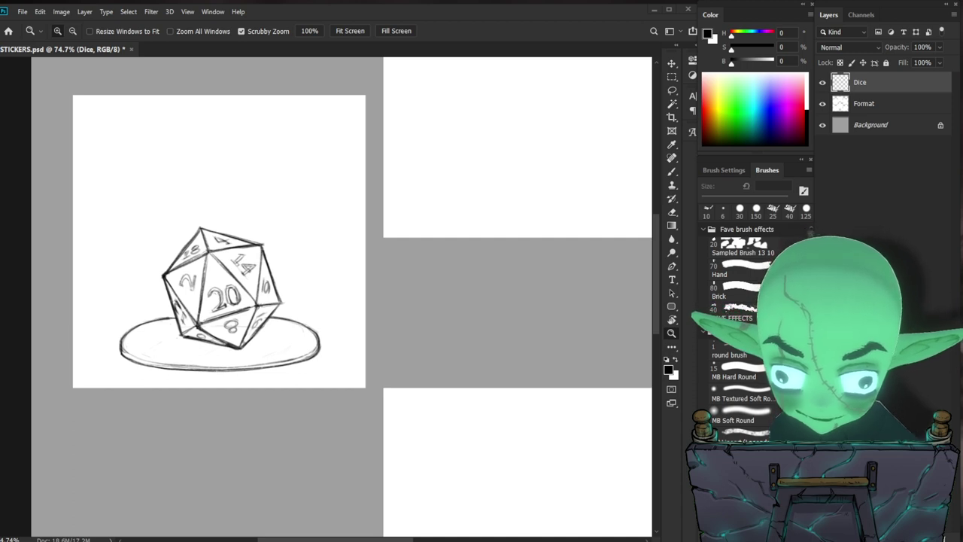
{"action": "mouse_move", "coordinate": [493, 314]}
{"action": "left_mouse_down"}
{"action": "mouse_move", "coordinate": [531, 315]}
{"action": "mouse_move", "coordinate": [496, 314]}
{"action": "left_mouse_up"}
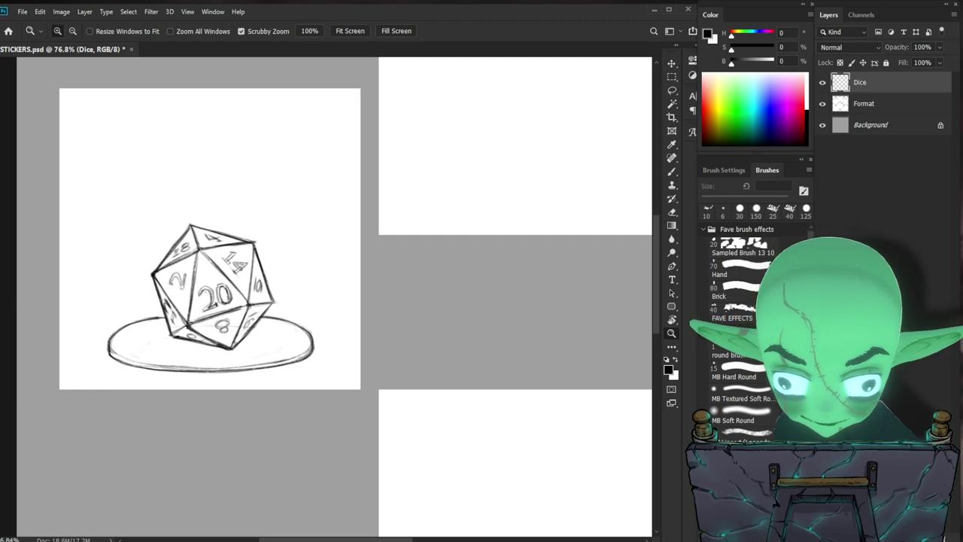
{"action": "key", "text": "alt+Tab"}
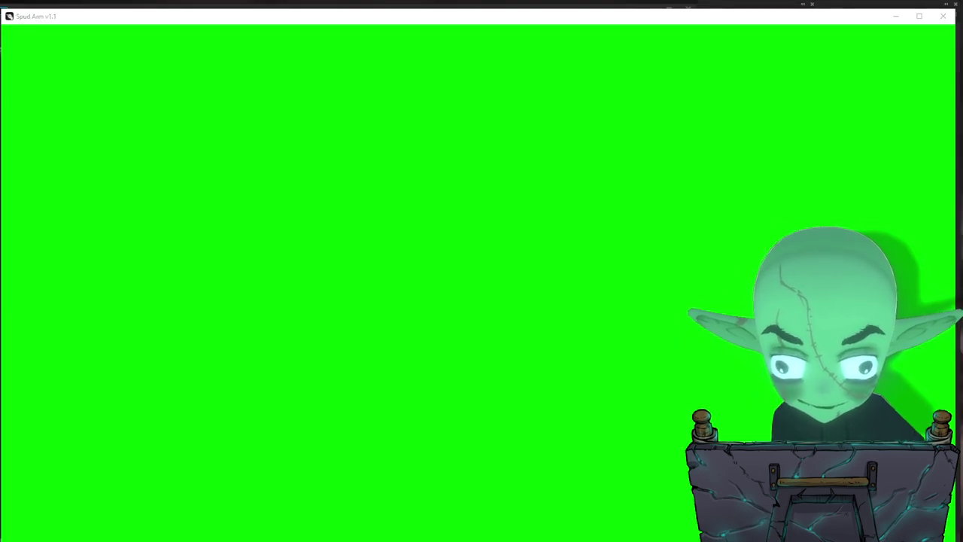
{"action": "key", "text": "alt+Tab"}
{"action": "key", "text": "alt+Tab"}
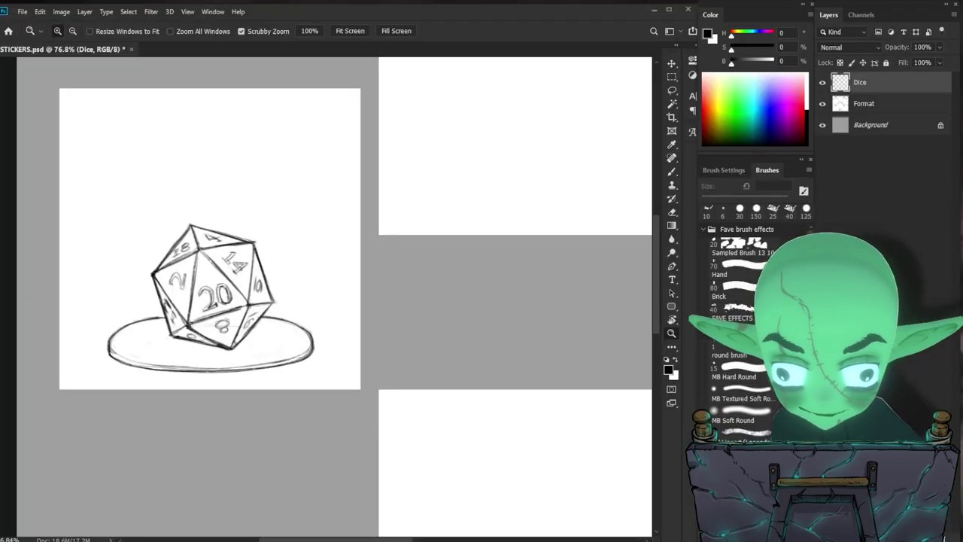
{"action": "left_click", "coordinate": [489, 376]}
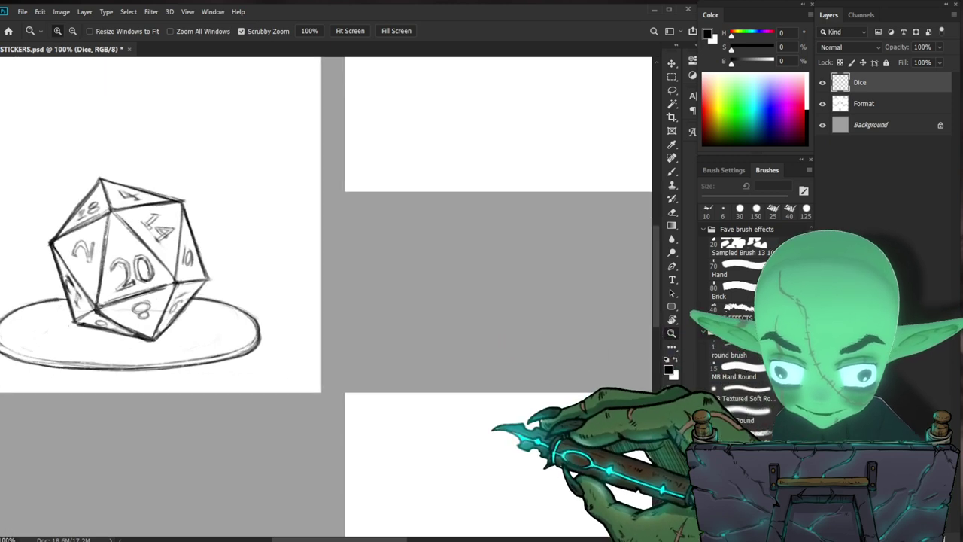
Step: Duplicate the Dice sketch five times with the Move tool, placing one copy in each of the other white squares
{"action": "mouse_move", "coordinate": [487, 443]}
{"action": "left_mouse_down"}
{"action": "mouse_move", "coordinate": [507, 429]}
{"action": "mouse_move", "coordinate": [537, 432]}
{"action": "left_mouse_up"}
{"action": "key", "text": "b"}
{"action": "key", "text": "ctrl+z"}
{"action": "mouse_move", "coordinate": [587, 362]}
{"action": "left_mouse_down"}
{"action": "mouse_move", "coordinate": [490, 266]}
{"action": "mouse_move", "coordinate": [480, 320]}
{"action": "left_mouse_up"}
{"action": "key", "text": "z"}
{"action": "mouse_move", "coordinate": [383, 413]}
{"action": "left_mouse_down"}
{"action": "mouse_move", "coordinate": [421, 445]}
{"action": "mouse_move", "coordinate": [442, 421]}
{"action": "left_mouse_up"}
{"action": "key", "text": "b"}
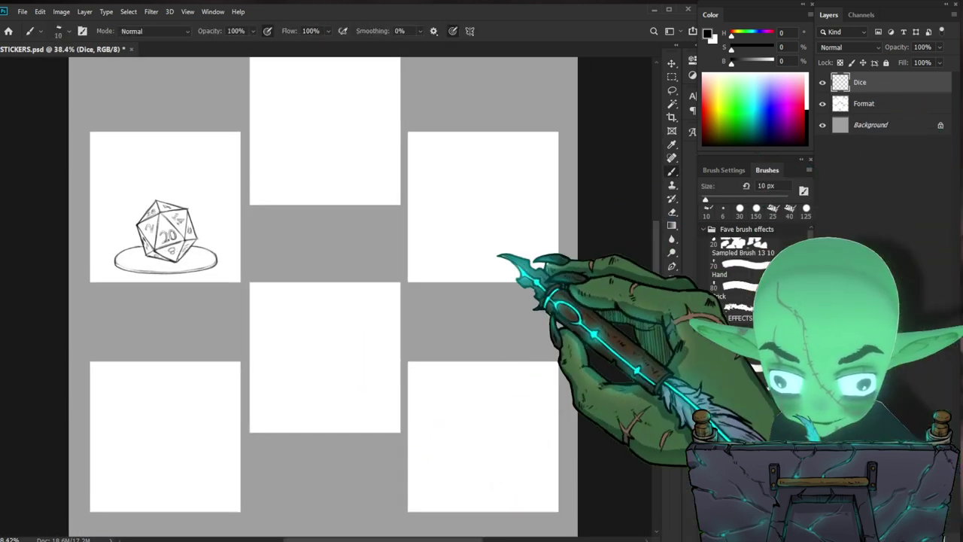
{"action": "key", "text": "v"}
{"action": "left_click_drag", "start_coordinate": [226, 269], "coordinate": [533, 260]}
{"action": "left_click_drag", "start_coordinate": [524, 272], "coordinate": [217, 477]}
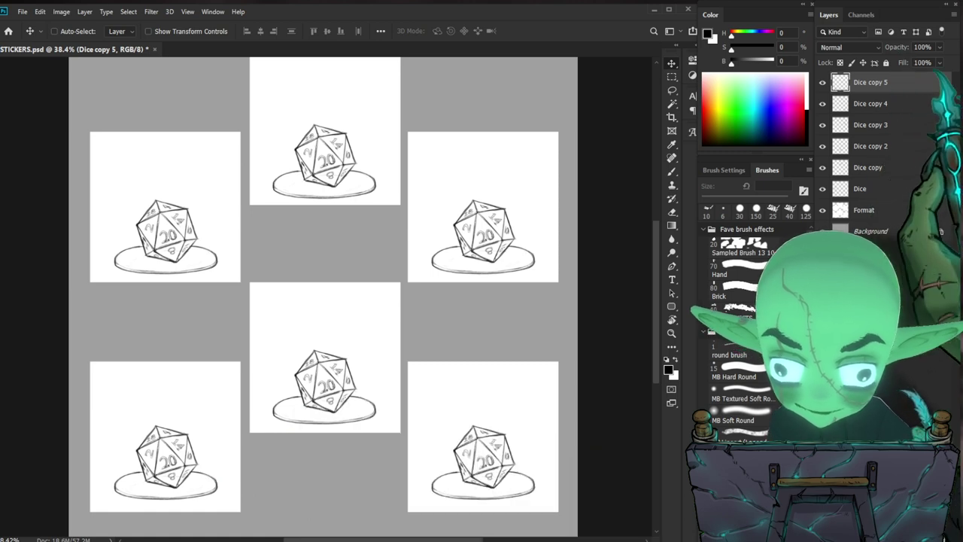
Step: Rename the original Dice layer as Dice 1 and the first copy as Dice 2
{"action": "left_click", "coordinate": [888, 167]}
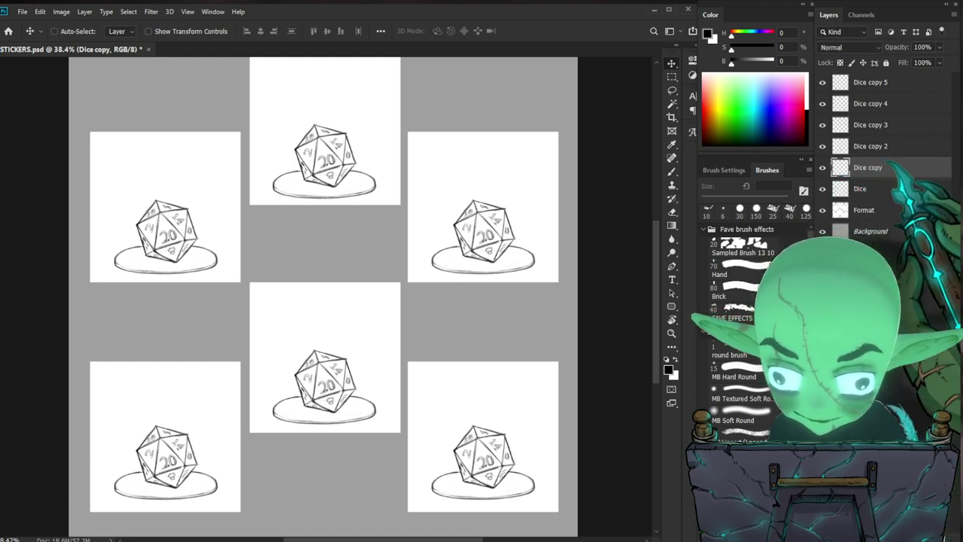
{"action": "double_click", "coordinate": [860, 189]}
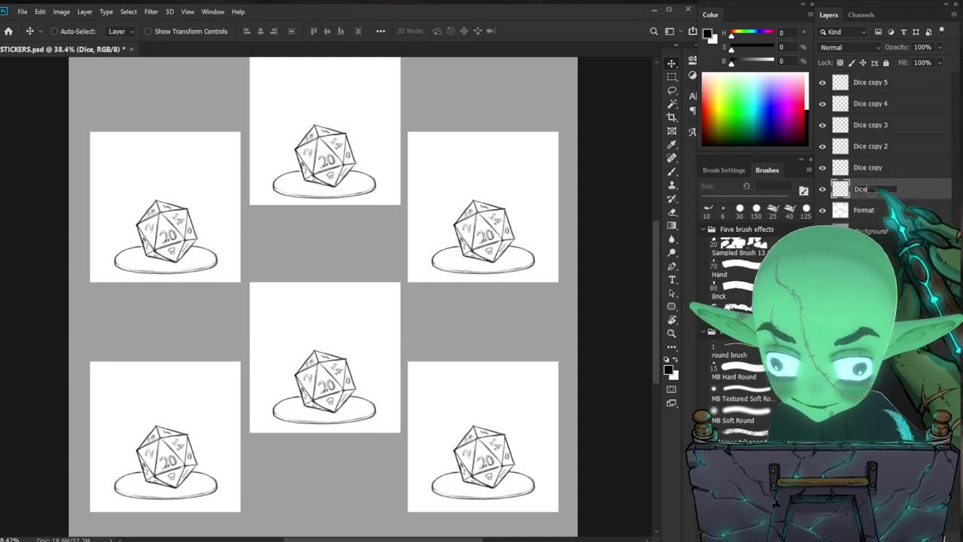
{"action": "double_click", "coordinate": [868, 168]}
{"action": "left_click_drag", "start_coordinate": [885, 167], "coordinate": [868, 167]}
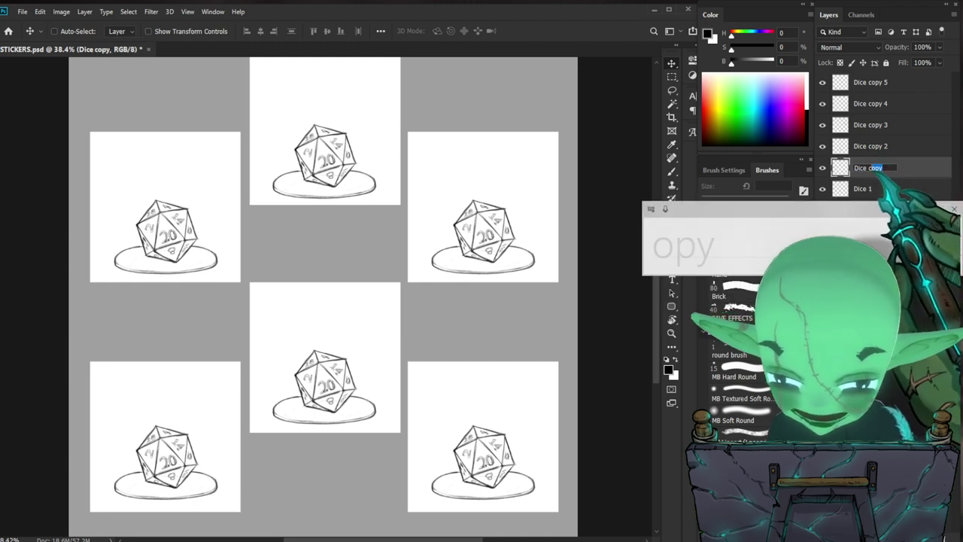
{"action": "type", "text": "2"}
{"action": "key", "text": "Tab"}
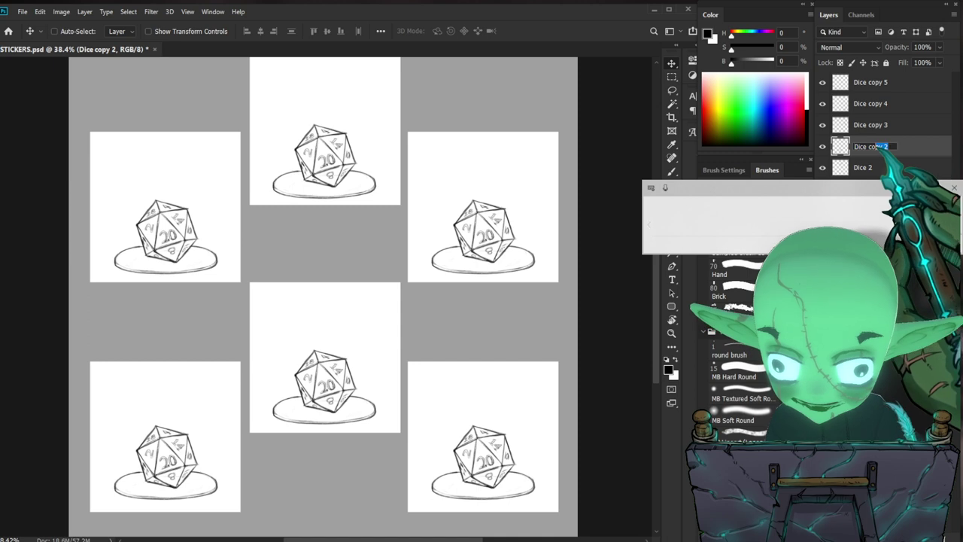
Step: Rename the remaining four dice copies, going up the layer stack, as Dice 3, Dice 4, Dice 5 and Dice 6
{"action": "type", "text": "3"}
{"action": "key", "text": "Tab"}
{"action": "type", "text": "4"}
{"action": "key", "text": "Tab"}
{"action": "type", "text": "5"}
{"action": "key", "text": "Tab"}
{"action": "type", "text": "6"}
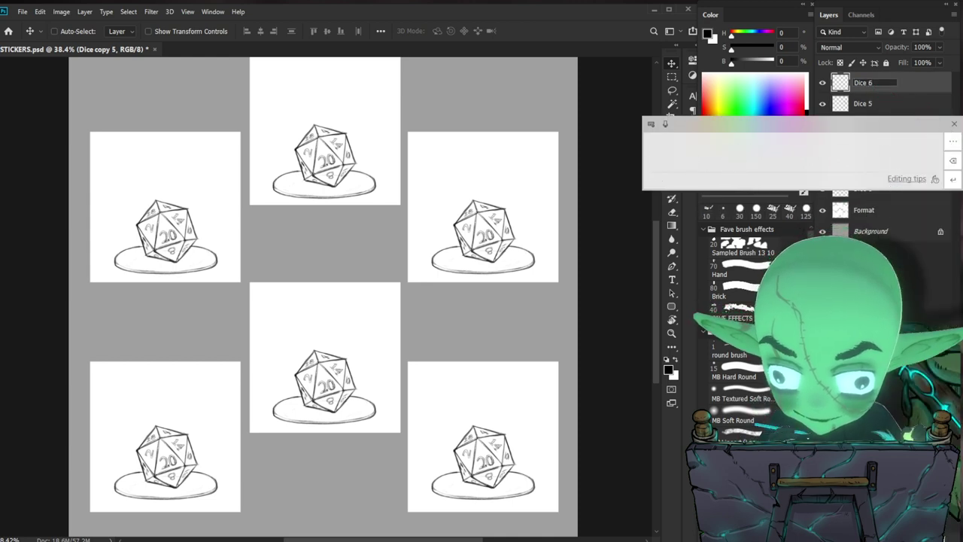
{"action": "key", "text": "Return"}
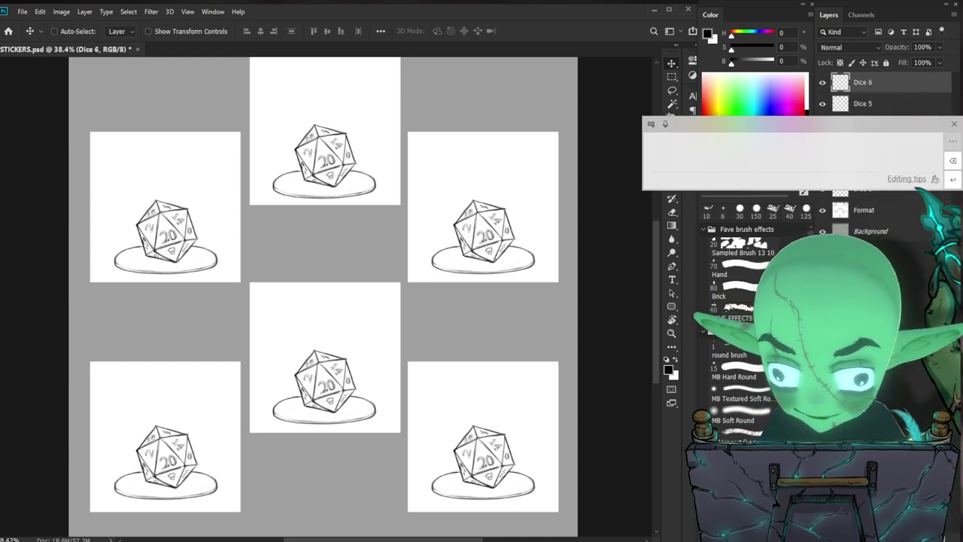
Step: Put the Dice 1 layer into a new group named ICE MAIDEN
{"action": "key", "text": "ctrl+space"}
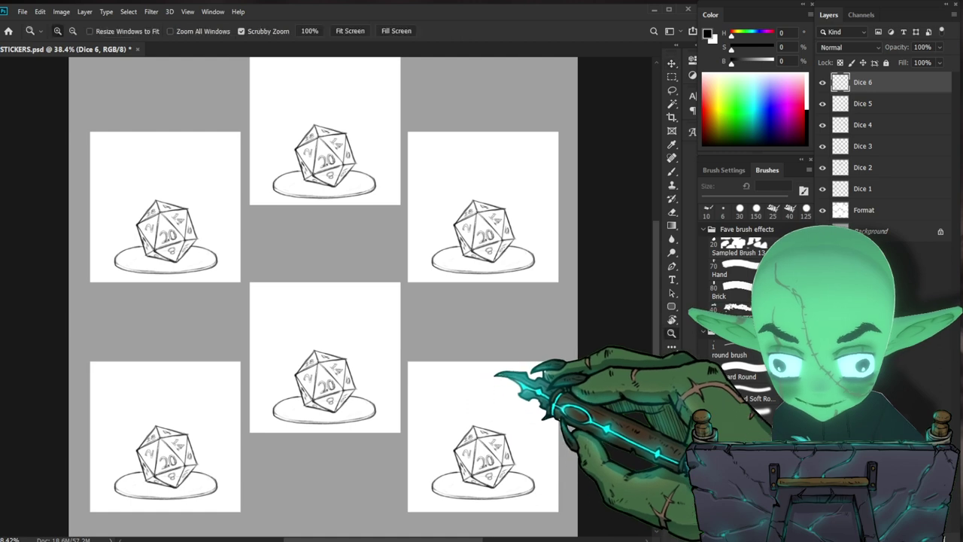
{"action": "left_click_drag", "start_coordinate": [457, 370], "coordinate": [398, 346]}
{"action": "key", "text": "ctrl+space"}
{"action": "left_click_drag", "start_coordinate": [268, 387], "coordinate": [324, 382]}
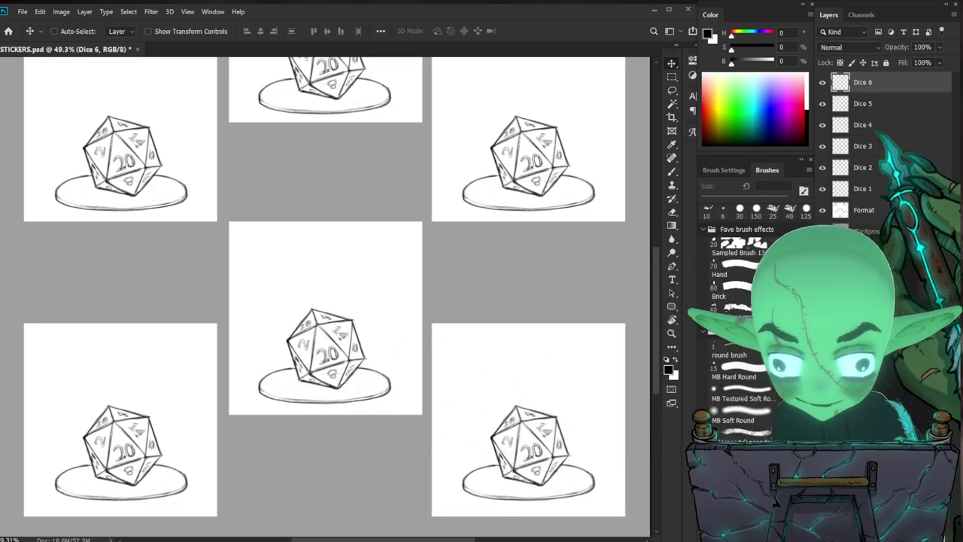
{"action": "left_click", "coordinate": [873, 189]}
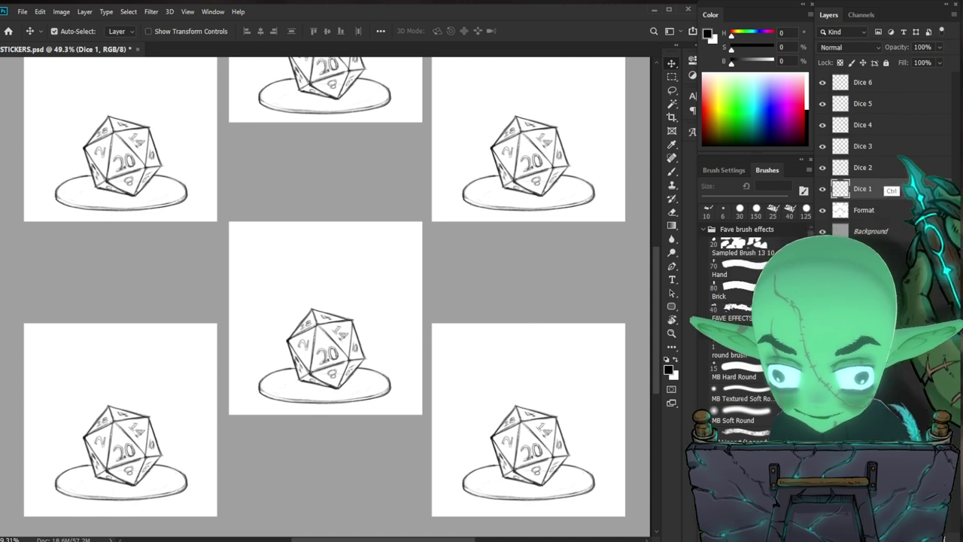
{"action": "key", "text": "ctrl+g"}
{"action": "double_click", "coordinate": [863, 184]}
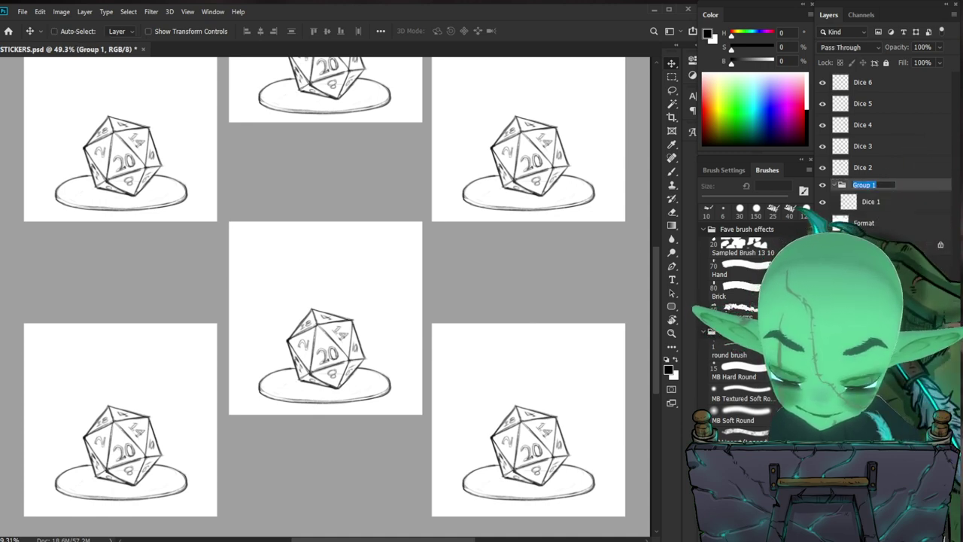
{"action": "key", "text": "Return"}
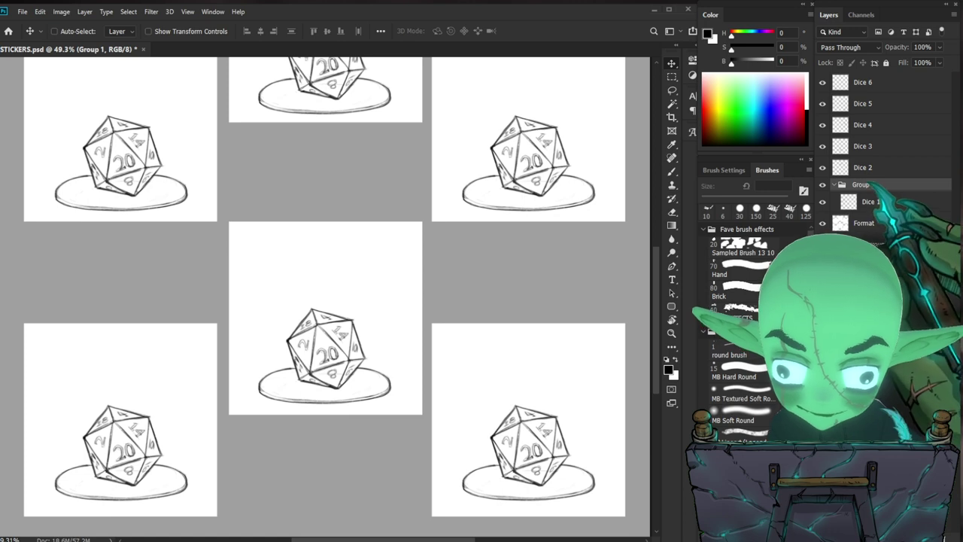
{"action": "double_click", "coordinate": [858, 185]}
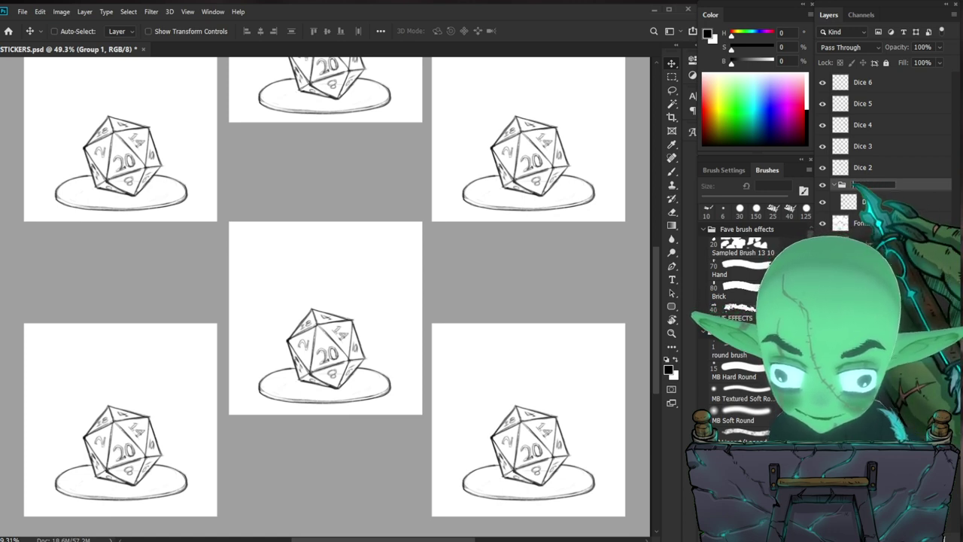
{"action": "type", "text": "Dic"}
{"action": "type", "text": "E MAIDEN"}
{"action": "key", "text": "Return"}
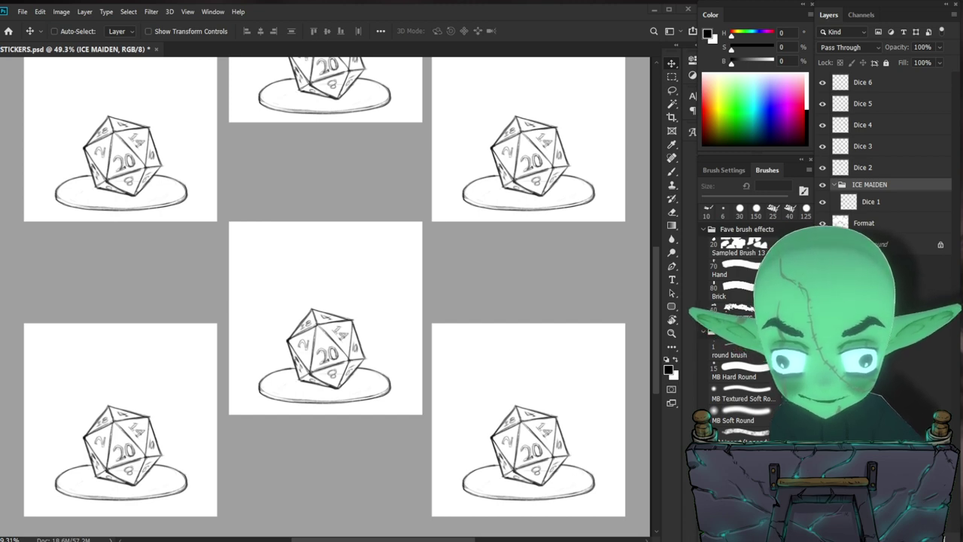
Step: Add a new empty layer above Dice 1 inside the ICE MAIDEN group
{"action": "left_click_drag", "start_coordinate": [240, 157], "coordinate": [398, 329]}
{"action": "left_click_drag", "start_coordinate": [299, 322], "coordinate": [340, 316]}
{"action": "left_click_drag", "start_coordinate": [378, 358], "coordinate": [378, 394]}
{"action": "left_click_drag", "start_coordinate": [314, 403], "coordinate": [324, 402]}
{"action": "key", "text": "b"}
{"action": "key", "text": "ctrl+shift+n"}
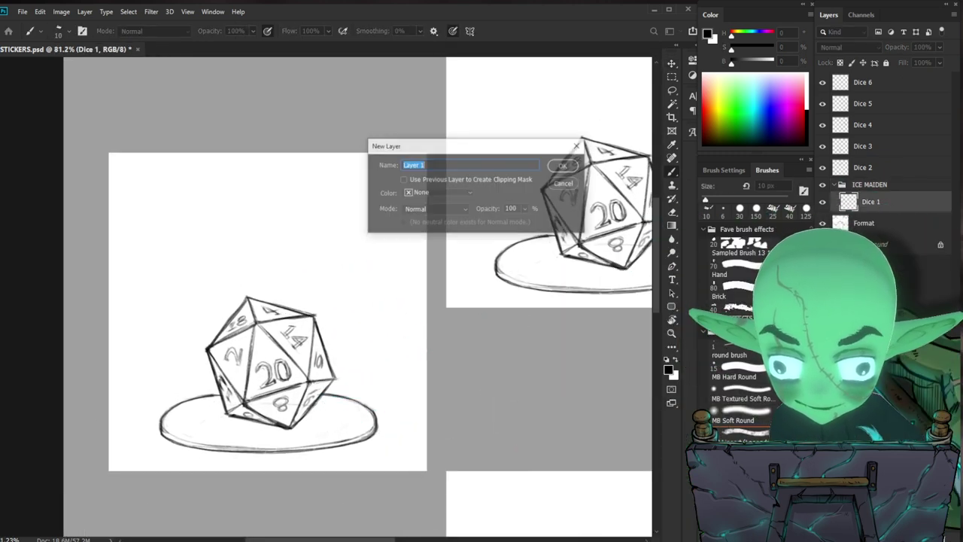
{"action": "key", "text": "Return"}
Step: Lower the opacity of the Dice 1 layer to 46%
{"action": "left_click", "coordinate": [891, 223]}
{"action": "left_click", "coordinate": [939, 47]}
{"action": "left_click_drag", "start_coordinate": [940, 60], "coordinate": [913, 60]}
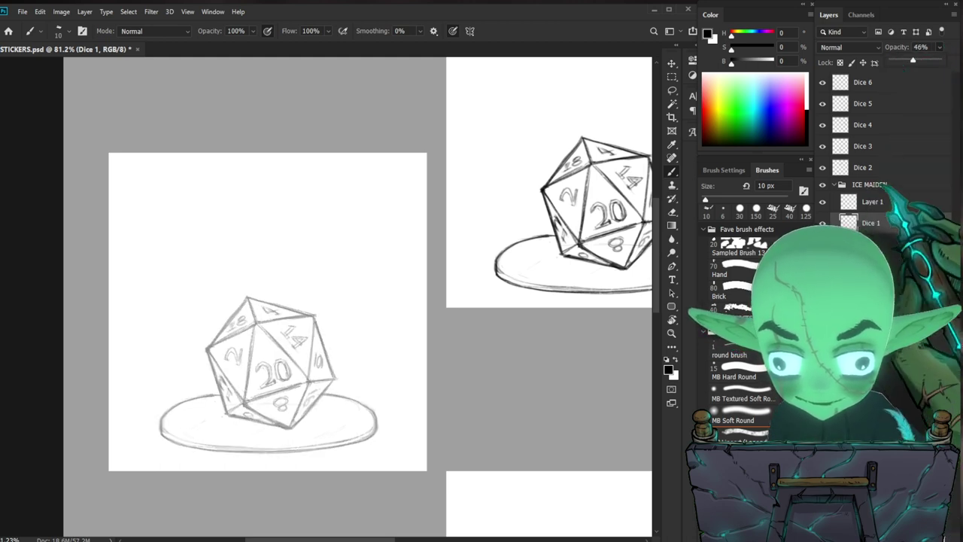
Step: Rename the new empty layer in the ICE MAIDEN group as 0
{"action": "left_click", "coordinate": [872, 201]}
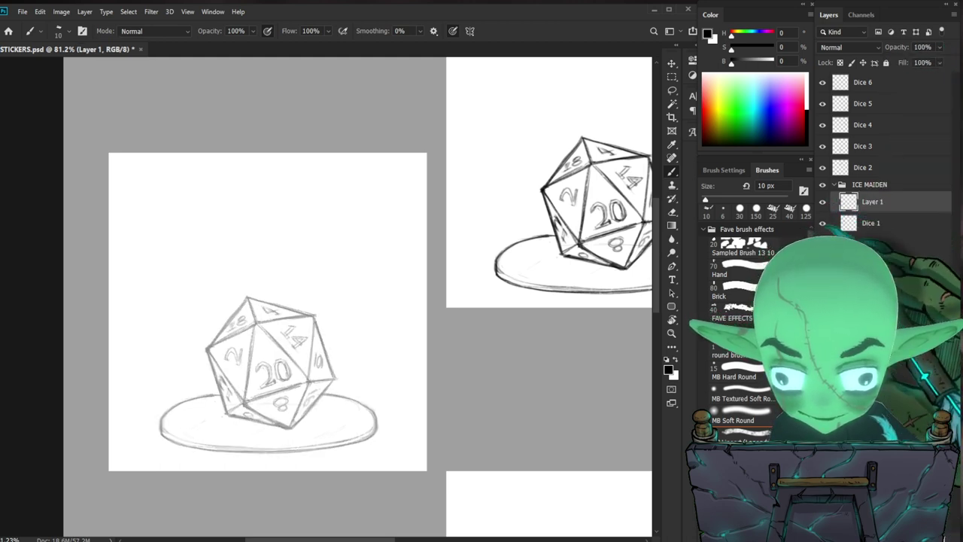
{"action": "double_click", "coordinate": [872, 202]}
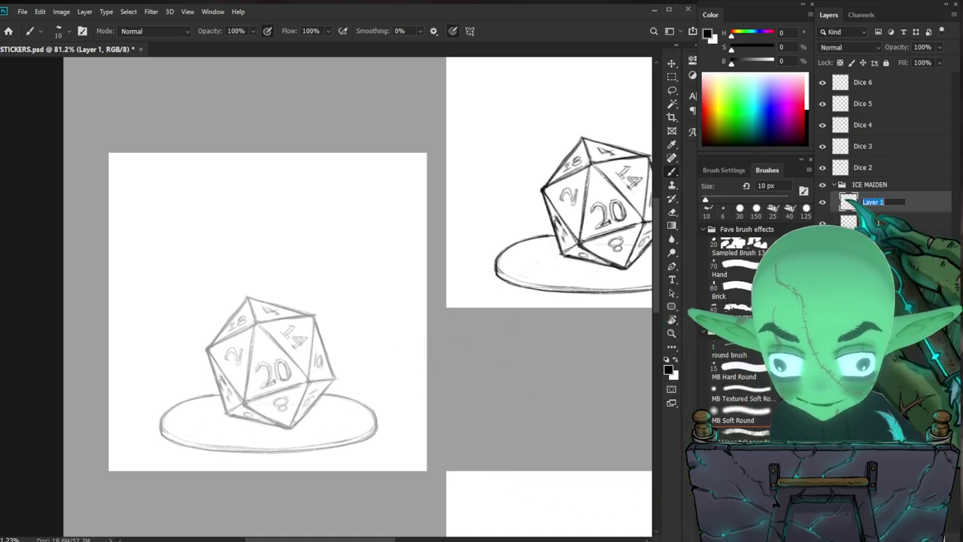
{"action": "type", "text": "0"}
{"action": "key", "text": "Return"}
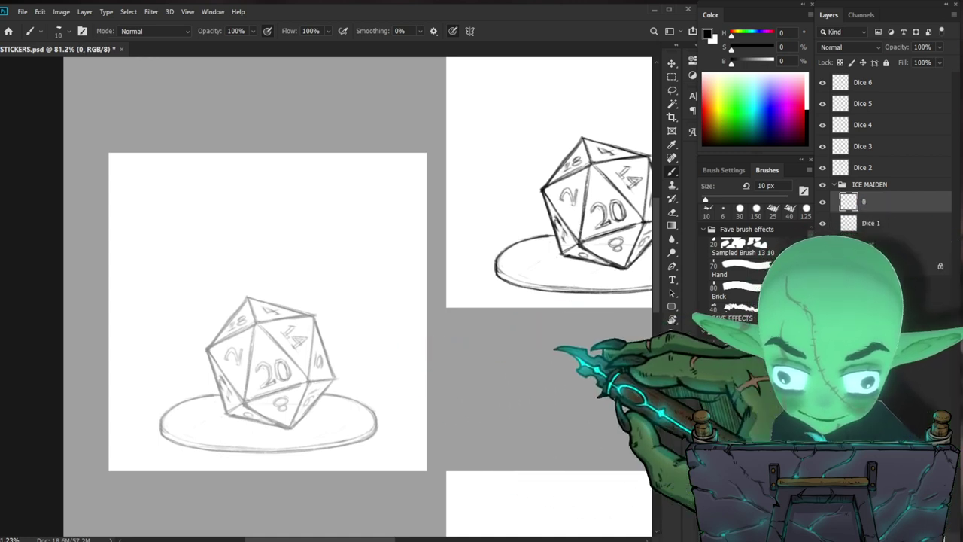
Step: Darken the white squares on the Format layer to light grey with a Hue/Saturation adjustment
{"action": "key", "text": "ctrl+space"}
{"action": "mouse_move", "coordinate": [388, 374]}
{"action": "left_mouse_down"}
{"action": "mouse_move", "coordinate": [400, 368]}
{"action": "mouse_move", "coordinate": [368, 373]}
{"action": "left_mouse_up"}
{"action": "left_click", "coordinate": [887, 245]}
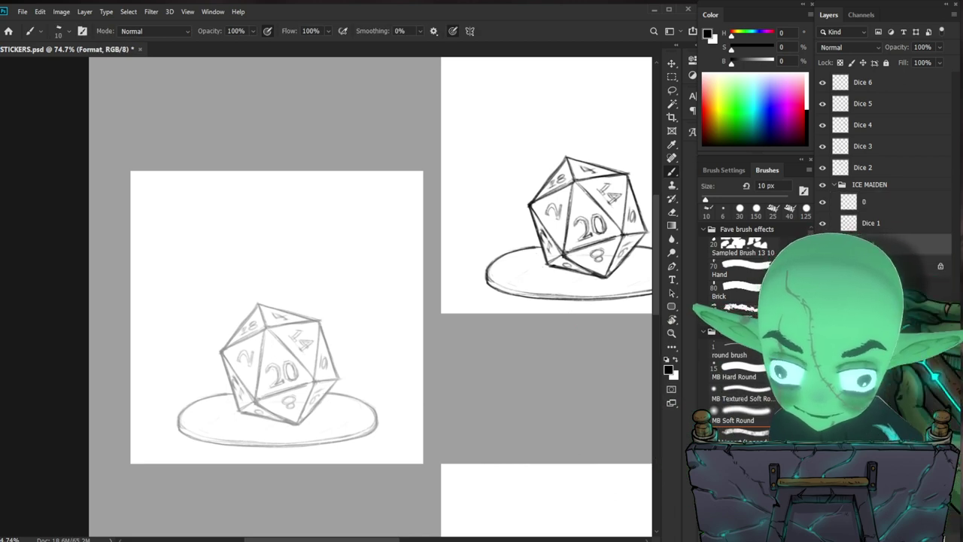
{"action": "key", "text": "ctrl+u"}
{"action": "left_click_drag", "start_coordinate": [679, 452], "coordinate": [668, 452]}
{"action": "key", "text": "Return"}
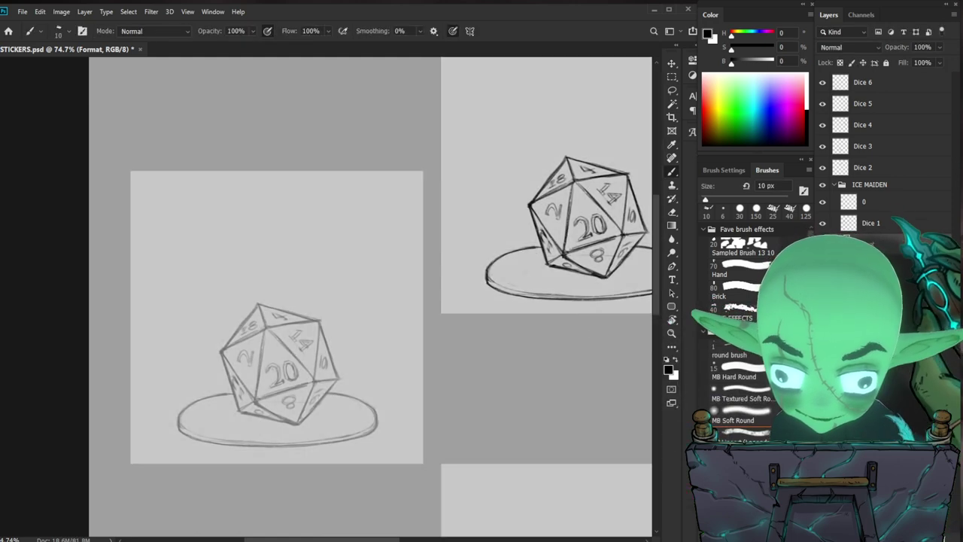
Step: Lower the opacity of layers Dice 2 through Dice 6 together to 54%
{"action": "left_click", "coordinate": [871, 222]}
{"action": "left_click", "coordinate": [864, 202]}
{"action": "left_click_drag", "start_coordinate": [367, 389], "coordinate": [410, 388]}
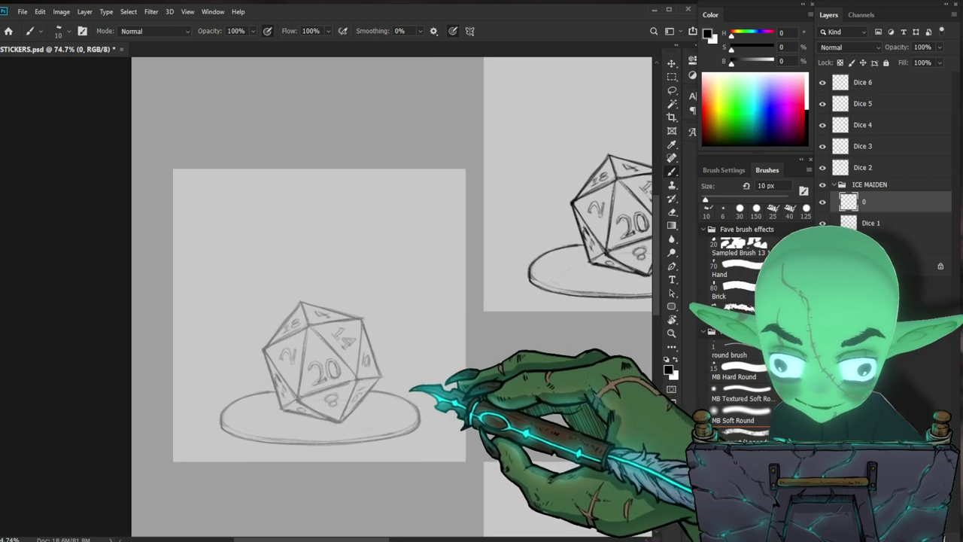
{"action": "scroll", "coordinate": [346, 419], "scroll_direction": "up", "scroll_amount": 1}
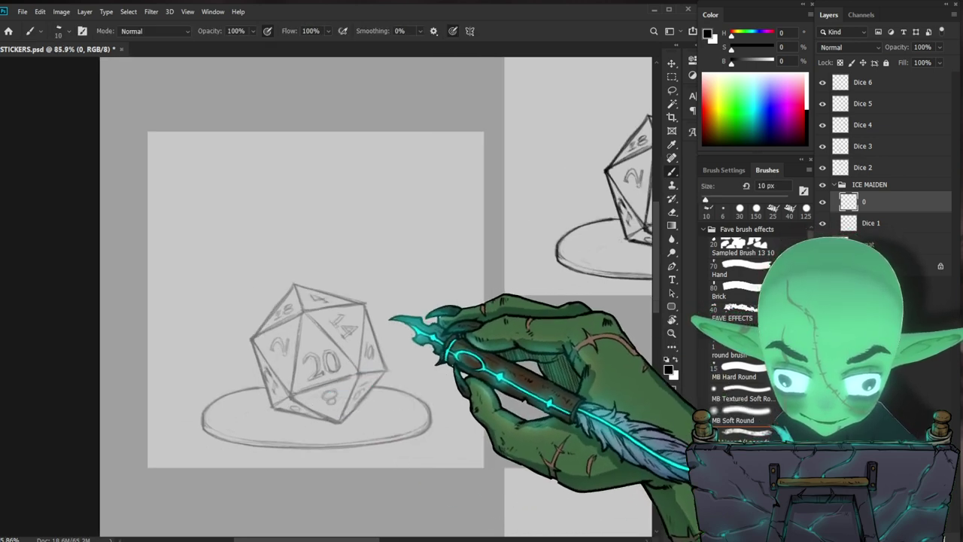
{"action": "left_click", "coordinate": [881, 167]}
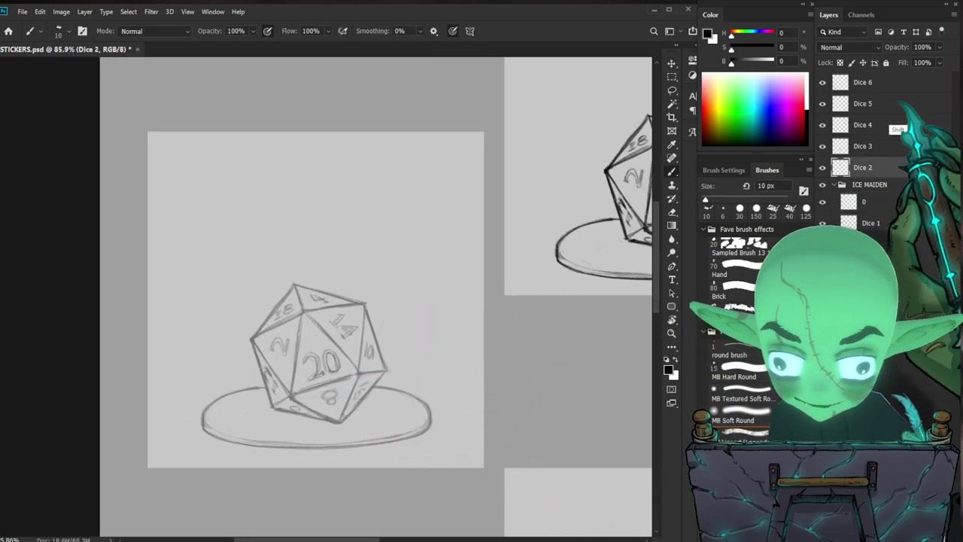
{"action": "left_click", "coordinate": [888, 82], "text": "shift"}
{"action": "left_click", "coordinate": [939, 47]}
{"action": "left_click_drag", "start_coordinate": [940, 60], "coordinate": [917, 61]}
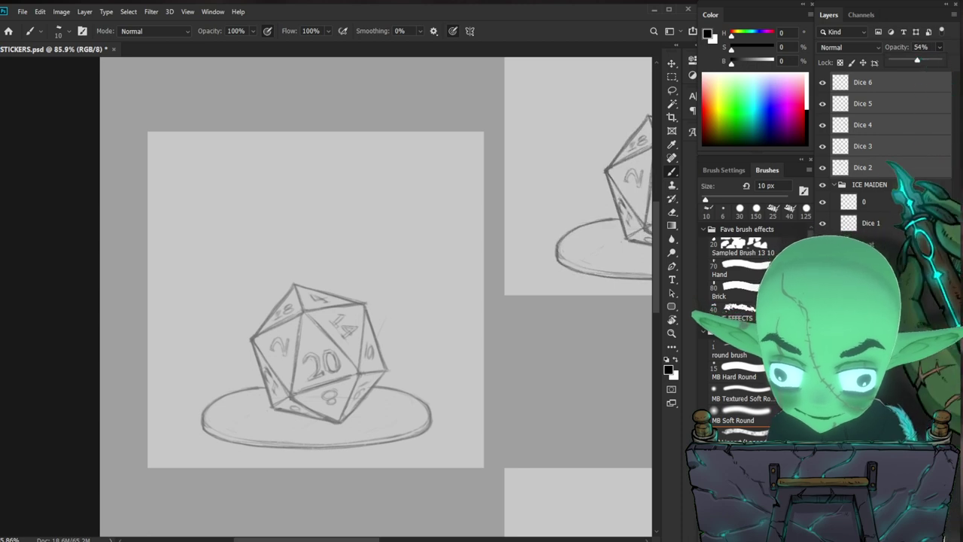
Step: Make layer 0 in the ICE MAIDEN group active and ready the 10 px brush for sketching over the first die
{"action": "left_click", "coordinate": [892, 202]}
{"action": "key", "text": "z"}
{"action": "left_click_drag", "start_coordinate": [403, 358], "coordinate": [395, 361]}
{"action": "key", "text": "b"}
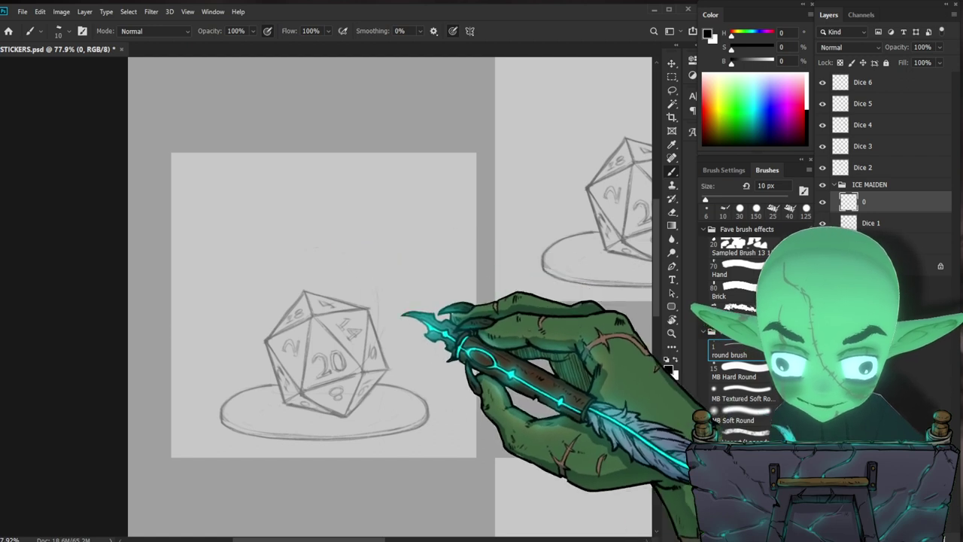
Step: Erase the trial curve sketched above the first die and return to the Brush tool
{"action": "key", "text": "e"}
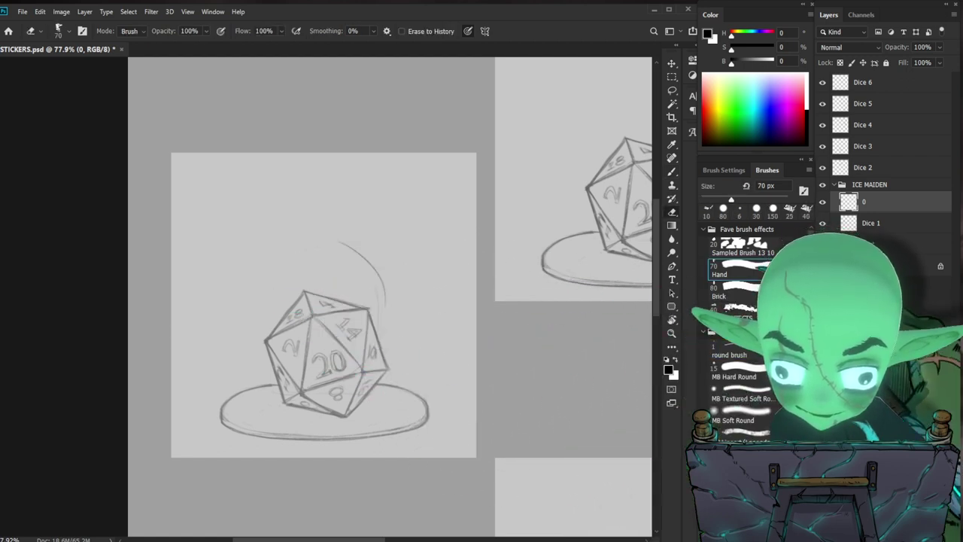
{"action": "mouse_move", "coordinate": [384, 316]}
{"action": "left_mouse_down"}
{"action": "mouse_move", "coordinate": [362, 260]}
{"action": "mouse_move", "coordinate": [340, 242]}
{"action": "left_mouse_up"}
{"action": "key", "text": "b"}
{"action": "key", "text": "b"}
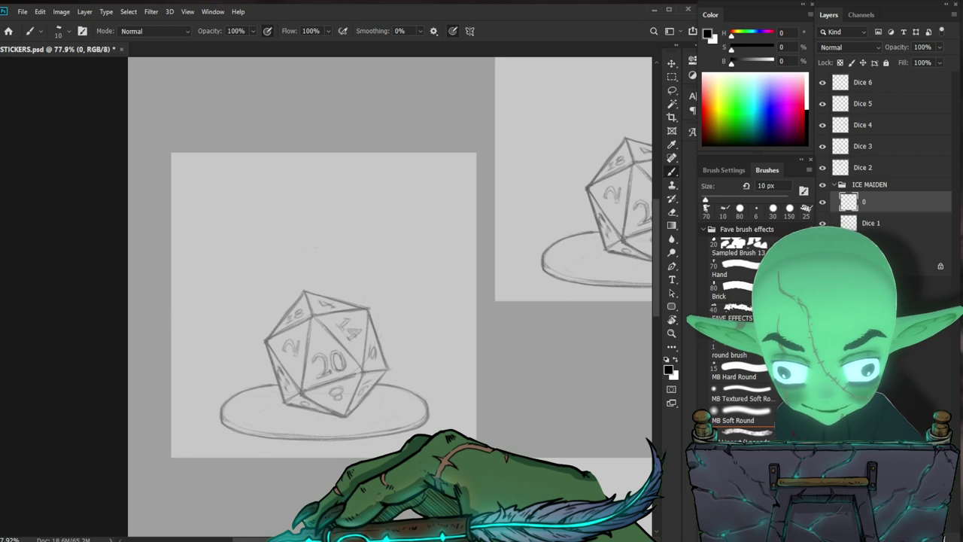
{"action": "key", "text": "ctrl+space"}
{"action": "left_click_drag", "start_coordinate": [359, 354], "coordinate": [255, 344]}
{"action": "key", "text": "ctrl+space"}
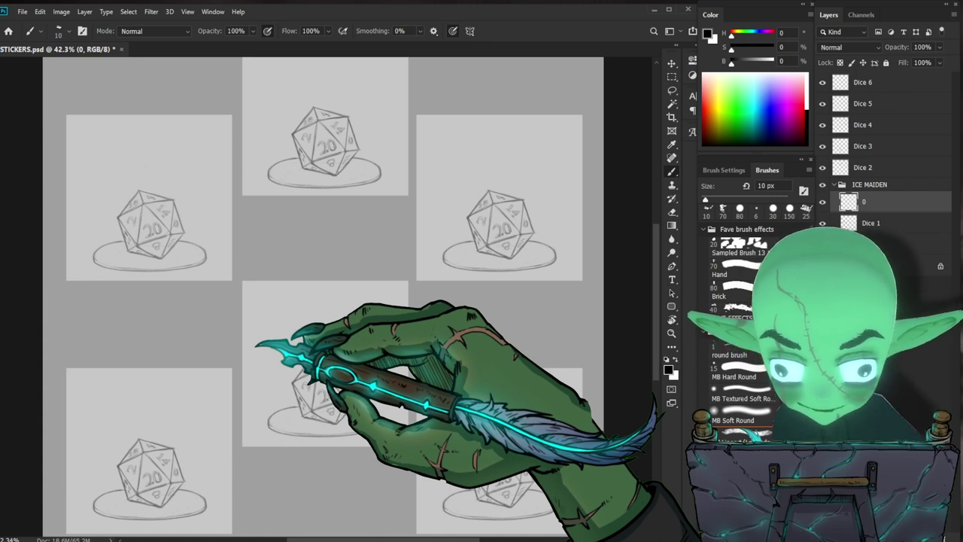
{"action": "key", "text": "ctrl+space"}
{"action": "left_click_drag", "start_coordinate": [220, 155], "coordinate": [254, 155]}
{"action": "key", "text": "space"}
{"action": "left_click_drag", "start_coordinate": [307, 194], "coordinate": [481, 305]}
{"action": "key", "text": "ctrl+space"}
{"action": "left_click_drag", "start_coordinate": [374, 322], "coordinate": [383, 322]}
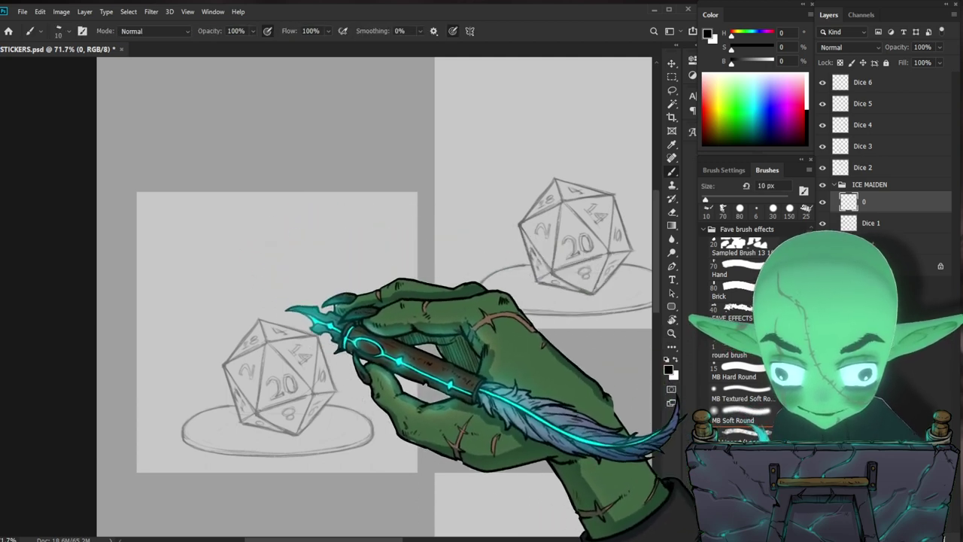
{"action": "left_click_drag", "start_coordinate": [239, 331], "coordinate": [277, 318]}
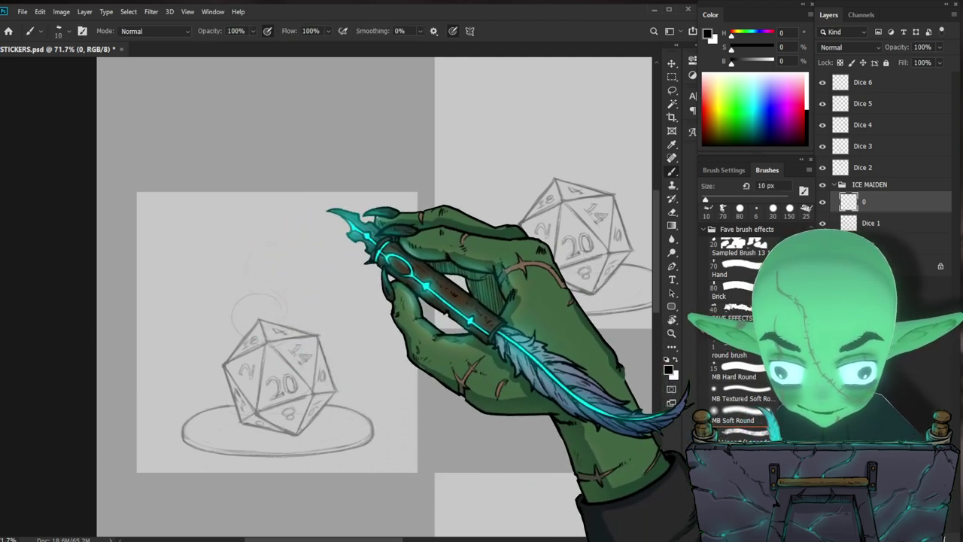
{"action": "key", "text": "ctrl+z"}
{"action": "key", "text": "ctrl+z"}
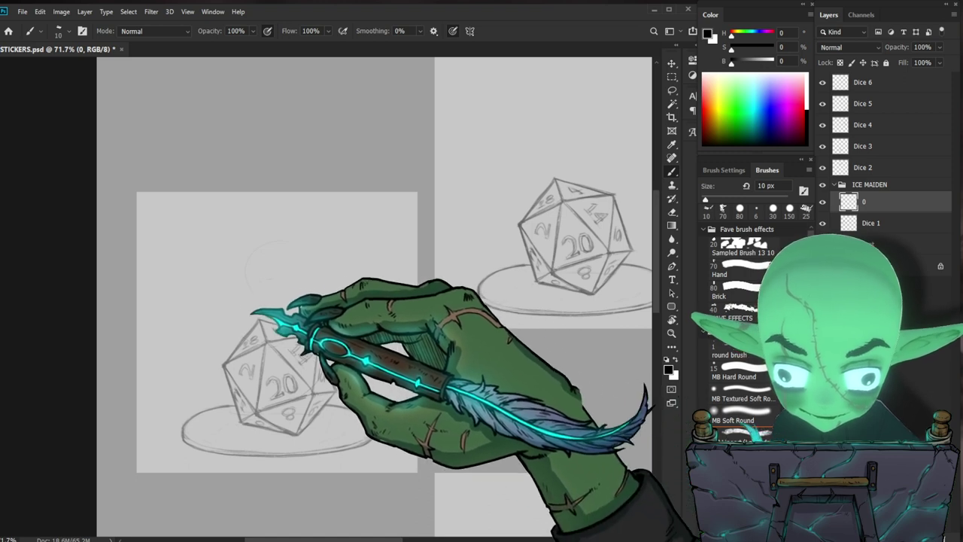
Step: Sketch a large round head outline with smaller circles inside it, behind the upper left of the first die
{"action": "mouse_move", "coordinate": [252, 283]}
{"action": "left_mouse_down"}
{"action": "mouse_move", "coordinate": [188, 301]}
{"action": "mouse_move", "coordinate": [248, 328]}
{"action": "mouse_move", "coordinate": [187, 245]}
{"action": "mouse_move", "coordinate": [290, 418]}
{"action": "left_mouse_up"}
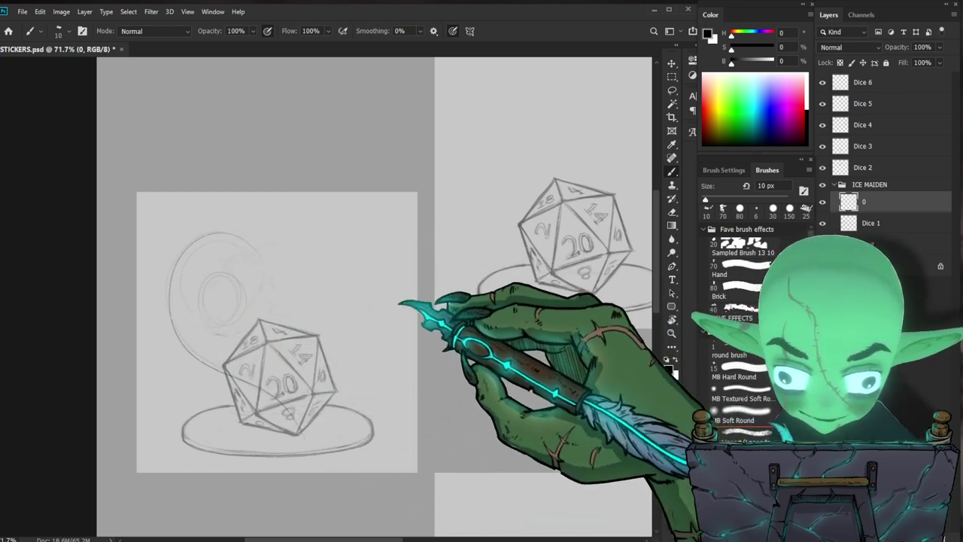
{"action": "left_click_drag", "start_coordinate": [300, 357], "coordinate": [264, 360]}
{"action": "left_click_drag", "start_coordinate": [489, 450], "coordinate": [314, 429]}
{"action": "left_click_drag", "start_coordinate": [409, 405], "coordinate": [394, 404]}
Step: Bring most of the sticker sheet into view and show the rulers along the canvas edges
{"action": "key", "text": "ctrl+0"}
{"action": "left_click_drag", "start_coordinate": [364, 374], "coordinate": [387, 365]}
{"action": "left_click_drag", "start_coordinate": [366, 289], "coordinate": [374, 362]}
{"action": "left_click_drag", "start_coordinate": [197, 293], "coordinate": [210, 291]}
{"action": "mouse_move", "coordinate": [367, 353]}
{"action": "left_mouse_down"}
{"action": "mouse_move", "coordinate": [337, 345]}
{"action": "mouse_move", "coordinate": [351, 340]}
{"action": "mouse_move", "coordinate": [347, 347]}
{"action": "mouse_move", "coordinate": [357, 346]}
{"action": "mouse_move", "coordinate": [332, 350]}
{"action": "mouse_move", "coordinate": [339, 344]}
{"action": "left_mouse_up"}
{"action": "key", "text": "ctrl+space"}
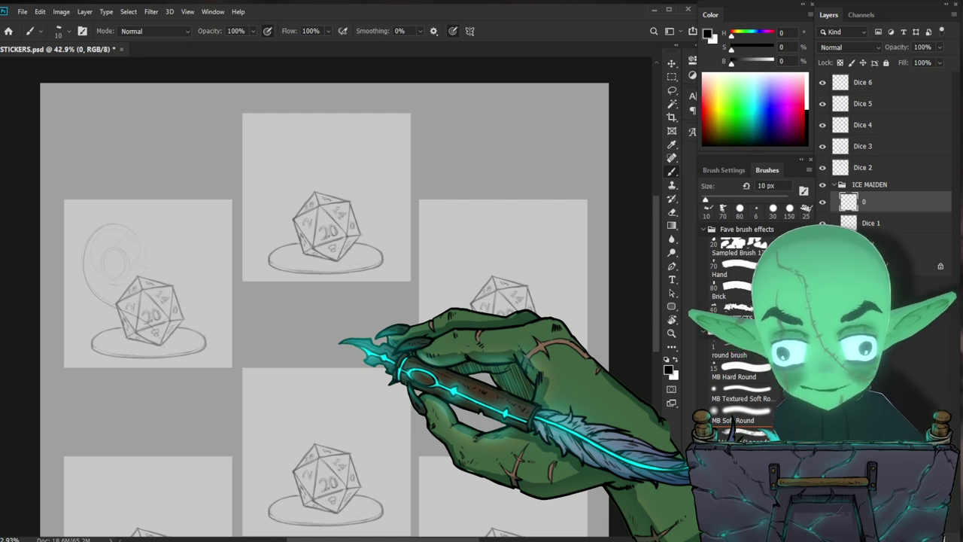
{"action": "key", "text": "z"}
{"action": "left_click_drag", "start_coordinate": [406, 353], "coordinate": [419, 362]}
{"action": "key", "text": "z"}
{"action": "key", "text": "ctrl+r"}
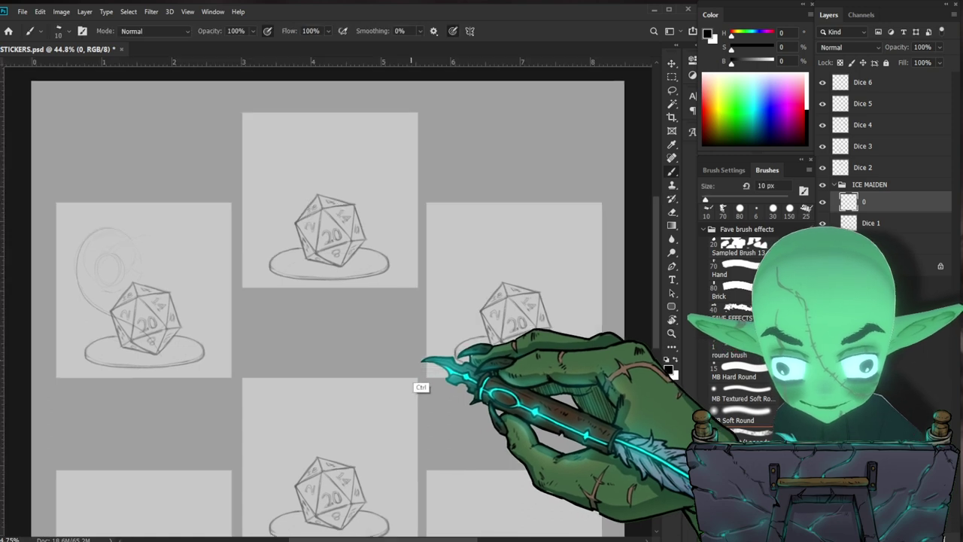
Step: Compare the size of the sticker squares with the inch rulers at several zoom levels
{"action": "key", "text": "z"}
{"action": "mouse_move", "coordinate": [438, 377]}
{"action": "left_mouse_down"}
{"action": "mouse_move", "coordinate": [418, 371]}
{"action": "mouse_move", "coordinate": [447, 365]}
{"action": "mouse_move", "coordinate": [435, 377]}
{"action": "mouse_move", "coordinate": [497, 404]}
{"action": "left_mouse_up"}
{"action": "key", "text": "z"}
{"action": "key", "text": "z"}
{"action": "key", "text": "space"}
{"action": "key", "text": "z"}
{"action": "key", "text": "z"}
{"action": "key", "text": "space"}
{"action": "left_click_drag", "start_coordinate": [447, 358], "coordinate": [440, 423]}
{"action": "mouse_move", "coordinate": [513, 379]}
{"action": "left_mouse_down"}
{"action": "mouse_move", "coordinate": [378, 361]}
{"action": "mouse_move", "coordinate": [417, 354]}
{"action": "mouse_move", "coordinate": [348, 369]}
{"action": "mouse_move", "coordinate": [451, 364]}
{"action": "mouse_move", "coordinate": [406, 376]}
{"action": "left_mouse_up"}
{"action": "key", "text": "z"}
{"action": "key", "text": "z"}
{"action": "left_click_drag", "start_coordinate": [263, 414], "coordinate": [367, 385]}
{"action": "key", "text": "z"}
{"action": "left_click_drag", "start_coordinate": [325, 415], "coordinate": [312, 401]}
{"action": "key", "text": "z"}
{"action": "left_click_drag", "start_coordinate": [390, 376], "coordinate": [378, 369]}
Step: View the whole sheet at print size and compare it with the fit-on-screen view
{"action": "key", "text": "v"}
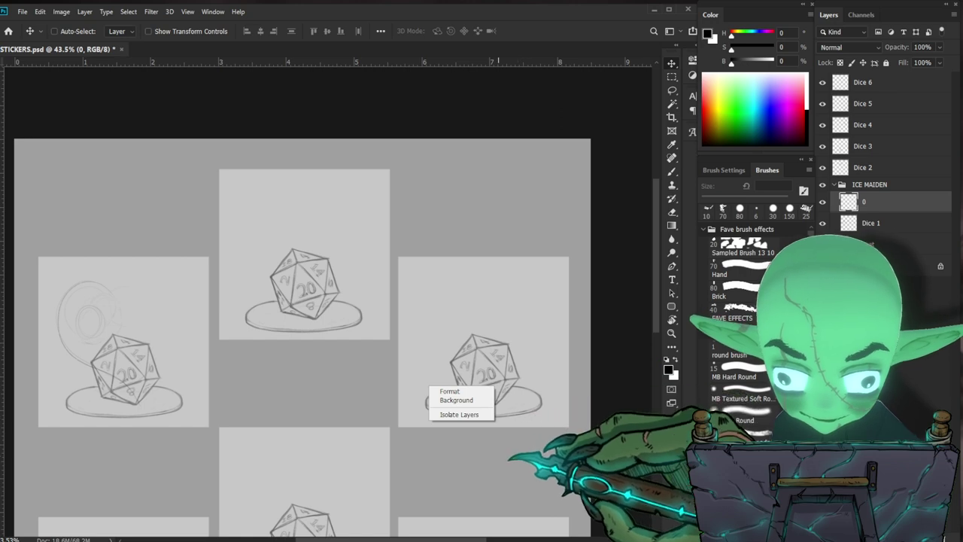
{"action": "key", "text": "z"}
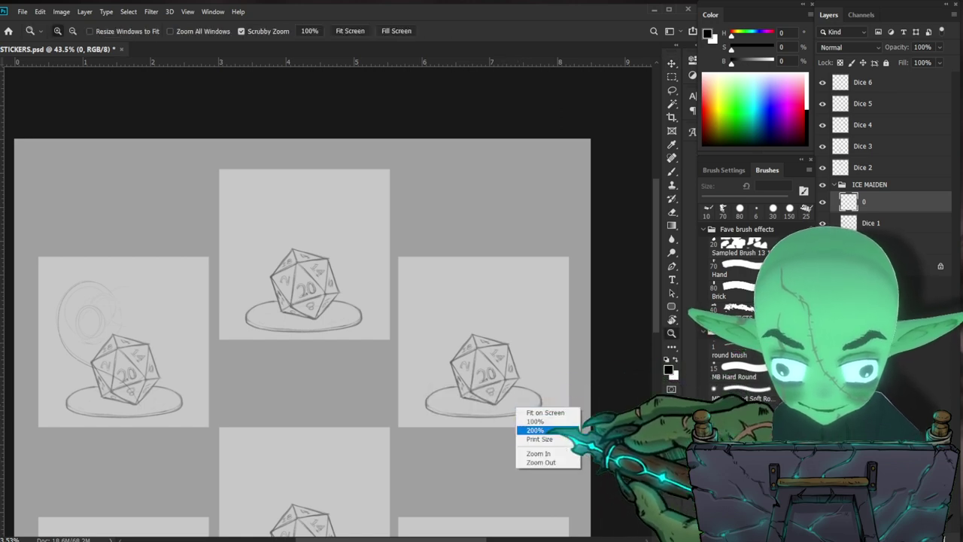
{"action": "left_click", "coordinate": [539, 439]}
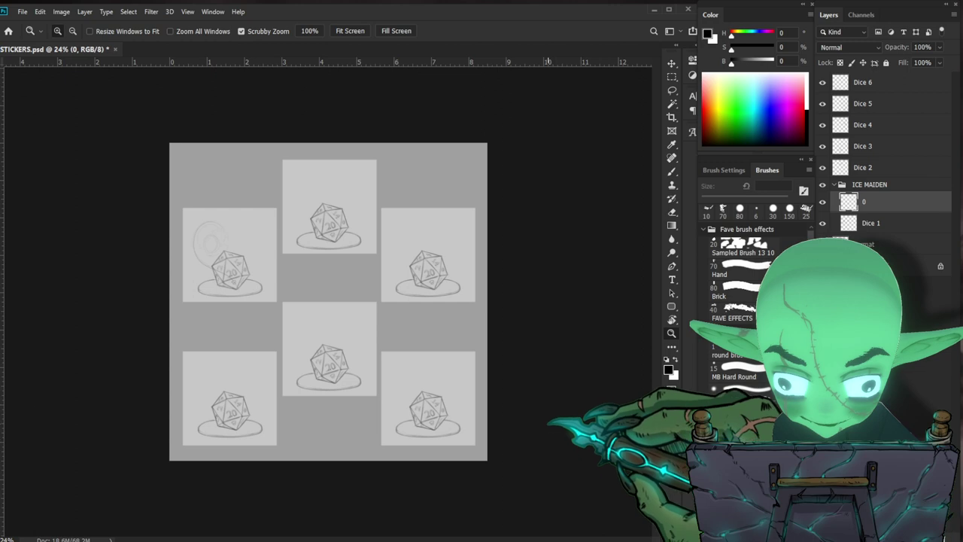
{"action": "right_click", "coordinate": [430, 353]}
{"action": "left_click", "coordinate": [455, 384]}
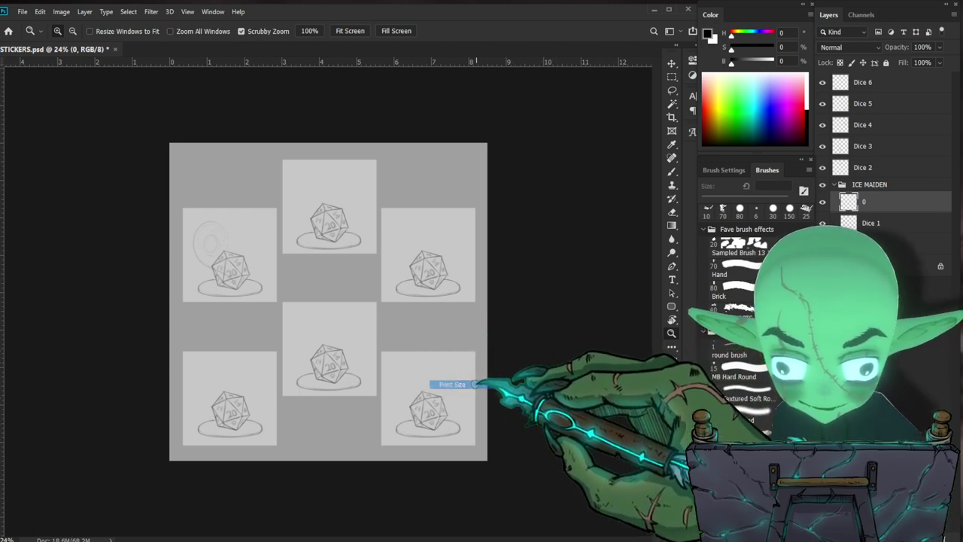
{"action": "right_click", "coordinate": [452, 387]}
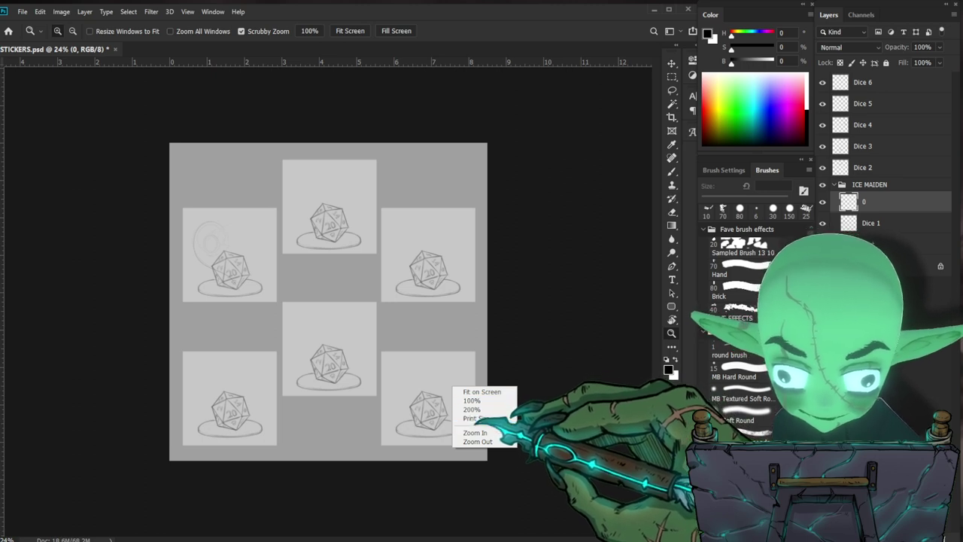
{"action": "left_click", "coordinate": [481, 391]}
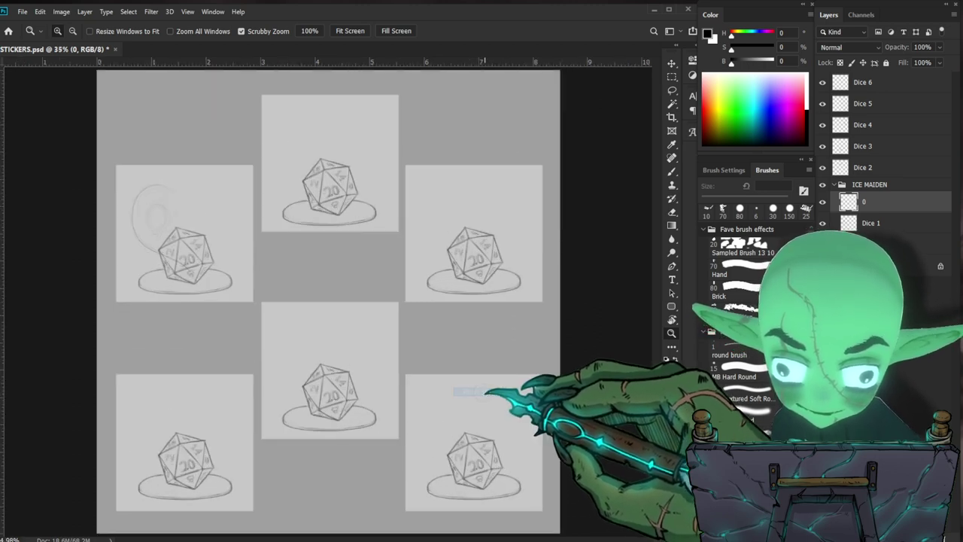
{"action": "right_click", "coordinate": [482, 393]}
{"action": "left_click", "coordinate": [496, 422]}
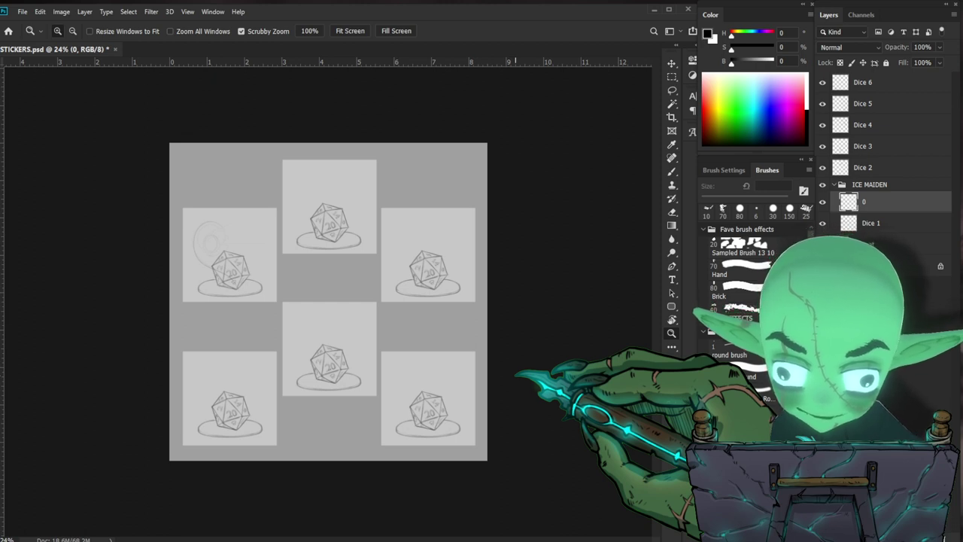
Step: Examine the document's width, height and resolution in the Image Size settings, then cancel them
{"action": "left_click", "coordinate": [61, 11]}
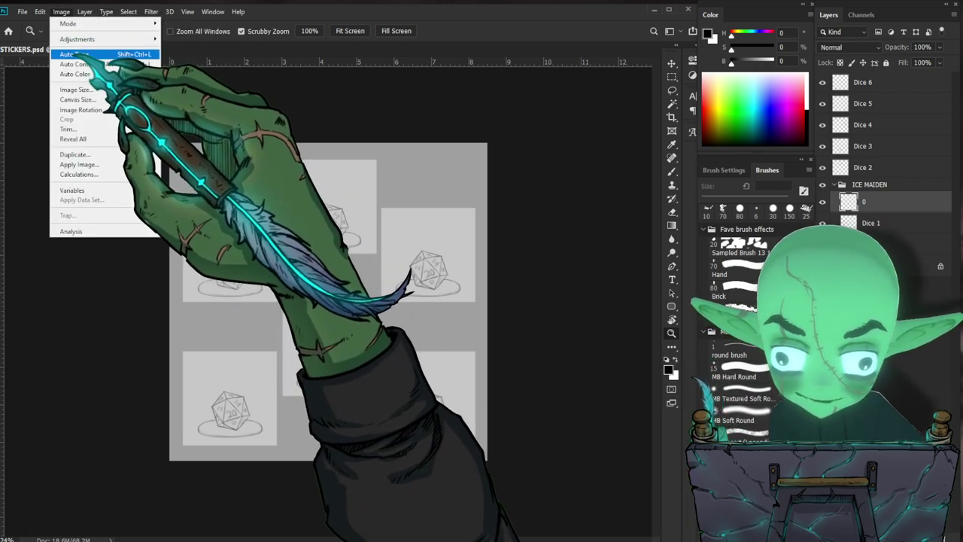
{"action": "left_click", "coordinate": [76, 89]}
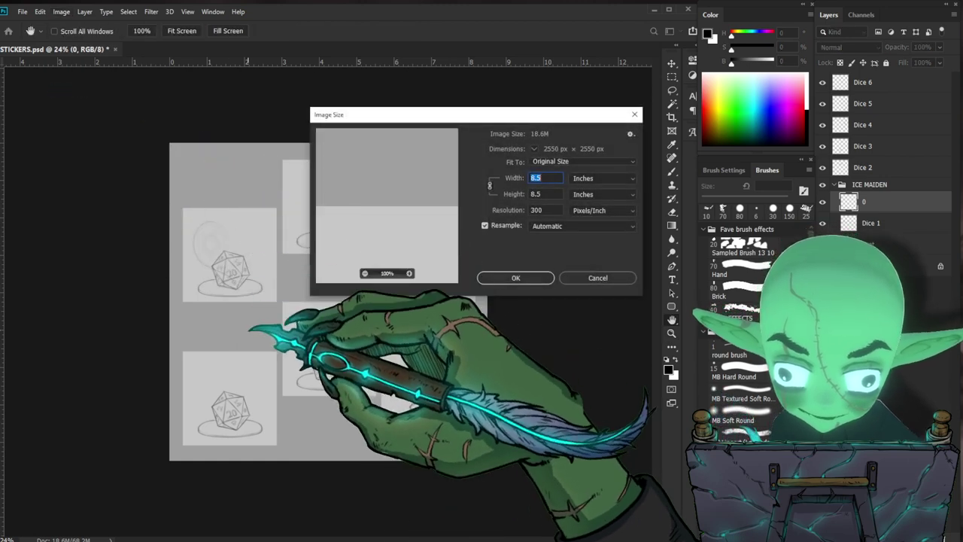
{"action": "left_click", "coordinate": [629, 279]}
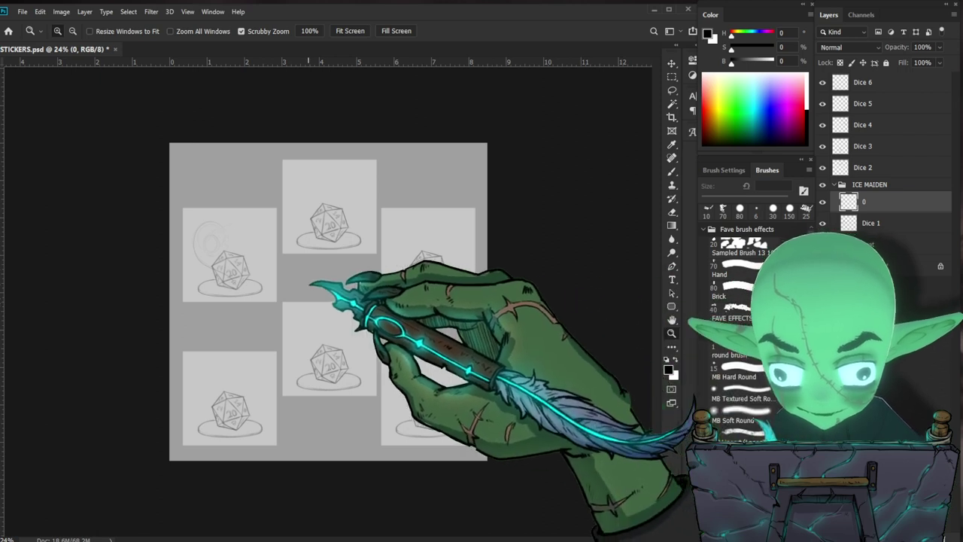
Step: With the 10 px brush, round out the head outline and rough in the body line down to the disc beside the first die
{"action": "left_click_drag", "start_coordinate": [313, 283], "coordinate": [331, 284]}
{"action": "left_click_drag", "start_coordinate": [161, 251], "coordinate": [225, 259]}
{"action": "left_click_drag", "start_coordinate": [235, 268], "coordinate": [307, 316]}
{"action": "left_click_drag", "start_coordinate": [376, 310], "coordinate": [371, 390]}
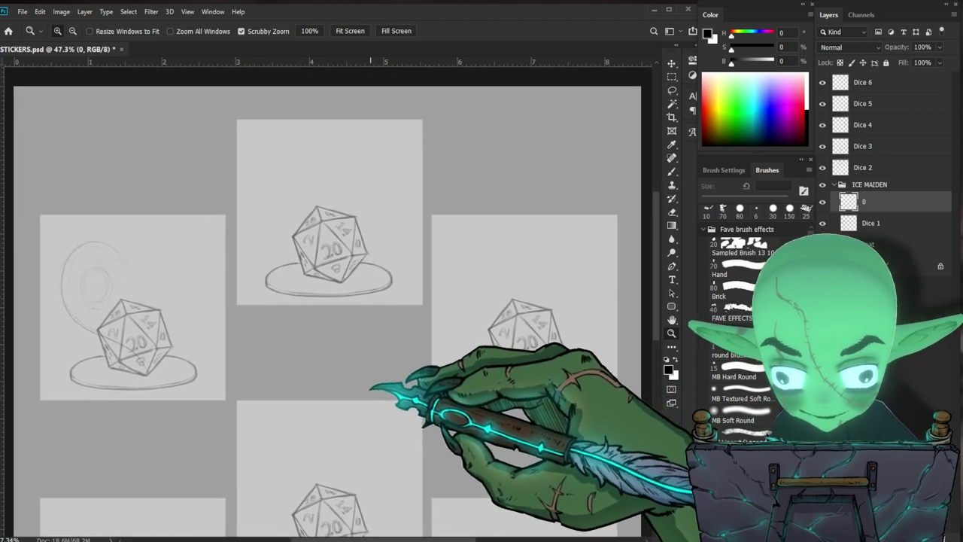
{"action": "key", "text": "b"}
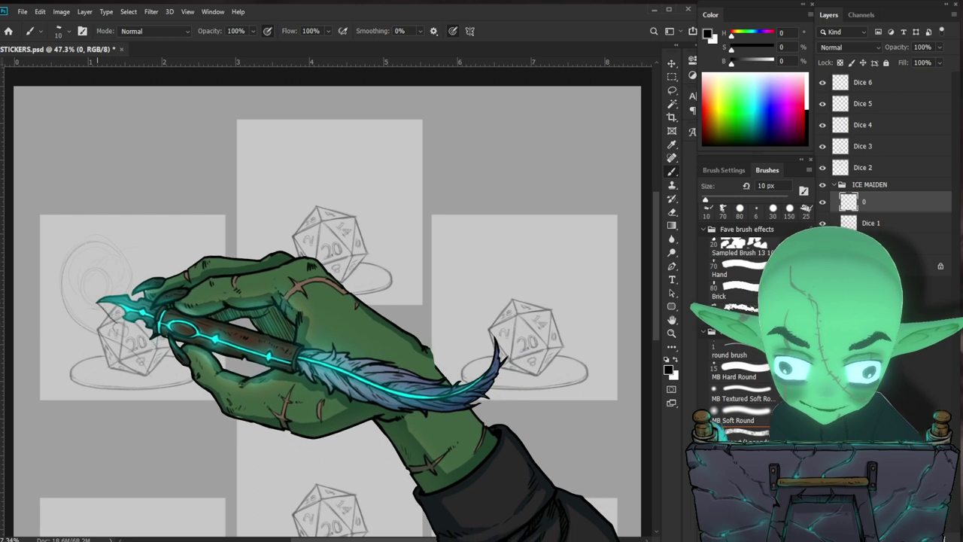
{"action": "key", "text": "ctrl+z"}
{"action": "key", "text": "e"}
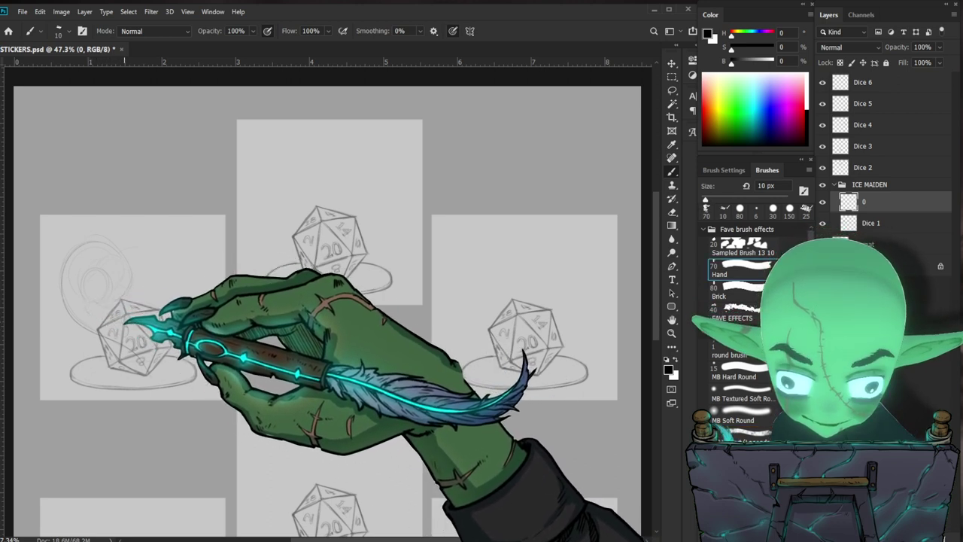
{"action": "key", "text": "comma"}
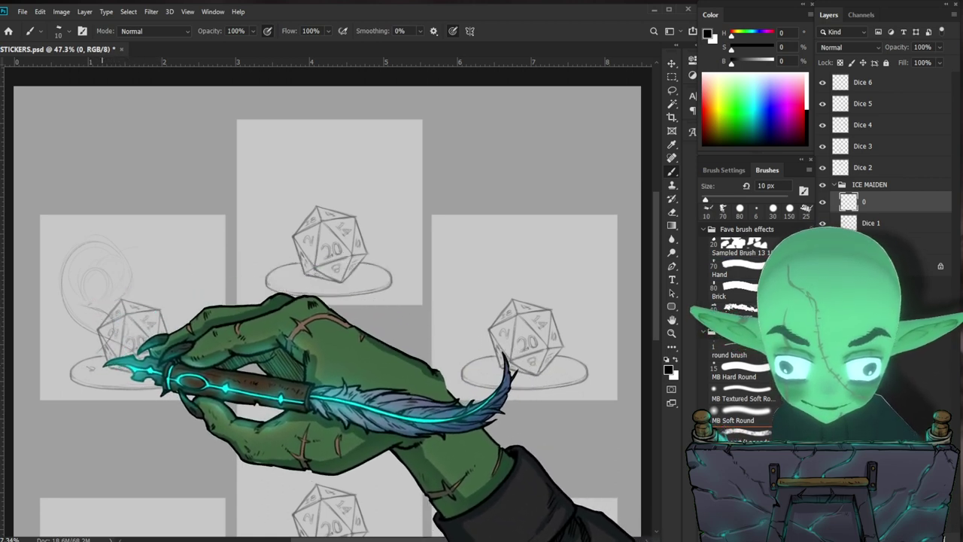
{"action": "left_click_drag", "start_coordinate": [94, 362], "coordinate": [87, 369]}
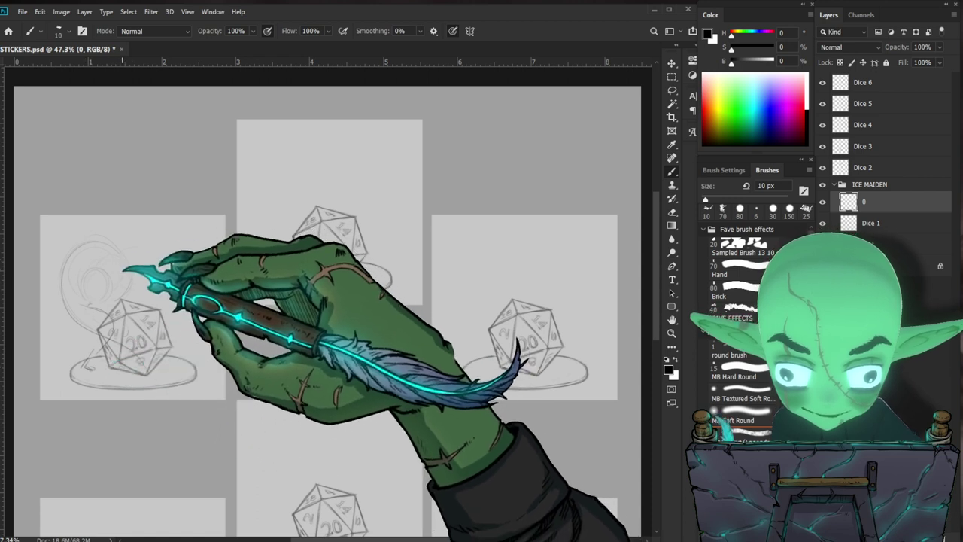
Step: Rough in the figure's hand and forearm against the upper left edge of the first die, undoing a stray stroke
{"action": "key", "text": "e"}
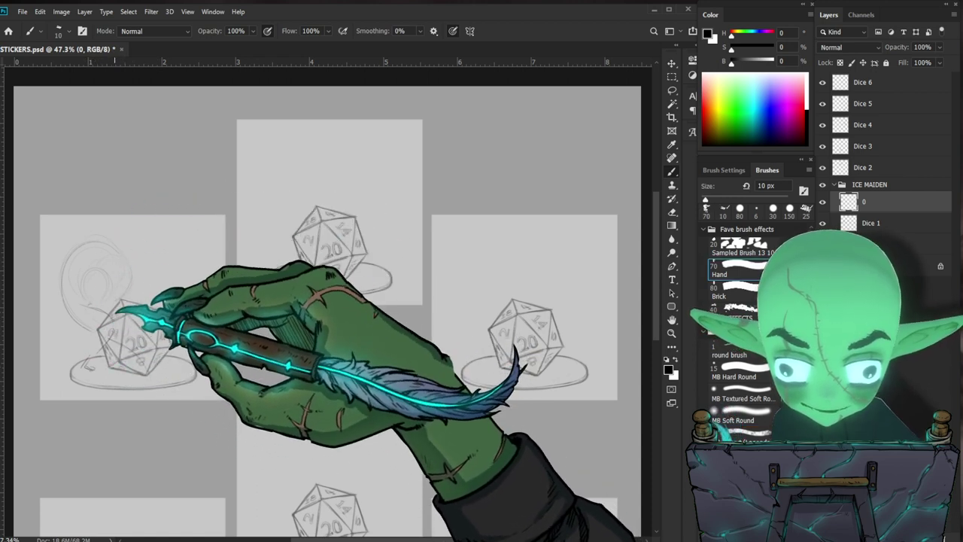
{"action": "key", "text": "comma"}
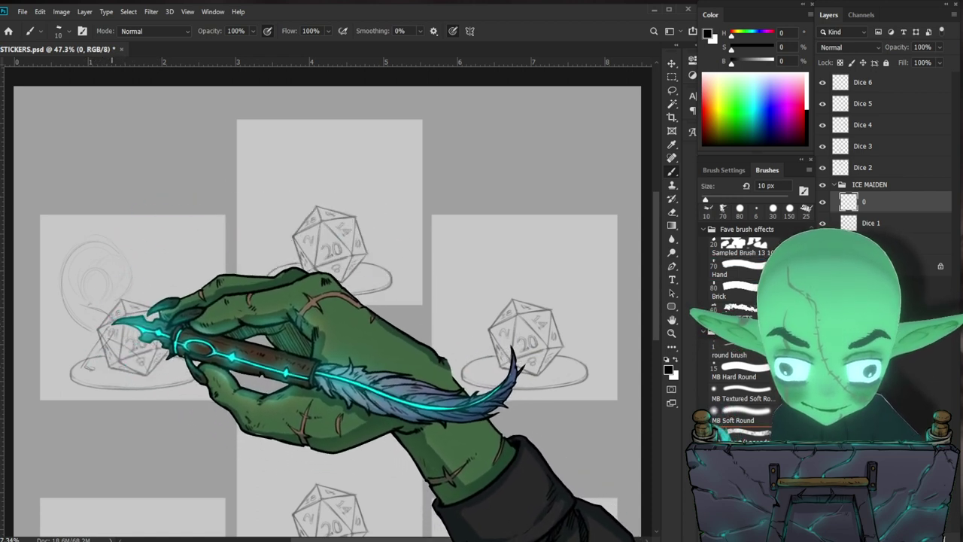
{"action": "key", "text": "period"}
{"action": "key", "text": "comma"}
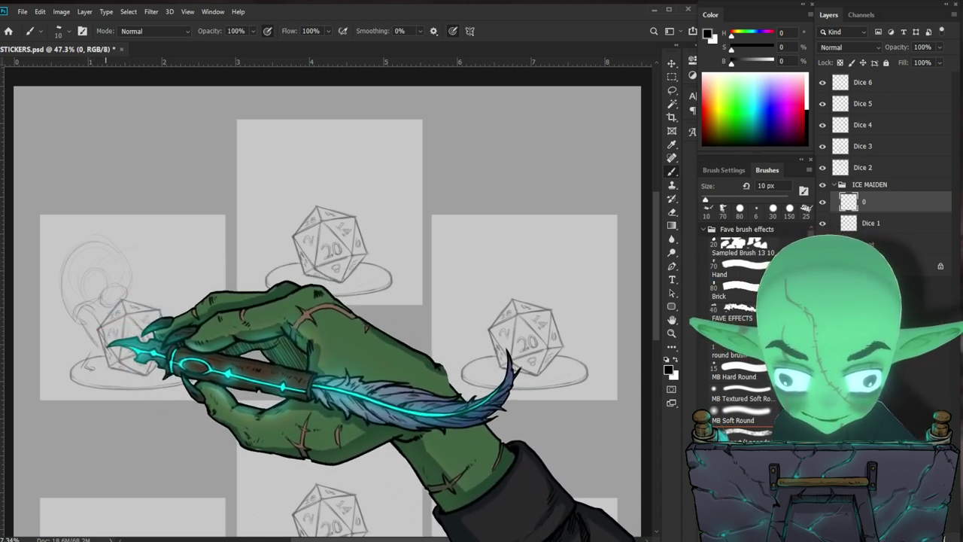
{"action": "key", "text": "ctrl+z"}
{"action": "left_click", "coordinate": [723, 209]}
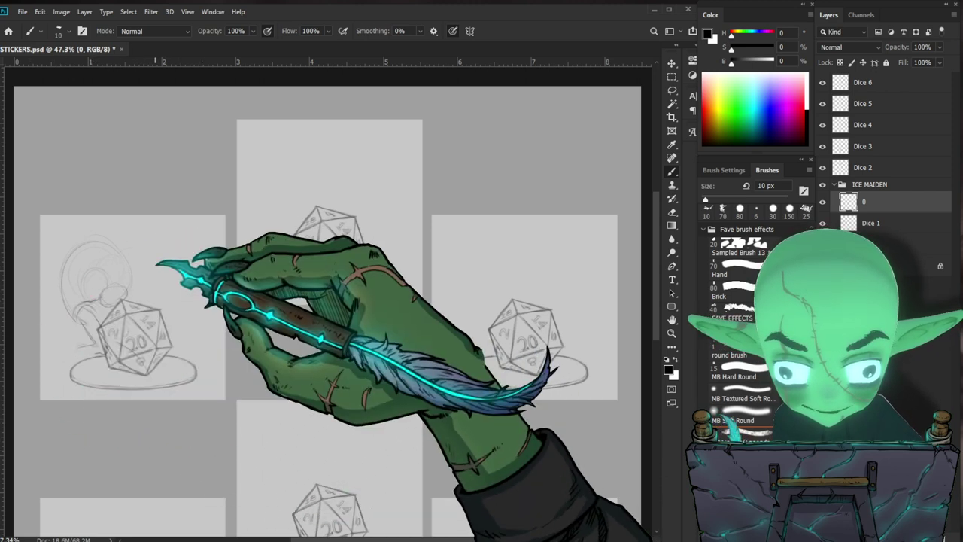
Step: Rework the lines above the first die into raised fingers resting behind its top edge
{"action": "mouse_move", "coordinate": [124, 287]}
{"action": "left_mouse_down"}
{"action": "mouse_move", "coordinate": [104, 285]}
{"action": "mouse_move", "coordinate": [112, 286]}
{"action": "left_mouse_up"}
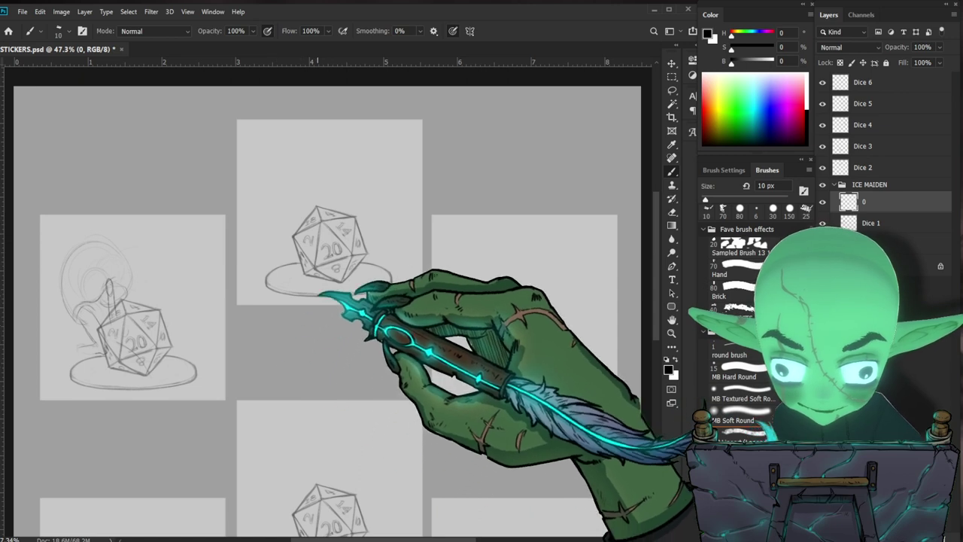
{"action": "scroll", "coordinate": [319, 293], "scroll_direction": "up", "scroll_amount": 1}
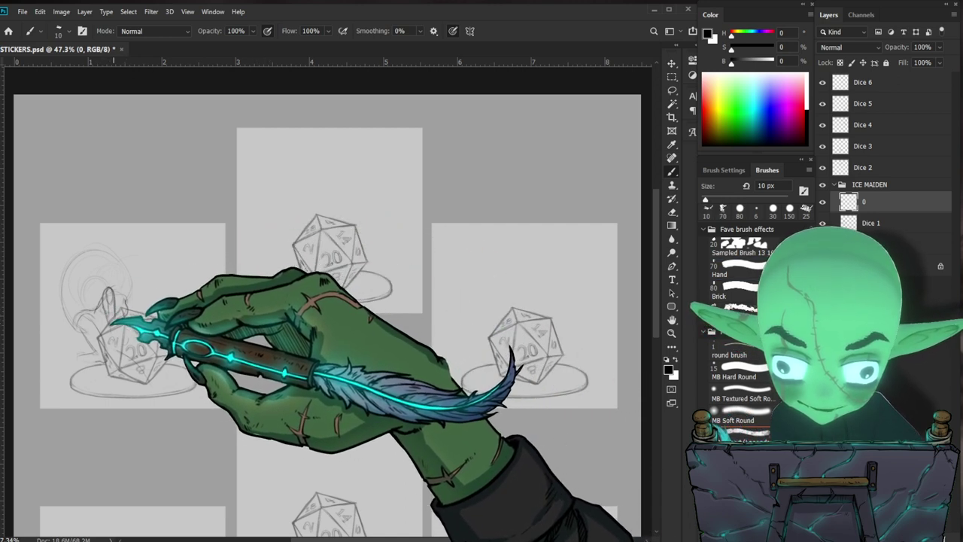
{"action": "key", "text": "e"}
{"action": "key", "text": "comma"}
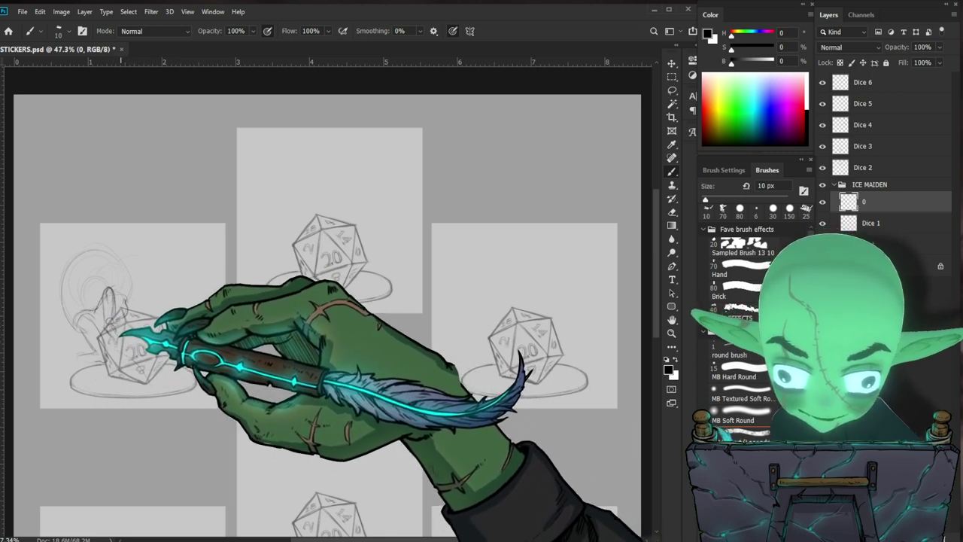
{"action": "key", "text": "period"}
{"action": "key", "text": "comma"}
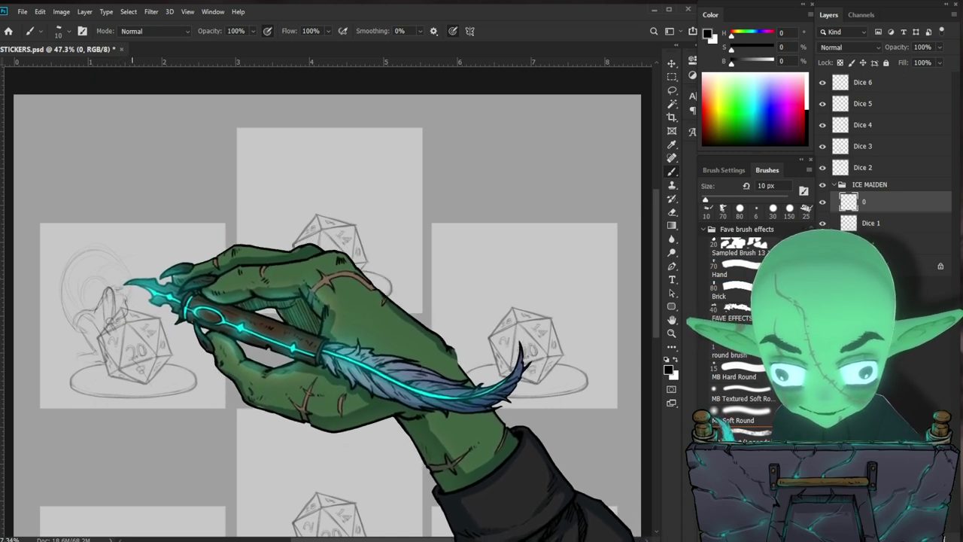
Step: Clean up the right side of the head, sketch a small oval ear there and a line down to the die
{"action": "key", "text": "e"}
{"action": "left_click_drag", "start_coordinate": [137, 278], "coordinate": [129, 287]}
{"action": "key", "text": "b"}
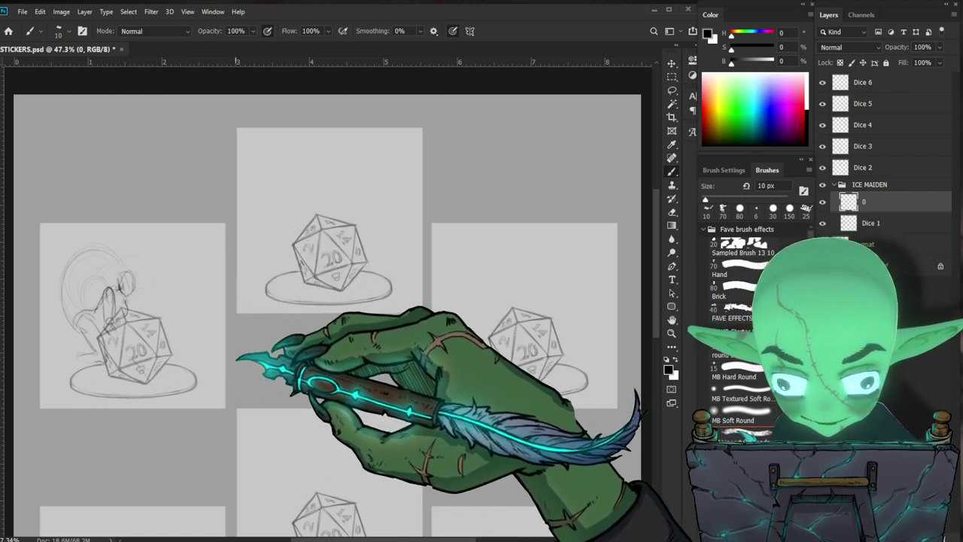
{"action": "key", "text": "period"}
{"action": "key", "text": "comma"}
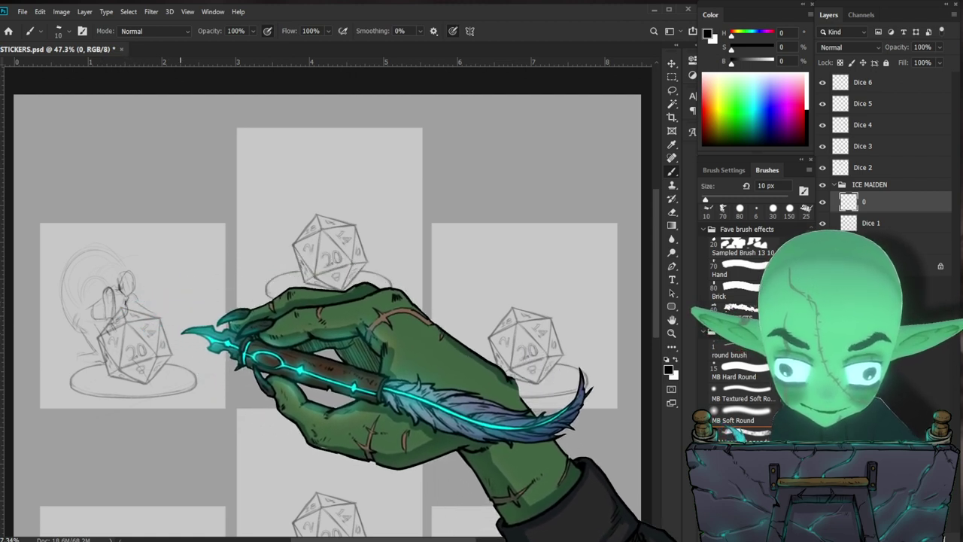
{"action": "key", "text": "period"}
{"action": "key", "text": "comma"}
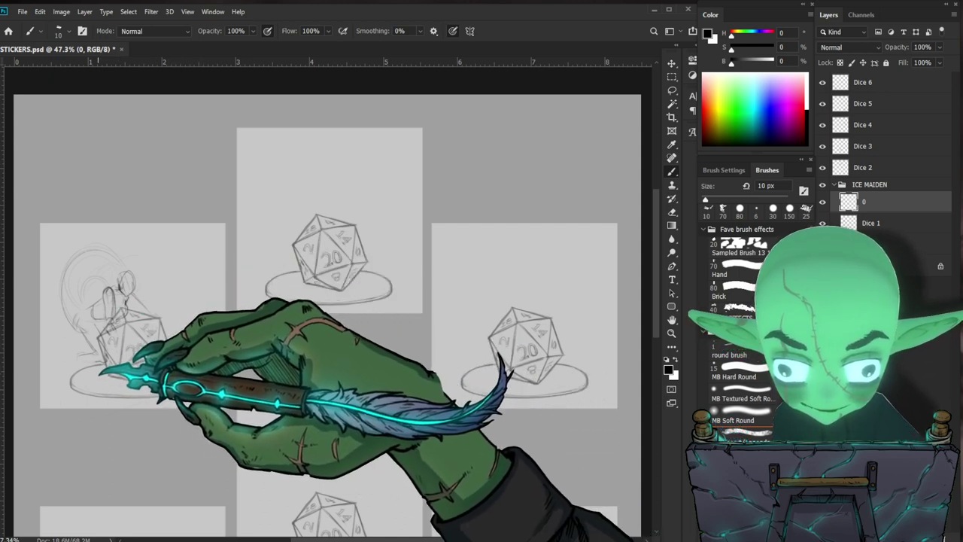
Step: Sketch pointed ice shards on both sides of the first die's disc and a swept lock of hair across the figure's head
{"action": "mouse_move", "coordinate": [103, 344]}
{"action": "left_mouse_down"}
{"action": "mouse_move", "coordinate": [76, 376]}
{"action": "mouse_move", "coordinate": [88, 351]}
{"action": "mouse_move", "coordinate": [81, 383]}
{"action": "mouse_move", "coordinate": [62, 353]}
{"action": "mouse_move", "coordinate": [89, 375]}
{"action": "left_mouse_up"}
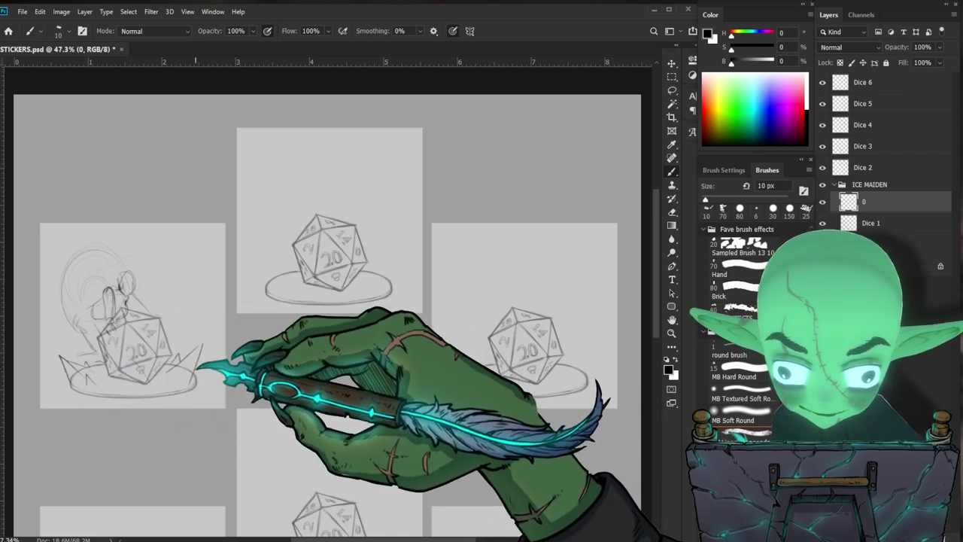
{"action": "key", "text": "e"}
{"action": "left_click_drag", "start_coordinate": [203, 345], "coordinate": [198, 365]}
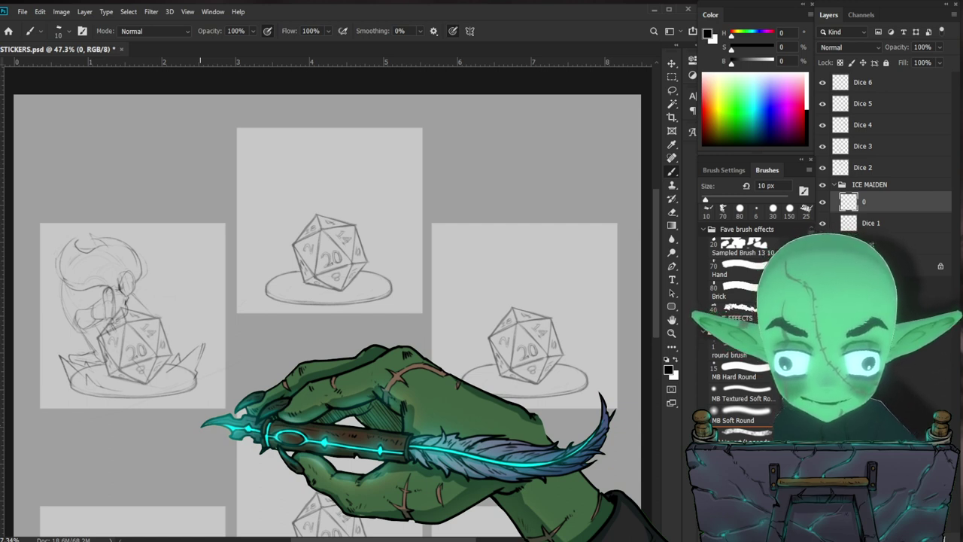
Step: Clean up and redraw the fingers and forearm between the head and the first die's top edge
{"action": "key", "text": "e"}
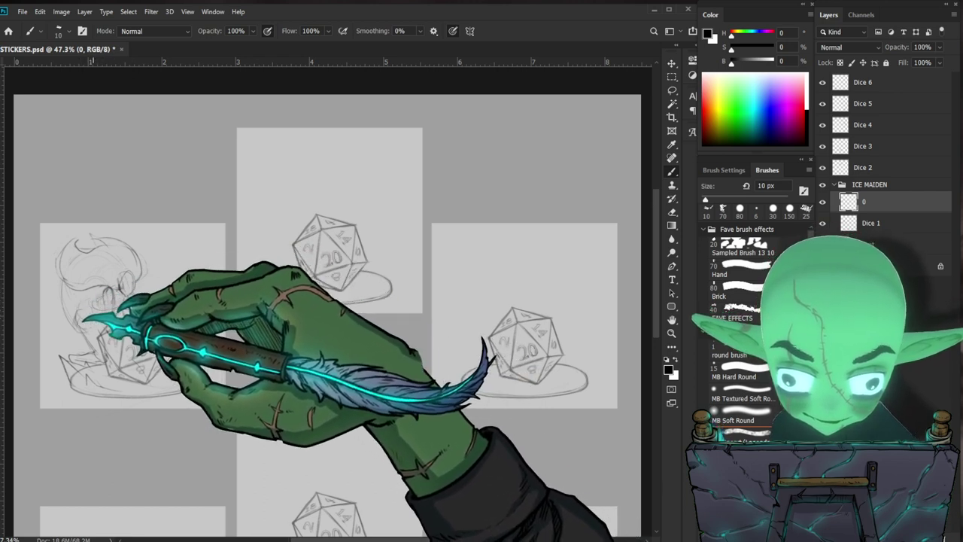
{"action": "key", "text": "e"}
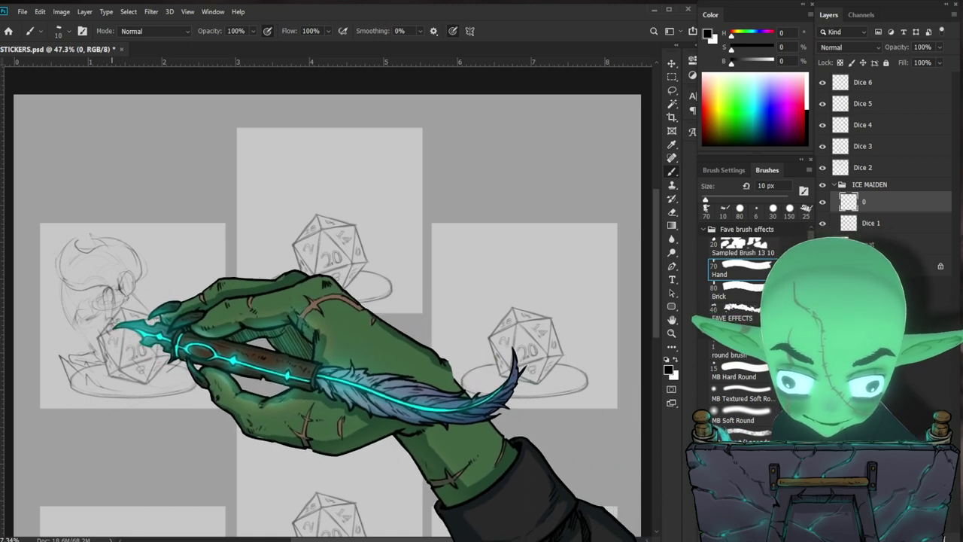
{"action": "key", "text": "comma"}
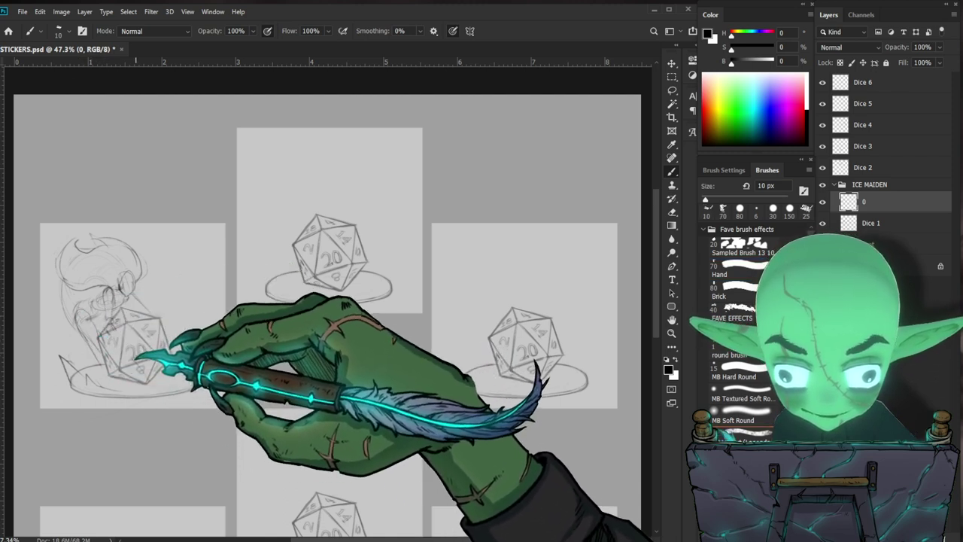
{"action": "key", "text": "ctrl"}
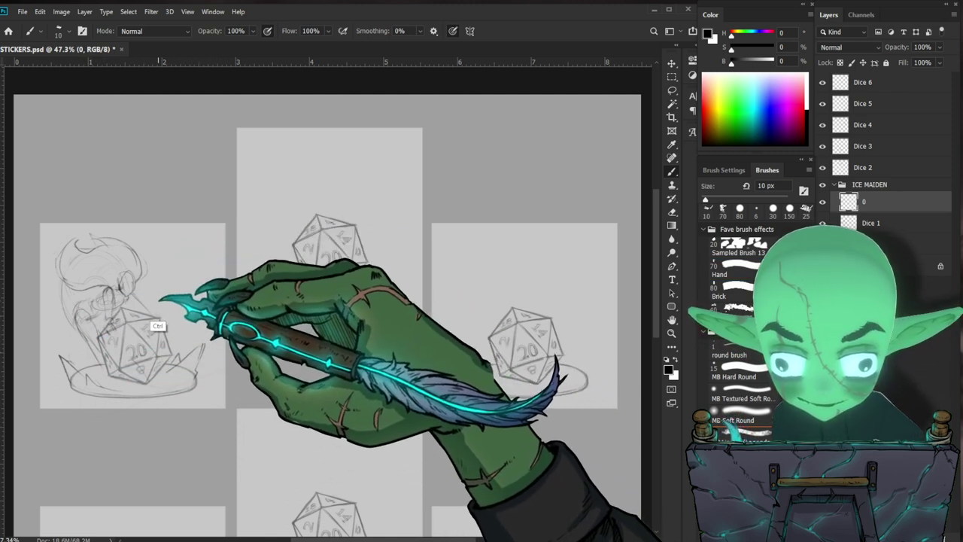
Step: Lasso the figure's hand and forearm beside the first die and adjust their placement with Free Transform
{"action": "key", "text": "l"}
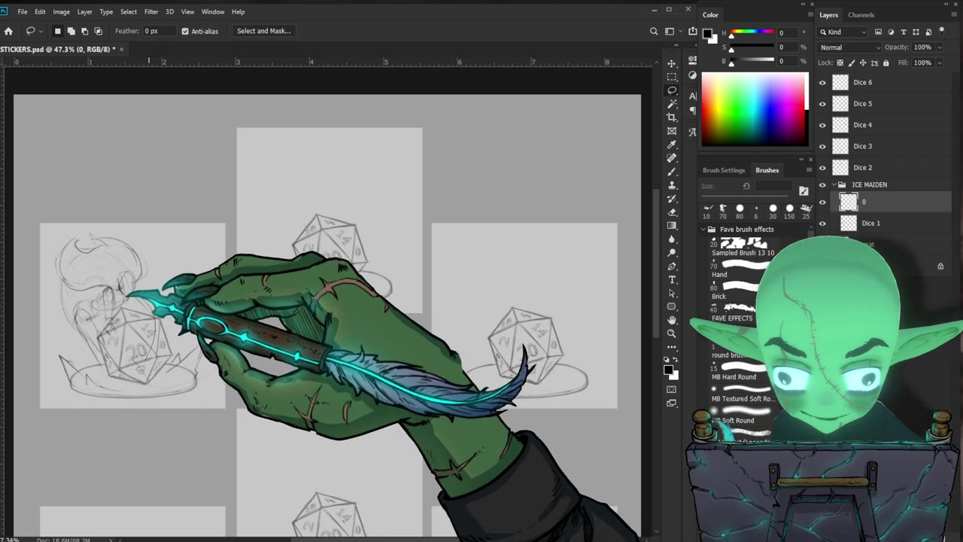
{"action": "mouse_move", "coordinate": [105, 286]}
{"action": "left_mouse_down"}
{"action": "mouse_move", "coordinate": [133, 367]}
{"action": "mouse_move", "coordinate": [154, 320]}
{"action": "left_mouse_up"}
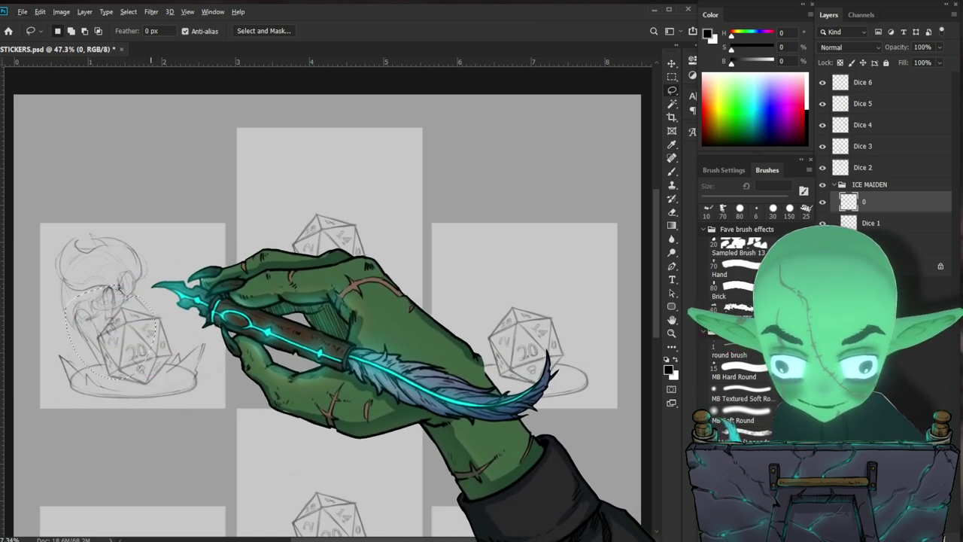
{"action": "key", "text": "ctrl+t"}
{"action": "left_click_drag", "start_coordinate": [154, 285], "coordinate": [125, 317]}
{"action": "key", "text": "Return"}
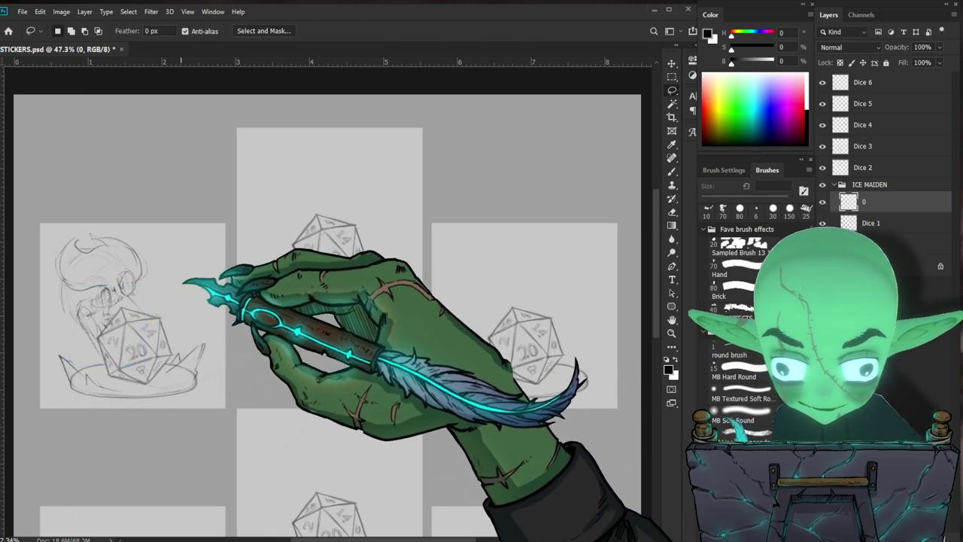
Step: Erase stray lines at the right side of the head and redraw the small oval there as a cleaner circle
{"action": "key", "text": "e"}
{"action": "key", "text": "b"}
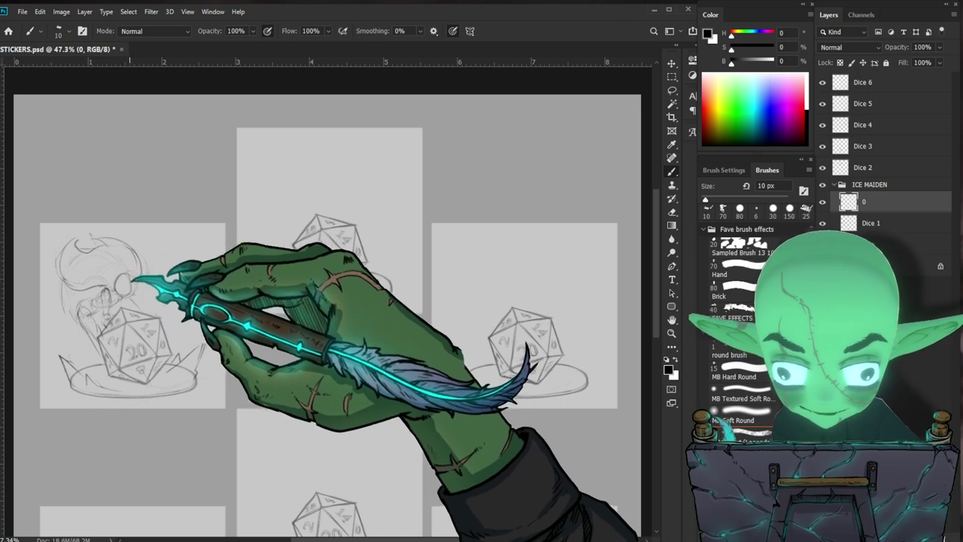
{"action": "key", "text": "e"}
{"action": "key", "text": "b"}
Step: Rework the hand and forearm against the first die's upper left edge into a rounder, simpler shape
{"action": "key", "text": "ctrl+space"}
{"action": "left_click_drag", "start_coordinate": [239, 394], "coordinate": [198, 427]}
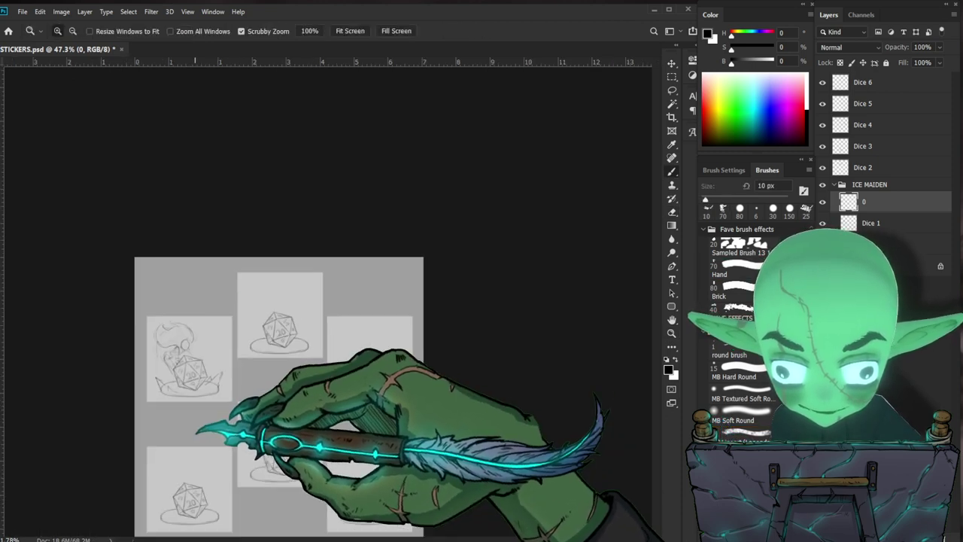
{"action": "key", "text": "ctrl+space"}
{"action": "left_click_drag", "start_coordinate": [280, 257], "coordinate": [346, 260]}
{"action": "key", "text": "ctrl+space"}
{"action": "left_click_drag", "start_coordinate": [257, 307], "coordinate": [236, 305]}
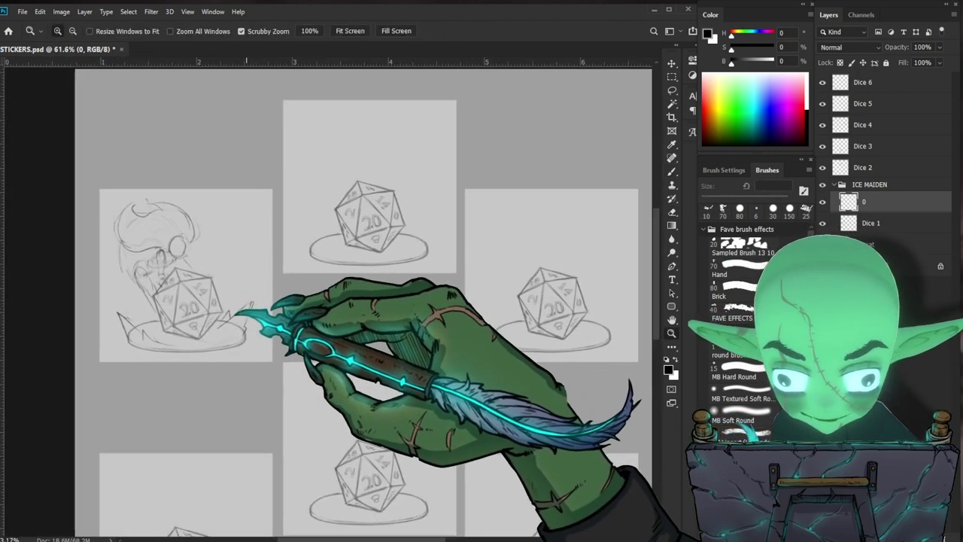
{"action": "key", "text": "space"}
{"action": "mouse_move", "coordinate": [351, 299]}
{"action": "left_mouse_down"}
{"action": "mouse_move", "coordinate": [296, 339]}
{"action": "mouse_move", "coordinate": [314, 326]}
{"action": "left_mouse_up"}
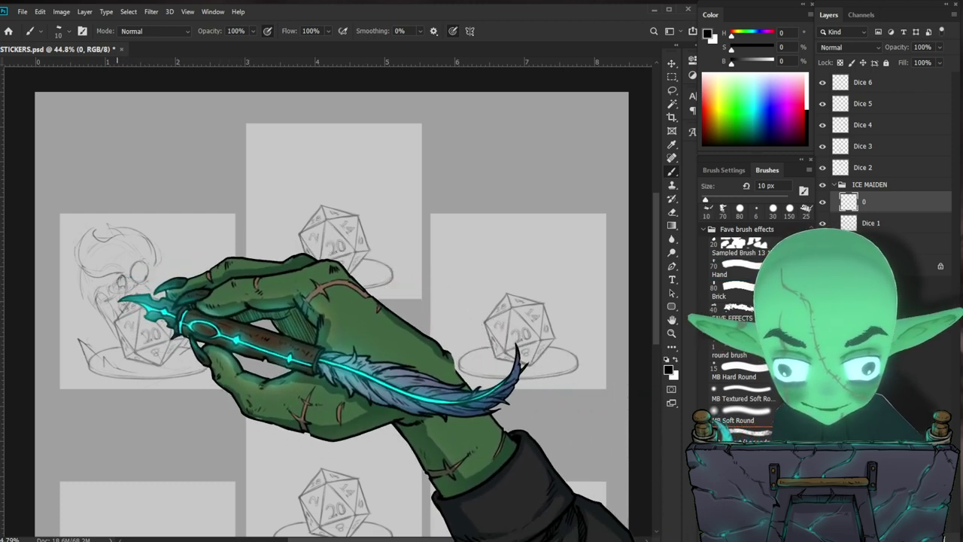
{"action": "left_click_drag", "start_coordinate": [103, 314], "coordinate": [113, 324]}
{"action": "key", "text": "comma"}
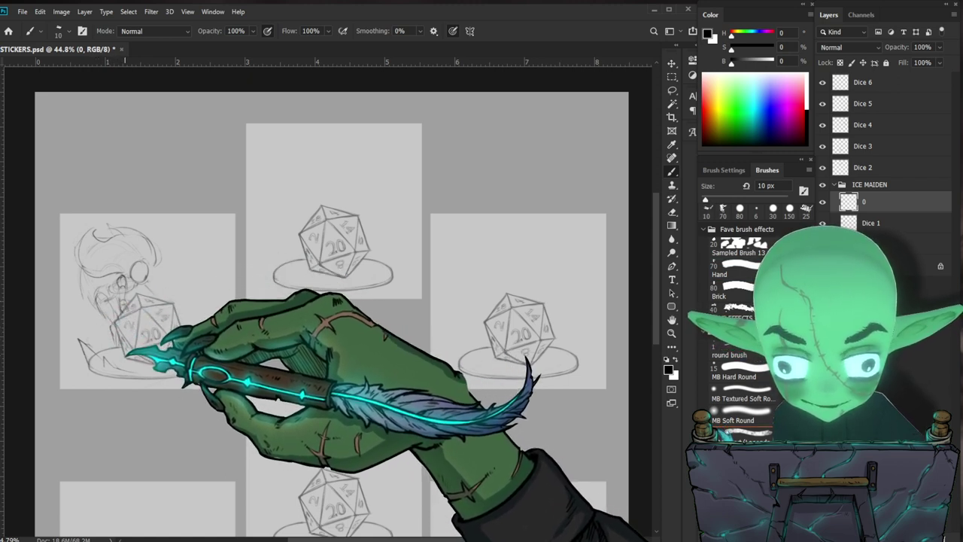
{"action": "key", "text": "period"}
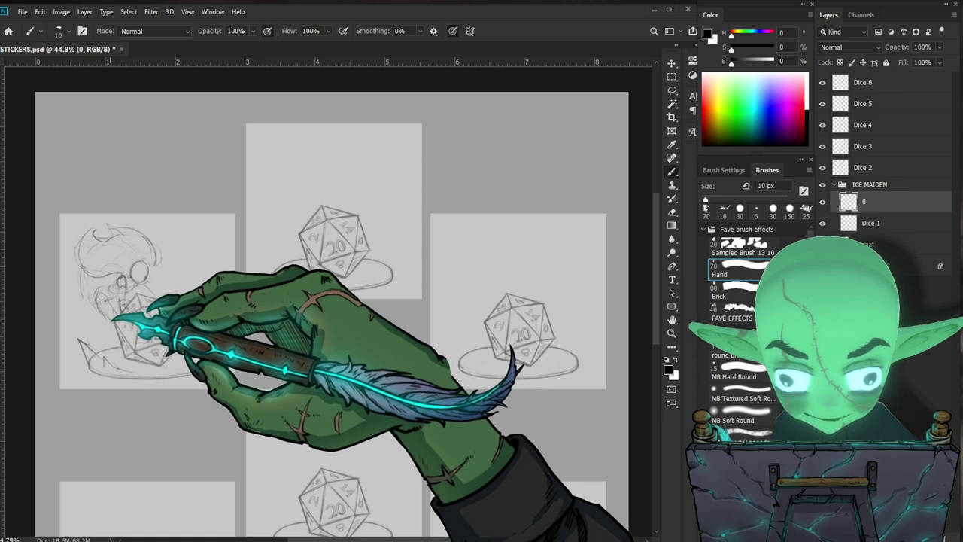
{"action": "key", "text": "comma"}
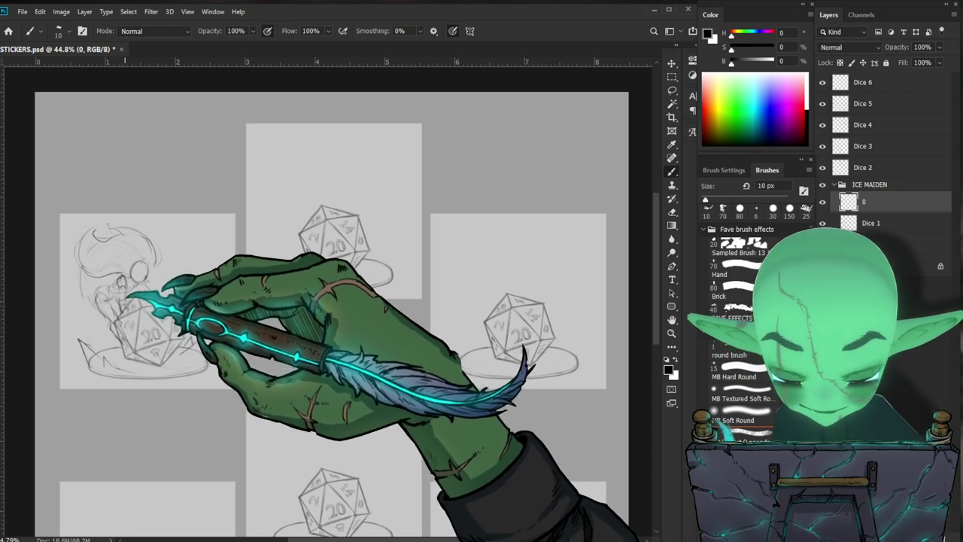
{"action": "left_click_drag", "start_coordinate": [119, 286], "coordinate": [120, 280]}
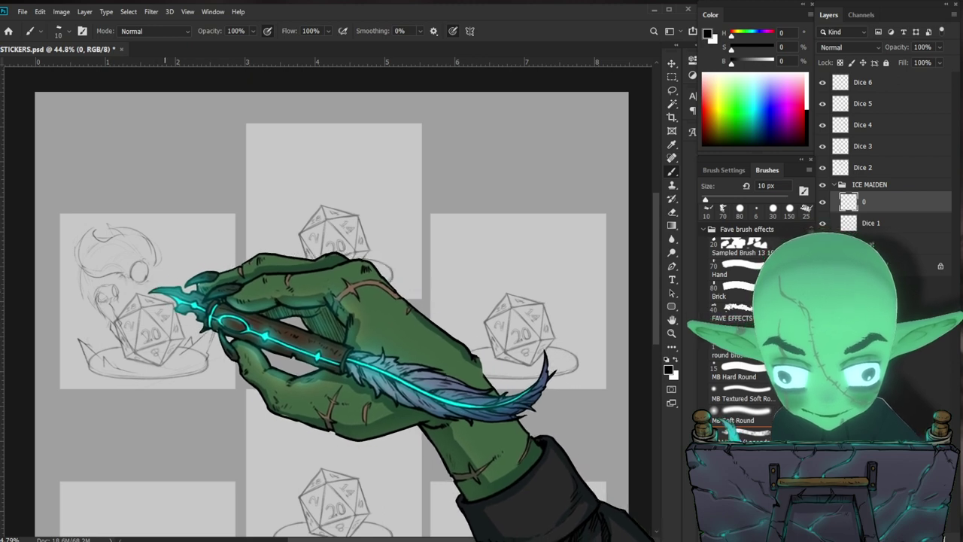
Step: Clean up the outline of the round shape at the lower right of the head
{"action": "left_click_drag", "start_coordinate": [143, 277], "coordinate": [137, 280]}
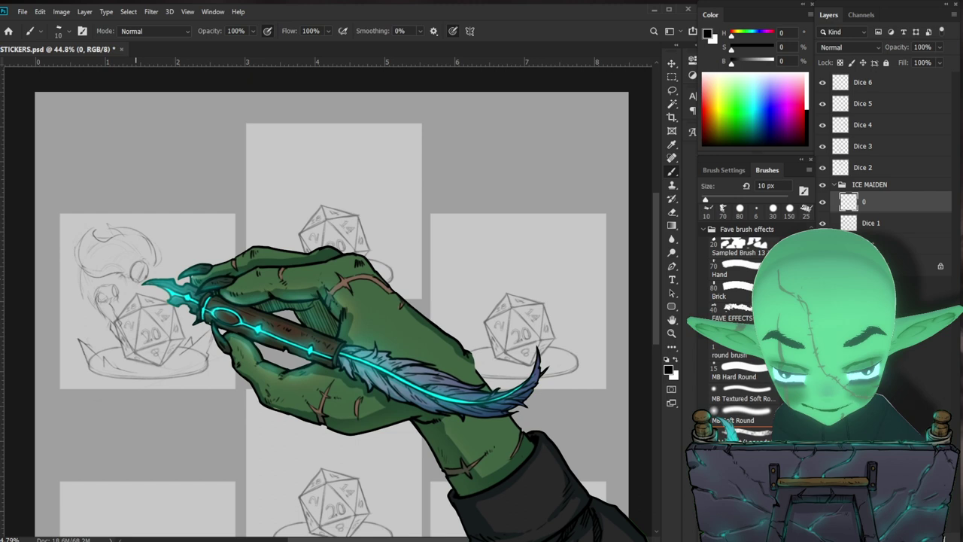
{"action": "left_click_drag", "start_coordinate": [135, 276], "coordinate": [145, 267]}
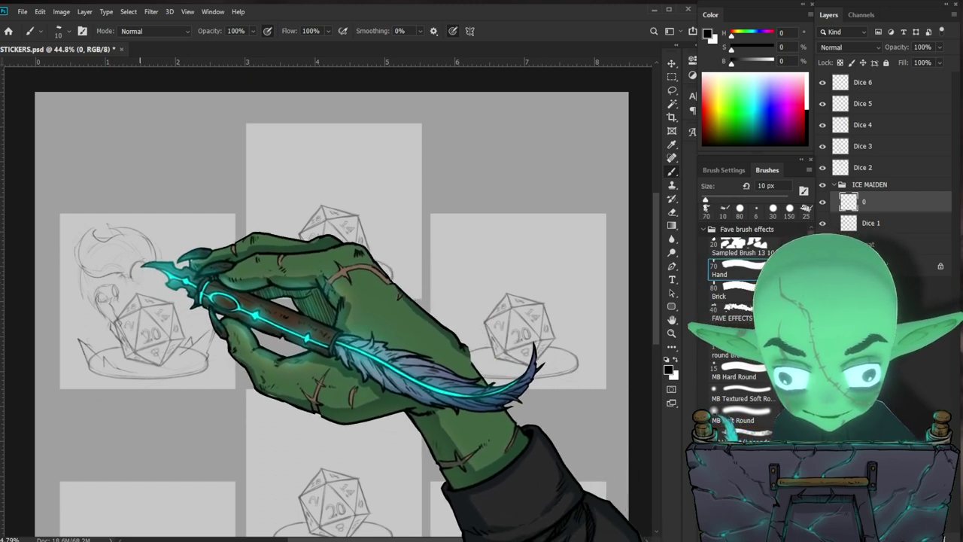
{"action": "key", "text": "comma"}
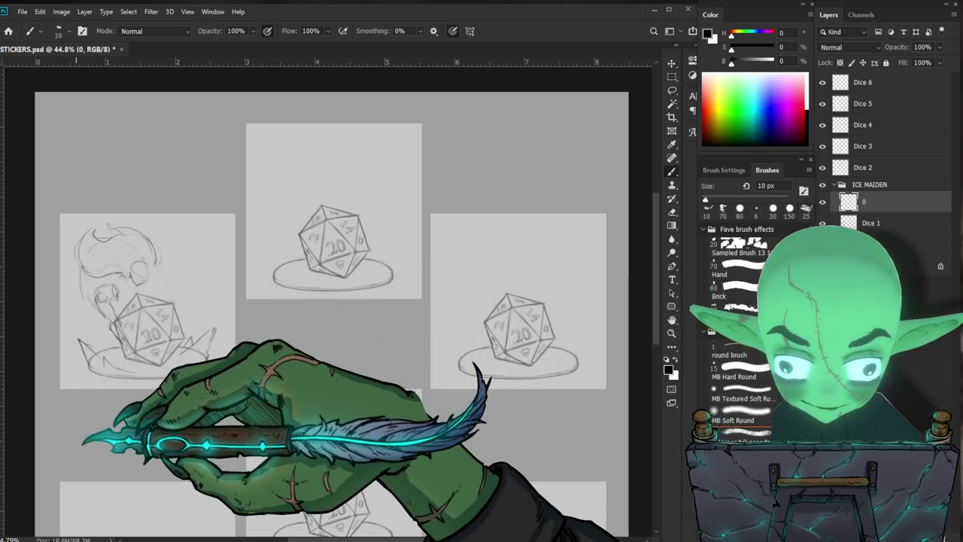
Step: Refine the hand lines above the first die and sketch the curved lower edge of the head around the round shape
{"action": "key", "text": "period"}
{"action": "left_click_drag", "start_coordinate": [103, 293], "coordinate": [133, 307]}
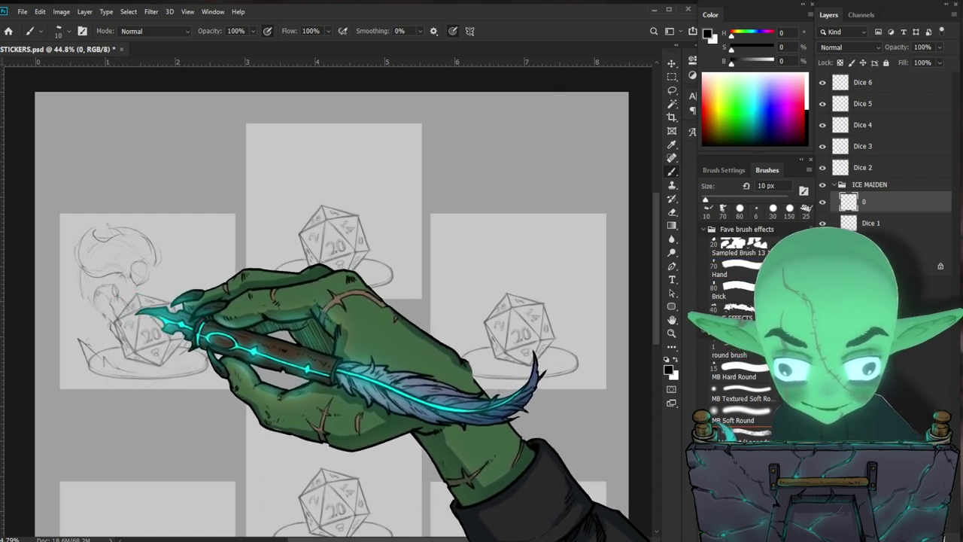
{"action": "key", "text": "period"}
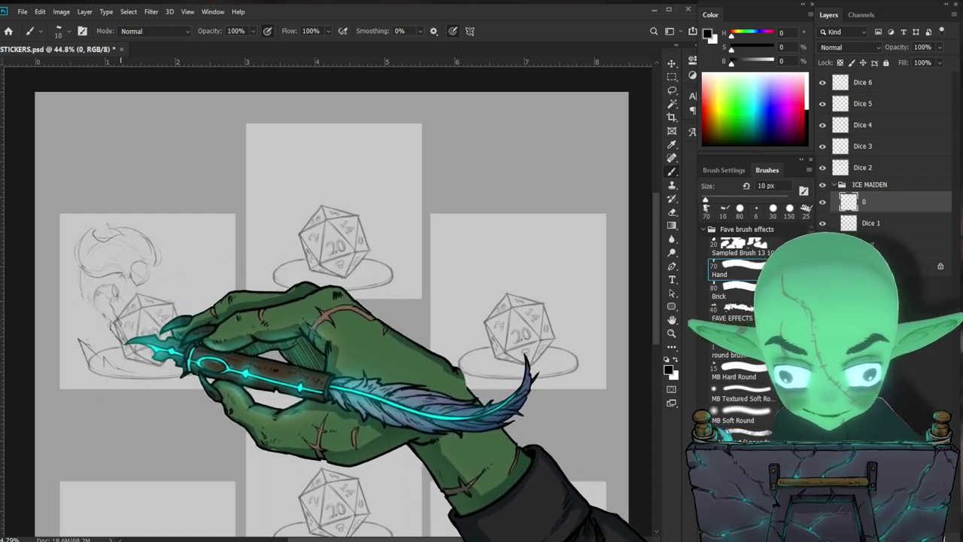
{"action": "key", "text": "comma"}
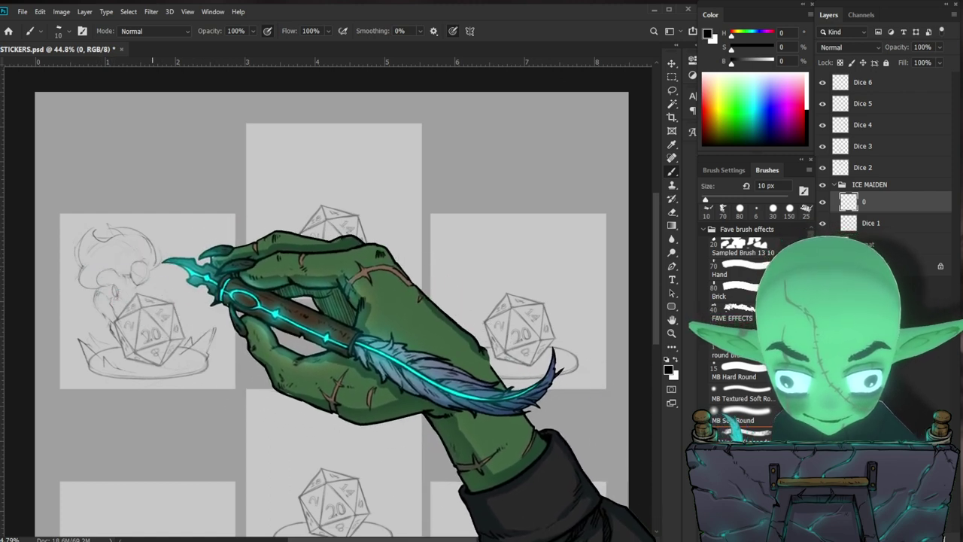
Step: Extend the right side of the head outline to a point and rough in the body shapes left of the first die
{"action": "left_click", "coordinate": [734, 269]}
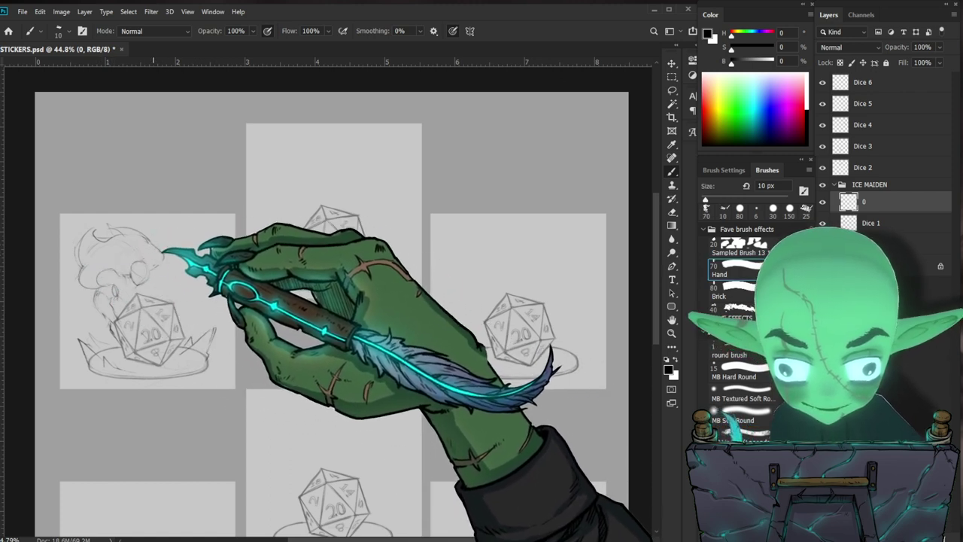
{"action": "left_click_drag", "start_coordinate": [162, 252], "coordinate": [153, 268]}
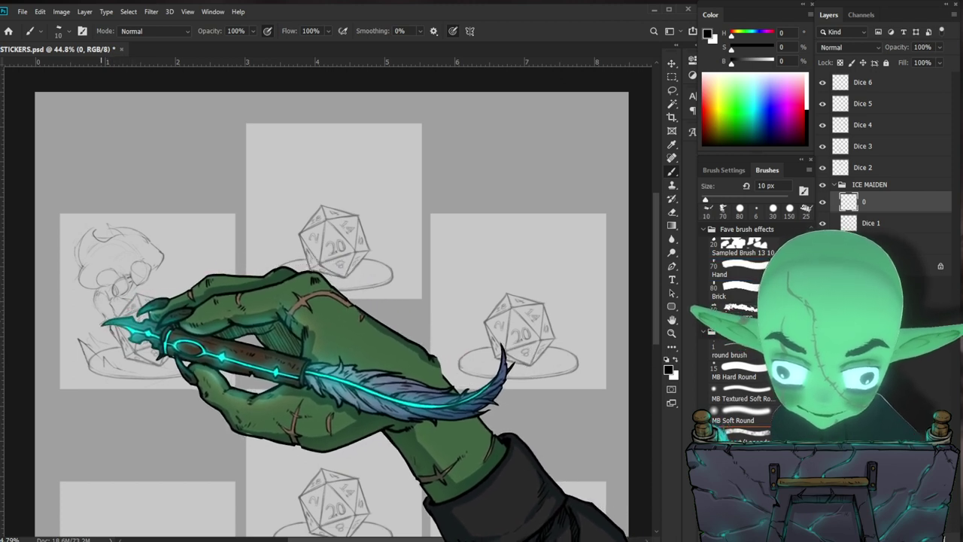
{"action": "left_click", "coordinate": [739, 268]}
{"action": "key", "text": "comma"}
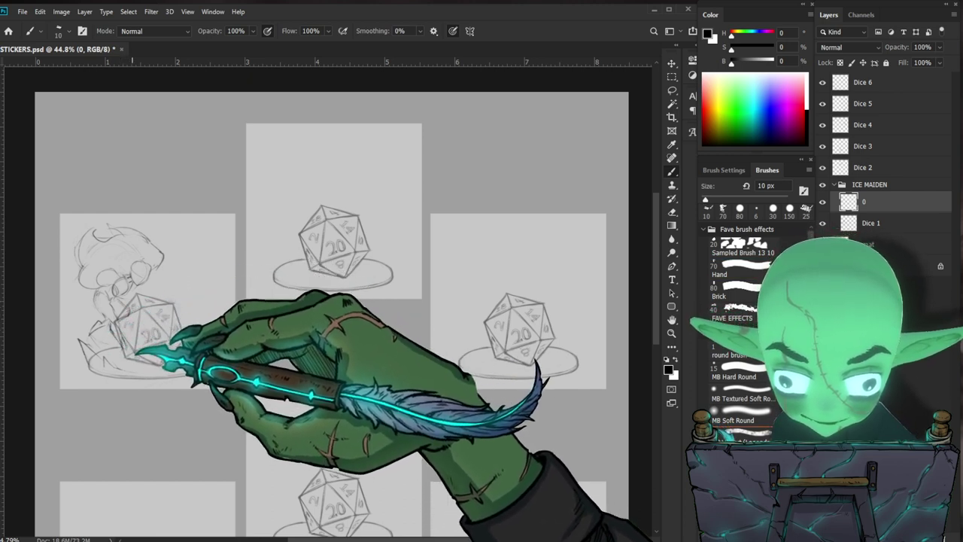
Step: Lasso the figure's head and arm sketch and shift it slightly up and to the left of the first die
{"action": "key", "text": "v"}
{"action": "left_click_drag", "start_coordinate": [169, 317], "coordinate": [161, 345]}
{"action": "left_click_drag", "start_coordinate": [279, 343], "coordinate": [280, 349]}
{"action": "key", "text": "l"}
{"action": "mouse_move", "coordinate": [167, 328]}
{"action": "left_mouse_down"}
{"action": "mouse_move", "coordinate": [177, 283]}
{"action": "mouse_move", "coordinate": [101, 343]}
{"action": "mouse_move", "coordinate": [150, 201]}
{"action": "mouse_move", "coordinate": [191, 224]}
{"action": "mouse_move", "coordinate": [153, 317]}
{"action": "left_mouse_up"}
{"action": "key", "text": "v"}
{"action": "key", "text": "ctrl+d"}
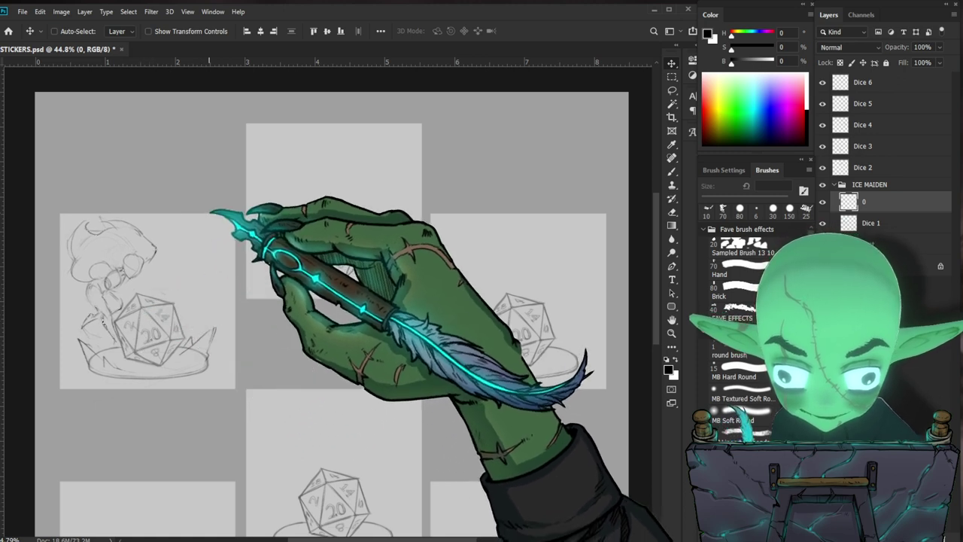
Step: Rotate the head and arm sketch 6.61° with Free Transform and reposition it against the first die
{"action": "key", "text": "ctrl+t"}
{"action": "left_click_drag", "start_coordinate": [181, 195], "coordinate": [191, 204]}
{"action": "left_click_drag", "start_coordinate": [151, 259], "coordinate": [154, 267]}
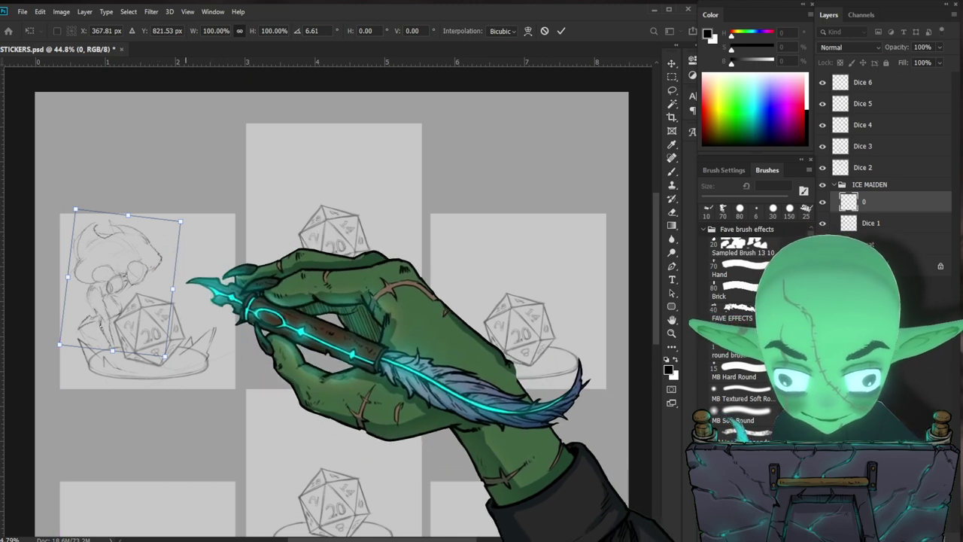
{"action": "key", "text": "Return"}
Step: Clean up the rotated sketch and redraw the raised fingers and the head's lower edge above the first die
{"action": "key", "text": "b"}
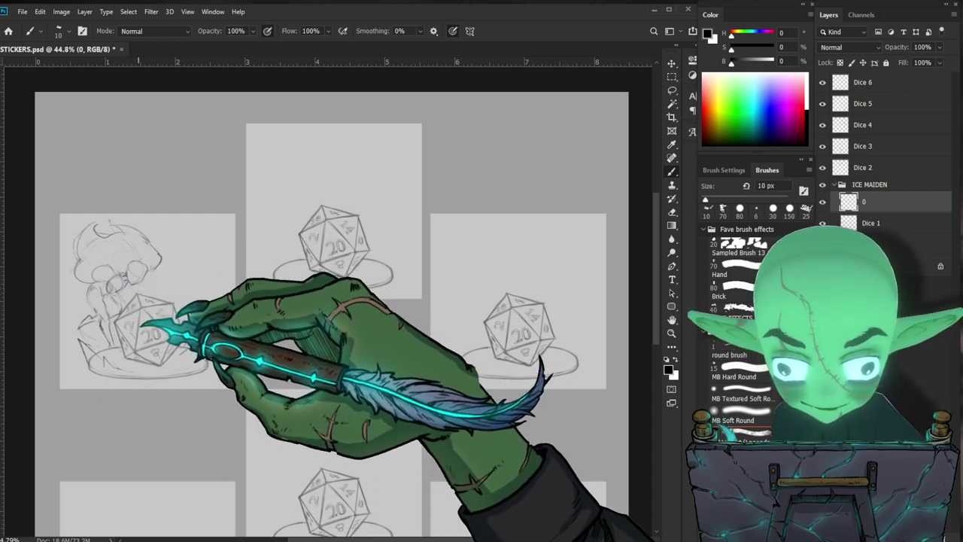
{"action": "key", "text": "e"}
{"action": "left_click", "coordinate": [724, 208]}
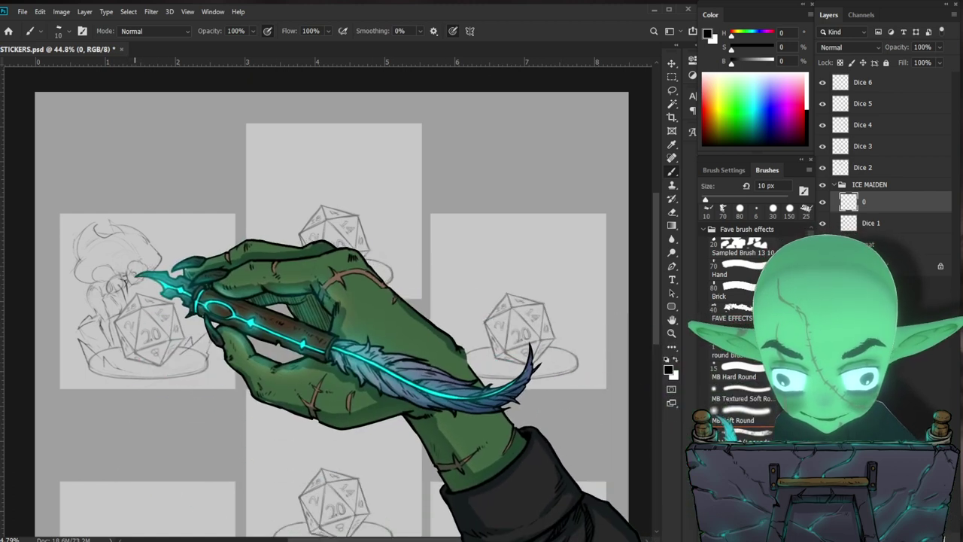
{"action": "left_click_drag", "start_coordinate": [135, 273], "coordinate": [137, 277]}
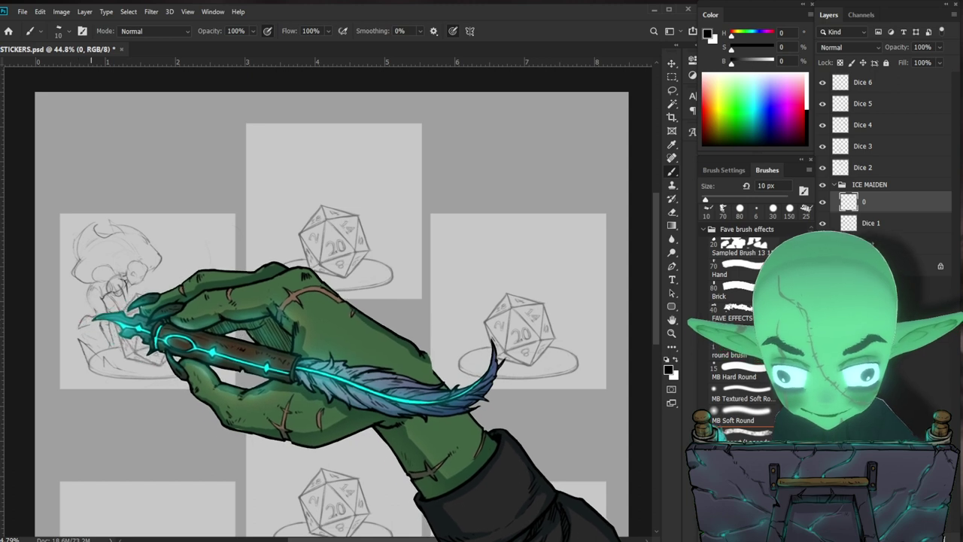
Step: Rework the figure's raised hands and the line of the upper body beneath the head, left of the first die
{"action": "left_click", "coordinate": [736, 269]}
{"action": "left_click", "coordinate": [723, 209]}
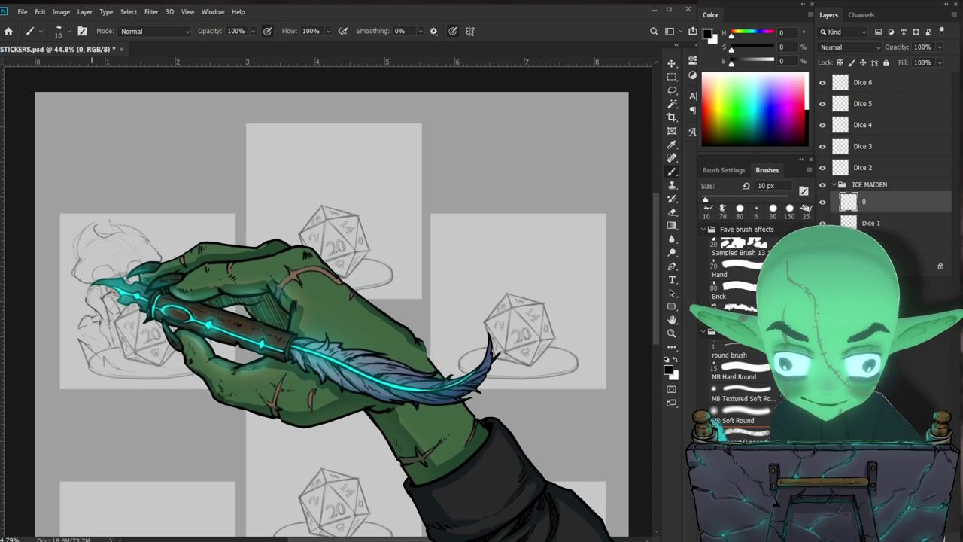
{"action": "key", "text": "."}
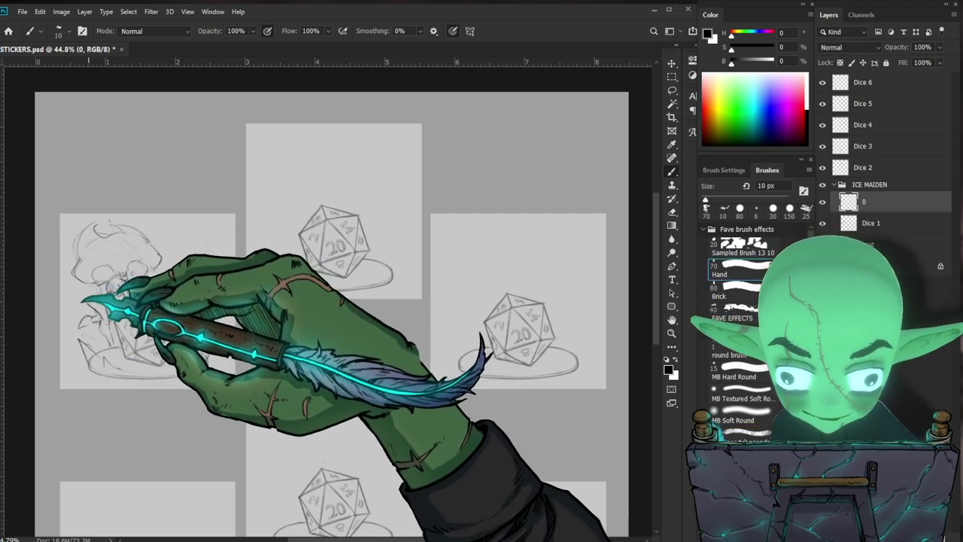
{"action": "key", "text": "comma"}
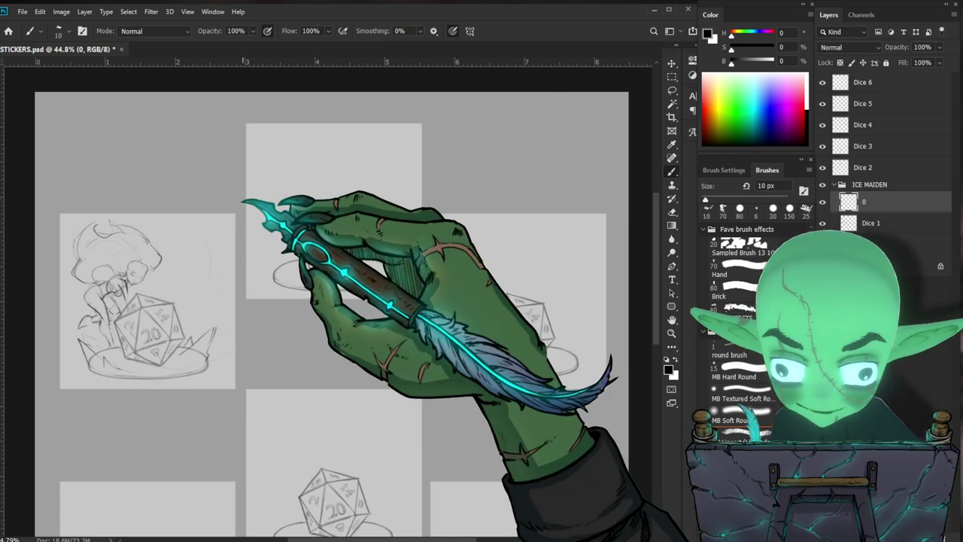
{"action": "key", "text": "period"}
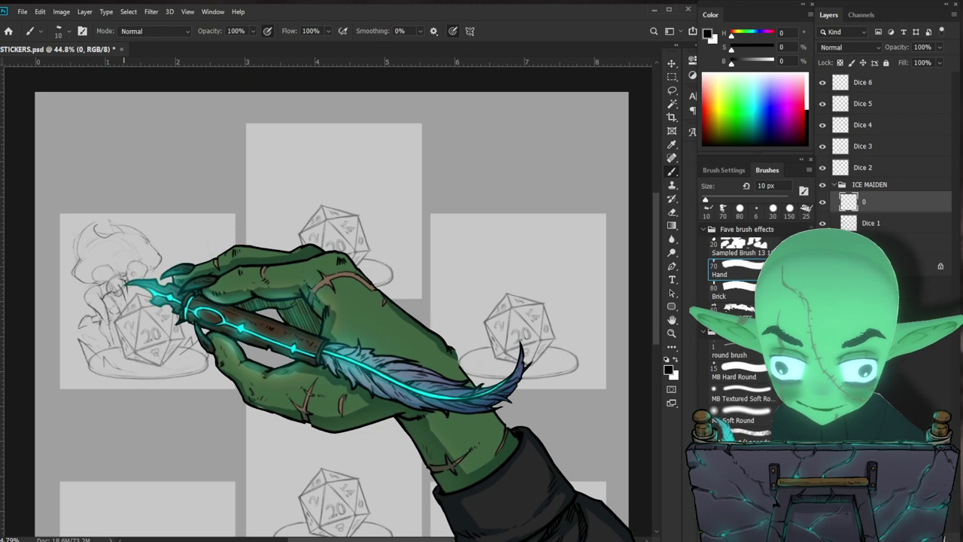
{"action": "key", "text": "comma"}
{"action": "left_click_drag", "start_coordinate": [124, 278], "coordinate": [124, 274]}
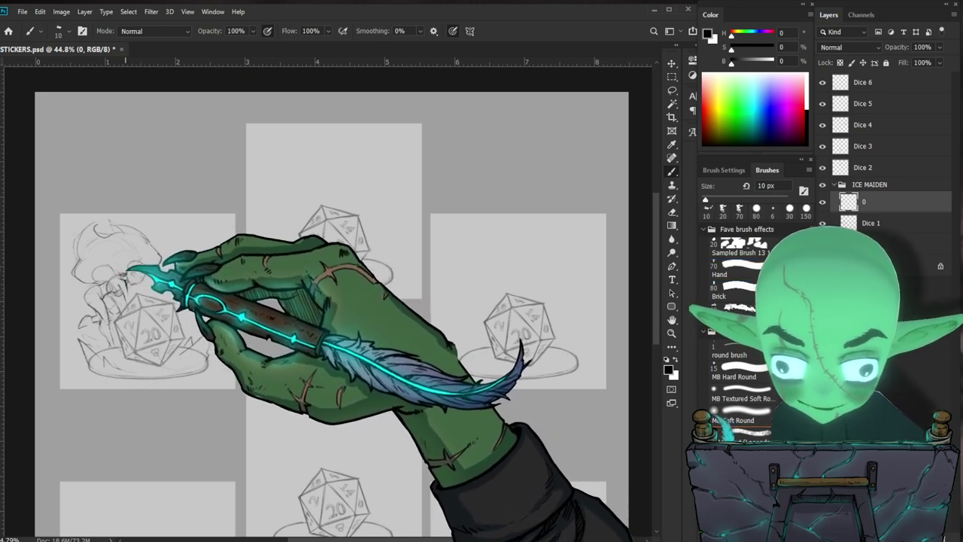
Step: Refine the sketched arm, torso and hip of the figure between the head outline and the ice shards beside the first die
{"action": "key", "text": "comma"}
{"action": "key", "text": "period"}
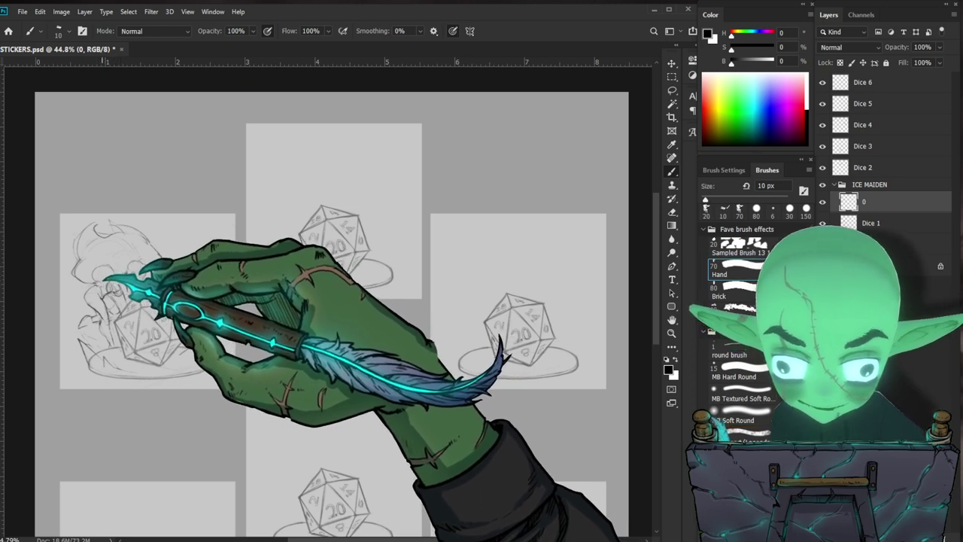
{"action": "key", "text": "comma"}
{"action": "key", "text": "period"}
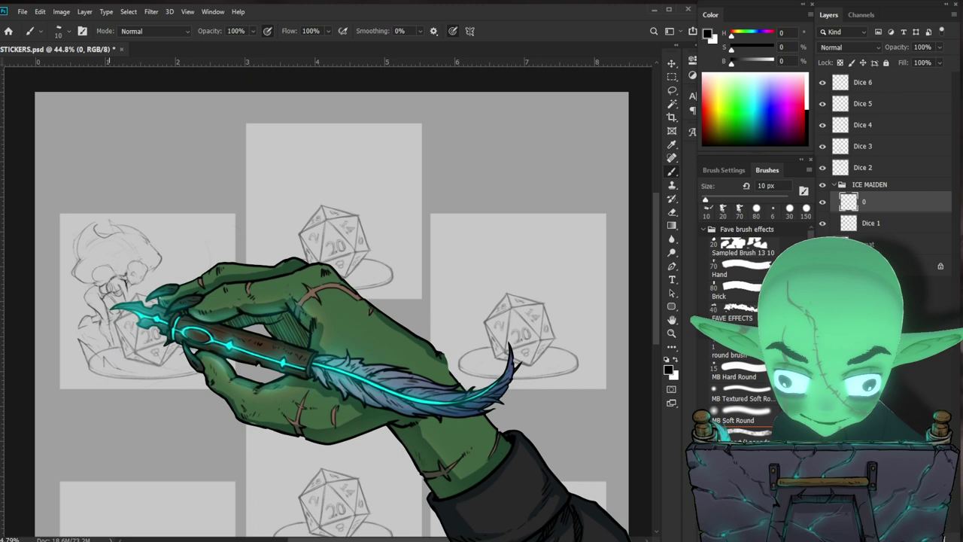
{"action": "key", "text": "comma"}
{"action": "key", "text": "period"}
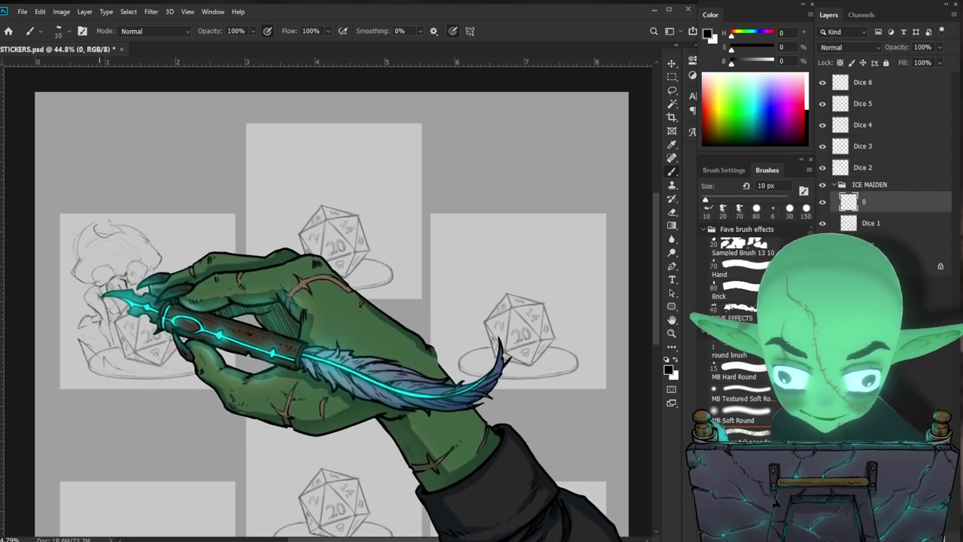
{"action": "key", "text": "comma"}
{"action": "key", "text": "period"}
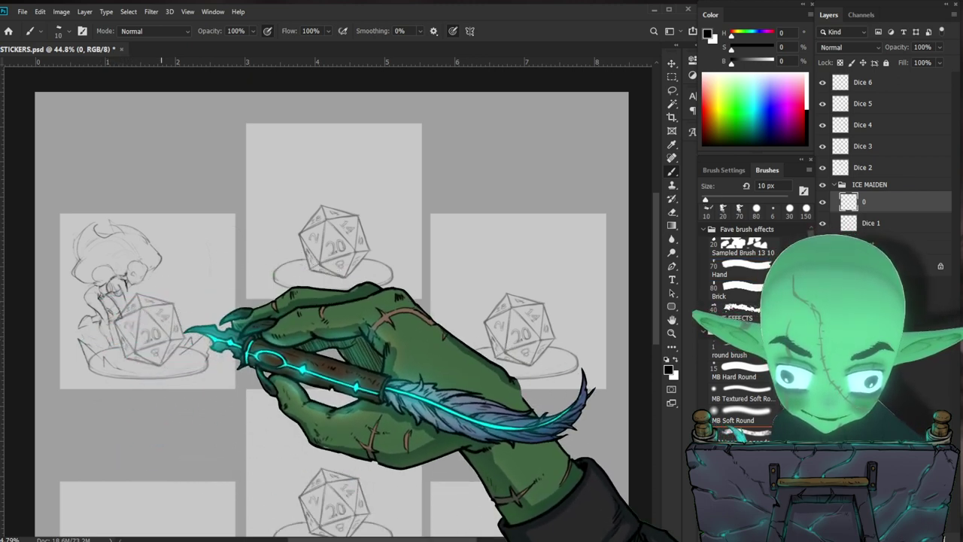
{"action": "key", "text": "comma"}
{"action": "key", "text": "period"}
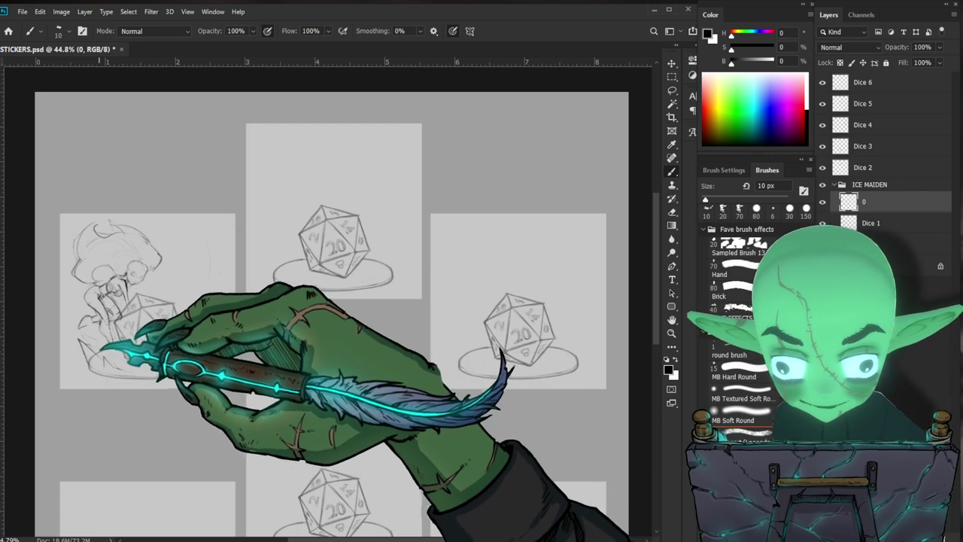
{"action": "key", "text": "comma"}
{"action": "key", "text": "period"}
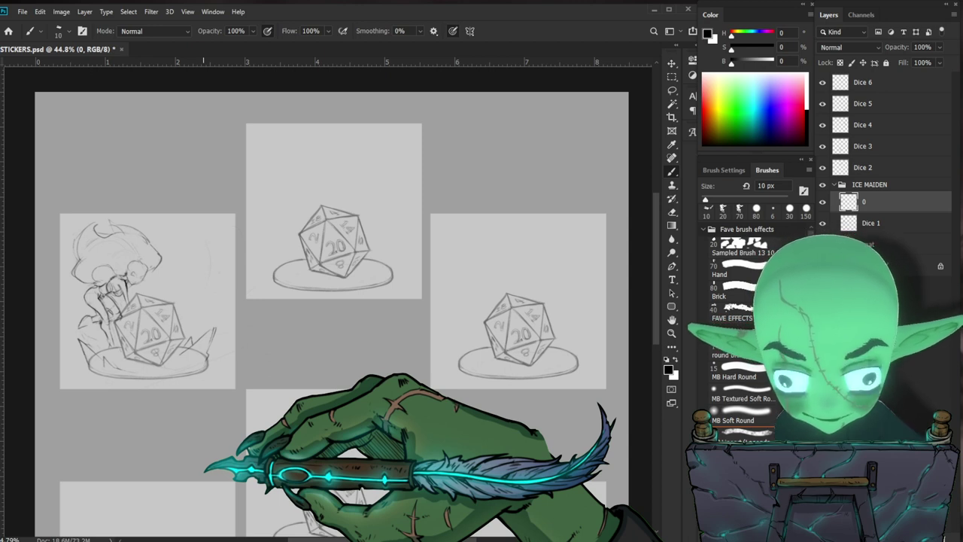
{"action": "key", "text": "l"}
{"action": "mouse_move", "coordinate": [162, 322]}
{"action": "left_mouse_down"}
{"action": "mouse_move", "coordinate": [128, 354]}
{"action": "mouse_move", "coordinate": [62, 309]}
{"action": "mouse_move", "coordinate": [98, 192]}
{"action": "mouse_move", "coordinate": [183, 201]}
{"action": "left_mouse_up"}
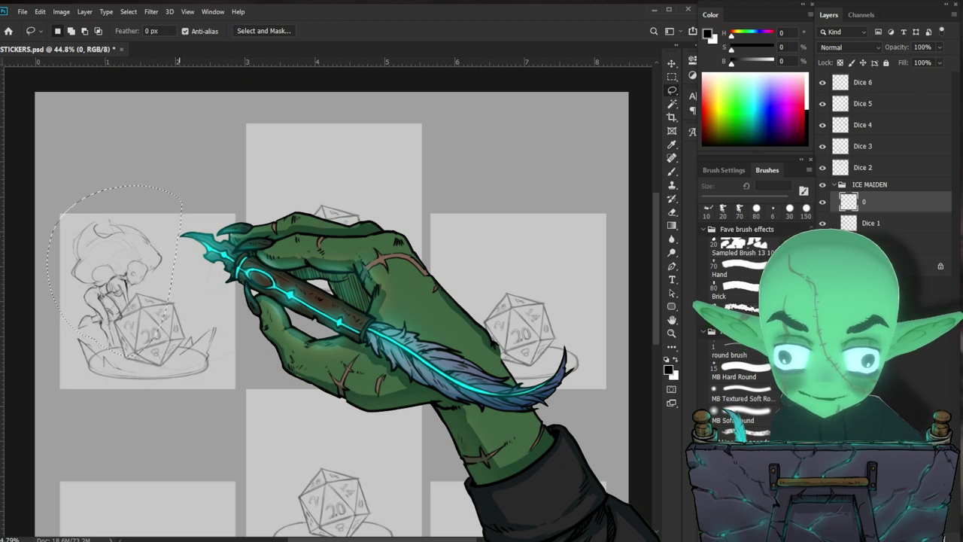
{"action": "key", "text": "ctrl+z"}
{"action": "key", "text": "ctrl+z"}
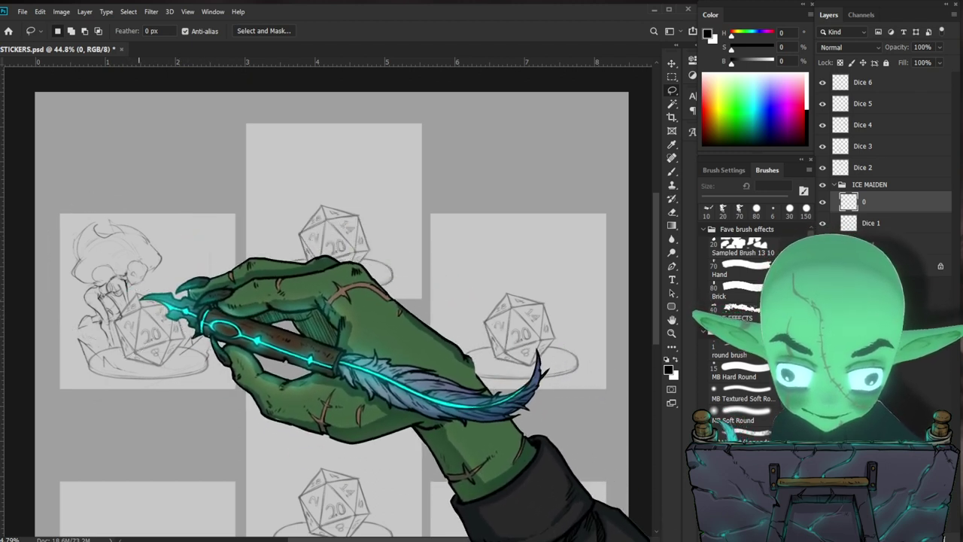
Step: Sketch the figure's leg down to the base beside the first die and erase its lower part
{"action": "key", "text": "b"}
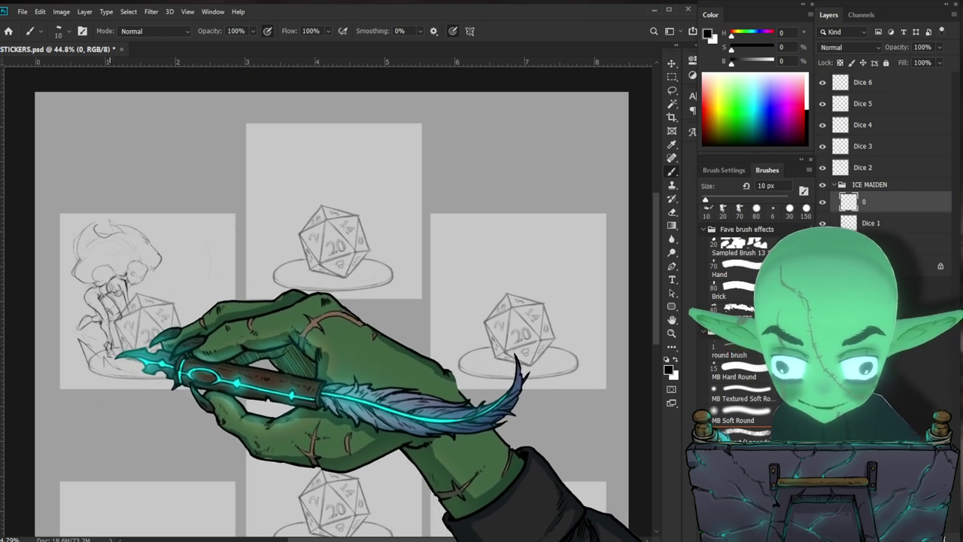
{"action": "key", "text": "e"}
{"action": "key", "text": "comma"}
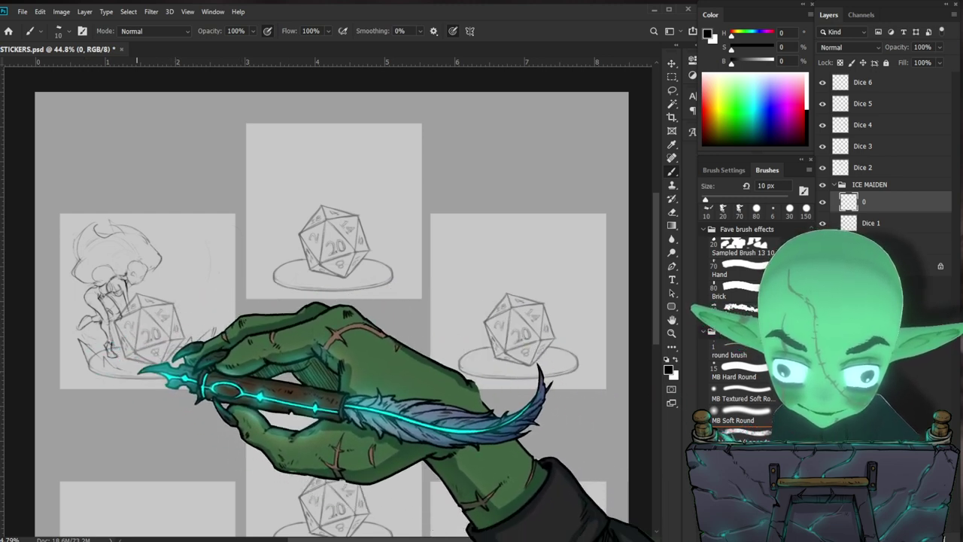
{"action": "key", "text": "period"}
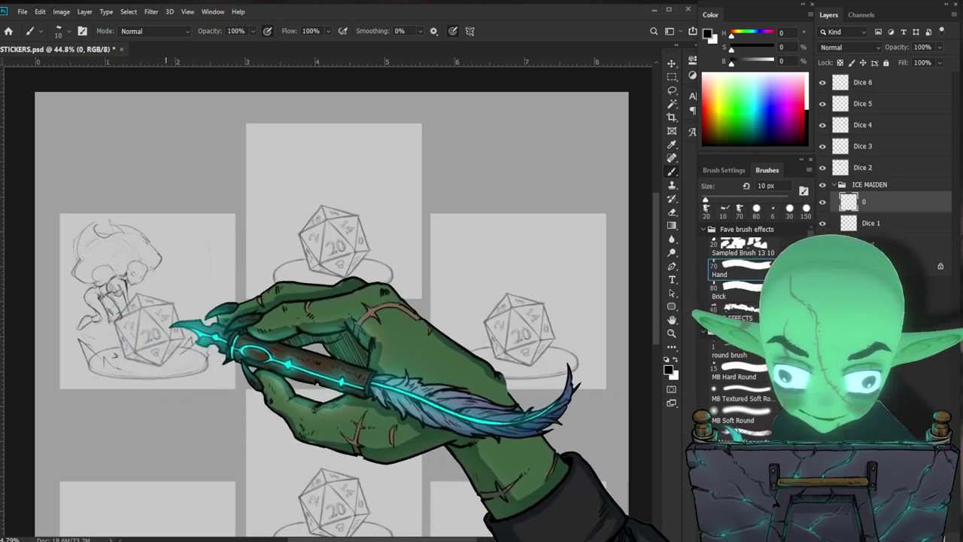
Step: Lasso the figure's head and body sketch and shift it slightly right against the first die with Free Transform
{"action": "key", "text": "v"}
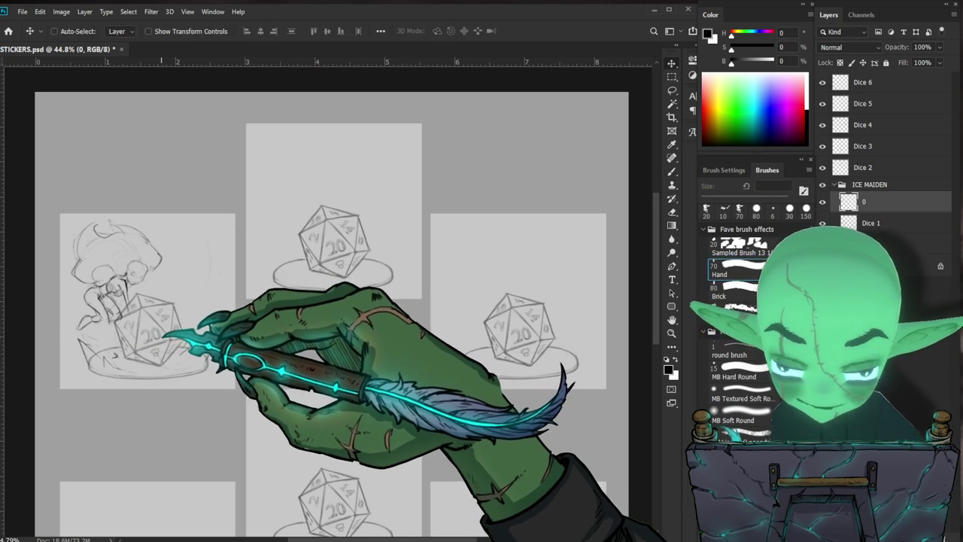
{"action": "key", "text": "l"}
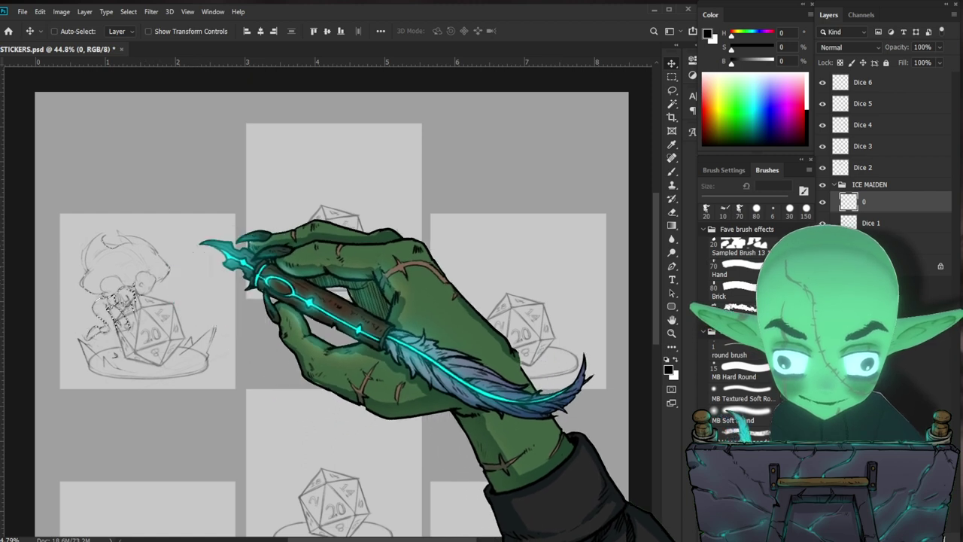
{"action": "key", "text": "ctrl+t"}
{"action": "mouse_move", "coordinate": [207, 224]}
{"action": "left_mouse_down"}
{"action": "mouse_move", "coordinate": [205, 209]}
{"action": "mouse_move", "coordinate": [155, 275]}
{"action": "mouse_move", "coordinate": [199, 257]}
{"action": "mouse_move", "coordinate": [211, 207]}
{"action": "mouse_move", "coordinate": [181, 272]}
{"action": "mouse_move", "coordinate": [151, 293]}
{"action": "left_mouse_up"}
{"action": "key", "text": "Return"}
Step: Clean up the shifted sketch and redraw the figure's arm, torso and bent leg left of the first die
{"action": "key", "text": "b"}
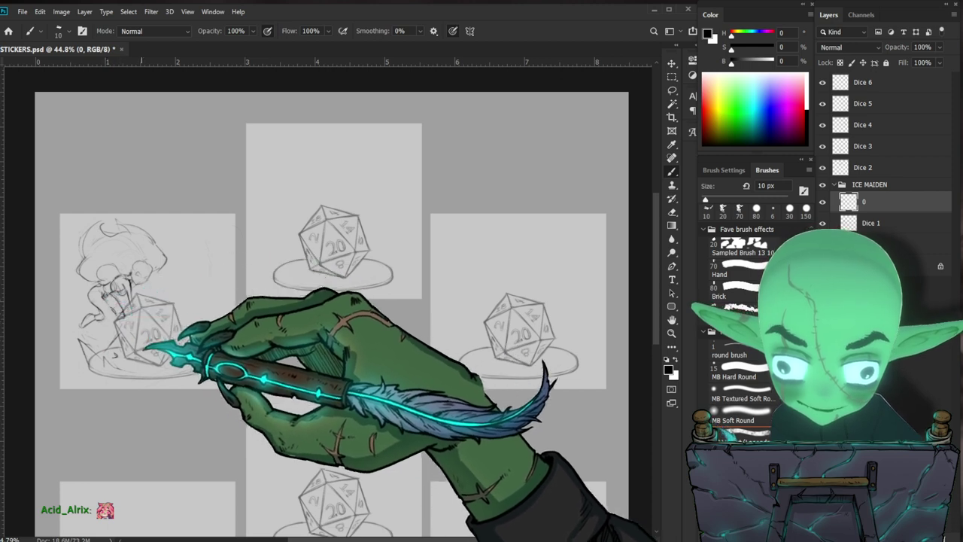
{"action": "key", "text": "e"}
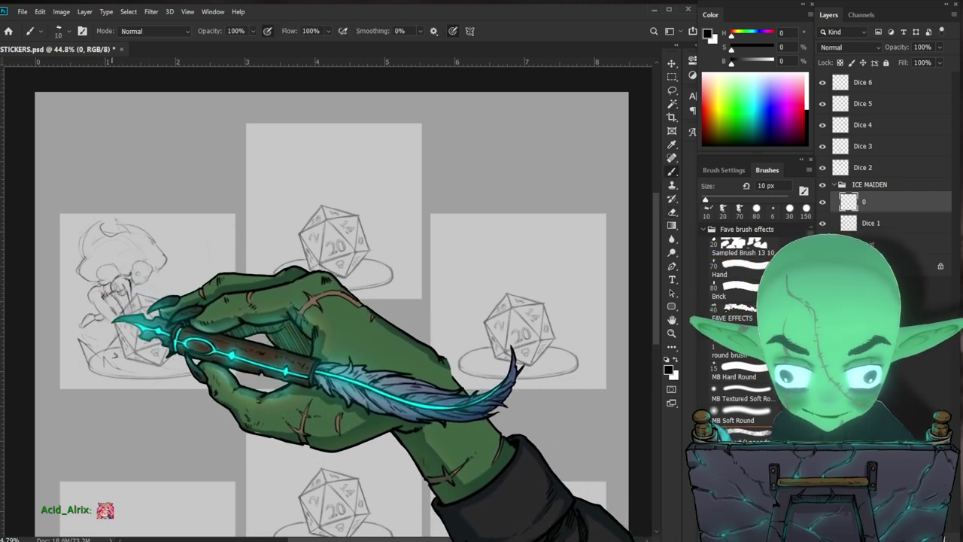
{"action": "key", "text": "b"}
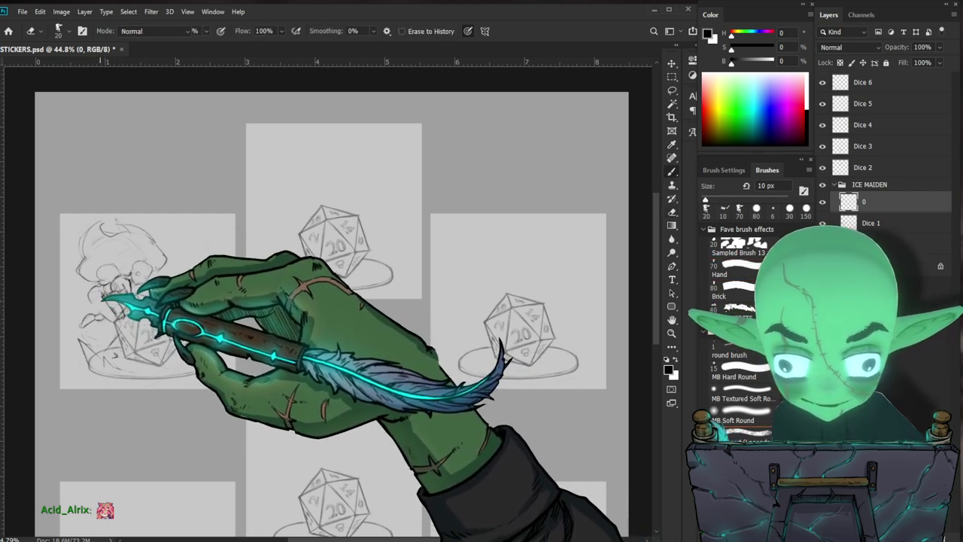
{"action": "key", "text": "e"}
{"action": "key", "text": "b"}
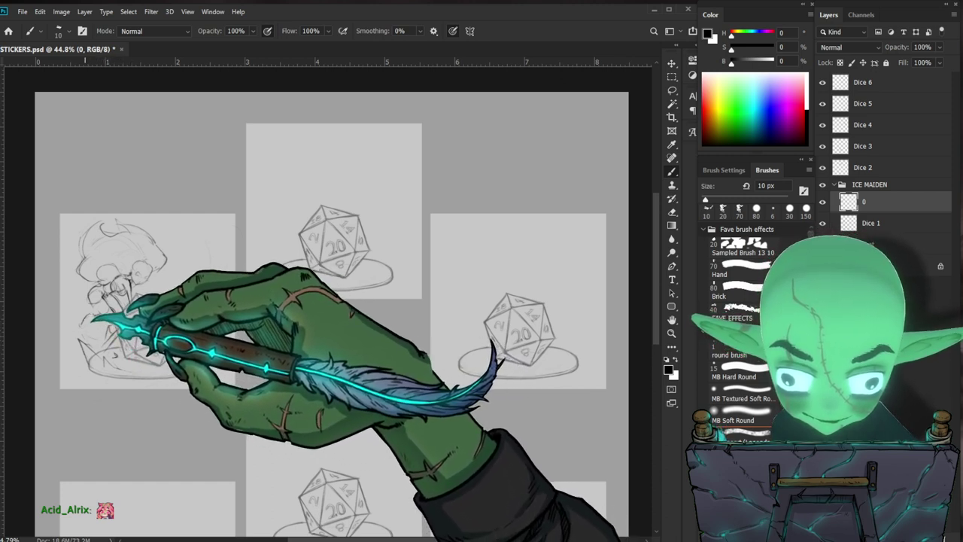
{"action": "left_click", "coordinate": [737, 269]}
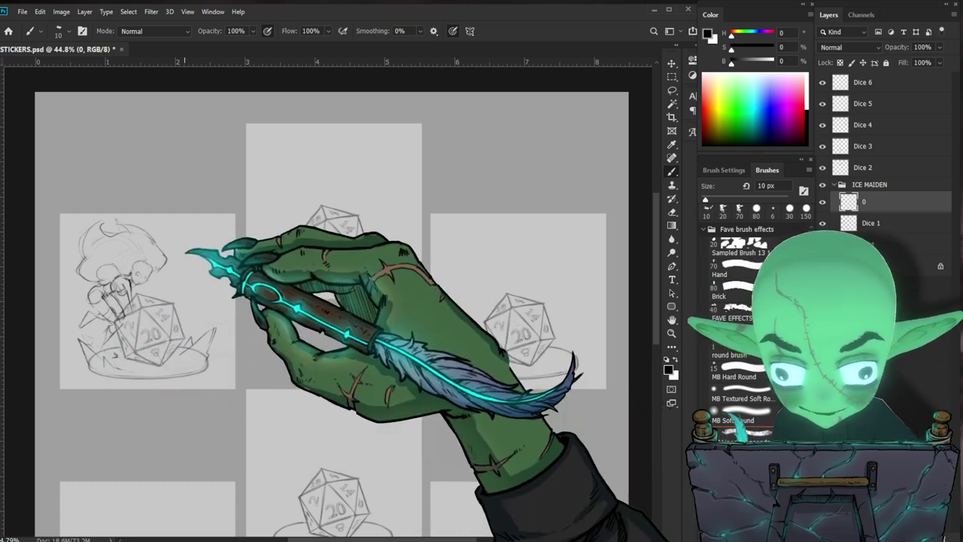
Step: Lasso the whole figure sketch around the first die, delete it and clear the selection
{"action": "key", "text": "l"}
{"action": "mouse_move", "coordinate": [182, 242]}
{"action": "left_mouse_down"}
{"action": "mouse_move", "coordinate": [120, 346]}
{"action": "mouse_move", "coordinate": [65, 301]}
{"action": "mouse_move", "coordinate": [209, 224]}
{"action": "left_mouse_up"}
{"action": "key", "text": "Delete"}
{"action": "key", "text": "ctrl+d"}
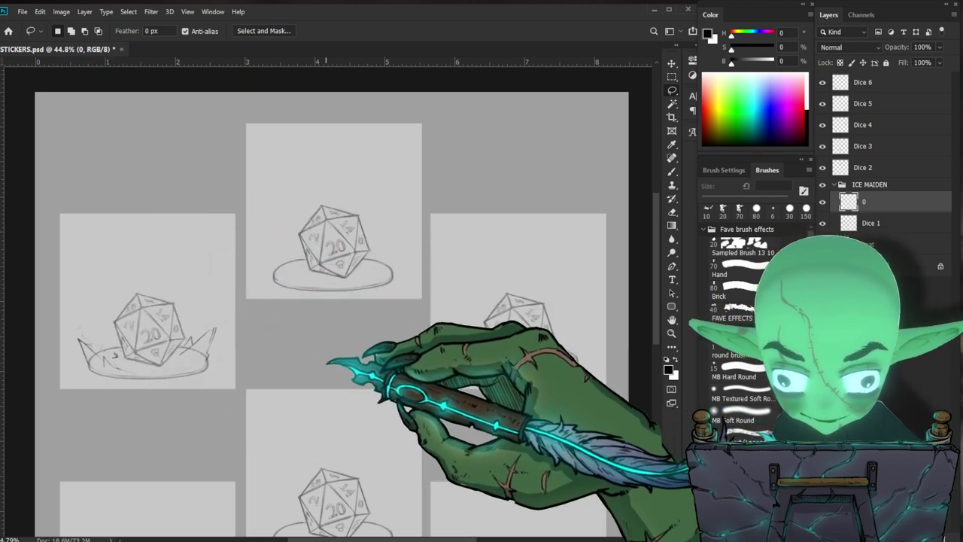
Step: Add small ice shards on the right of the first die's base and sketch a faint diagonal spear shaft across the die
{"action": "key", "text": "b"}
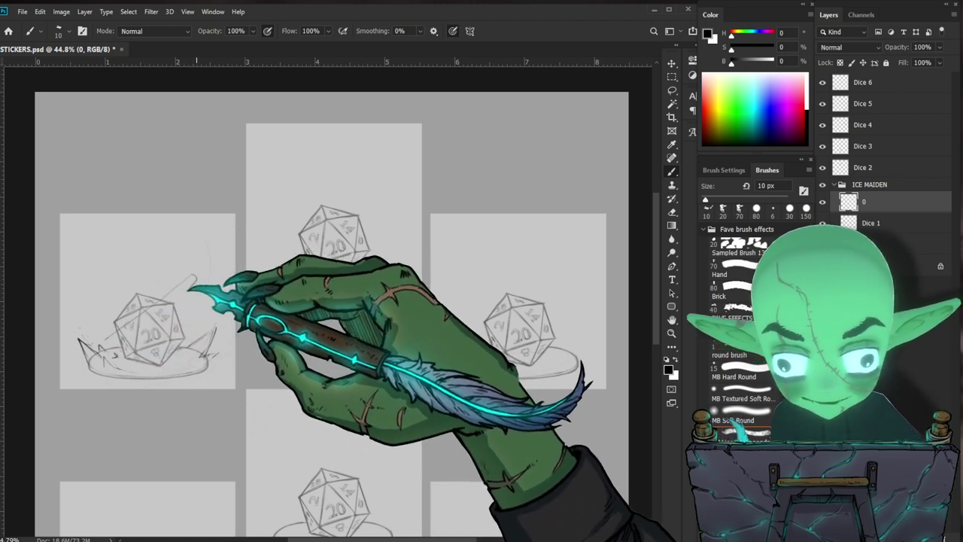
{"action": "key", "text": "e"}
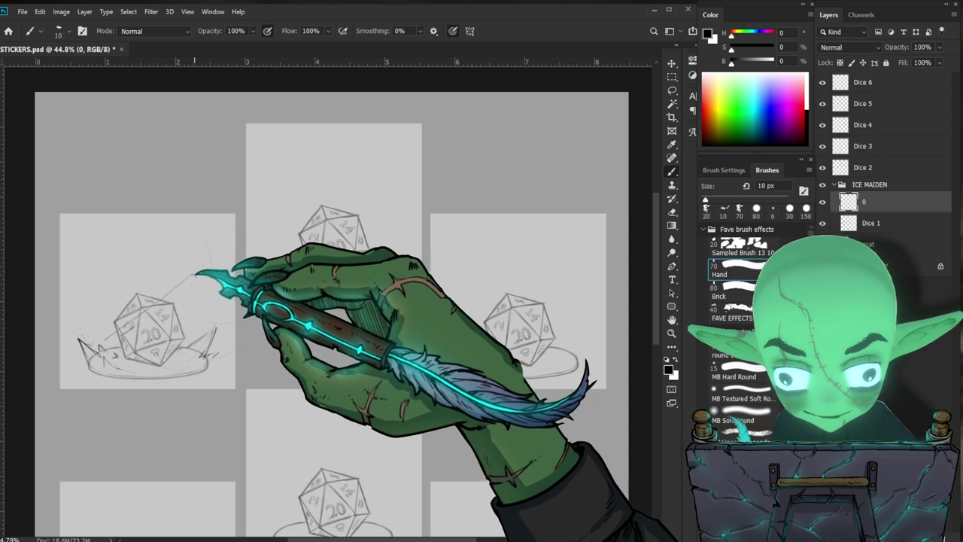
{"action": "mouse_move", "coordinate": [197, 280]}
{"action": "left_mouse_down"}
{"action": "mouse_move", "coordinate": [109, 342]}
{"action": "mouse_move", "coordinate": [164, 315]}
{"action": "mouse_move", "coordinate": [131, 327]}
{"action": "left_mouse_up"}
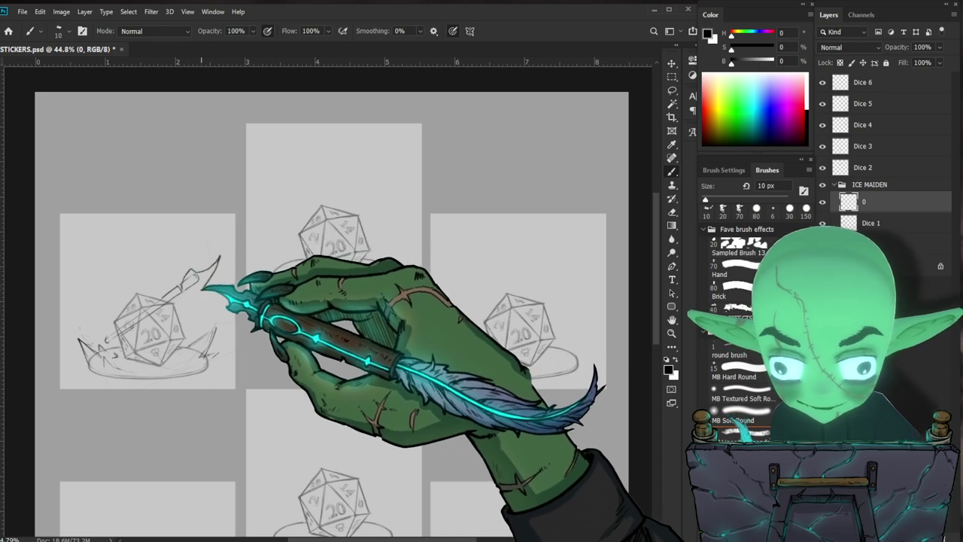
Step: Sketch a curved, pointed spear blade with a collar at the upper end of the diagonal shaft
{"action": "key", "text": "."}
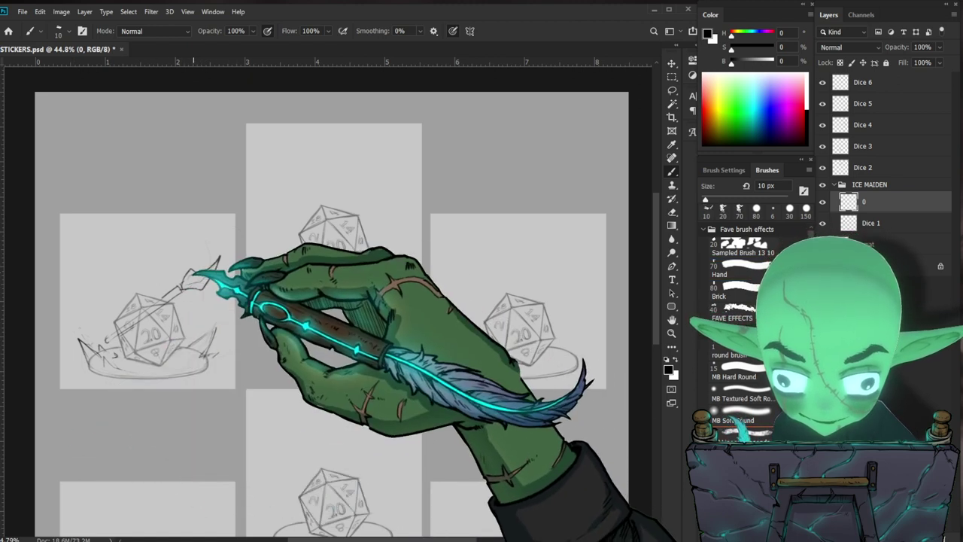
{"action": "key", "text": "."}
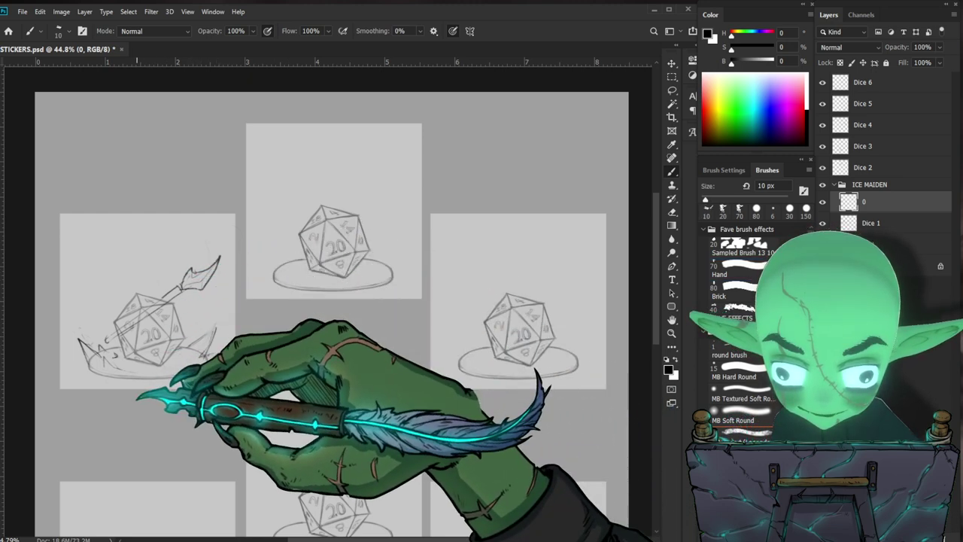
{"action": "key", "text": "."}
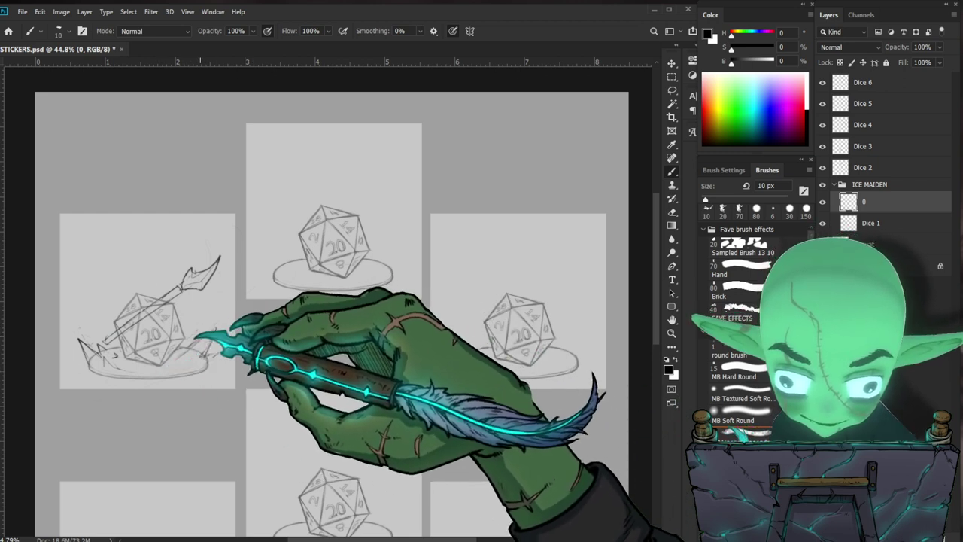
Step: Clean up the spear shaft and redraw it with firmer edges and wrapping lines across the first die
{"action": "key", "text": "e"}
{"action": "key", "text": "comma"}
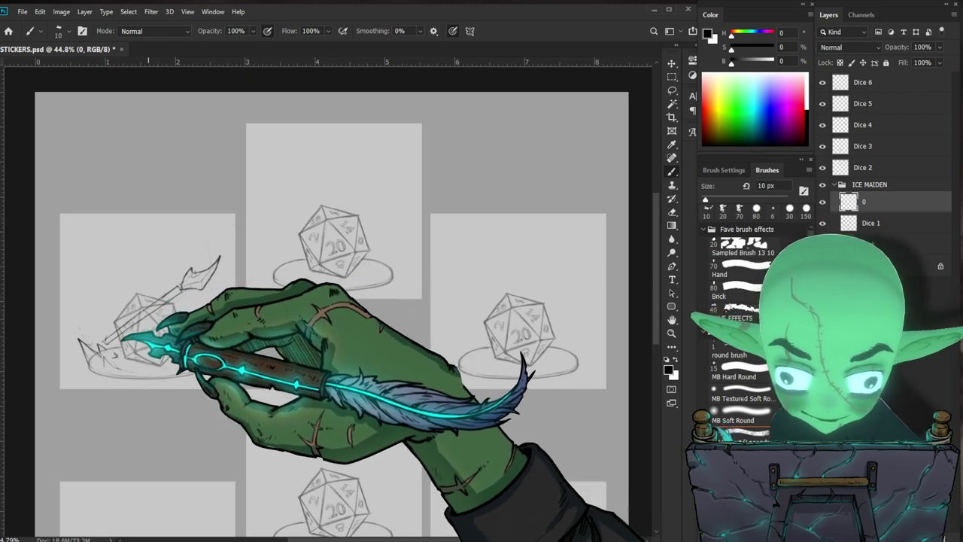
{"action": "key", "text": "period"}
{"action": "key", "text": "comma"}
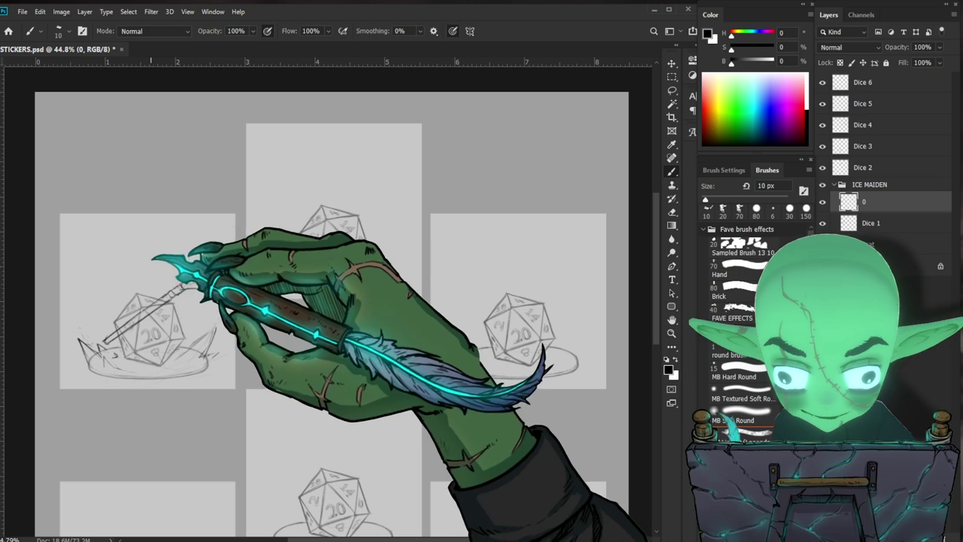
Step: Sketch a round construction circle for the figure's head above the first die, beside the spear, and clean up its surroundings
{"action": "mouse_move", "coordinate": [106, 279]}
{"action": "left_mouse_down"}
{"action": "mouse_move", "coordinate": [147, 249]}
{"action": "mouse_move", "coordinate": [132, 302]}
{"action": "mouse_move", "coordinate": [117, 251]}
{"action": "mouse_move", "coordinate": [144, 296]}
{"action": "mouse_move", "coordinate": [105, 262]}
{"action": "mouse_move", "coordinate": [161, 275]}
{"action": "left_mouse_up"}
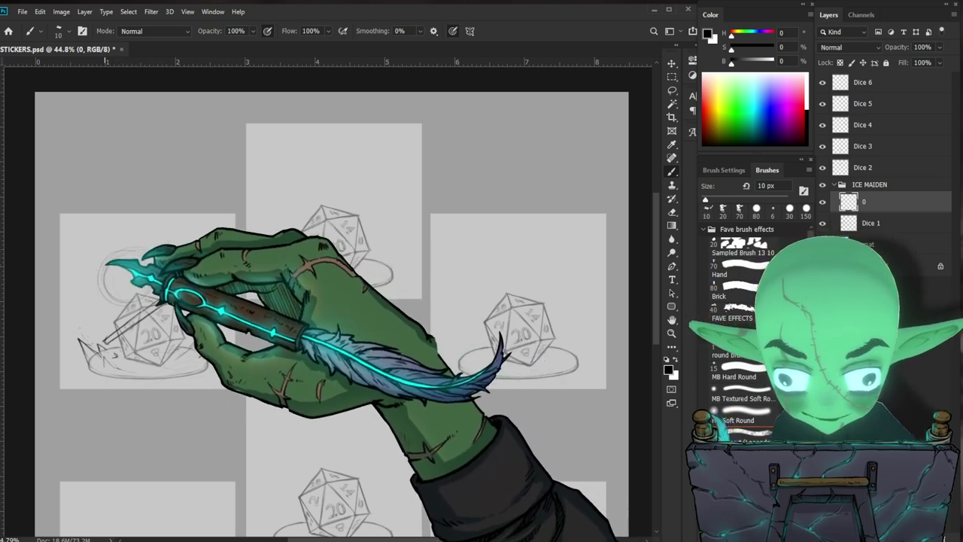
{"action": "key", "text": "e"}
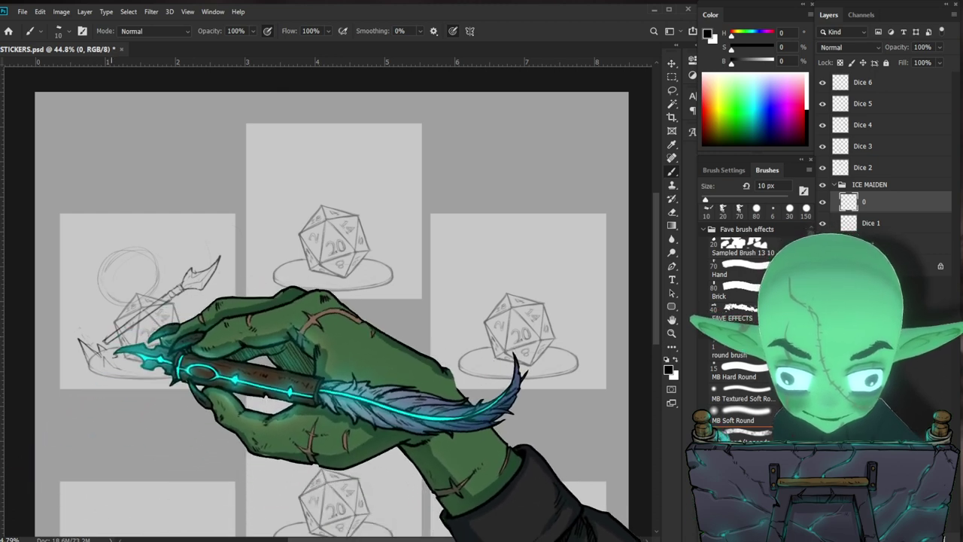
{"action": "key", "text": "e"}
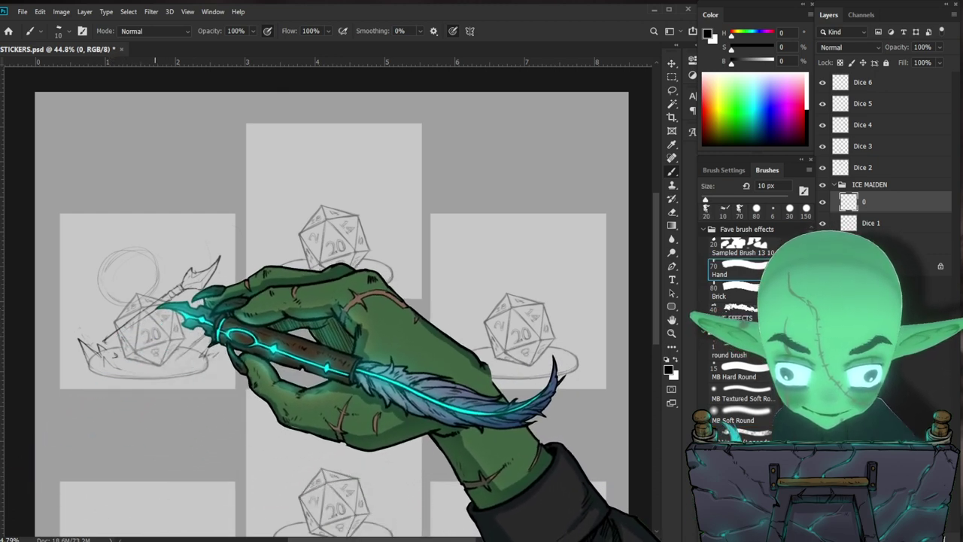
Step: Clean up the head circle above the first die and sketch loose body curves between the head and the spear
{"action": "key", "text": "comma"}
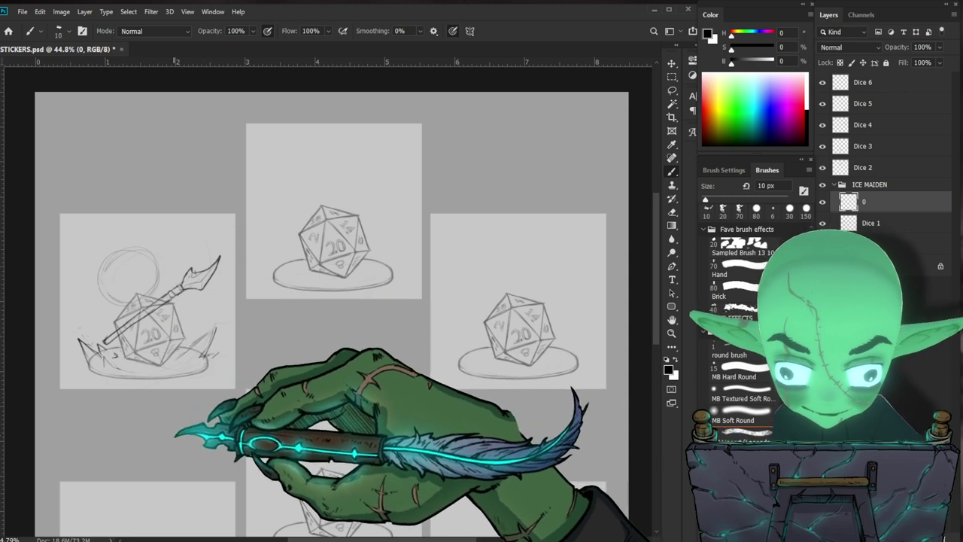
{"action": "key", "text": "period"}
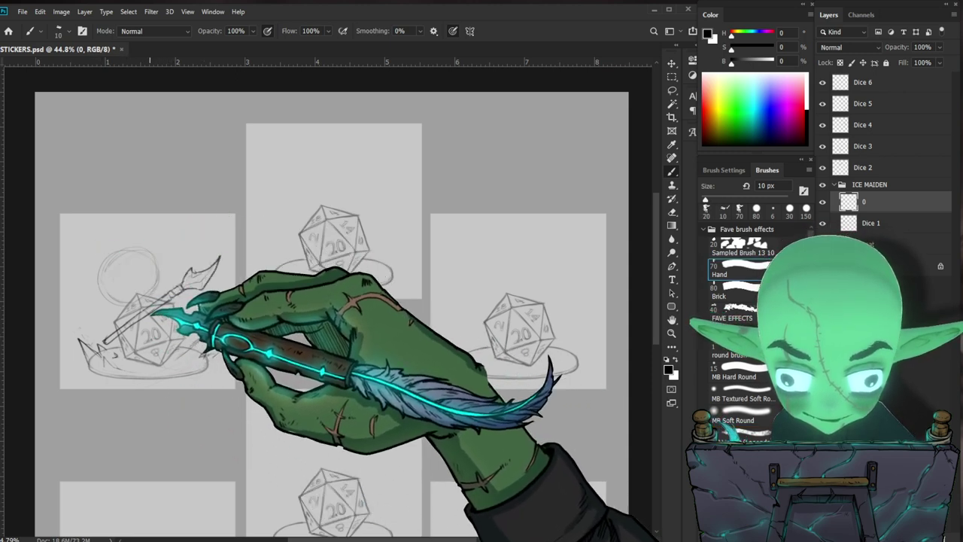
{"action": "key", "text": "comma"}
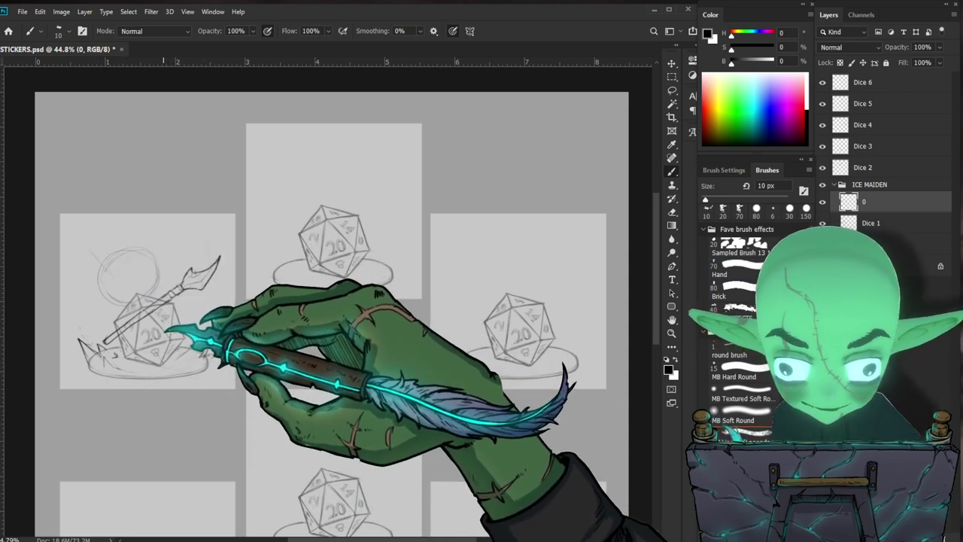
{"action": "key", "text": "period"}
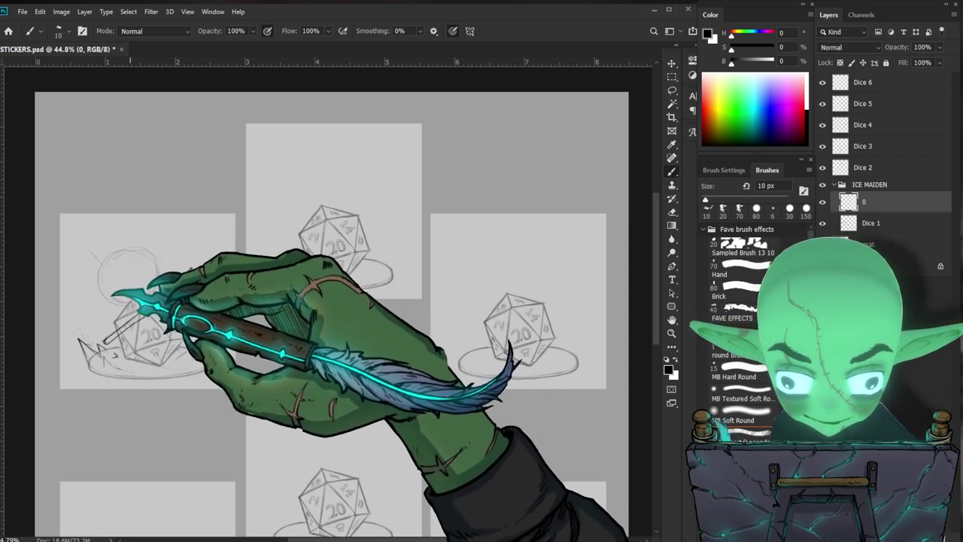
{"action": "key", "text": "comma"}
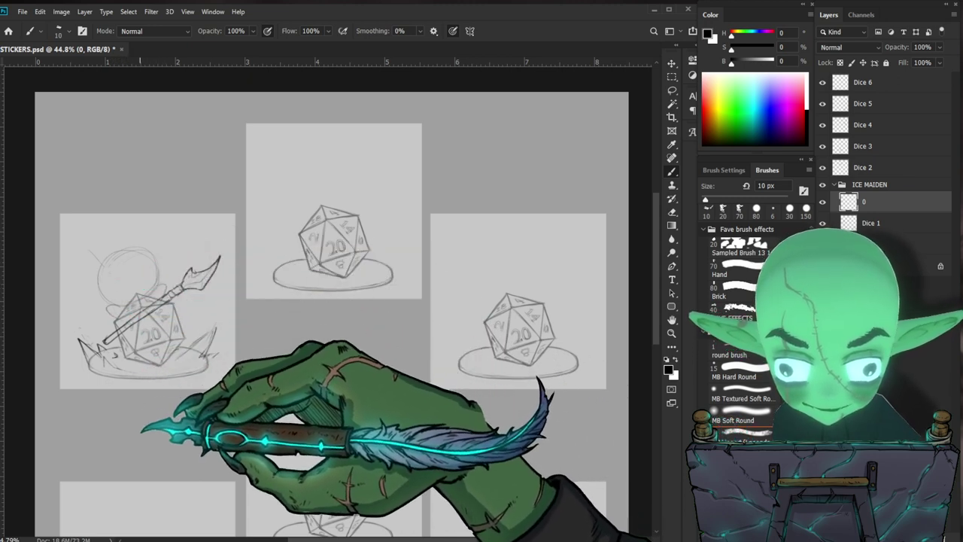
{"action": "key", "text": "k"}
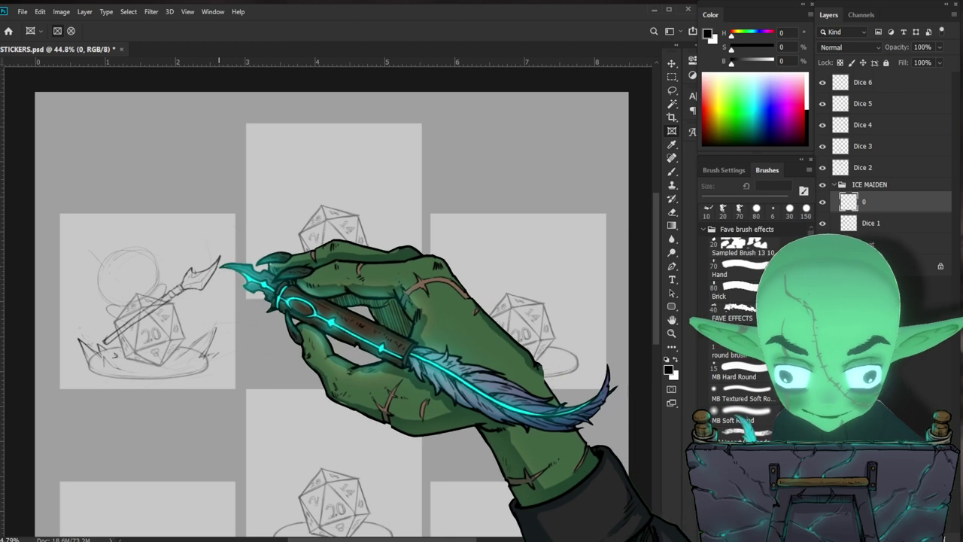
{"action": "mouse_move", "coordinate": [175, 253]}
{"action": "left_mouse_down"}
{"action": "mouse_move", "coordinate": [222, 263]}
{"action": "mouse_move", "coordinate": [221, 285]}
{"action": "left_mouse_up"}
{"action": "key", "text": "ctrl+z"}
{"action": "key", "text": "ctrl+z"}
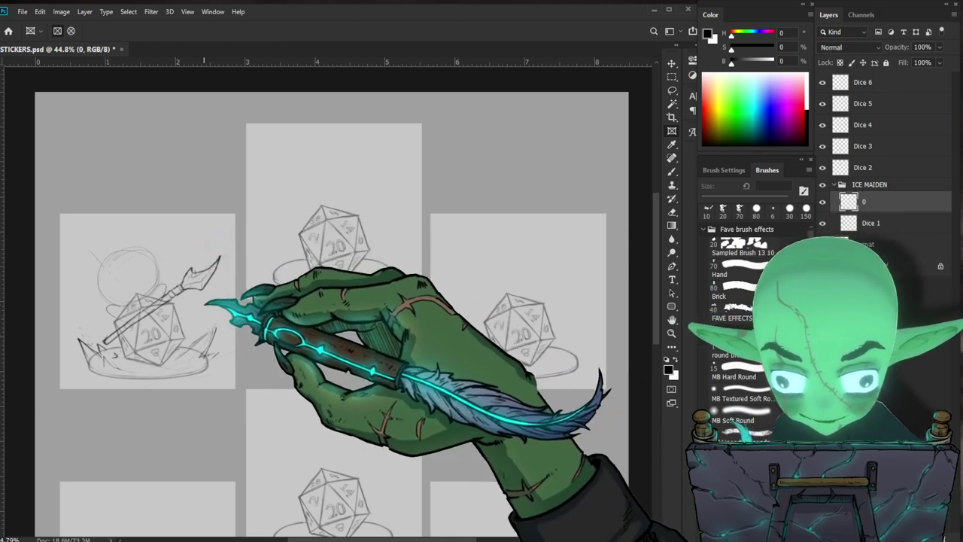
Step: Lasso the spear, head circle and ice shard sketches around the first die and delete them
{"action": "key", "text": "l"}
{"action": "mouse_move", "coordinate": [239, 220]}
{"action": "left_mouse_down"}
{"action": "mouse_move", "coordinate": [86, 268]}
{"action": "mouse_move", "coordinate": [86, 327]}
{"action": "mouse_move", "coordinate": [270, 348]}
{"action": "left_mouse_up"}
{"action": "key", "text": "Delete"}
{"action": "key", "text": "ctrl+d"}
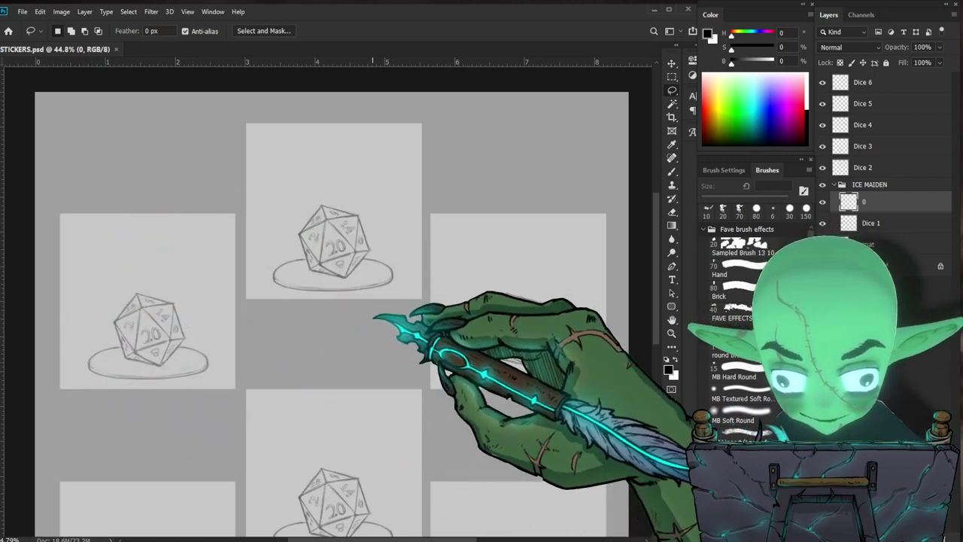
{"action": "key", "text": "b"}
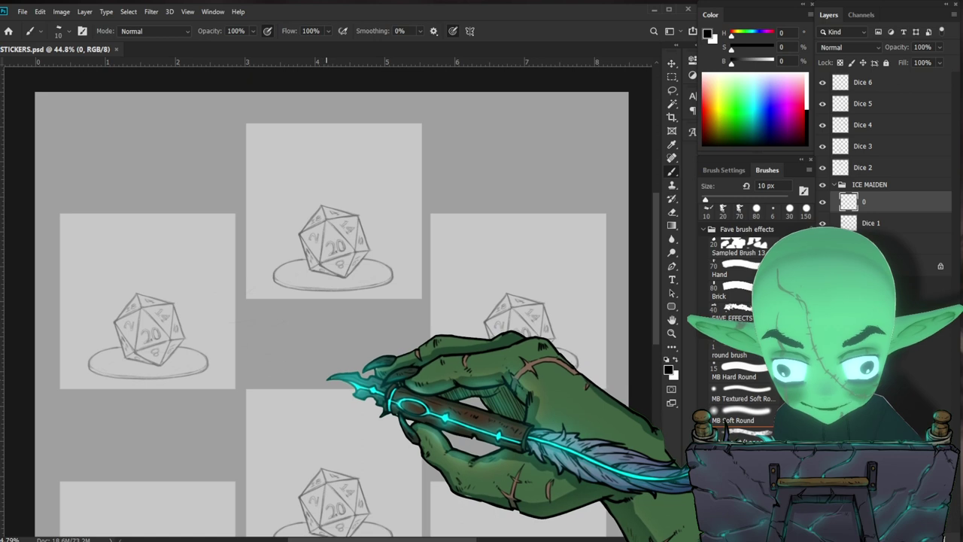
{"action": "left_click_drag", "start_coordinate": [199, 331], "coordinate": [197, 336]}
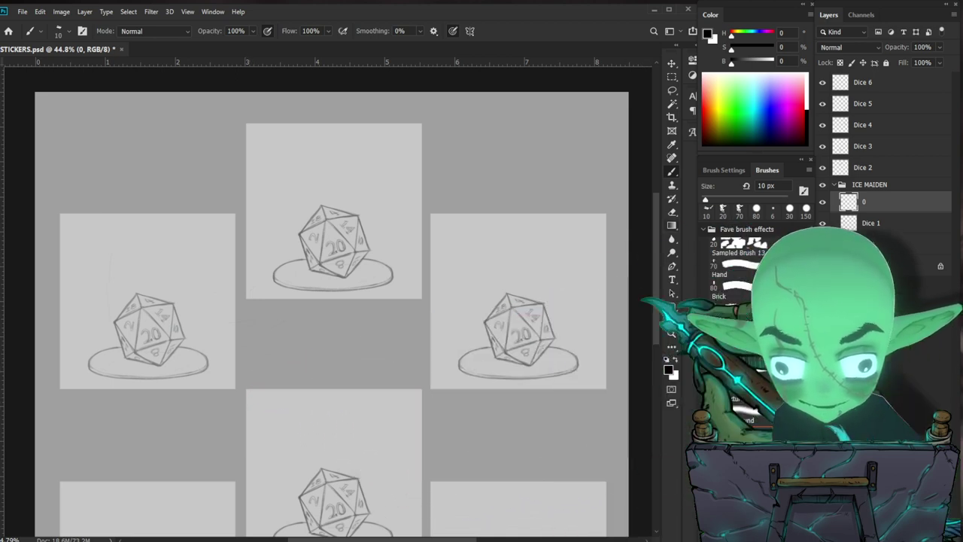
Step: Delete the layers Dice 2 through Dice 6 and make the Dice 1 layer active
{"action": "left_click", "coordinate": [872, 167]}
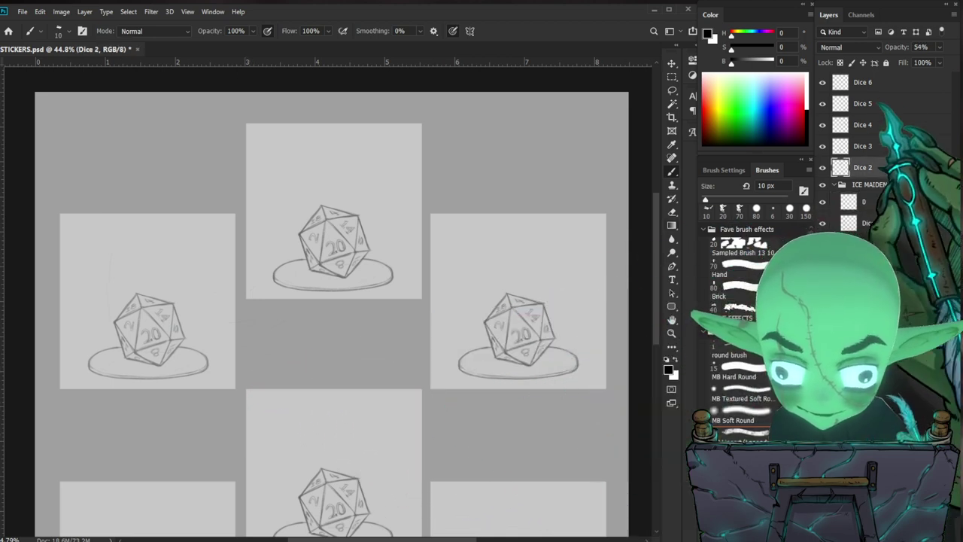
{"action": "left_click", "coordinate": [873, 82], "text": "shift"}
{"action": "key", "text": "Delete"}
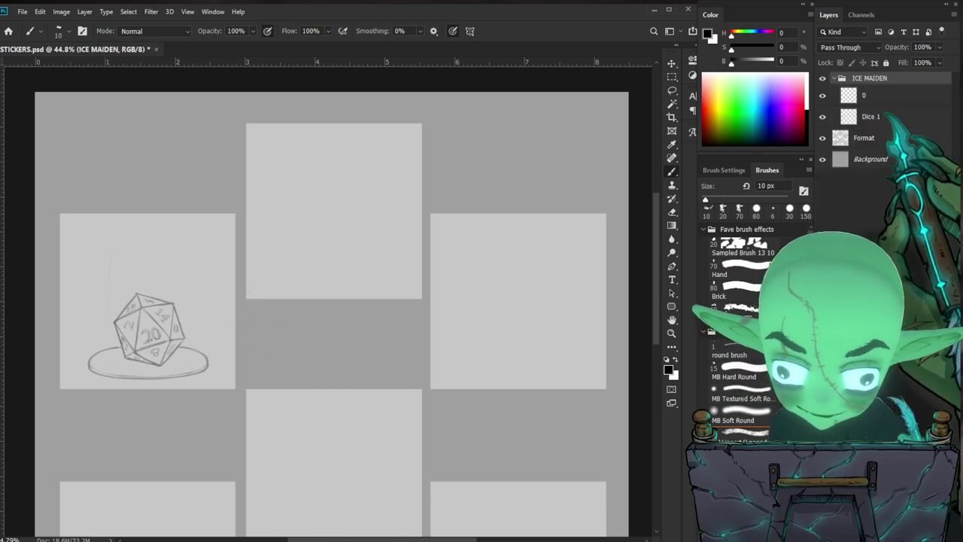
{"action": "left_click", "coordinate": [879, 117]}
{"action": "key", "text": "ctrl+t"}
{"action": "mouse_move", "coordinate": [208, 292]}
{"action": "left_mouse_down"}
{"action": "mouse_move", "coordinate": [188, 327]}
{"action": "mouse_move", "coordinate": [198, 308]}
{"action": "left_mouse_up"}
{"action": "key", "text": "ctrl+z"}
{"action": "key", "text": "Escape"}
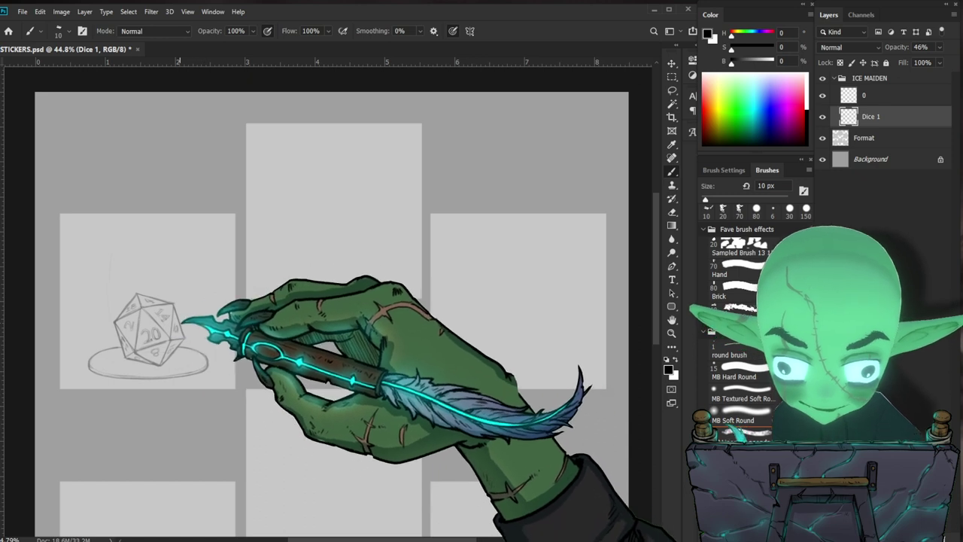
Step: Scale the first die and its base down to about 81% and make layer 0 active for sketching
{"action": "key", "text": "l"}
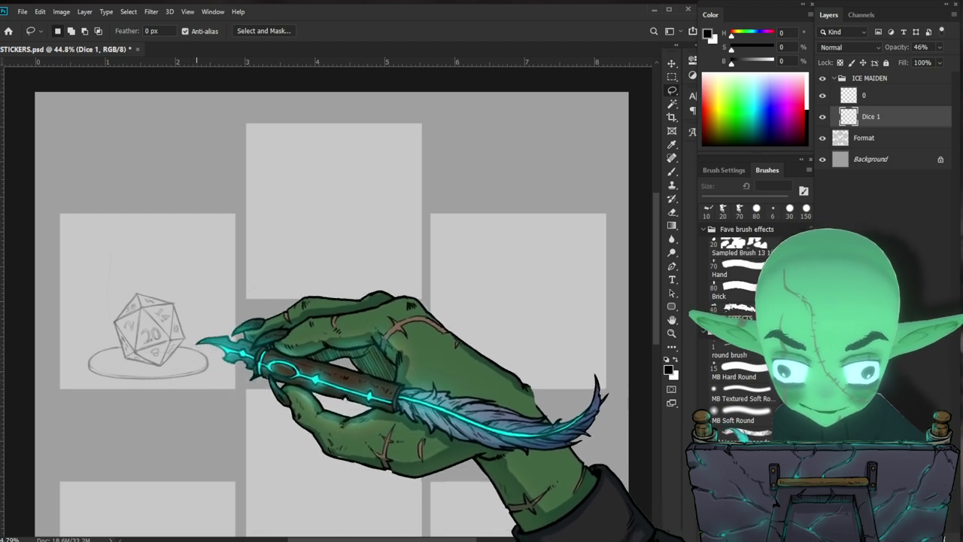
{"action": "key", "text": "ctrl+t"}
{"action": "left_click_drag", "start_coordinate": [214, 292], "coordinate": [184, 336]}
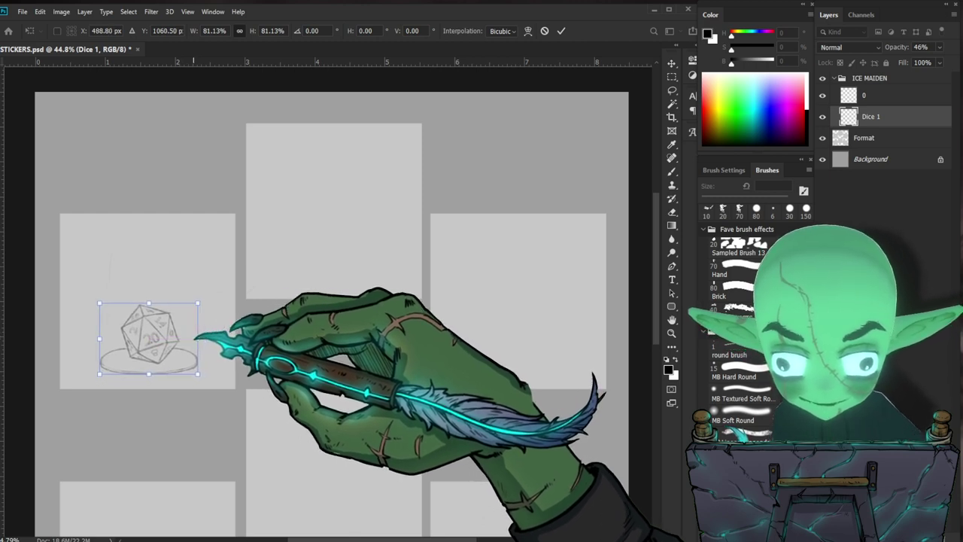
{"action": "key", "text": "Return"}
{"action": "left_click", "coordinate": [885, 96]}
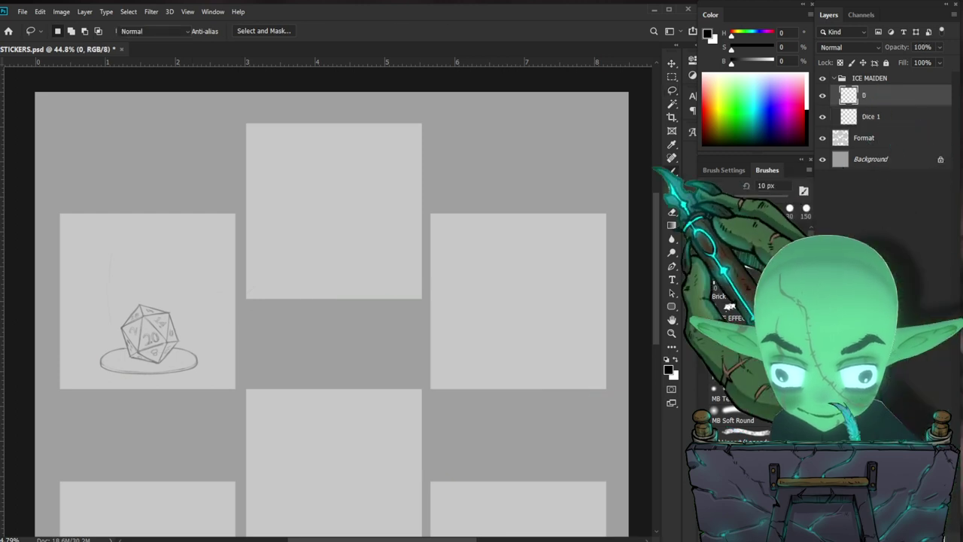
Step: Try out a small head with a face, a loose torso and a small construction circle above the first die
{"action": "left_click", "coordinate": [671, 172]}
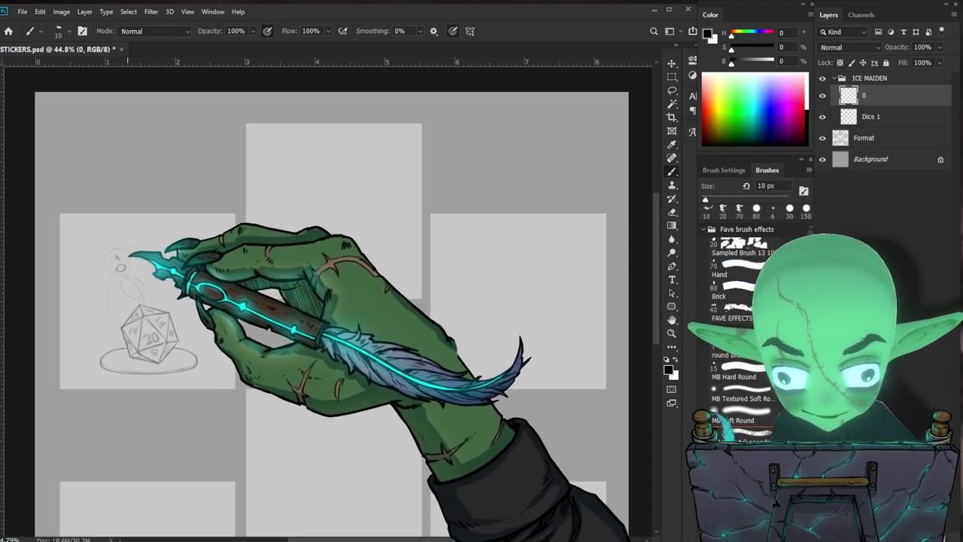
{"action": "left_click", "coordinate": [730, 269]}
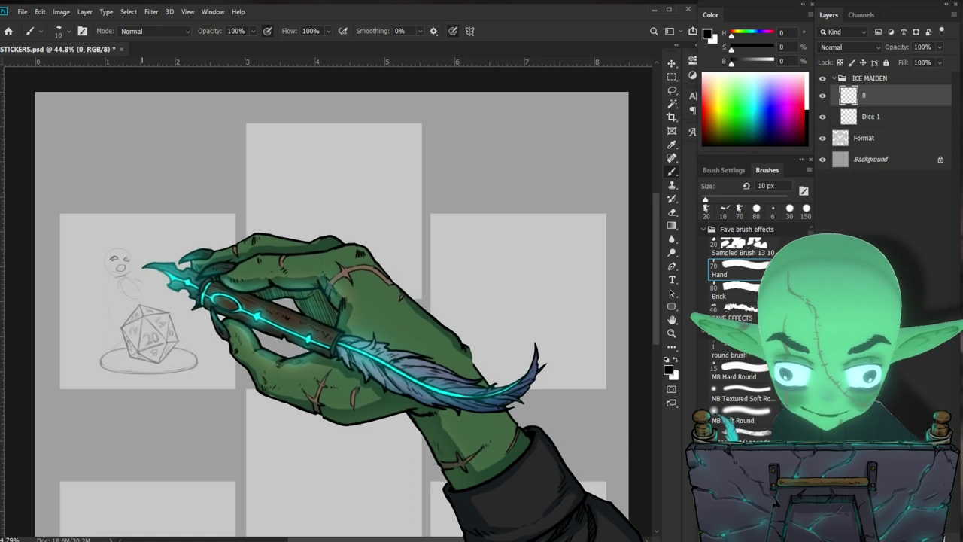
{"action": "key", "text": "e"}
{"action": "mouse_move", "coordinate": [133, 254]}
{"action": "left_mouse_down"}
{"action": "mouse_move", "coordinate": [122, 232]}
{"action": "mouse_move", "coordinate": [134, 304]}
{"action": "mouse_move", "coordinate": [121, 230]}
{"action": "left_mouse_up"}
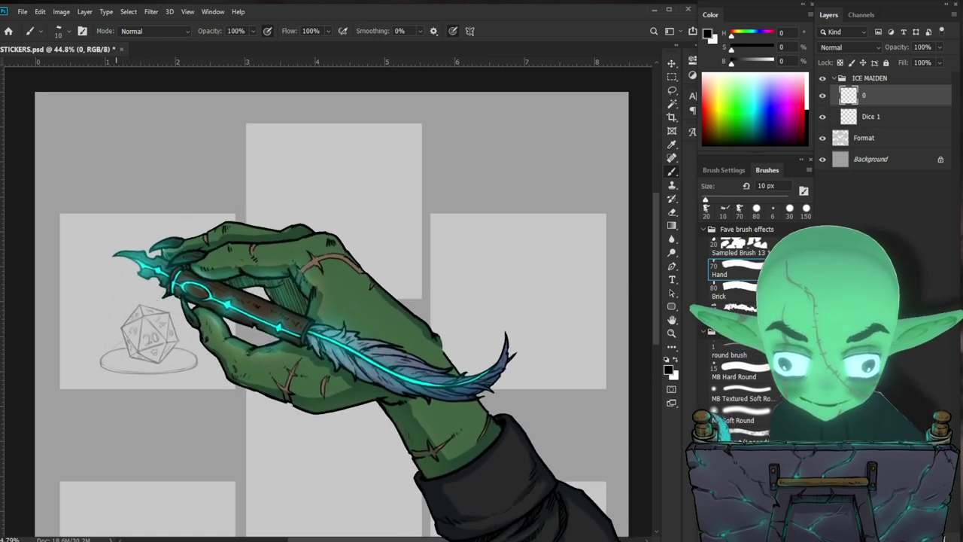
{"action": "key", "text": "b"}
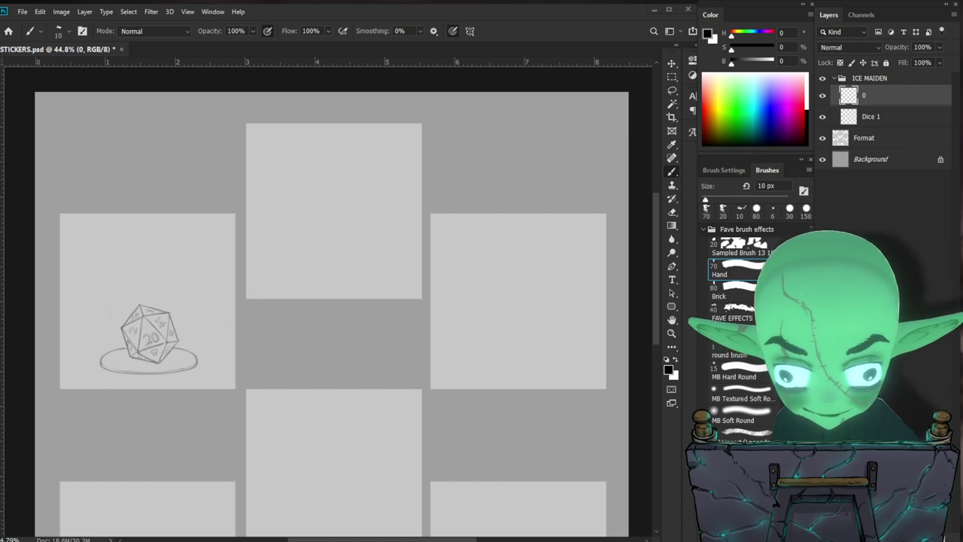
{"action": "key", "text": "period"}
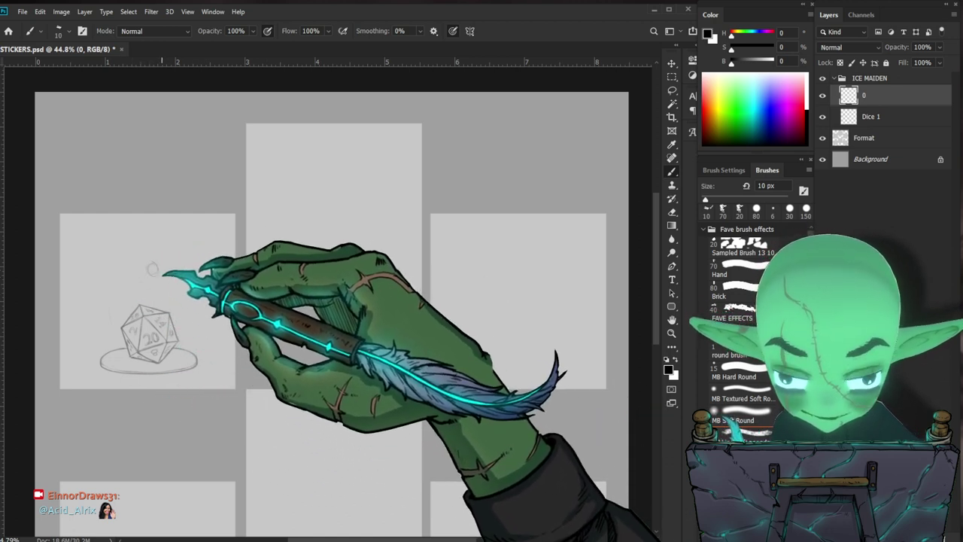
{"action": "key", "text": "e"}
{"action": "left_click_drag", "start_coordinate": [161, 250], "coordinate": [154, 274]}
{"action": "key", "text": "b"}
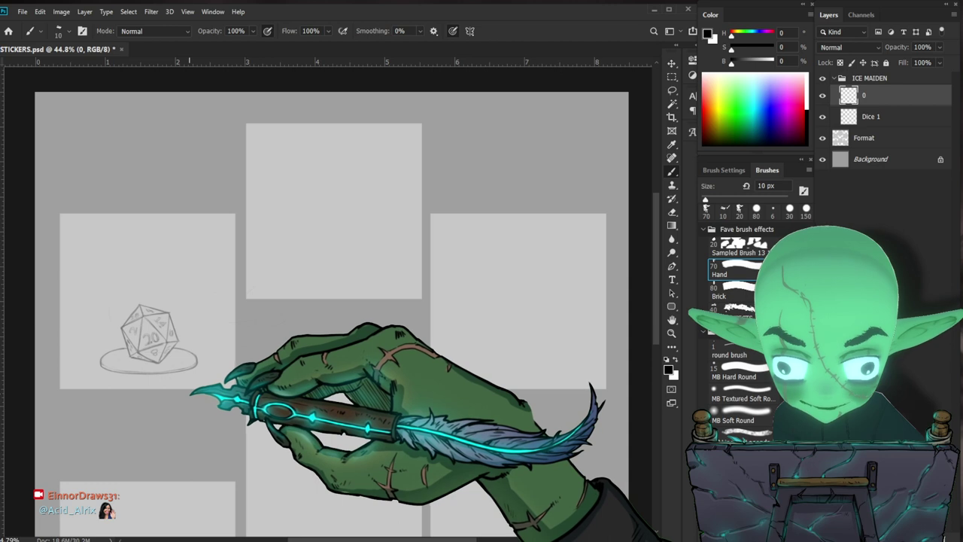
Step: Sketch a figure's curved spine, hips and bent legs seated on the first die, and clean up the lower leg
{"action": "left_click_drag", "start_coordinate": [145, 294], "coordinate": [148, 297]}
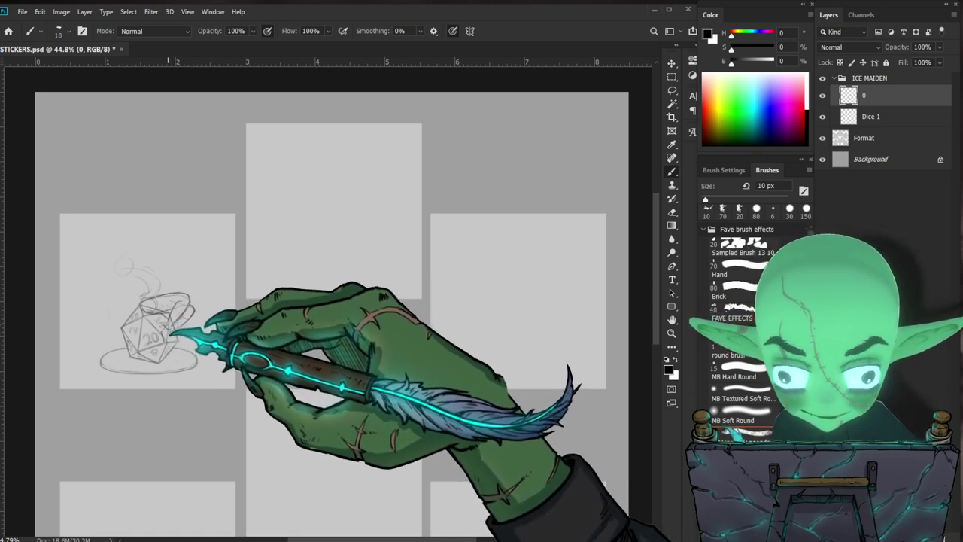
{"action": "left_click", "coordinate": [733, 270]}
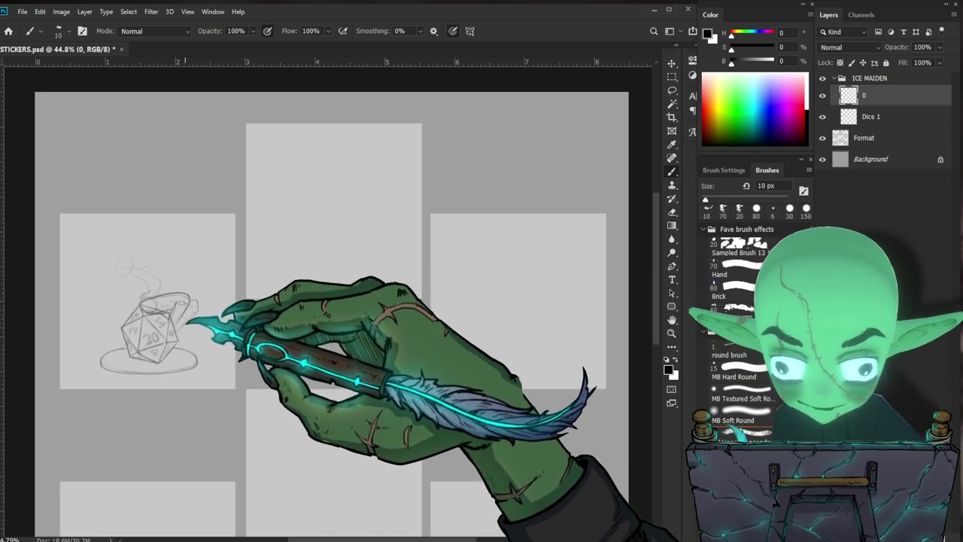
{"action": "key", "text": "e"}
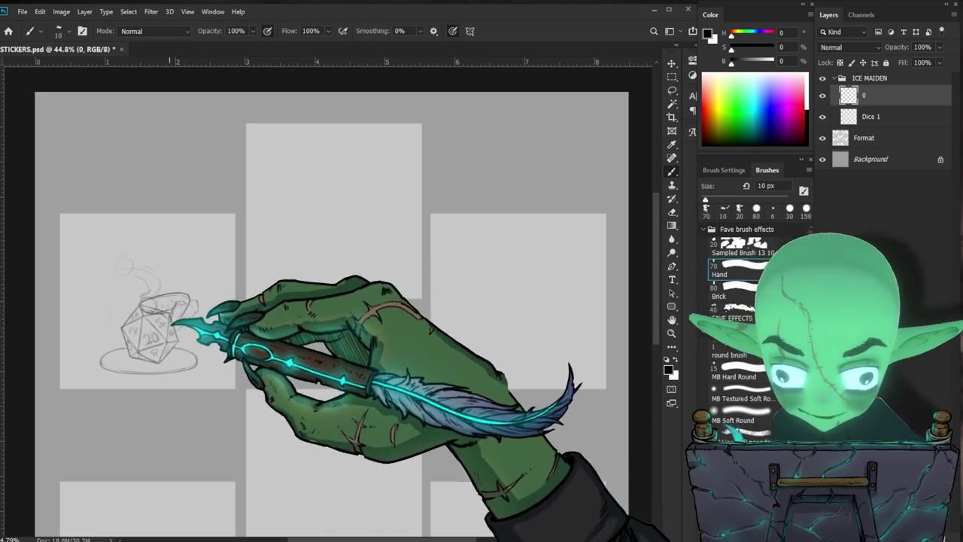
Step: Sketch the seated figure's torso, bent arm and round head, erasing stray lines around the arm
{"action": "key", "text": "comma"}
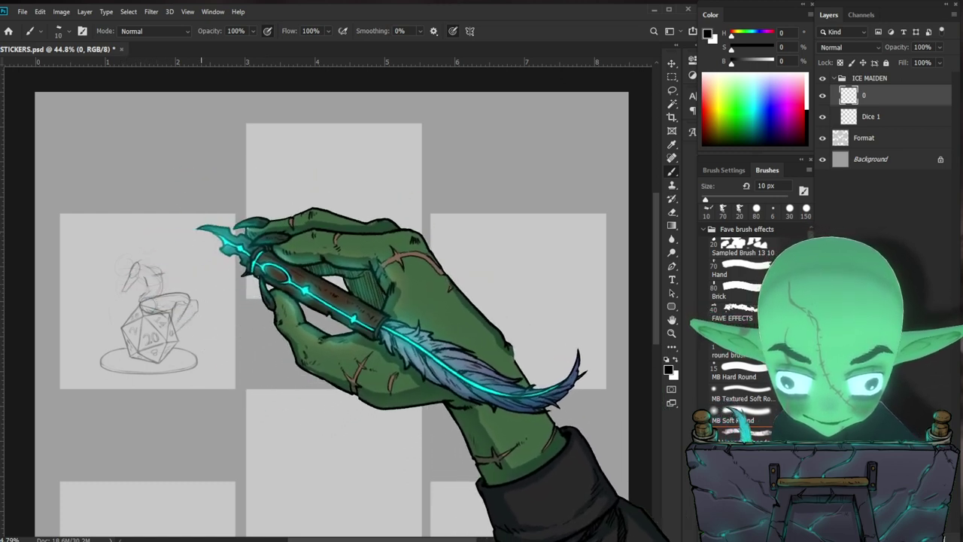
{"action": "key", "text": "e"}
{"action": "left_click_drag", "start_coordinate": [139, 267], "coordinate": [127, 286]}
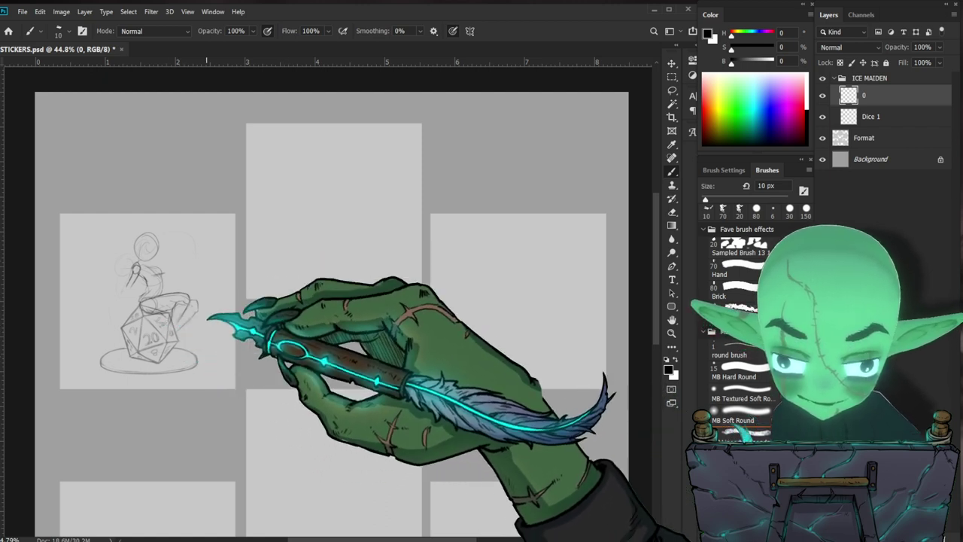
{"action": "left_click_drag", "start_coordinate": [138, 275], "coordinate": [144, 263]}
{"action": "key", "text": "period"}
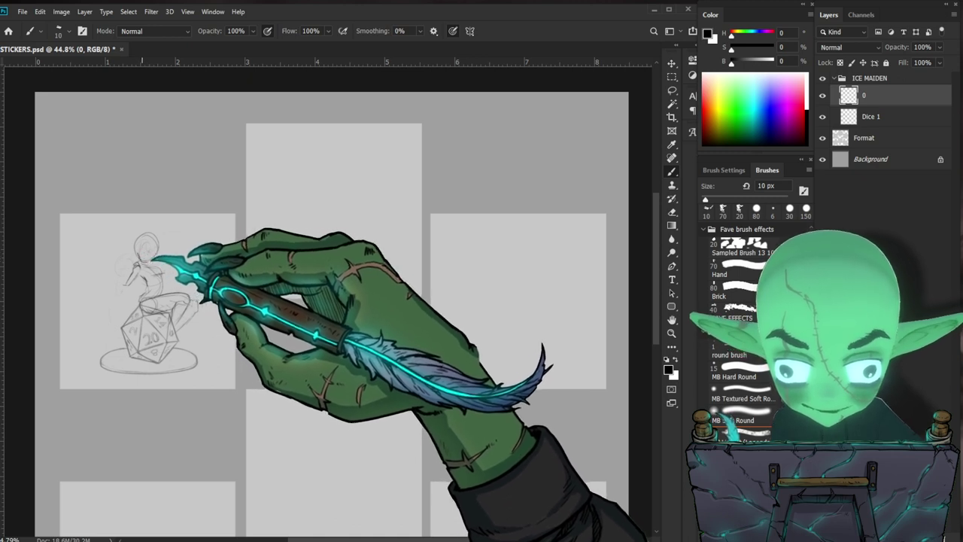
Step: Refine the seated figure's waist and rear arm, and sketch a large faint outline trailing behind her from the head
{"action": "key", "text": "comma"}
{"action": "key", "text": "period"}
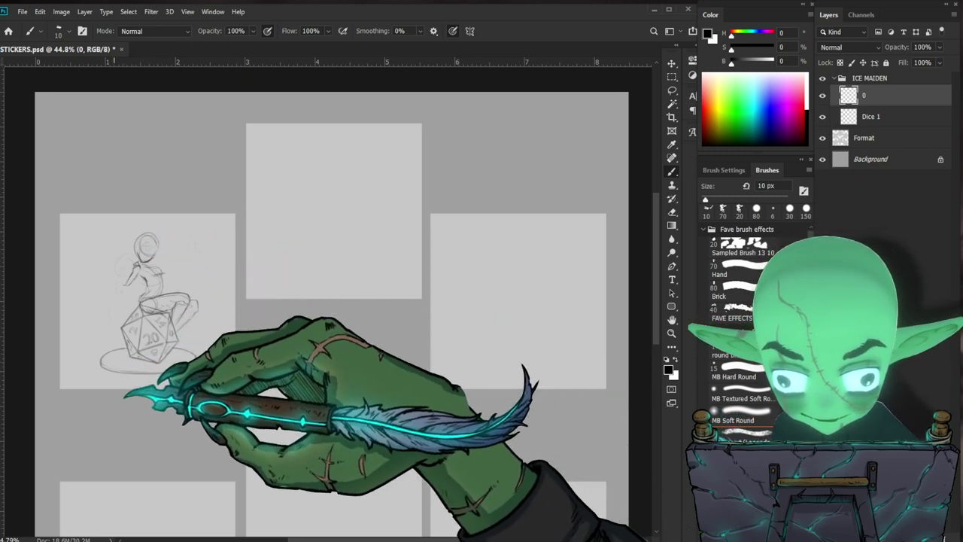
{"action": "left_click_drag", "start_coordinate": [155, 292], "coordinate": [147, 299]}
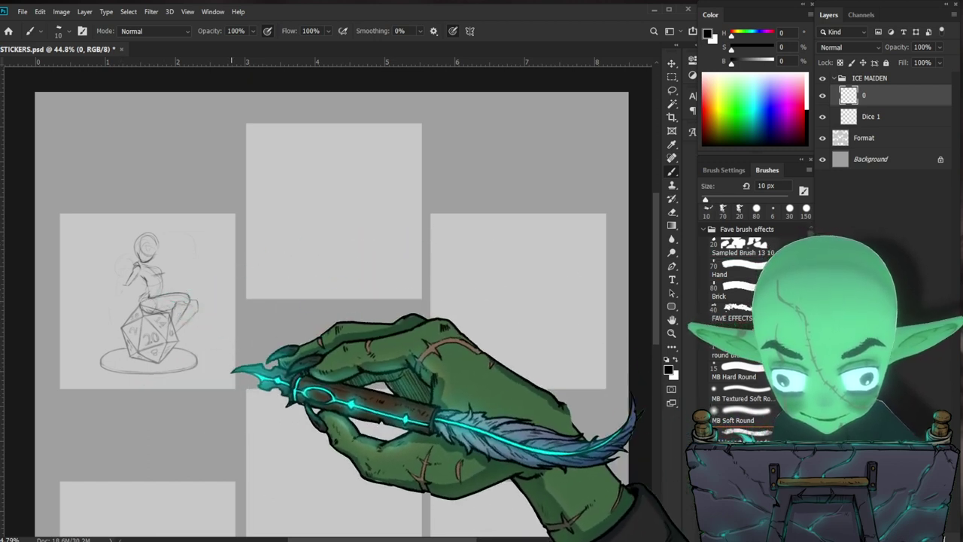
{"action": "left_click", "coordinate": [158, 296]}
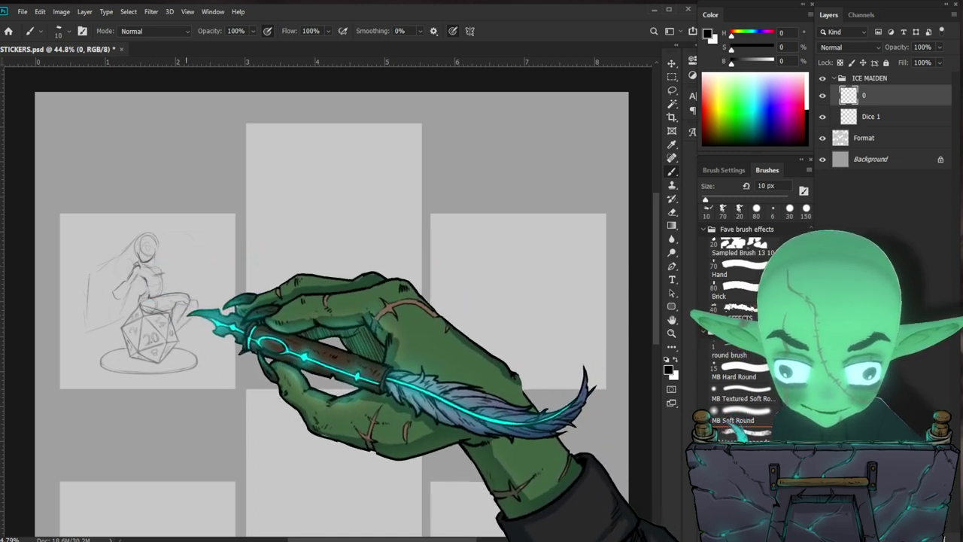
{"action": "left_click_drag", "start_coordinate": [135, 269], "coordinate": [109, 298]}
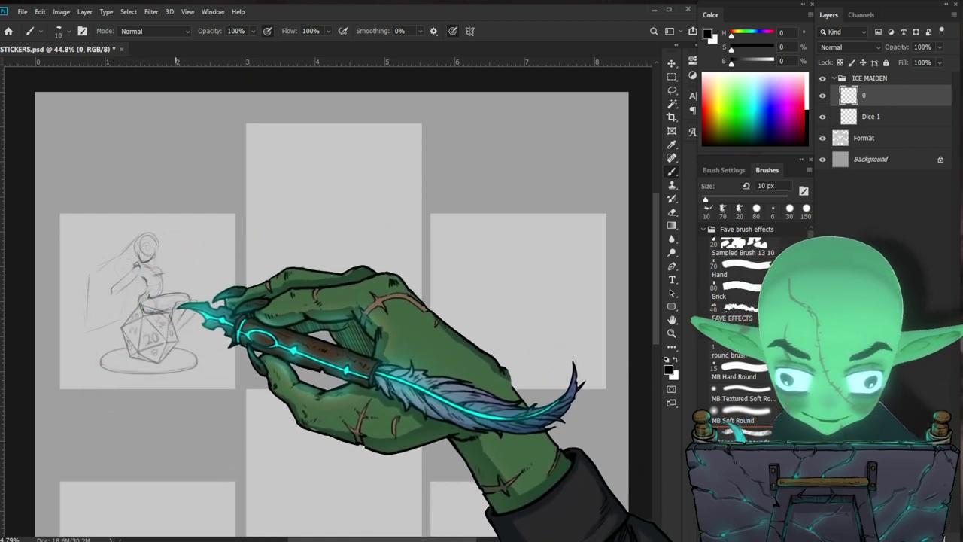
Step: Erase the seated figure's rough lower leg lines and redraw a lower leg coming down over the die
{"action": "key", "text": "e"}
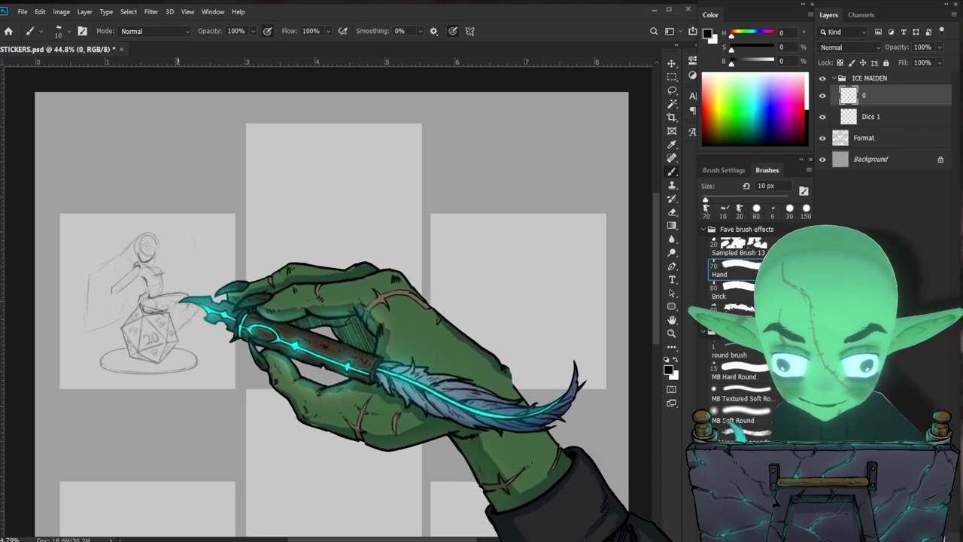
{"action": "left_click", "coordinate": [723, 209]}
{"action": "key", "text": "e"}
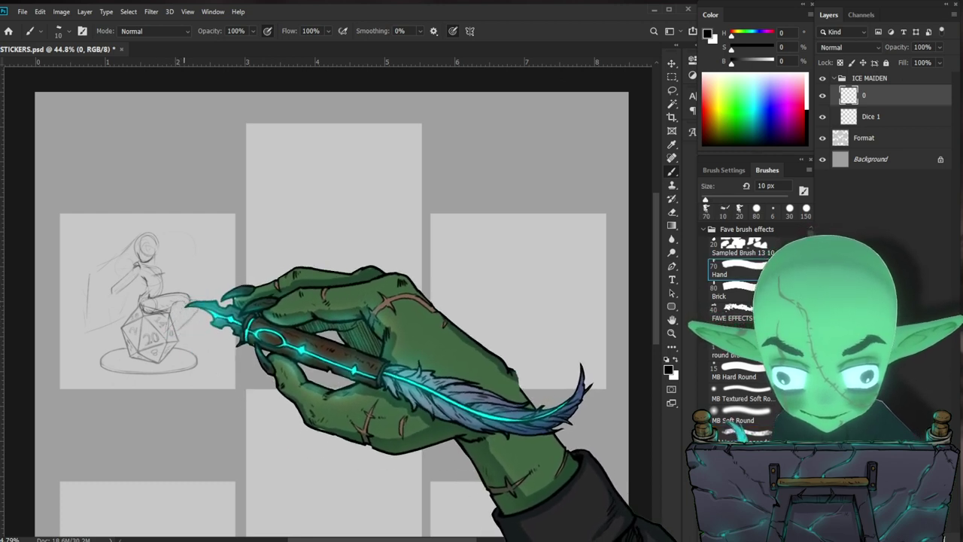
{"action": "key", "text": "b"}
{"action": "left_click", "coordinate": [723, 208]}
{"action": "left_click", "coordinate": [723, 208]}
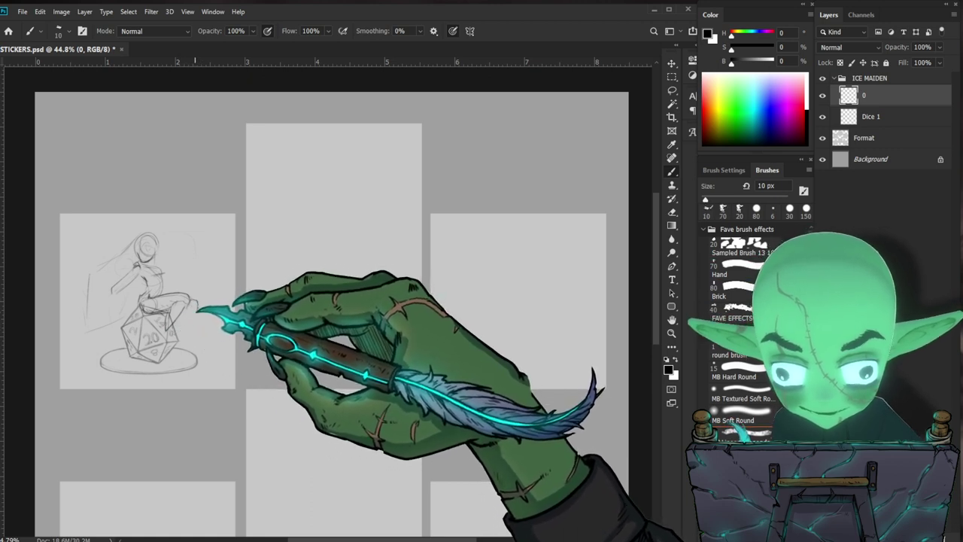
Step: Redraw the seated figure's knee and front lower leg over the die, erasing the rough leg lines
{"action": "key", "text": "e"}
{"action": "key", "text": "b"}
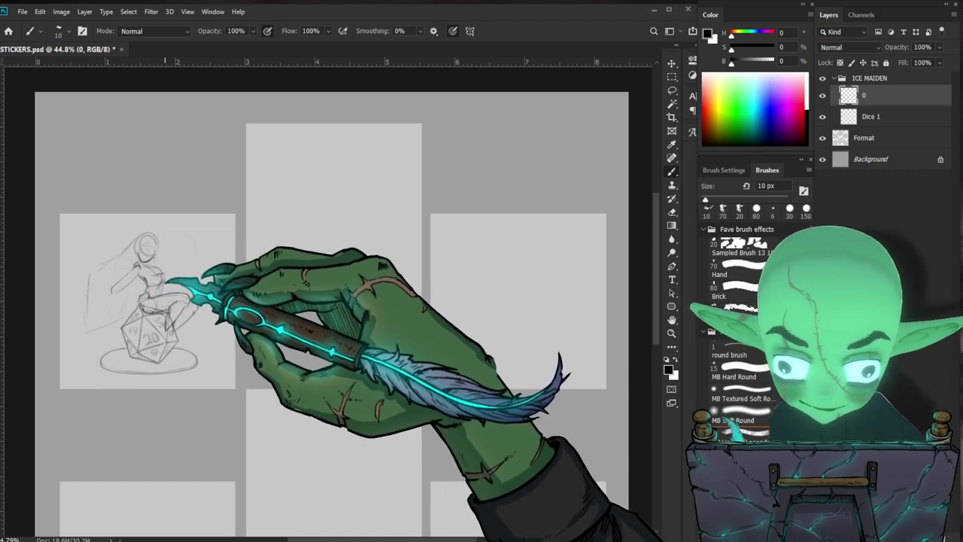
{"action": "key", "text": "."}
{"action": "key", "text": "comma"}
{"action": "key", "text": "period"}
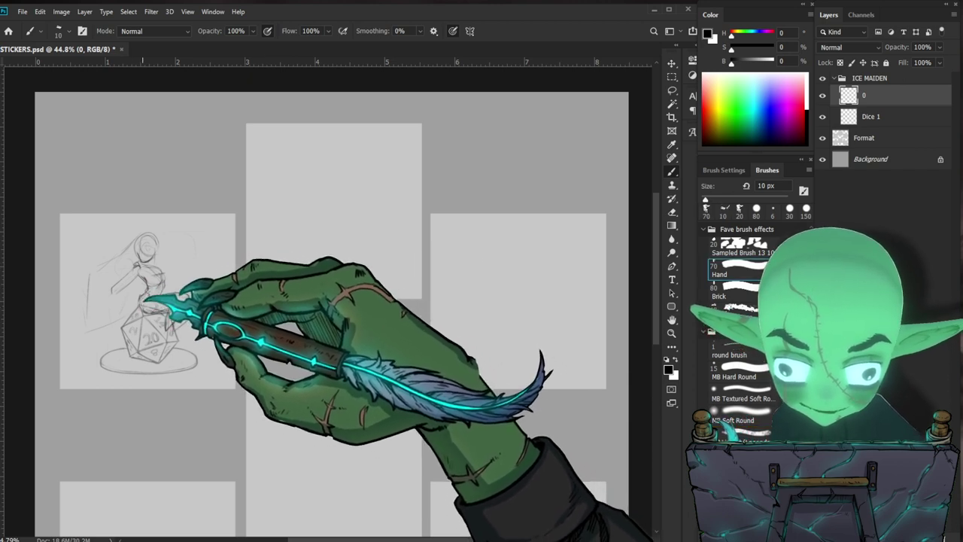
{"action": "key", "text": "comma"}
{"action": "key", "text": "period"}
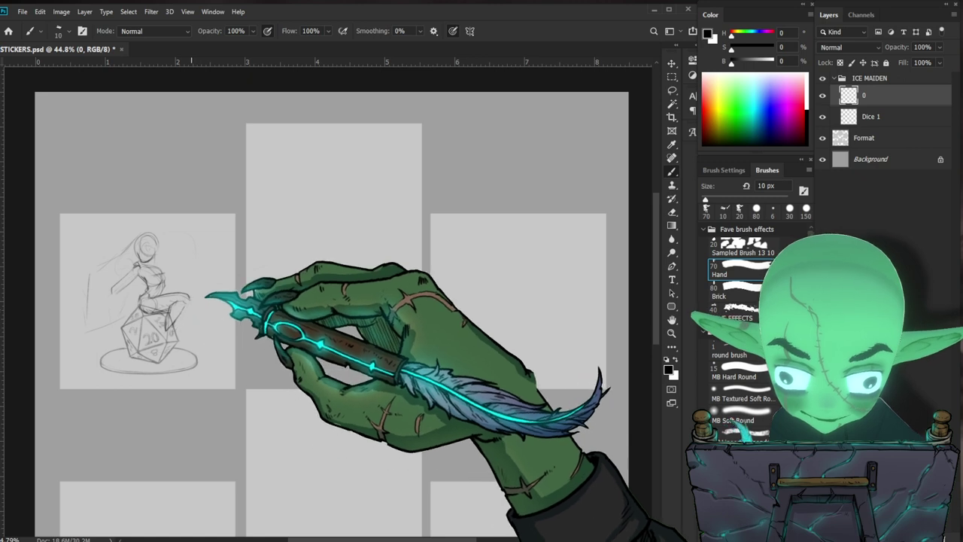
{"action": "key", "text": "comma"}
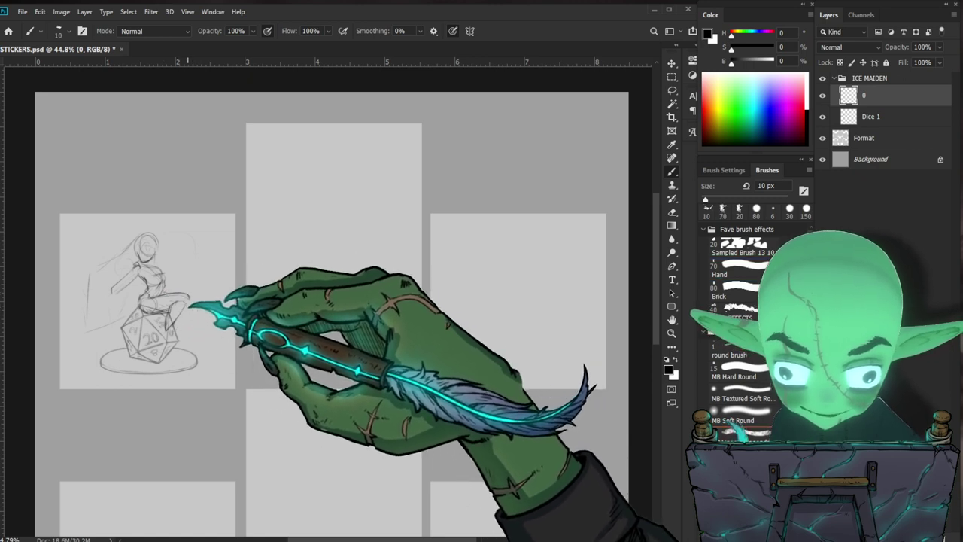
Step: Sketch both lower legs down to pointed feet against the die, and define the figure's rear forearm
{"action": "key", "text": "period"}
{"action": "key", "text": "comma"}
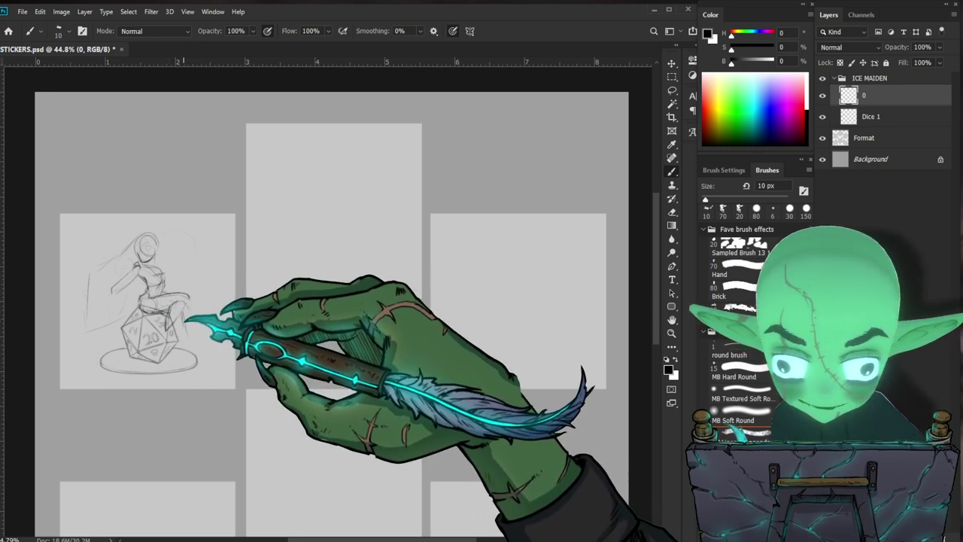
{"action": "key", "text": "period"}
{"action": "key", "text": "comma"}
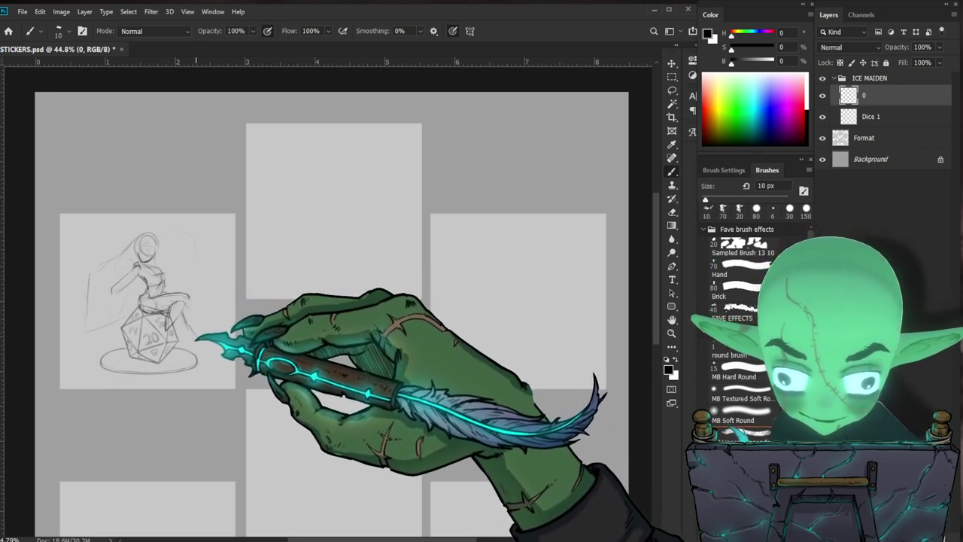
{"action": "key", "text": "period"}
{"action": "key", "text": "comma"}
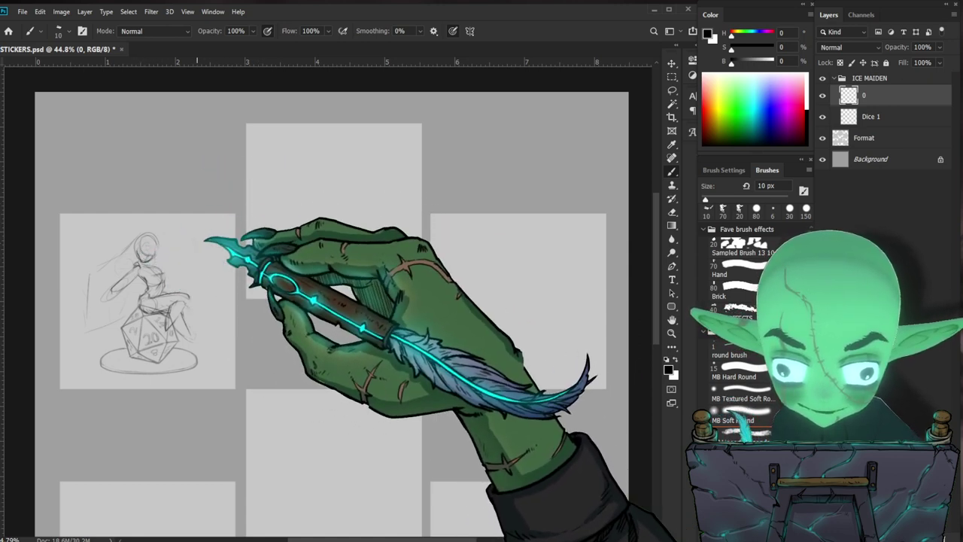
{"action": "key", "text": "e"}
{"action": "key", "text": "b"}
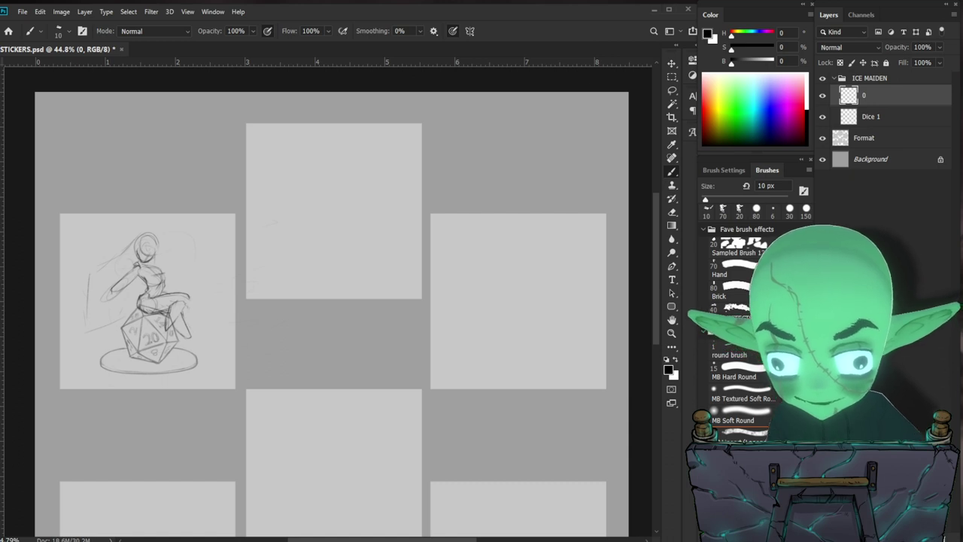
Step: Erase the large faint outline behind the figure and sketch an angular shape streaming back from her head
{"action": "key", "text": "e"}
{"action": "mouse_move", "coordinate": [120, 251]}
{"action": "left_mouse_down"}
{"action": "mouse_move", "coordinate": [86, 272]}
{"action": "mouse_move", "coordinate": [93, 278]}
{"action": "left_mouse_up"}
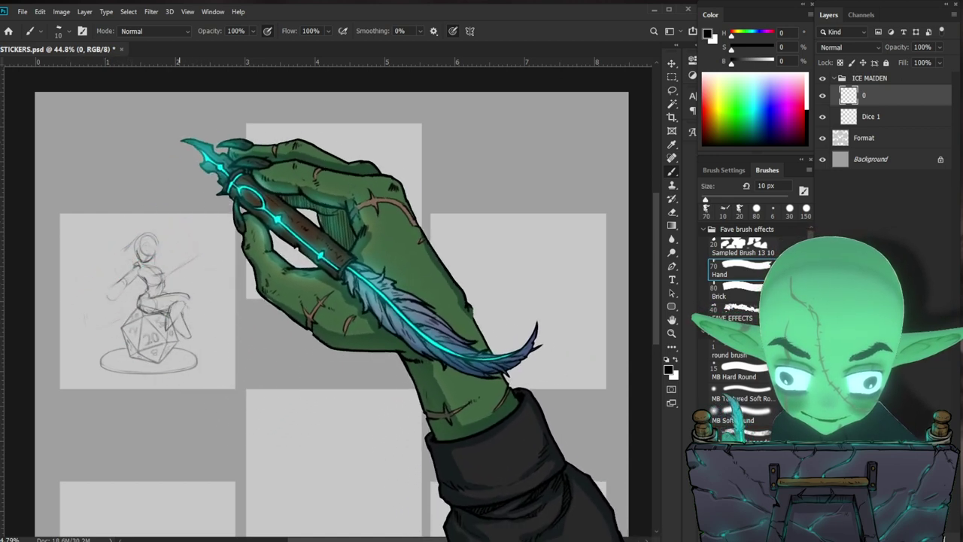
{"action": "left_click_drag", "start_coordinate": [118, 244], "coordinate": [133, 232]}
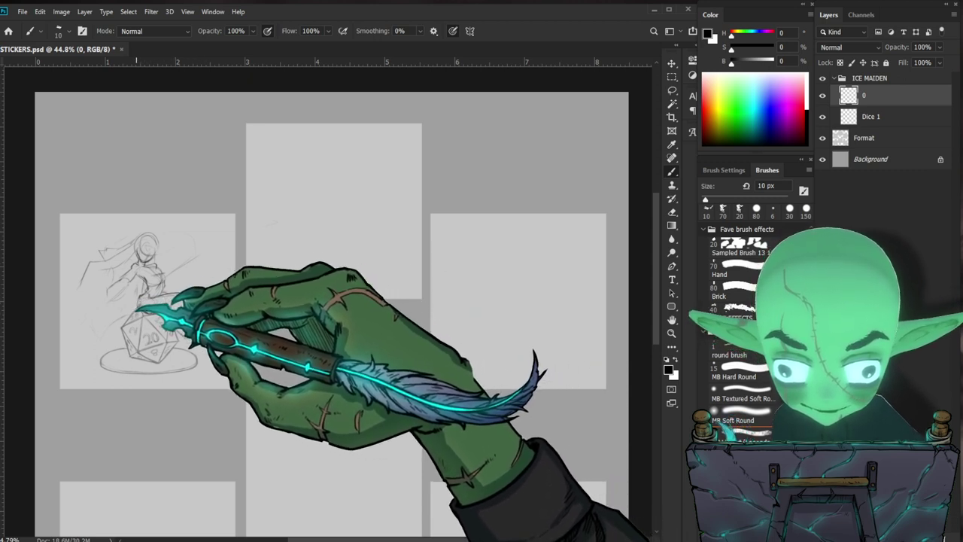
{"action": "left_click_drag", "start_coordinate": [138, 308], "coordinate": [162, 318]}
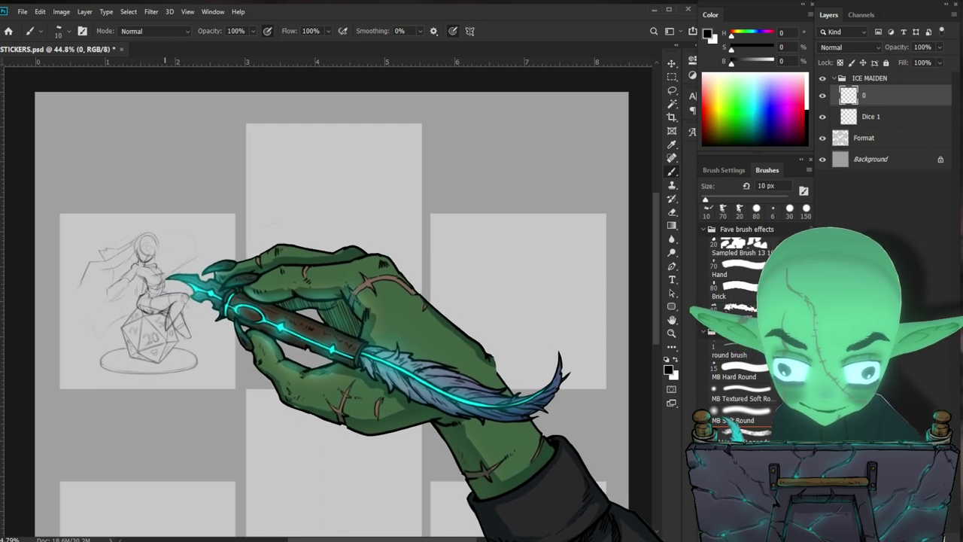
Step: Sketch the figure's forward arm reaching up along the diagonal guide line to a jagged pronged spearhead
{"action": "key", "text": "."}
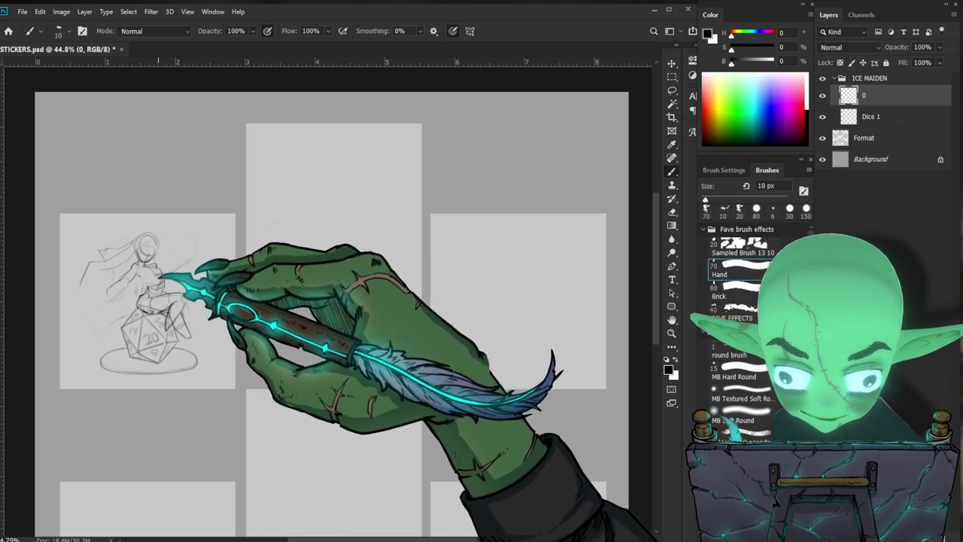
{"action": "key", "text": "comma"}
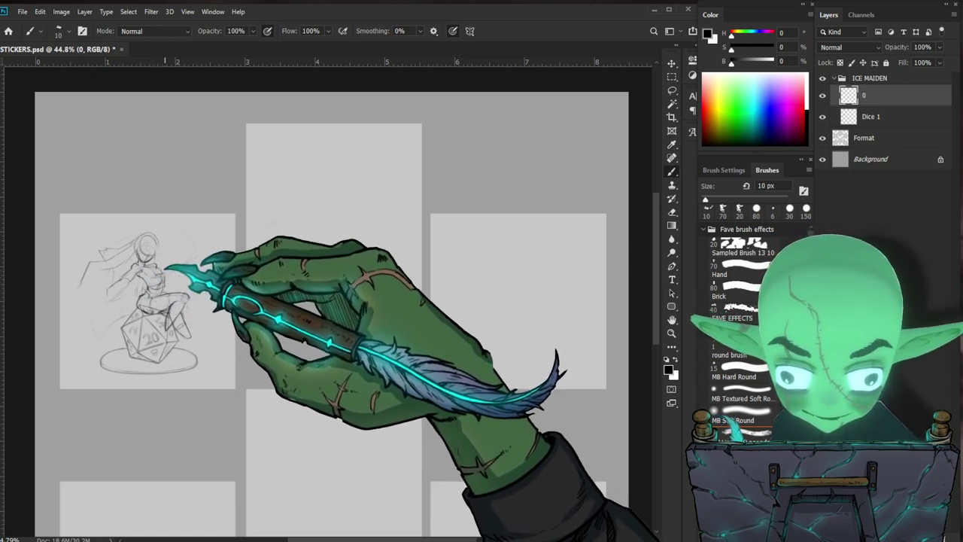
{"action": "left_click_drag", "start_coordinate": [177, 263], "coordinate": [162, 266]}
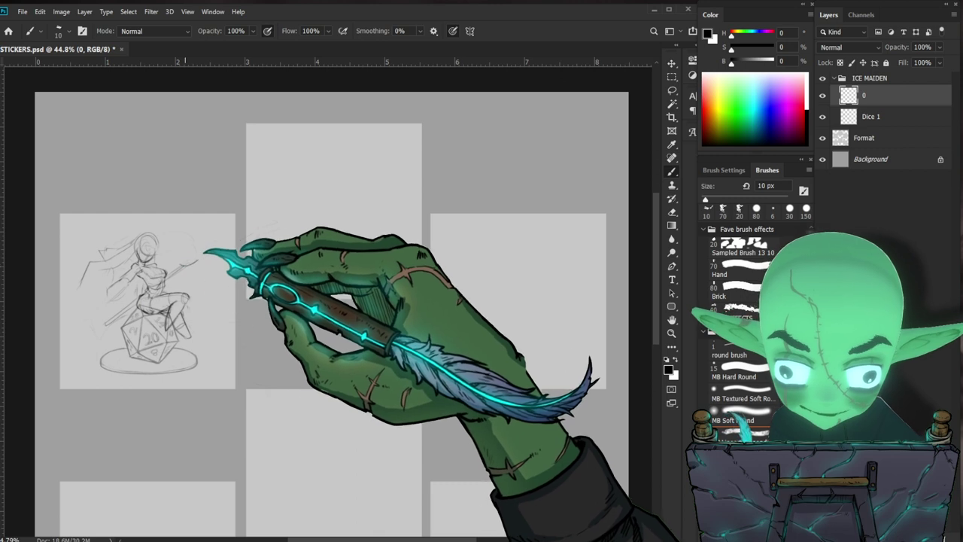
{"action": "key", "text": "e"}
{"action": "mouse_move", "coordinate": [204, 245]}
{"action": "left_mouse_down"}
{"action": "mouse_move", "coordinate": [193, 254]}
{"action": "mouse_move", "coordinate": [215, 241]}
{"action": "mouse_move", "coordinate": [206, 257]}
{"action": "left_mouse_up"}
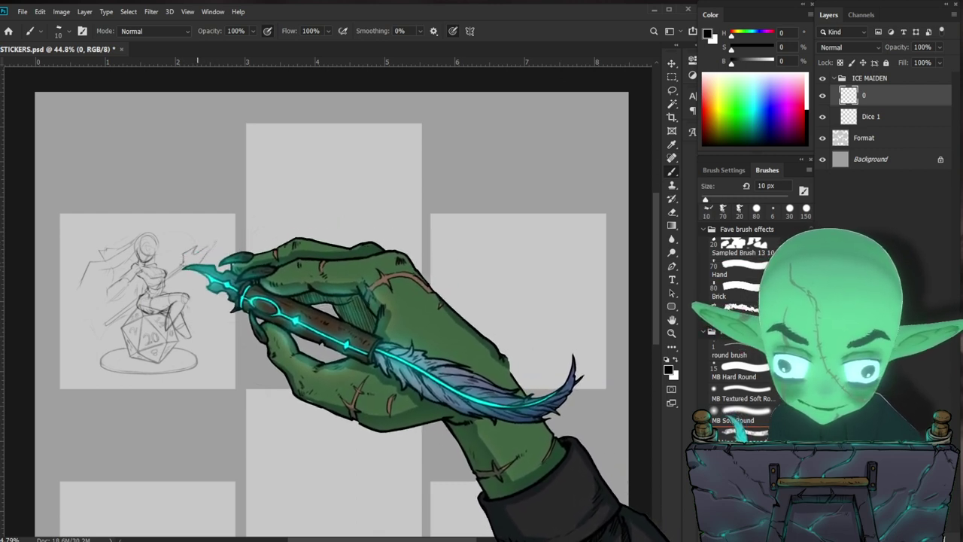
{"action": "key", "text": "period"}
{"action": "key", "text": "comma"}
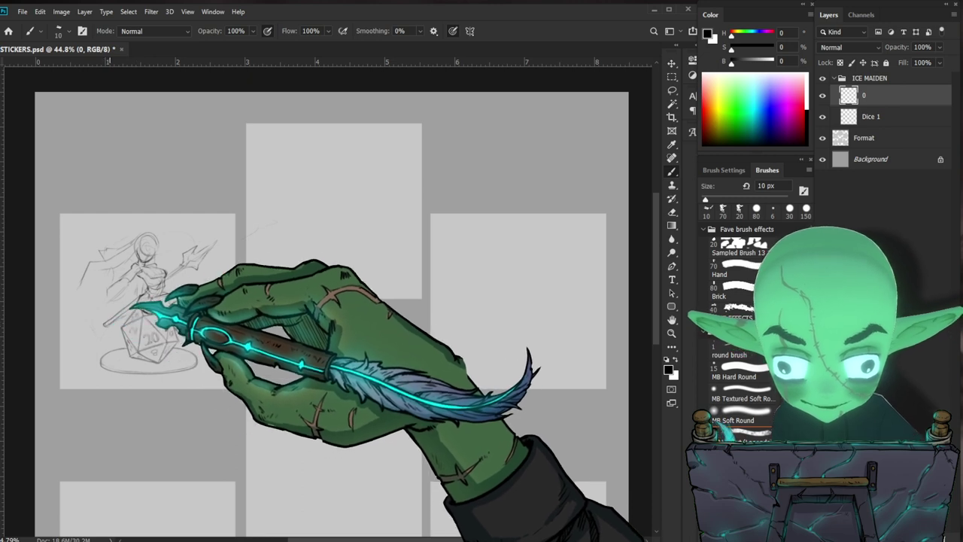
Step: Sketch the weapon's lower shaft behind the figure's hip, and refine her face, torso and hips
{"action": "left_click", "coordinate": [733, 269]}
{"action": "left_click_drag", "start_coordinate": [105, 325], "coordinate": [136, 290]}
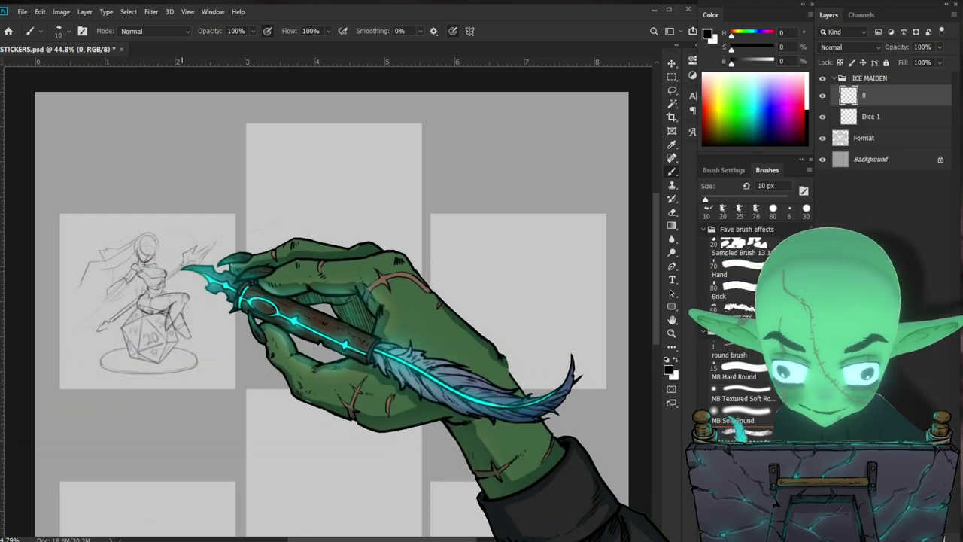
{"action": "key", "text": "e"}
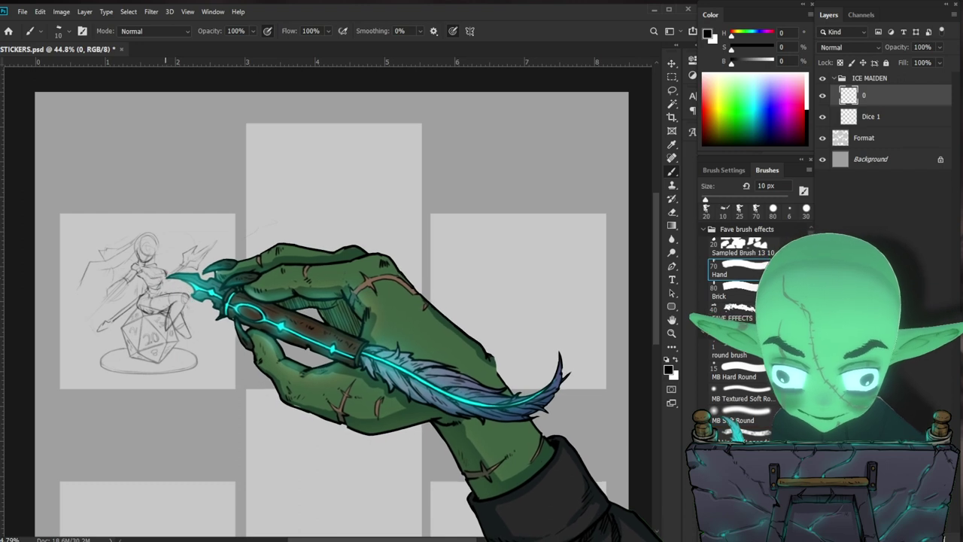
{"action": "key", "text": "b"}
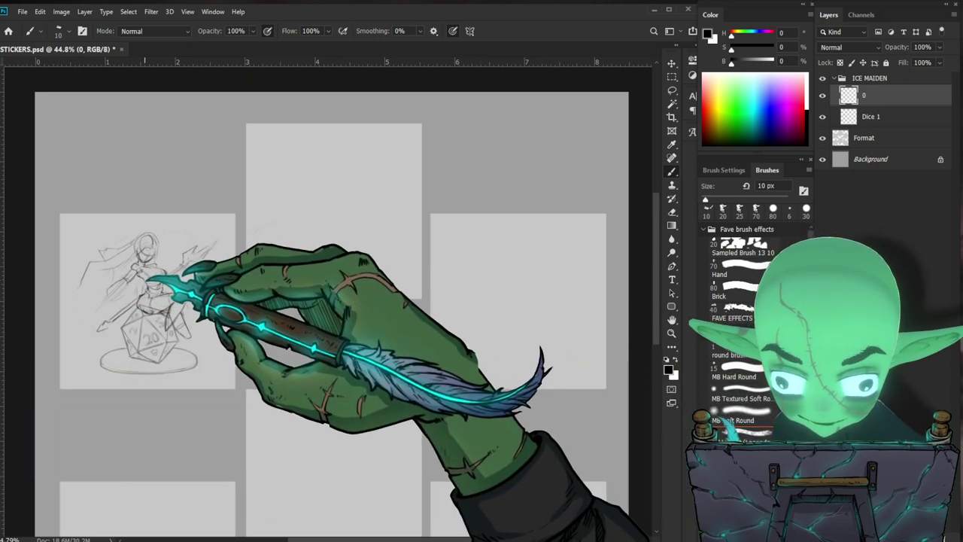
{"action": "key", "text": "e"}
{"action": "key", "text": "b"}
{"action": "key", "text": "period"}
{"action": "key", "text": "comma"}
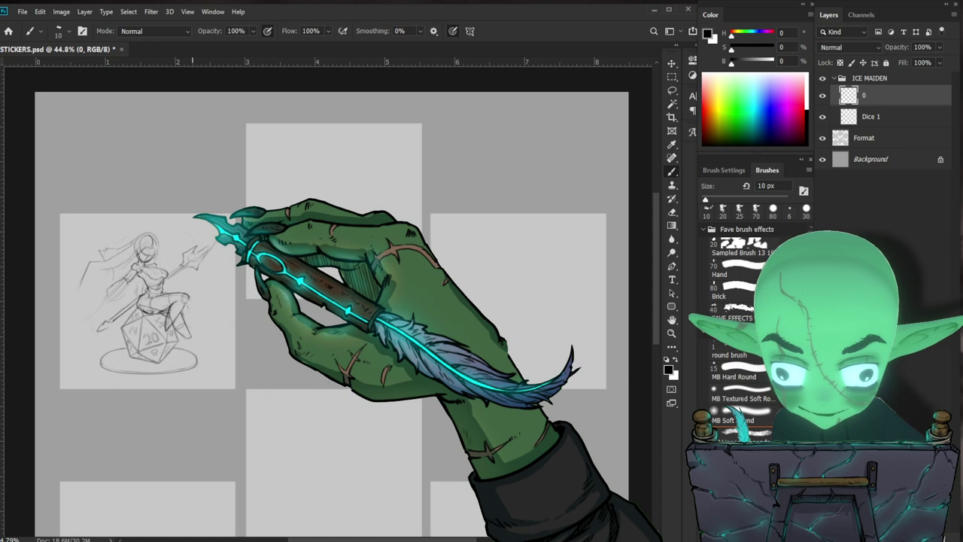
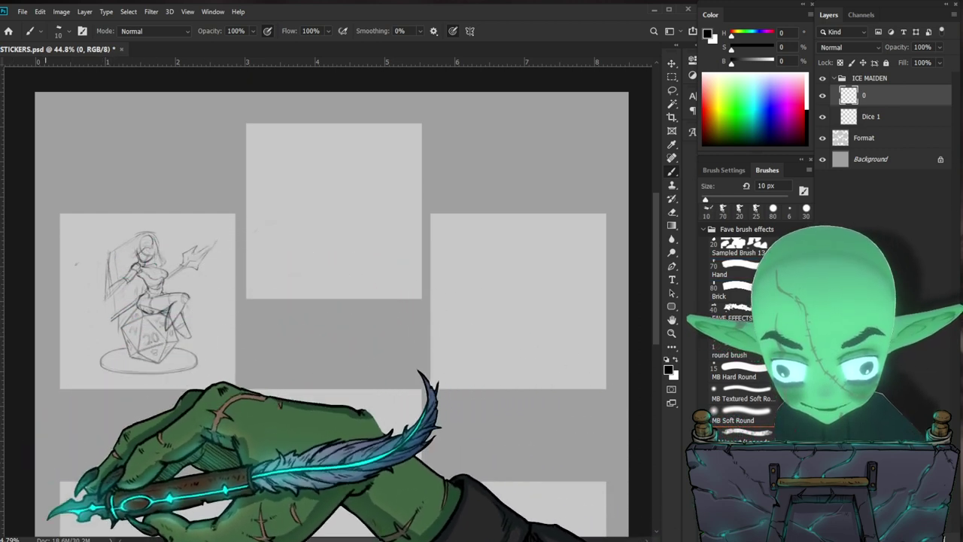
Step: Erase the cloak outline and rear arm behind the figure, and redraw her rear shoulder and upper arm
{"action": "mouse_move", "coordinate": [107, 241]}
{"action": "left_mouse_down"}
{"action": "mouse_move", "coordinate": [118, 247]}
{"action": "mouse_move", "coordinate": [123, 292]}
{"action": "left_mouse_up"}
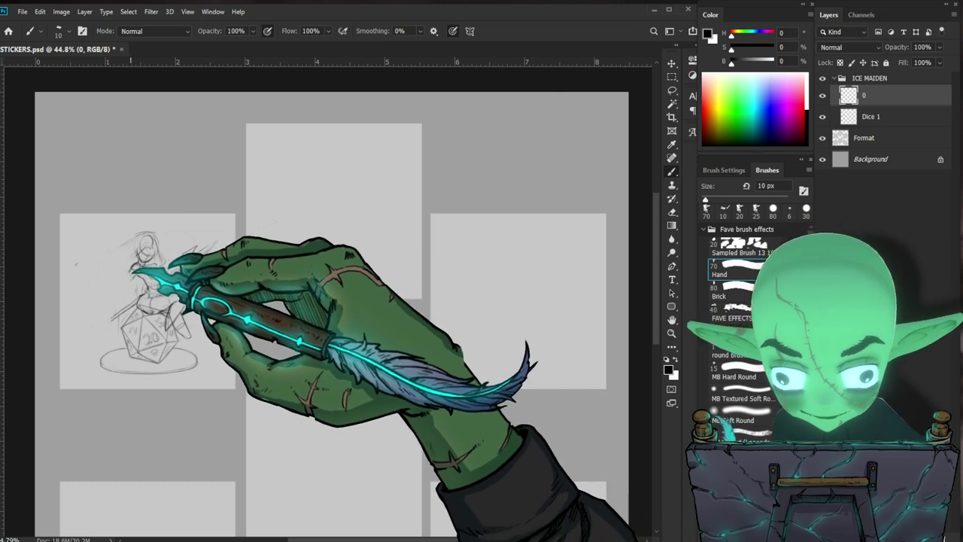
{"action": "key", "text": "comma"}
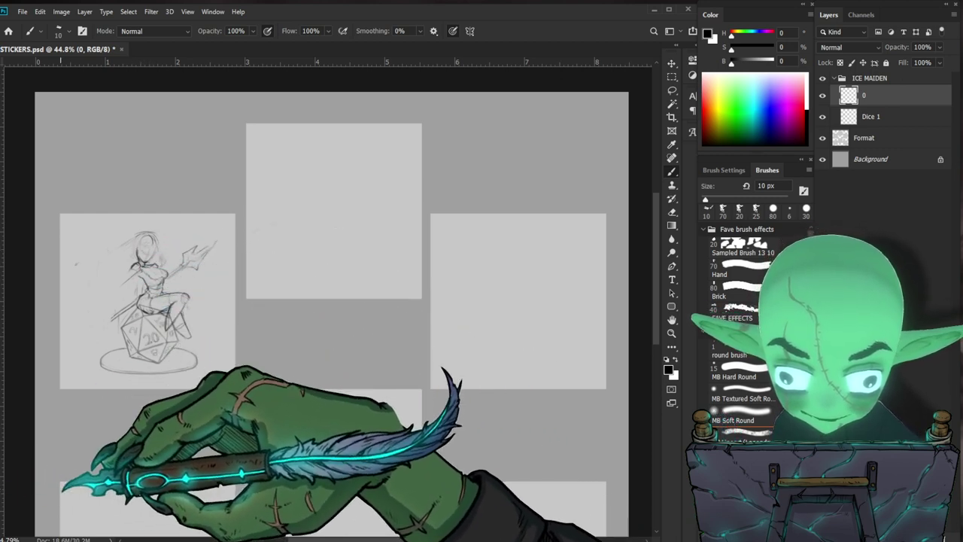
{"action": "key", "text": "e"}
{"action": "key", "text": "comma"}
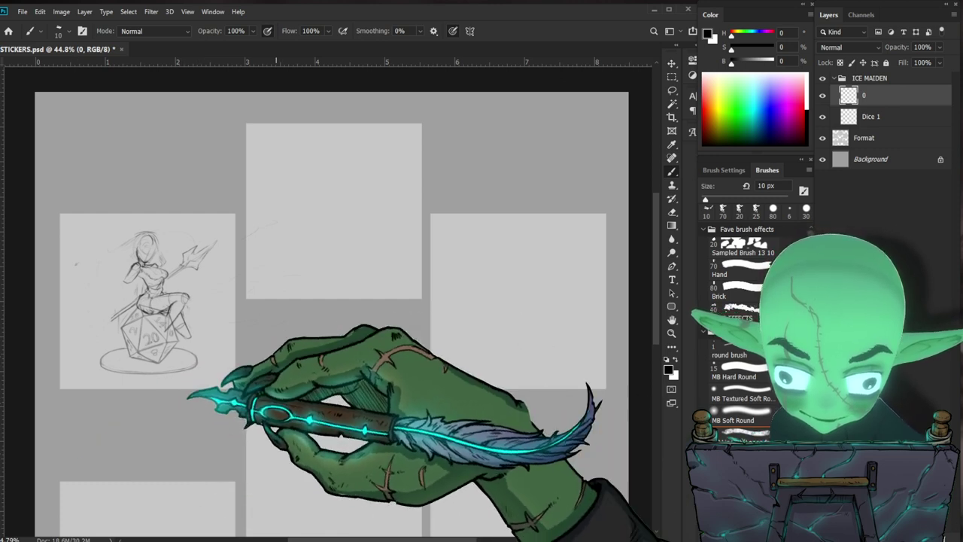
Step: Clean up the shaft's lower end, and sketch the rear arm bent upward with a closed hand and a pointed hood
{"action": "key", "text": "e"}
{"action": "left_click_drag", "start_coordinate": [132, 296], "coordinate": [110, 315]}
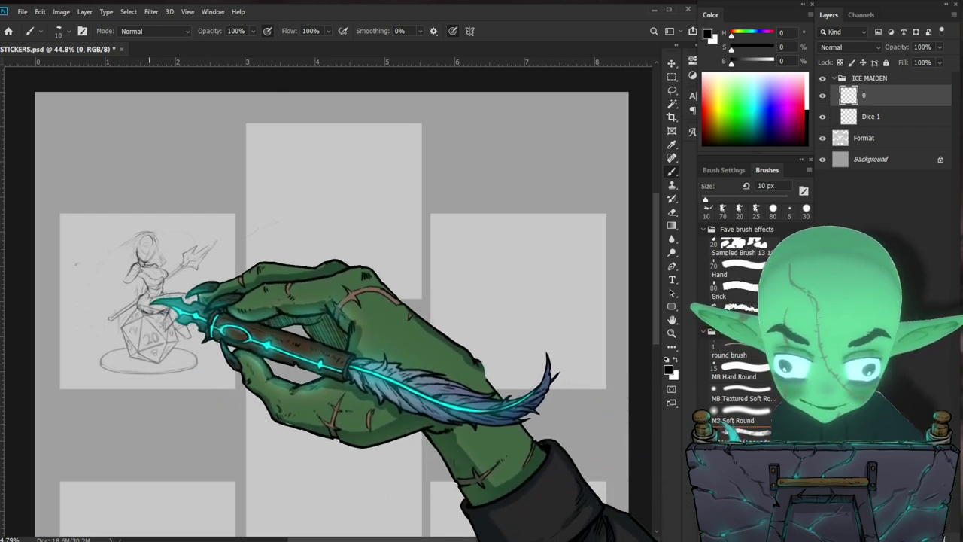
{"action": "key", "text": "e"}
{"action": "key", "text": "b"}
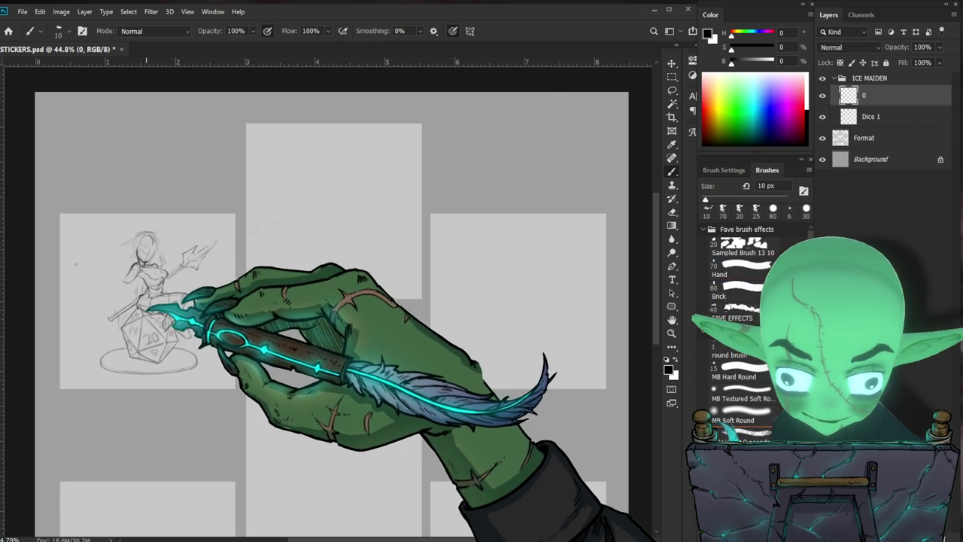
{"action": "key", "text": "."}
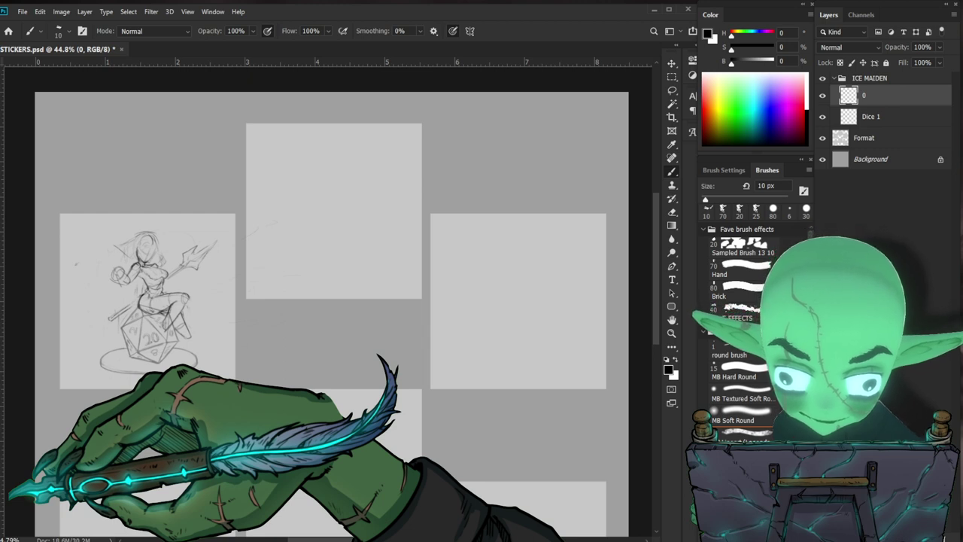
{"action": "key", "text": "ctrl+t"}
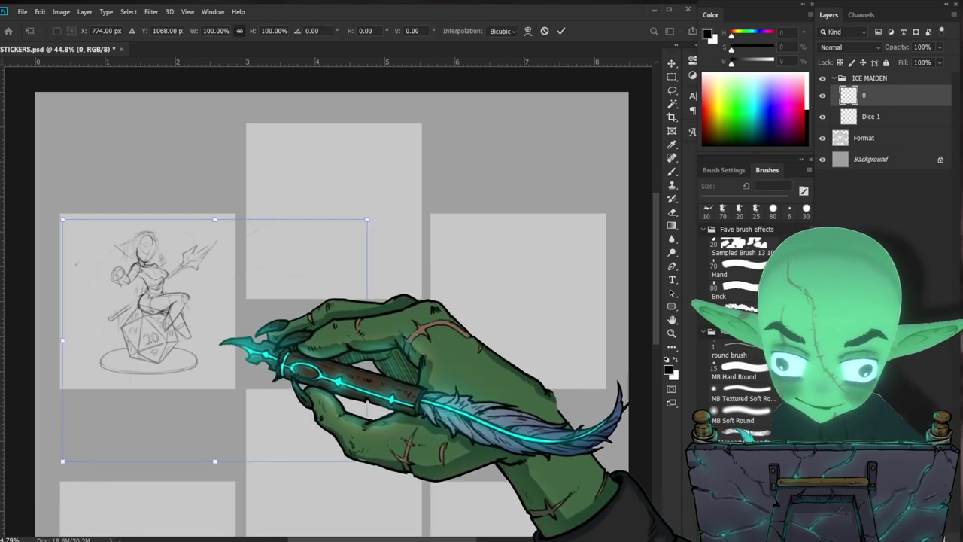
{"action": "key", "text": "Return"}
{"action": "key", "text": "b"}
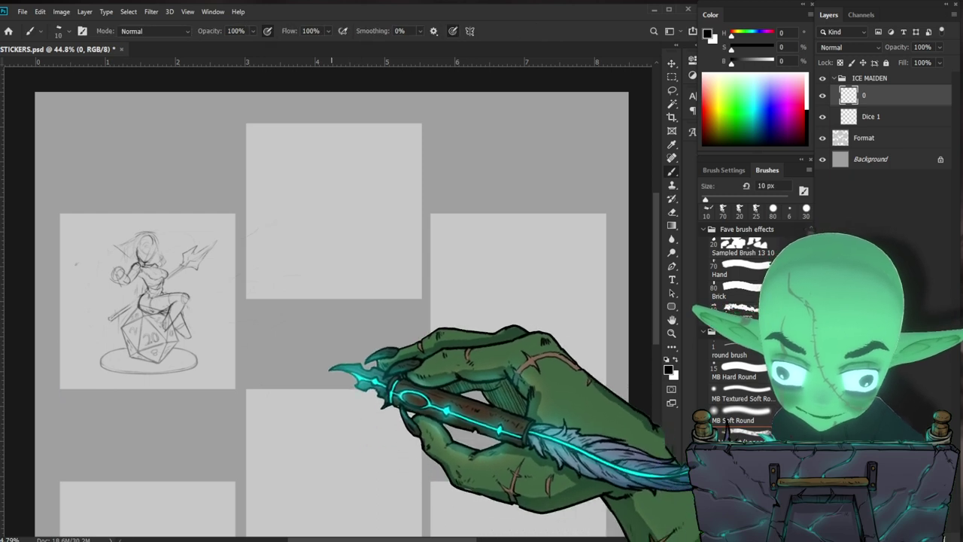
Step: Lasso the seated figure's sketch and rotate it 3.80° clockwise on the die
{"action": "key", "text": "l"}
{"action": "mouse_move", "coordinate": [148, 421]}
{"action": "left_mouse_down"}
{"action": "mouse_move", "coordinate": [218, 373]}
{"action": "mouse_move", "coordinate": [43, 328]}
{"action": "mouse_move", "coordinate": [142, 421]}
{"action": "left_mouse_up"}
{"action": "key", "text": "ctrl+t"}
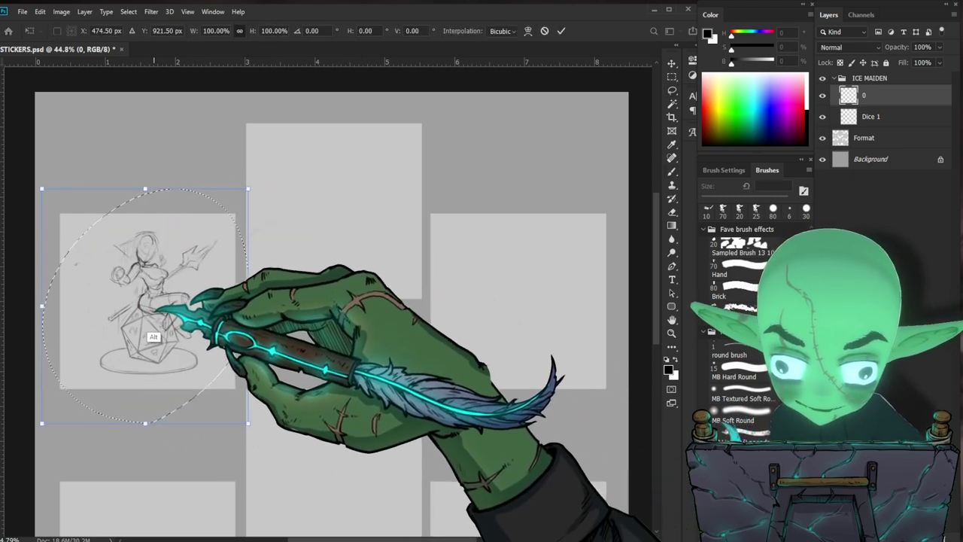
{"action": "left_click_drag", "start_coordinate": [257, 423], "coordinate": [268, 407]}
{"action": "left_click_drag", "start_coordinate": [197, 368], "coordinate": [194, 367]}
{"action": "mouse_move", "coordinate": [262, 387]}
{"action": "left_mouse_down"}
{"action": "mouse_move", "coordinate": [275, 393]}
{"action": "mouse_move", "coordinate": [260, 412]}
{"action": "mouse_move", "coordinate": [215, 399]}
{"action": "left_mouse_up"}
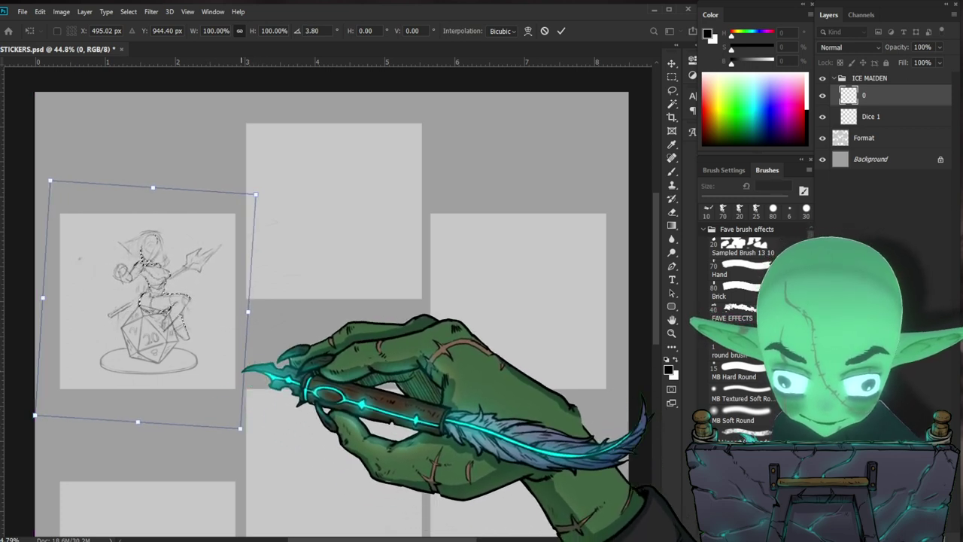
{"action": "key", "text": "Return"}
{"action": "key", "text": "l"}
Step: Apply the rotation, then erase the seated figure's lower legs and feet and redraw them resting against the die's edge
{"action": "key", "text": "e"}
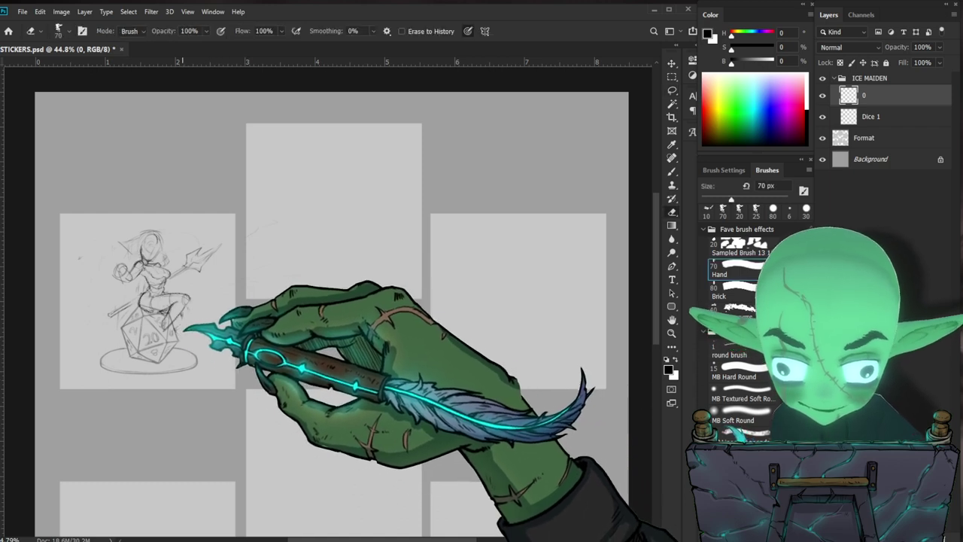
{"action": "key", "text": "b"}
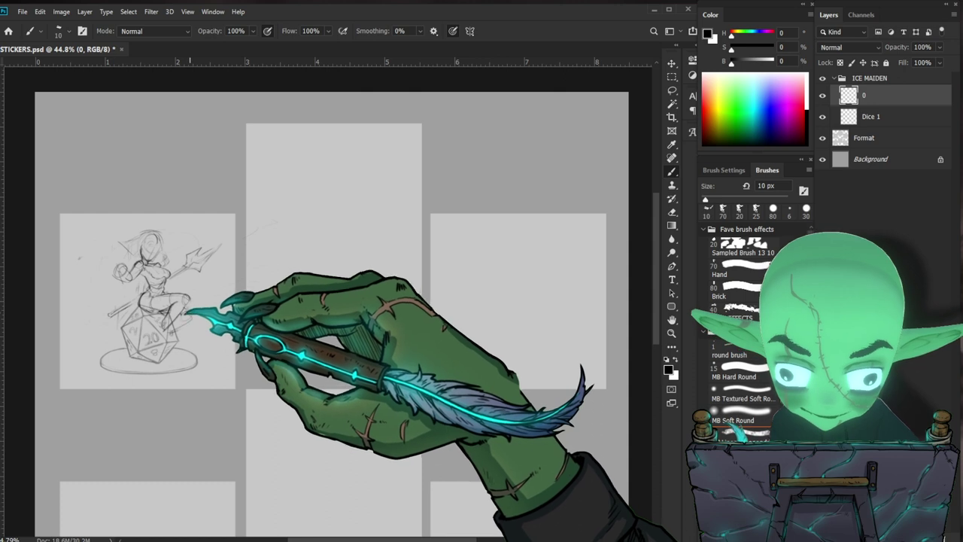
{"action": "key", "text": "e"}
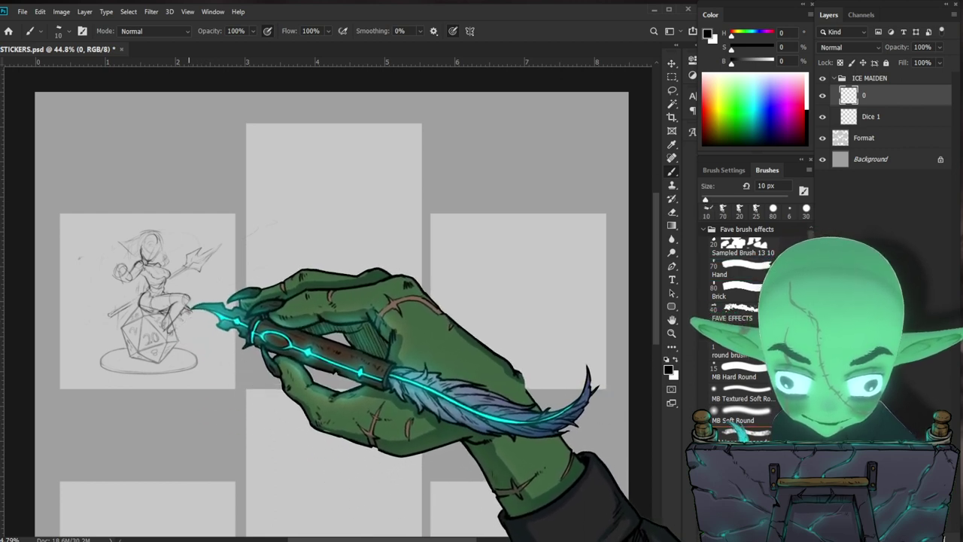
{"action": "key", "text": "e"}
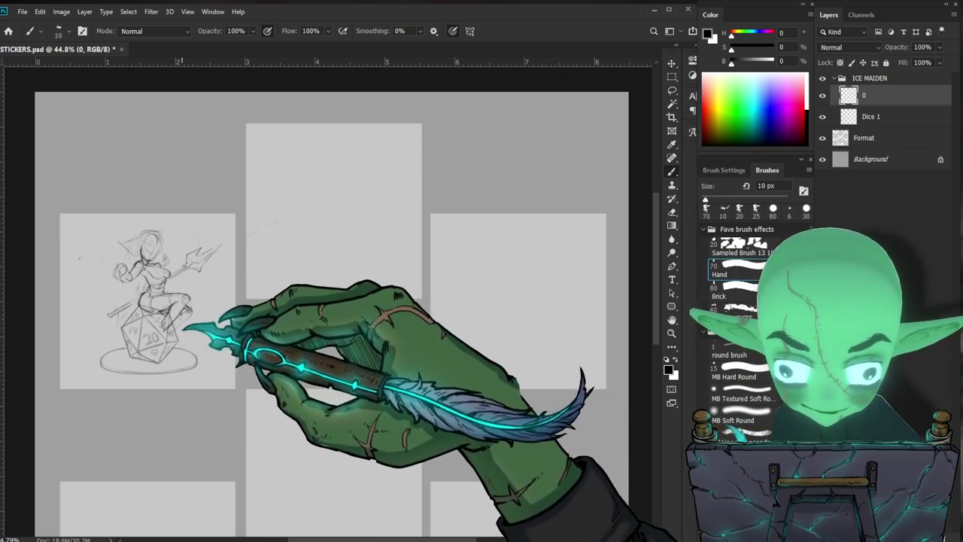
{"action": "key", "text": "b"}
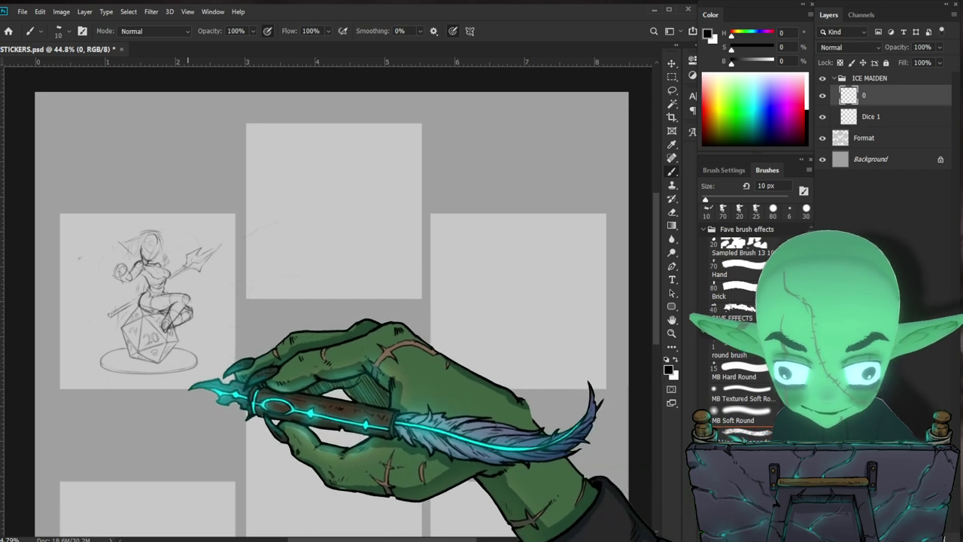
Step: Erase the pronged spear behind the figure, including its shaft beside the hip
{"action": "key", "text": "v"}
{"action": "left_click_drag", "start_coordinate": [204, 345], "coordinate": [192, 347]}
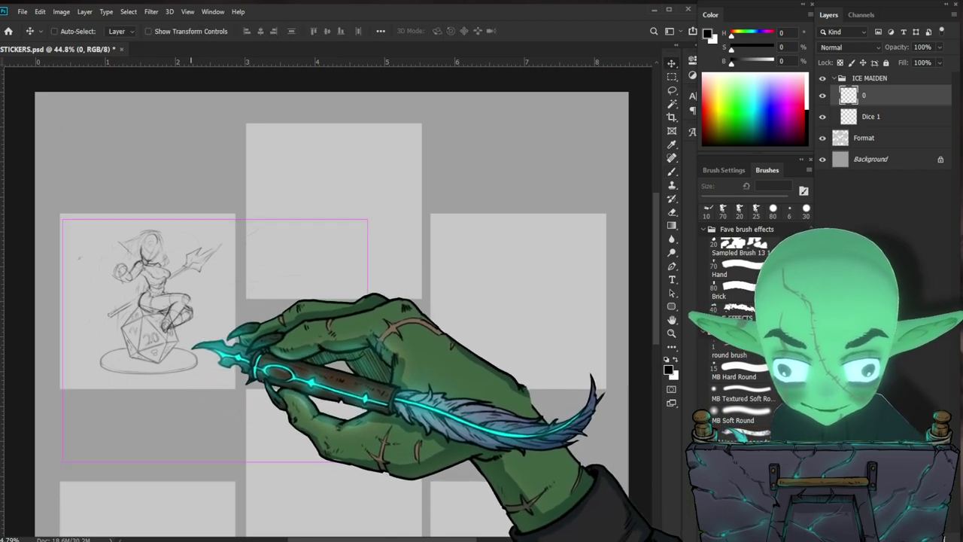
{"action": "key", "text": "e"}
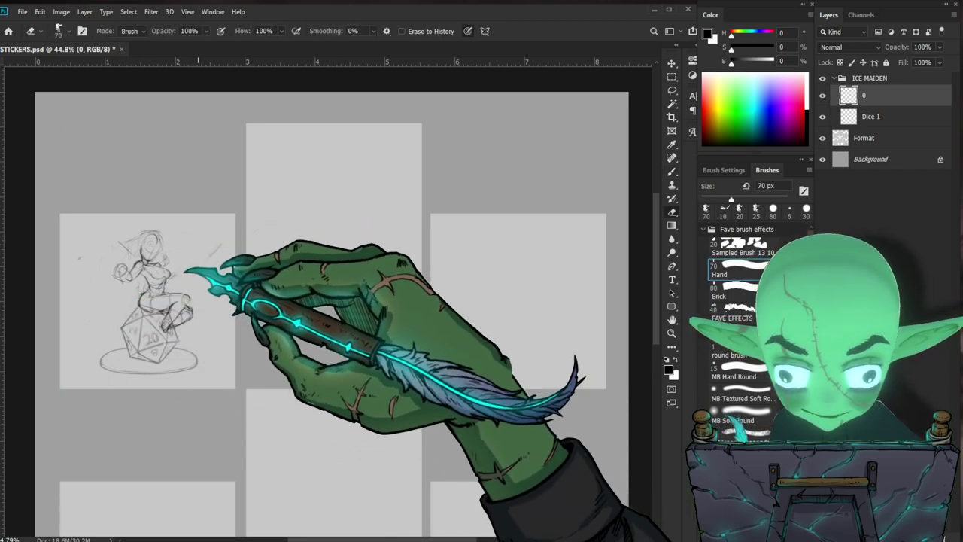
{"action": "key", "text": "b"}
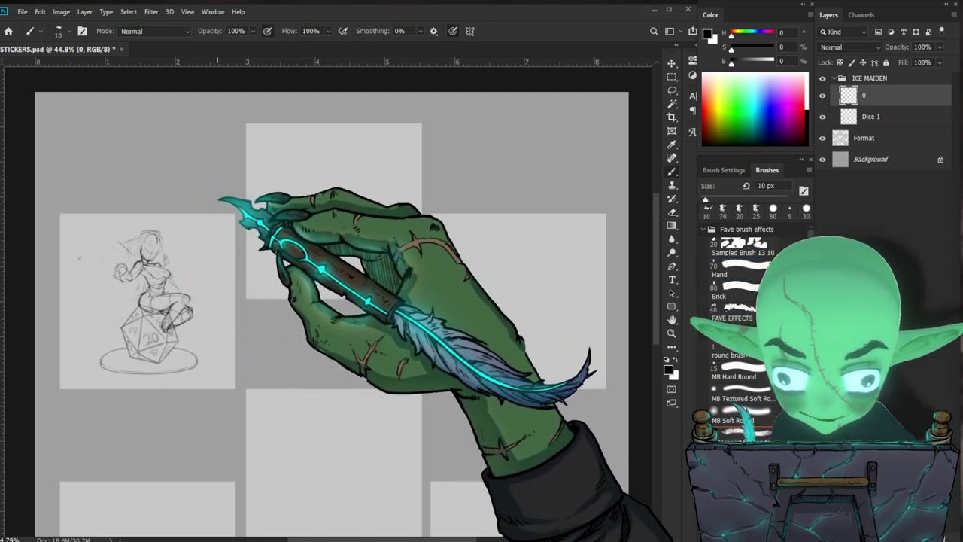
{"action": "key", "text": "e"}
{"action": "key", "text": "comma"}
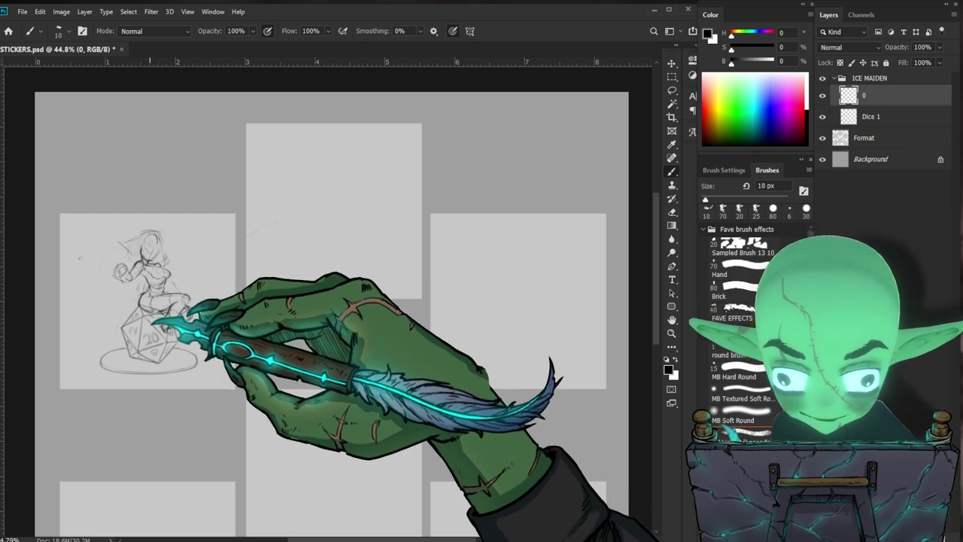
Step: Erase the pointed hood and redraw the figure's head as a bare rounded skull with simple facial features
{"action": "key", "text": "period"}
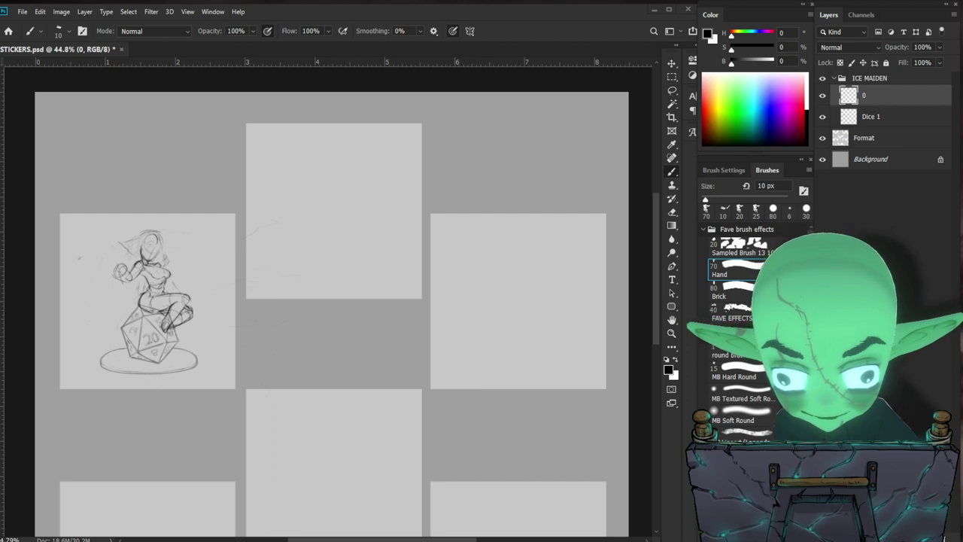
{"action": "key", "text": "comma"}
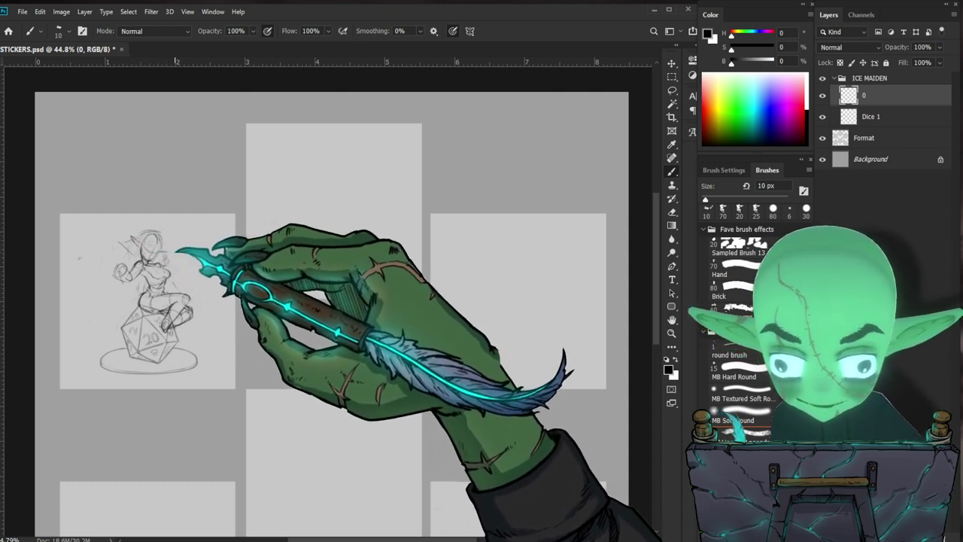
{"action": "key", "text": "e"}
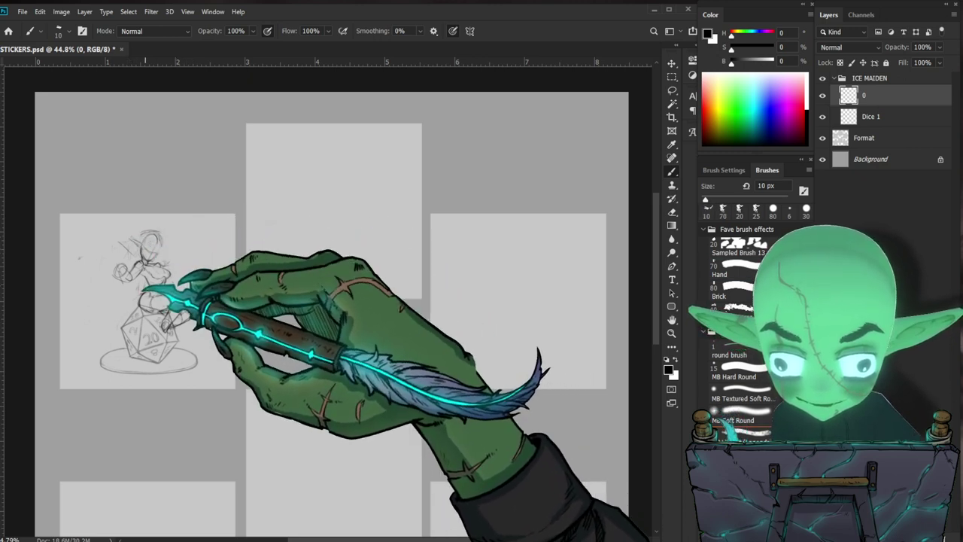
{"action": "key", "text": "."}
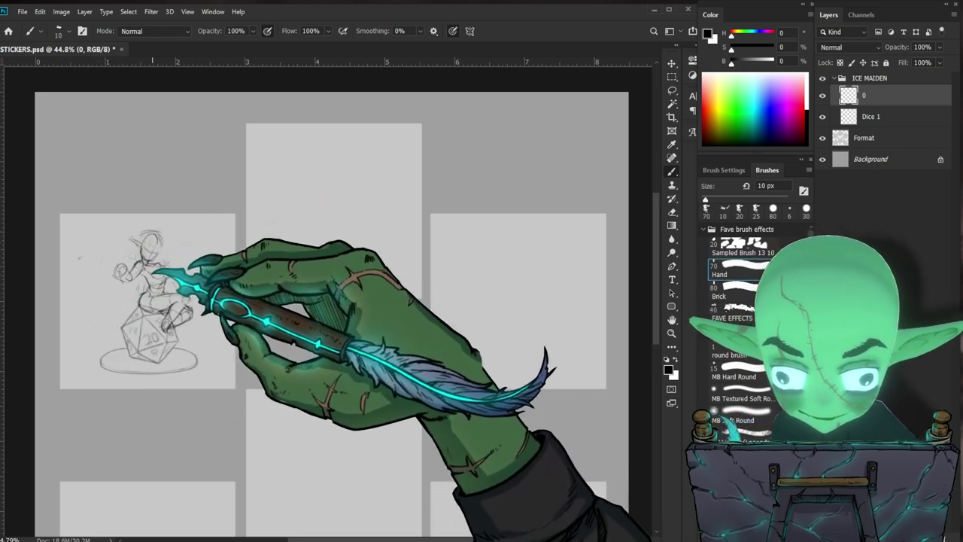
{"action": "left_click_drag", "start_coordinate": [139, 293], "coordinate": [143, 304]}
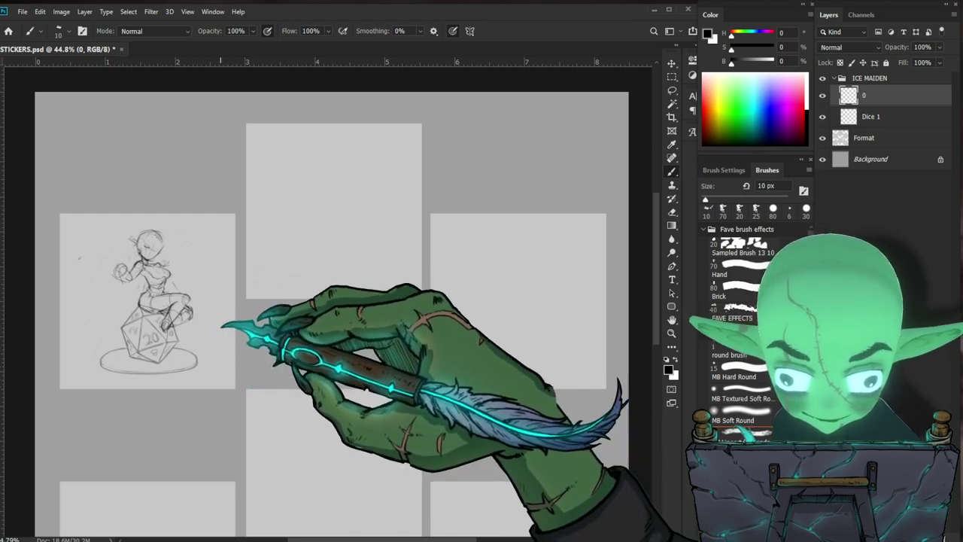
Step: Replace the closed fist of the raised rear arm with an open hand, and clean up the shoulders and torso
{"action": "key", "text": "z"}
{"action": "mouse_move", "coordinate": [197, 338]}
{"action": "left_mouse_down"}
{"action": "mouse_move", "coordinate": [254, 335]}
{"action": "mouse_move", "coordinate": [222, 351]}
{"action": "left_mouse_up"}
{"action": "key", "text": "ctrl+r"}
{"action": "key", "text": "b"}
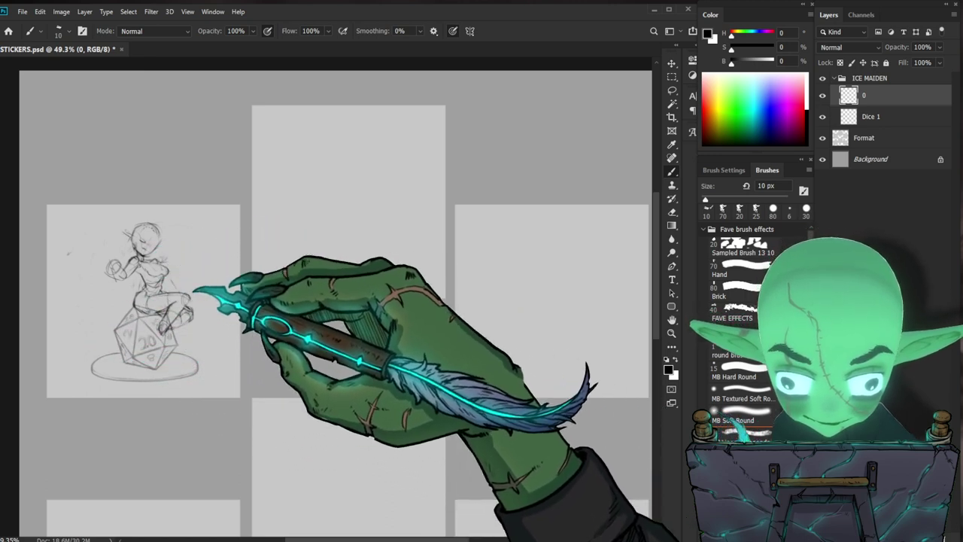
{"action": "key", "text": "comma"}
{"action": "key", "text": "comma"}
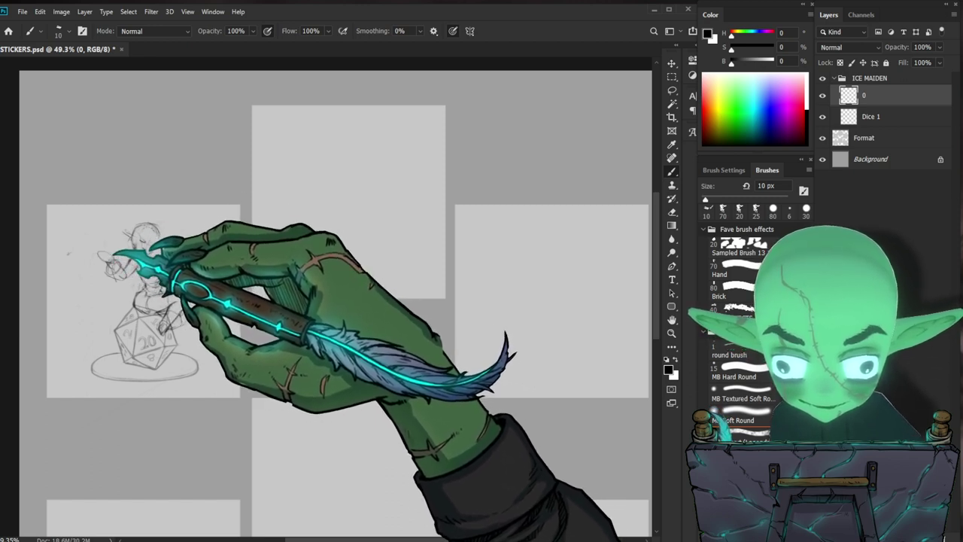
{"action": "left_click", "coordinate": [737, 268]}
{"action": "key", "text": "comma"}
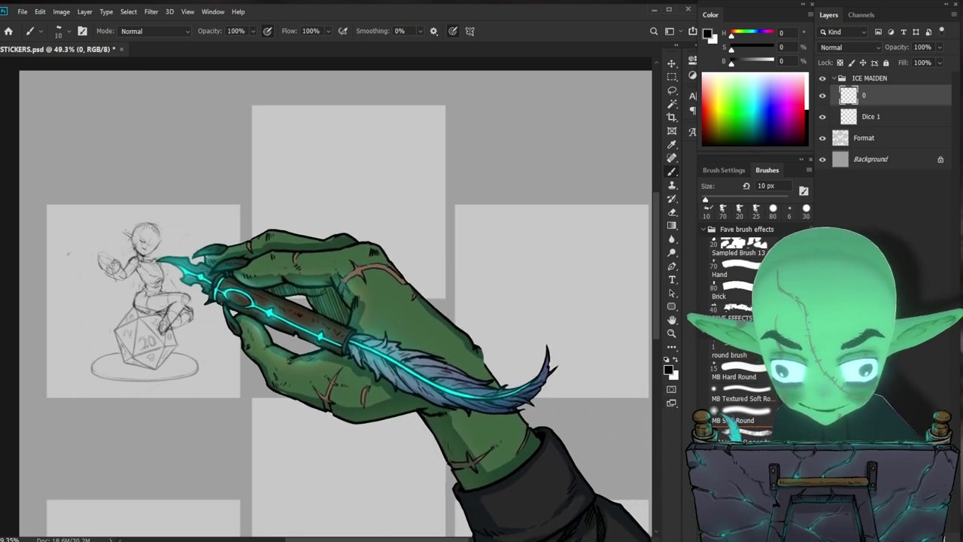
{"action": "key", "text": "."}
{"action": "key", "text": "comma"}
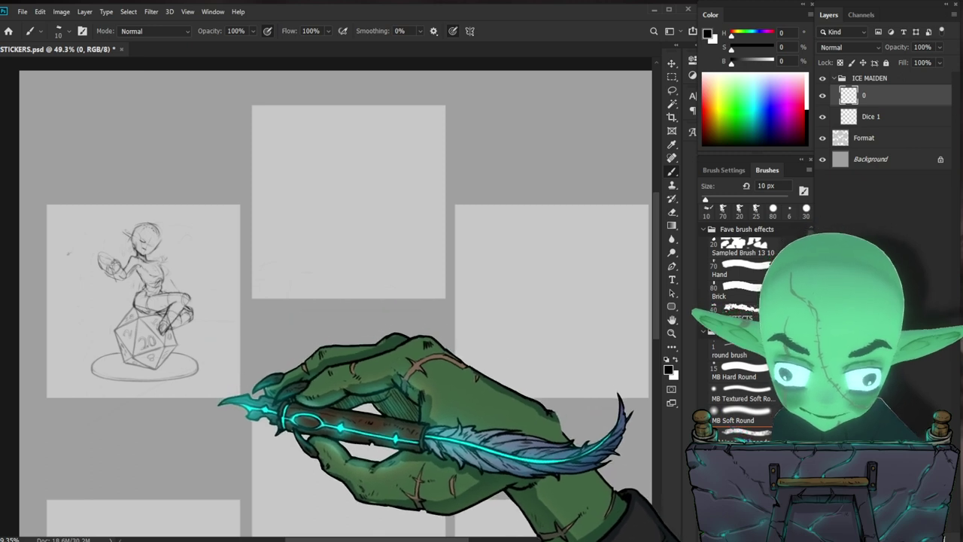
Step: Sketch jagged ice crystals rising from the base on both sides of the d20
{"action": "left_click_drag", "start_coordinate": [112, 343], "coordinate": [78, 309]}
{"action": "mouse_move", "coordinate": [78, 309]}
{"action": "left_mouse_down"}
{"action": "mouse_move", "coordinate": [92, 355]}
{"action": "mouse_move", "coordinate": [110, 334]}
{"action": "left_mouse_up"}
{"action": "key", "text": "ctrl+z"}
{"action": "key", "text": "ctrl+z"}
{"action": "left_click_drag", "start_coordinate": [183, 346], "coordinate": [222, 322]}
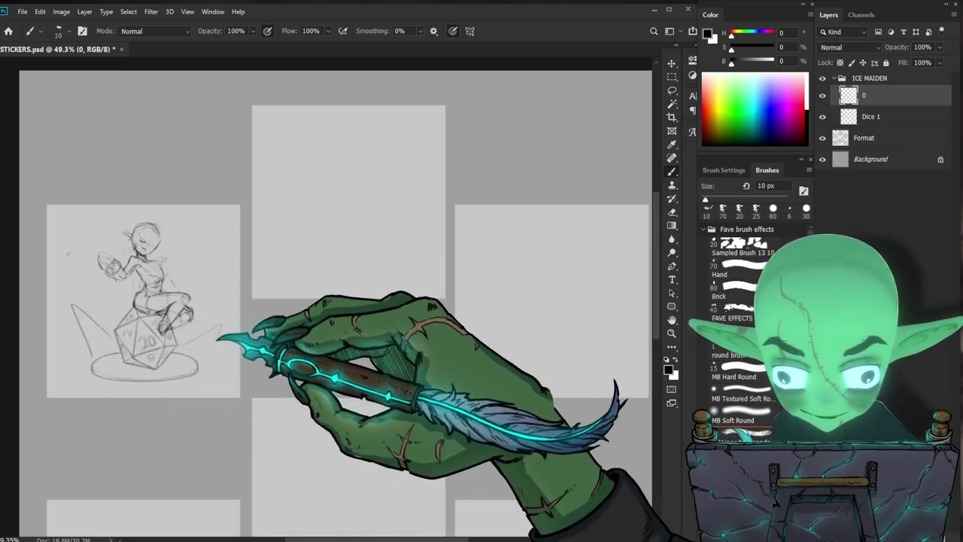
{"action": "left_click_drag", "start_coordinate": [199, 362], "coordinate": [224, 322]}
{"action": "left_click_drag", "start_coordinate": [200, 356], "coordinate": [189, 365]}
{"action": "mouse_move", "coordinate": [107, 328]}
{"action": "left_mouse_down"}
{"action": "mouse_move", "coordinate": [119, 358]}
{"action": "mouse_move", "coordinate": [75, 333]}
{"action": "mouse_move", "coordinate": [94, 366]}
{"action": "left_mouse_up"}
{"action": "key", "text": "ctrl+z"}
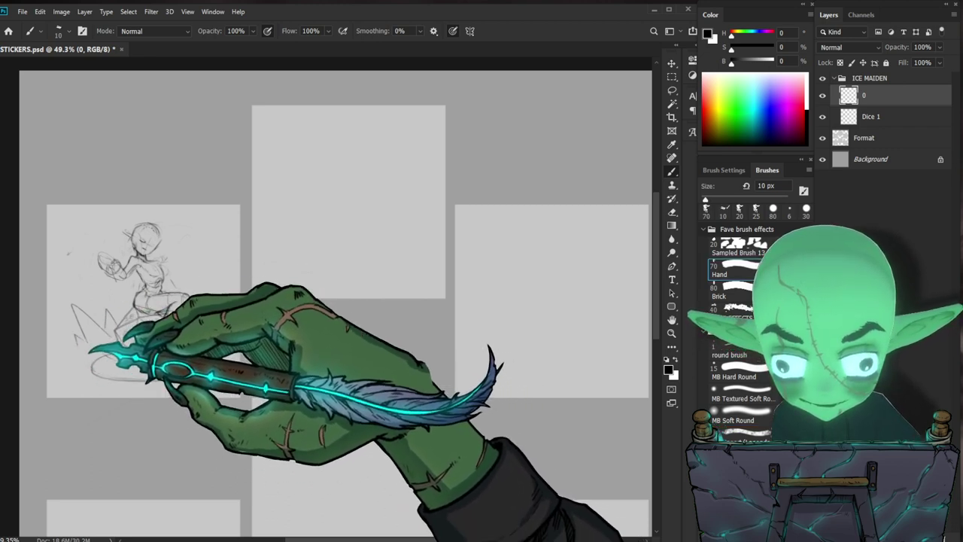
{"action": "mouse_move", "coordinate": [74, 311]}
{"action": "left_mouse_down"}
{"action": "mouse_move", "coordinate": [105, 364]}
{"action": "mouse_move", "coordinate": [140, 369]}
{"action": "mouse_move", "coordinate": [99, 372]}
{"action": "mouse_move", "coordinate": [93, 366]}
{"action": "mouse_move", "coordinate": [114, 353]}
{"action": "mouse_move", "coordinate": [125, 373]}
{"action": "mouse_move", "coordinate": [133, 358]}
{"action": "mouse_move", "coordinate": [175, 369]}
{"action": "left_mouse_up"}
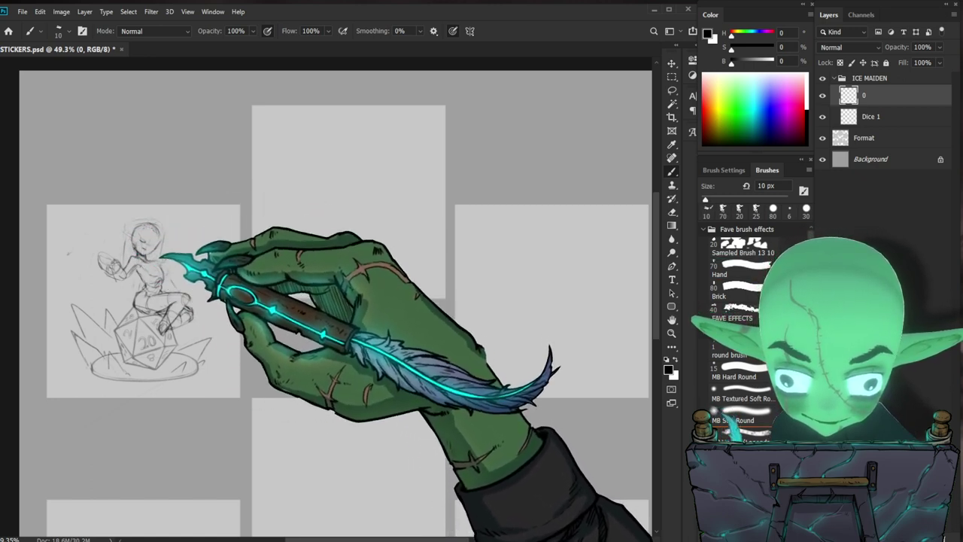
Step: Redraw the raised hand with spread fingers, and sketch a pointed sweep around it and a loose outline around the head
{"action": "left_click", "coordinate": [734, 268]}
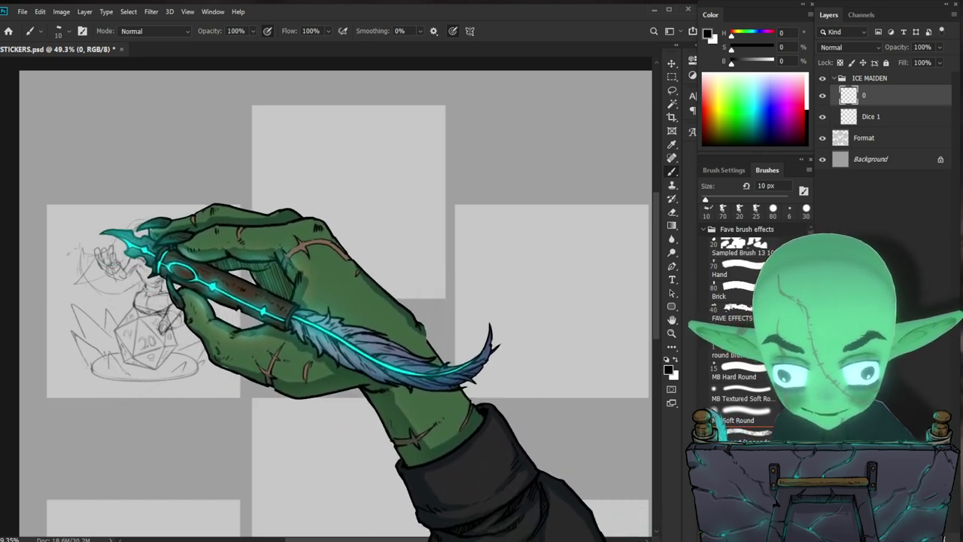
{"action": "left_click", "coordinate": [734, 269]}
{"action": "left_click", "coordinate": [723, 209]}
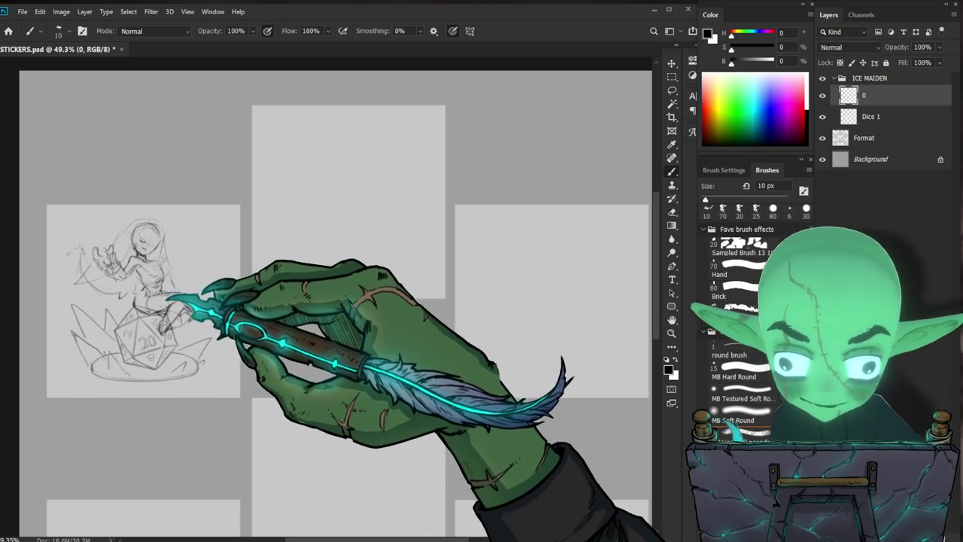
Step: Refine the figure's torso, near arm and face, and sketch long hair with loose strokes behind the head
{"action": "left_click_drag", "start_coordinate": [150, 283], "coordinate": [146, 282]}
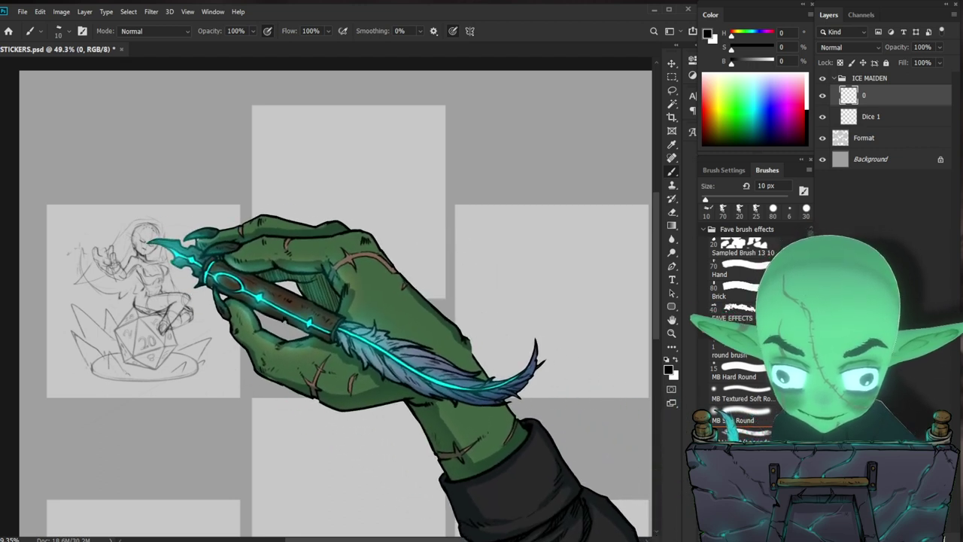
{"action": "left_click", "coordinate": [739, 269]}
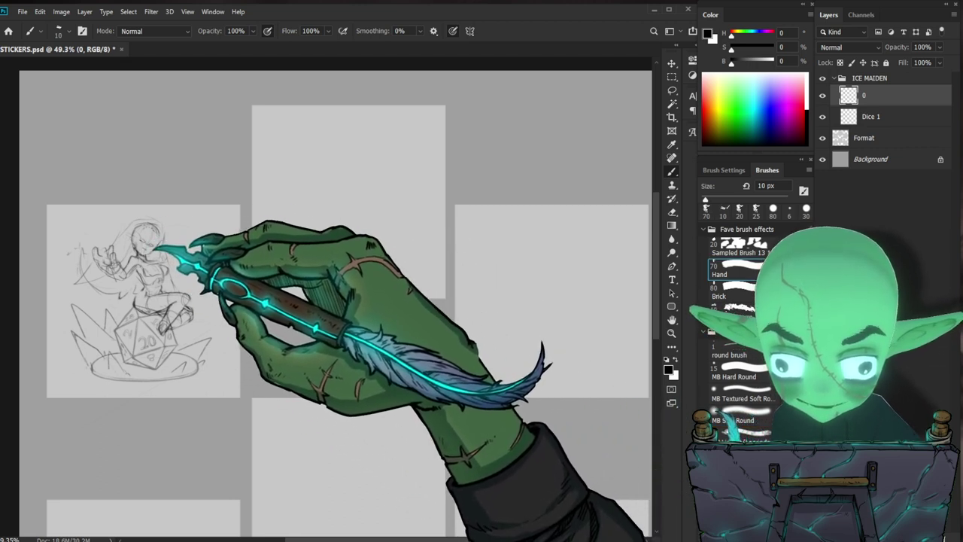
{"action": "left_click", "coordinate": [723, 209]}
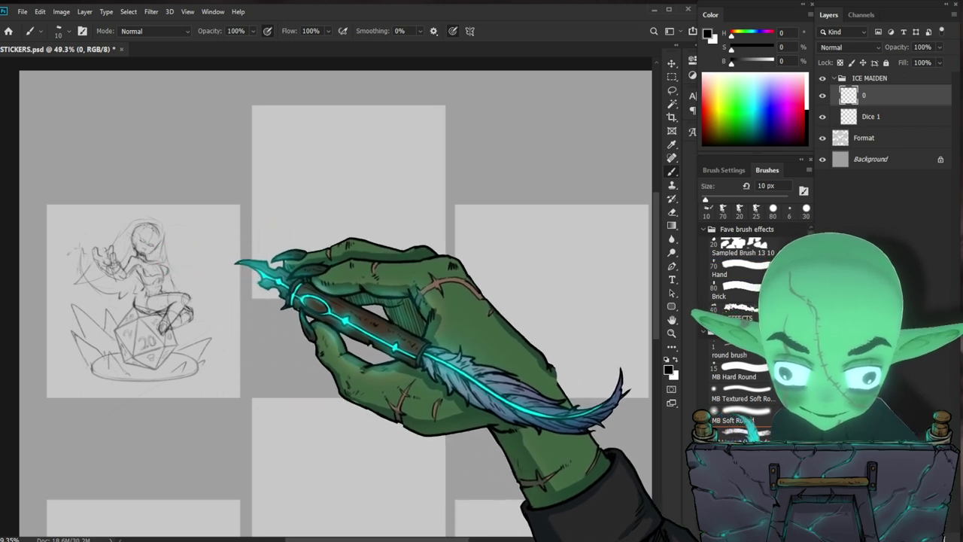
{"action": "key", "text": "ctrl"}
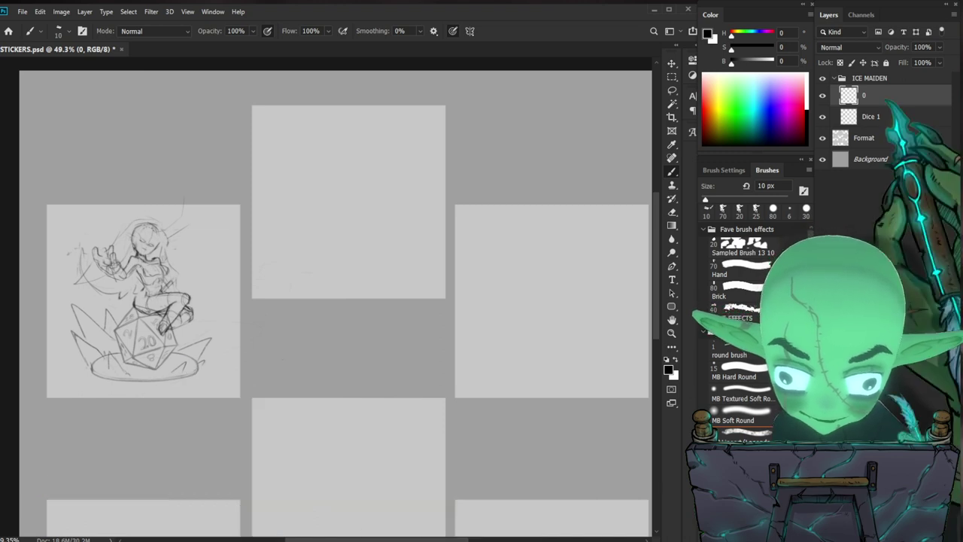
Step: Select the 0 and Dice 1 layers together and move the whole sketch slightly down inside its square
{"action": "left_click", "coordinate": [881, 117], "text": "shift"}
{"action": "key", "text": "v"}
{"action": "left_click_drag", "start_coordinate": [197, 369], "coordinate": [194, 380]}
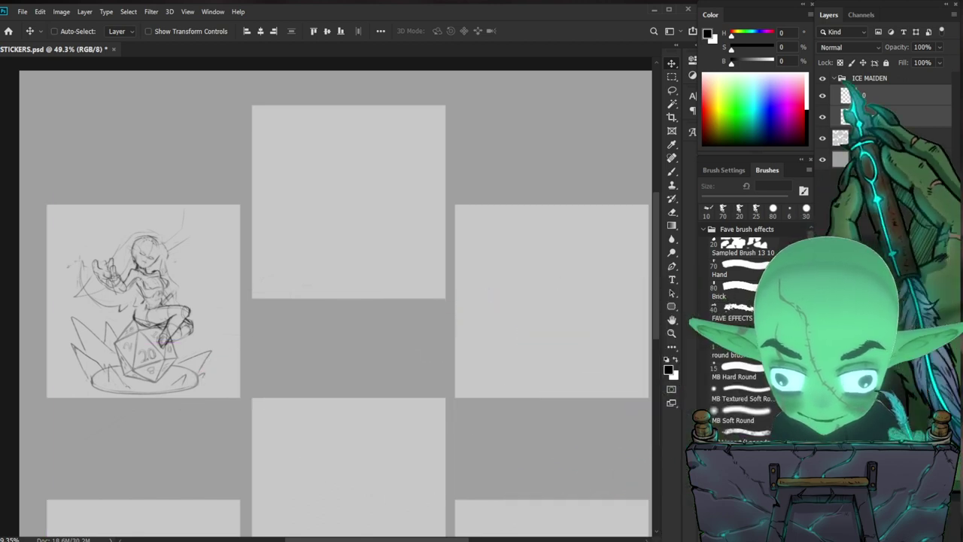
Step: On layer 0, extend the sweep beside the figure and rework her crossed lower legs and feet over the die
{"action": "left_click", "coordinate": [864, 95]}
{"action": "key", "text": "b"}
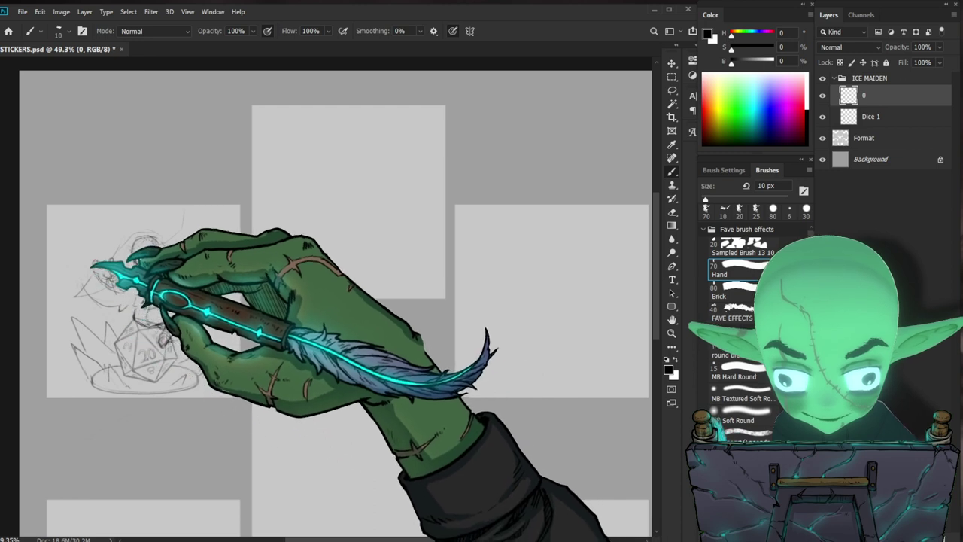
{"action": "left_click_drag", "start_coordinate": [118, 290], "coordinate": [100, 334]}
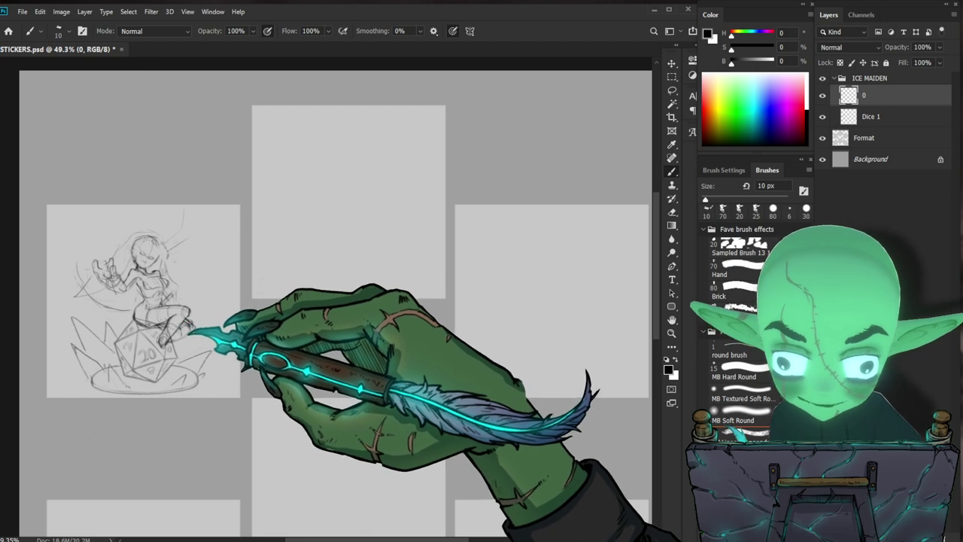
{"action": "key", "text": "period"}
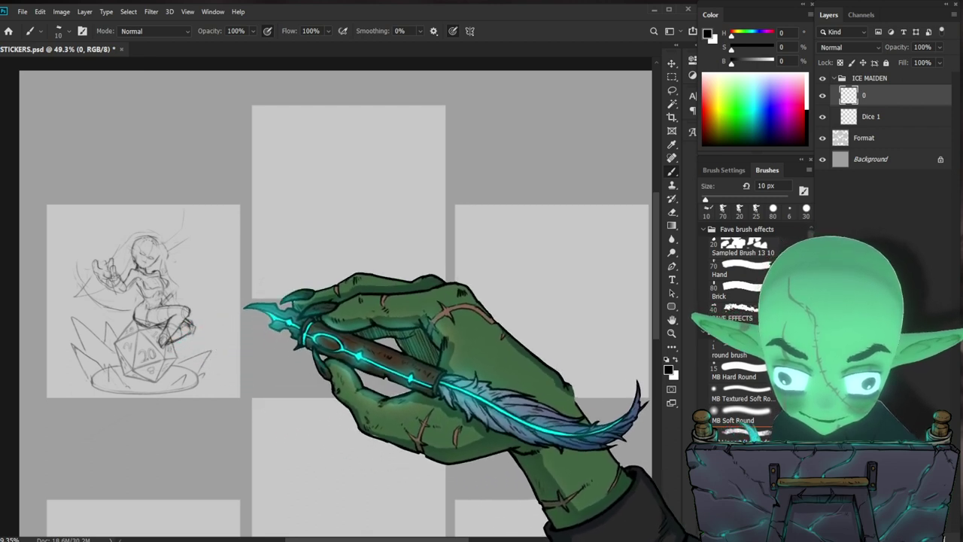
{"action": "key", "text": "comma"}
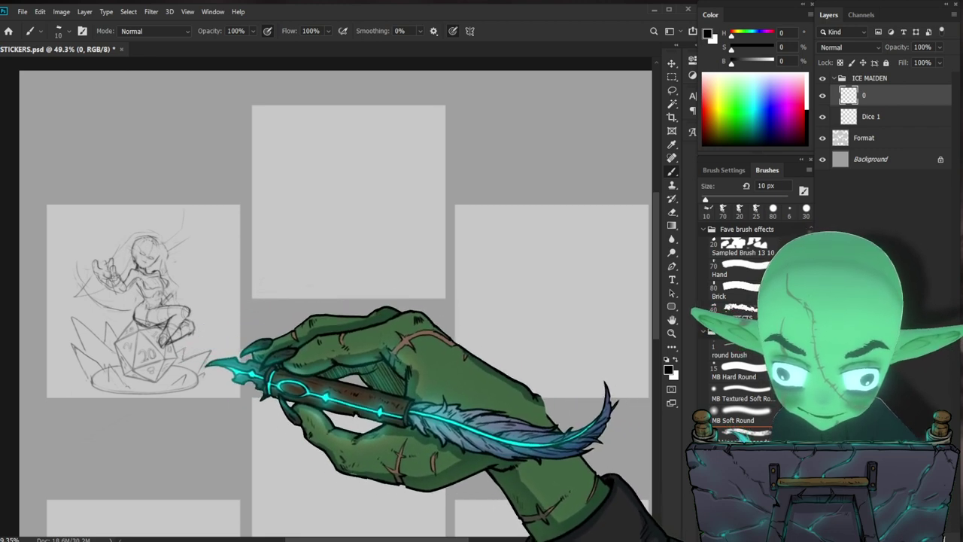
Step: Erase the sweep around the raised hand, and sketch a large circular swirl with a sharp ice shard behind the figure
{"action": "key", "text": "period"}
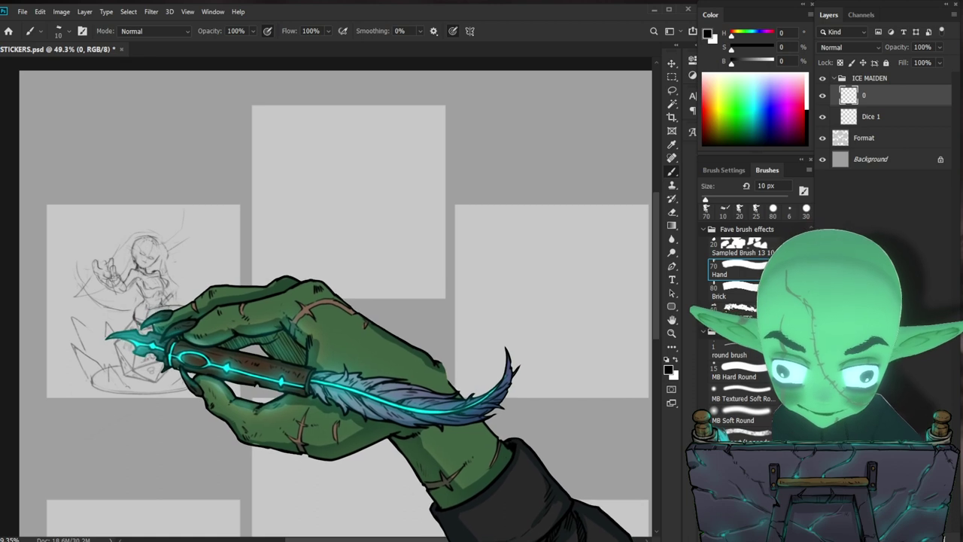
{"action": "left_click_drag", "start_coordinate": [86, 322], "coordinate": [112, 340]}
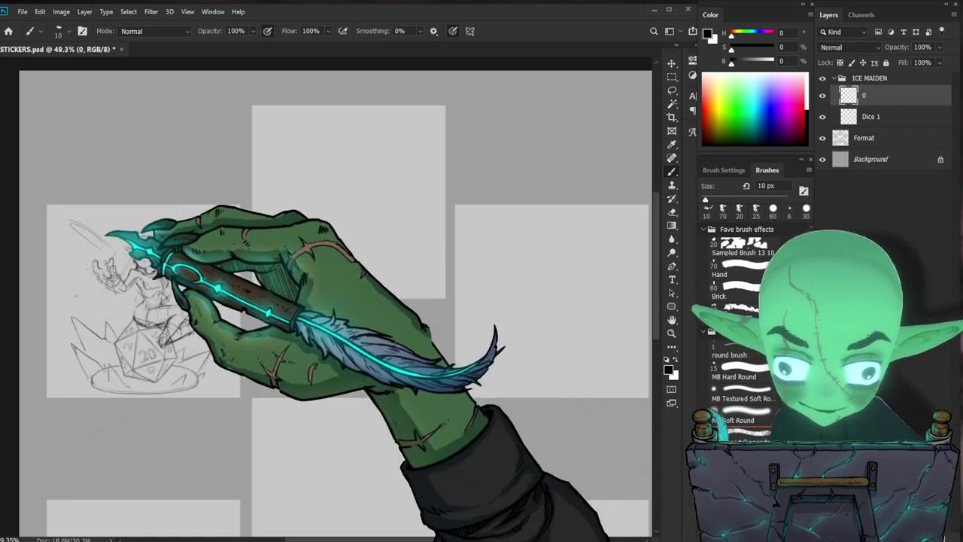
{"action": "mouse_move", "coordinate": [125, 212]}
{"action": "left_mouse_down"}
{"action": "mouse_move", "coordinate": [60, 248]}
{"action": "mouse_move", "coordinate": [106, 292]}
{"action": "mouse_move", "coordinate": [120, 230]}
{"action": "left_mouse_up"}
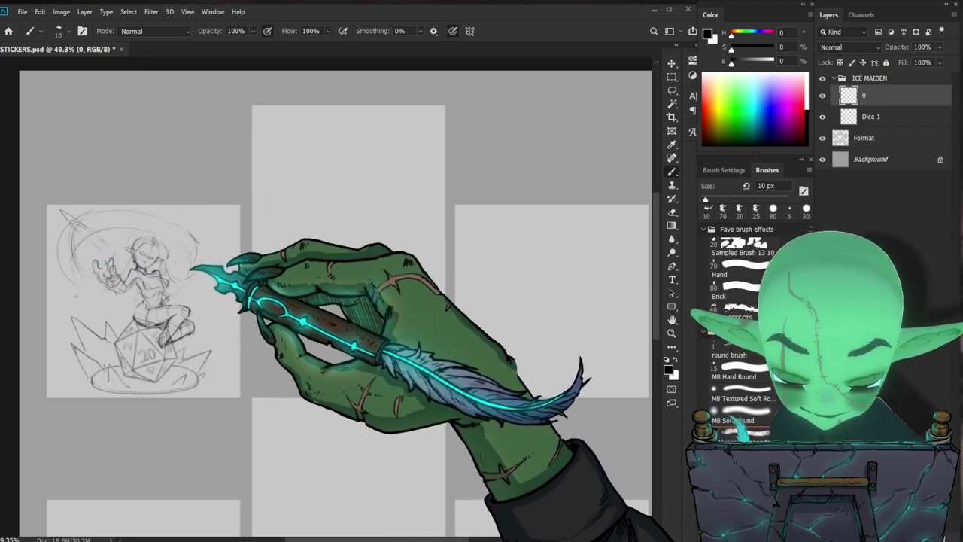
Step: Erase the circular swirl and ice shard behind the figure, and rough in broad wing-like sweeps on layer 0 instead
{"action": "left_click", "coordinate": [734, 269]}
{"action": "left_click", "coordinate": [723, 210]}
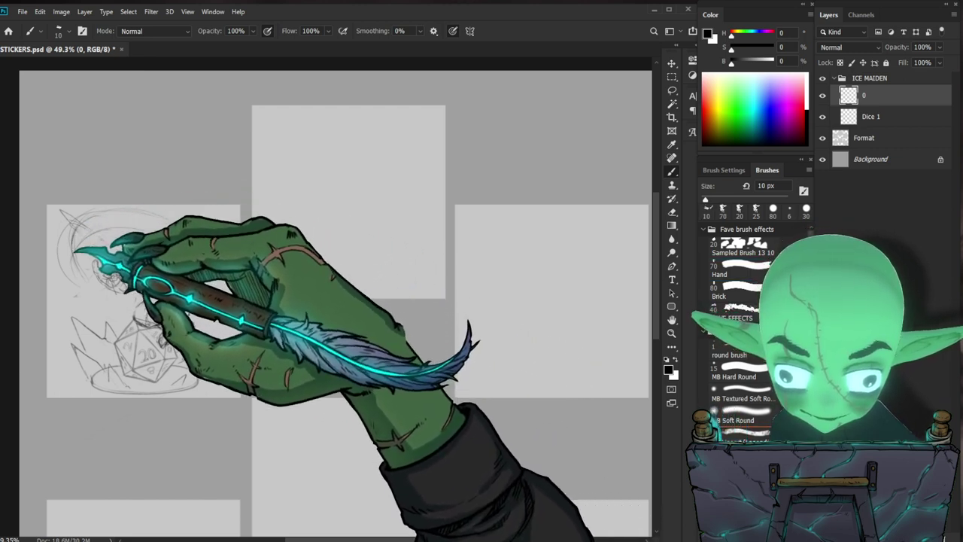
{"action": "left_click", "coordinate": [733, 274]}
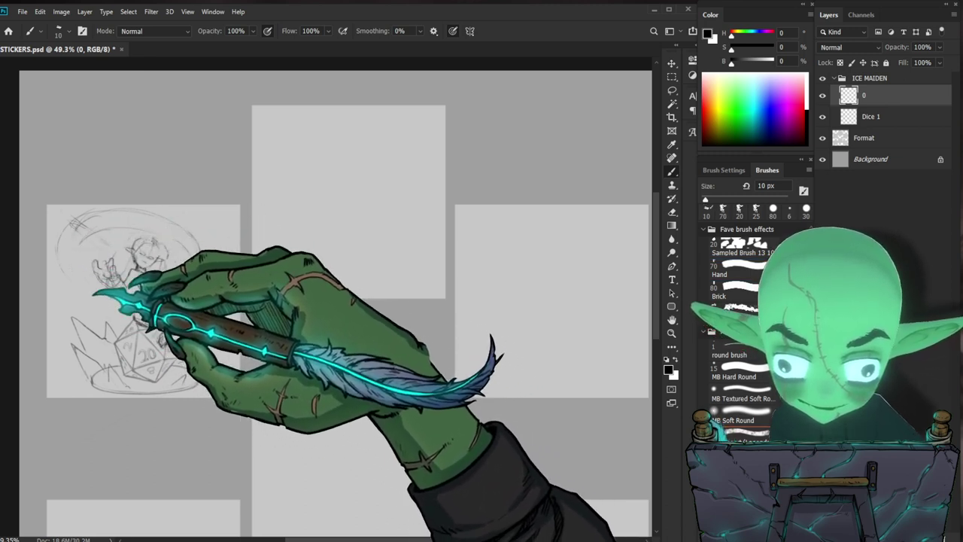
{"action": "key", "text": "e"}
{"action": "mouse_move", "coordinate": [118, 248]}
{"action": "left_mouse_down"}
{"action": "mouse_move", "coordinate": [94, 226]}
{"action": "mouse_move", "coordinate": [105, 212]}
{"action": "left_mouse_up"}
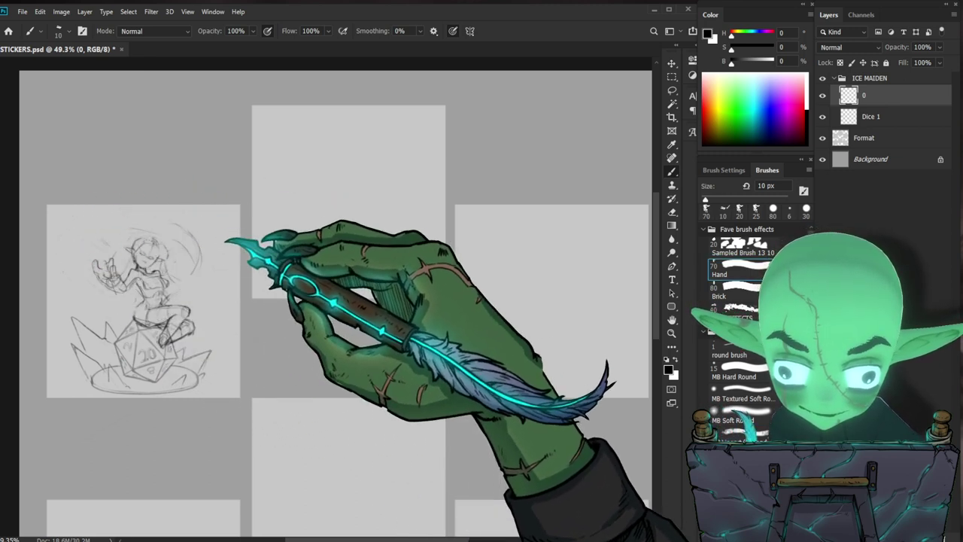
{"action": "left_click_drag", "start_coordinate": [96, 268], "coordinate": [83, 276]}
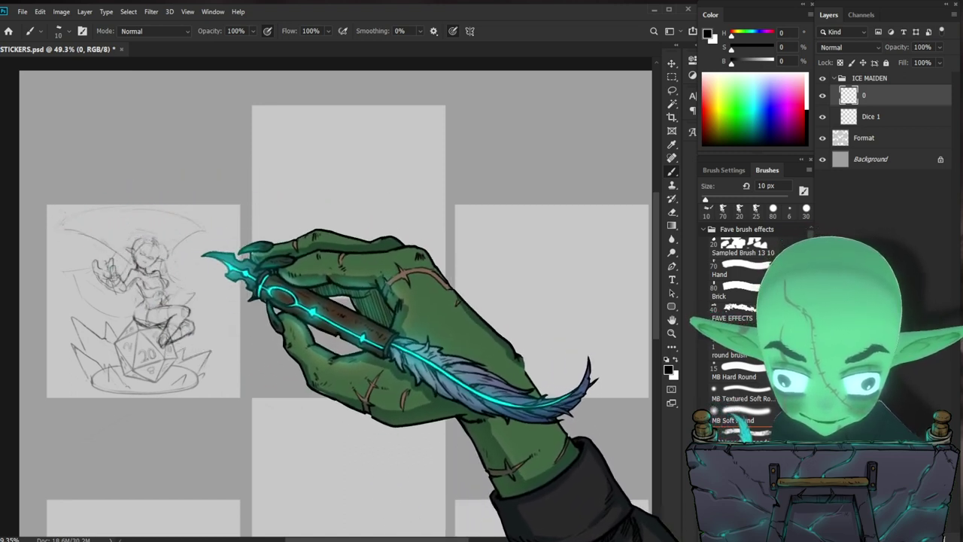
Step: Clean up the sweeps behind the figure, and sketch pointed headpiece shapes and loose hair around her head
{"action": "mouse_move", "coordinate": [172, 209]}
{"action": "left_mouse_down"}
{"action": "mouse_move", "coordinate": [105, 216]}
{"action": "mouse_move", "coordinate": [112, 219]}
{"action": "left_mouse_up"}
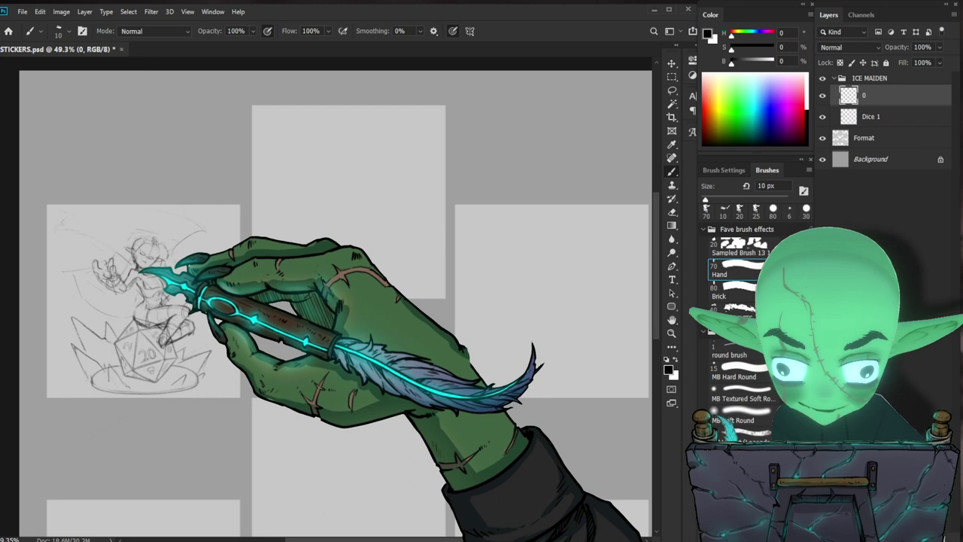
{"action": "left_click_drag", "start_coordinate": [125, 264], "coordinate": [62, 218]}
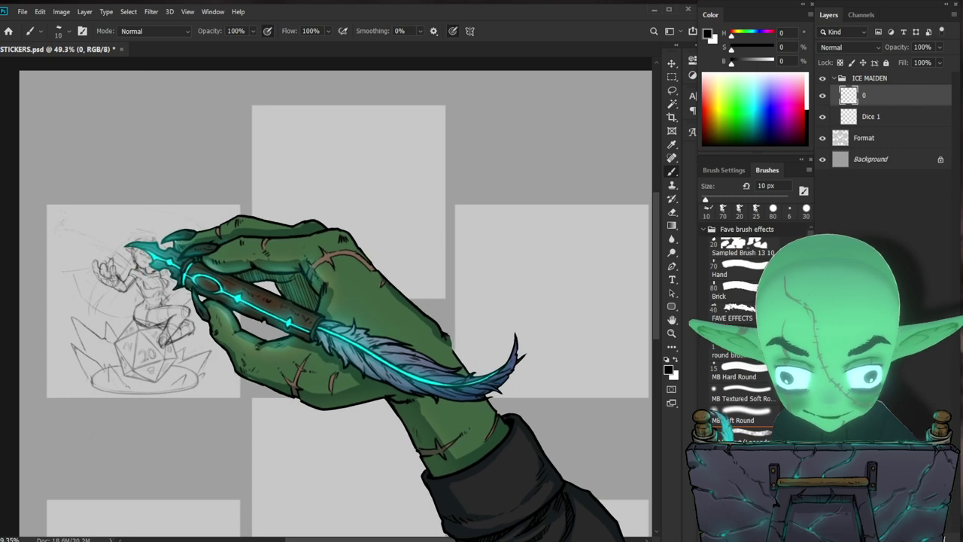
{"action": "left_click", "coordinate": [740, 269]}
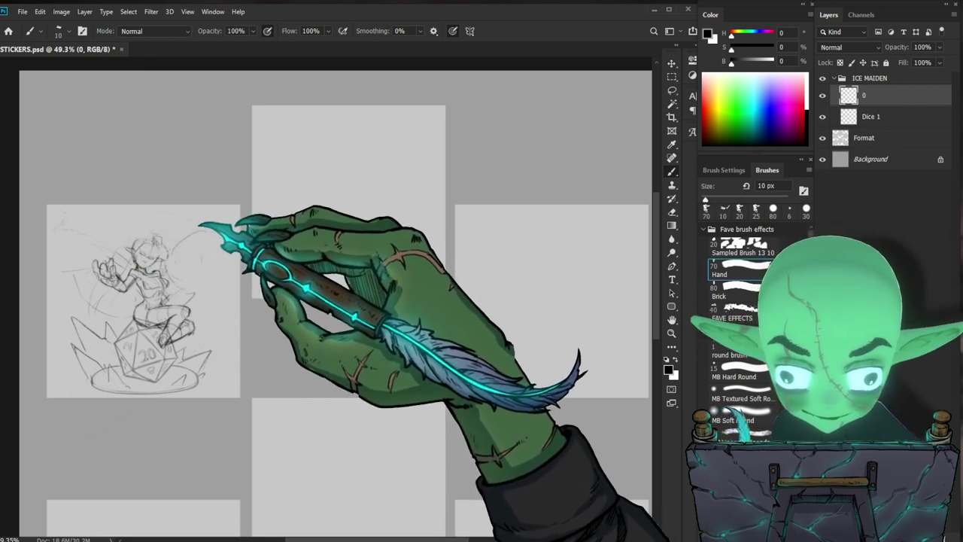
{"action": "left_click_drag", "start_coordinate": [161, 232], "coordinate": [157, 236]}
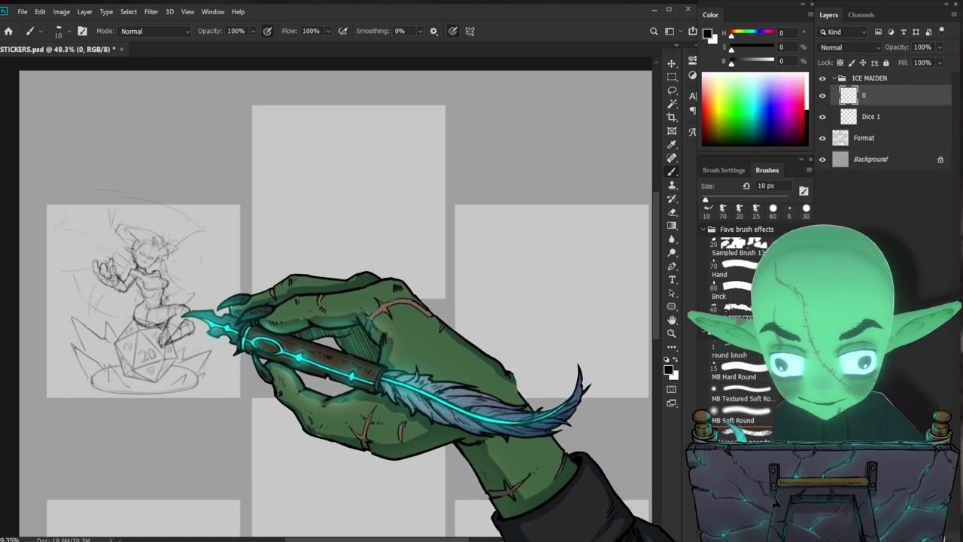
Step: Erase and rework the figure's crossed lower legs and feet over the die
{"action": "left_click", "coordinate": [741, 269]}
{"action": "left_click_drag", "start_coordinate": [187, 315], "coordinate": [187, 305]}
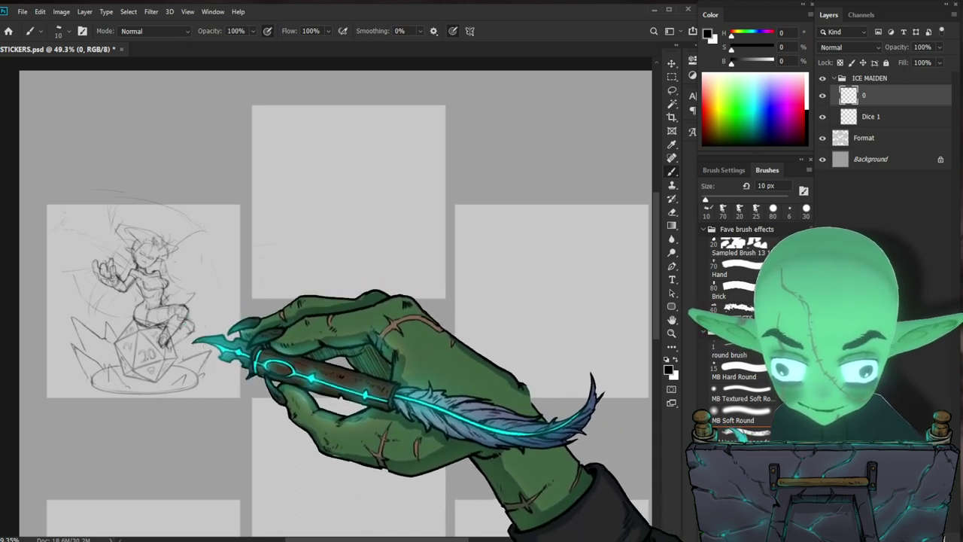
{"action": "left_click", "coordinate": [733, 268]}
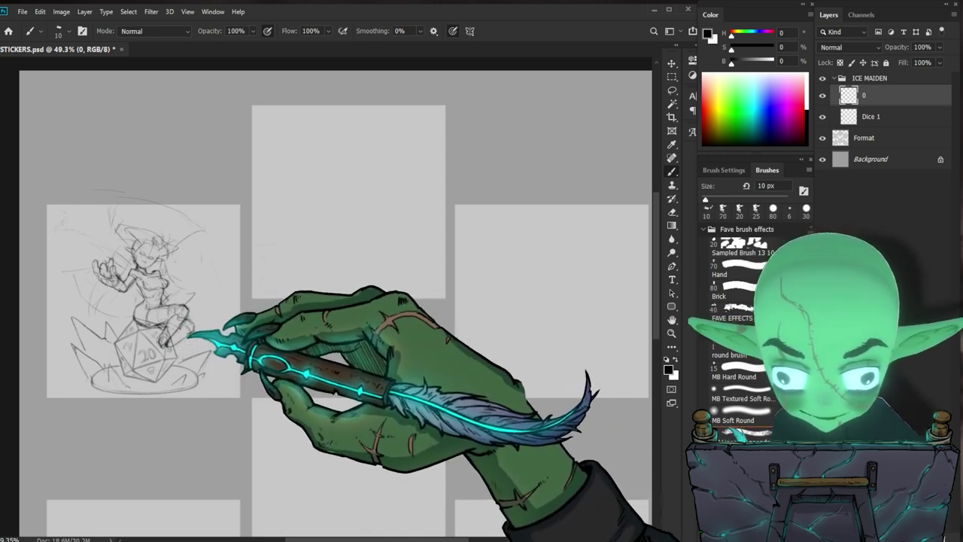
{"action": "left_click_drag", "start_coordinate": [189, 332], "coordinate": [178, 340]}
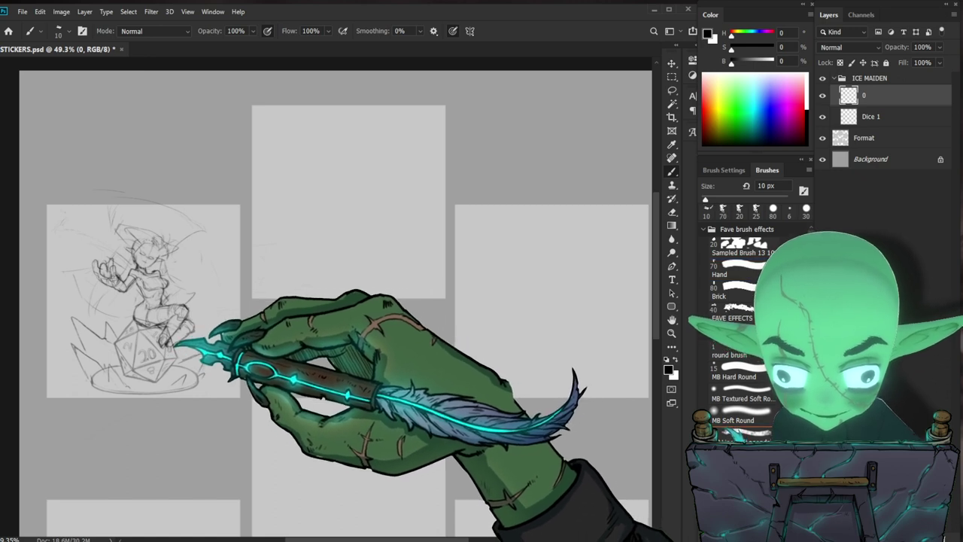
Step: Sketch a pointed, curved tip on the sweep below the raised hand, and erase the stray arcs above it
{"action": "key", "text": "e"}
{"action": "key", "text": "comma"}
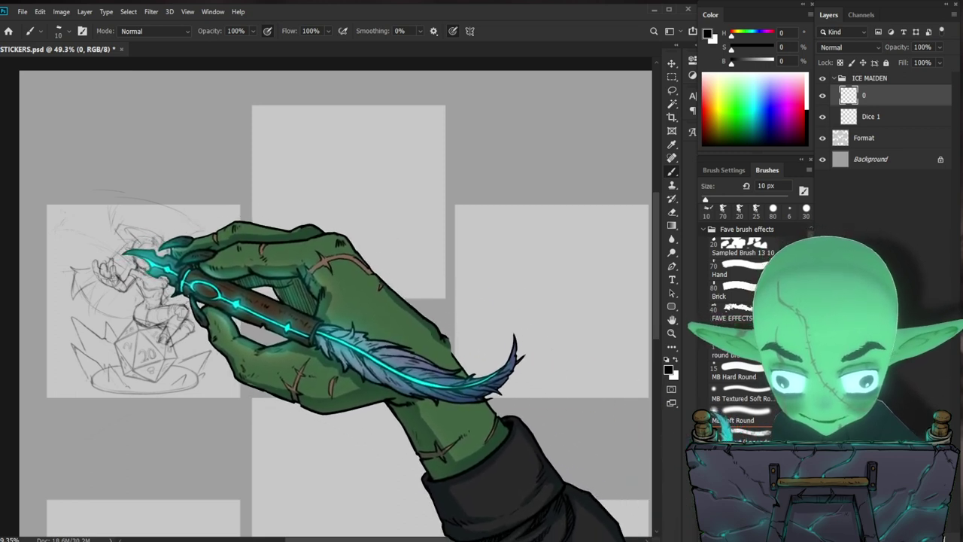
{"action": "key", "text": "e"}
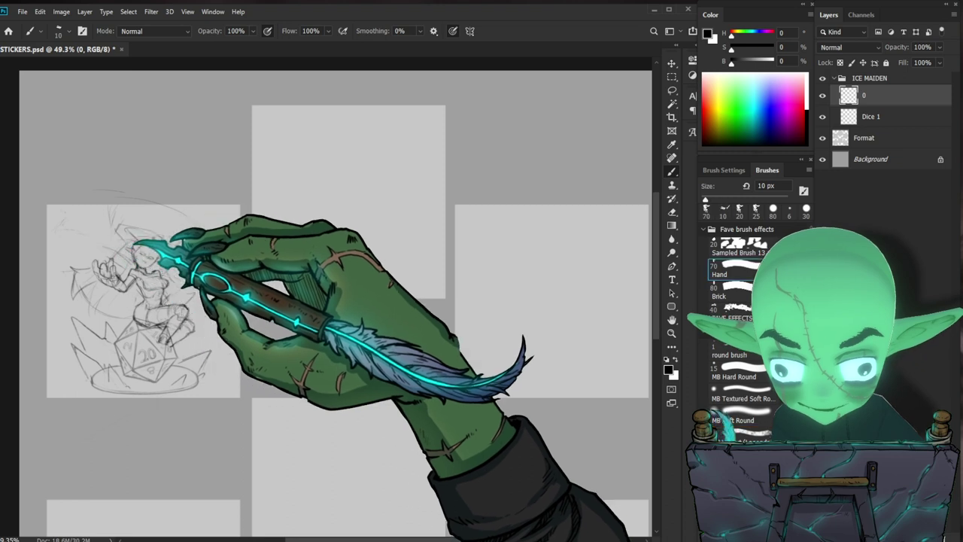
{"action": "mouse_move", "coordinate": [89, 224]}
{"action": "left_mouse_down"}
{"action": "mouse_move", "coordinate": [66, 239]}
{"action": "mouse_move", "coordinate": [64, 255]}
{"action": "left_mouse_up"}
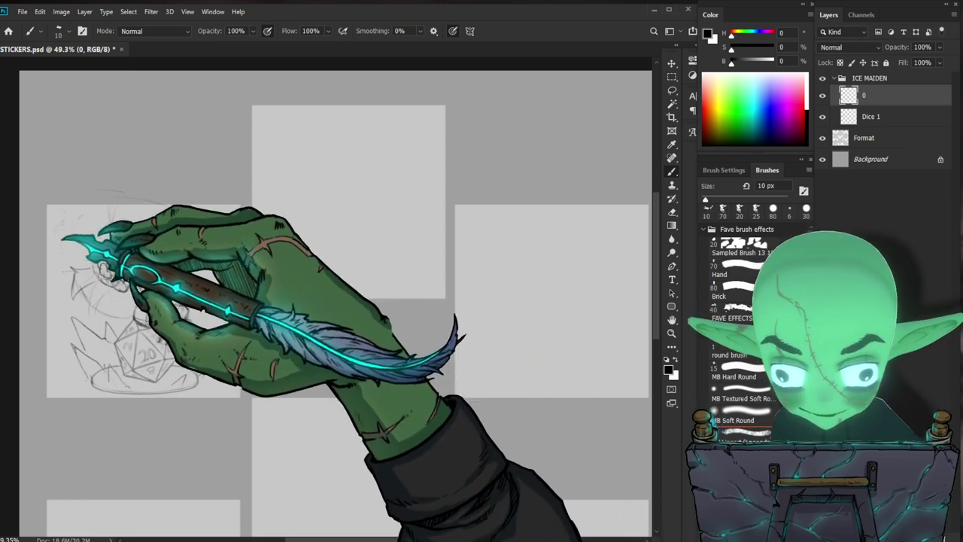
{"action": "key", "text": "e"}
{"action": "key", "text": "comma"}
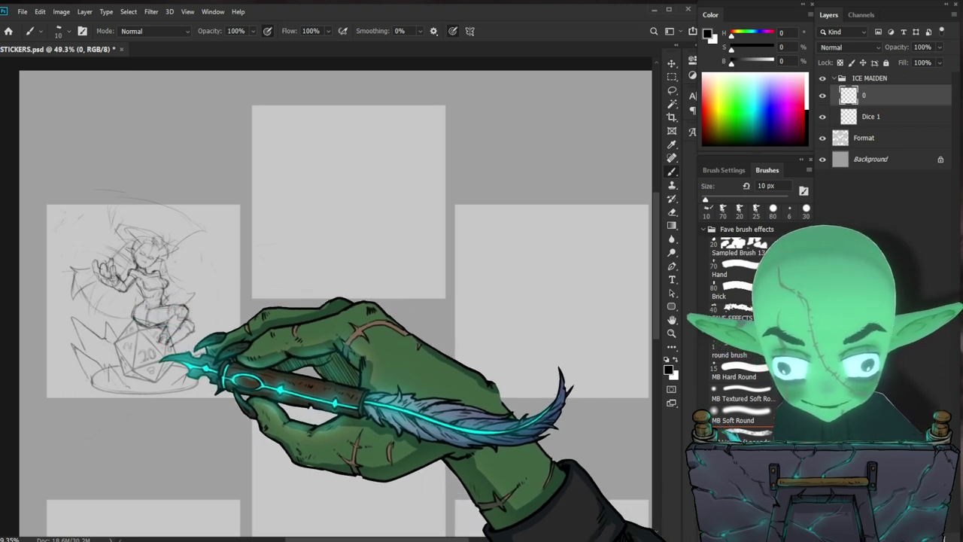
Step: Select the 0 and Dice 1 layers together, move the whole sketch slightly up, and reselect layer 0
{"action": "left_click", "coordinate": [872, 118], "text": "shift"}
{"action": "key", "text": "v"}
{"action": "left_click_drag", "start_coordinate": [191, 400], "coordinate": [190, 393]}
{"action": "left_click", "coordinate": [897, 95]}
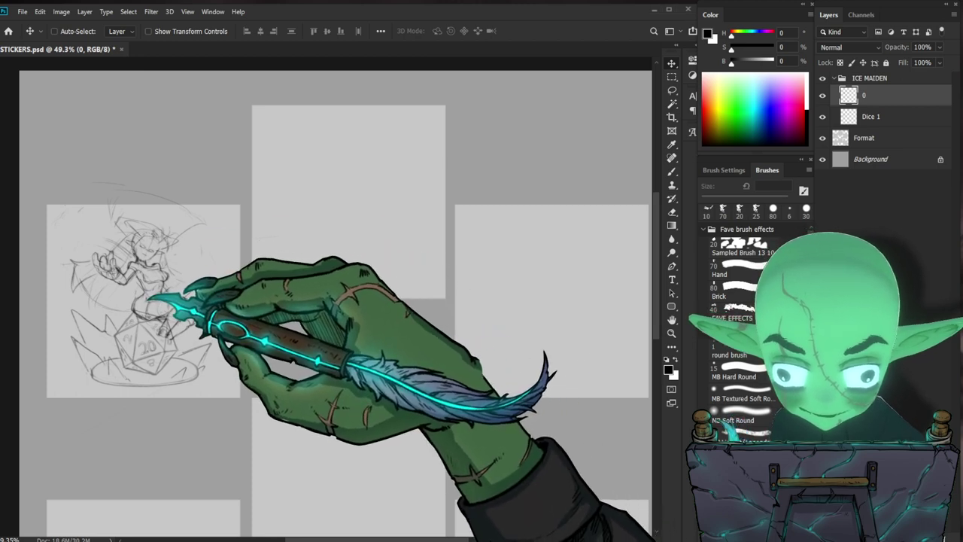
Step: Refine the seated legs and the ragged cloth at the waist, and erase the large arcs above the head
{"action": "key", "text": "b"}
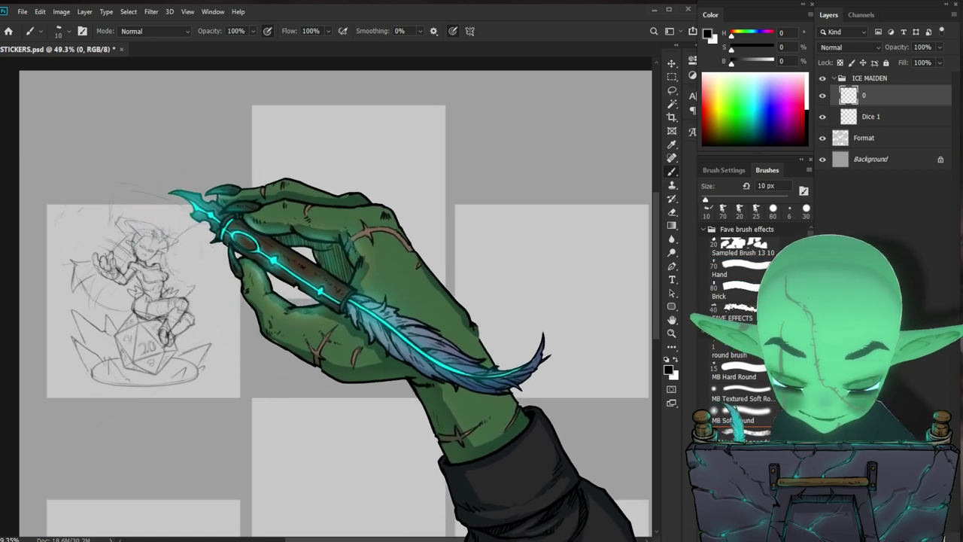
{"action": "left_click", "coordinate": [733, 269]}
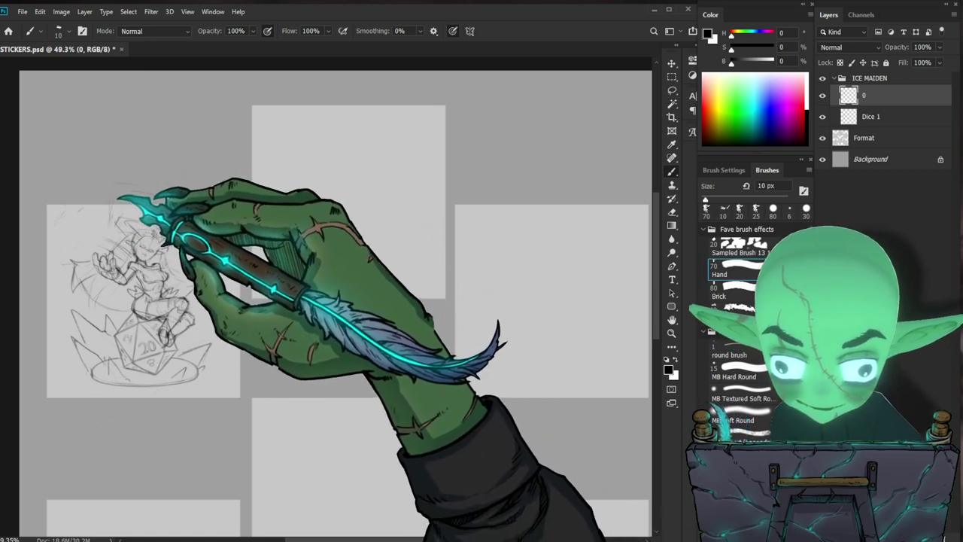
{"action": "key", "text": "comma"}
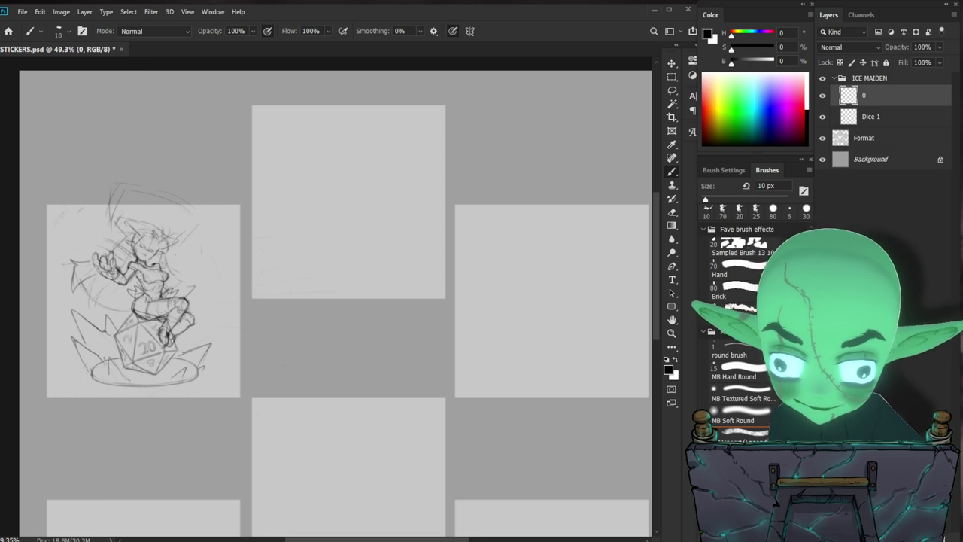
{"action": "mouse_move", "coordinate": [142, 191]}
{"action": "left_mouse_down"}
{"action": "mouse_move", "coordinate": [175, 197]}
{"action": "mouse_move", "coordinate": [164, 215]}
{"action": "mouse_move", "coordinate": [148, 201]}
{"action": "mouse_move", "coordinate": [146, 239]}
{"action": "mouse_move", "coordinate": [120, 215]}
{"action": "mouse_move", "coordinate": [125, 190]}
{"action": "left_mouse_up"}
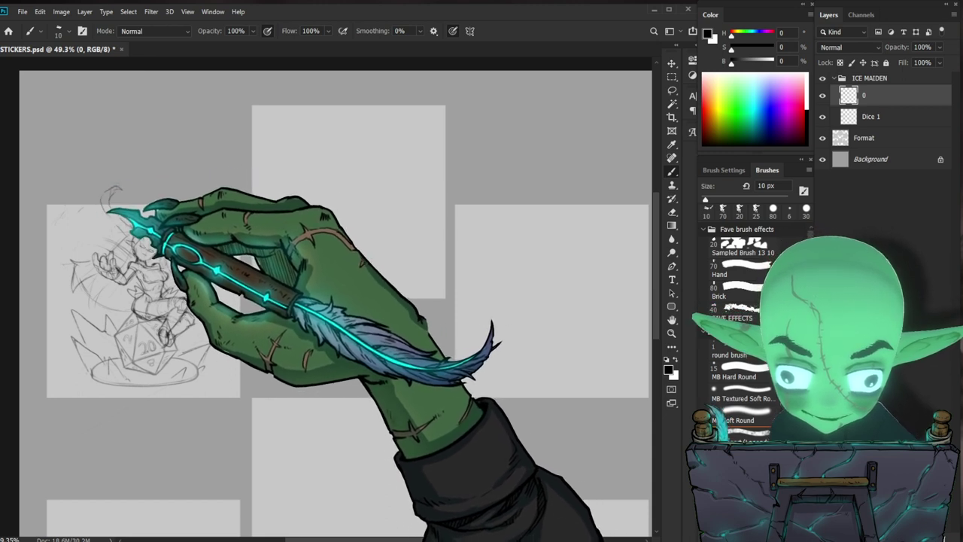
Step: Try large curved antlers with branching tips on both sides of the figure's head, alternating sketching and erasing
{"action": "key", "text": "comma"}
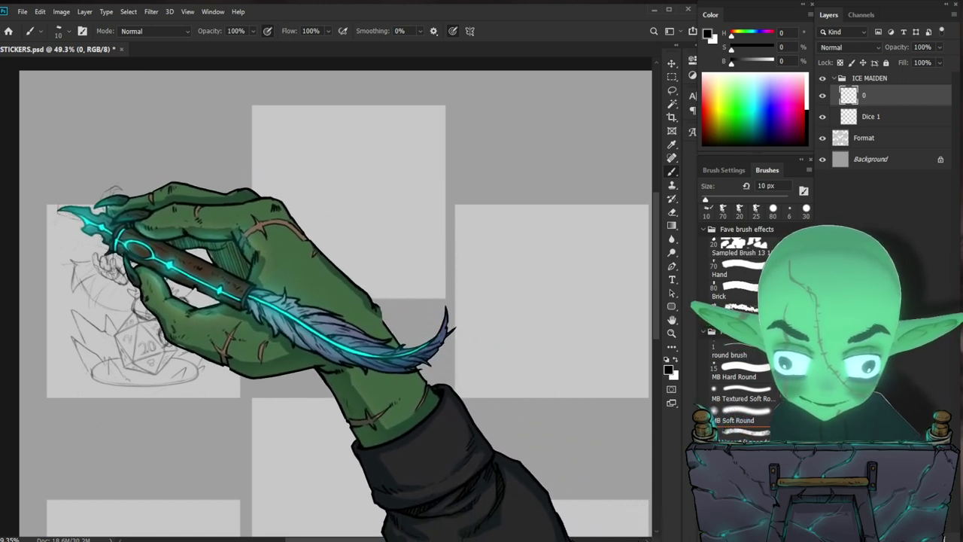
{"action": "key", "text": "period"}
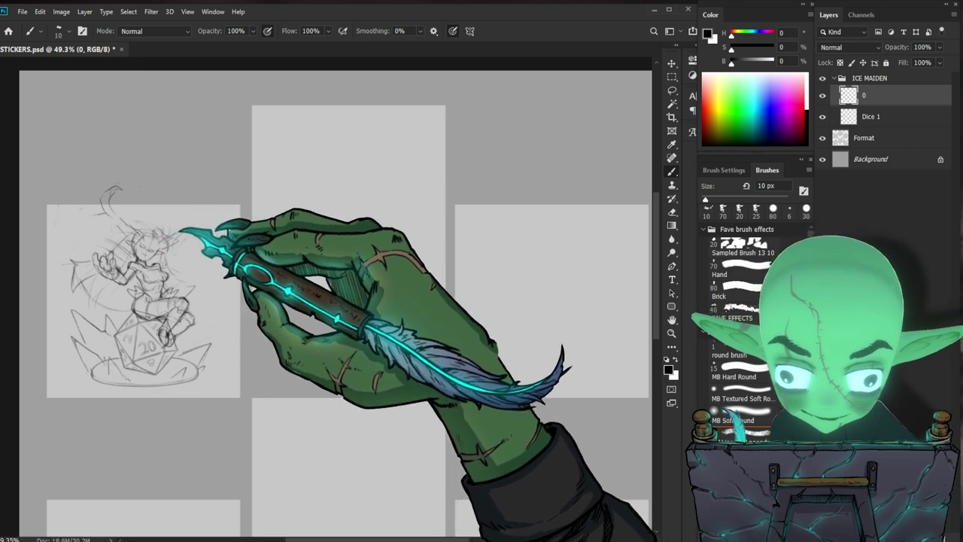
{"action": "key", "text": "comma"}
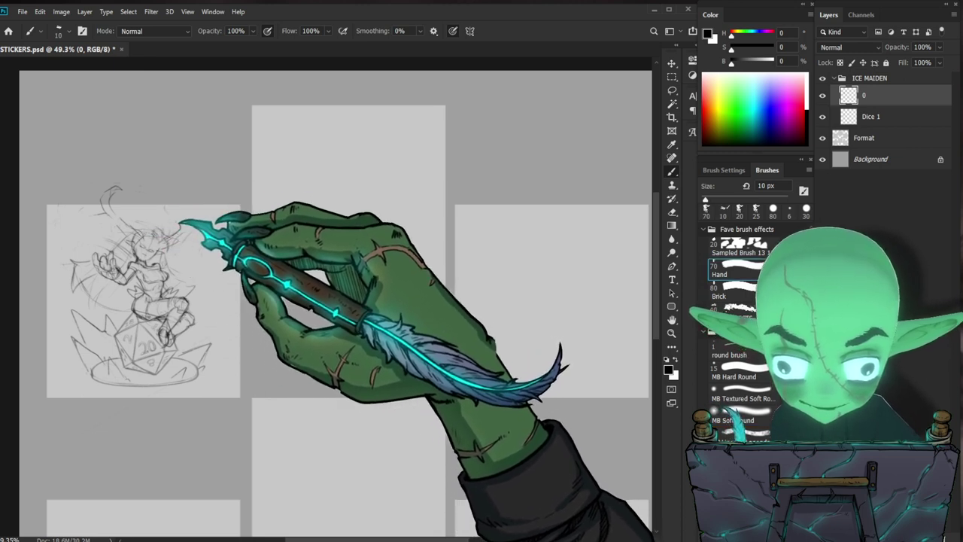
{"action": "key", "text": "period"}
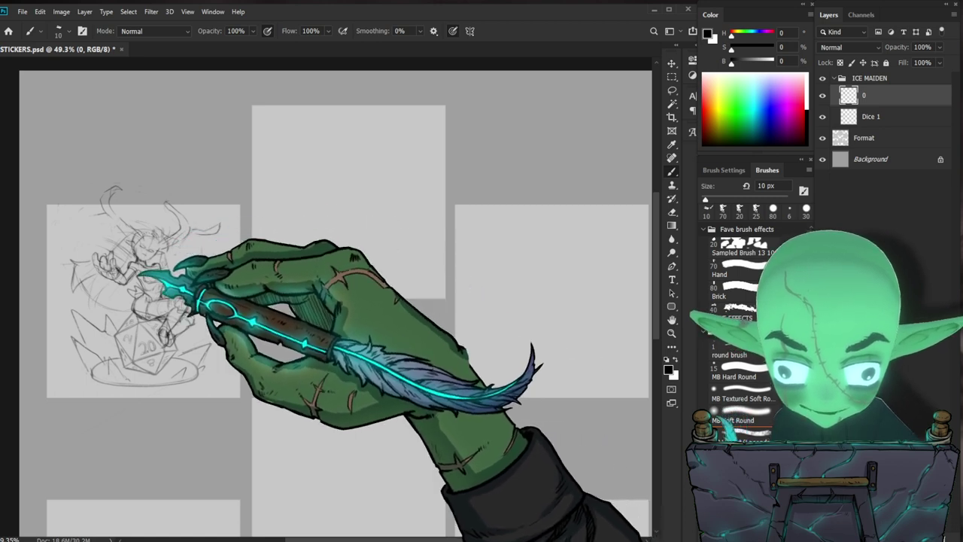
{"action": "key", "text": "comma"}
{"action": "key", "text": "period"}
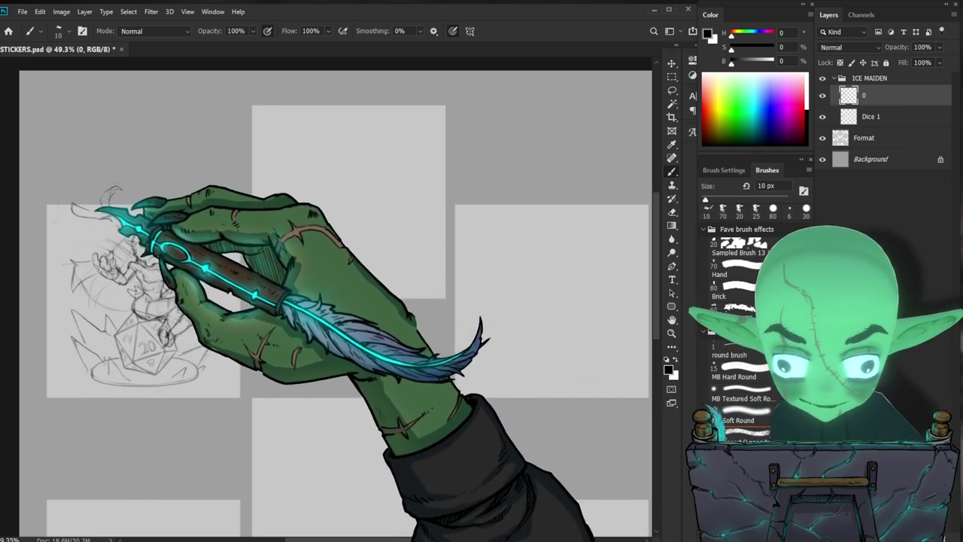
{"action": "key", "text": "comma"}
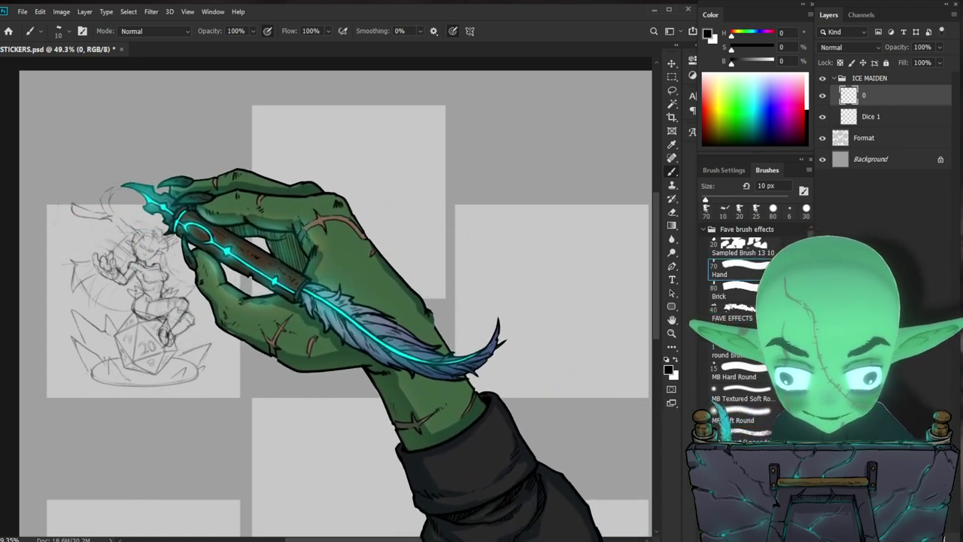
{"action": "key", "text": "period"}
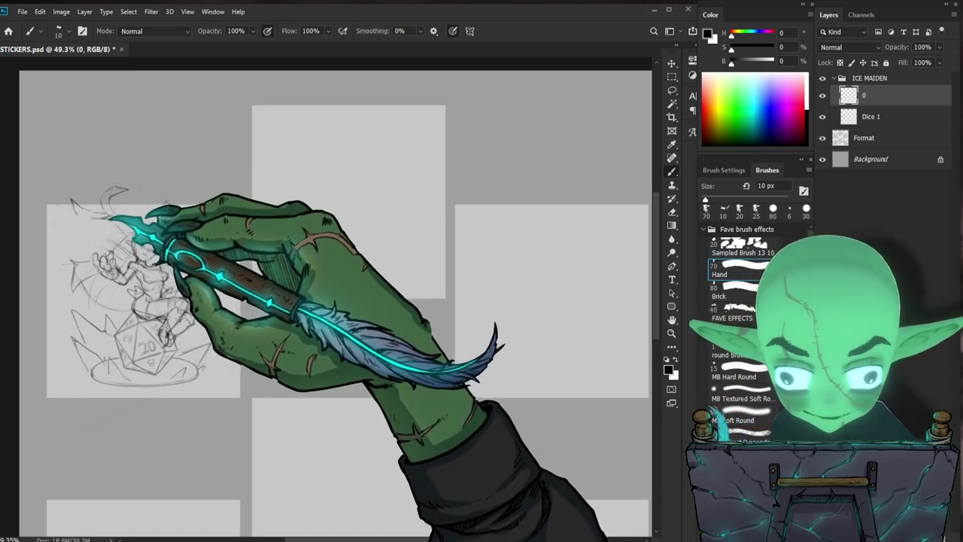
{"action": "key", "text": "comma"}
{"action": "key", "text": "period"}
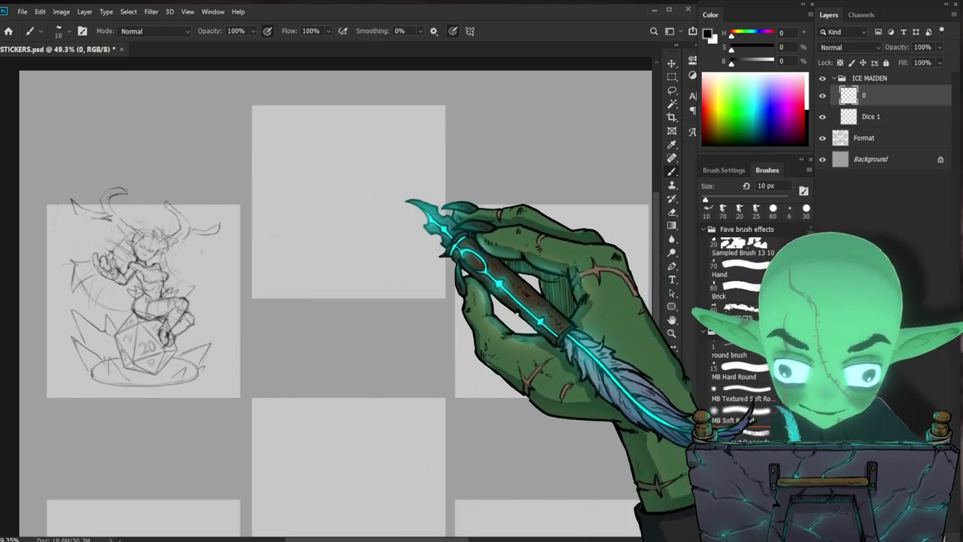
Step: Try a reshaped antler on the far side of the head, with a thicker curve and upward-pointing branches
{"action": "key", "text": "comma"}
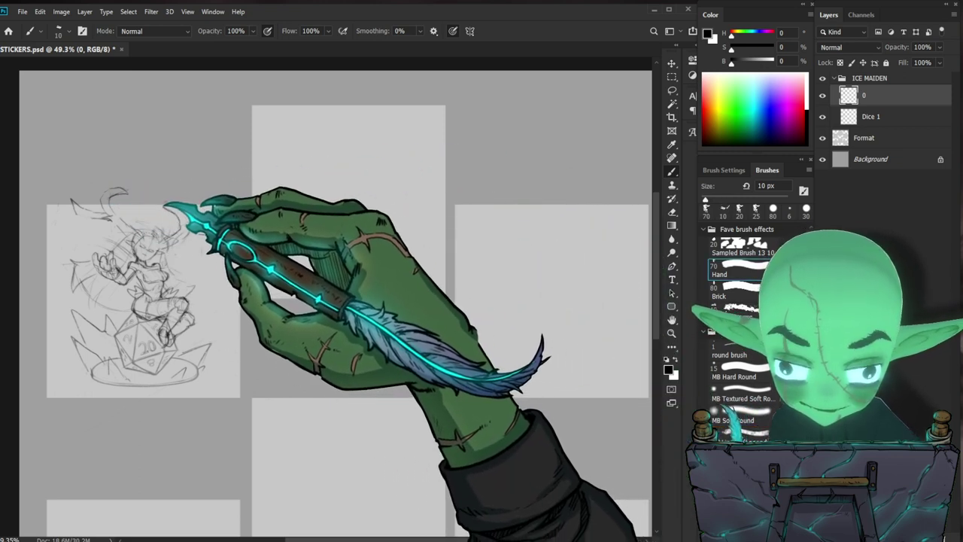
{"action": "key", "text": "period"}
{"action": "key", "text": "comma"}
{"action": "key", "text": "period"}
{"action": "key", "text": "comma"}
{"action": "key", "text": "period"}
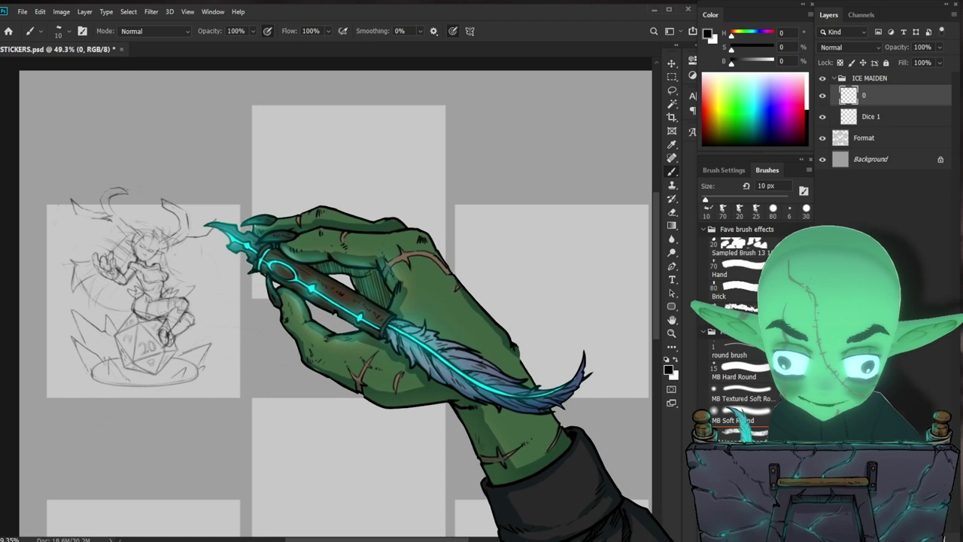
{"action": "key", "text": "period"}
{"action": "key", "text": "comma"}
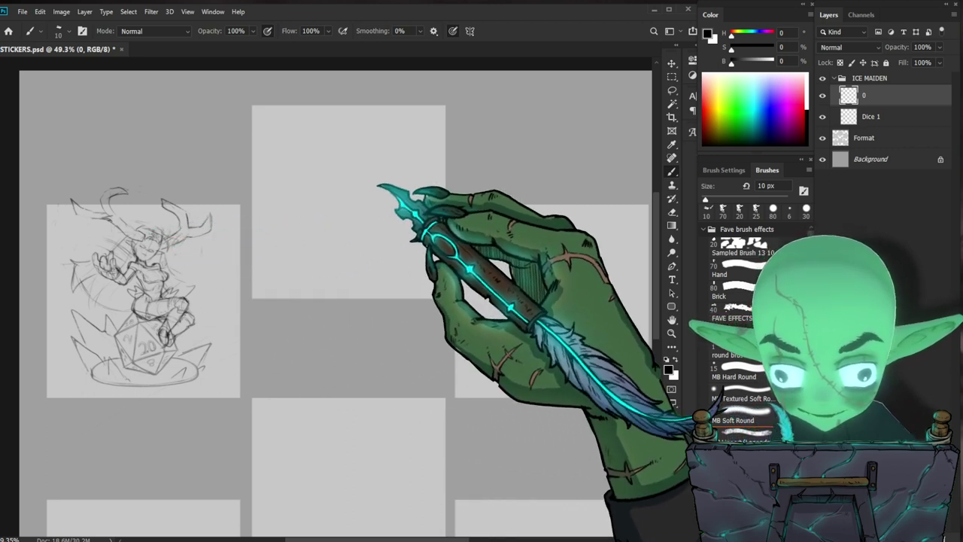
Step: Erase both antlers and sketch a crown of sharp, upright ice spikes around the top of the figure's head
{"action": "mouse_move", "coordinate": [146, 213]}
{"action": "left_mouse_down"}
{"action": "mouse_move", "coordinate": [73, 215]}
{"action": "mouse_move", "coordinate": [123, 203]}
{"action": "left_mouse_up"}
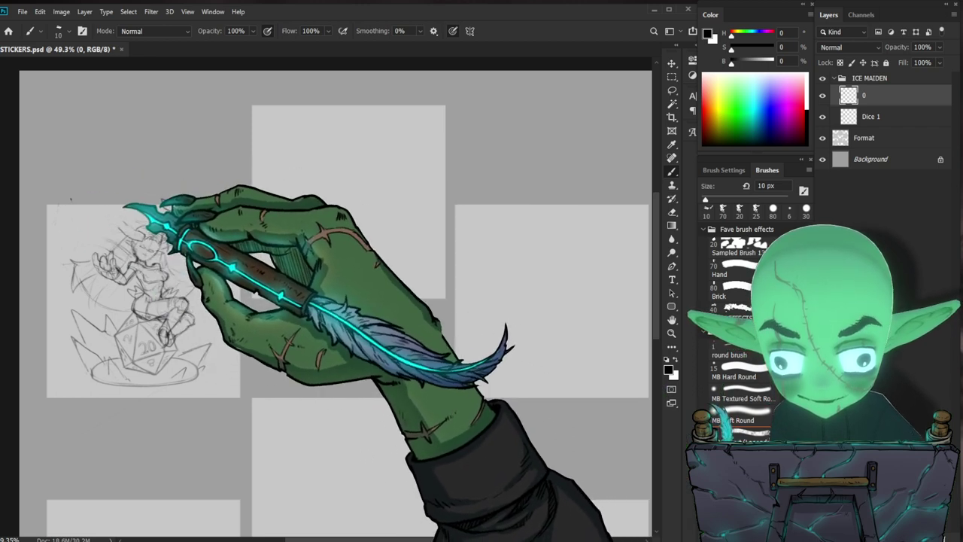
{"action": "mouse_move", "coordinate": [145, 238]}
{"action": "left_mouse_down"}
{"action": "mouse_move", "coordinate": [141, 224]}
{"action": "mouse_move", "coordinate": [116, 215]}
{"action": "left_mouse_up"}
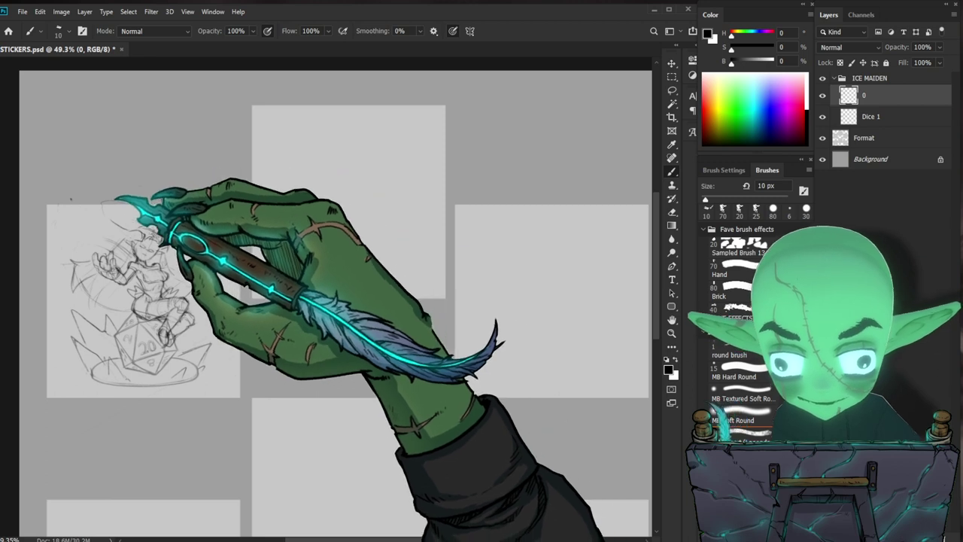
{"action": "mouse_move", "coordinate": [149, 236]}
{"action": "left_mouse_down"}
{"action": "mouse_move", "coordinate": [160, 223]}
{"action": "mouse_move", "coordinate": [137, 238]}
{"action": "left_mouse_up"}
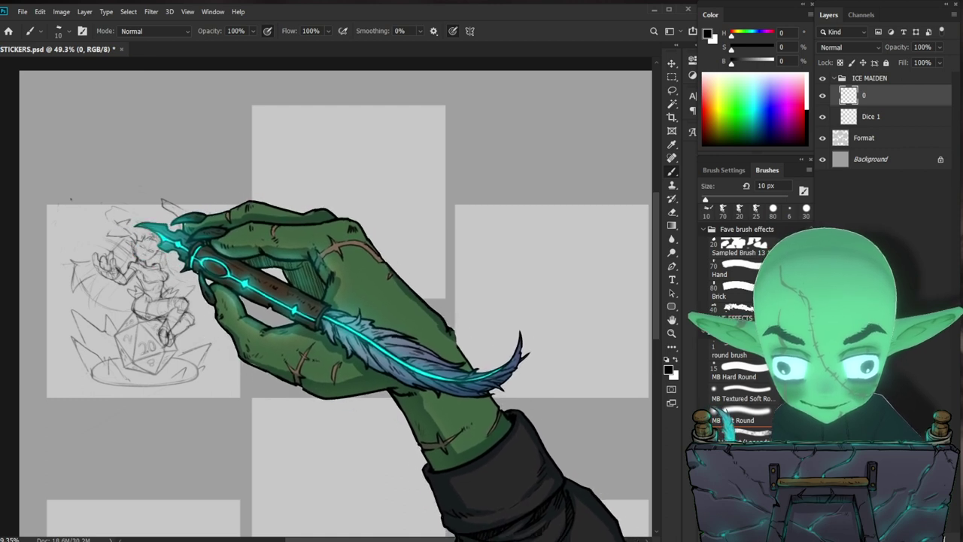
{"action": "mouse_move", "coordinate": [121, 207]}
{"action": "left_mouse_down"}
{"action": "mouse_move", "coordinate": [96, 224]}
{"action": "mouse_move", "coordinate": [119, 233]}
{"action": "left_mouse_up"}
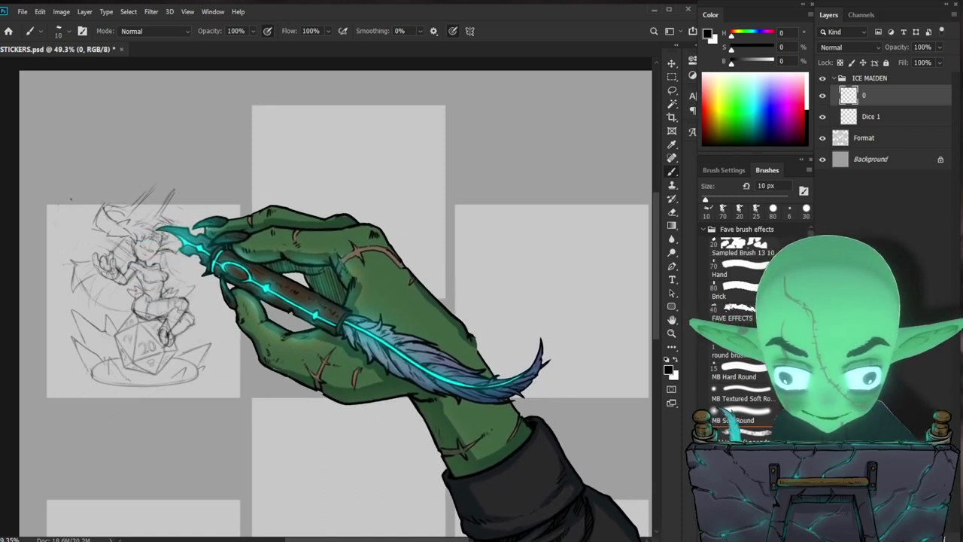
Step: Refine the tall, upright ice spikes on the far side of the headpiece, alternating sketching and erasing
{"action": "left_click", "coordinate": [734, 268]}
{"action": "left_click", "coordinate": [722, 211]}
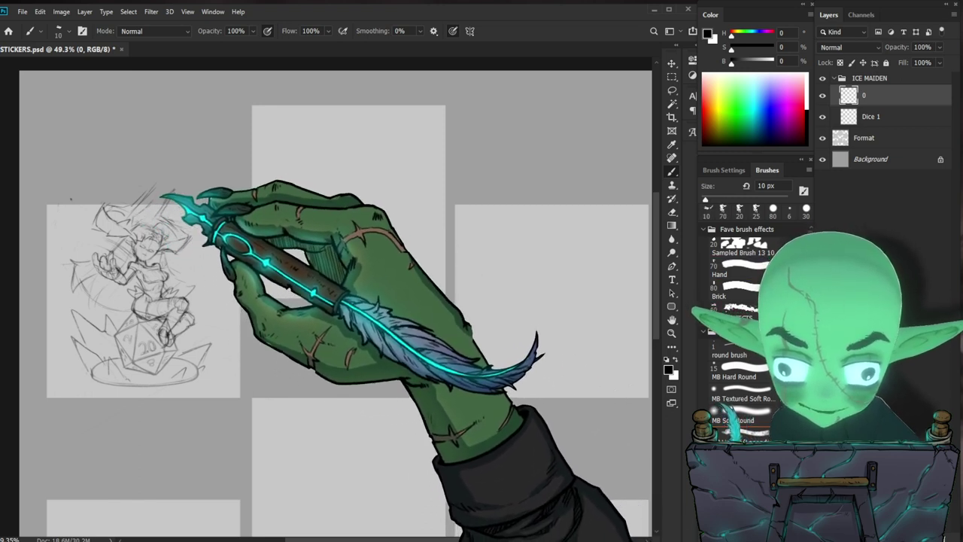
{"action": "key", "text": "period"}
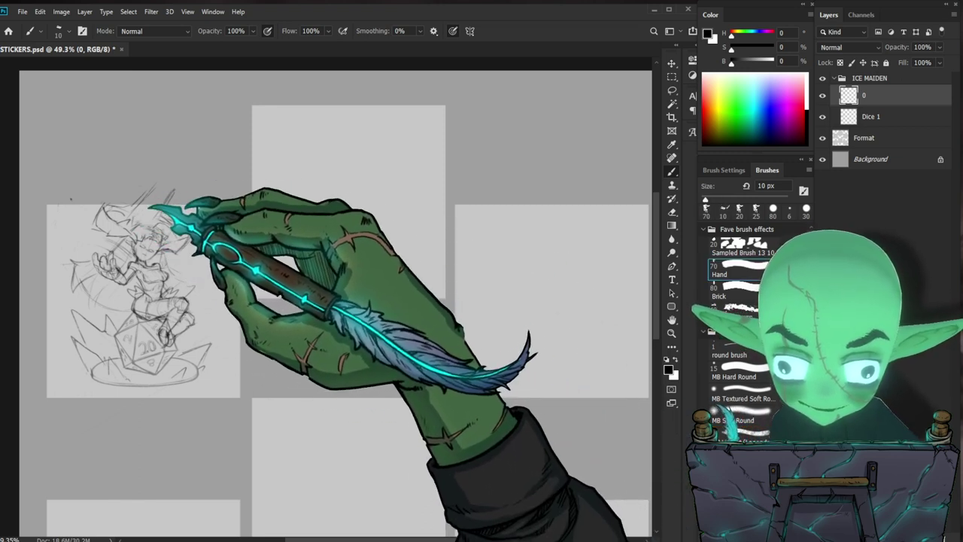
{"action": "key", "text": "comma"}
{"action": "key", "text": "period"}
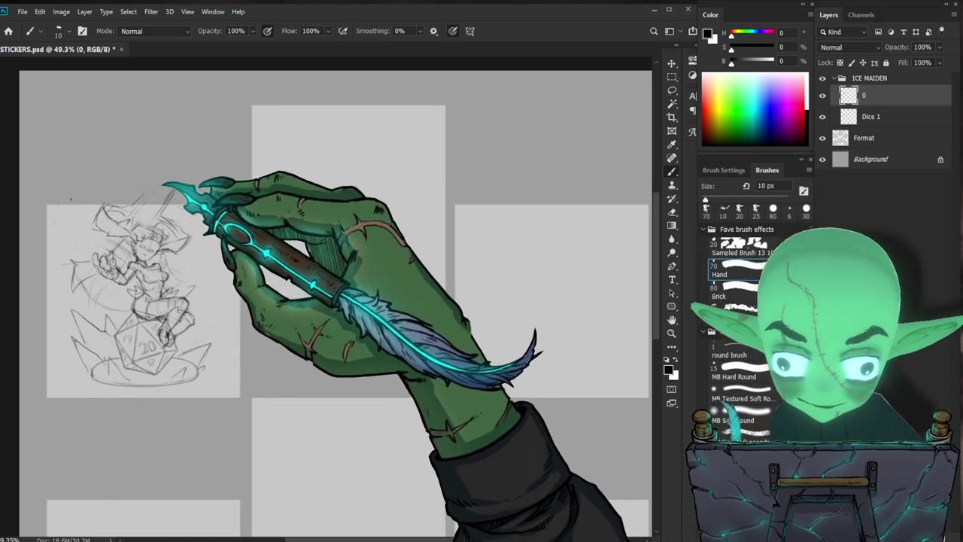
{"action": "key", "text": "comma"}
{"action": "key", "text": "period"}
{"action": "key", "text": "comma"}
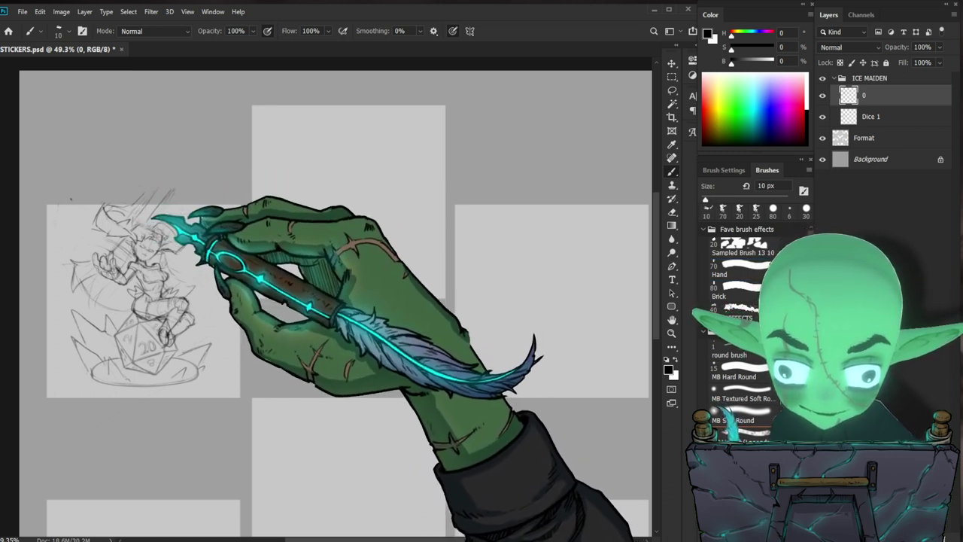
Step: Clean up the lines around the head and sketch long, flowing strands sweeping outward on both sides of the figure
{"action": "key", "text": "period"}
{"action": "key", "text": "comma"}
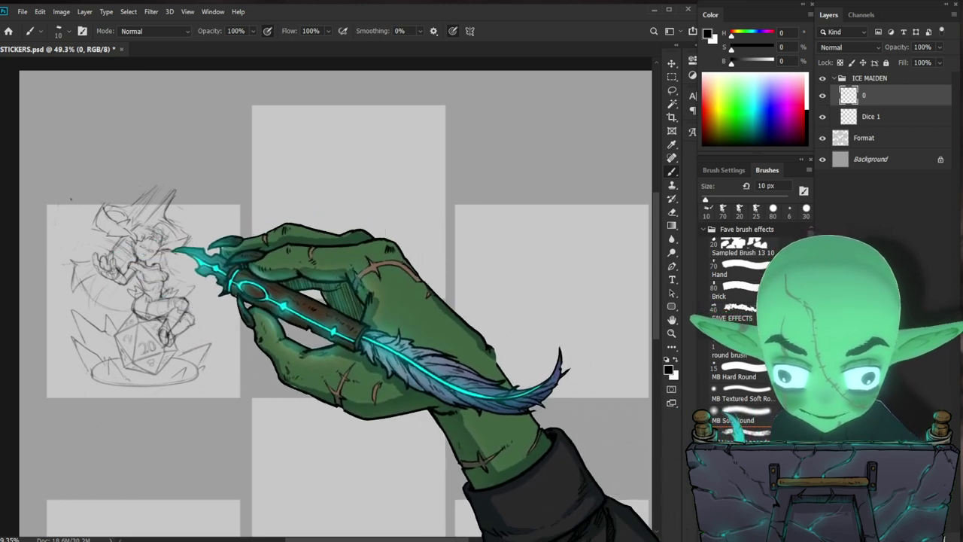
{"action": "key", "text": "e"}
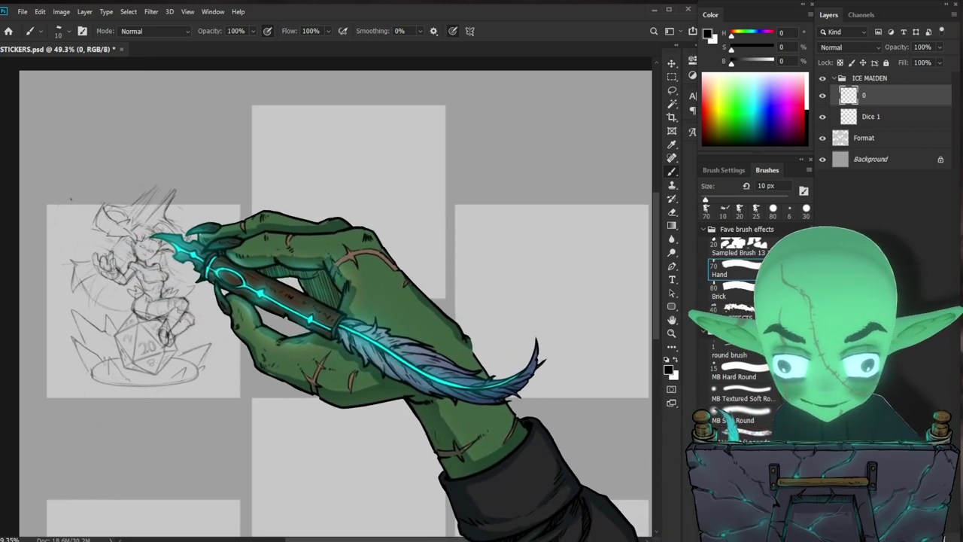
{"action": "key", "text": "comma"}
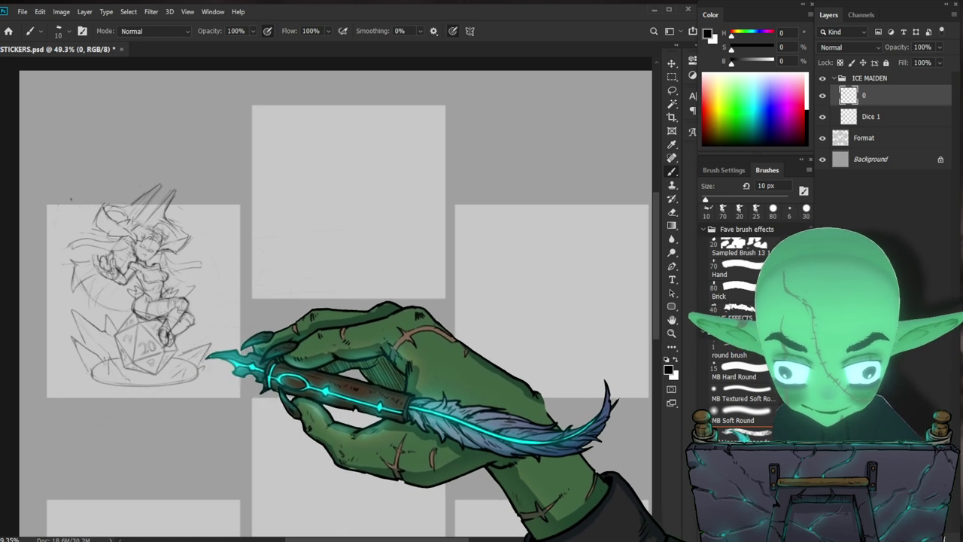
Step: Lock the transparent pixels of the Dice 1 layer and recolour its lines dark blue (H 225, S 100, B 42)
{"action": "left_click", "coordinate": [741, 269]}
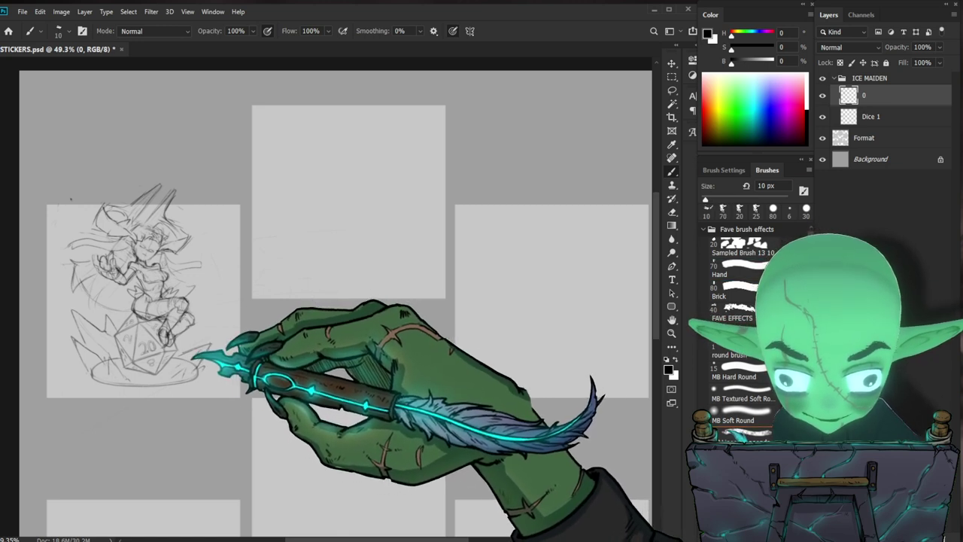
{"action": "left_click", "coordinate": [881, 116]}
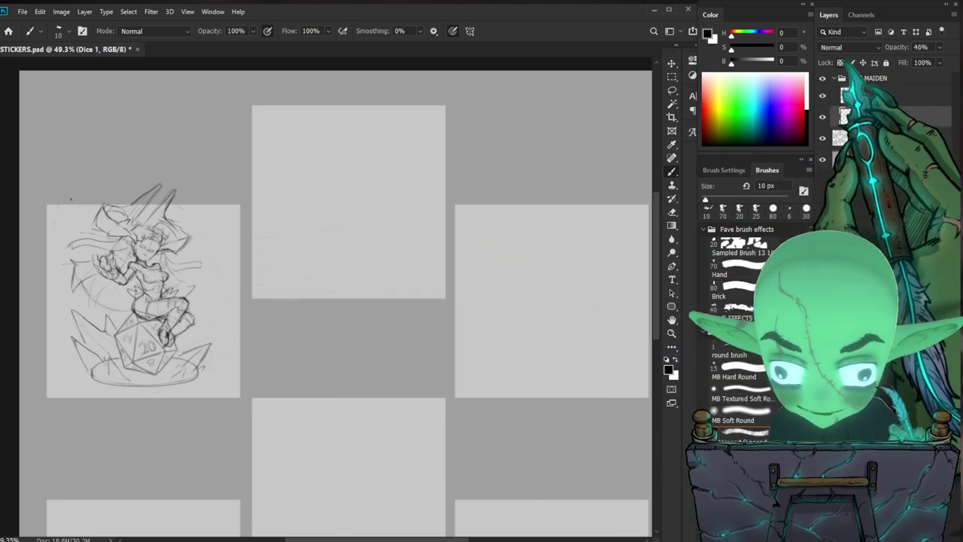
{"action": "left_click", "coordinate": [841, 63]}
{"action": "mouse_move", "coordinate": [779, 117]}
{"action": "left_mouse_down"}
{"action": "mouse_move", "coordinate": [791, 121]}
{"action": "mouse_move", "coordinate": [769, 129]}
{"action": "left_mouse_up"}
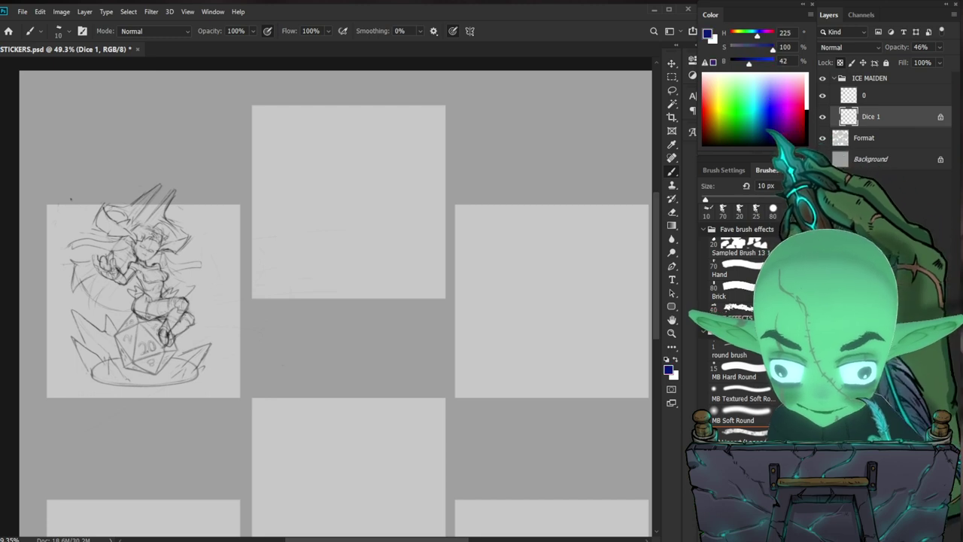
{"action": "key", "text": "x"}
{"action": "key", "text": "ctrl+BackSpace"}
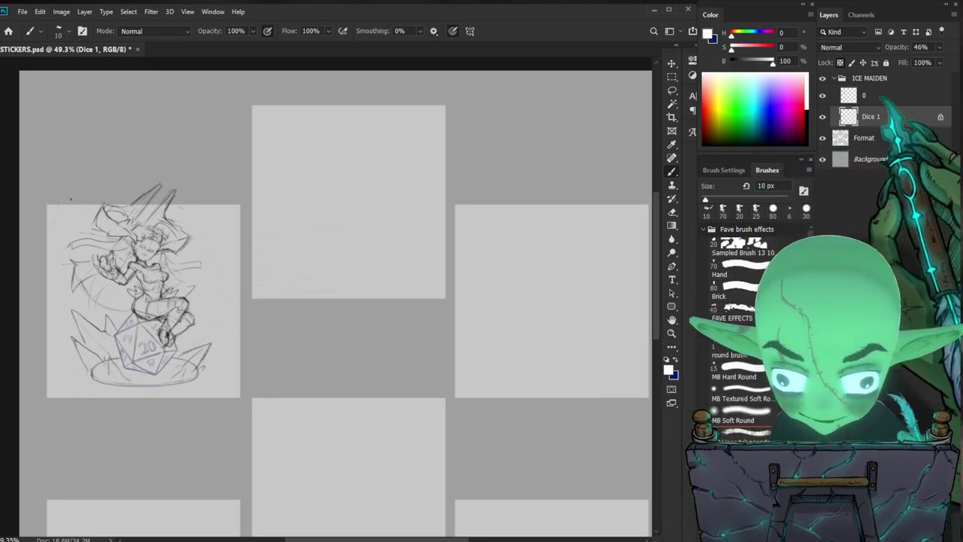
Step: Make layer 0 active with black as the colour and erase rough lines around the figure's raised hand using a smaller eraser
{"action": "left_click", "coordinate": [875, 96]}
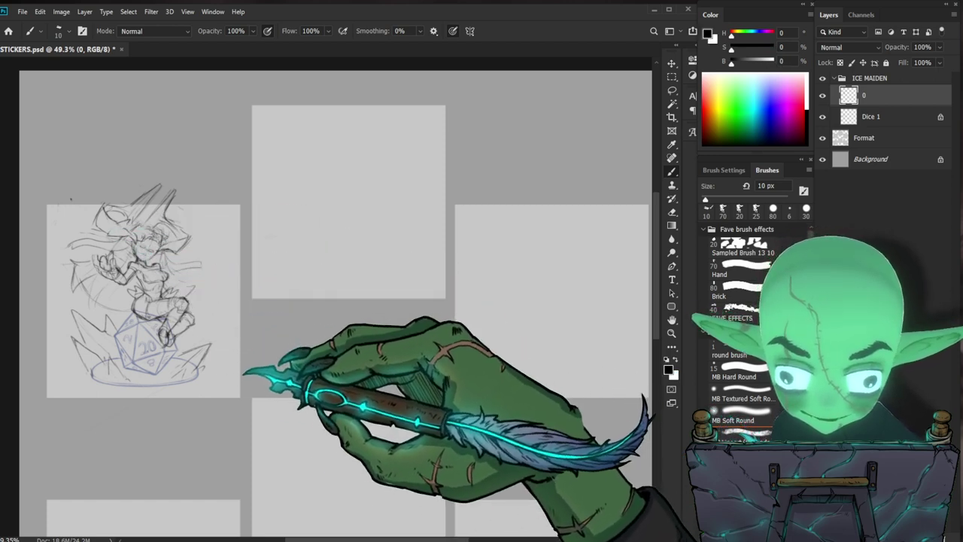
{"action": "key", "text": "x"}
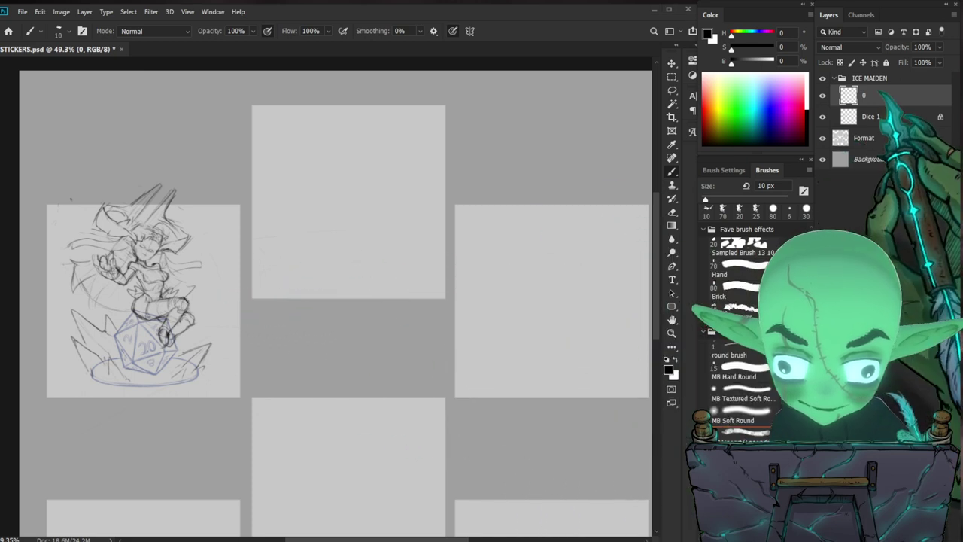
{"action": "key", "text": "z"}
{"action": "mouse_move", "coordinate": [272, 354]}
{"action": "left_mouse_down"}
{"action": "mouse_move", "coordinate": [262, 361]}
{"action": "mouse_move", "coordinate": [272, 355]}
{"action": "left_mouse_up"}
{"action": "left_click_drag", "start_coordinate": [130, 272], "coordinate": [136, 273]}
{"action": "key", "text": "e"}
{"action": "key", "text": "["}
{"action": "key", "text": "["}
{"action": "key", "text": "["}
{"action": "key", "text": "["}
{"action": "key", "text": "["}
{"action": "key", "text": "["}
{"action": "key", "text": "["}
{"action": "key", "text": "["}
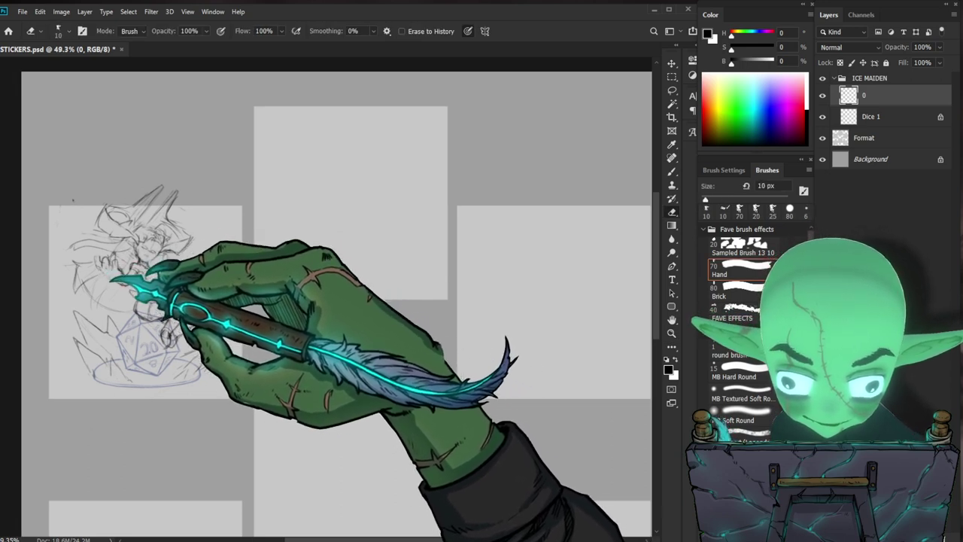
Step: Redraw the figure's raised hand, arm and horn outlines, and check the sketch with the Format layer briefly hidden
{"action": "key", "text": "b"}
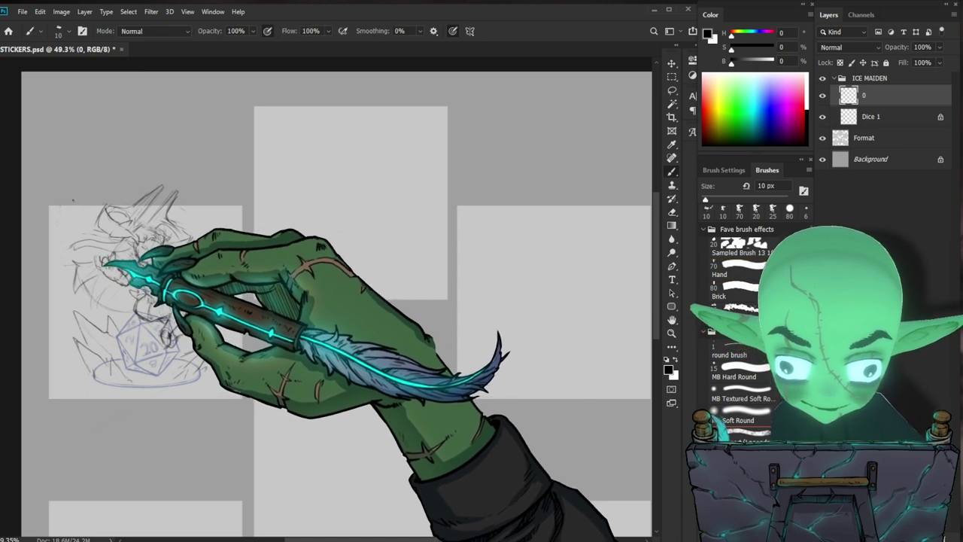
{"action": "key", "text": "e"}
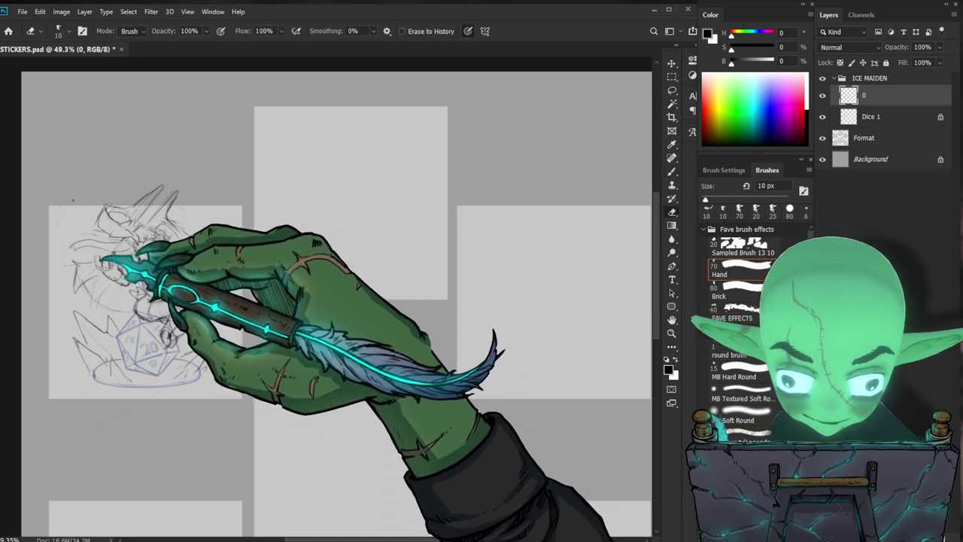
{"action": "key", "text": "b"}
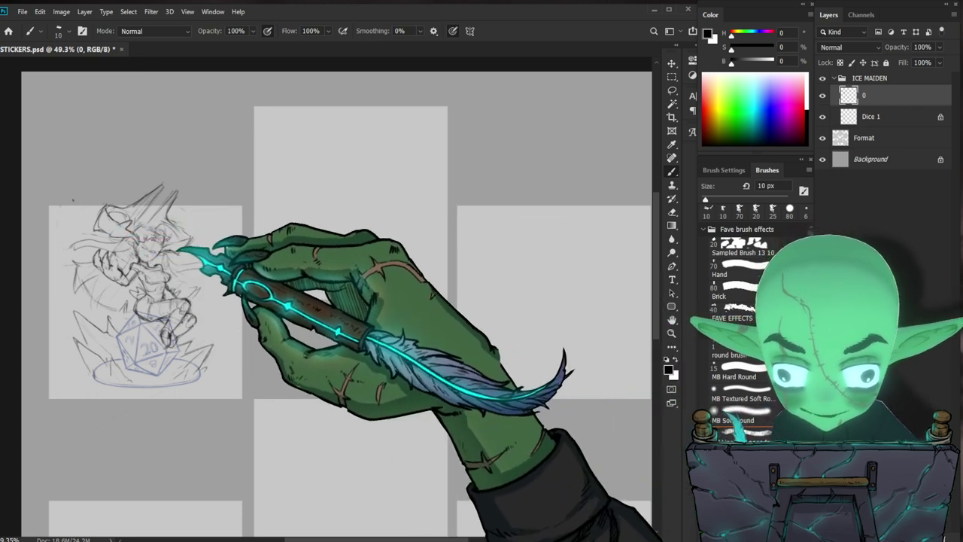
{"action": "left_click_drag", "start_coordinate": [188, 242], "coordinate": [185, 239]}
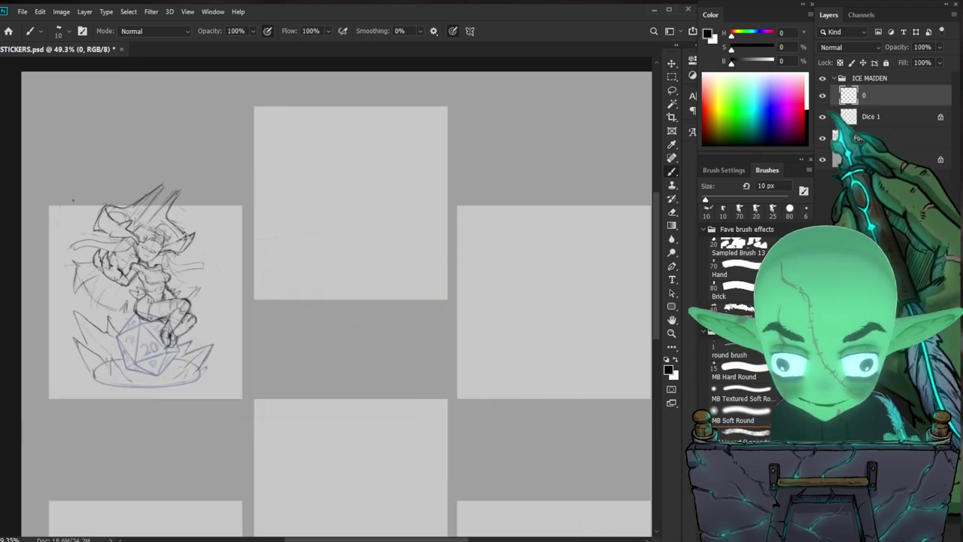
{"action": "left_click", "coordinate": [822, 138]}
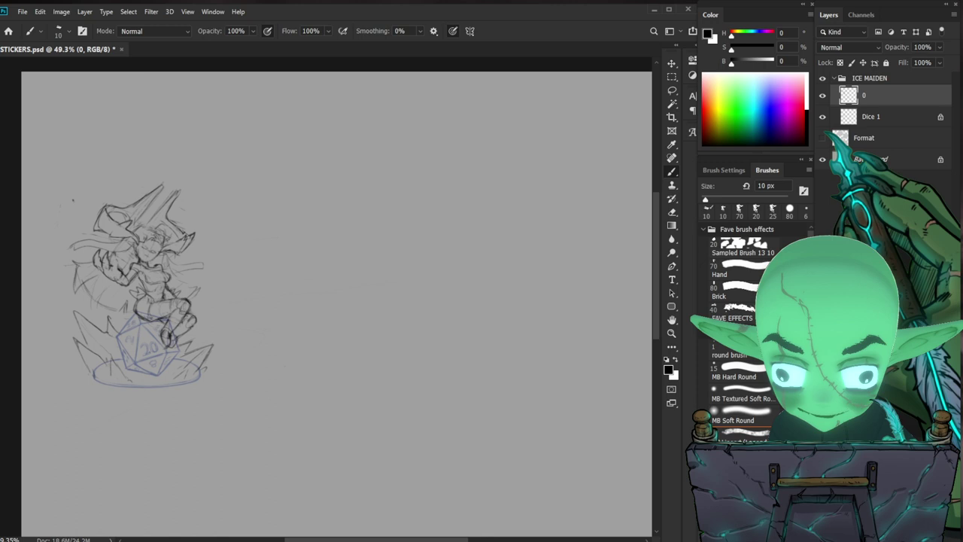
{"action": "left_click", "coordinate": [822, 138]}
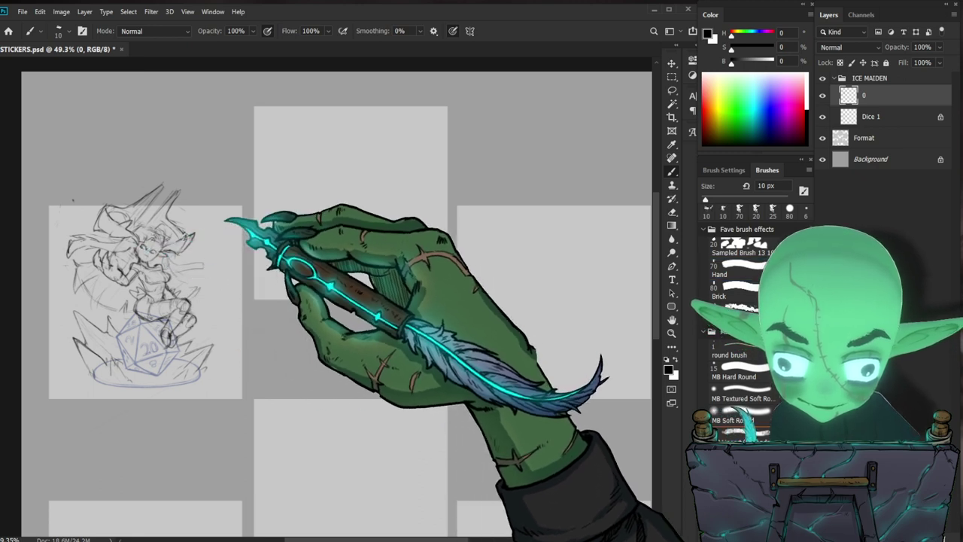
Step: Rework the hair beside the raised hand and sketch jagged ice spikes onto the figure's left-hand horn
{"action": "left_click", "coordinate": [723, 211]}
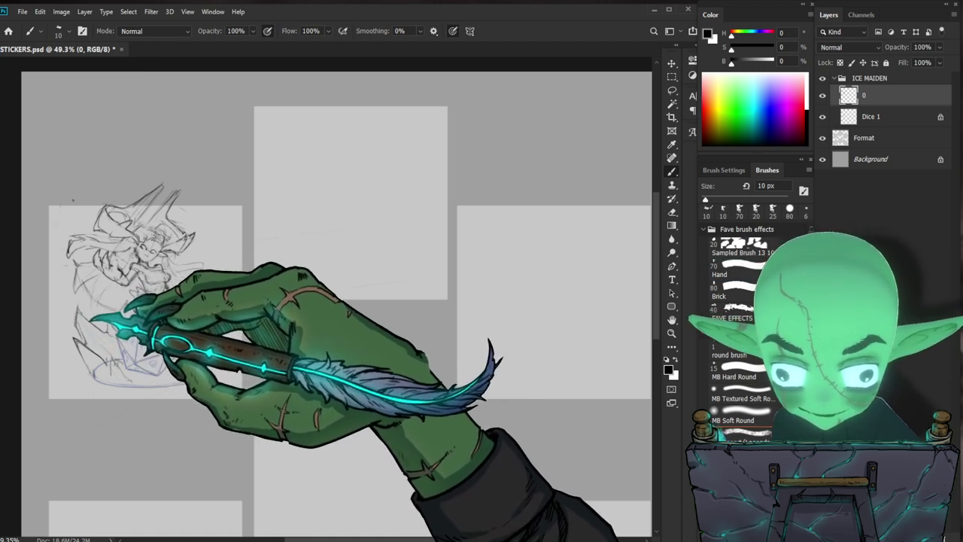
{"action": "left_click", "coordinate": [733, 268]}
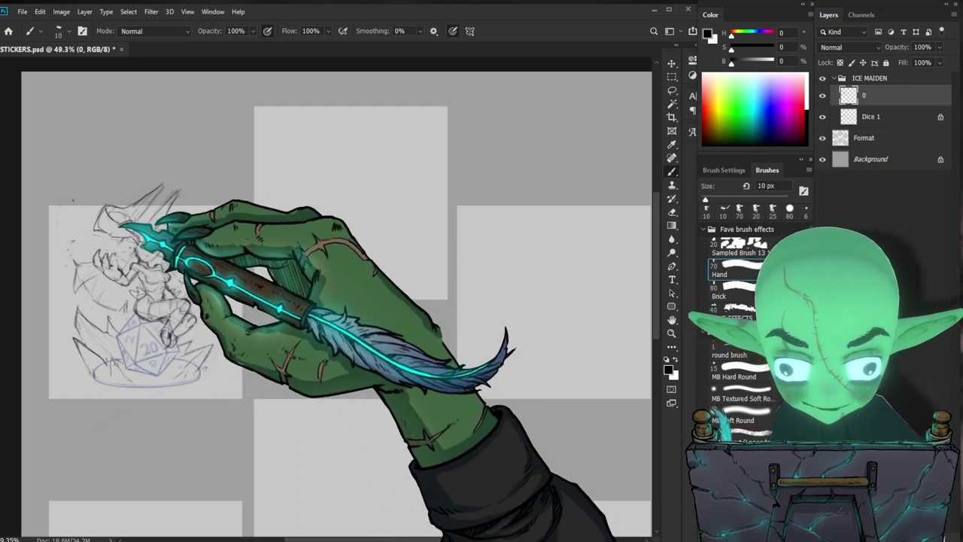
{"action": "key", "text": "period"}
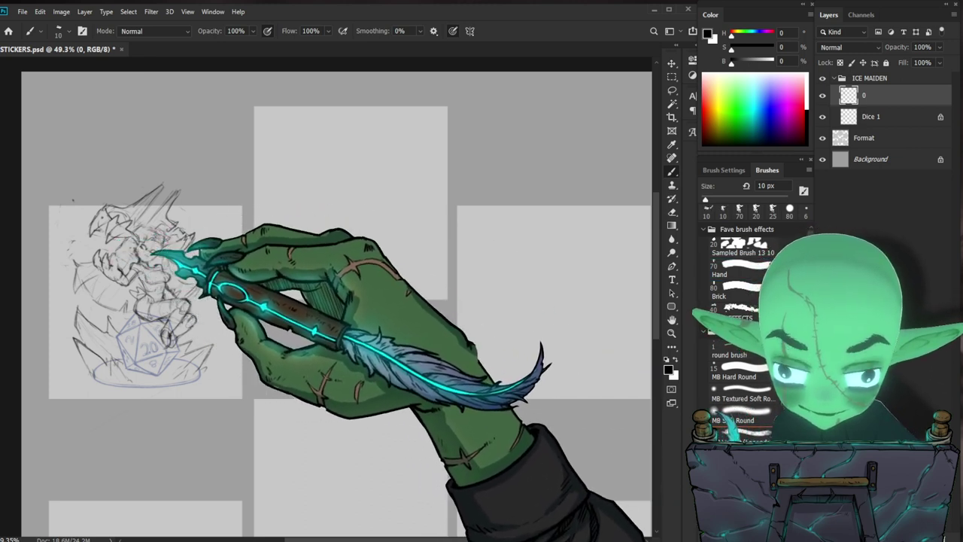
Step: Sketch the figure's facial features and pointed ear, and add jagged spikes to the right-hand horn
{"action": "left_click", "coordinate": [726, 269]}
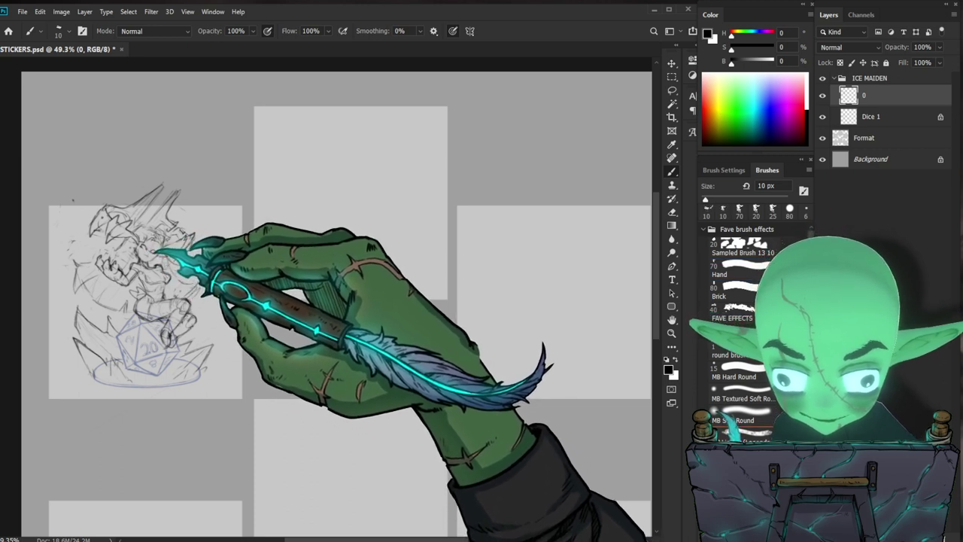
{"action": "key", "text": "period"}
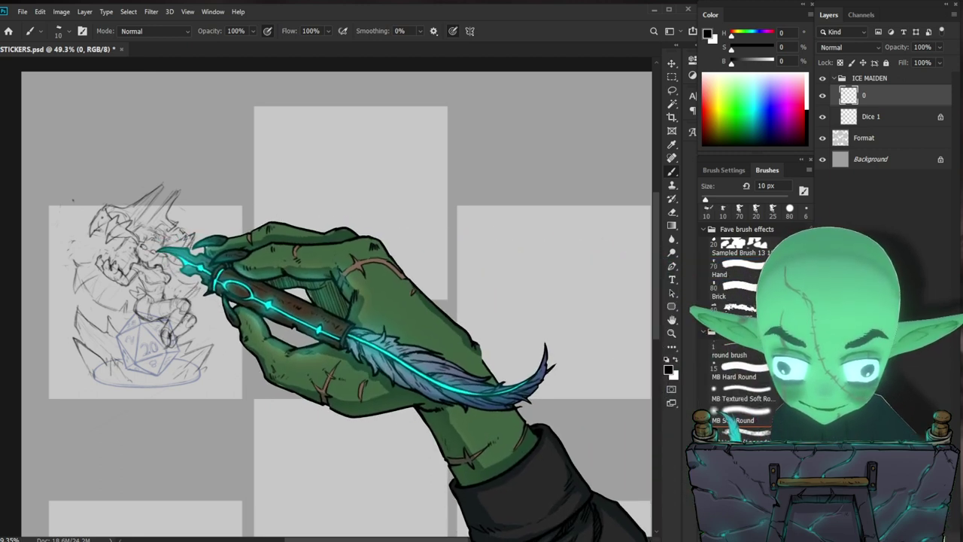
{"action": "left_click_drag", "start_coordinate": [156, 246], "coordinate": [161, 250]}
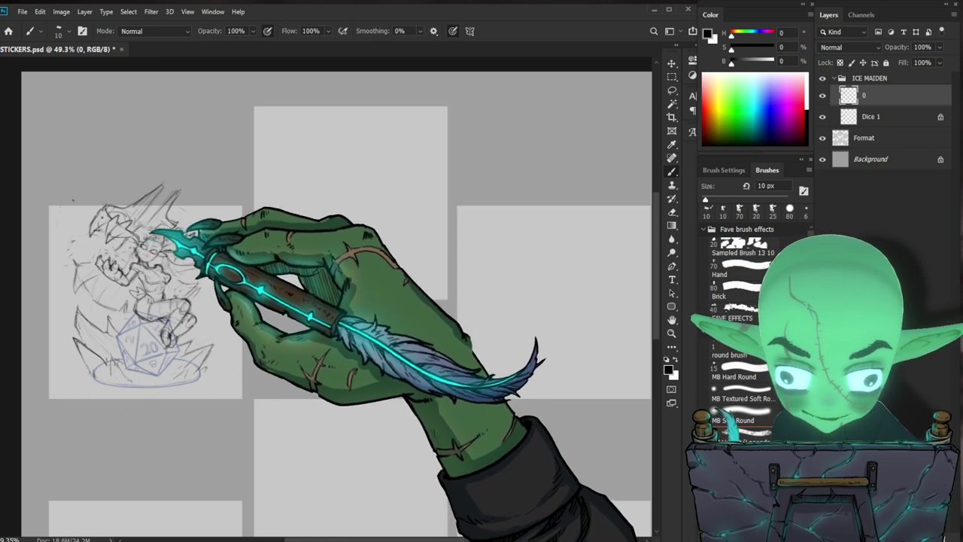
{"action": "left_click_drag", "start_coordinate": [153, 233], "coordinate": [140, 245]}
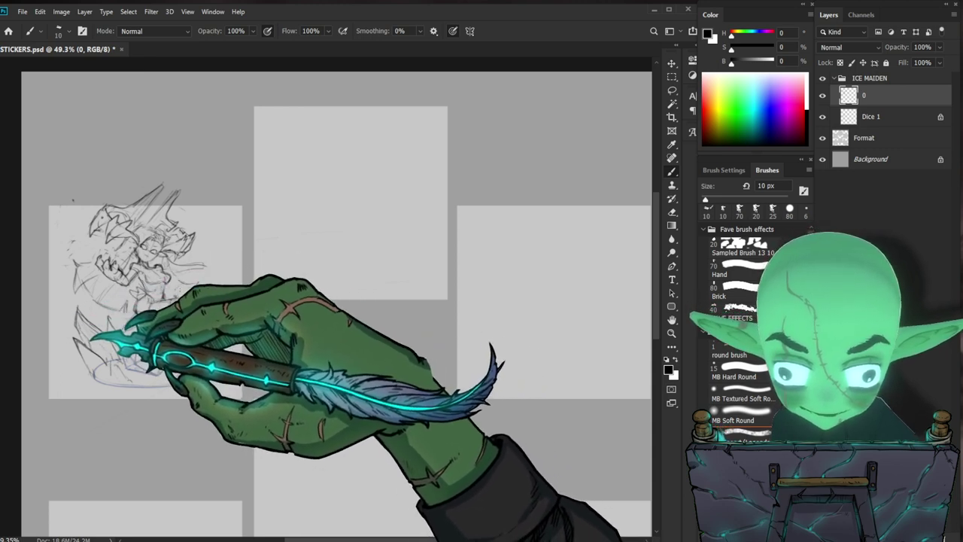
Step: Redraw the ice crystals on both sides of the die as faceted shards along the round base
{"action": "left_click", "coordinate": [723, 212]}
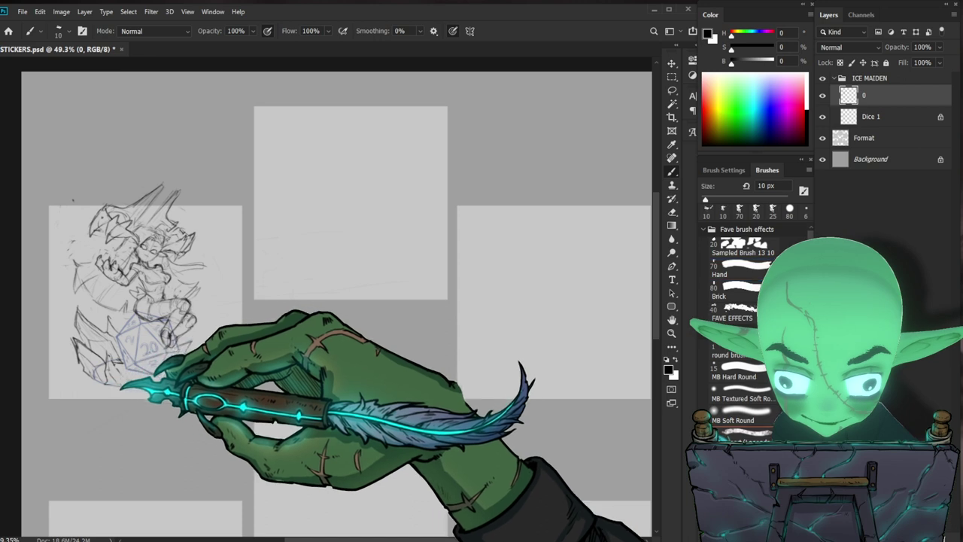
{"action": "key", "text": "period"}
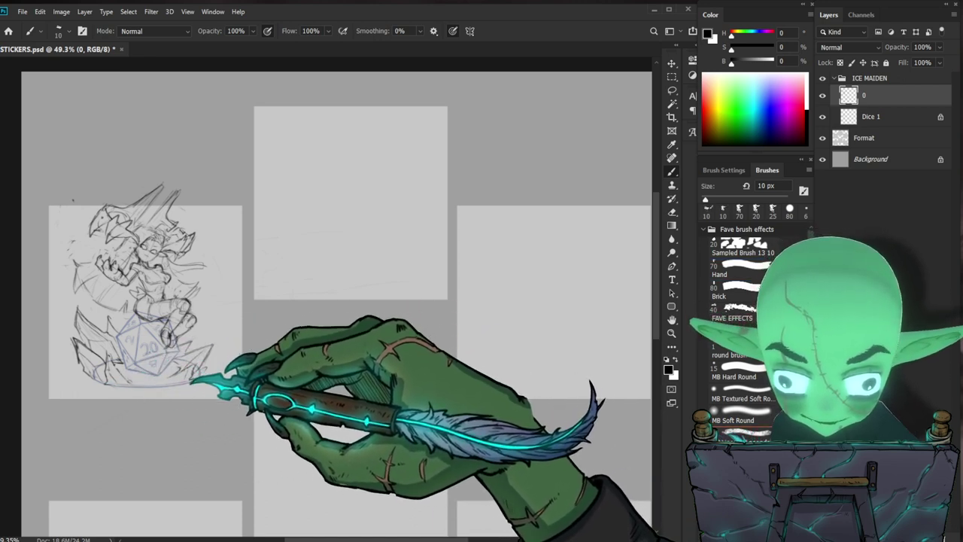
{"action": "key", "text": "comma"}
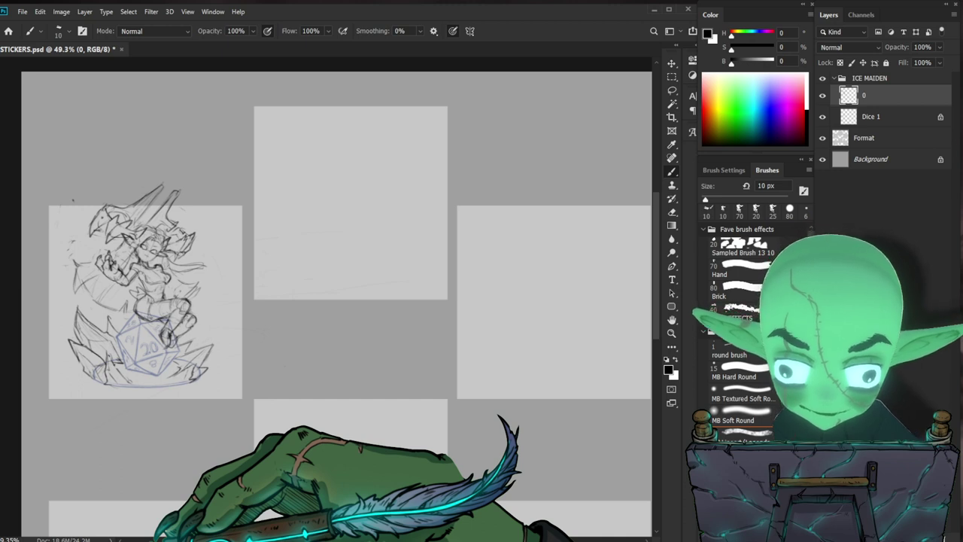
Step: Move the figure sketch and the Dice 1 drawing together slightly to the right within their sticker frame
{"action": "left_click_drag", "start_coordinate": [366, 343], "coordinate": [348, 369]}
{"action": "left_click_drag", "start_coordinate": [247, 223], "coordinate": [255, 224]}
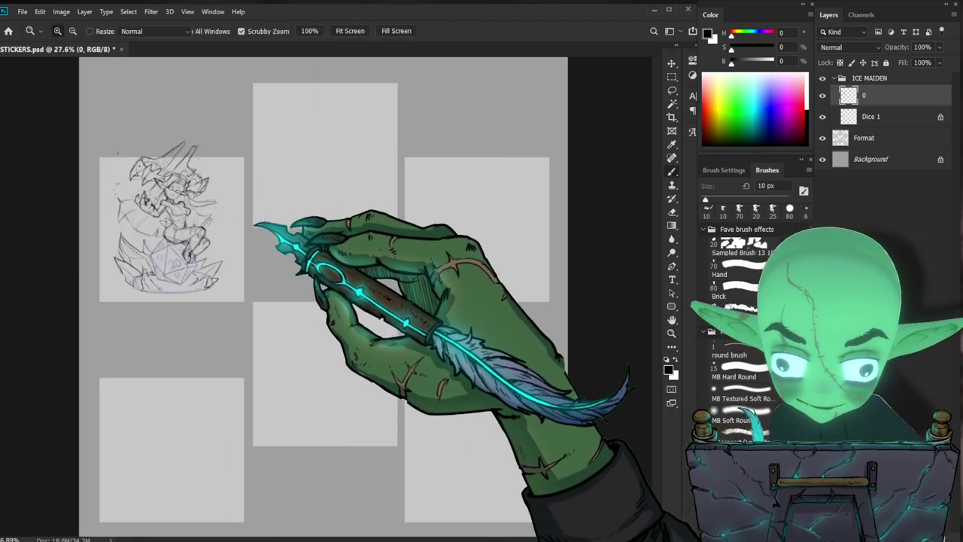
{"action": "scroll", "coordinate": [255, 224], "scroll_direction": "up", "scroll_amount": 2}
{"action": "key", "text": "b"}
{"action": "key", "text": "v"}
{"action": "left_click_drag", "start_coordinate": [183, 322], "coordinate": [200, 300]}
{"action": "key", "text": "z"}
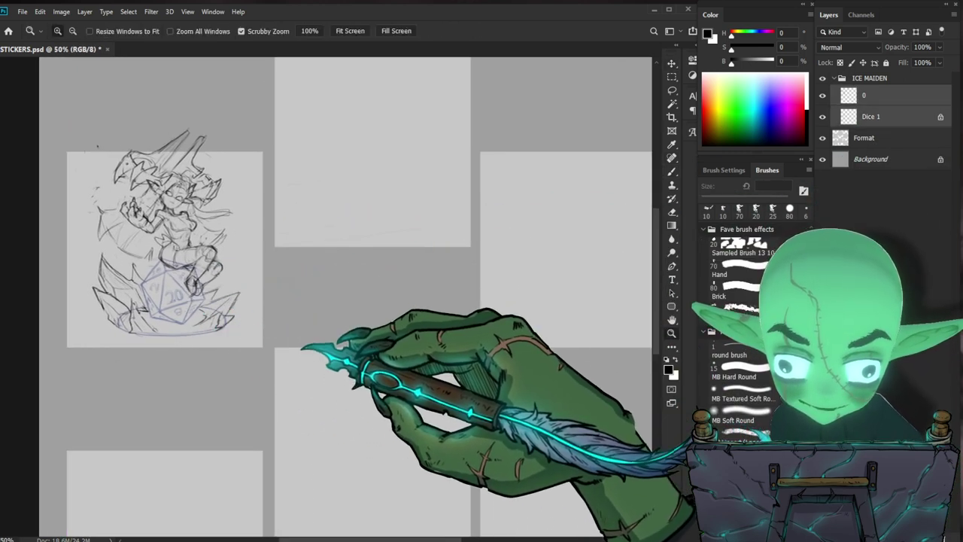
{"action": "left_click_drag", "start_coordinate": [301, 347], "coordinate": [297, 331]}
Step: Select only layer 0 and enlarge its figure sketch slightly with Free Transform
{"action": "left_click", "coordinate": [879, 100]}
{"action": "key", "text": "z"}
{"action": "left_click_drag", "start_coordinate": [201, 314], "coordinate": [212, 305]}
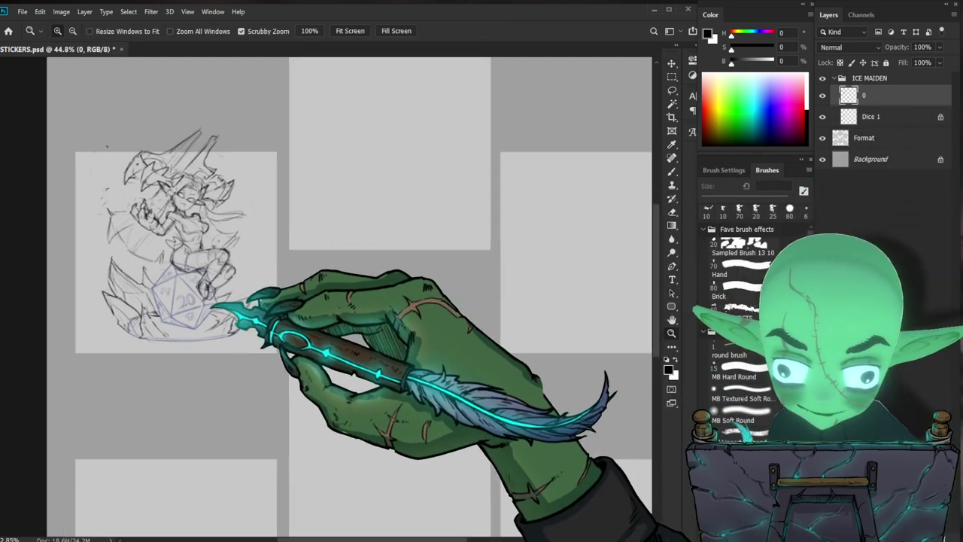
{"action": "key", "text": "v"}
{"action": "key", "text": "ctrl+t"}
{"action": "left_click_drag", "start_coordinate": [439, 138], "coordinate": [456, 130]}
{"action": "key", "text": "Return"}
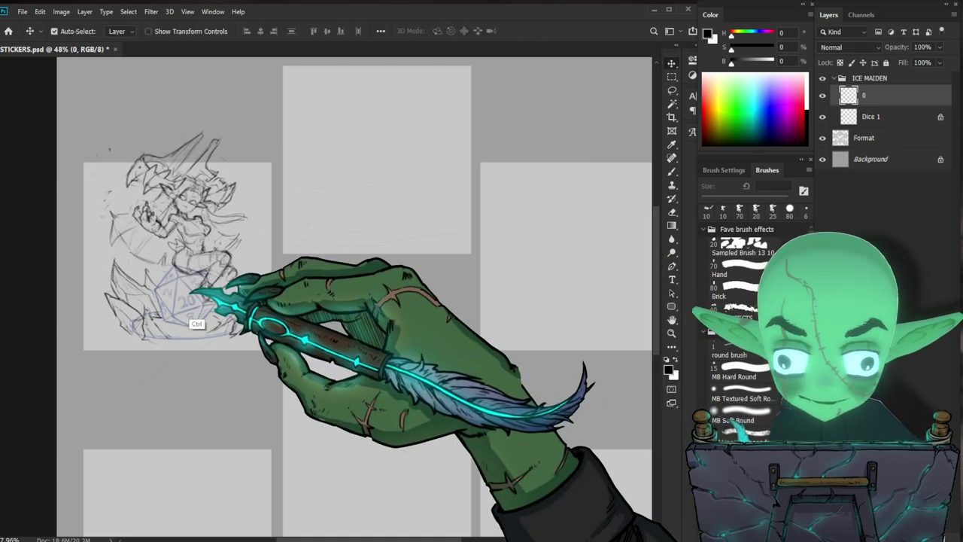
Step: Clean up and redraw the foot over the die and the right-hand ice crystals, and define the flowing cape behind the figure
{"action": "key", "text": "e"}
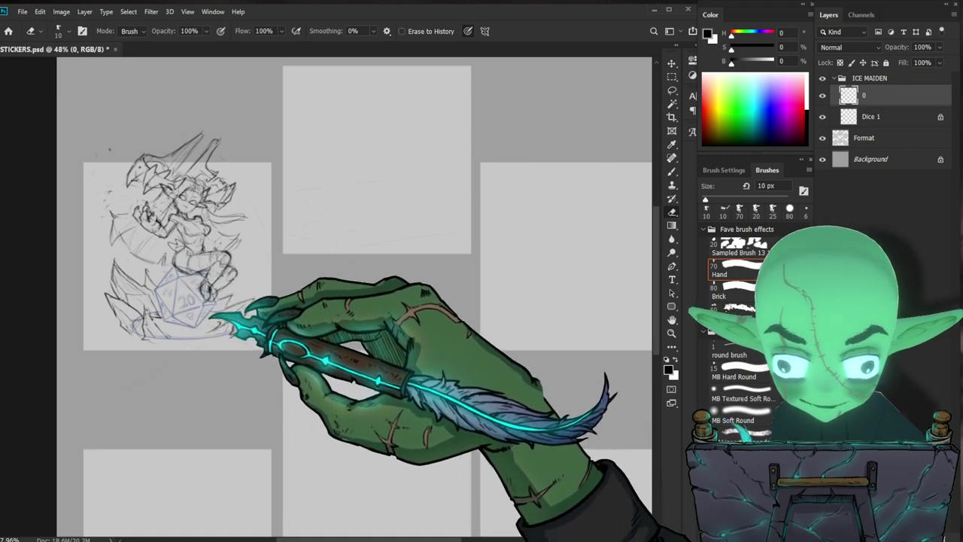
{"action": "key", "text": "b"}
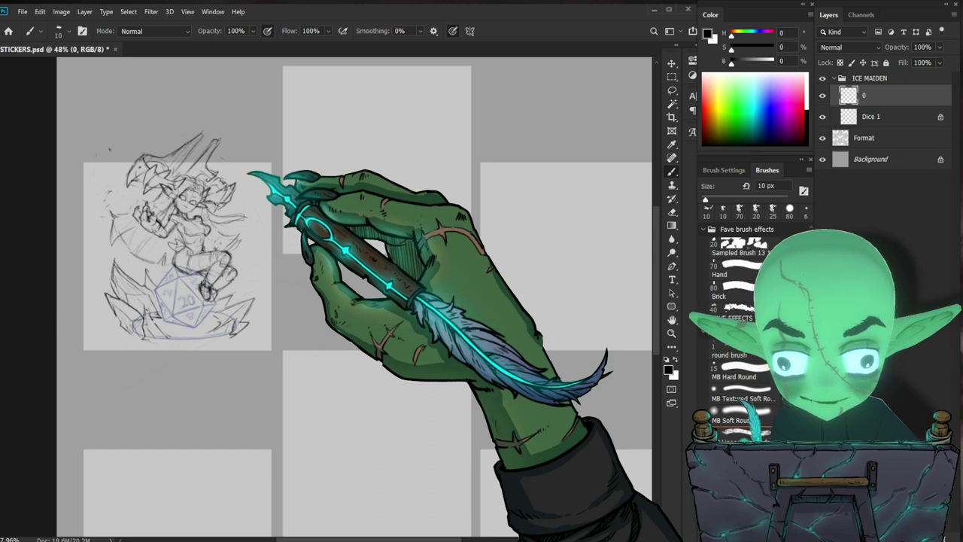
{"action": "mouse_move", "coordinate": [150, 224]}
{"action": "left_mouse_down"}
{"action": "mouse_move", "coordinate": [128, 234]}
{"action": "mouse_move", "coordinate": [125, 227]}
{"action": "mouse_move", "coordinate": [134, 228]}
{"action": "left_mouse_up"}
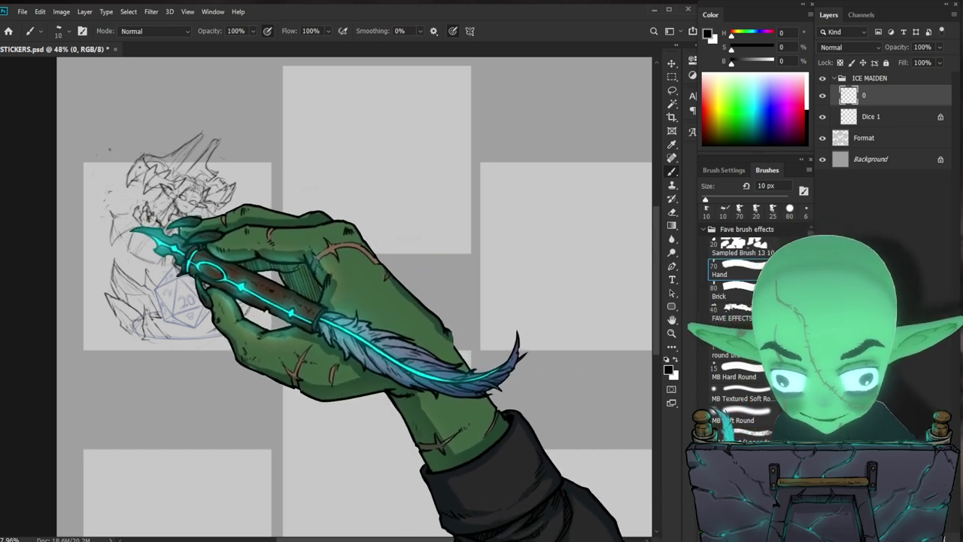
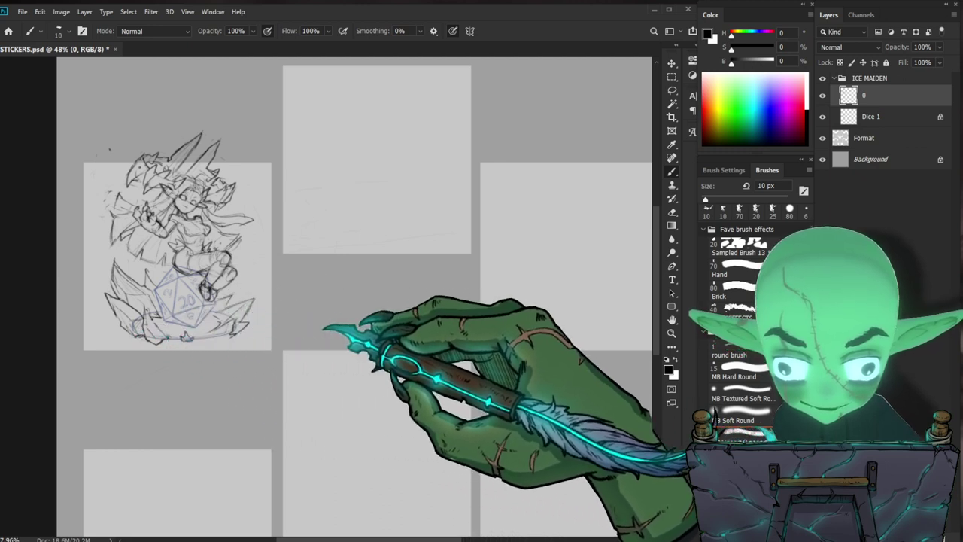
Step: Refine the small crystals at the front of the base, the cape's folds and the details of the face
{"action": "left_click", "coordinate": [722, 211]}
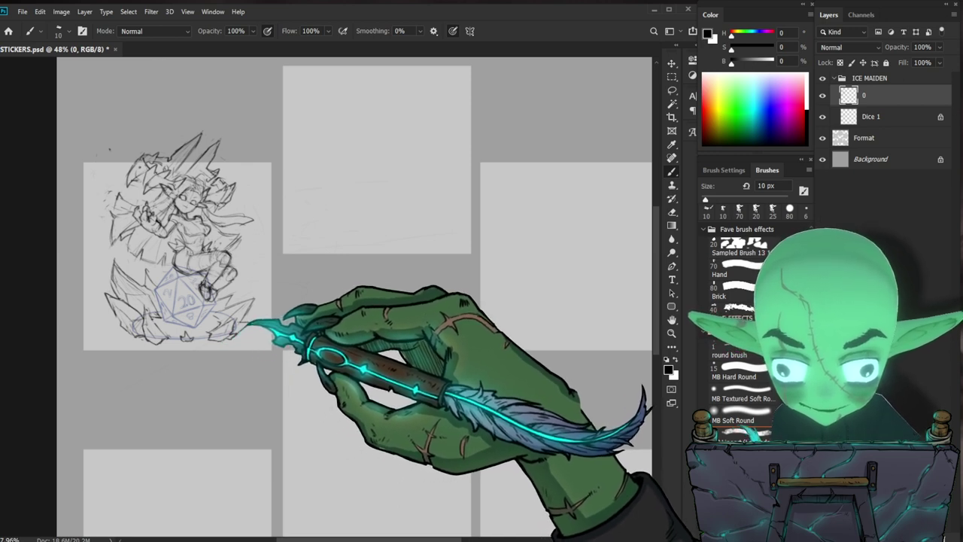
{"action": "key", "text": "e"}
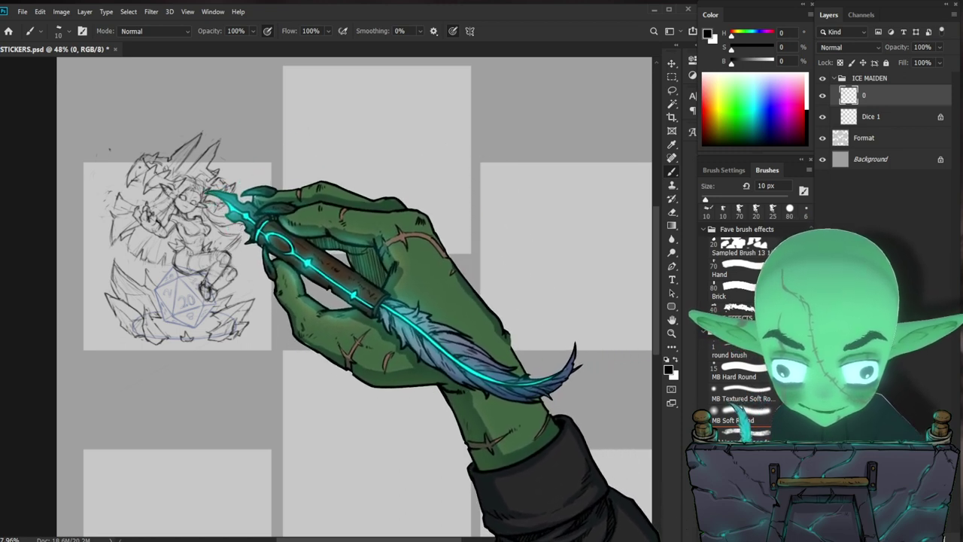
{"action": "key", "text": "."}
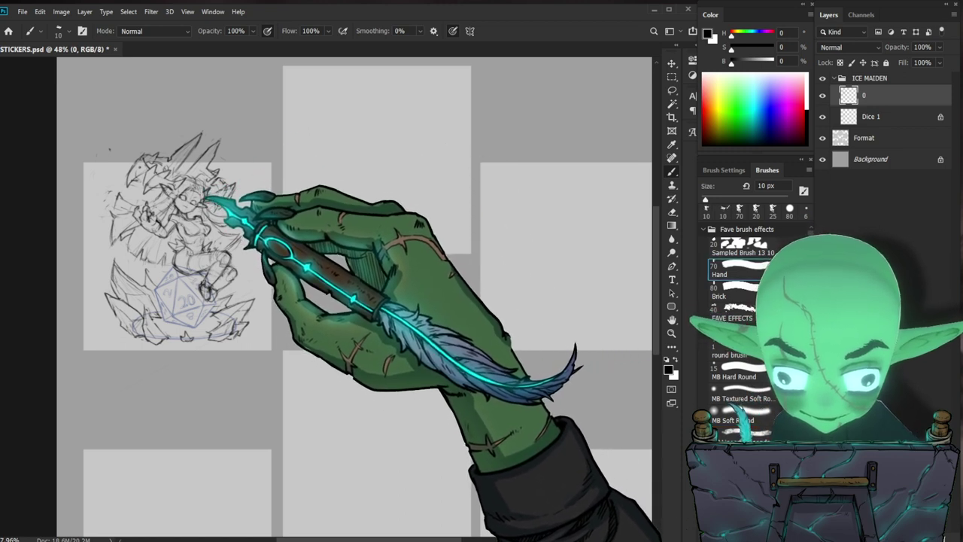
{"action": "left_click_drag", "start_coordinate": [203, 190], "coordinate": [207, 190]}
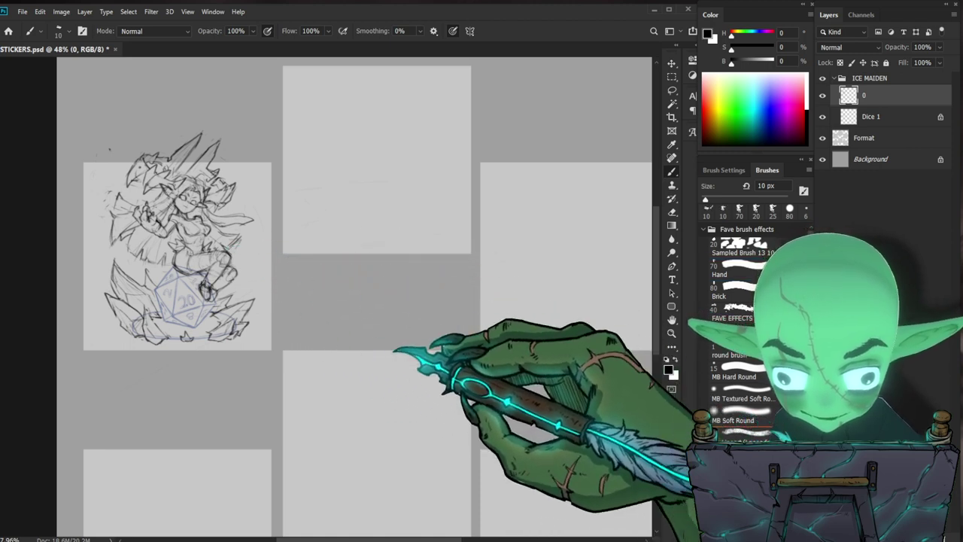
Step: Unlock the Dice 1 layer, lasso the twenty-sided die and enlarge it to 110.44% with Free Transform
{"action": "key", "text": "z"}
{"action": "left_click_drag", "start_coordinate": [332, 337], "coordinate": [310, 351]}
{"action": "left_click", "coordinate": [322, 354]}
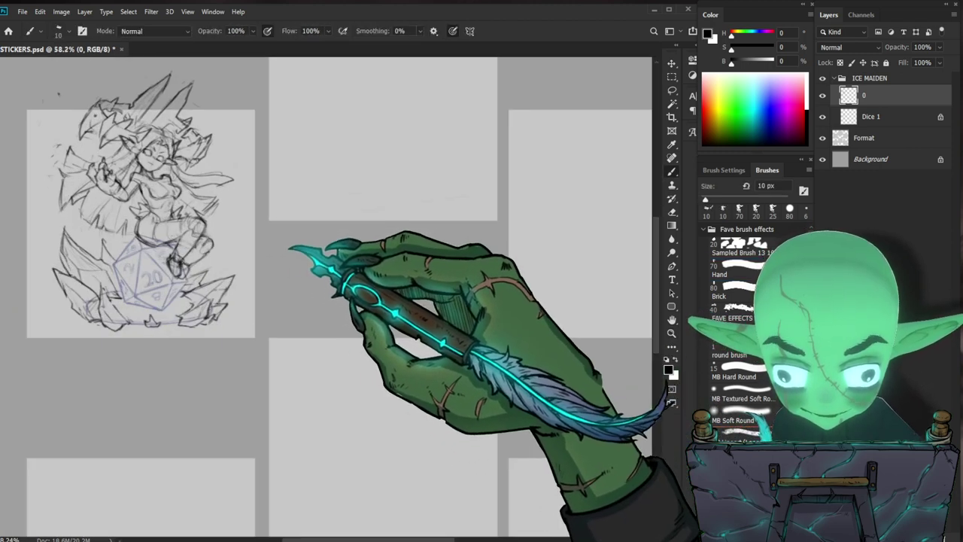
{"action": "left_click_drag", "start_coordinate": [214, 330], "coordinate": [206, 336]}
{"action": "key", "text": "b"}
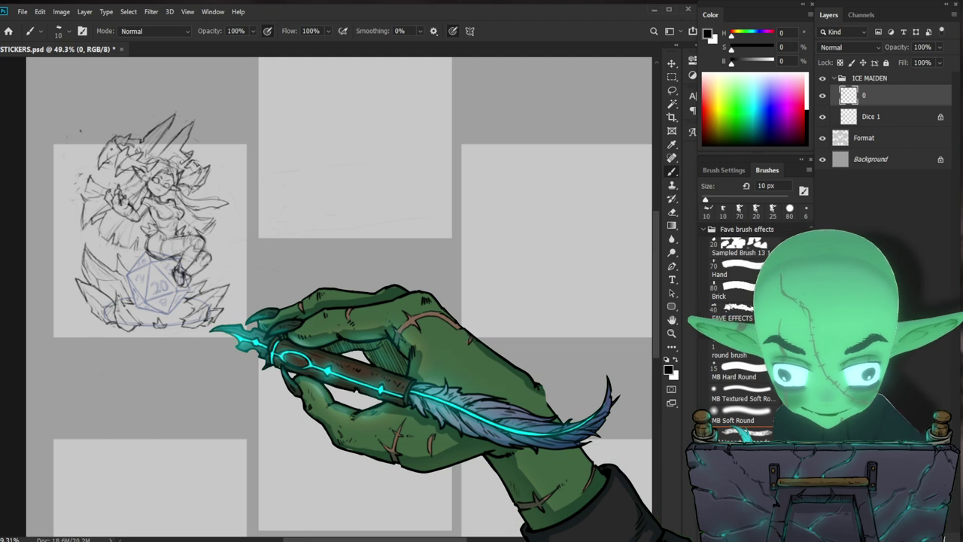
{"action": "left_click", "coordinate": [942, 121]}
{"action": "left_click_drag", "start_coordinate": [115, 301], "coordinate": [143, 302]}
{"action": "key", "text": "l"}
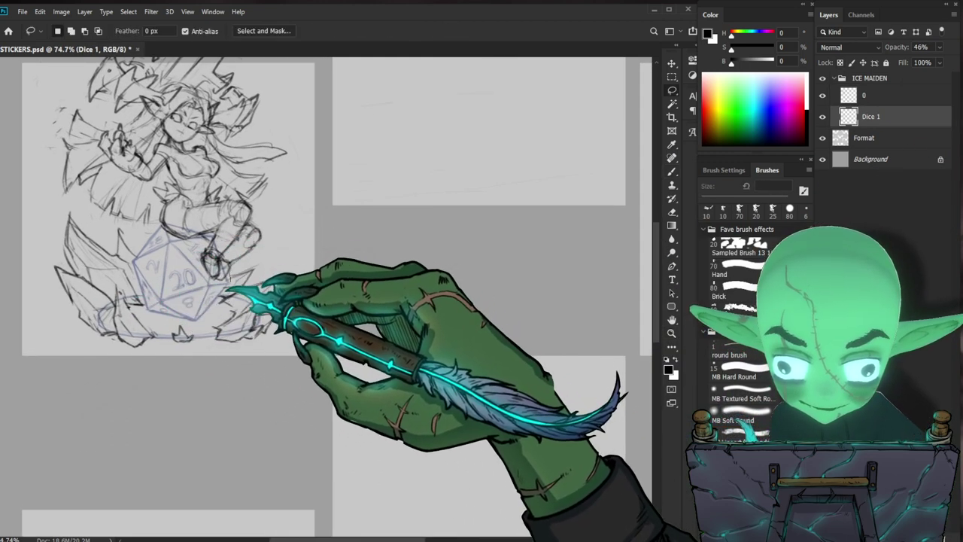
{"action": "mouse_move", "coordinate": [139, 282]}
{"action": "left_mouse_down"}
{"action": "mouse_move", "coordinate": [155, 215]}
{"action": "mouse_move", "coordinate": [248, 236]}
{"action": "mouse_move", "coordinate": [236, 209]}
{"action": "left_mouse_up"}
{"action": "key", "text": "ctrl+t"}
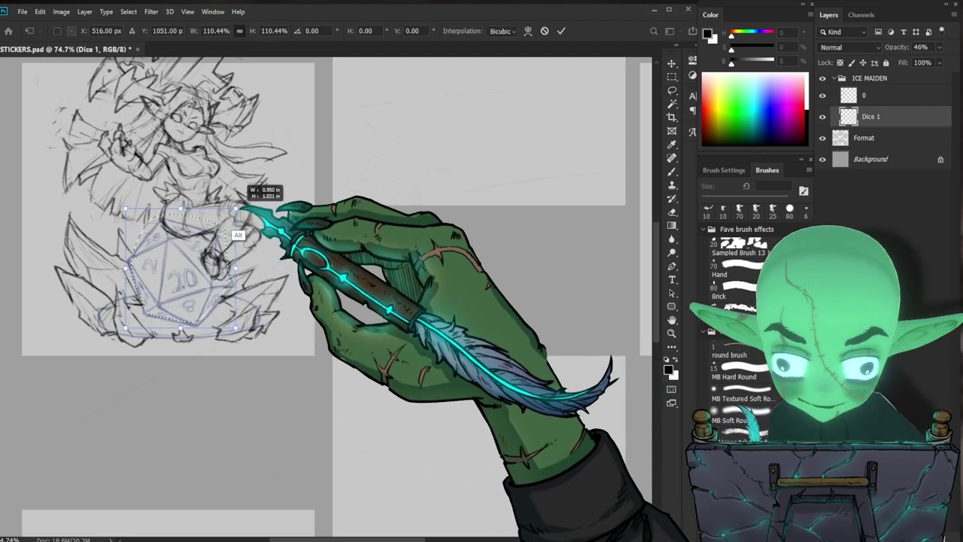
Step: Nudge the enlarged die slightly upward, apply the transform and deselect it
{"action": "key", "text": "Up"}
{"action": "key", "text": "Up"}
{"action": "key", "text": "Up"}
{"action": "key", "text": "Up"}
{"action": "key", "text": "Up"}
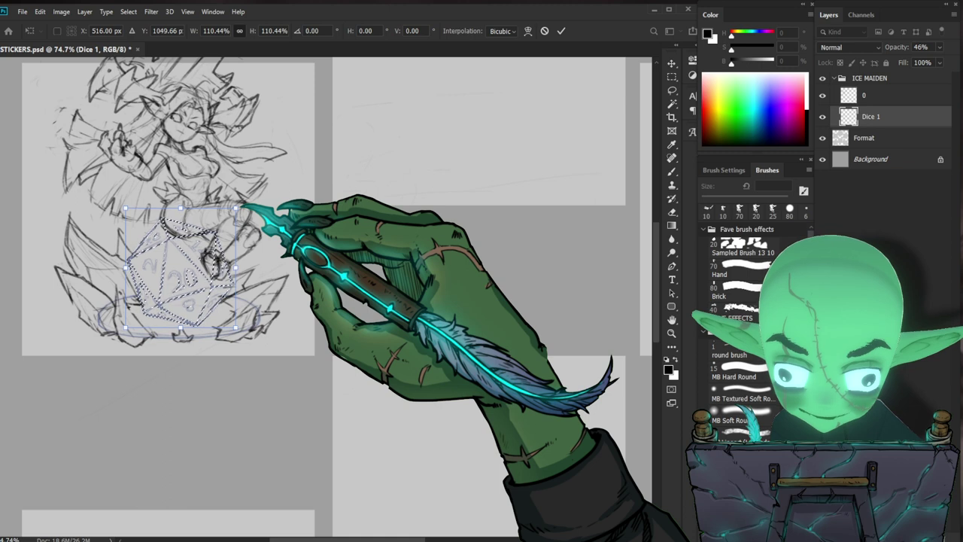
{"action": "key", "text": "Down"}
{"action": "key", "text": "Down"}
{"action": "key", "text": "Down"}
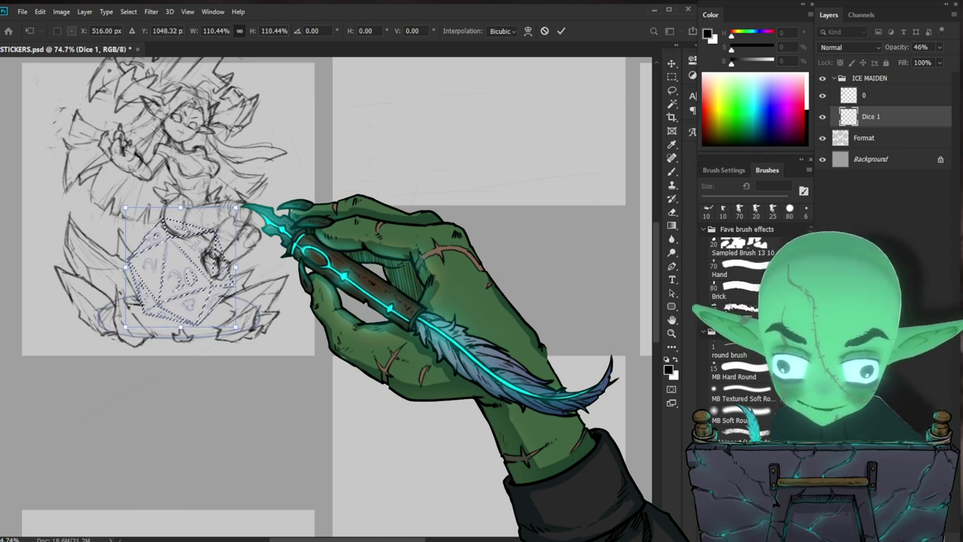
{"action": "key", "text": "Return"}
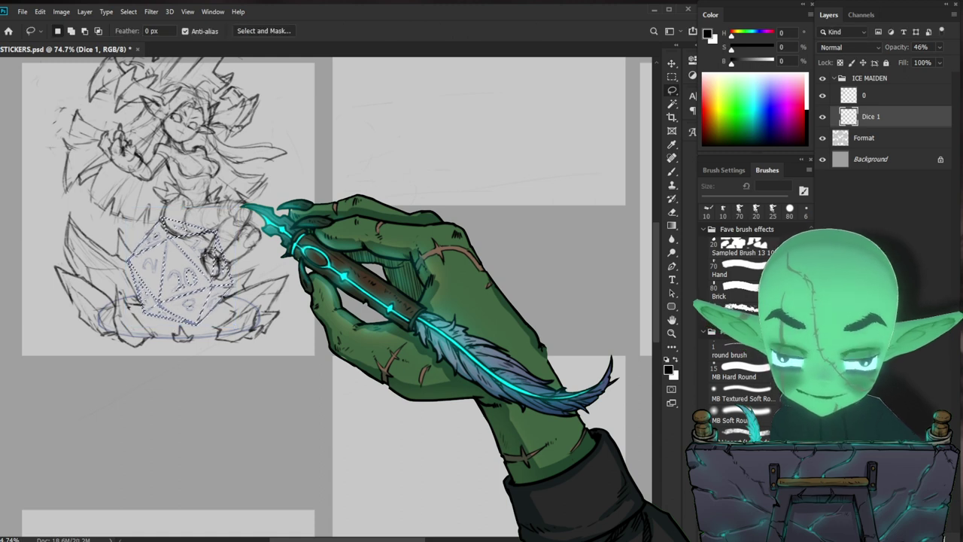
{"action": "key", "text": "ctrl+d"}
Step: Lasso the seated figure on layer 0, move it slightly up and to the left over the die, and deselect
{"action": "left_click_drag", "start_coordinate": [346, 369], "coordinate": [299, 392]}
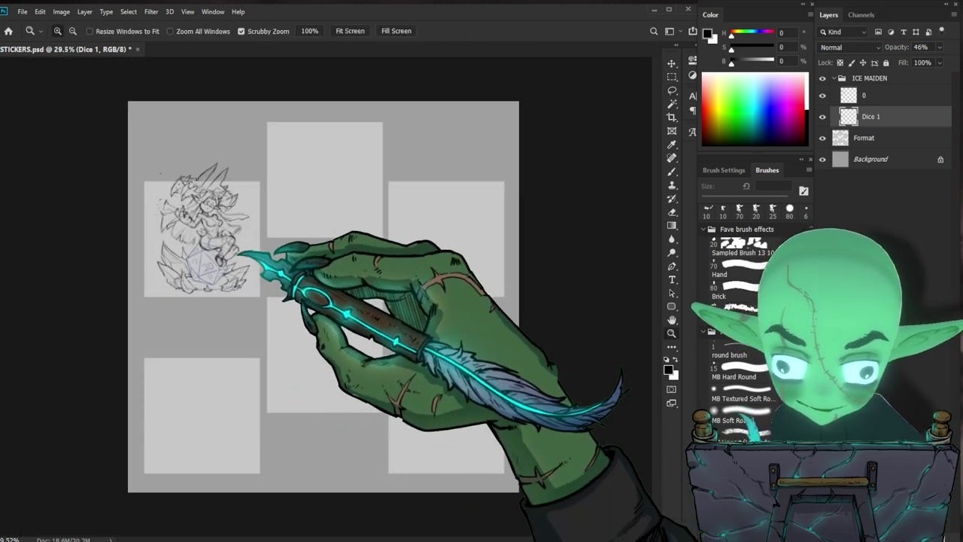
{"action": "left_click_drag", "start_coordinate": [248, 264], "coordinate": [268, 261]}
{"action": "left_click", "coordinate": [873, 97]}
{"action": "mouse_move", "coordinate": [192, 238]}
{"action": "left_mouse_down"}
{"action": "mouse_move", "coordinate": [242, 229]}
{"action": "mouse_move", "coordinate": [222, 275]}
{"action": "mouse_move", "coordinate": [192, 277]}
{"action": "mouse_move", "coordinate": [70, 222]}
{"action": "mouse_move", "coordinate": [172, 50]}
{"action": "mouse_move", "coordinate": [265, 181]}
{"action": "left_mouse_up"}
{"action": "key", "text": "v"}
{"action": "left_click_drag", "start_coordinate": [241, 221], "coordinate": [231, 208]}
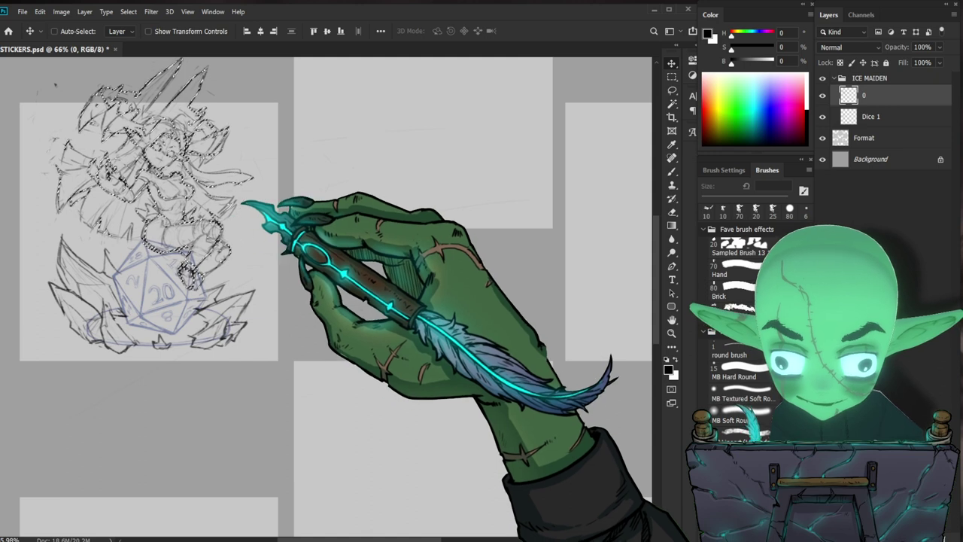
{"action": "key", "text": "ctrl+d"}
Step: Erase and redraw the long hair strands flowing behind the figure's shoulder so they curl downward
{"action": "key", "text": "z"}
{"action": "left_click_drag", "start_coordinate": [334, 343], "coordinate": [288, 360]}
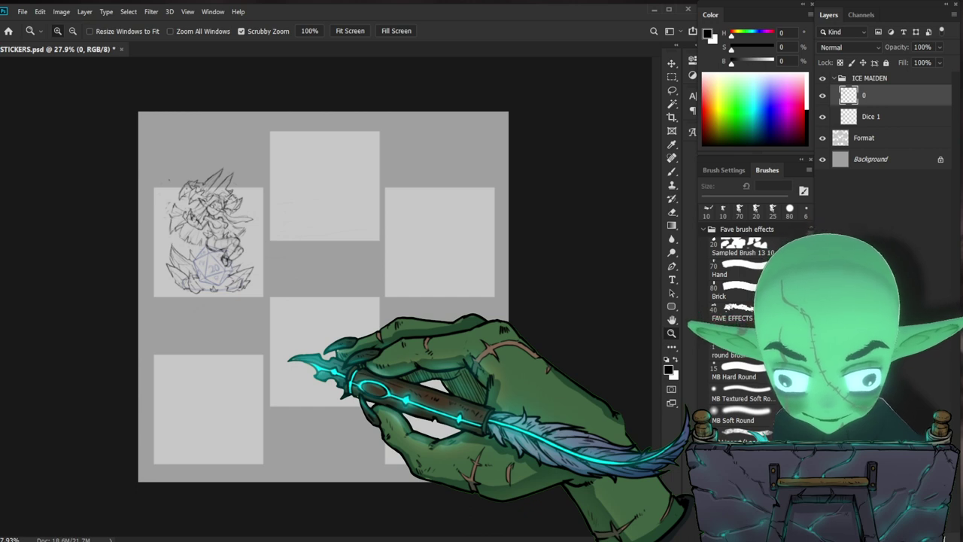
{"action": "left_click_drag", "start_coordinate": [254, 226], "coordinate": [301, 200]}
{"action": "key", "text": "space"}
{"action": "left_click_drag", "start_coordinate": [296, 288], "coordinate": [323, 316]}
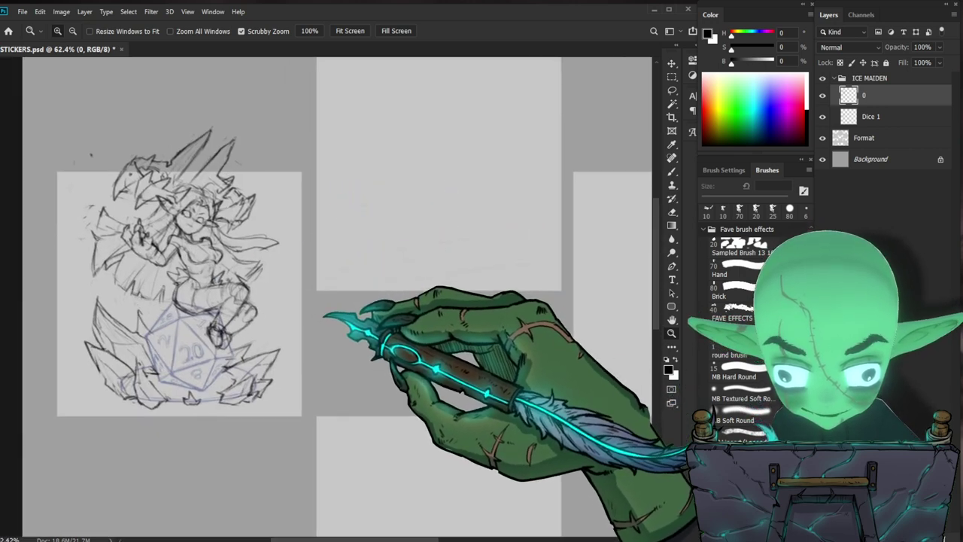
{"action": "key", "text": "e"}
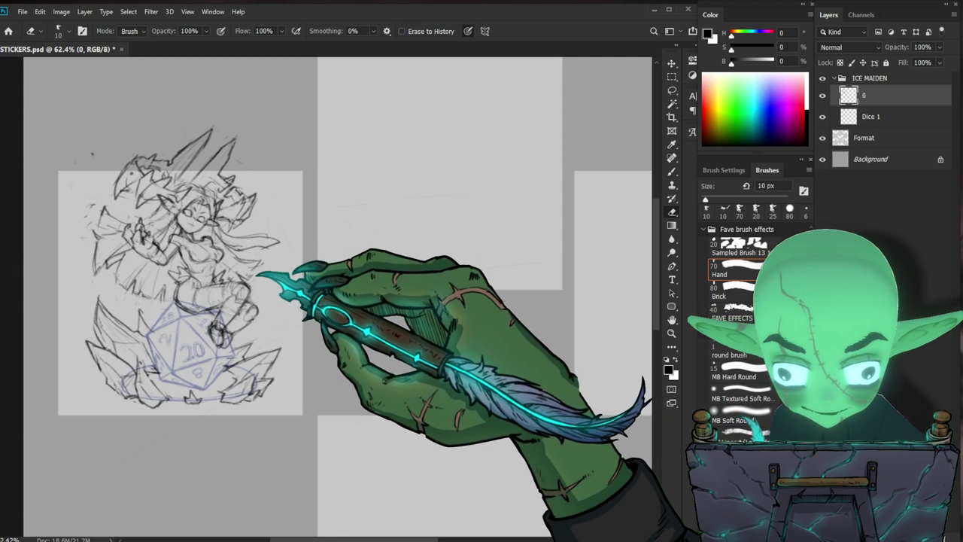
{"action": "key", "text": "b"}
{"action": "key", "text": "e"}
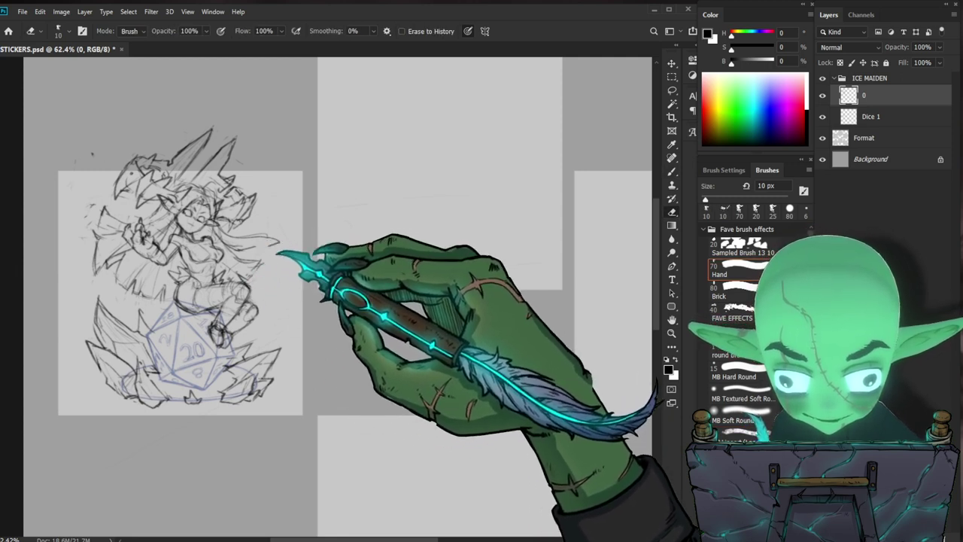
{"action": "key", "text": "b"}
{"action": "key", "text": "e"}
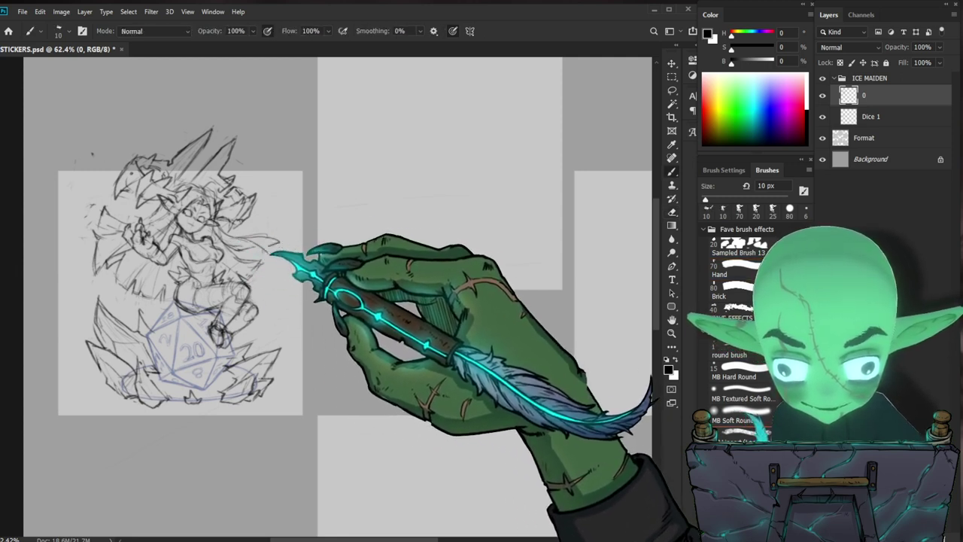
{"action": "key", "text": "b"}
{"action": "key", "text": "e"}
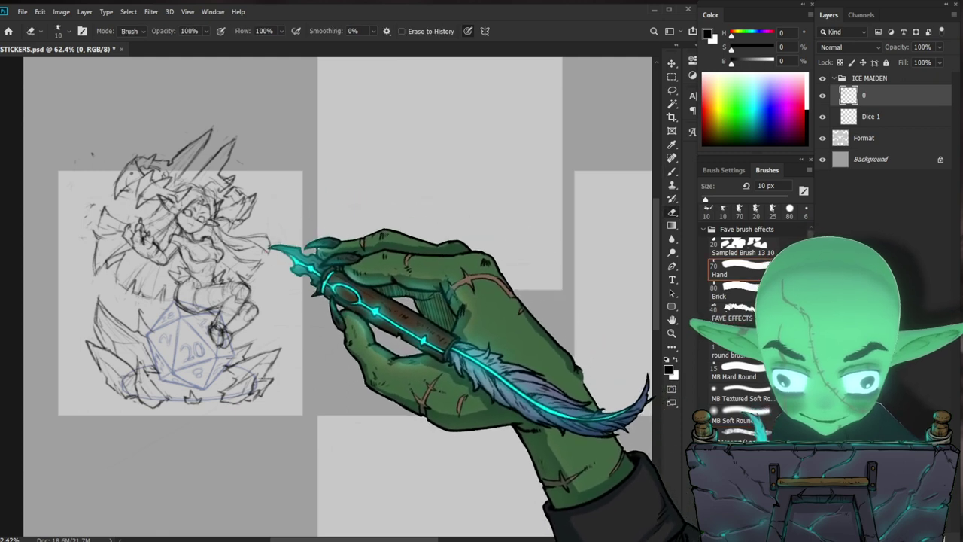
{"action": "key", "text": "b"}
{"action": "key", "text": "e"}
{"action": "key", "text": "b"}
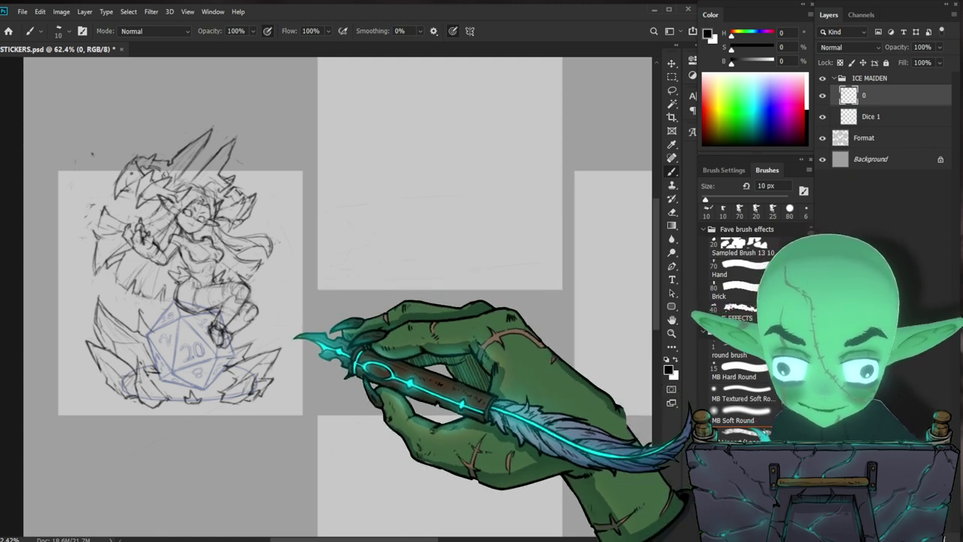
Step: Clean up the lines of the face and upper body, using a 7 px eraser
{"action": "key", "text": "z"}
{"action": "left_click_drag", "start_coordinate": [197, 209], "coordinate": [303, 194]}
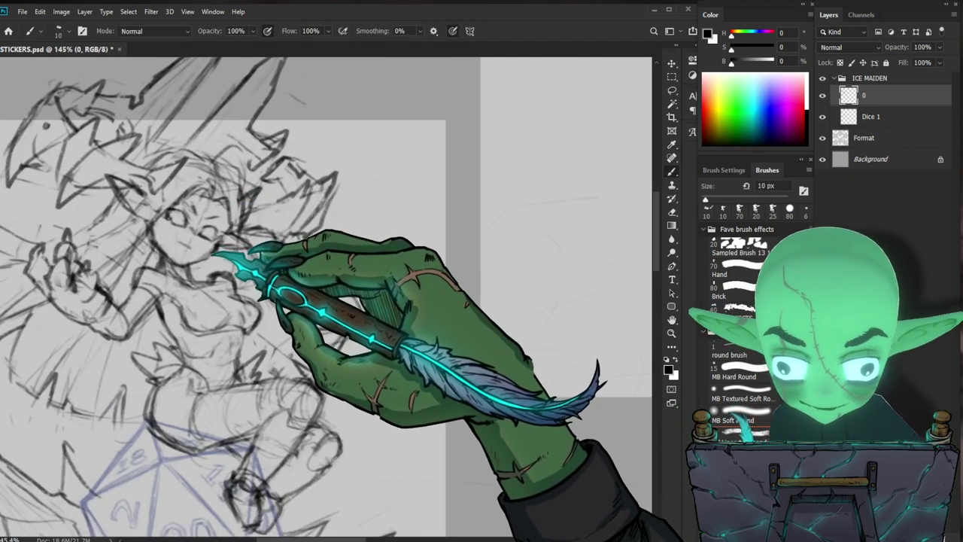
{"action": "key", "text": "e"}
{"action": "mouse_move", "coordinate": [288, 305]}
{"action": "left_mouse_down"}
{"action": "mouse_move", "coordinate": [282, 294]}
{"action": "mouse_move", "coordinate": [304, 288]}
{"action": "mouse_move", "coordinate": [292, 301]}
{"action": "left_mouse_up"}
{"action": "key", "text": "z"}
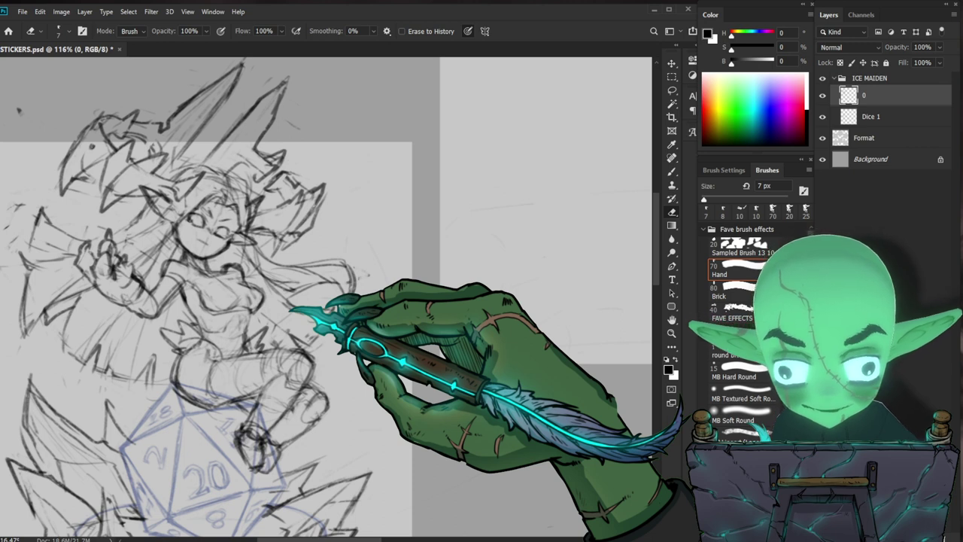
Step: Refine the contours of the chest and waist by alternately erasing and redrawing with a 10 px brush
{"action": "key", "text": "b"}
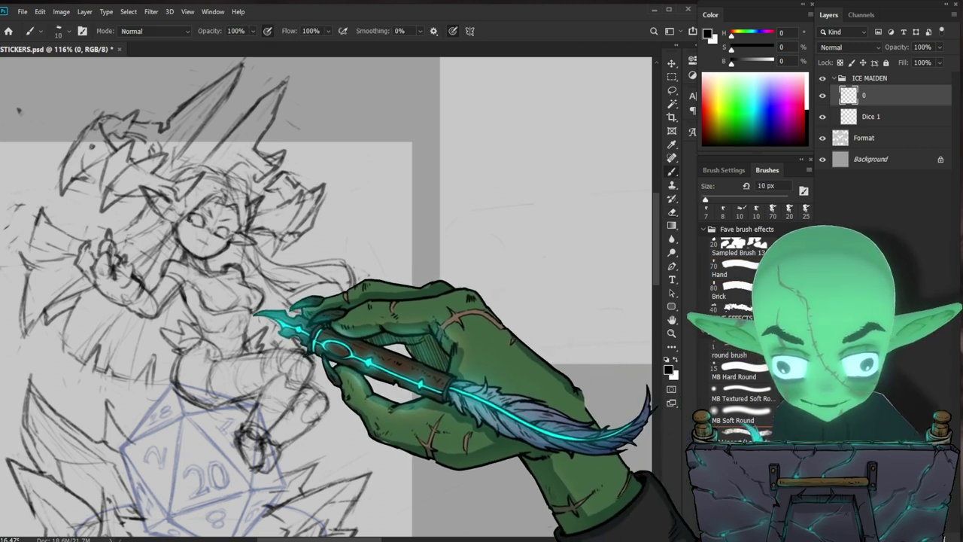
{"action": "key", "text": "e"}
{"action": "key", "text": "b"}
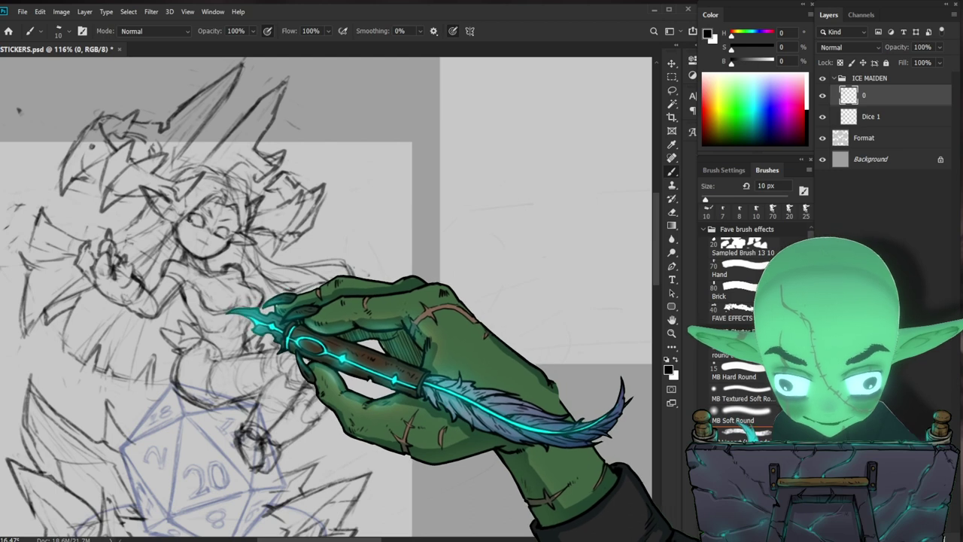
{"action": "key", "text": "e"}
{"action": "key", "text": "b"}
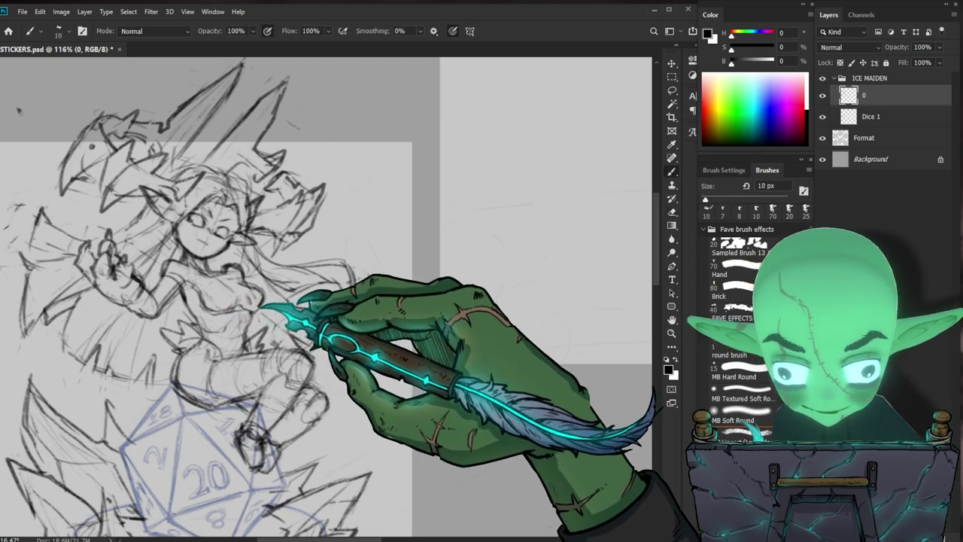
{"action": "key", "text": "z"}
{"action": "left_click_drag", "start_coordinate": [429, 322], "coordinate": [349, 322]}
{"action": "left_click_drag", "start_coordinate": [224, 226], "coordinate": [276, 227]}
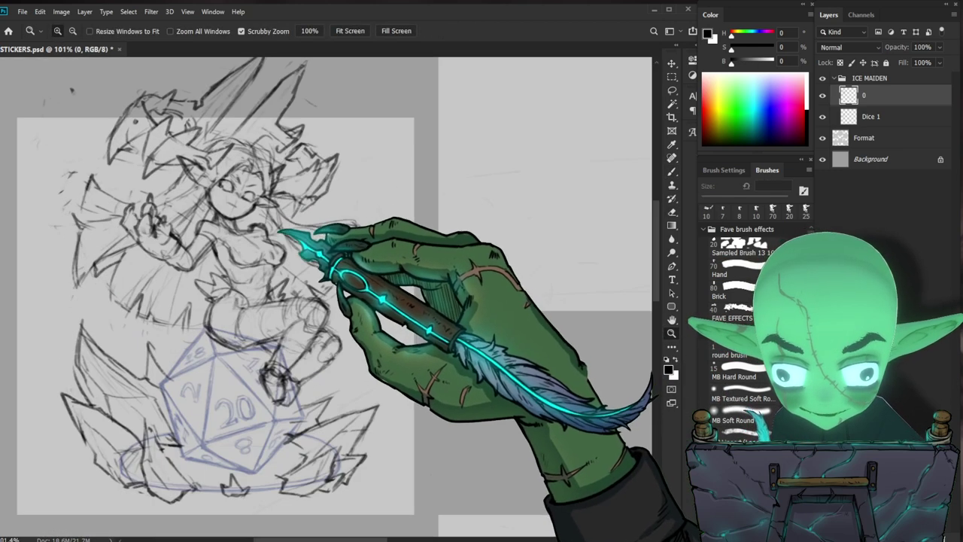
{"action": "key", "text": "e"}
{"action": "key", "text": "b"}
{"action": "key", "text": "e"}
{"action": "key", "text": "b"}
Step: Touch up the tall crystal spikes above the figure's head with the brush and eraser
{"action": "key", "text": "z"}
{"action": "left_click_drag", "start_coordinate": [315, 278], "coordinate": [281, 278]}
{"action": "key", "text": "space"}
{"action": "left_click_drag", "start_coordinate": [462, 403], "coordinate": [364, 413]}
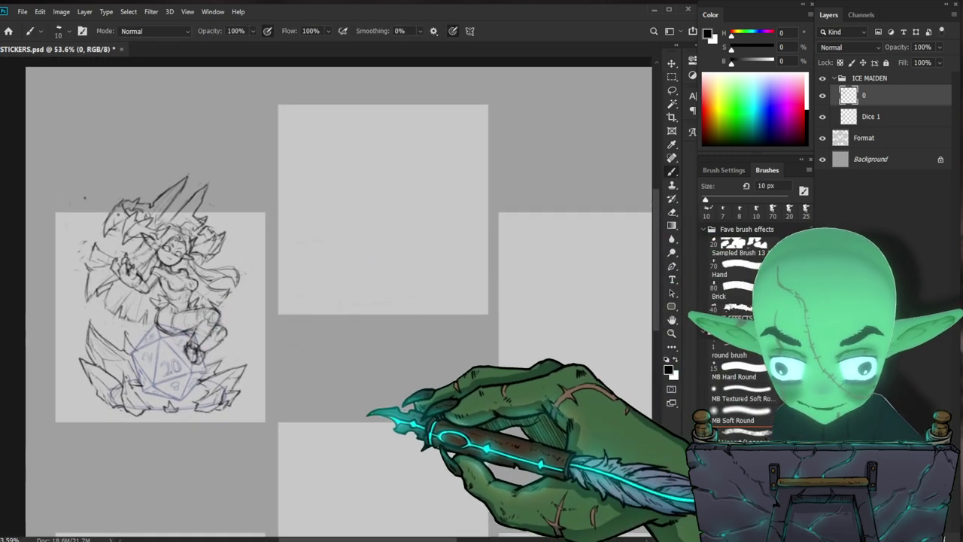
{"action": "key", "text": "z"}
{"action": "left_click_drag", "start_coordinate": [181, 213], "coordinate": [213, 214]}
{"action": "key", "text": "b"}
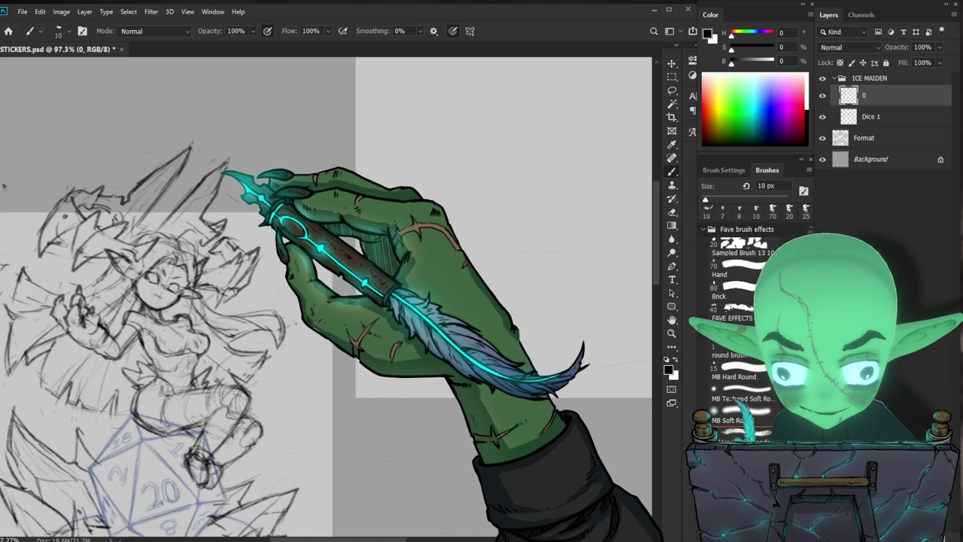
{"action": "key", "text": "e"}
{"action": "key", "text": "b"}
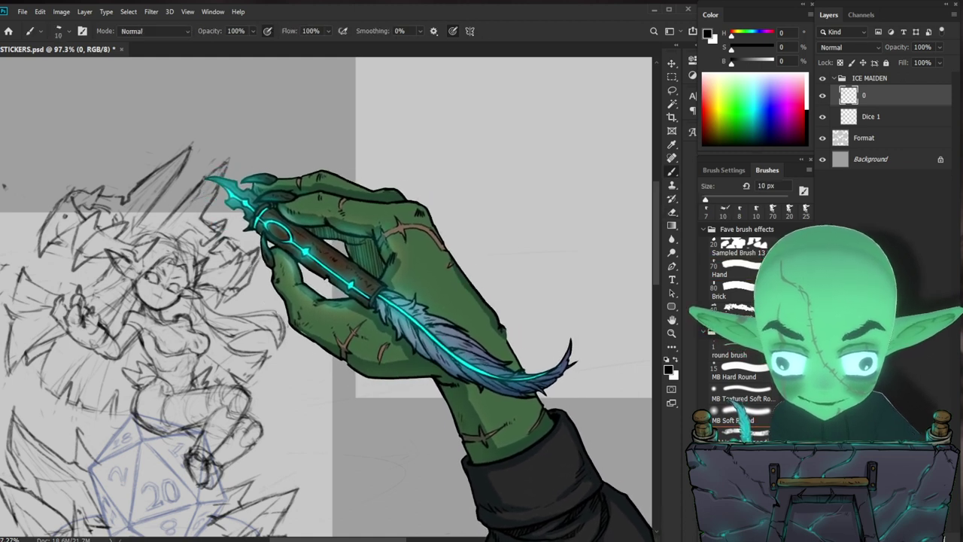
{"action": "key", "text": "z"}
{"action": "left_click_drag", "start_coordinate": [255, 194], "coordinate": [214, 193]}
{"action": "key", "text": "space"}
{"action": "left_click_drag", "start_coordinate": [532, 438], "coordinate": [483, 394]}
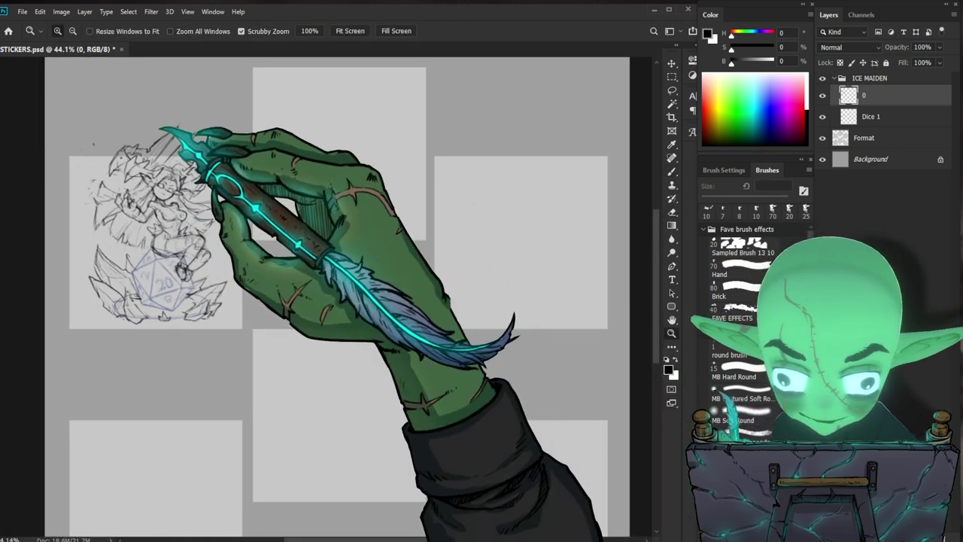
{"action": "left_click_drag", "start_coordinate": [182, 135], "coordinate": [212, 144]}
{"action": "key", "text": "e"}
{"action": "key", "text": "b"}
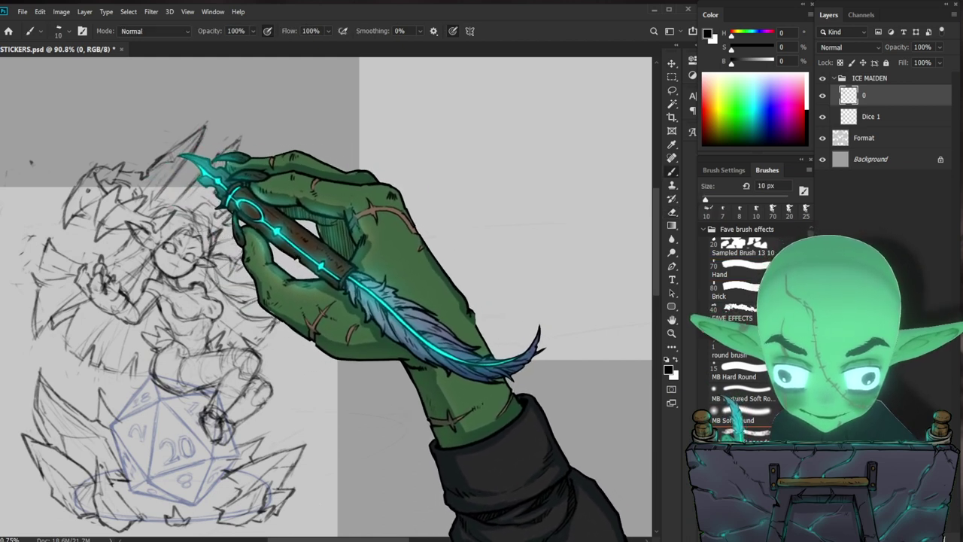
Step: Touch up the sketch lines around the figure's hip and upper thigh with the brush and eraser
{"action": "left_click_drag", "start_coordinate": [246, 133], "coordinate": [215, 135]}
{"action": "left_click_drag", "start_coordinate": [531, 382], "coordinate": [431, 434]}
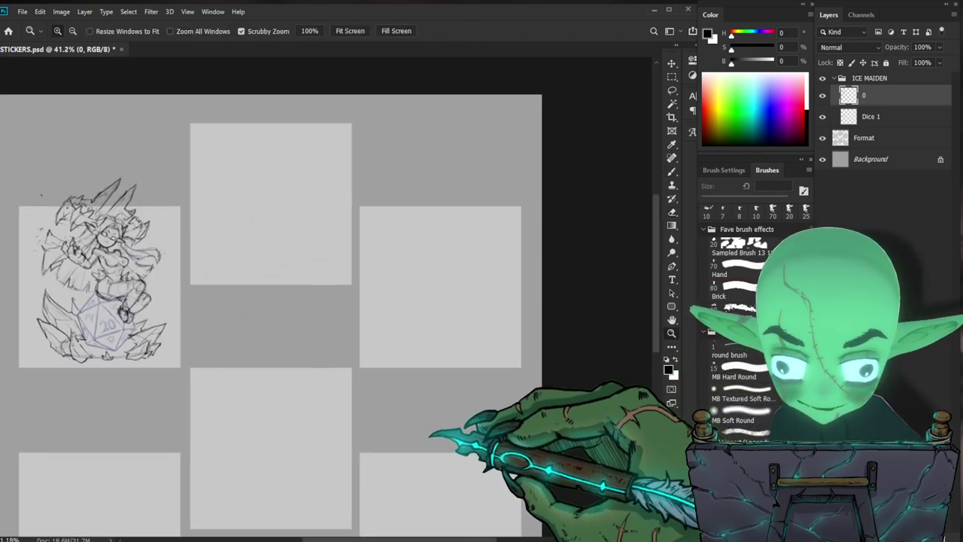
{"action": "mouse_move", "coordinate": [138, 290]}
{"action": "left_mouse_down"}
{"action": "mouse_move", "coordinate": [188, 282]}
{"action": "mouse_move", "coordinate": [327, 316]}
{"action": "left_mouse_up"}
{"action": "key", "text": "ctrl+1"}
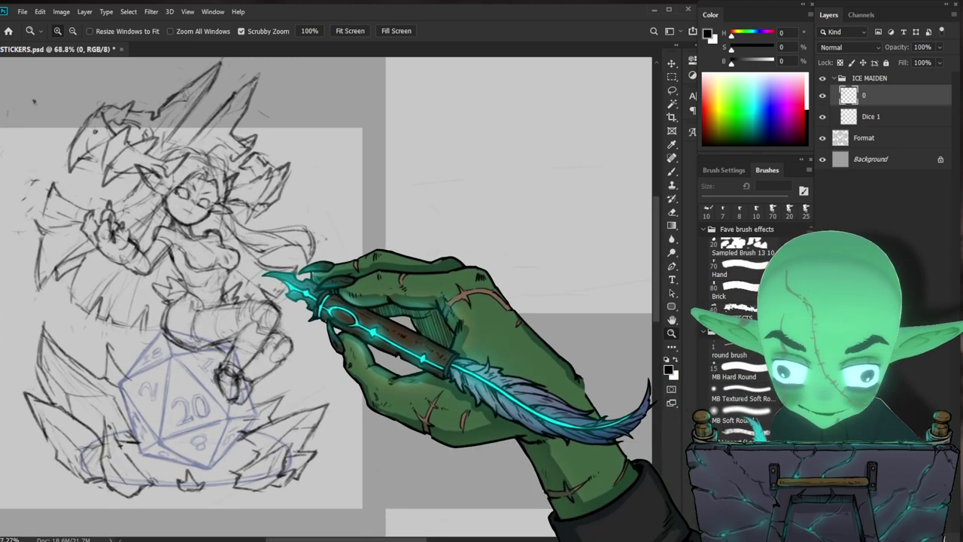
{"action": "key", "text": "b"}
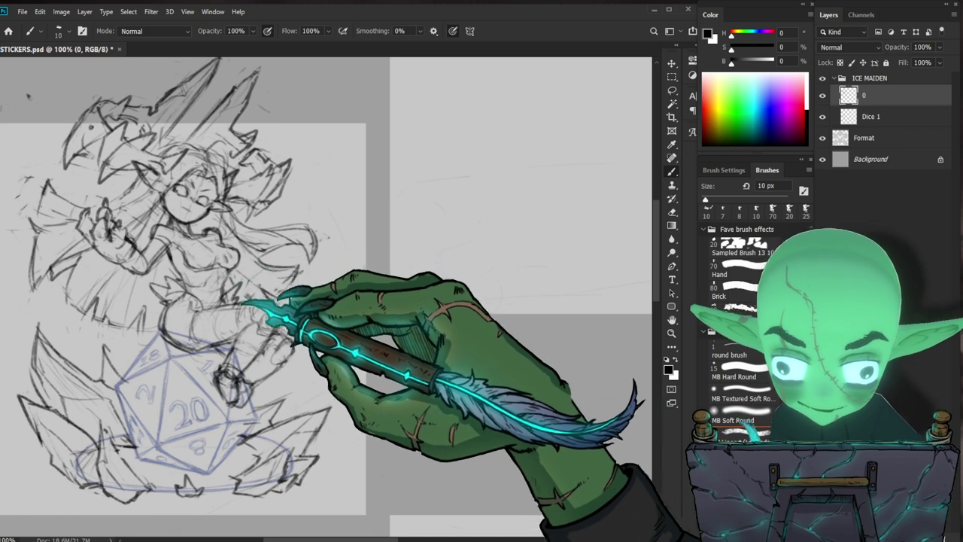
{"action": "key", "text": "e"}
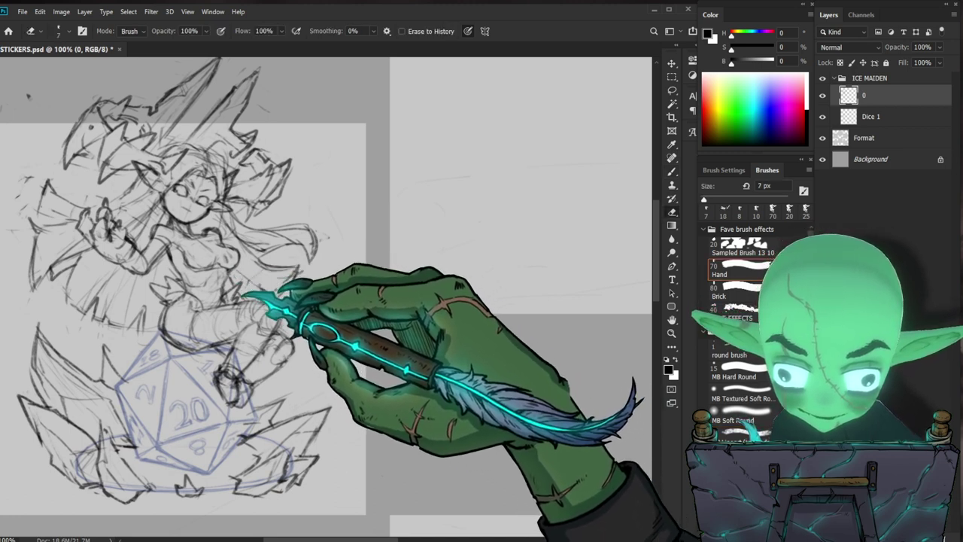
Step: Redraw the forearm and wrist of the figure's raised arm, alternating a 10 px brush and a 7 px eraser
{"action": "key", "text": "z"}
{"action": "left_click", "coordinate": [345, 368]}
{"action": "left_click_drag", "start_coordinate": [224, 239], "coordinate": [181, 243]}
{"action": "left_click_drag", "start_coordinate": [419, 355], "coordinate": [456, 403]}
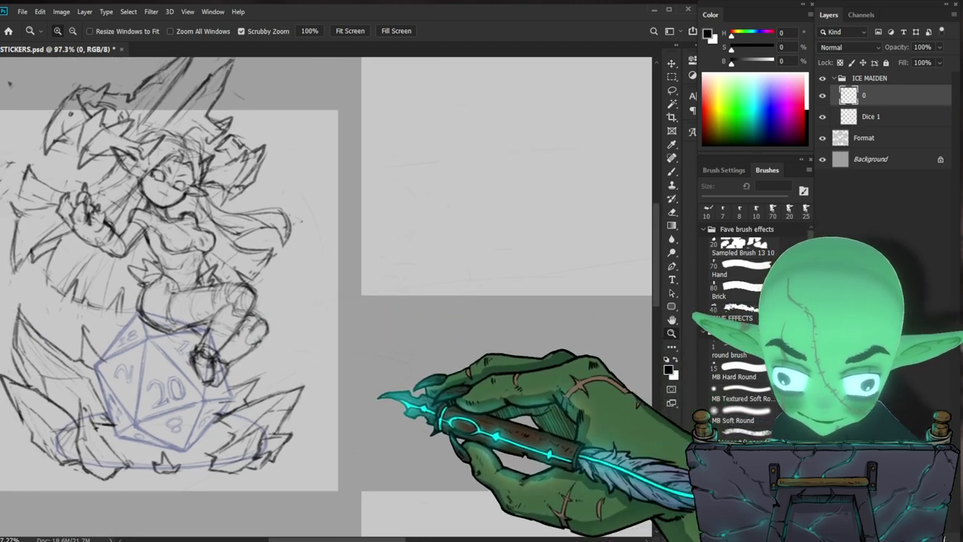
{"action": "left_click_drag", "start_coordinate": [98, 218], "coordinate": [210, 226]}
{"action": "key", "text": "e"}
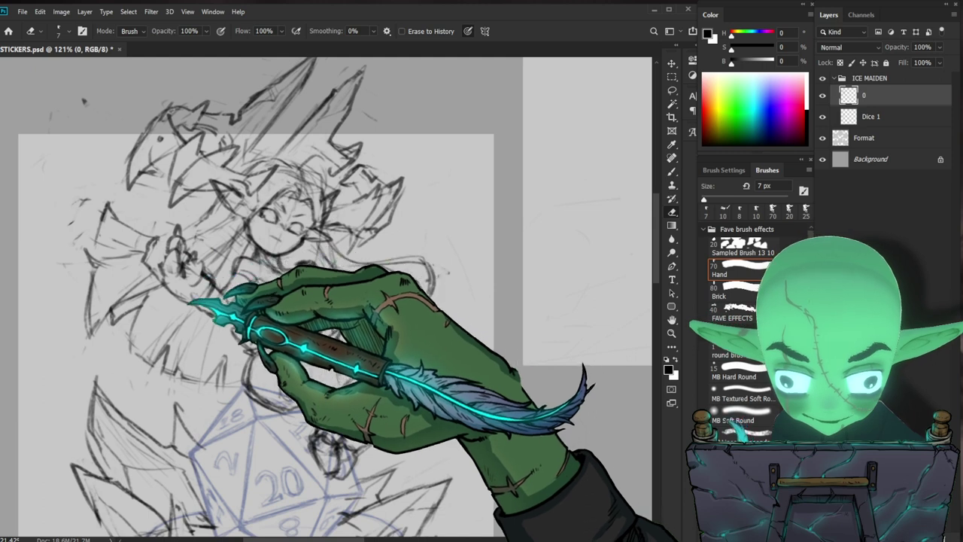
{"action": "key", "text": "b"}
{"action": "left_click_drag", "start_coordinate": [193, 294], "coordinate": [208, 287]}
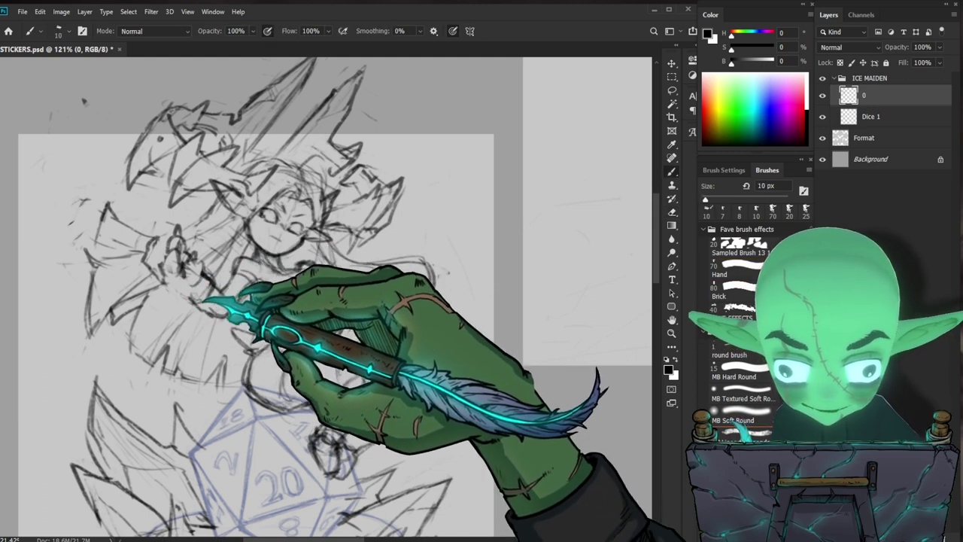
{"action": "key", "text": "e"}
{"action": "key", "text": "b"}
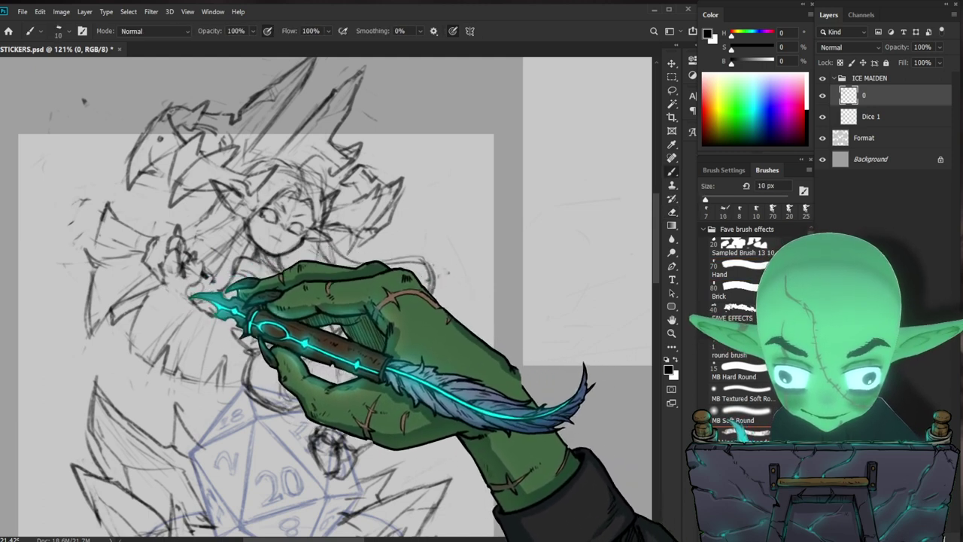
{"action": "key", "text": "e"}
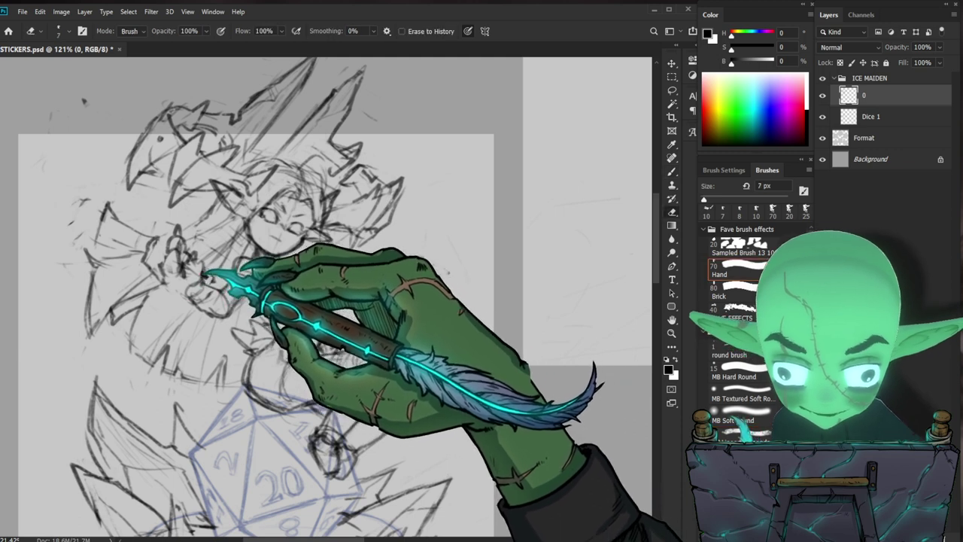
Step: Enlarge the eraser to 35 px and erase the sketch of the figure's raised hand
{"action": "key", "text": "bracketright"}
{"action": "key", "text": "bracketright"}
{"action": "key", "text": "bracketright"}
{"action": "key", "text": "bracketright"}
{"action": "key", "text": "bracketright"}
{"action": "key", "text": "bracketright"}
{"action": "key", "text": "bracketright"}
{"action": "key", "text": "bracketright"}
{"action": "mouse_move", "coordinate": [185, 256]}
{"action": "left_mouse_down"}
{"action": "mouse_move", "coordinate": [164, 234]}
{"action": "mouse_move", "coordinate": [189, 267]}
{"action": "left_mouse_up"}
Step: Redraw the raised hand with upright fingers using a 10 px brush, cleaning up with a 30 px eraser
{"action": "key", "text": "b"}
{"action": "key", "text": "z"}
{"action": "mouse_move", "coordinate": [258, 263]}
{"action": "left_mouse_down"}
{"action": "mouse_move", "coordinate": [214, 263]}
{"action": "mouse_move", "coordinate": [279, 239]}
{"action": "left_mouse_up"}
{"action": "key", "text": "b"}
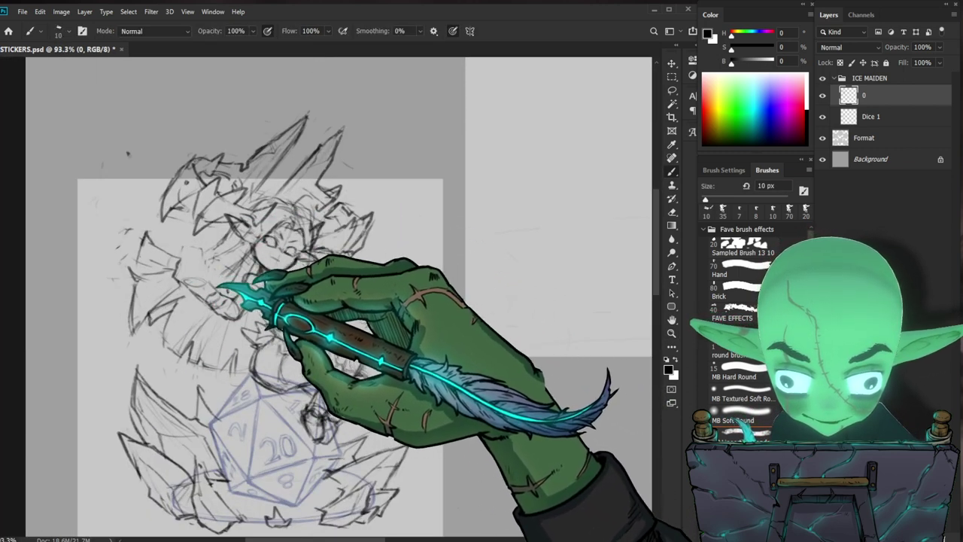
{"action": "key", "text": "e"}
{"action": "key", "text": "b"}
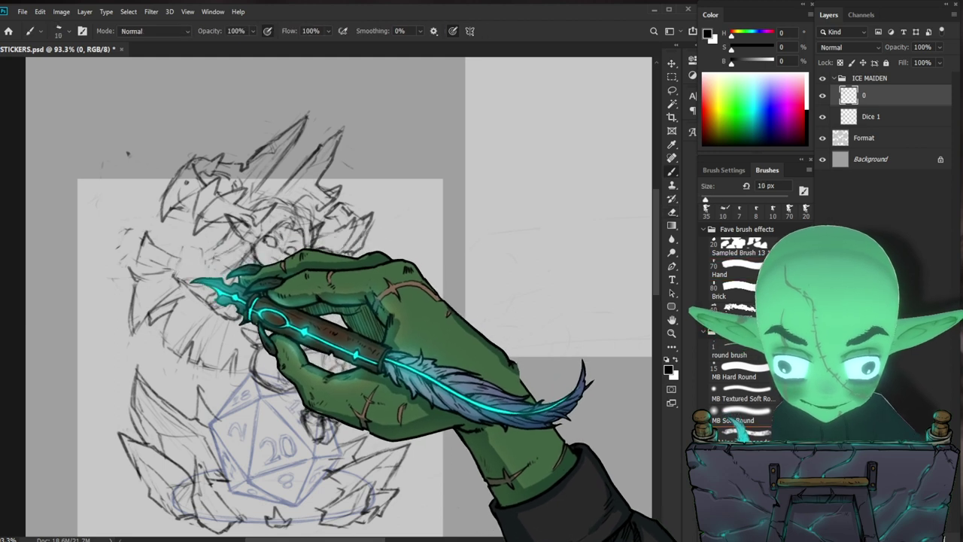
{"action": "left_click_drag", "start_coordinate": [200, 281], "coordinate": [188, 277]}
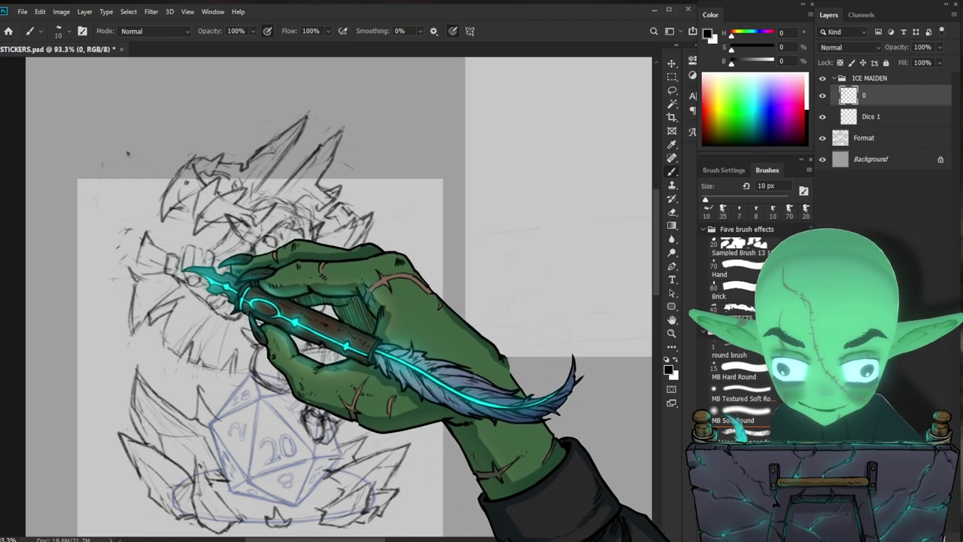
{"action": "key", "text": "e"}
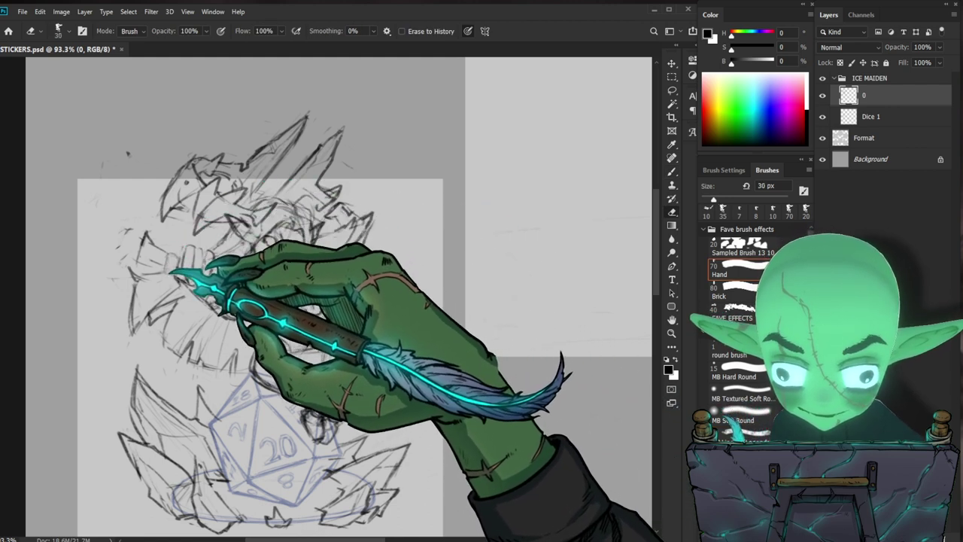
{"action": "key", "text": "b"}
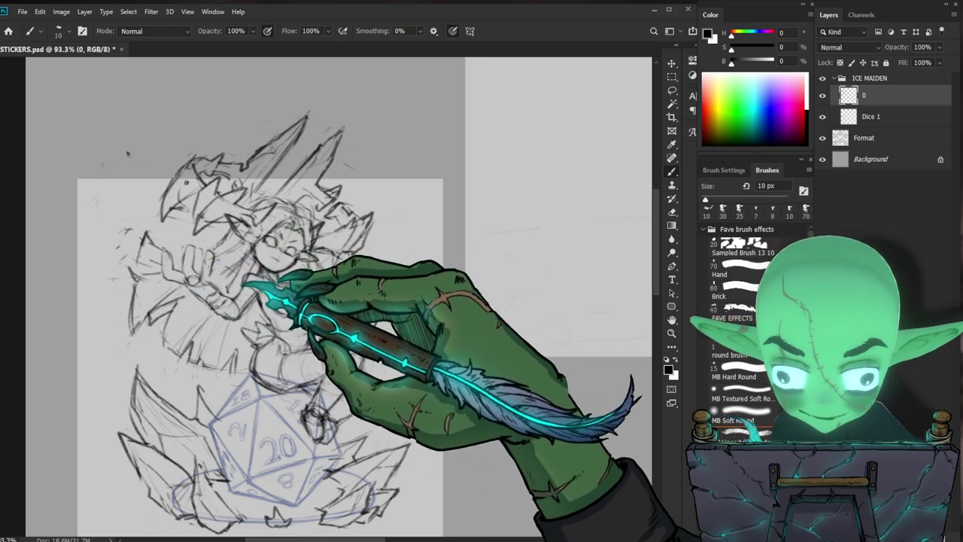
Step: Refine the fingers and palm of the raised hand, alternating a 10 px brush and a 25 px eraser
{"action": "left_click_drag", "start_coordinate": [335, 228], "coordinate": [316, 249]}
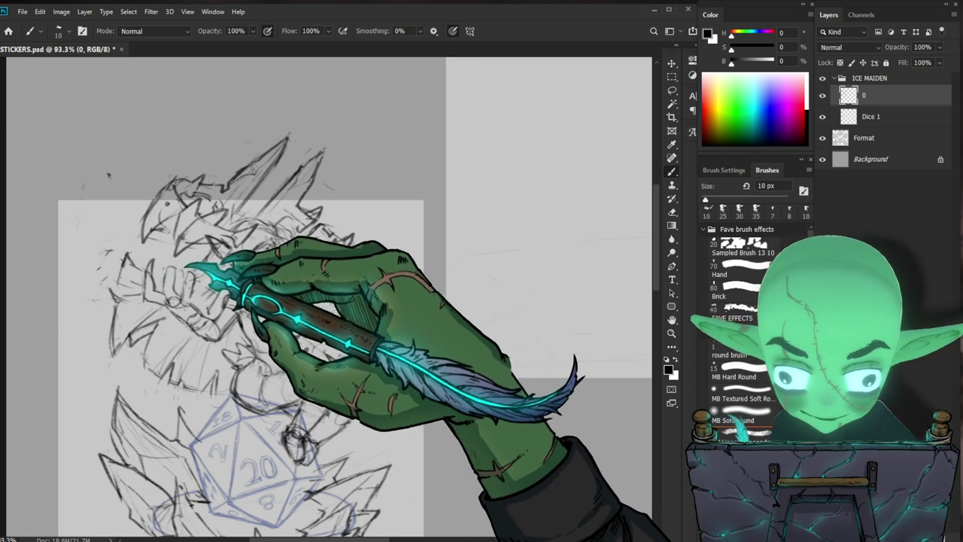
{"action": "key", "text": "e"}
{"action": "key", "text": "b"}
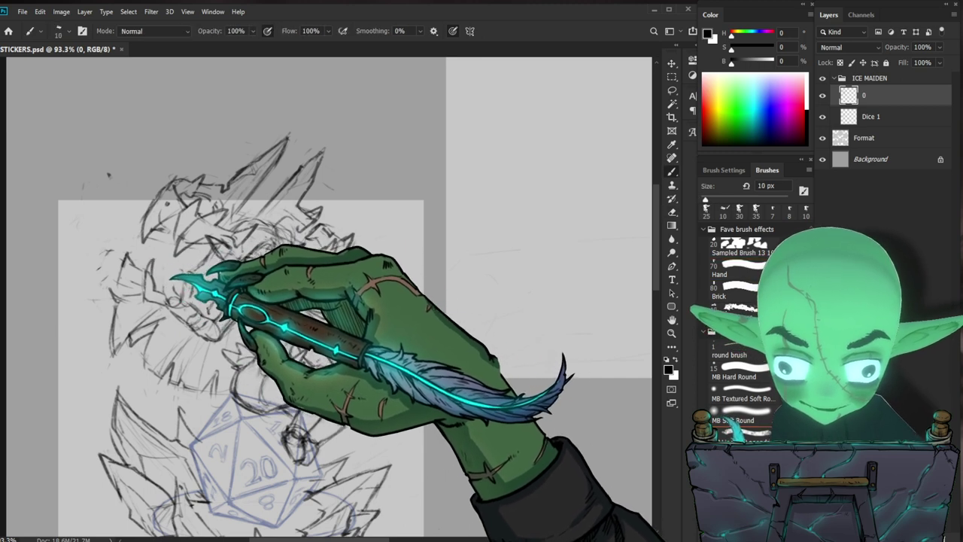
{"action": "key", "text": "e"}
{"action": "key", "text": "b"}
{"action": "left_click_drag", "start_coordinate": [178, 291], "coordinate": [176, 283]}
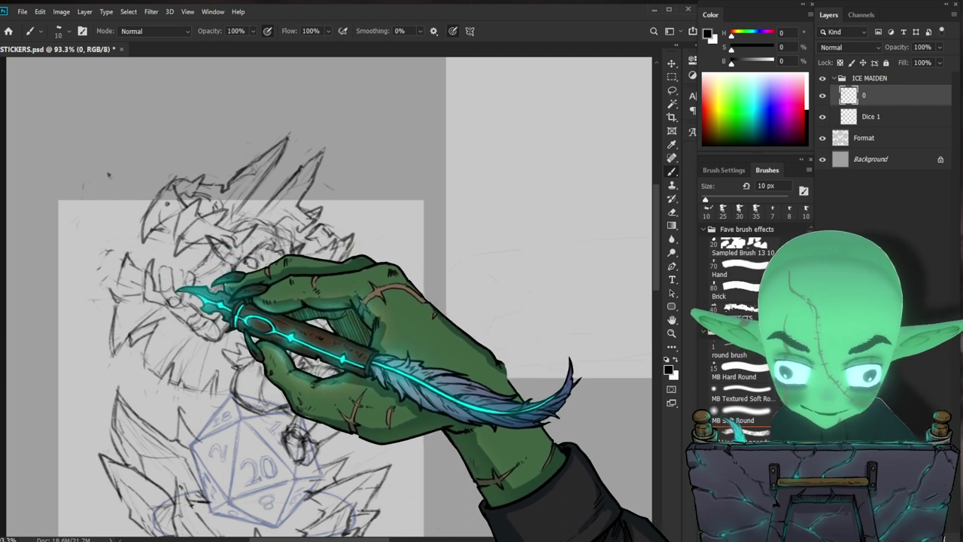
{"action": "key", "text": "e"}
{"action": "key", "text": "b"}
{"action": "left_click_drag", "start_coordinate": [172, 273], "coordinate": [206, 267]}
Step: Erase the raised hand's fingers with a 25 px eraser and rework the palm and thumb with the 10 px brush
{"action": "key", "text": "z"}
{"action": "left_click_drag", "start_coordinate": [263, 298], "coordinate": [226, 299]}
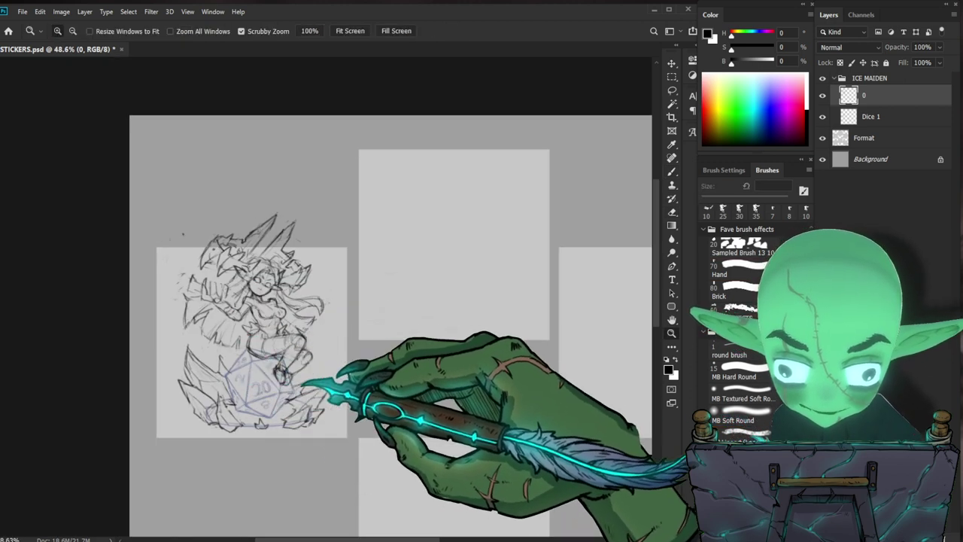
{"action": "key", "text": "ctrl+1"}
{"action": "key", "text": "e"}
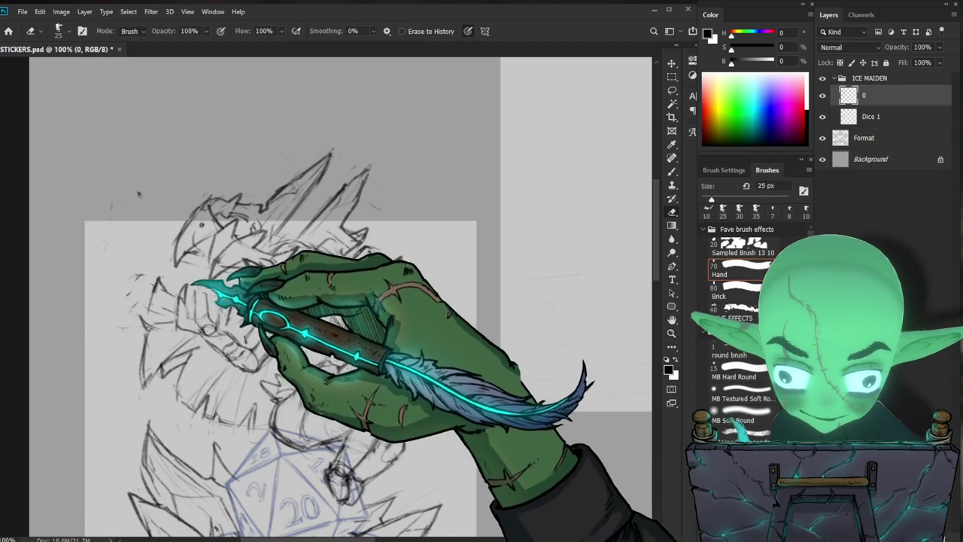
{"action": "key", "text": "b"}
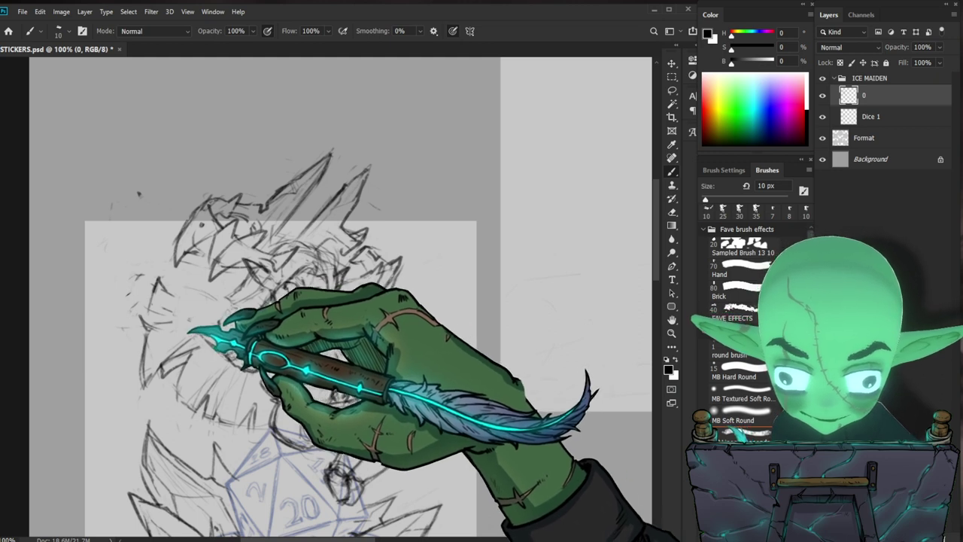
{"action": "key", "text": "z"}
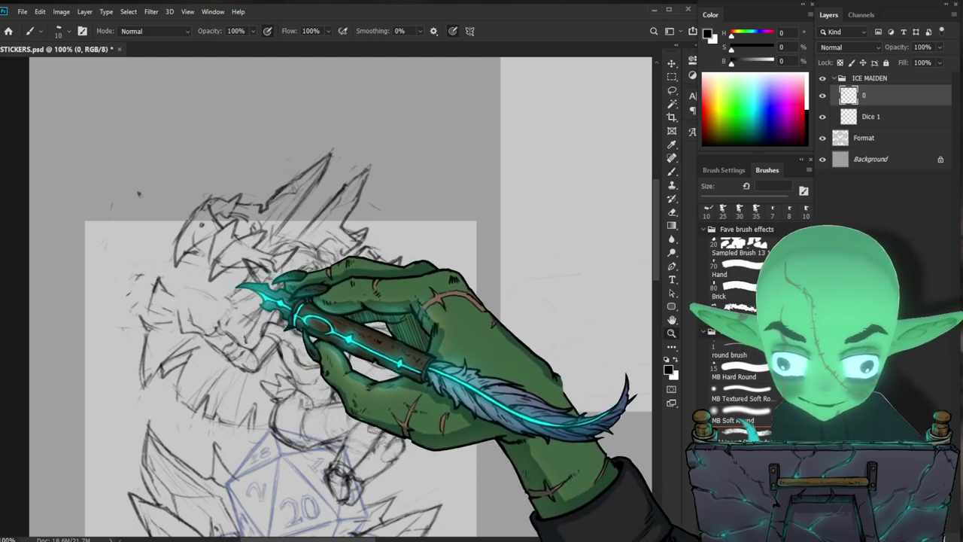
{"action": "left_click_drag", "start_coordinate": [241, 289], "coordinate": [230, 338]}
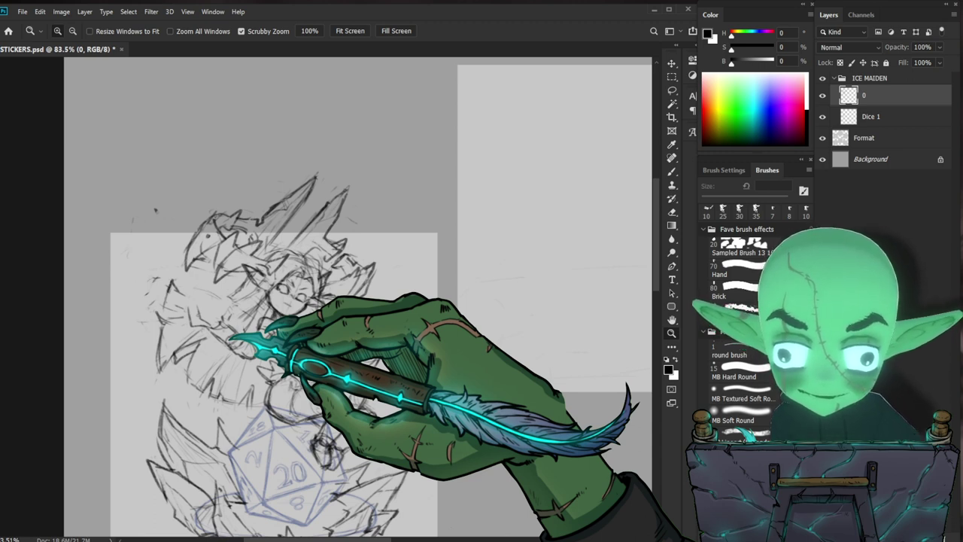
{"action": "left_click", "coordinate": [242, 320]}
{"action": "key", "text": "b"}
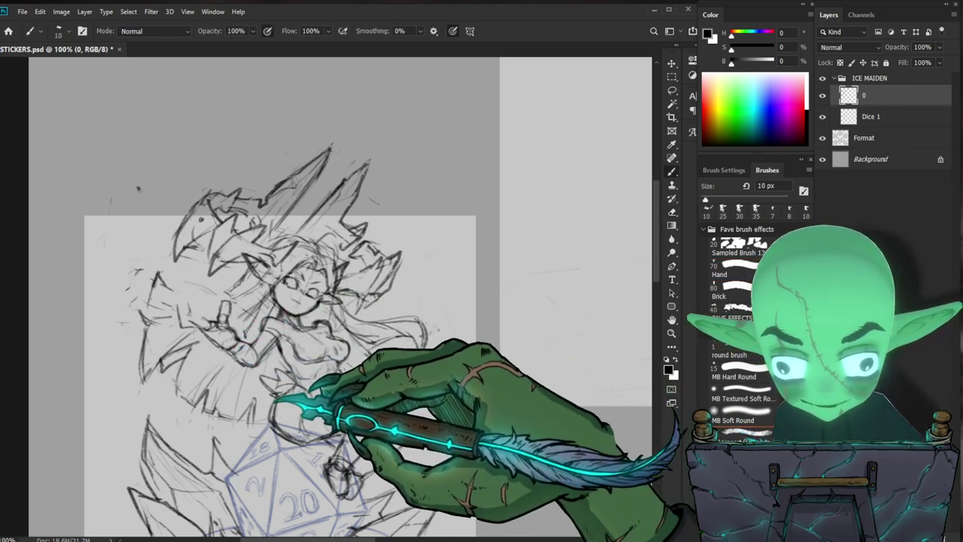
Step: Lasso the raised hand and rotate it counterclockwise by about 19 degrees, then clear the selection
{"action": "key", "text": "ctrl+0"}
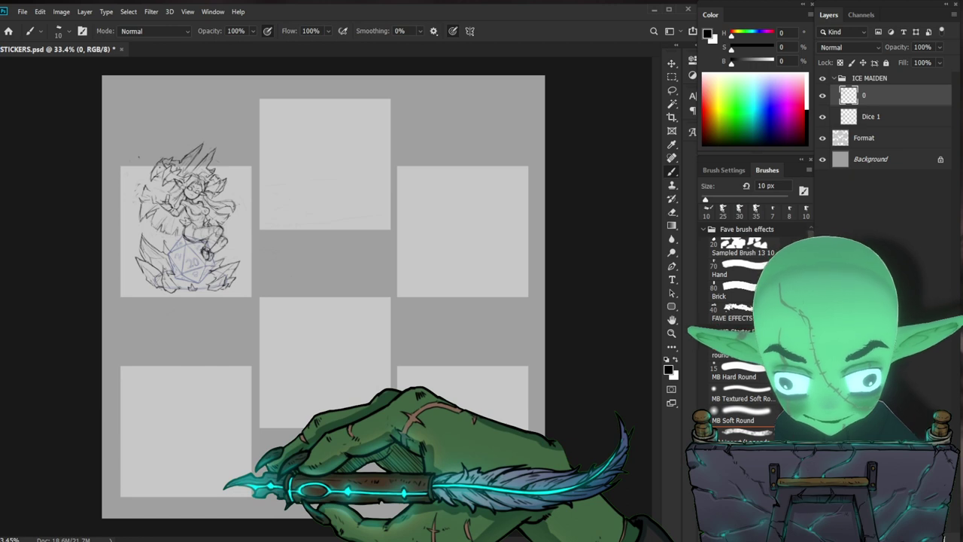
{"action": "mouse_move", "coordinate": [181, 187]}
{"action": "left_mouse_down"}
{"action": "mouse_move", "coordinate": [220, 191]}
{"action": "mouse_move", "coordinate": [245, 310]}
{"action": "mouse_move", "coordinate": [261, 306]}
{"action": "mouse_move", "coordinate": [207, 271]}
{"action": "mouse_move", "coordinate": [175, 296]}
{"action": "mouse_move", "coordinate": [228, 307]}
{"action": "left_mouse_up"}
{"action": "key", "text": "l"}
{"action": "key", "text": "ctrl+t"}
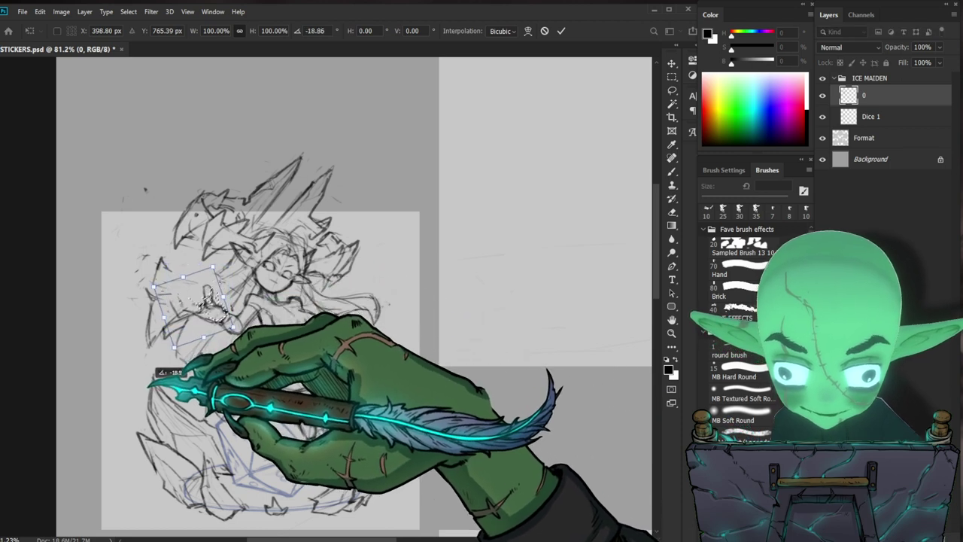
{"action": "key", "text": "Return"}
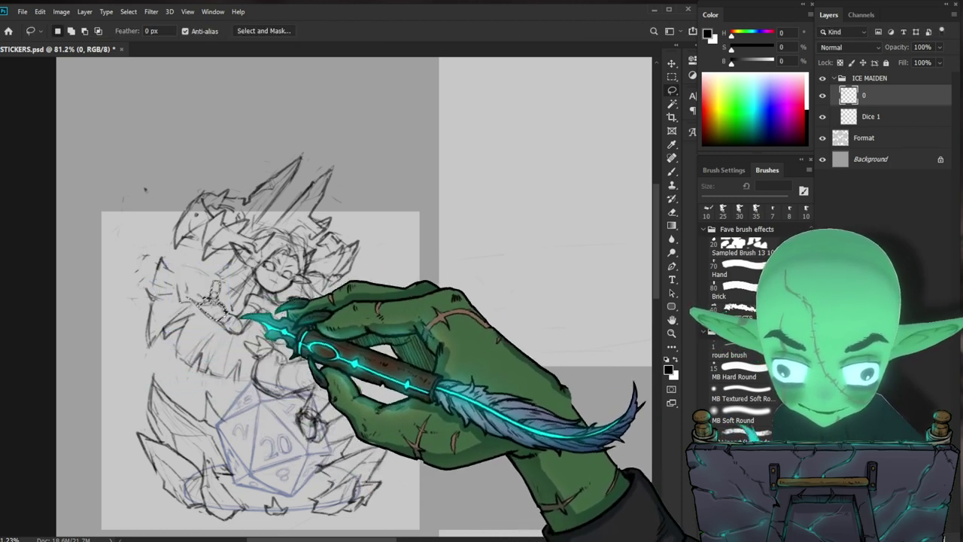
{"action": "key", "text": "ctrl+d"}
Step: Draw the remaining outstretched fingers on the rotated hand with the 10 px brush
{"action": "key", "text": "b"}
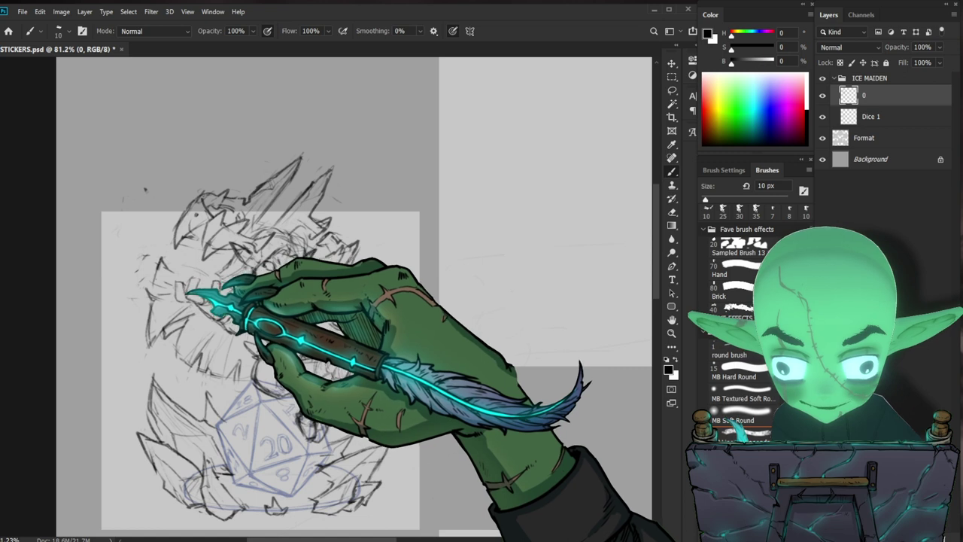
{"action": "left_click_drag", "start_coordinate": [431, 288], "coordinate": [414, 307]}
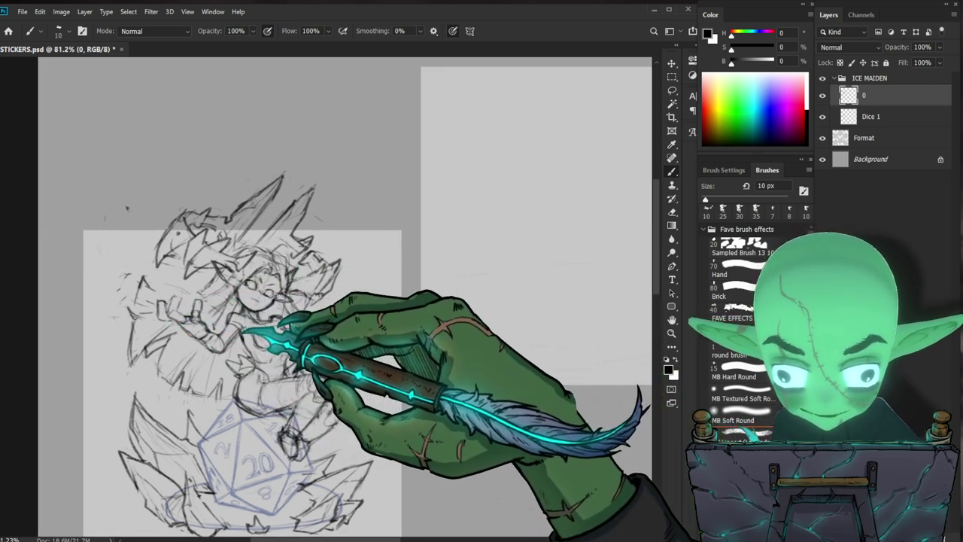
{"action": "left_click_drag", "start_coordinate": [353, 361], "coordinate": [315, 404]}
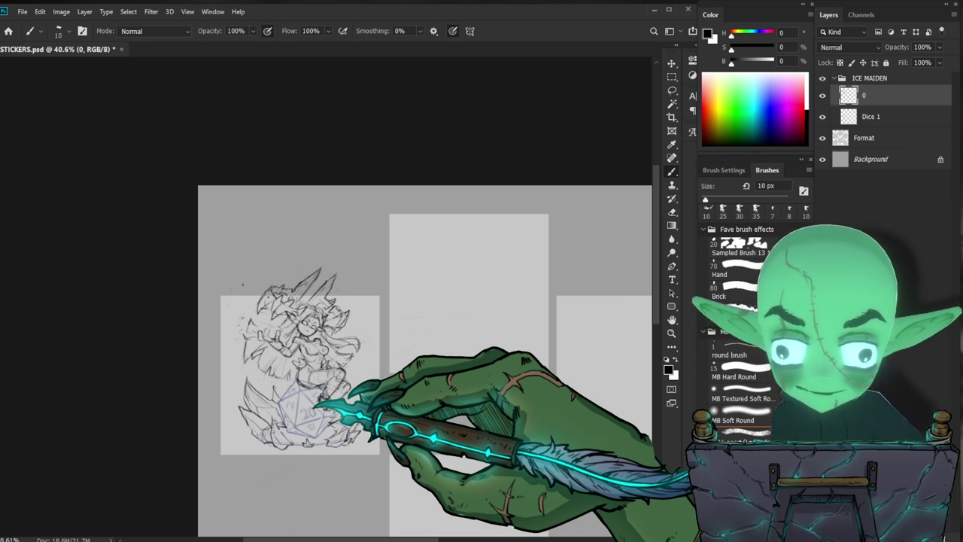
Step: Touch up the horned headdress and the crystals above the head with a 10 px brush and a 25 px eraser
{"action": "scroll", "coordinate": [308, 290], "scroll_direction": "up", "scroll_amount": 5}
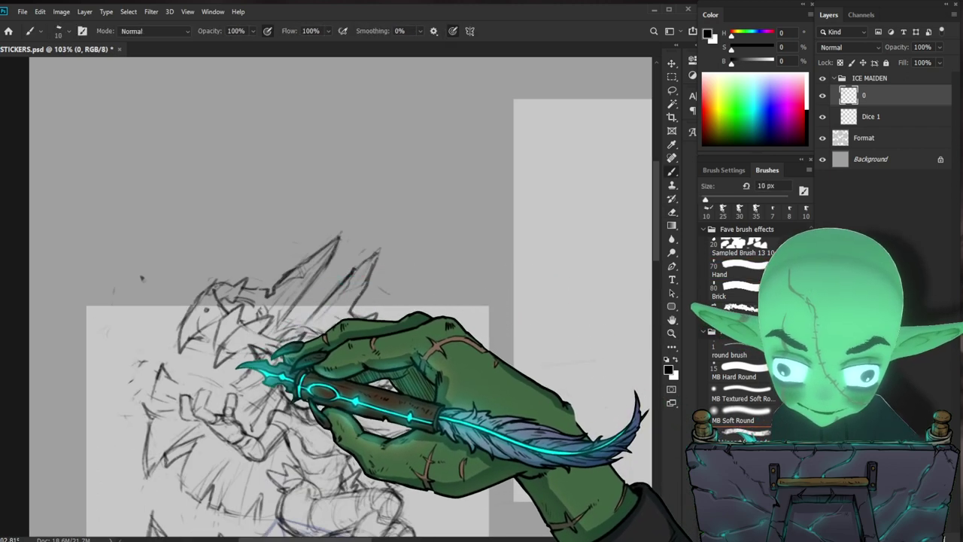
{"action": "left_click_drag", "start_coordinate": [392, 349], "coordinate": [363, 305]}
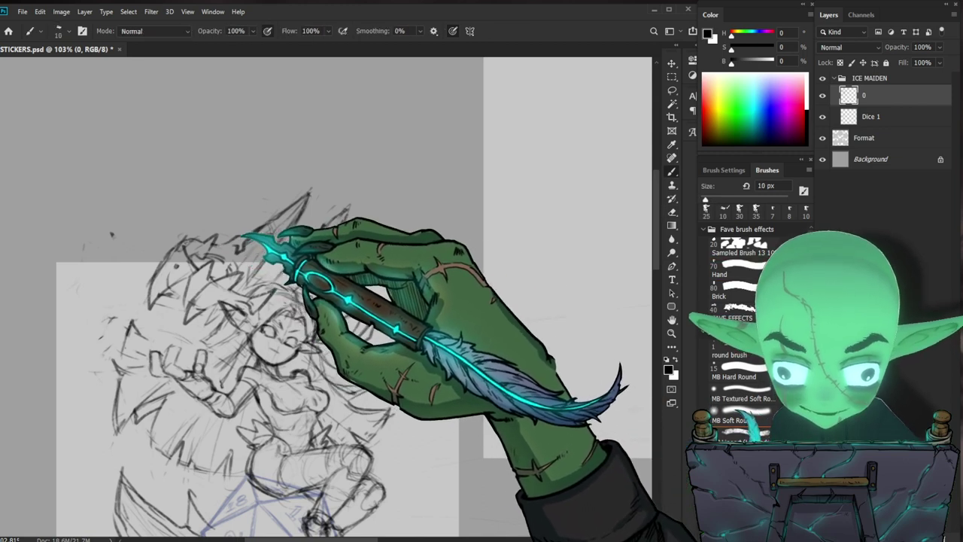
{"action": "key", "text": "z"}
{"action": "left_click_drag", "start_coordinate": [336, 262], "coordinate": [263, 261]}
{"action": "left_click_drag", "start_coordinate": [466, 434], "coordinate": [394, 403]}
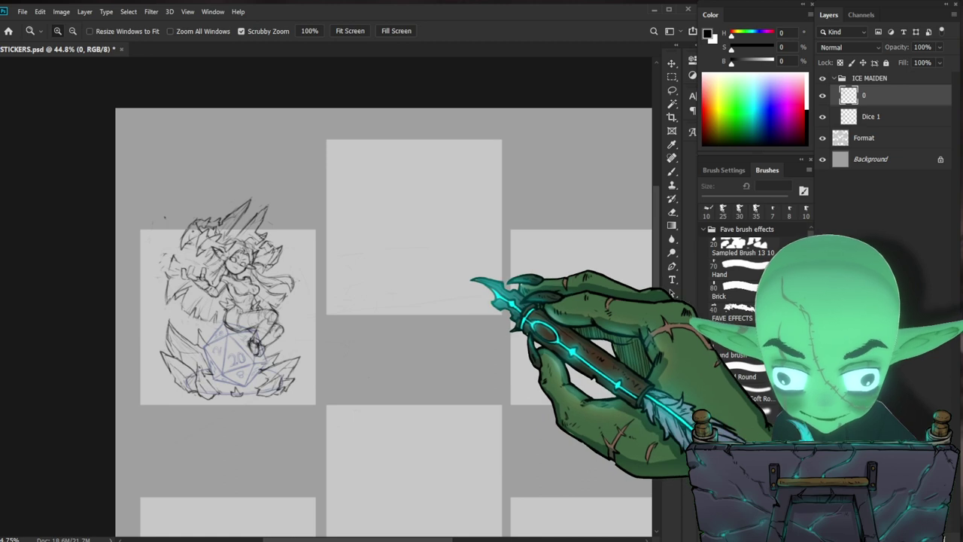
{"action": "left_click_drag", "start_coordinate": [189, 223], "coordinate": [228, 207]}
{"action": "key", "text": "b"}
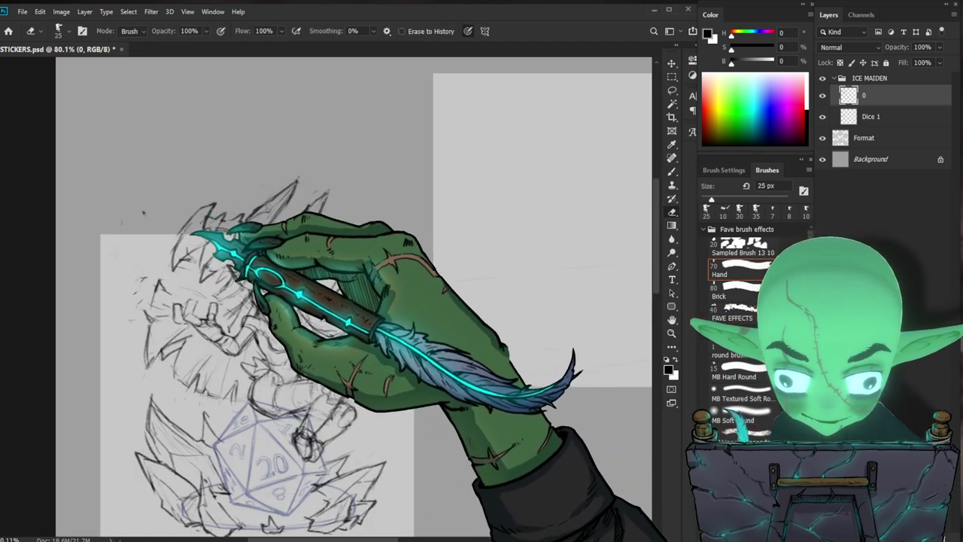
{"action": "key", "text": "z"}
{"action": "left_click_drag", "start_coordinate": [437, 391], "coordinate": [376, 395]}
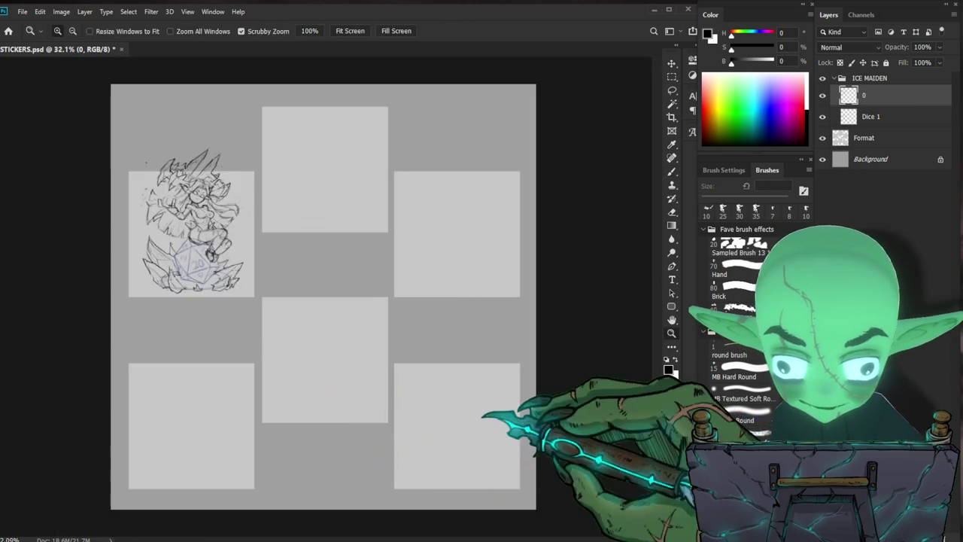
Step: Touch up the sketch lines around the figure's shoulder and chest with the eraser and a 10 px brush
{"action": "left_click_drag", "start_coordinate": [293, 286], "coordinate": [333, 294]}
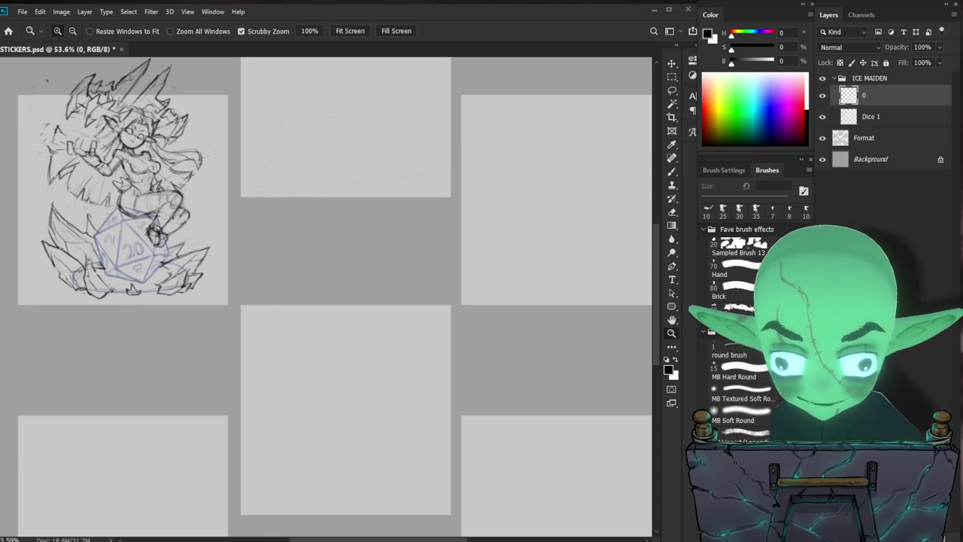
{"action": "left_click", "coordinate": [188, 180]}
{"action": "left_click_drag", "start_coordinate": [188, 180], "coordinate": [267, 245]}
{"action": "key", "text": "e"}
{"action": "key", "text": "b"}
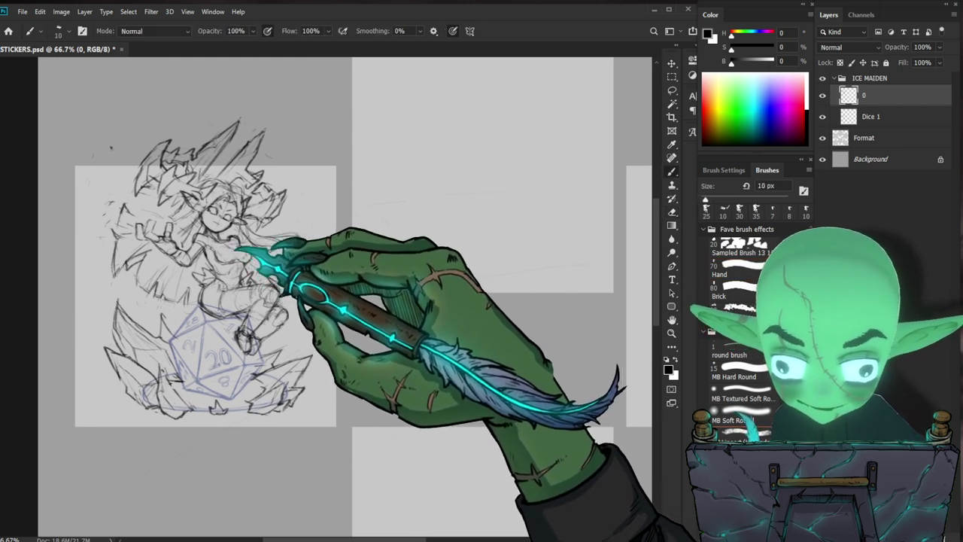
{"action": "left_click_drag", "start_coordinate": [521, 322], "coordinate": [474, 364]}
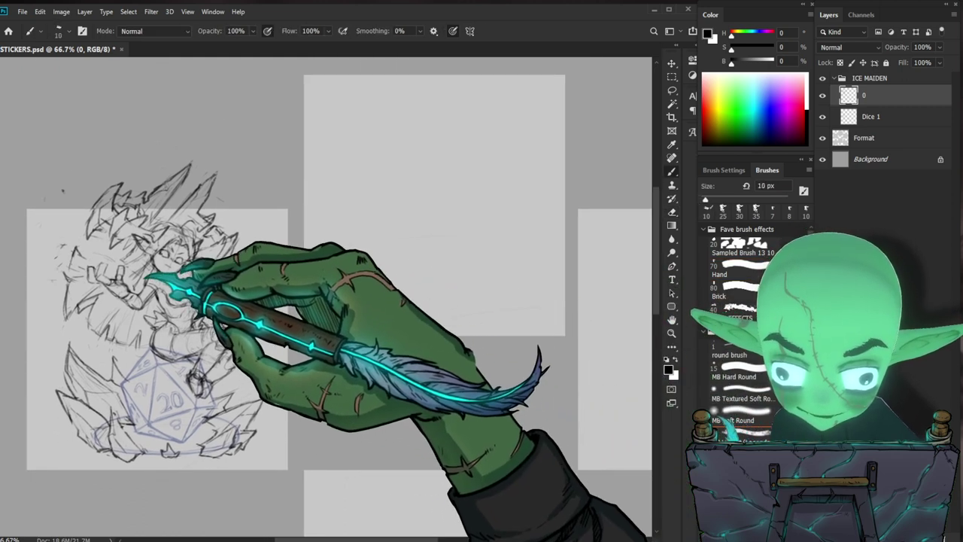
{"action": "key", "text": "z"}
{"action": "left_click_drag", "start_coordinate": [229, 260], "coordinate": [212, 286]}
{"action": "left_click_drag", "start_coordinate": [513, 365], "coordinate": [482, 380]}
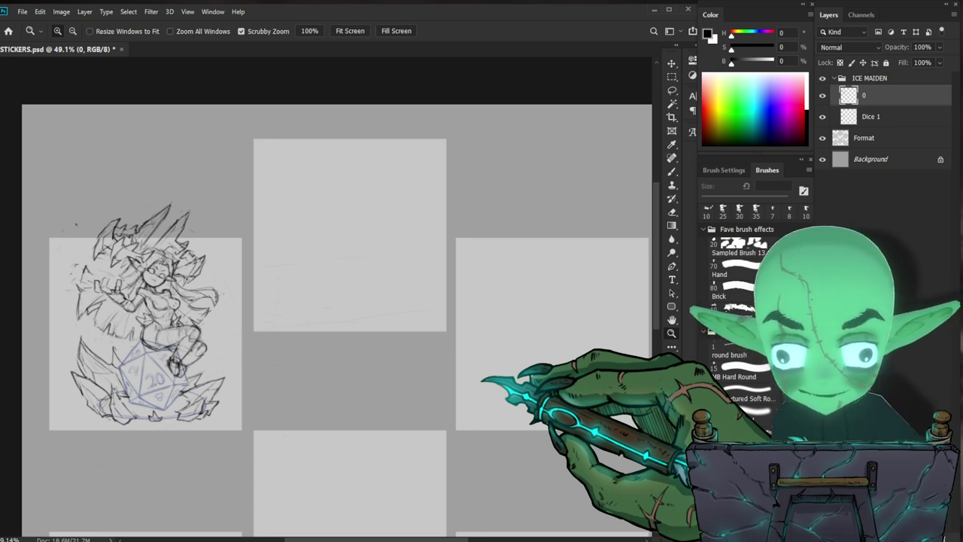
Step: Collapse the ICE MAIDEN layer group and hide it
{"action": "left_click", "coordinate": [834, 78]}
{"action": "left_click", "coordinate": [822, 78]}
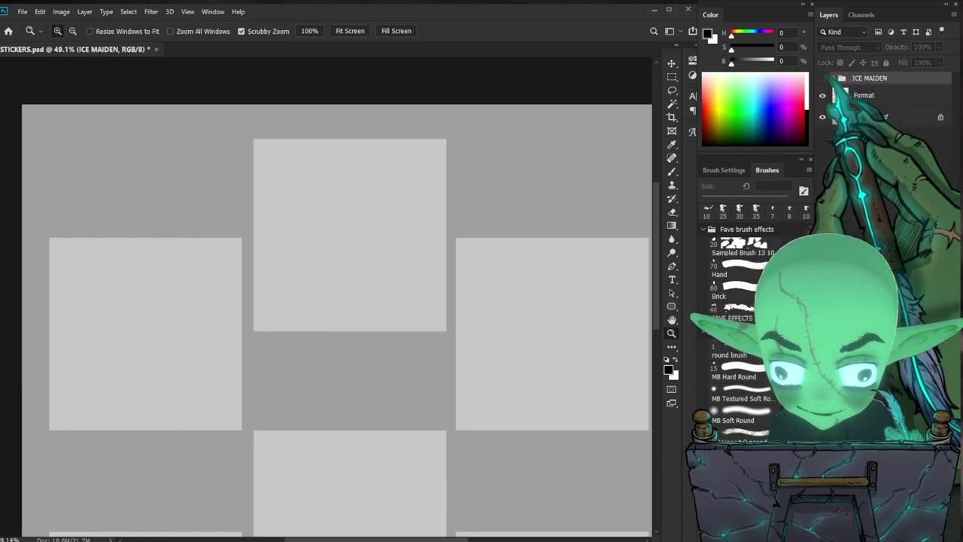
Step: Show and expand the ICE MAIDEN group, and duplicate its Dice 1 layer
{"action": "left_click", "coordinate": [822, 78]}
{"action": "left_click", "coordinate": [833, 78]}
{"action": "left_click", "coordinate": [870, 116]}
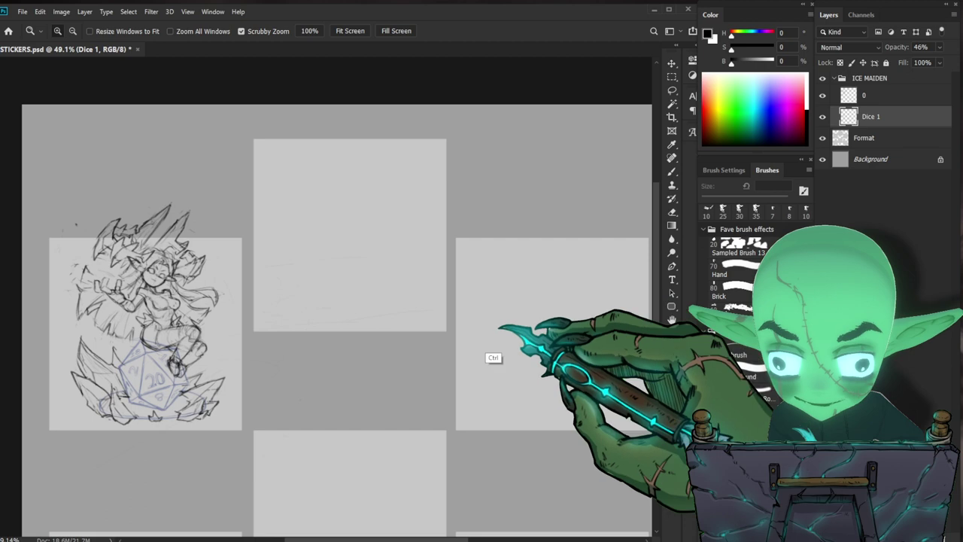
{"action": "key", "text": "ctrl+j"}
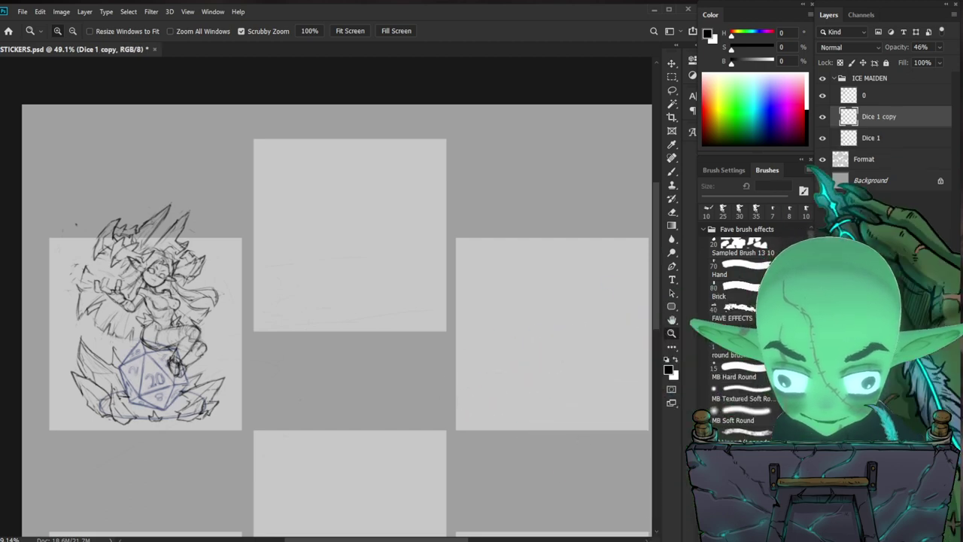
Step: Move the duplicated dice layer above the ICE MAIDEN group and rename it Dice 2
{"action": "left_click_drag", "start_coordinate": [873, 113], "coordinate": [872, 76]}
{"action": "double_click", "coordinate": [871, 82]}
{"action": "type", "text": "Dice 2"}
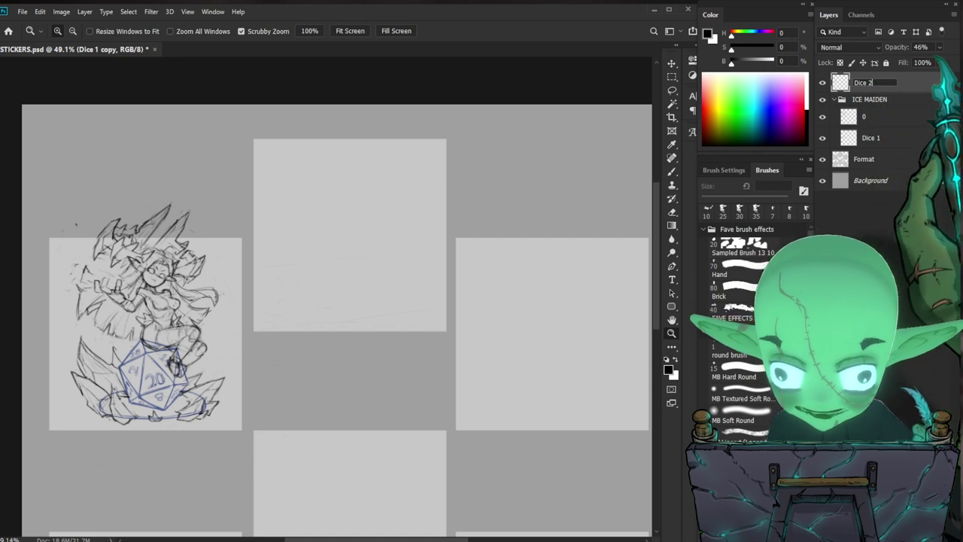
{"action": "key", "text": "Return"}
Step: Put the Dice 2 layer in a new group named UNDINE
{"action": "key", "text": "ctrl+g"}
{"action": "double_click", "coordinate": [864, 79]}
{"action": "key", "text": "Return"}
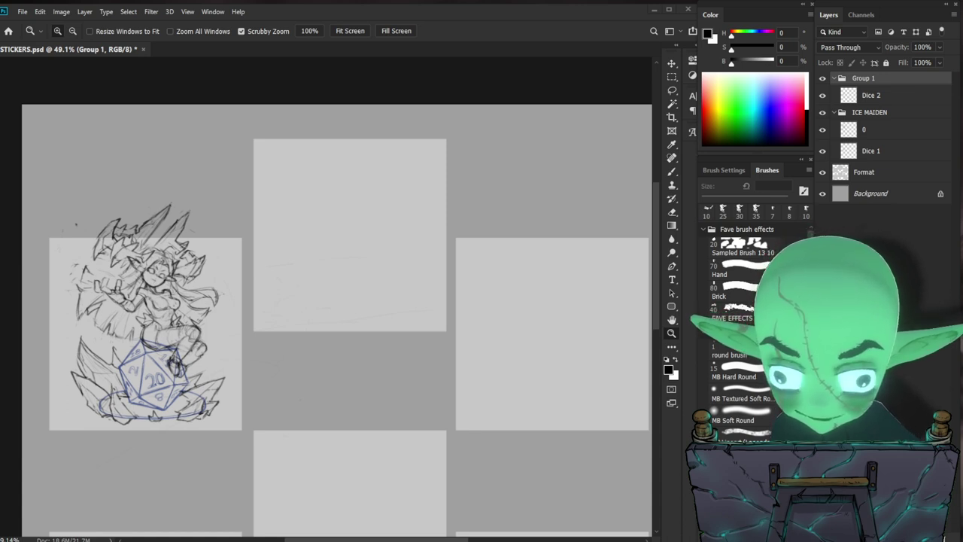
{"action": "double_click", "coordinate": [862, 78]}
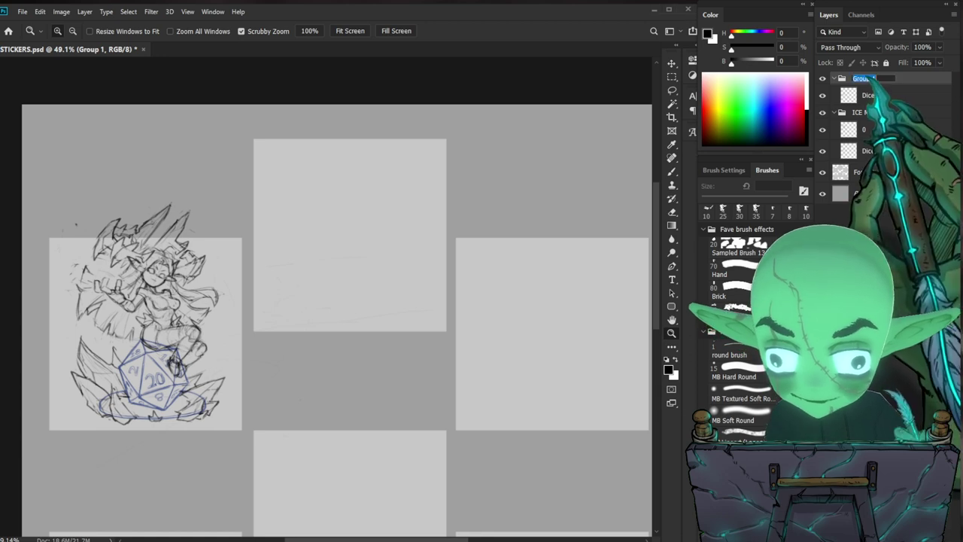
{"action": "type", "text": "U"}
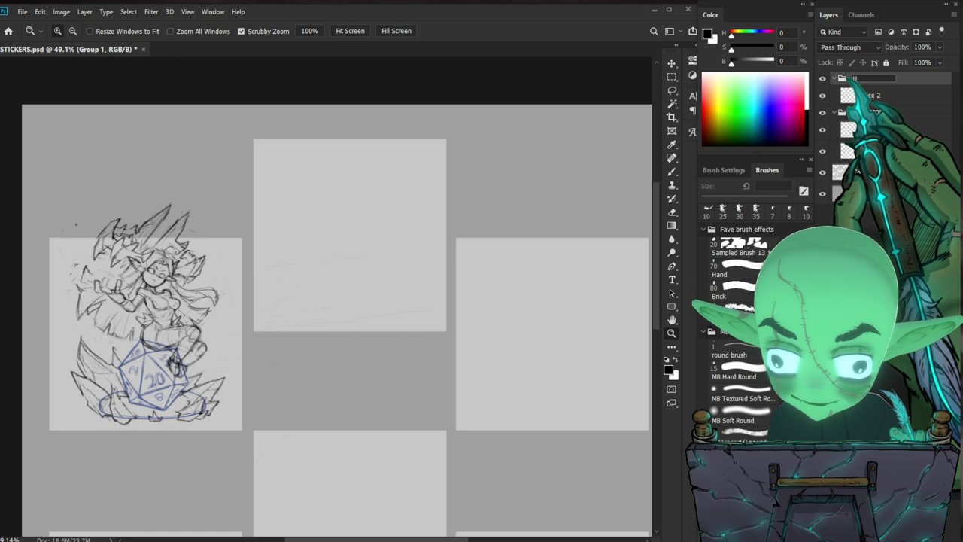
{"action": "type", "text": "nDINE"}
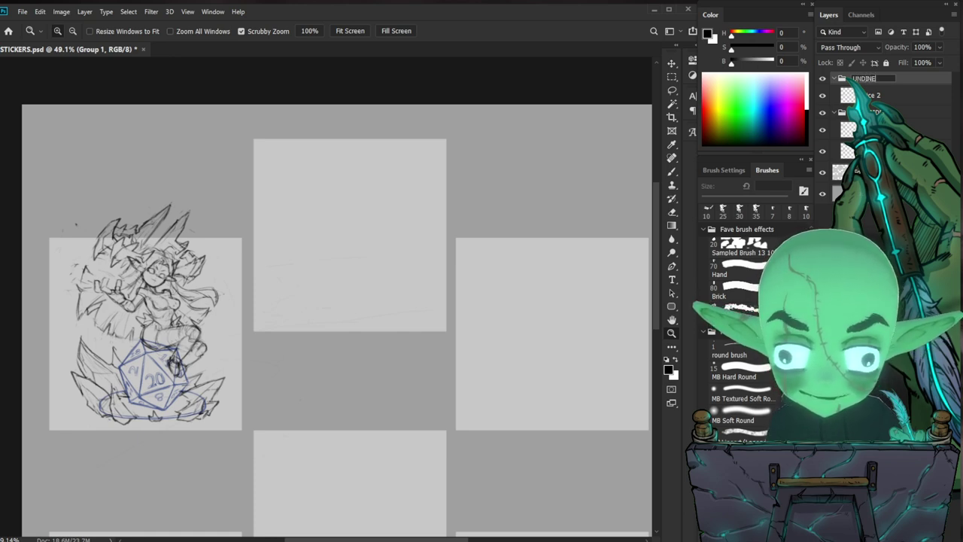
{"action": "key", "text": "Return"}
Step: Add a new layer named 0 above Dice 2 in the UNDINE group
{"action": "left_click", "coordinate": [903, 96]}
{"action": "key", "text": "ctrl+shift+n"}
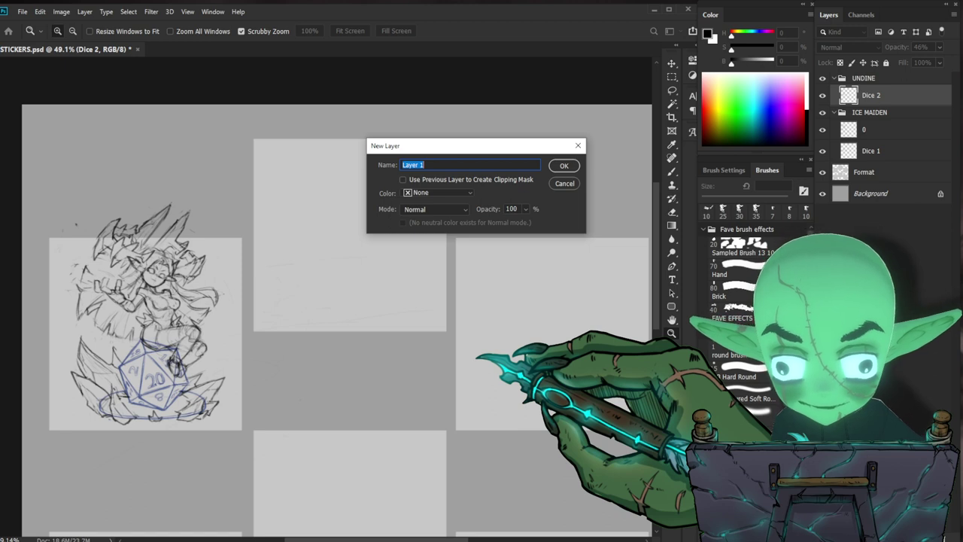
{"action": "type", "text": "0"}
{"action": "key", "text": "Return"}
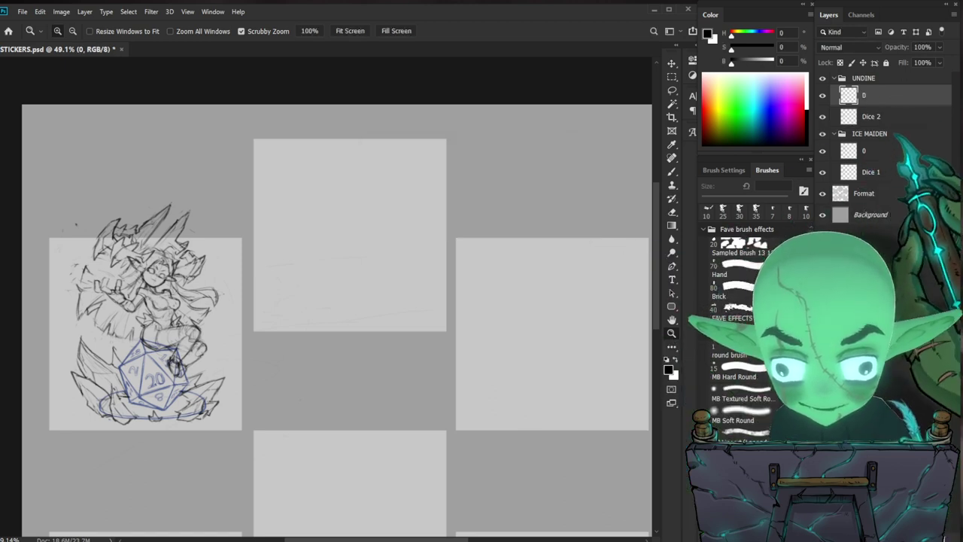
Step: Move the Dice 2 drawing into the lower part of the empty middle square in the upper row
{"action": "left_click", "coordinate": [871, 115]}
{"action": "key", "text": "v"}
{"action": "mouse_move", "coordinate": [183, 399]}
{"action": "left_mouse_down"}
{"action": "mouse_move", "coordinate": [359, 307]}
{"action": "mouse_move", "coordinate": [377, 324]}
{"action": "mouse_move", "coordinate": [371, 329]}
{"action": "left_mouse_up"}
{"action": "scroll", "coordinate": [432, 278], "scroll_direction": "up", "scroll_amount": 1}
{"action": "key", "text": "z"}
{"action": "left_click_drag", "start_coordinate": [406, 327], "coordinate": [378, 339]}
{"action": "key", "text": "v"}
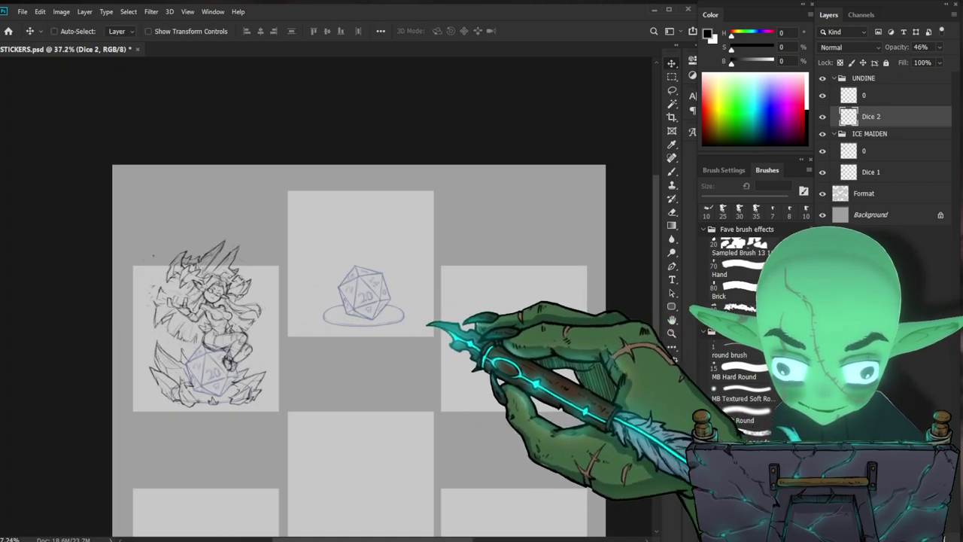
{"action": "scroll", "coordinate": [376, 339], "scroll_direction": "up", "scroll_amount": 1}
{"action": "left_click", "coordinate": [883, 95]}
{"action": "mouse_move", "coordinate": [454, 331]}
{"action": "left_mouse_down"}
{"action": "mouse_move", "coordinate": [424, 361]}
{"action": "mouse_move", "coordinate": [450, 348]}
{"action": "mouse_move", "coordinate": [435, 327]}
{"action": "left_mouse_up"}
{"action": "key", "text": "z"}
{"action": "key", "text": "v"}
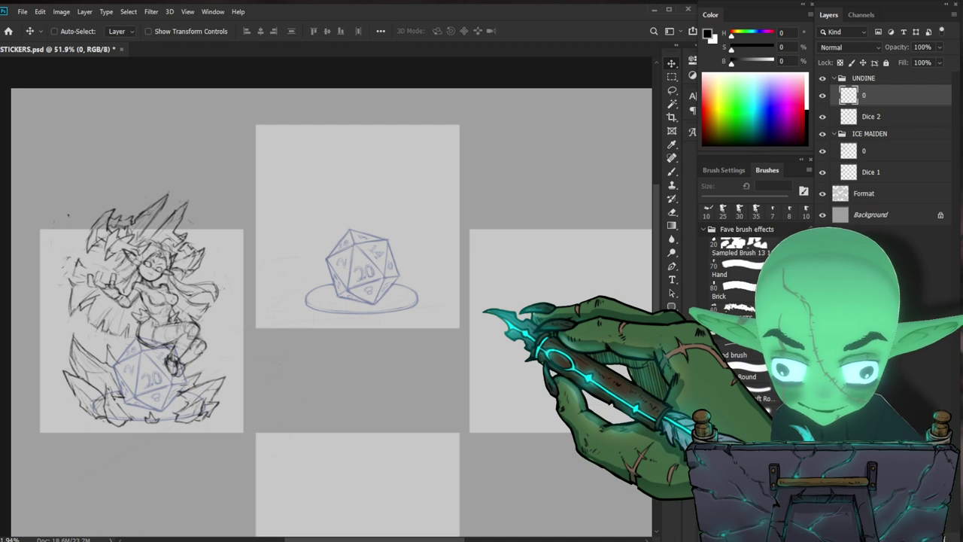
Step: Touch up the Ice Maiden sketch around the foot and die on its layer 0 with the 10 px brush and 25 px eraser
{"action": "left_click", "coordinate": [883, 149]}
{"action": "key", "text": "b"}
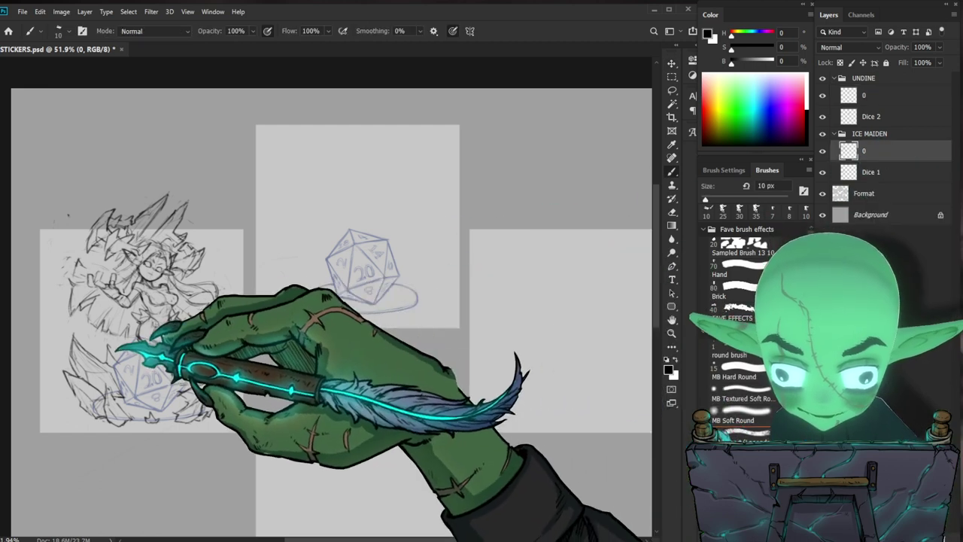
{"action": "key", "text": "e"}
{"action": "key", "text": "b"}
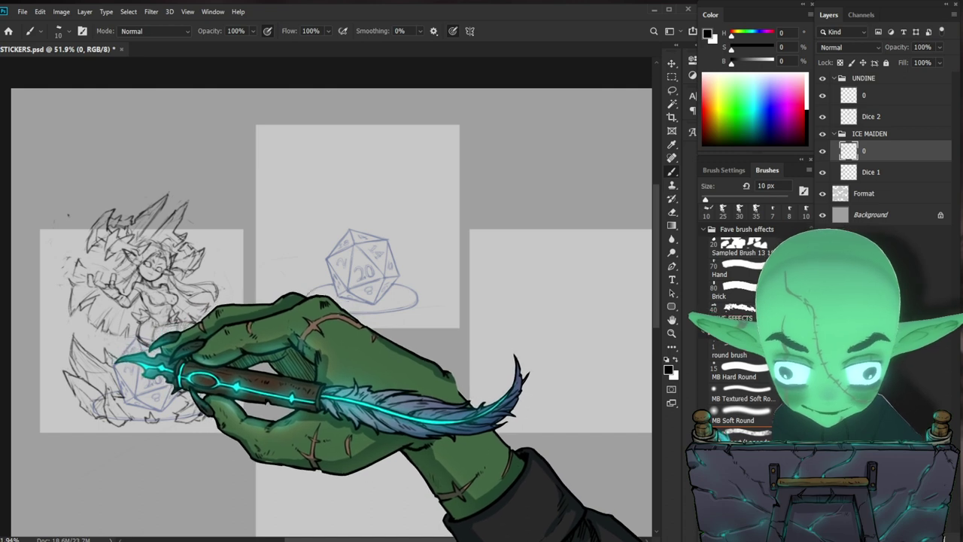
{"action": "key", "text": "ctrl+space"}
{"action": "left_click_drag", "start_coordinate": [139, 369], "coordinate": [148, 368]}
{"action": "key", "text": "b"}
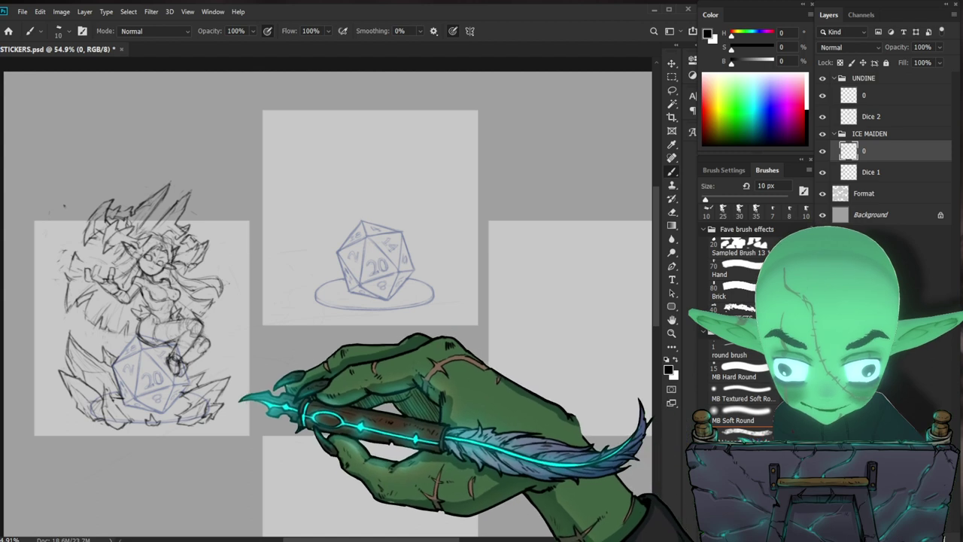
{"action": "key", "text": "e"}
{"action": "key", "text": "b"}
{"action": "key", "text": "e"}
{"action": "key", "text": "b"}
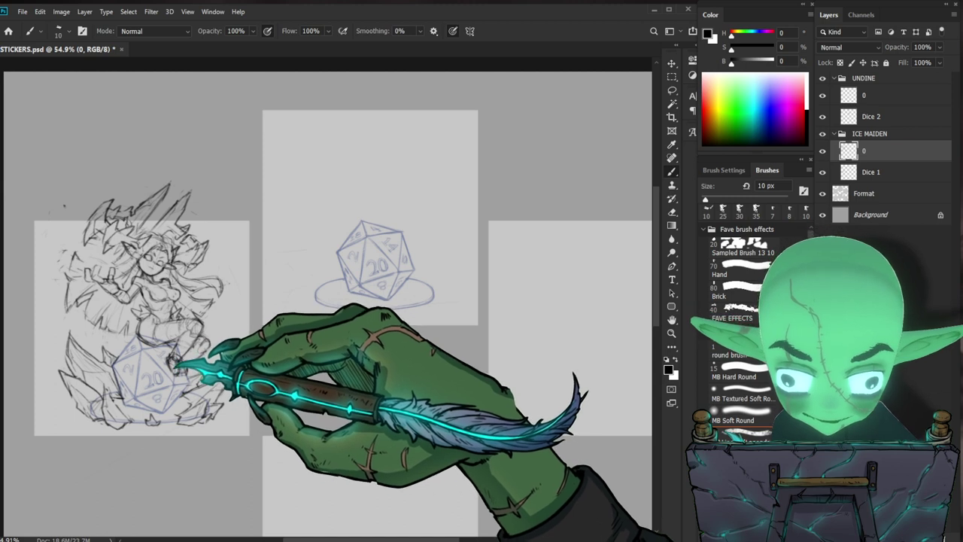
{"action": "key", "text": "e"}
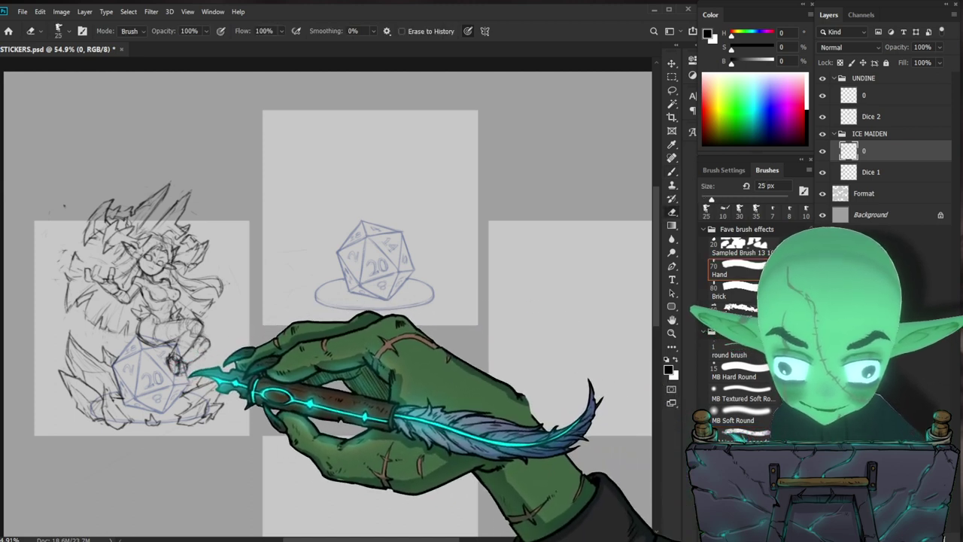
{"action": "key", "text": "b"}
{"action": "left_click_drag", "start_coordinate": [226, 385], "coordinate": [156, 410]}
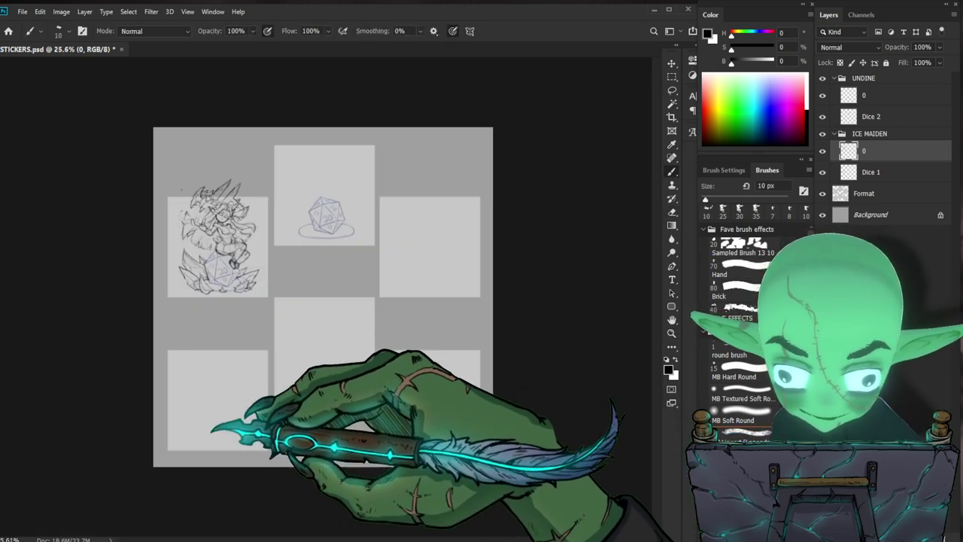
{"action": "left_click_drag", "start_coordinate": [243, 263], "coordinate": [301, 263]}
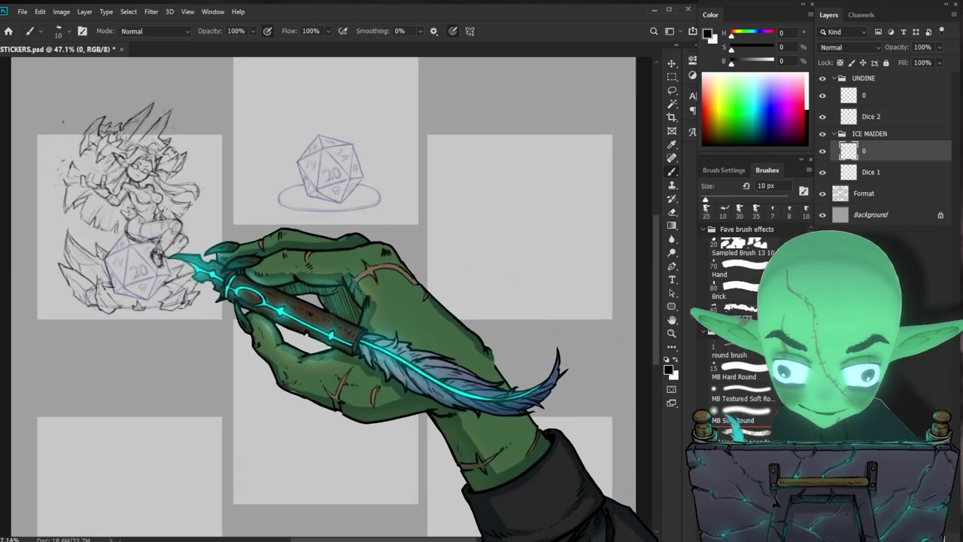
{"action": "left_click_drag", "start_coordinate": [384, 270], "coordinate": [375, 435]}
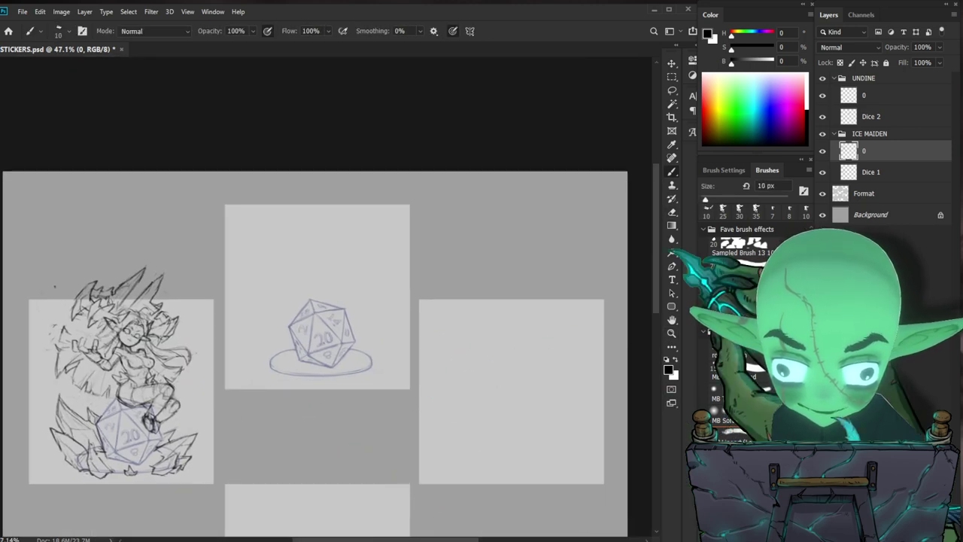
Step: Sketch a curved outline at the right side of the second die on UNDINE layer 0 with the 10 px brush
{"action": "left_click", "coordinate": [900, 117]}
{"action": "left_click", "coordinate": [895, 95]}
{"action": "mouse_move", "coordinate": [434, 396]}
{"action": "left_mouse_down"}
{"action": "mouse_move", "coordinate": [450, 400]}
{"action": "mouse_move", "coordinate": [456, 362]}
{"action": "mouse_move", "coordinate": [438, 368]}
{"action": "mouse_move", "coordinate": [441, 391]}
{"action": "mouse_move", "coordinate": [442, 374]}
{"action": "mouse_move", "coordinate": [430, 373]}
{"action": "mouse_move", "coordinate": [447, 354]}
{"action": "left_mouse_up"}
{"action": "key", "text": "b"}
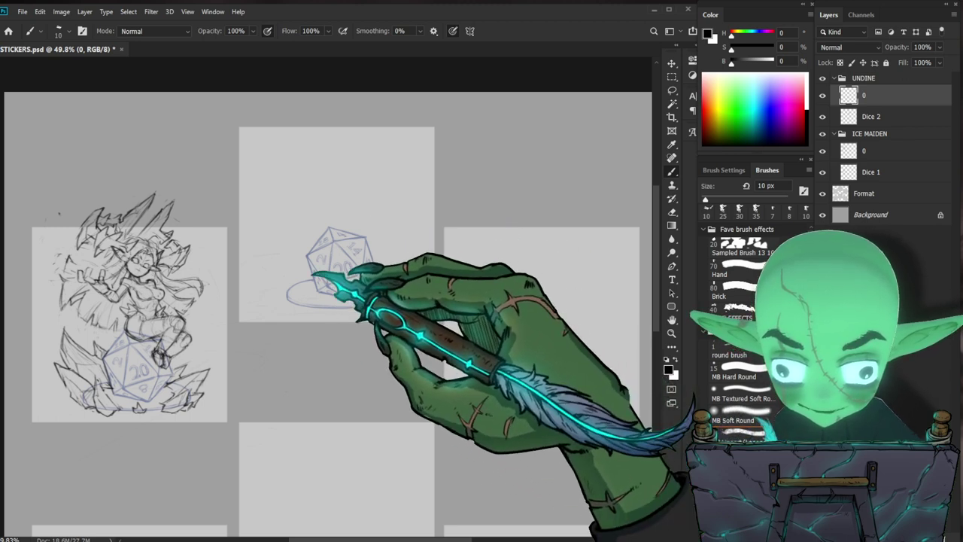
{"action": "left_click_drag", "start_coordinate": [372, 247], "coordinate": [398, 239]}
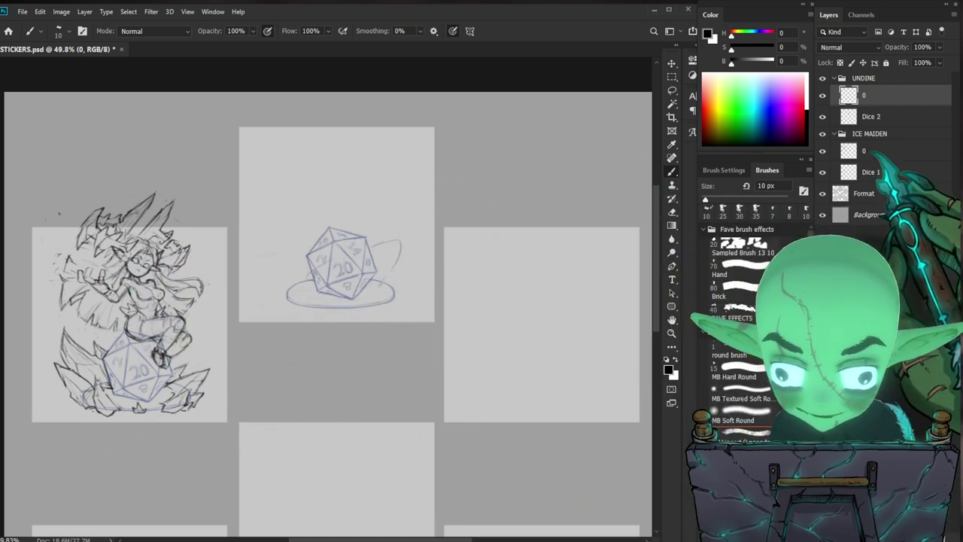
Step: Develop the outline beside the second die into a bent leg with a knee and foot on UNDINE layer 0
{"action": "left_click", "coordinate": [872, 150]}
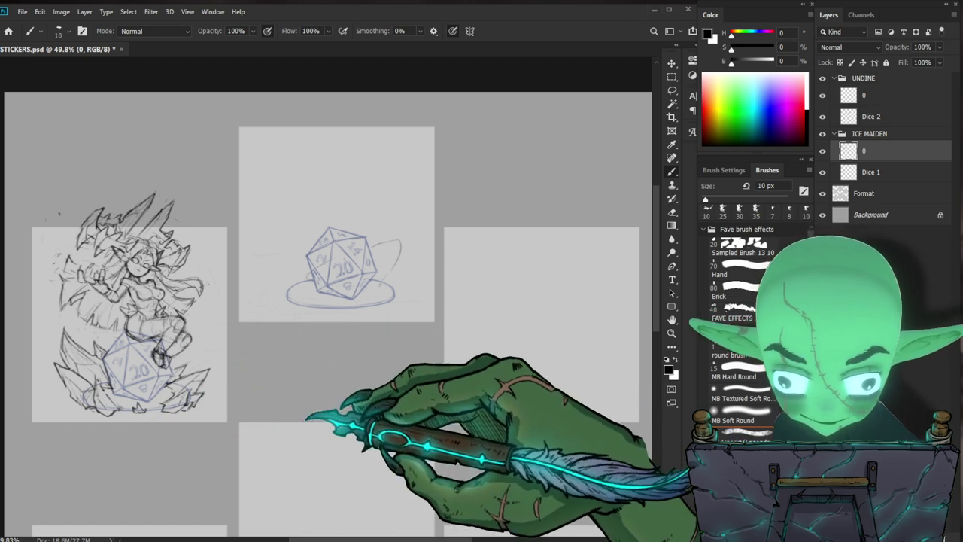
{"action": "left_click", "coordinate": [893, 96]}
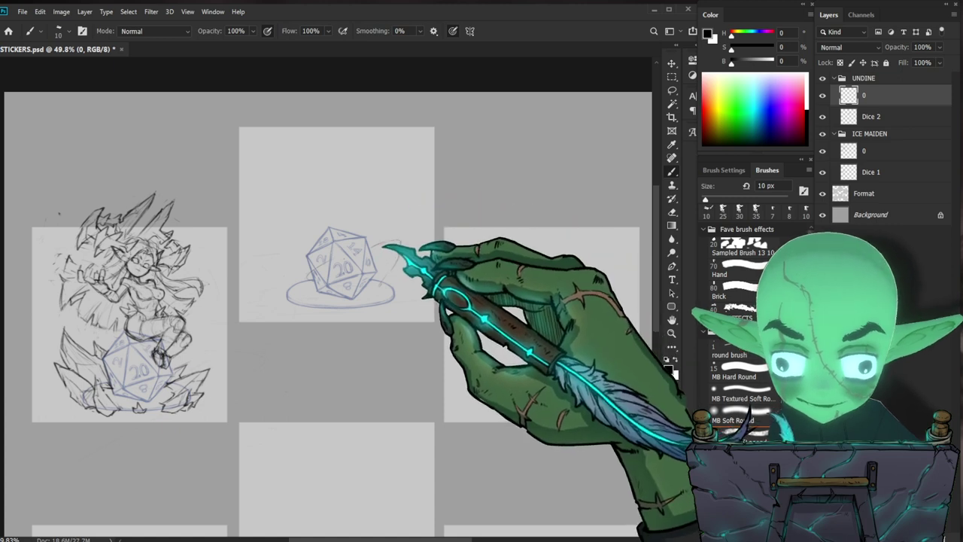
{"action": "left_click_drag", "start_coordinate": [398, 242], "coordinate": [382, 281]}
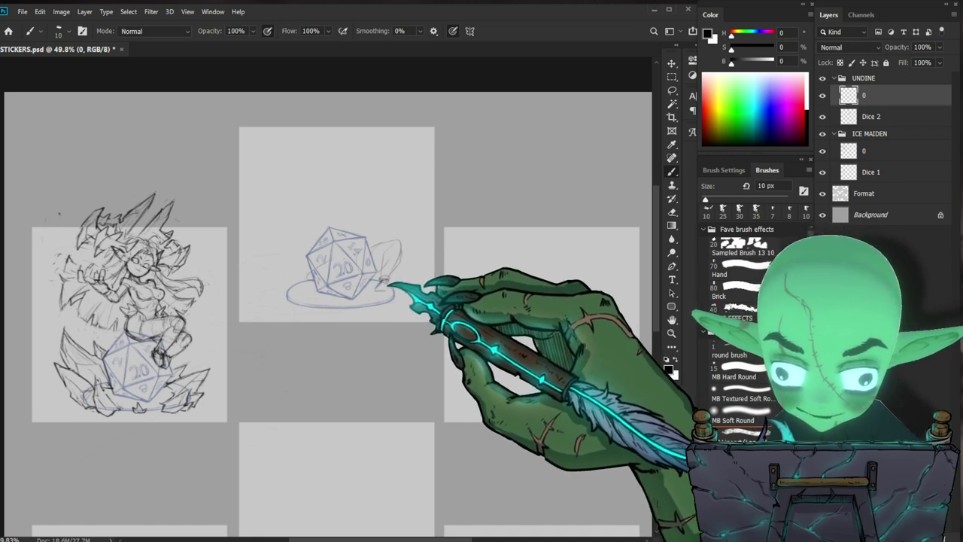
{"action": "mouse_move", "coordinate": [383, 280]}
{"action": "left_mouse_down"}
{"action": "mouse_move", "coordinate": [390, 242]}
{"action": "mouse_move", "coordinate": [402, 246]}
{"action": "left_mouse_up"}
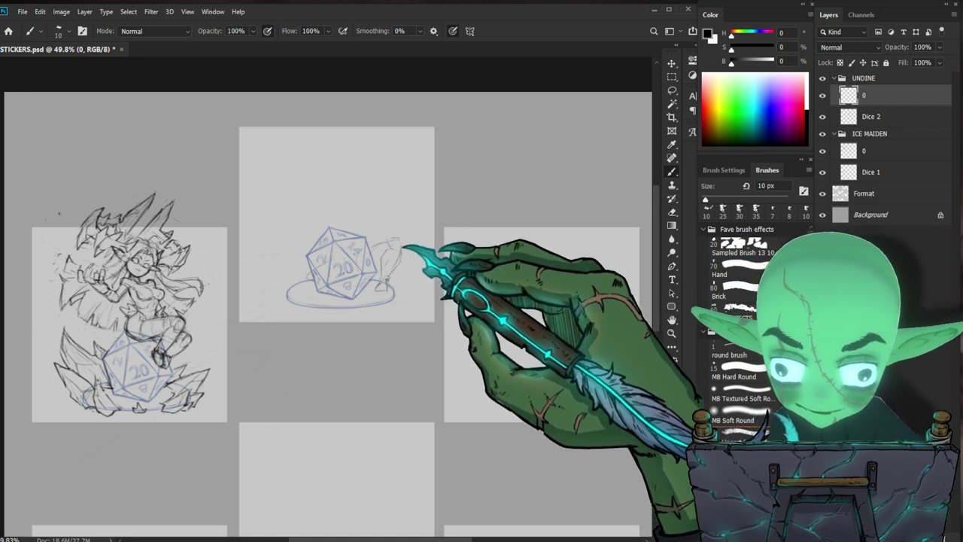
{"action": "left_click_drag", "start_coordinate": [402, 238], "coordinate": [400, 246]}
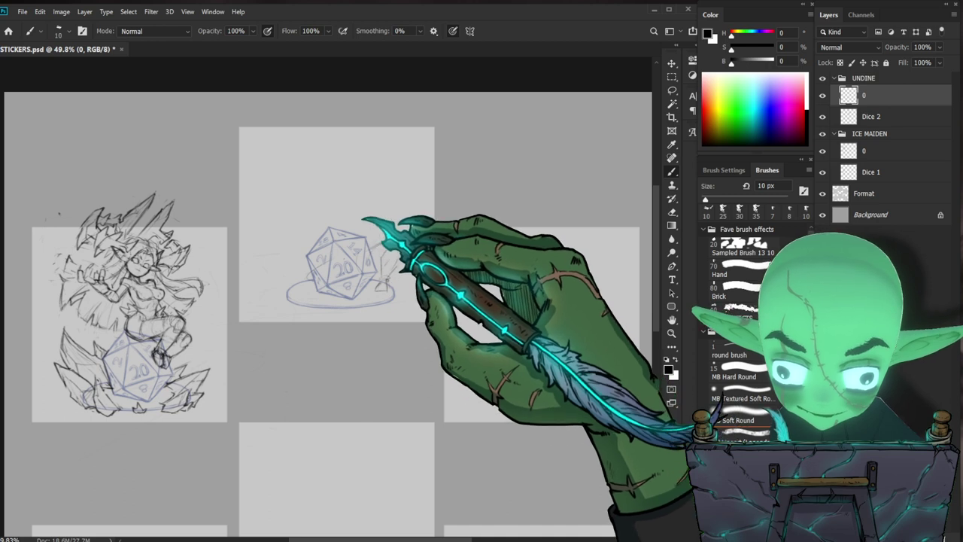
Step: Sketch the Undine figure's round head and torso above the second die with the 10 px brush
{"action": "mouse_move", "coordinate": [369, 233]}
{"action": "left_mouse_down"}
{"action": "mouse_move", "coordinate": [344, 224]}
{"action": "mouse_move", "coordinate": [363, 247]}
{"action": "mouse_move", "coordinate": [361, 220]}
{"action": "mouse_move", "coordinate": [367, 243]}
{"action": "left_mouse_up"}
{"action": "mouse_move", "coordinate": [355, 183]}
{"action": "left_mouse_down"}
{"action": "mouse_move", "coordinate": [334, 202]}
{"action": "mouse_move", "coordinate": [345, 175]}
{"action": "mouse_move", "coordinate": [360, 187]}
{"action": "mouse_move", "coordinate": [357, 175]}
{"action": "mouse_move", "coordinate": [349, 200]}
{"action": "mouse_move", "coordinate": [358, 179]}
{"action": "mouse_move", "coordinate": [341, 179]}
{"action": "mouse_move", "coordinate": [338, 199]}
{"action": "mouse_move", "coordinate": [345, 171]}
{"action": "mouse_move", "coordinate": [347, 201]}
{"action": "mouse_move", "coordinate": [365, 183]}
{"action": "left_mouse_up"}
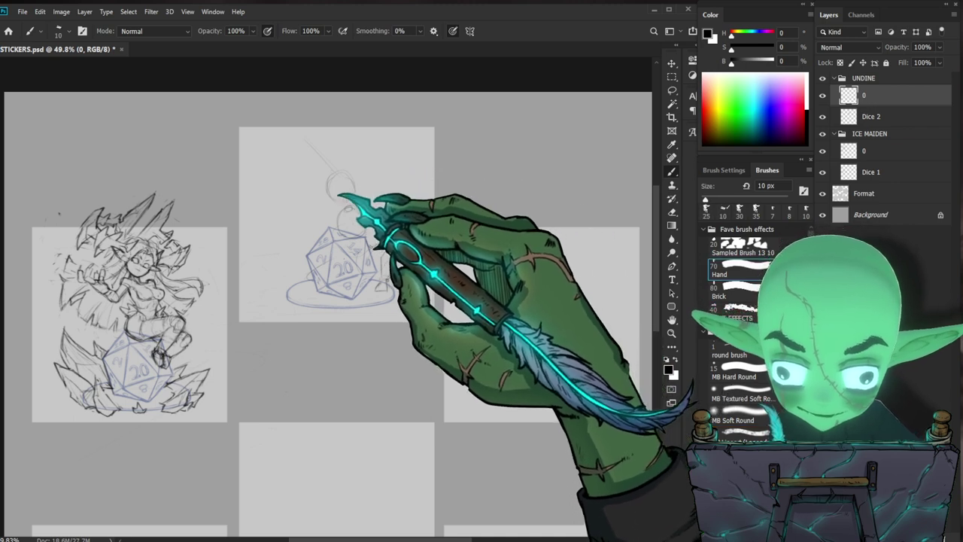
{"action": "key", "text": "."}
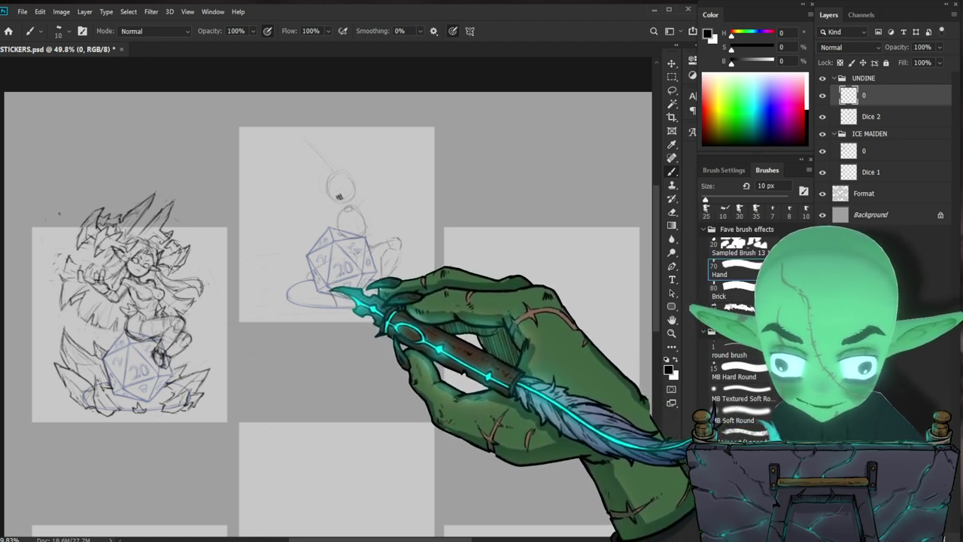
Step: Sketch curling shapes over the left part of the oval base beneath the second die
{"action": "mouse_move", "coordinate": [301, 282]}
{"action": "left_mouse_down"}
{"action": "mouse_move", "coordinate": [299, 301]}
{"action": "mouse_move", "coordinate": [316, 294]}
{"action": "mouse_move", "coordinate": [309, 287]}
{"action": "mouse_move", "coordinate": [317, 300]}
{"action": "left_mouse_up"}
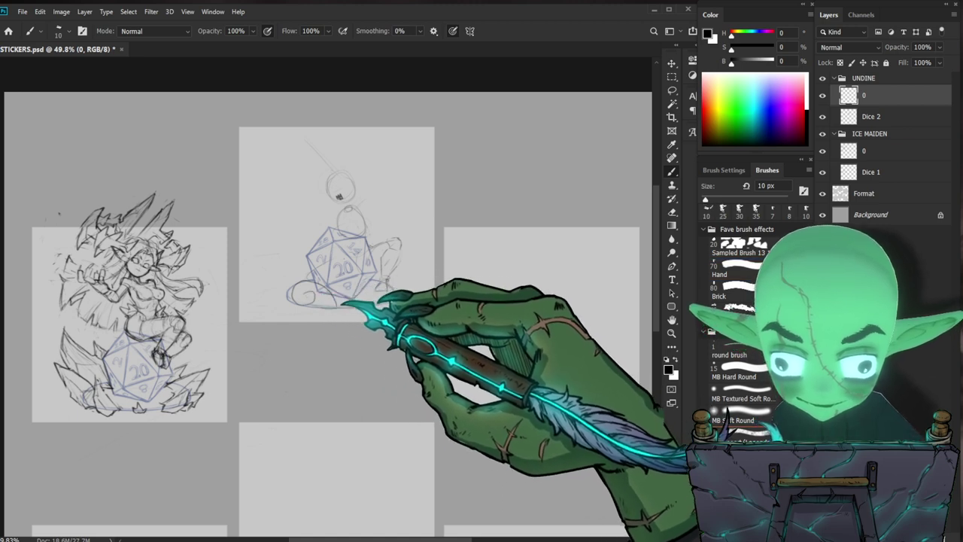
{"action": "key", "text": "e"}
{"action": "mouse_move", "coordinate": [324, 291]}
{"action": "left_mouse_down"}
{"action": "mouse_move", "coordinate": [314, 293]}
{"action": "mouse_move", "coordinate": [335, 304]}
{"action": "left_mouse_up"}
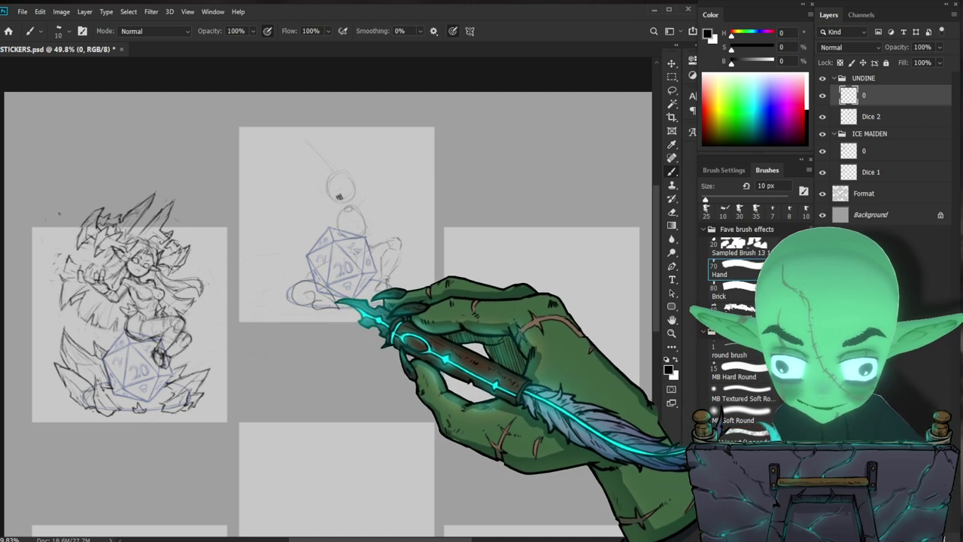
Step: Rework the Undine figure's neck and chin area and draw a long pointed ear on the head
{"action": "key", "text": "e"}
{"action": "left_click_drag", "start_coordinate": [339, 194], "coordinate": [345, 209]}
{"action": "key", "text": "e"}
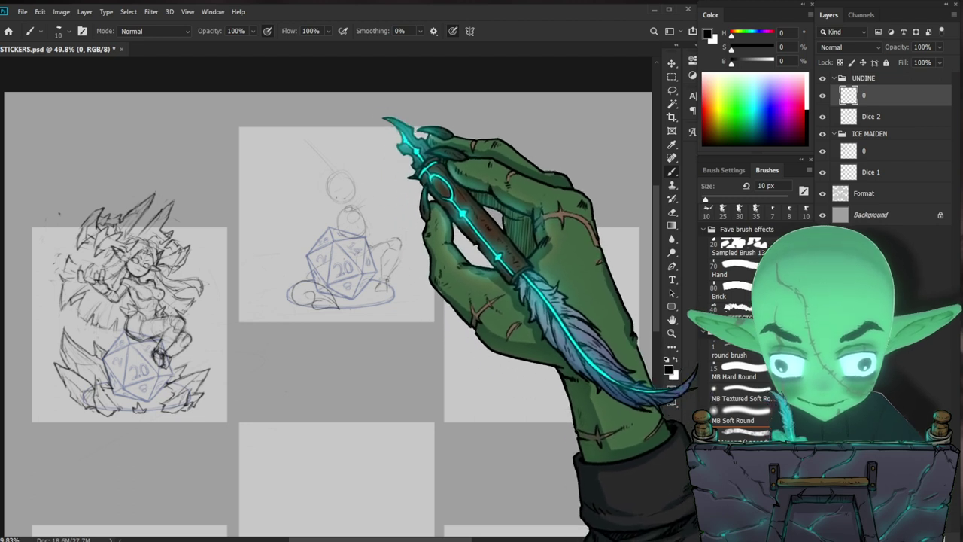
{"action": "mouse_move", "coordinate": [352, 181]}
{"action": "left_mouse_down"}
{"action": "mouse_move", "coordinate": [371, 173]}
{"action": "mouse_move", "coordinate": [356, 193]}
{"action": "left_mouse_up"}
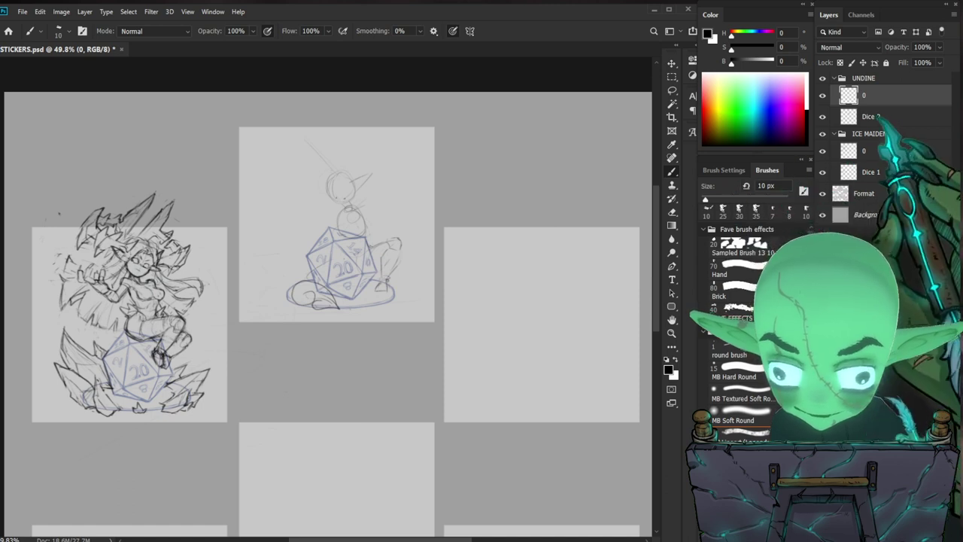
Step: Extend the swirling wave shapes outward to the left of the second die's base on UNDINE layer 0
{"action": "left_click", "coordinate": [865, 117]}
{"action": "left_click", "coordinate": [865, 151]}
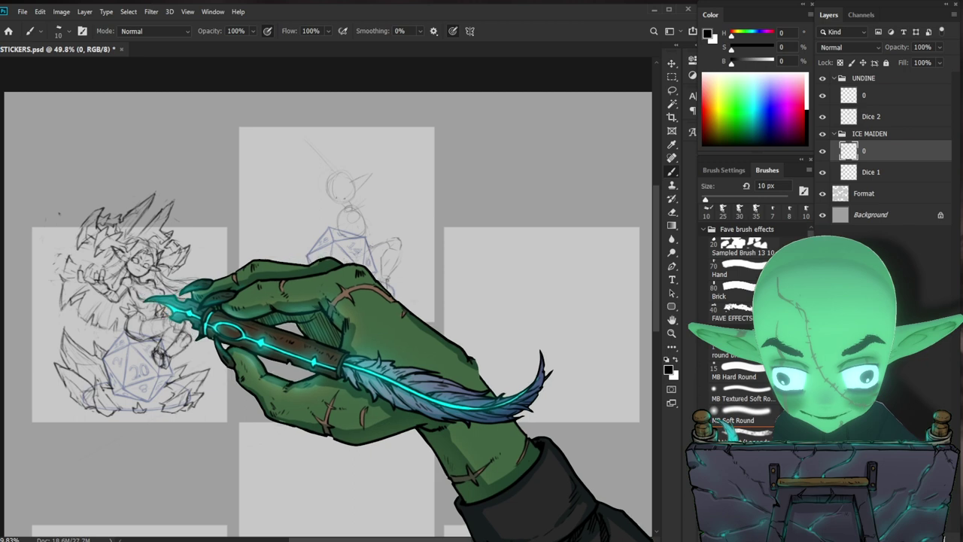
{"action": "left_click", "coordinate": [876, 115]}
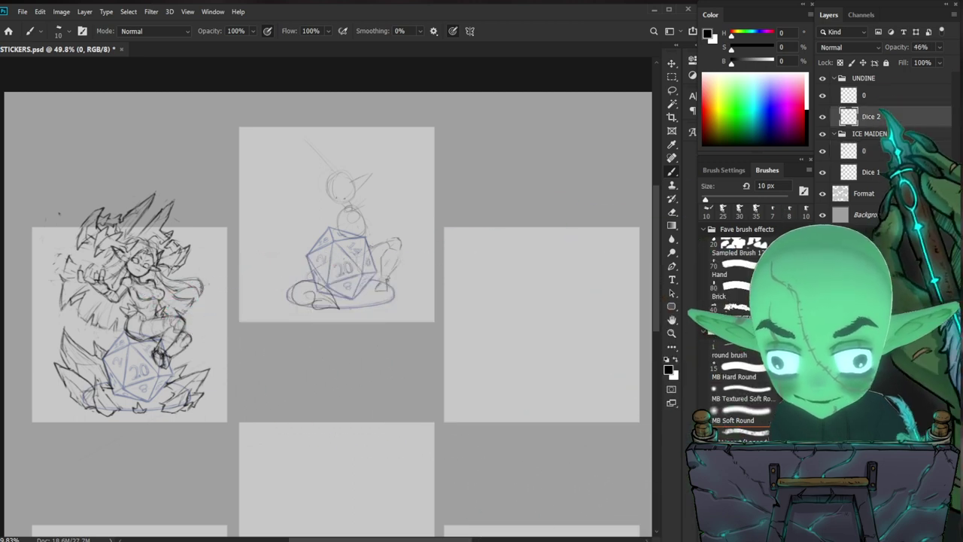
{"action": "left_click", "coordinate": [869, 95]}
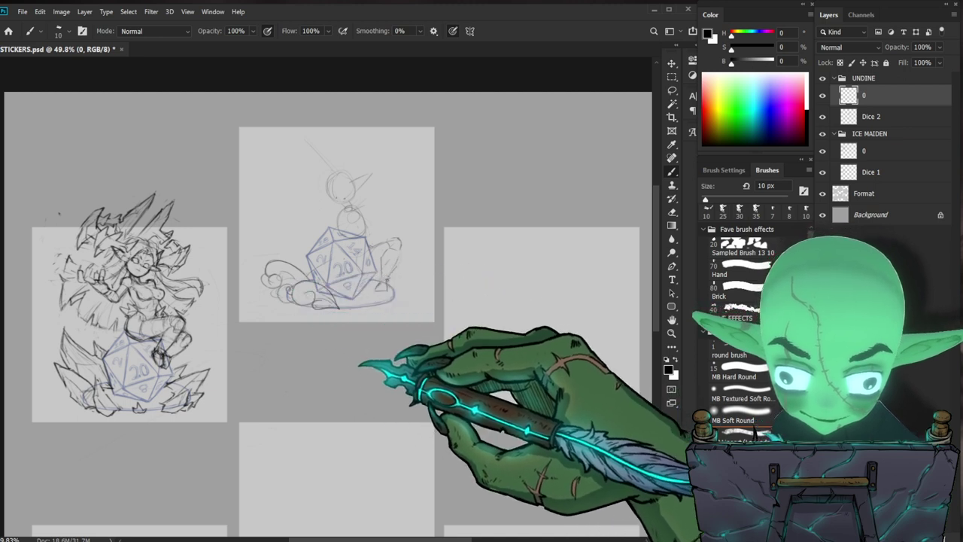
Step: Rework the curling wave shapes on the left part of the second die's base, undoing the latest strokes and redrawing them
{"action": "left_click_drag", "start_coordinate": [290, 302], "coordinate": [266, 288]}
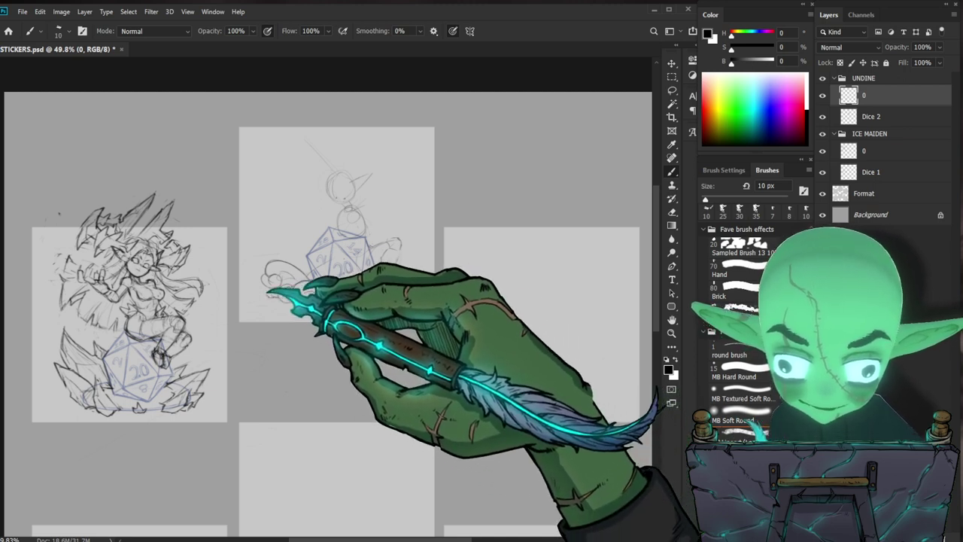
{"action": "key", "text": "ctrl+z"}
{"action": "key", "text": "ctrl+z"}
{"action": "mouse_move", "coordinate": [295, 301]}
{"action": "left_mouse_down"}
{"action": "mouse_move", "coordinate": [268, 306]}
{"action": "mouse_move", "coordinate": [392, 307]}
{"action": "mouse_move", "coordinate": [372, 264]}
{"action": "mouse_move", "coordinate": [306, 276]}
{"action": "left_mouse_up"}
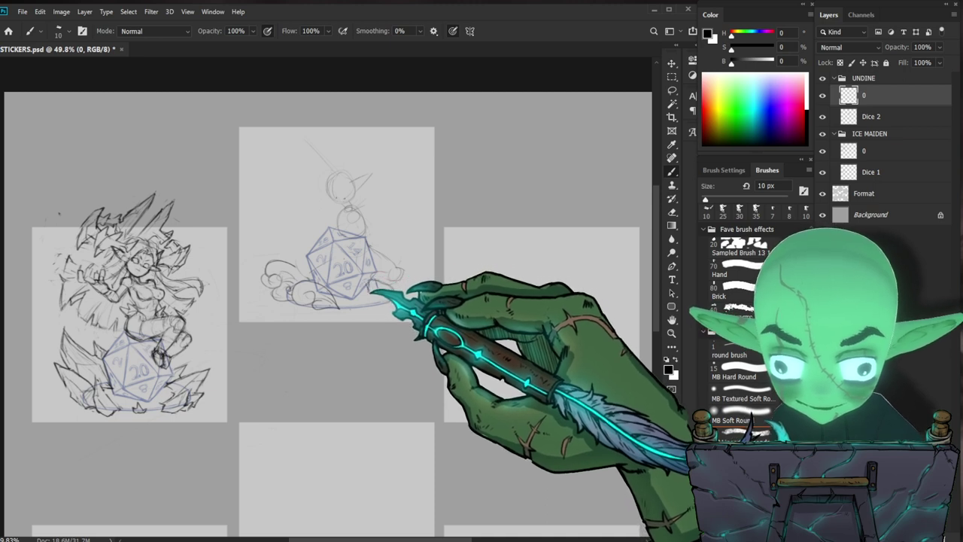
Step: Rough in the Undine's face, finned ear and torso, and sketch the leg beside the second die
{"action": "key", "text": "e"}
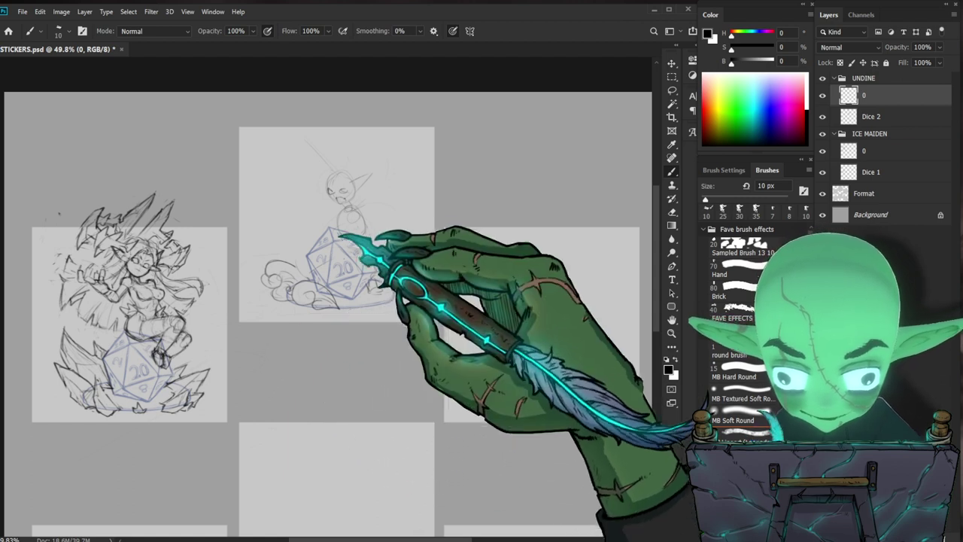
{"action": "key", "text": "e"}
{"action": "left_click_drag", "start_coordinate": [352, 204], "coordinate": [343, 230]}
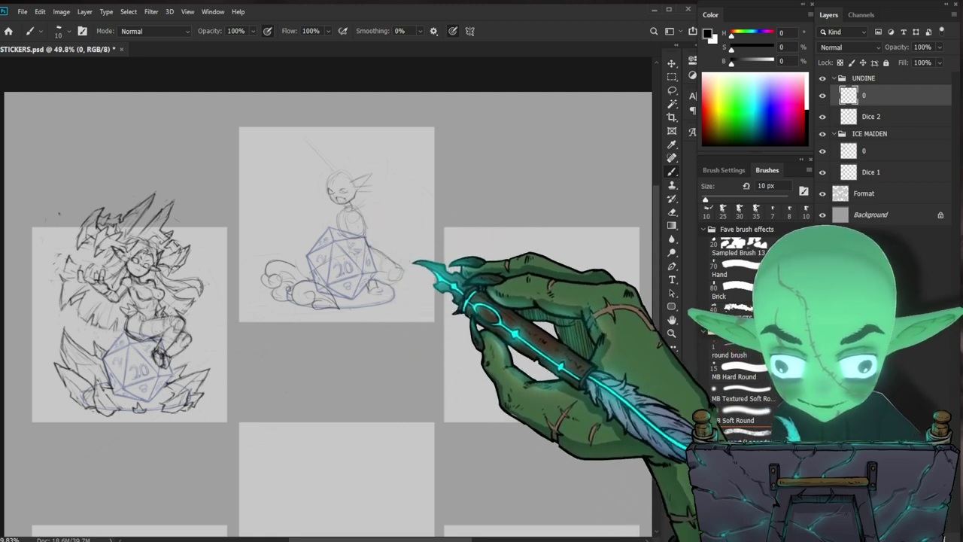
Step: Select the Undine's head and torso with the Lasso and shift them slightly right above the die
{"action": "key", "text": "l"}
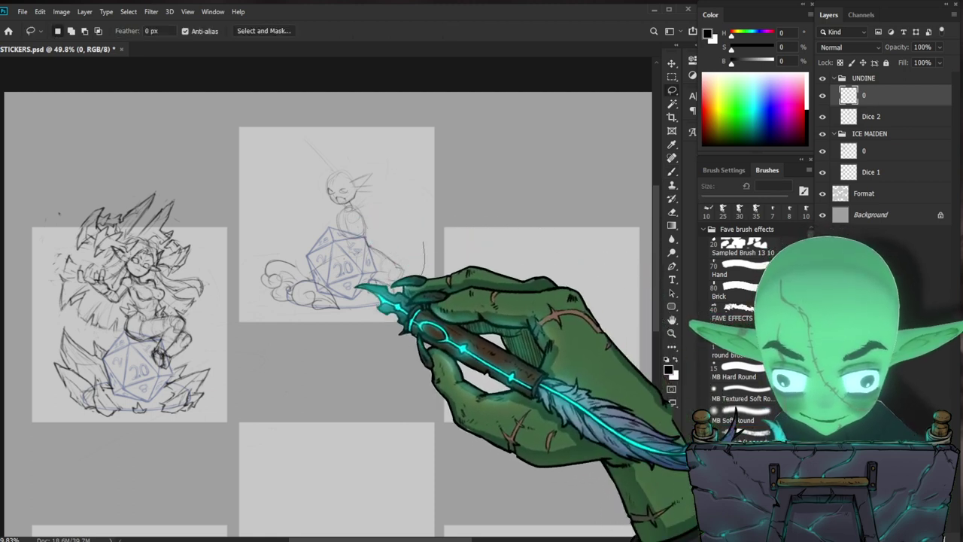
{"action": "left_click_drag", "start_coordinate": [299, 248], "coordinate": [430, 176]}
{"action": "key", "text": "v"}
{"action": "left_click_drag", "start_coordinate": [397, 254], "coordinate": [409, 252]}
{"action": "key", "text": "ctrl"}
{"action": "key", "text": "b"}
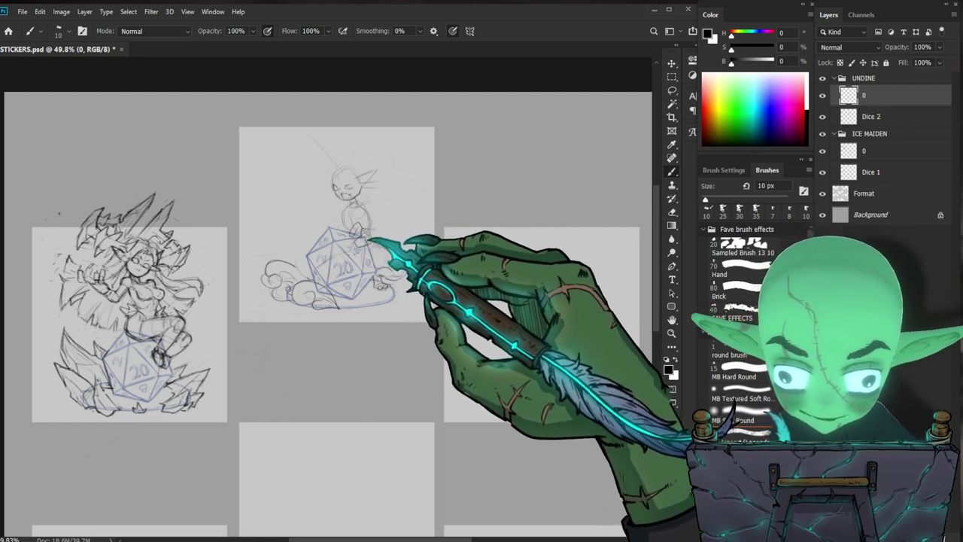
Step: Sketch the Undine's hand resting on top of the die and define her shoulder, bent arm and torso
{"action": "left_click", "coordinate": [723, 269]}
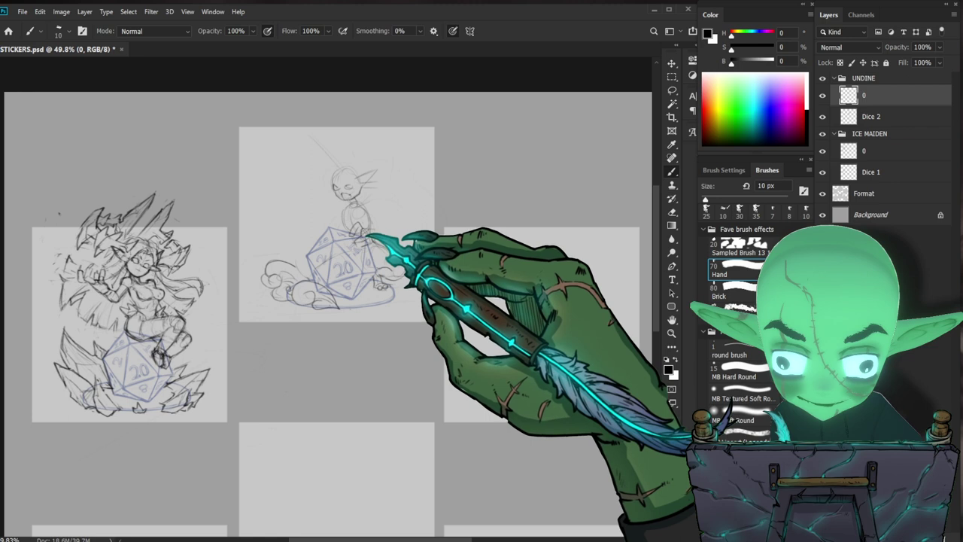
{"action": "left_click_drag", "start_coordinate": [358, 242], "coordinate": [367, 237]}
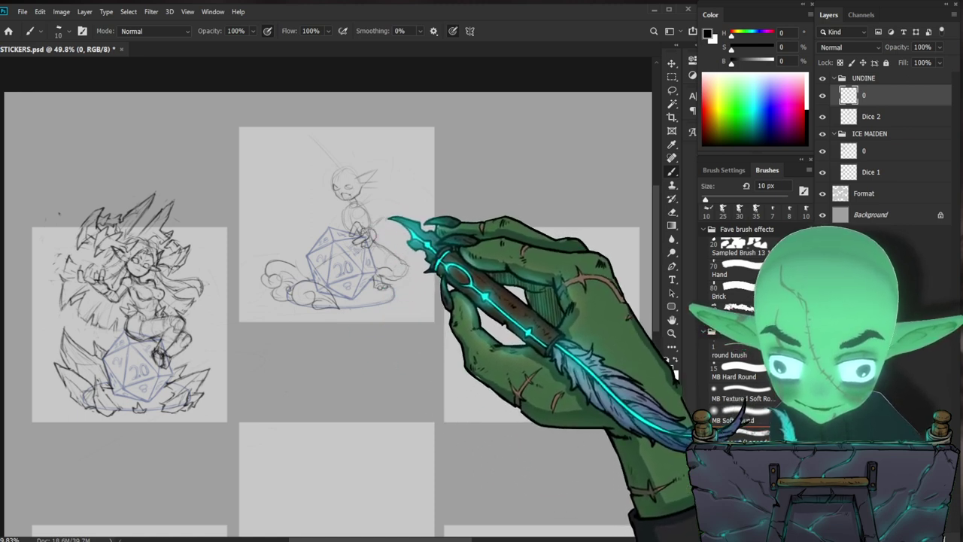
{"action": "left_click", "coordinate": [734, 267]}
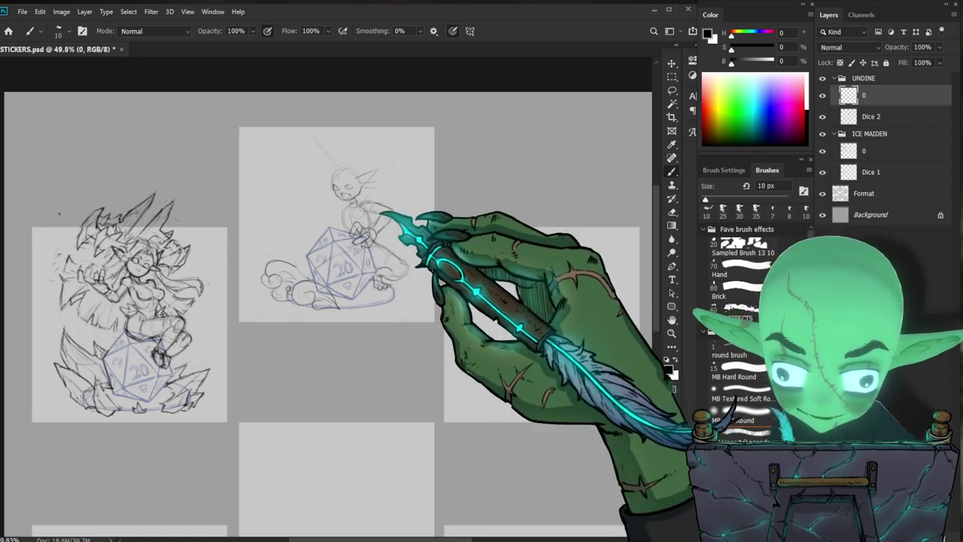
{"action": "key", "text": "e"}
{"action": "key", "text": "b"}
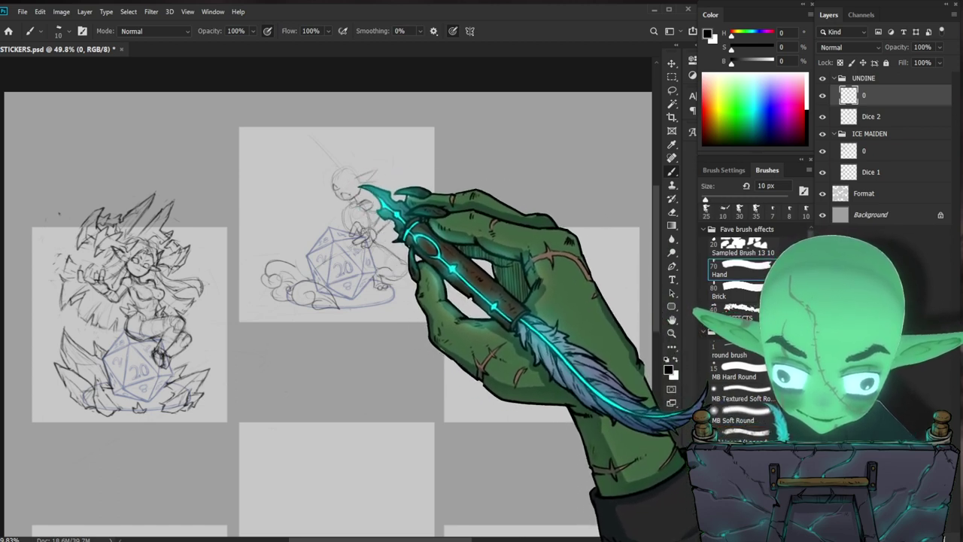
{"action": "left_click_drag", "start_coordinate": [359, 200], "coordinate": [351, 230]}
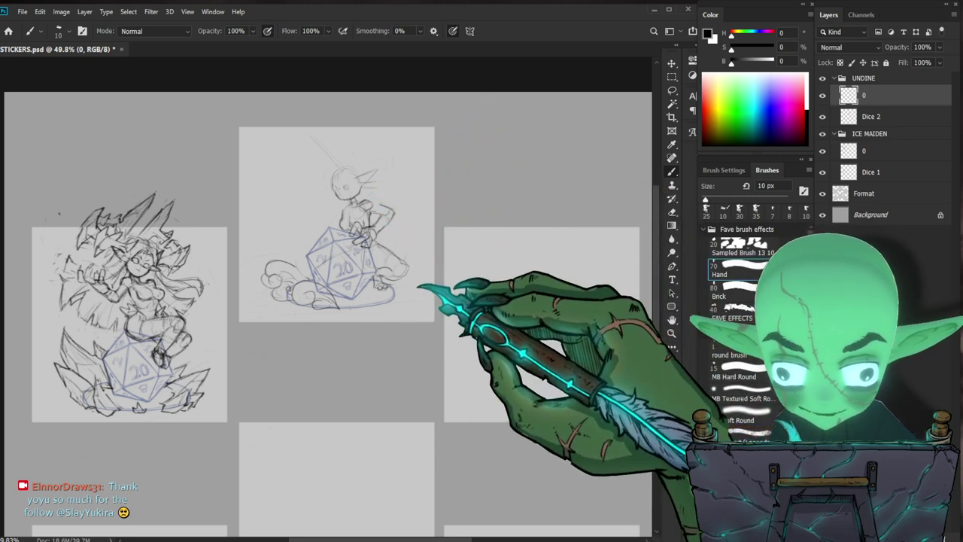
Step: Select the Undine's head with the Lasso, nudge it slightly left and rotate it -12.58° around the neck
{"action": "left_click", "coordinate": [722, 271]}
{"action": "key", "text": "l"}
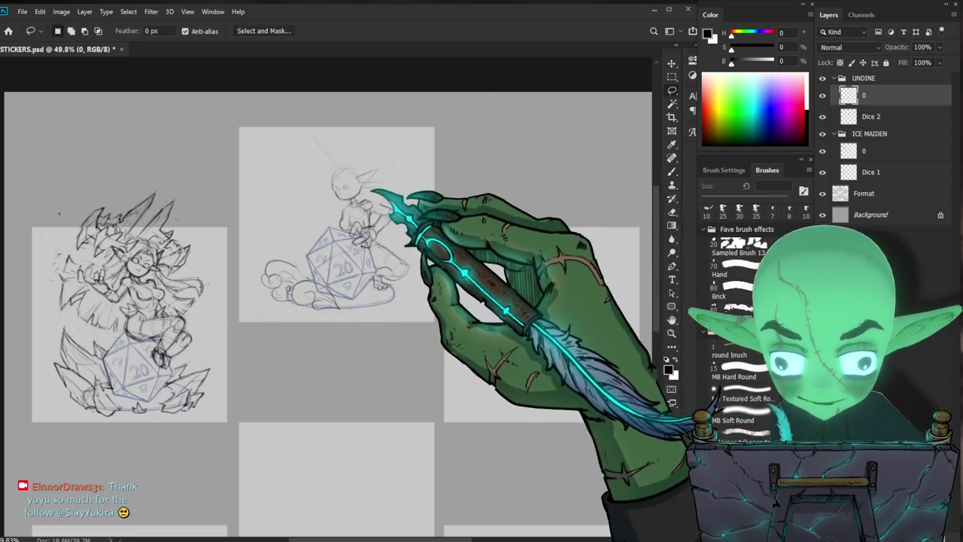
{"action": "mouse_move", "coordinate": [378, 188]}
{"action": "left_mouse_down"}
{"action": "mouse_move", "coordinate": [337, 199]}
{"action": "mouse_move", "coordinate": [398, 169]}
{"action": "mouse_move", "coordinate": [201, 237]}
{"action": "mouse_move", "coordinate": [215, 258]}
{"action": "mouse_move", "coordinate": [365, 195]}
{"action": "left_mouse_up"}
{"action": "key", "text": "v"}
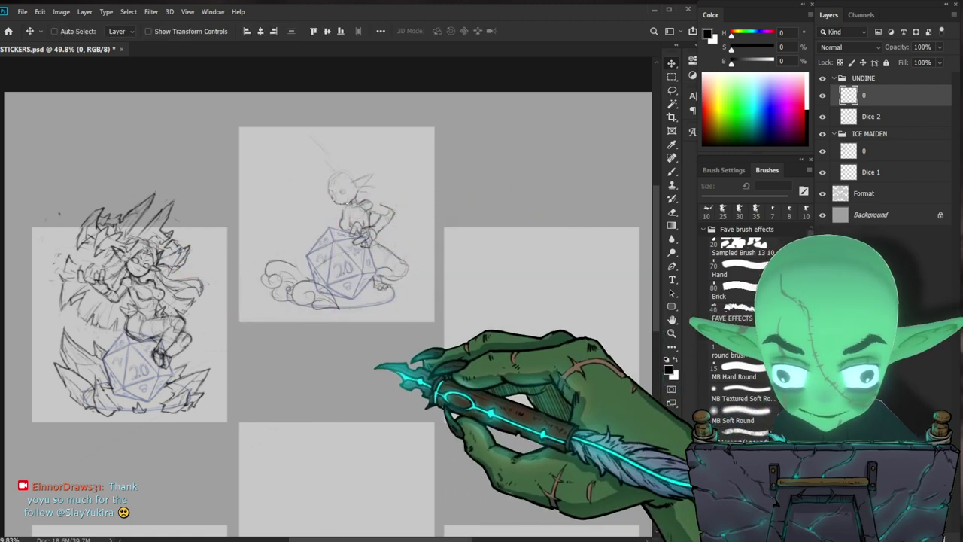
{"action": "left_click_drag", "start_coordinate": [371, 183], "coordinate": [370, 184]}
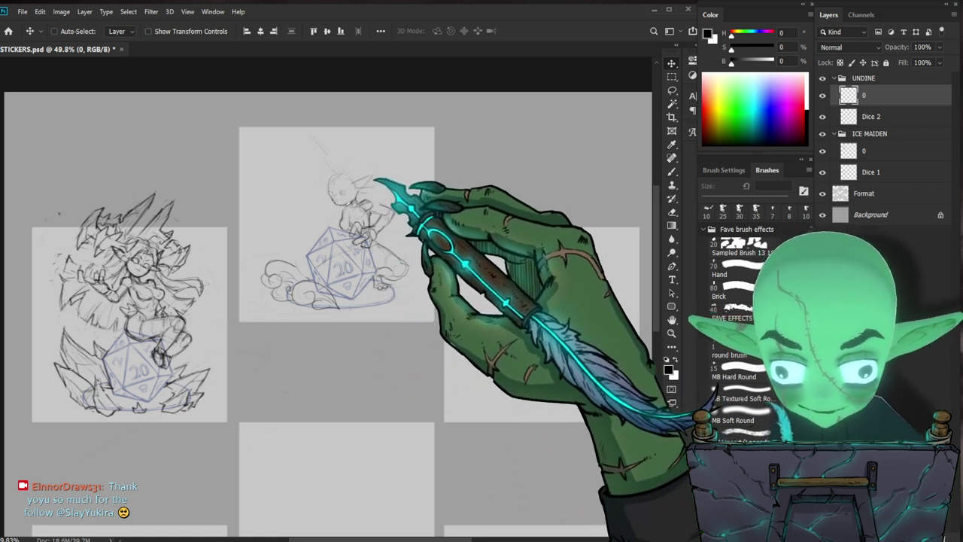
{"action": "key", "text": "ctrl+t"}
{"action": "left_click", "coordinate": [353, 205], "text": "alt"}
{"action": "left_click_drag", "start_coordinate": [447, 214], "coordinate": [452, 191]}
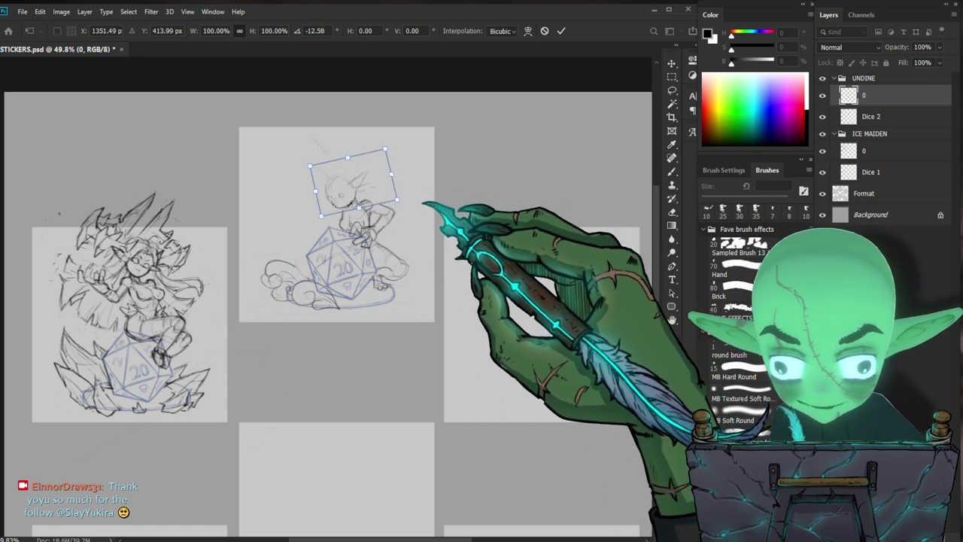
{"action": "key", "text": "Return"}
Step: Sketch the Undine's long hair sweeping back from the head and ending in a large curl left of the figure
{"action": "key", "text": "b"}
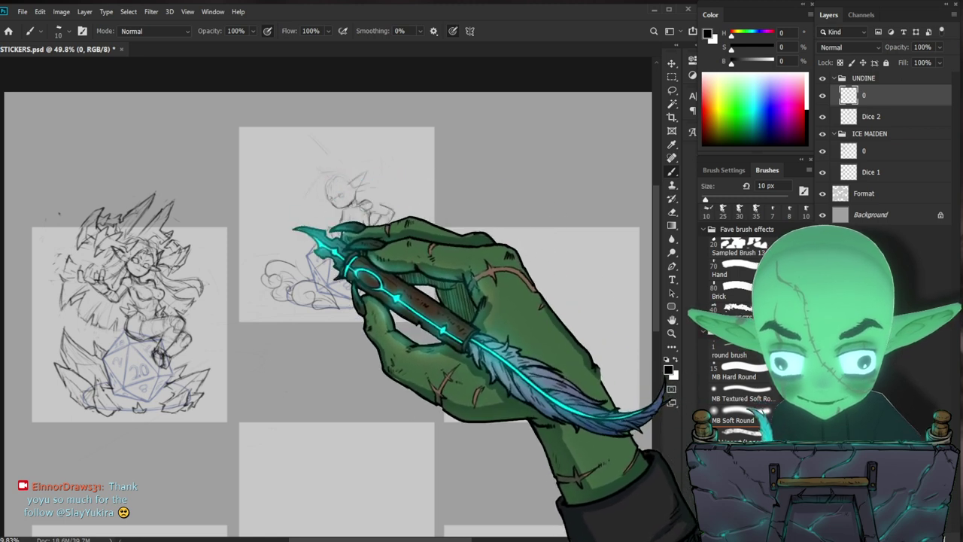
{"action": "left_click_drag", "start_coordinate": [337, 173], "coordinate": [309, 193]}
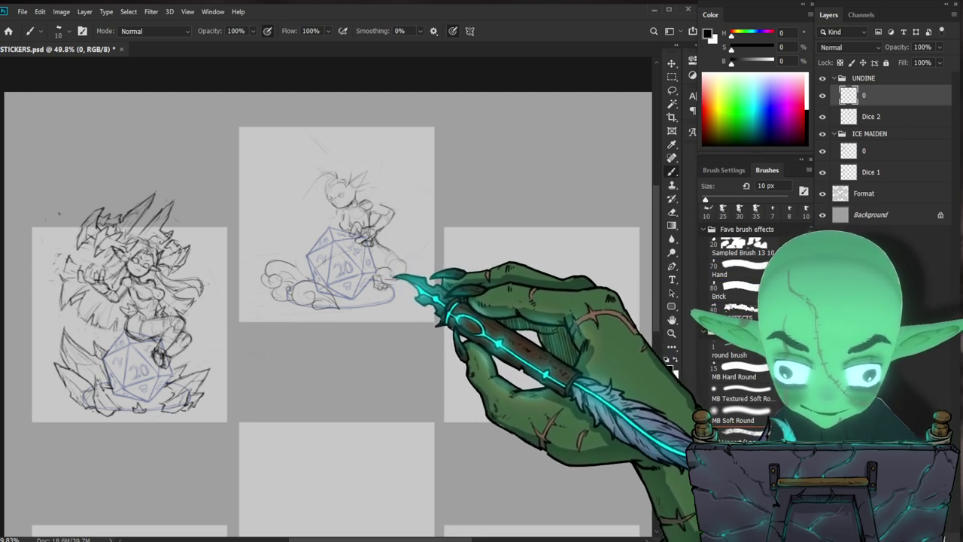
{"action": "key", "text": "e"}
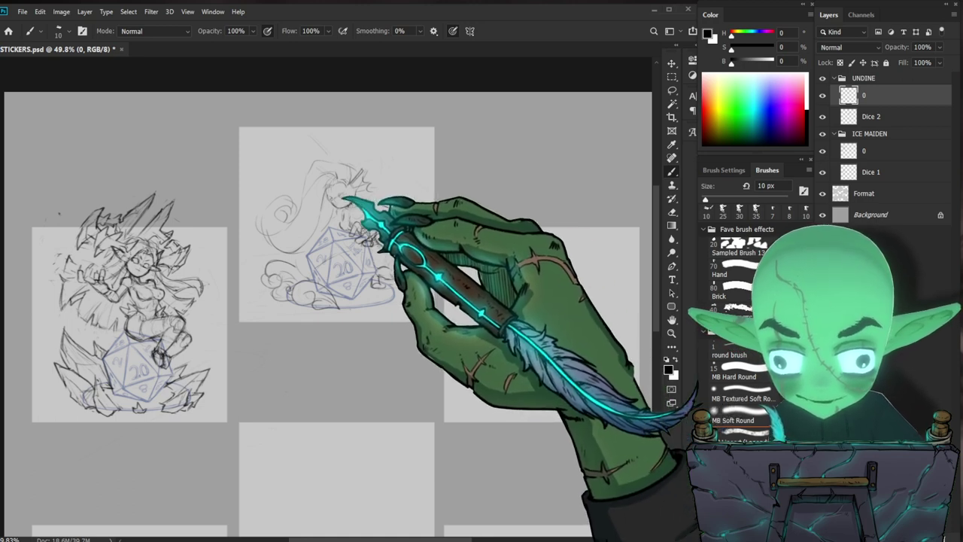
{"action": "key", "text": "e"}
{"action": "key", "text": "b"}
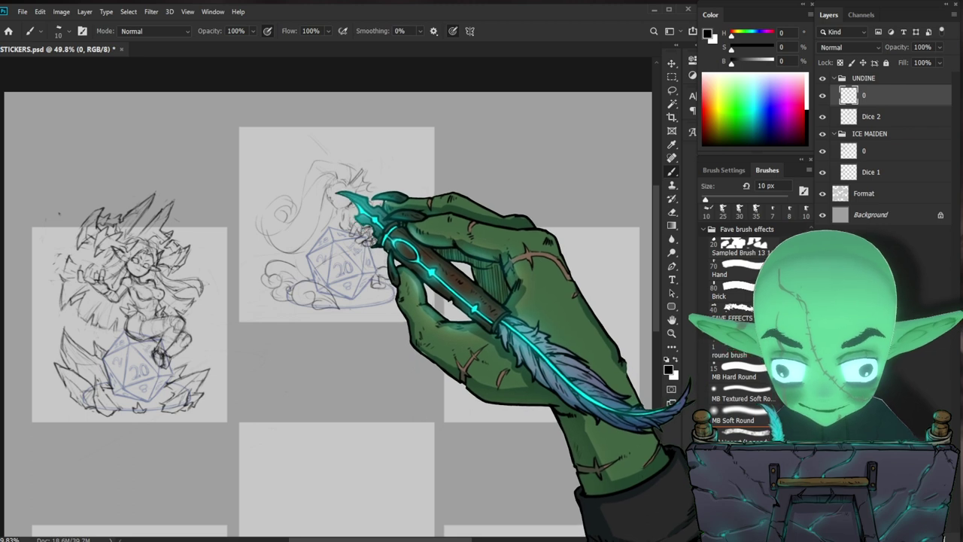
Step: Clean up the Undine's face area and refine the lines of her head, torso and bent arm
{"action": "left_click", "coordinate": [730, 269]}
{"action": "left_click_drag", "start_coordinate": [336, 203], "coordinate": [355, 173]}
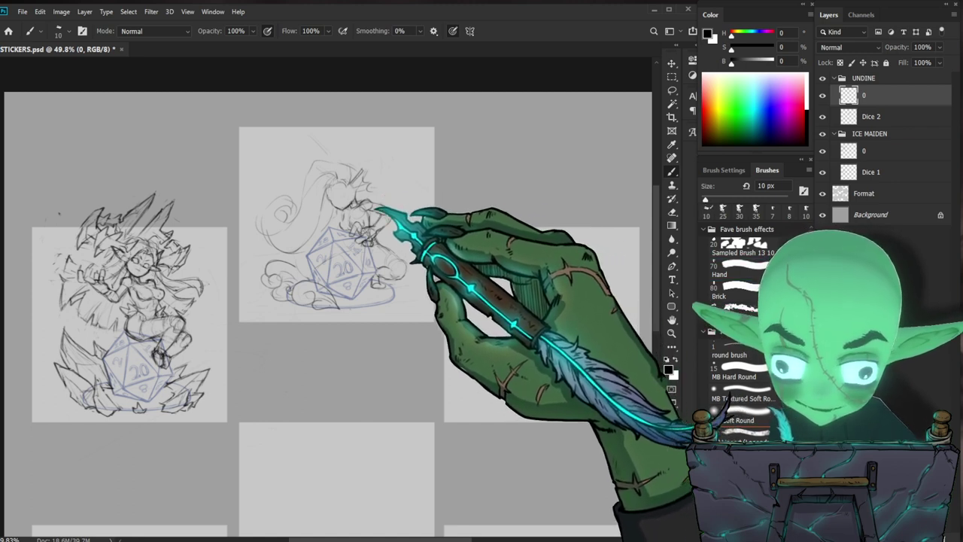
{"action": "key", "text": "."}
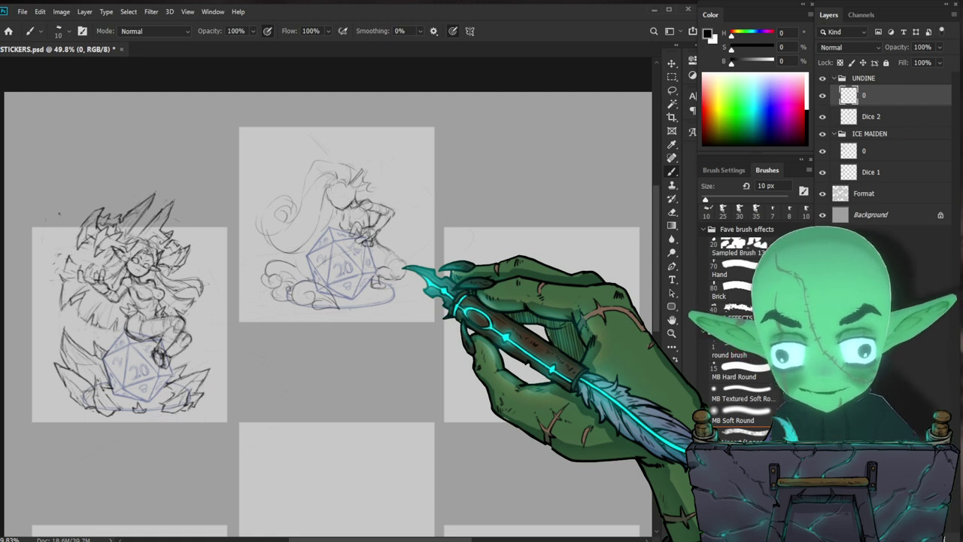
{"action": "mouse_move", "coordinate": [358, 241]}
{"action": "left_mouse_down"}
{"action": "mouse_move", "coordinate": [365, 234]}
{"action": "mouse_move", "coordinate": [355, 229]}
{"action": "left_mouse_up"}
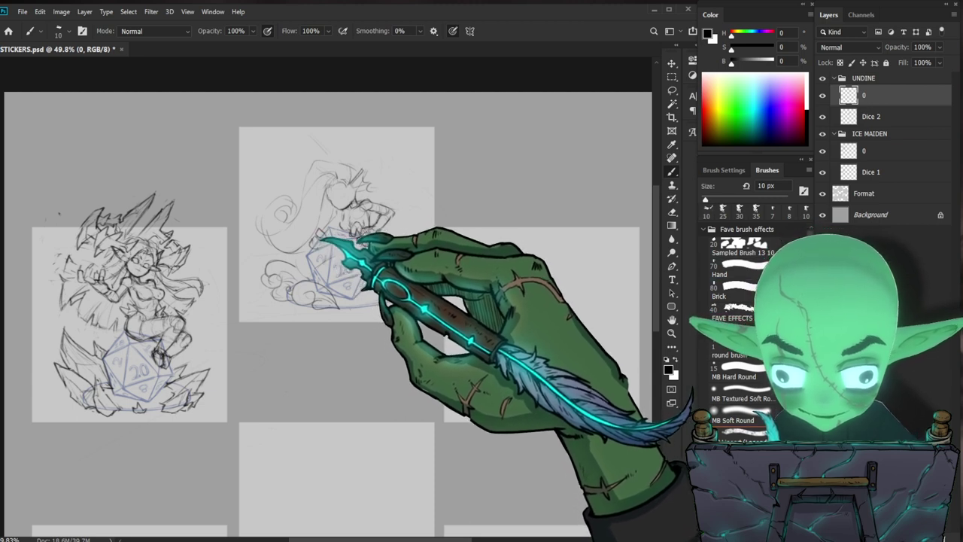
Step: Sketch and clean up the fingers of the Undine's other hand gripping the upper-left edge of the die
{"action": "left_click", "coordinate": [722, 269]}
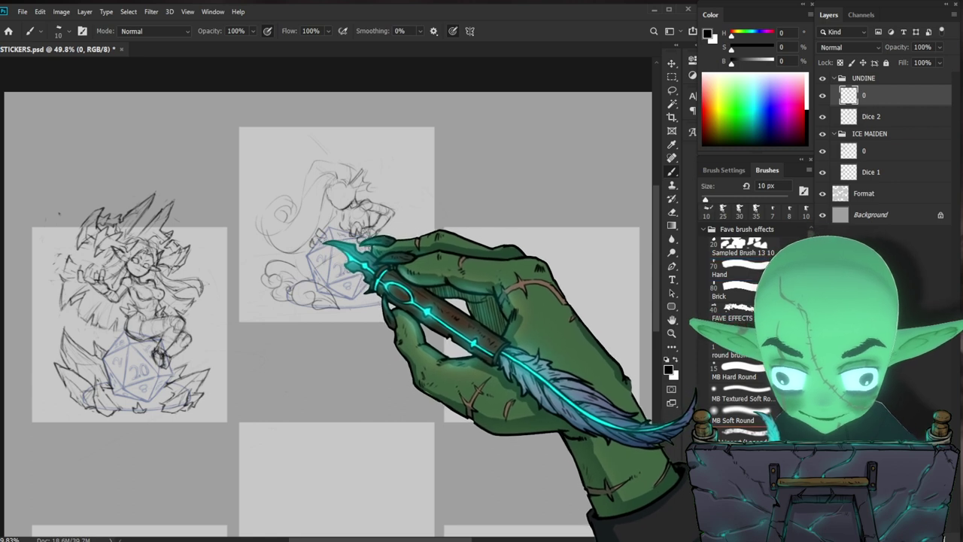
{"action": "key", "text": "e"}
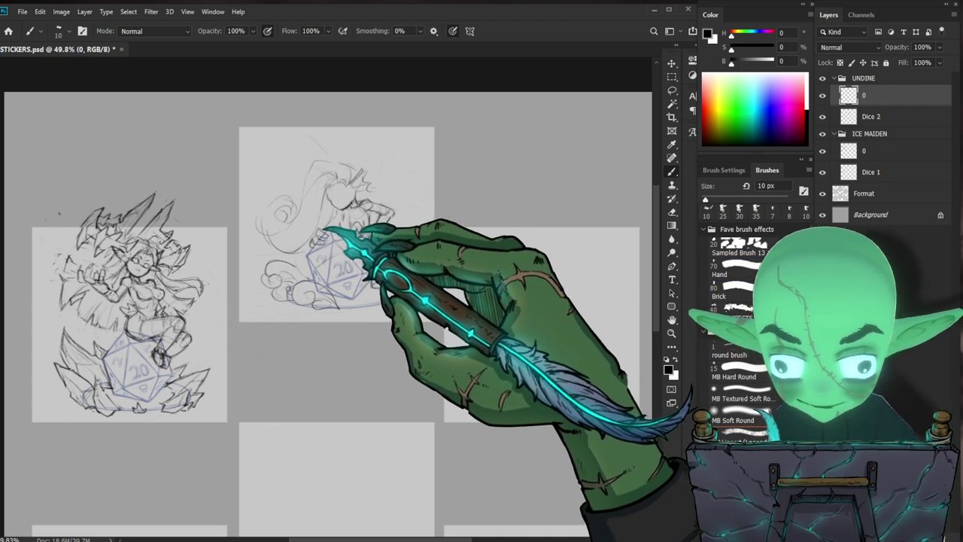
{"action": "left_click", "coordinate": [737, 269]}
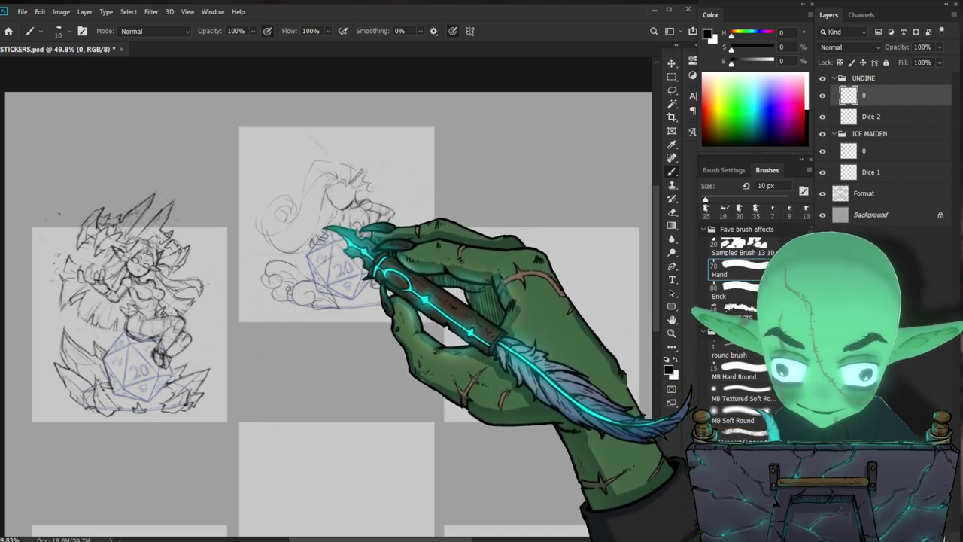
{"action": "left_click_drag", "start_coordinate": [321, 226], "coordinate": [319, 229]}
{"action": "left_click", "coordinate": [737, 269]}
{"action": "key", "text": "comma"}
{"action": "left_click", "coordinate": [737, 269]}
{"action": "key", "text": "comma"}
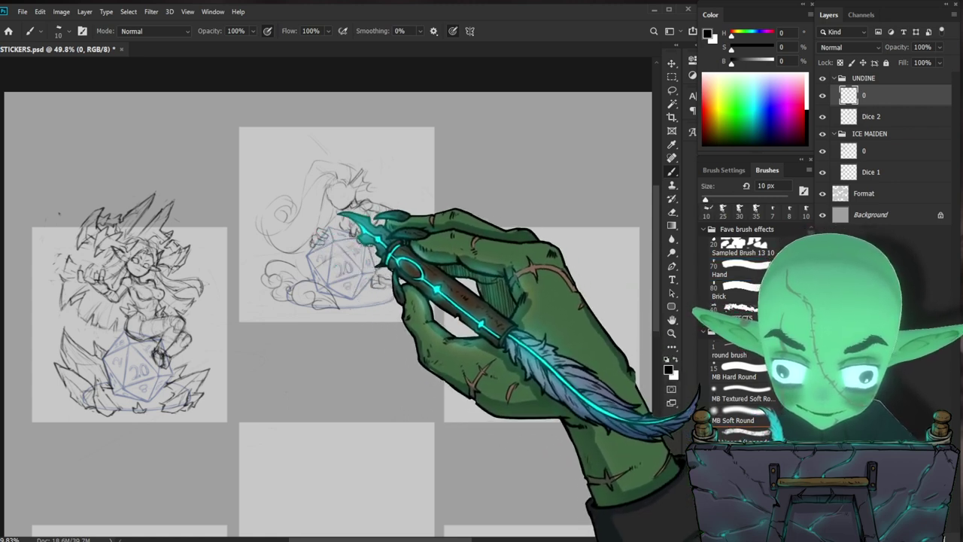
Step: Draw the Undine's facial features, strengthen the hair strands, build up the left waves and refine her finned ear
{"action": "key", "text": "comma"}
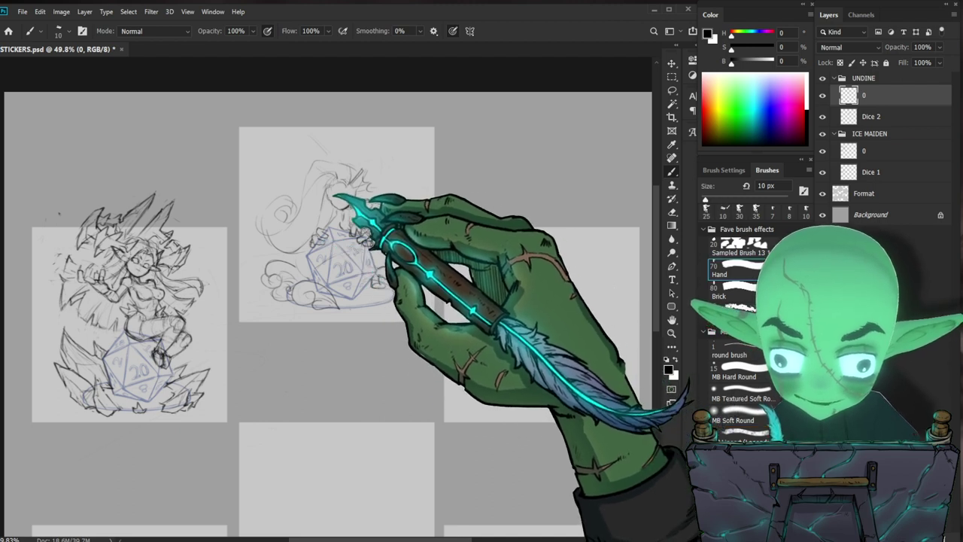
{"action": "key", "text": "comma"}
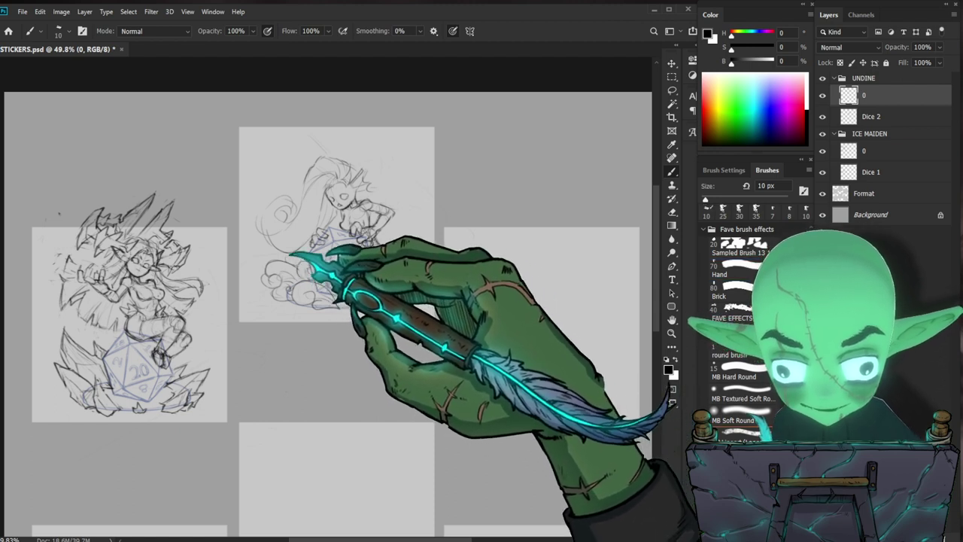
{"action": "left_click", "coordinate": [733, 272]}
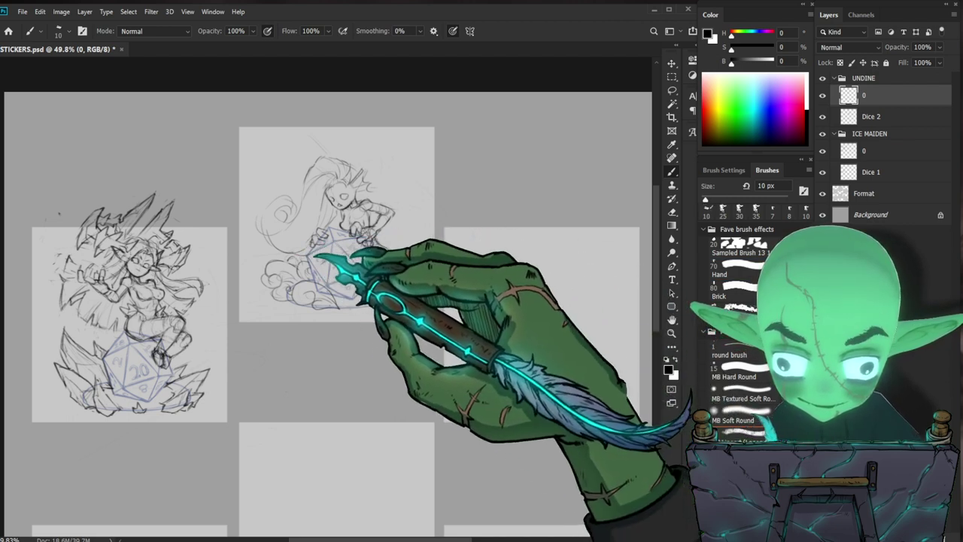
{"action": "left_click", "coordinate": [719, 272]}
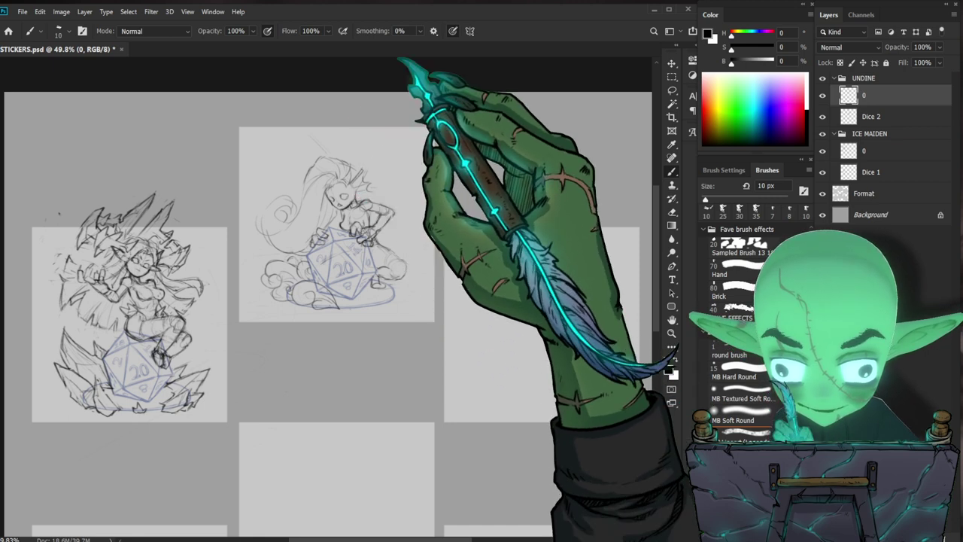
{"action": "key", "text": "ctrl+z"}
{"action": "mouse_move", "coordinate": [350, 185]}
{"action": "left_mouse_down"}
{"action": "mouse_move", "coordinate": [365, 168]}
{"action": "mouse_move", "coordinate": [363, 183]}
{"action": "left_mouse_up"}
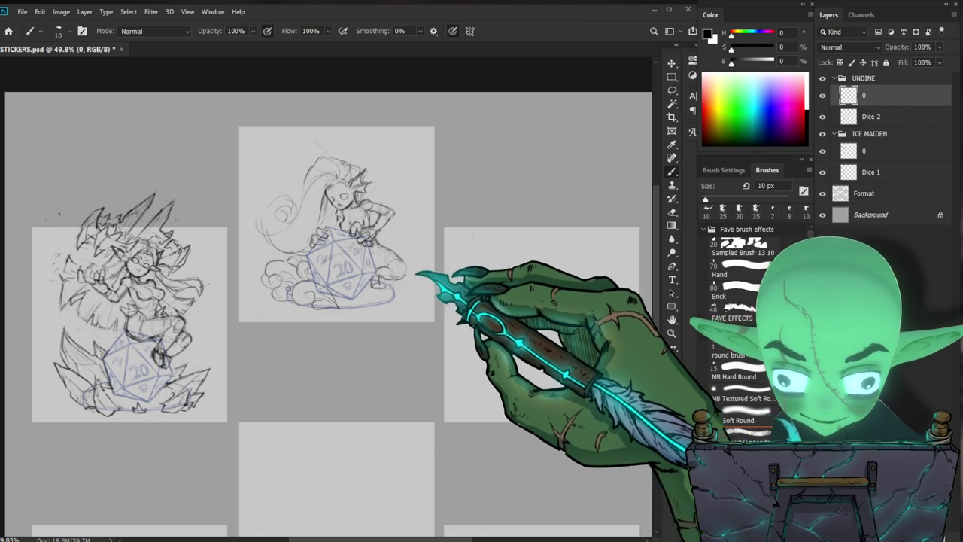
Step: Refine the Undine's leg and foot beside the die and add curling waves around the front and right of the base
{"action": "key", "text": "e"}
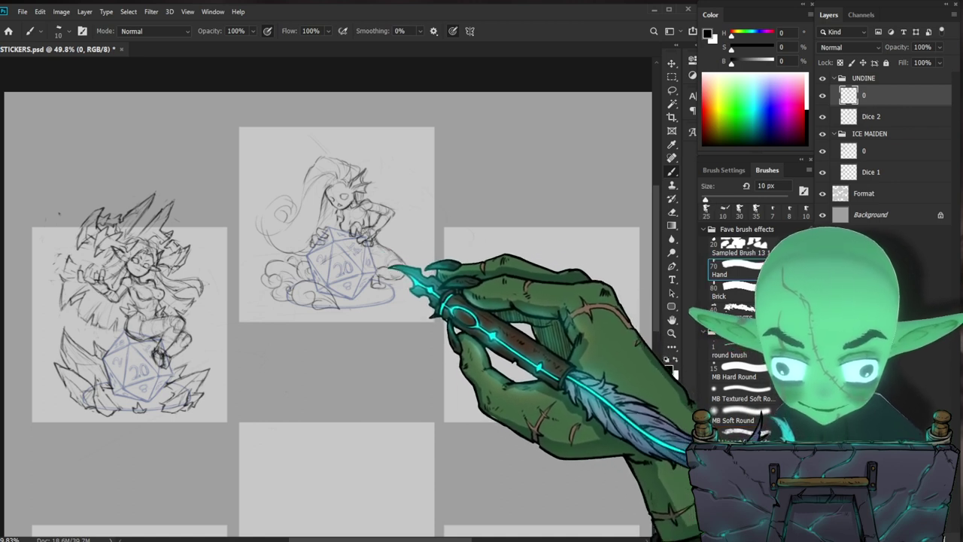
{"action": "left_click_drag", "start_coordinate": [389, 265], "coordinate": [382, 274]}
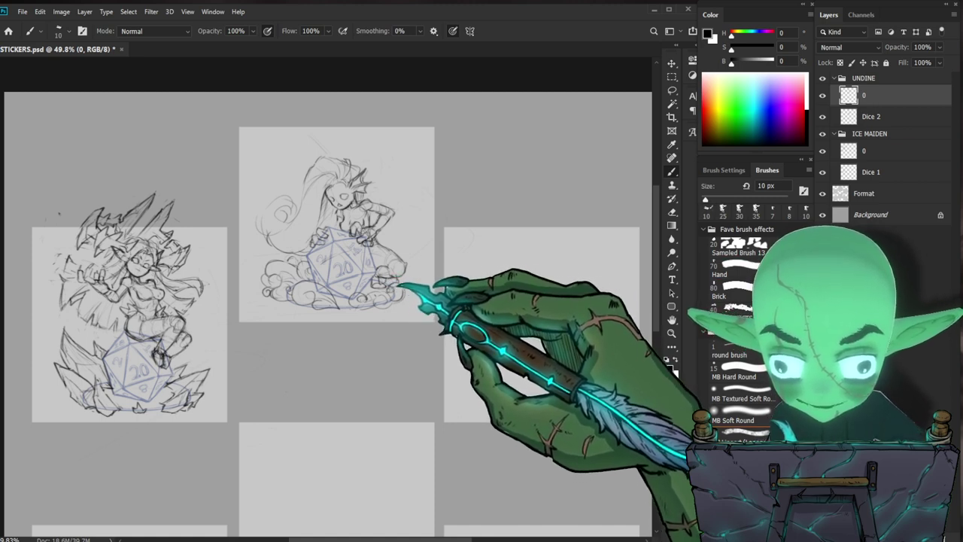
{"action": "left_click", "coordinate": [720, 274]}
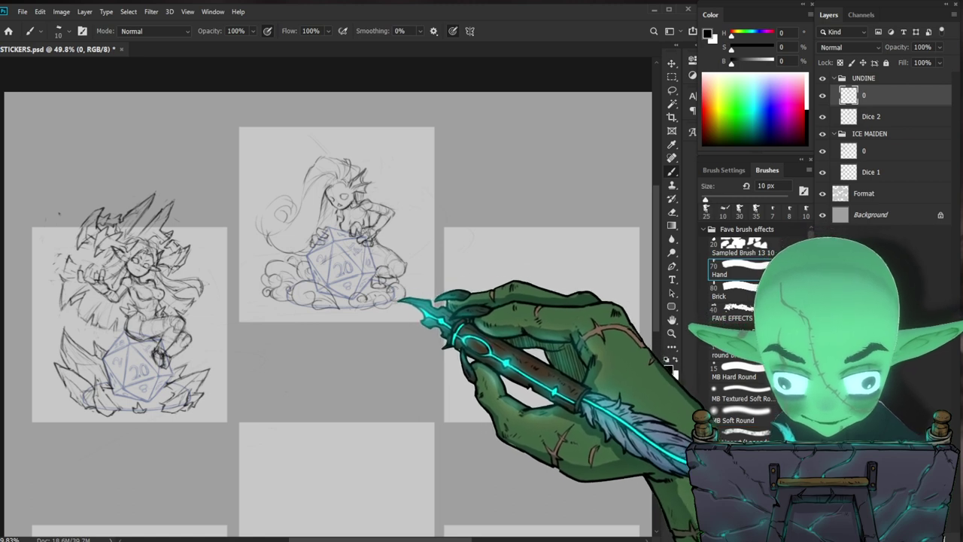
{"action": "left_click", "coordinate": [733, 433]}
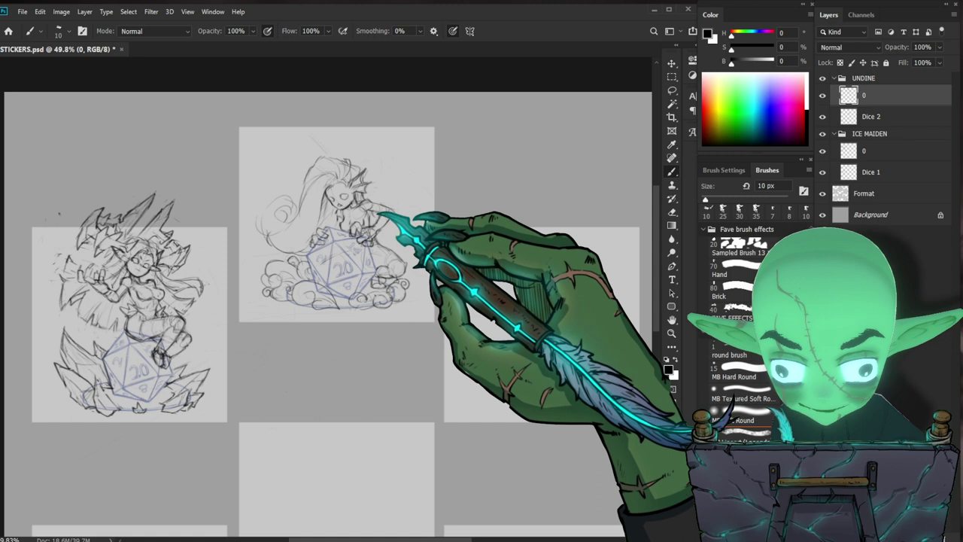
Step: Clean up the Undine's large hair curl and refine her arm, hip and the curling waves below the die
{"action": "left_click", "coordinate": [723, 211]}
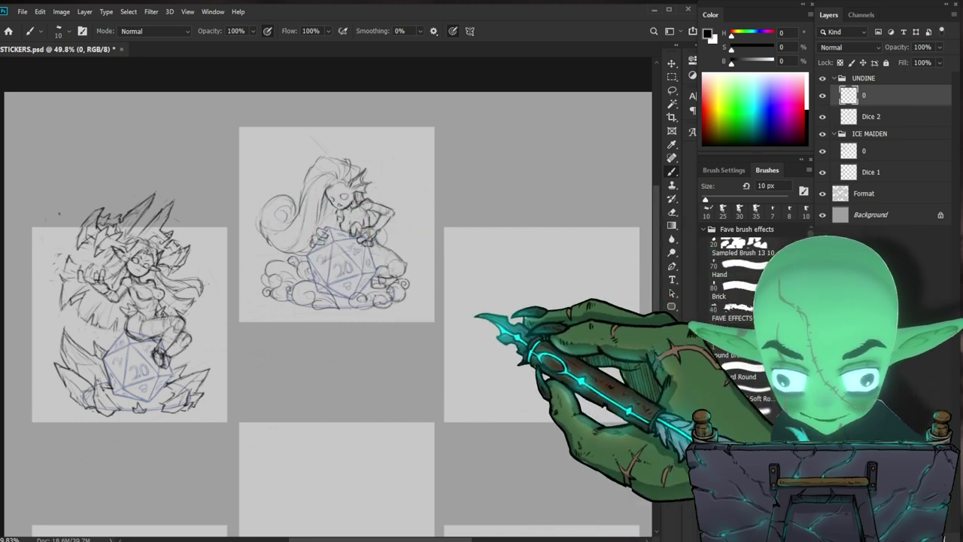
{"action": "left_click", "coordinate": [722, 269]}
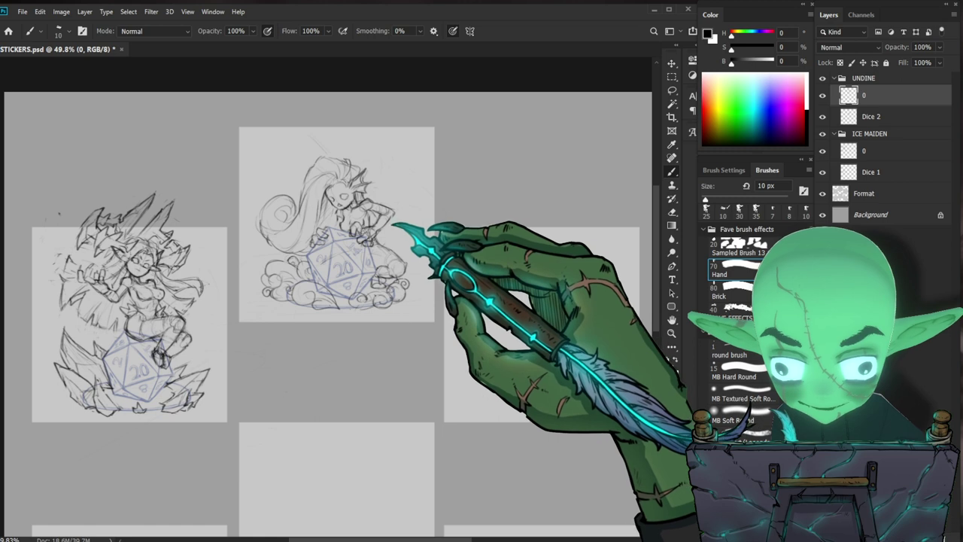
{"action": "left_click_drag", "start_coordinate": [379, 214], "coordinate": [393, 221]}
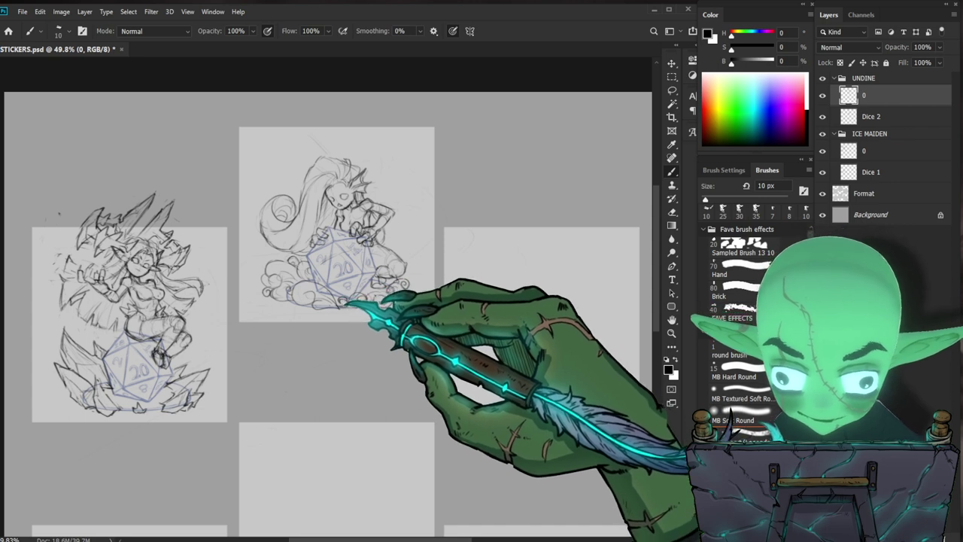
{"action": "key", "text": "."}
{"action": "left_click_drag", "start_coordinate": [345, 300], "coordinate": [349, 308]}
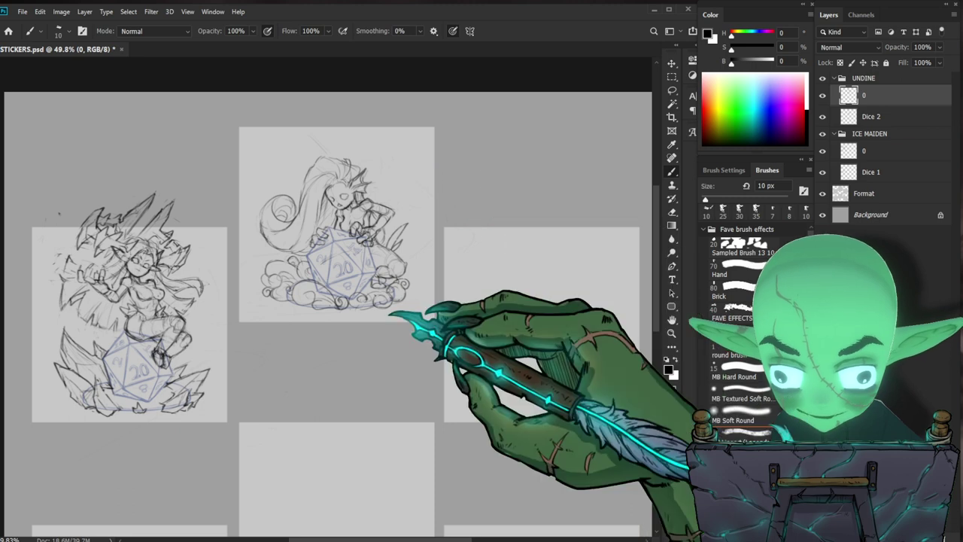
{"action": "key", "text": "period"}
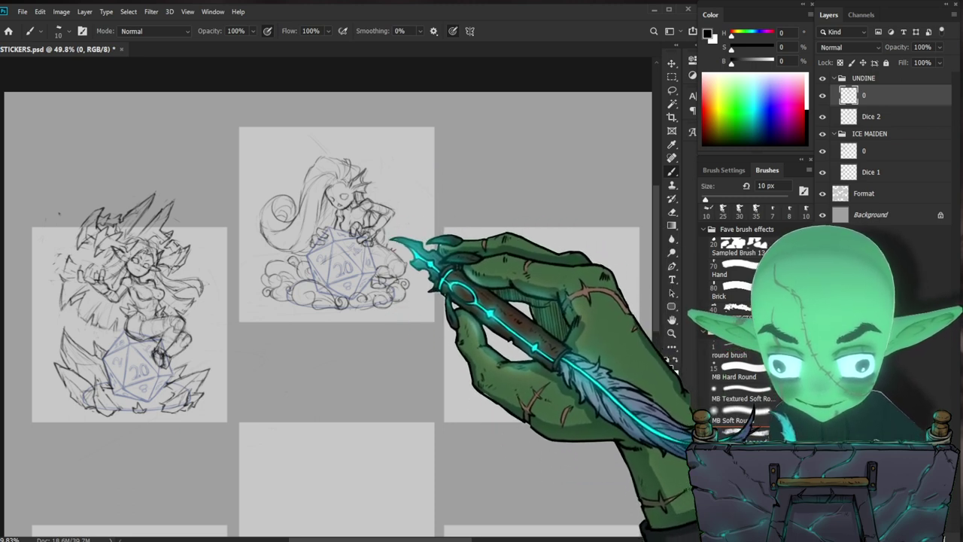
{"action": "left_click_drag", "start_coordinate": [404, 242], "coordinate": [395, 245]}
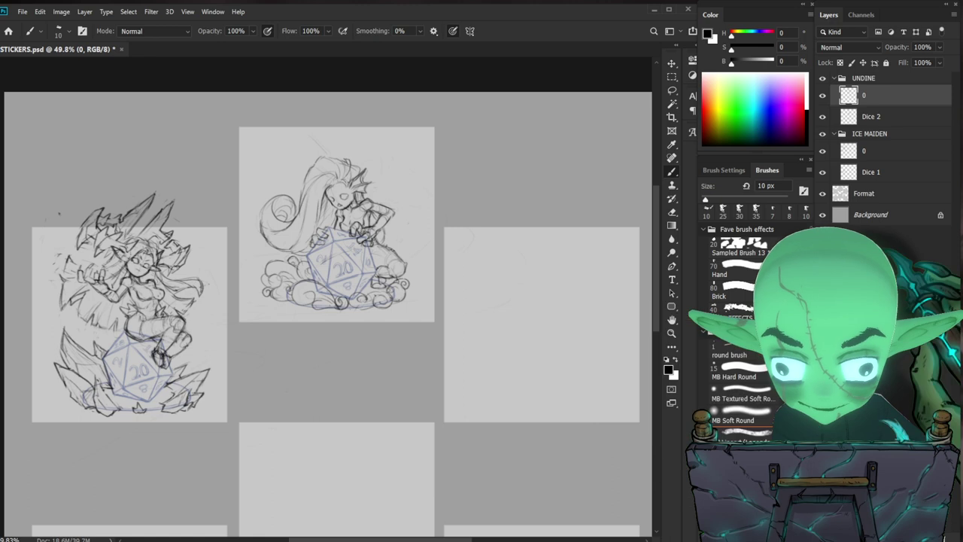
Step: Refine the torso, hip and hair details of the Ice Maiden on her sketch layer
{"action": "left_click", "coordinate": [888, 150]}
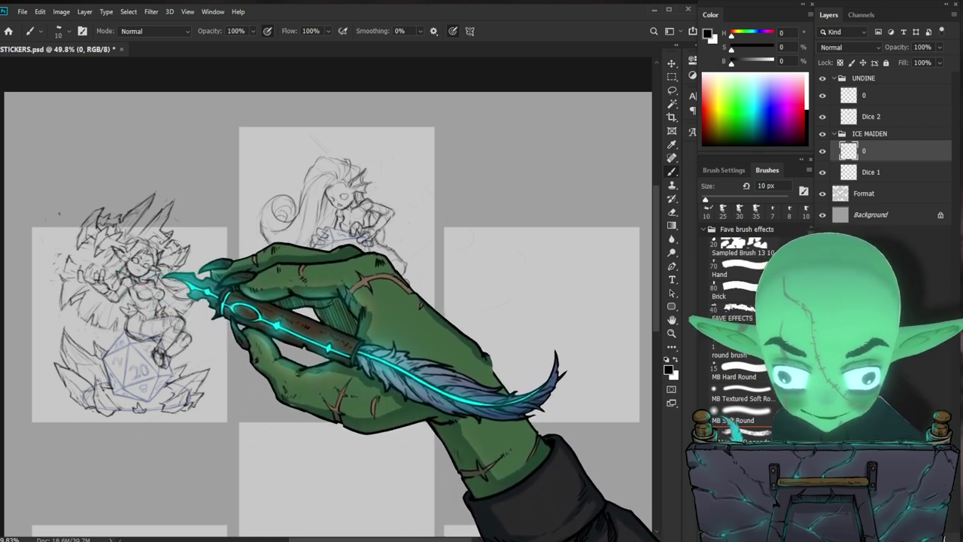
{"action": "key", "text": "e"}
{"action": "key", "text": "b"}
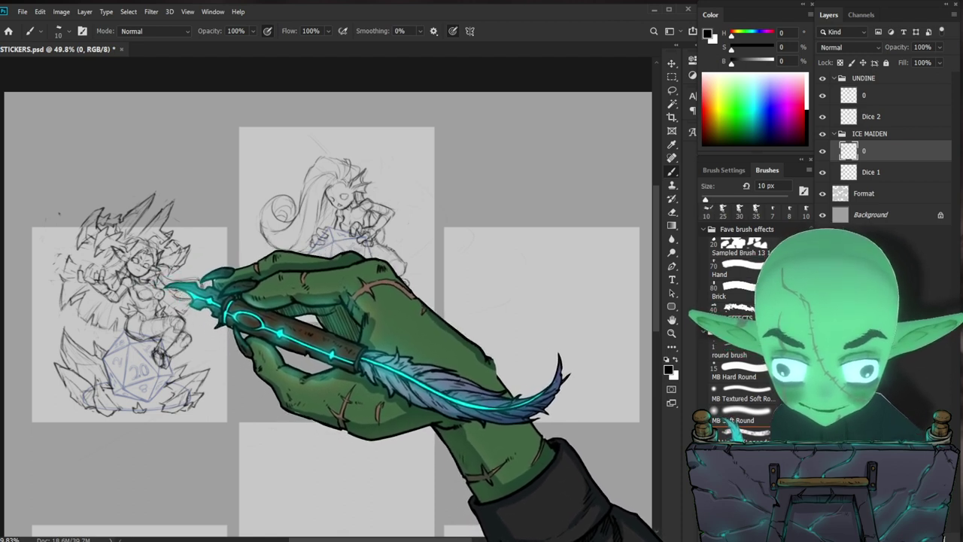
{"action": "key", "text": "e"}
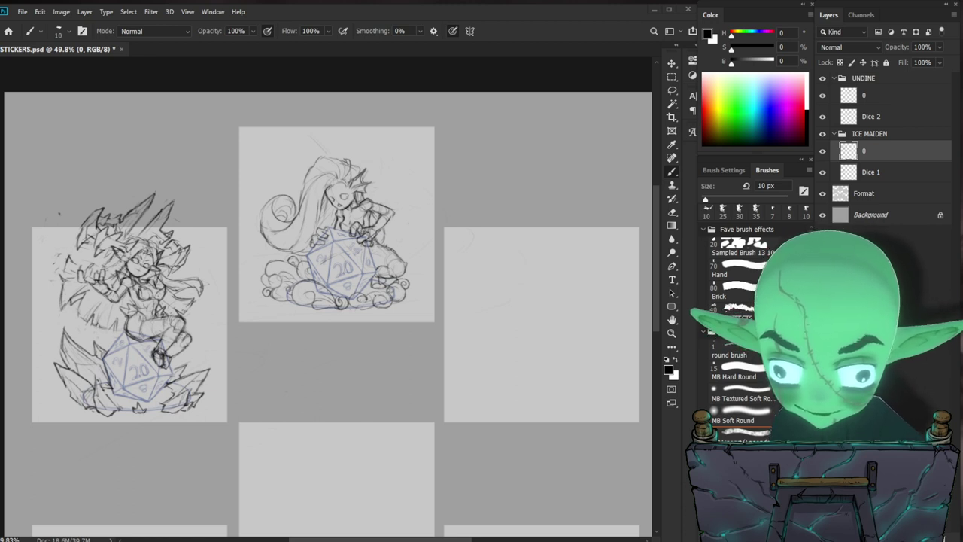
Step: Sketch curved fins behind the Undine's hip and add an extra curl to the outer end of her hair
{"action": "left_click", "coordinate": [862, 97]}
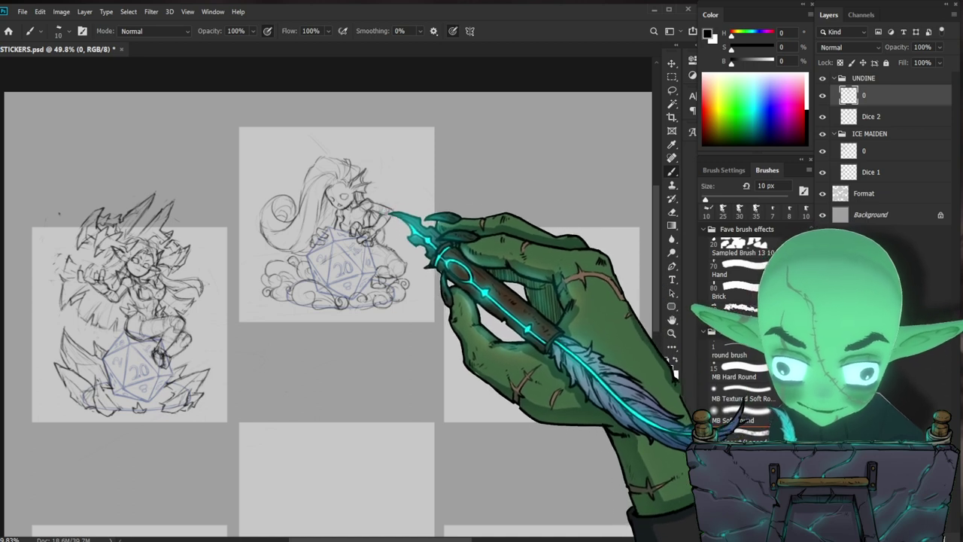
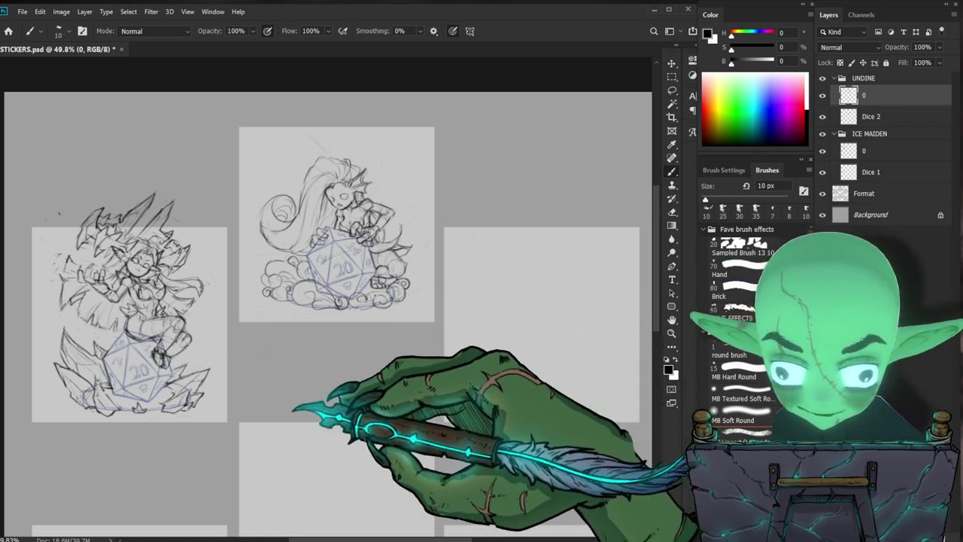
{"action": "key", "text": "e"}
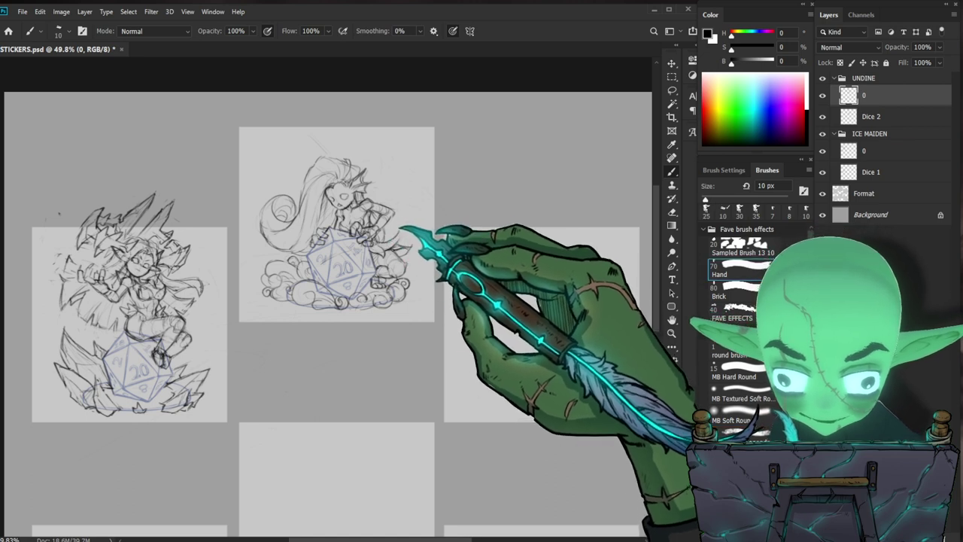
{"action": "left_click", "coordinate": [723, 212]}
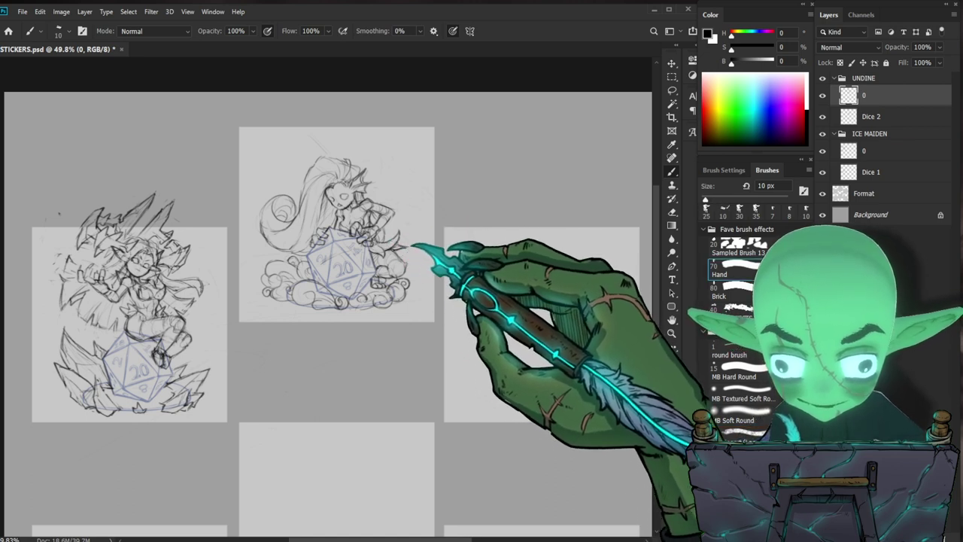
{"action": "left_click", "coordinate": [723, 207]}
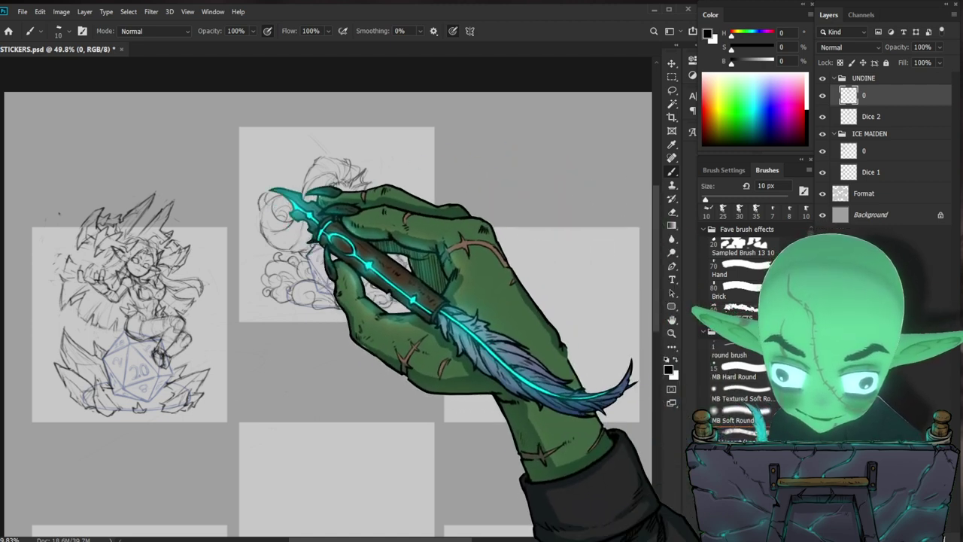
{"action": "mouse_move", "coordinate": [266, 209]}
{"action": "left_mouse_down"}
{"action": "mouse_move", "coordinate": [265, 192]}
{"action": "mouse_move", "coordinate": [268, 219]}
{"action": "left_mouse_up"}
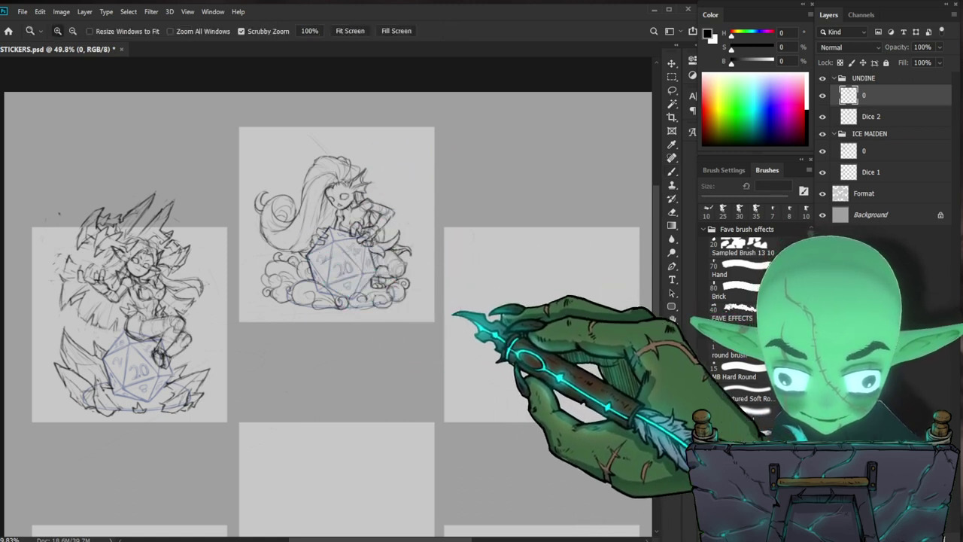
Step: Touch up the lines of the Undine's face and upper body at close range
{"action": "left_click_drag", "start_coordinate": [445, 312], "coordinate": [376, 293]}
{"action": "mouse_move", "coordinate": [322, 197]}
{"action": "left_mouse_down"}
{"action": "mouse_move", "coordinate": [365, 194]}
{"action": "mouse_move", "coordinate": [354, 179]}
{"action": "mouse_move", "coordinate": [322, 175]}
{"action": "left_mouse_up"}
{"action": "key", "text": "e"}
{"action": "key", "text": "b"}
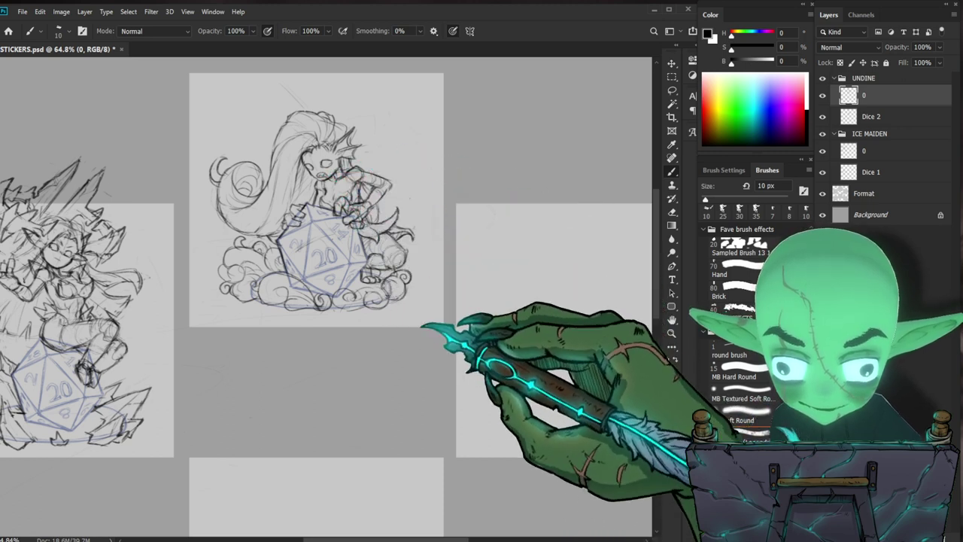
{"action": "key", "text": "z"}
{"action": "left_click_drag", "start_coordinate": [466, 345], "coordinate": [441, 344]}
{"action": "key", "text": "b"}
{"action": "key", "text": "z"}
{"action": "left_click_drag", "start_coordinate": [349, 182], "coordinate": [384, 183]}
{"action": "key", "text": "b"}
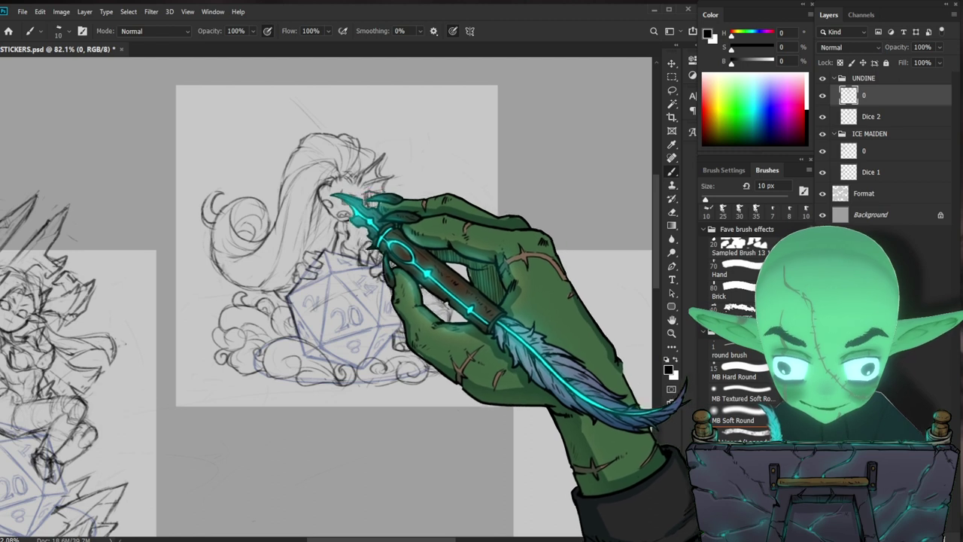
Step: Touch up the Ice Maiden's raised hand and the ice shapes around her head on her sketch layer
{"action": "key", "text": "z"}
{"action": "left_click_drag", "start_coordinate": [417, 227], "coordinate": [376, 227]}
{"action": "left_click_drag", "start_coordinate": [418, 389], "coordinate": [398, 429]}
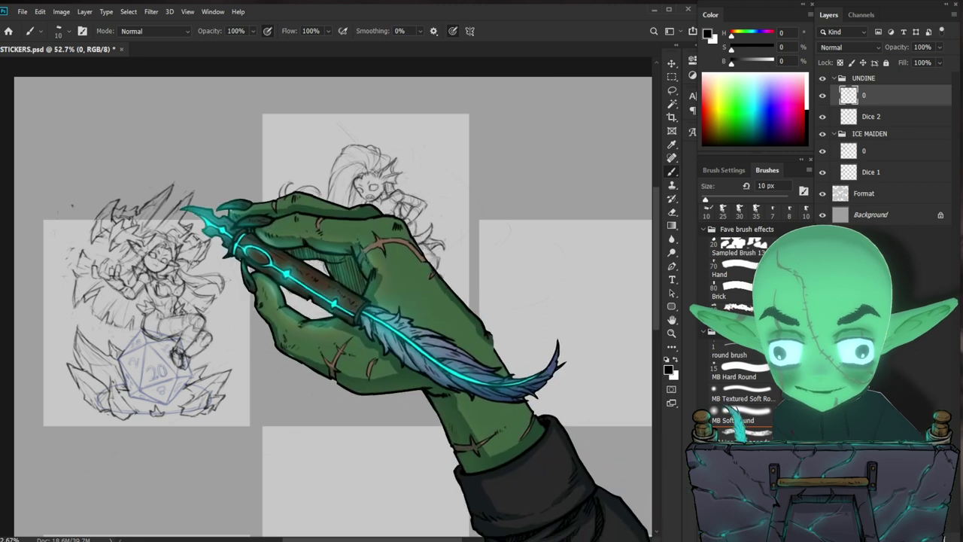
{"action": "left_click", "coordinate": [864, 151]}
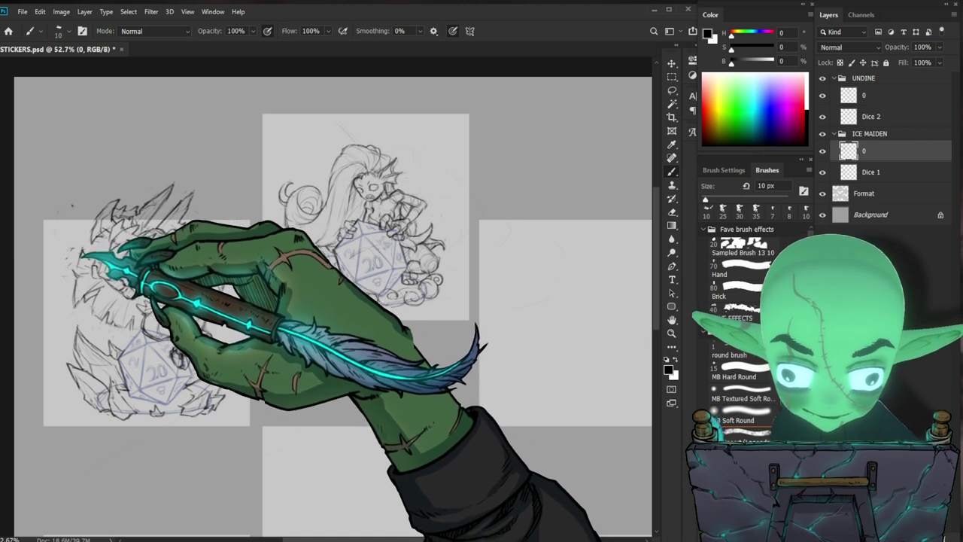
Step: Refine the Undine's mouth and jaw on her sketch layer and save the document
{"action": "left_click", "coordinate": [867, 94]}
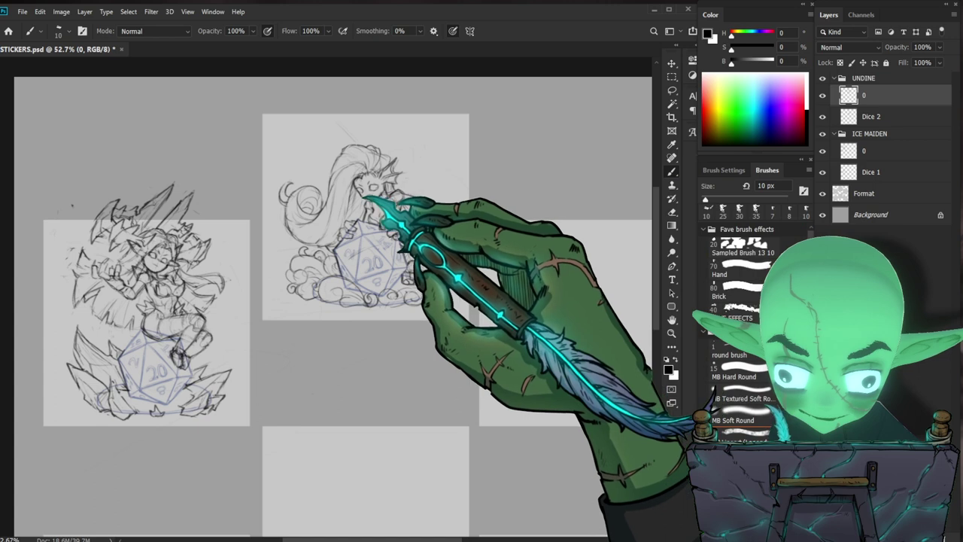
{"action": "left_click", "coordinate": [364, 197]}
{"action": "left_click_drag", "start_coordinate": [361, 191], "coordinate": [368, 197]}
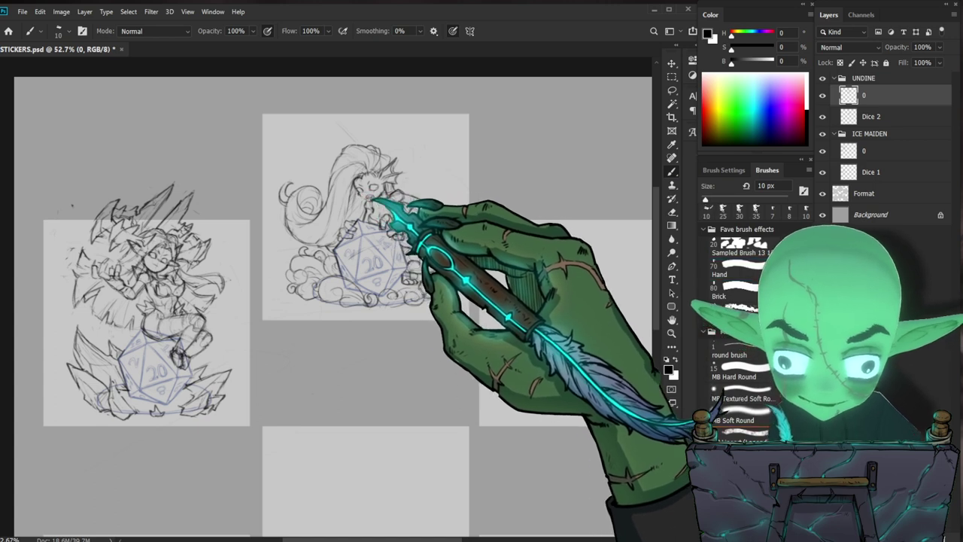
{"action": "left_click_drag", "start_coordinate": [367, 193], "coordinate": [360, 188]}
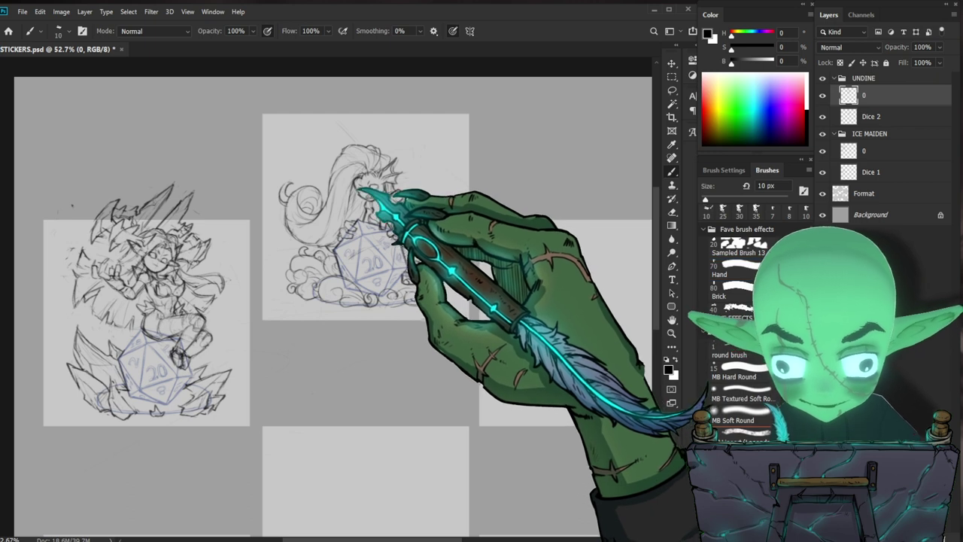
{"action": "mouse_move", "coordinate": [471, 336]}
{"action": "left_mouse_down"}
{"action": "mouse_move", "coordinate": [429, 336]}
{"action": "mouse_move", "coordinate": [483, 347]}
{"action": "left_mouse_up"}
{"action": "key", "text": "ctrl+s"}
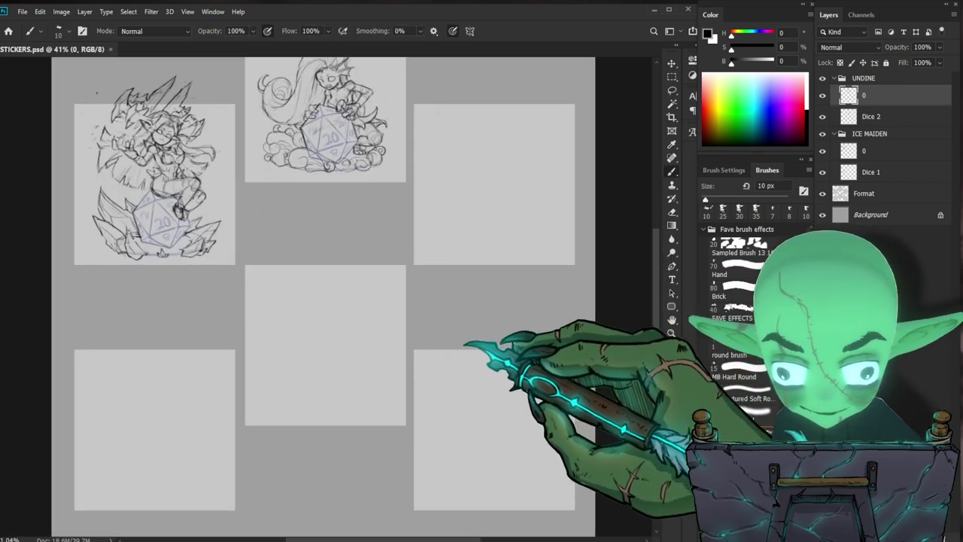
Step: Inspect the Undine sketch up close and compare it with the rest of the sticker sheet
{"action": "key", "text": "z"}
{"action": "mouse_move", "coordinate": [367, 98]}
{"action": "left_mouse_down"}
{"action": "mouse_move", "coordinate": [469, 197]}
{"action": "mouse_move", "coordinate": [462, 313]}
{"action": "left_mouse_up"}
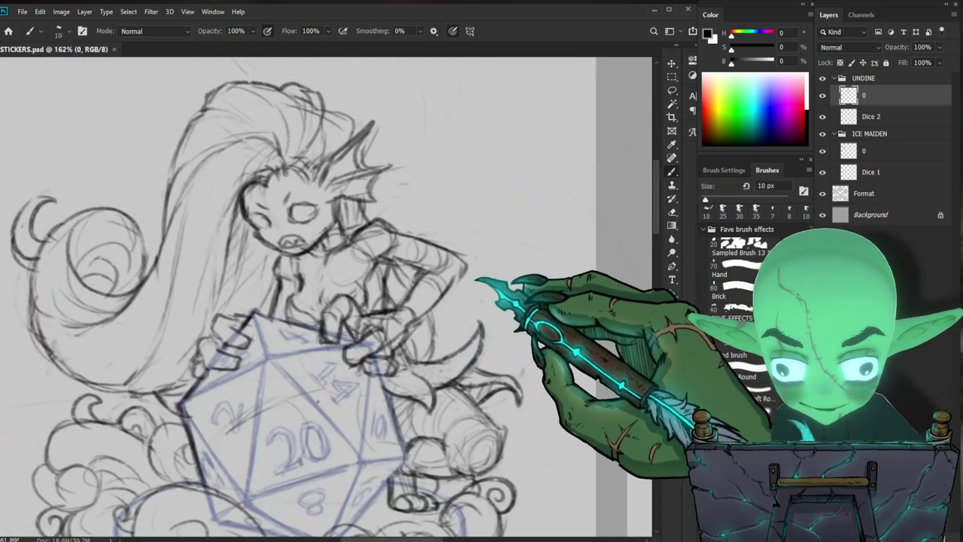
{"action": "scroll", "coordinate": [331, 301], "scroll_direction": "down", "scroll_amount": 1}
{"action": "left_click_drag", "start_coordinate": [498, 202], "coordinate": [509, 331]}
{"action": "key", "text": "ctrl+z"}
{"action": "scroll", "coordinate": [509, 333], "scroll_direction": "down", "scroll_amount": 4}
{"action": "left_click_drag", "start_coordinate": [551, 428], "coordinate": [402, 251]}
{"action": "left_click_drag", "start_coordinate": [371, 371], "coordinate": [391, 362]}
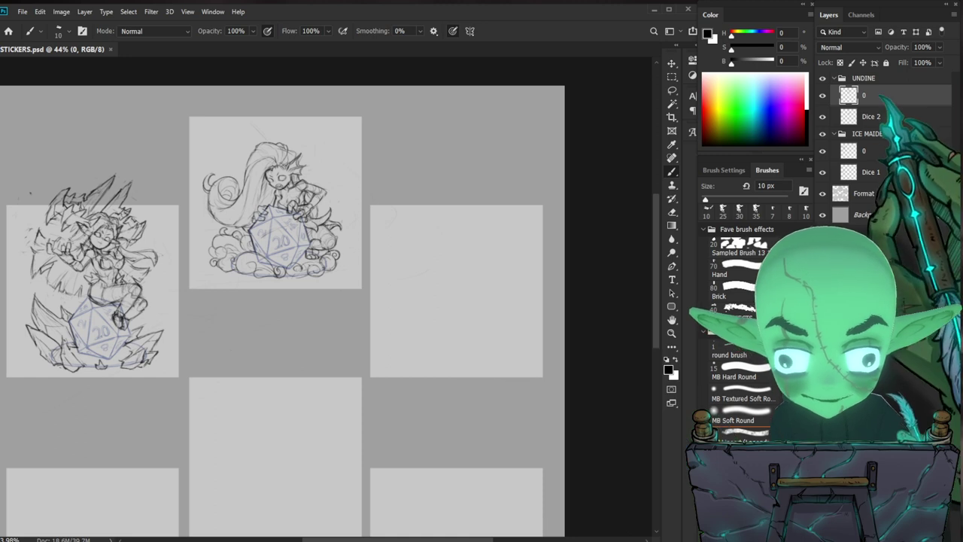
Step: Duplicate the Dice 2 layer, place the copy above the UNDINE group and rename it Dice 3
{"action": "left_click", "coordinate": [870, 117]}
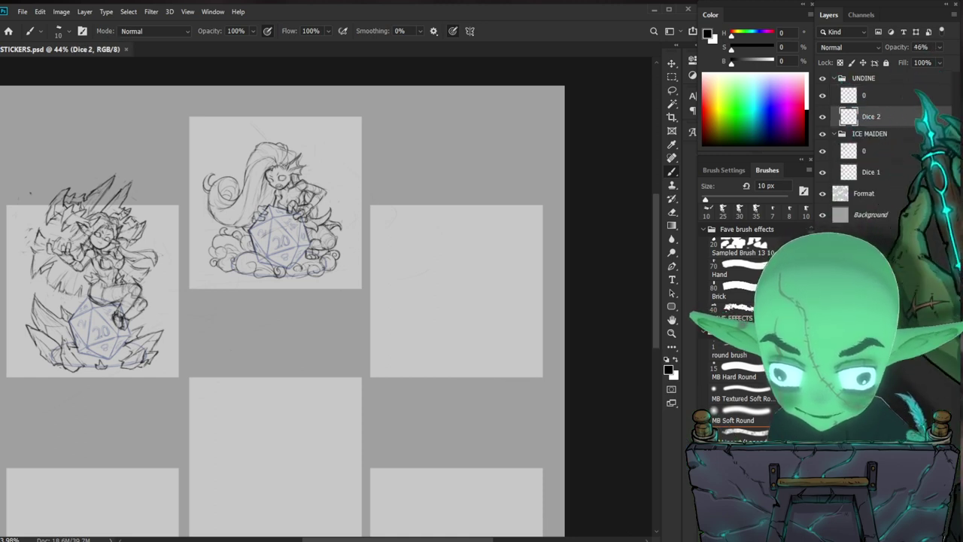
{"action": "key", "text": "ctrl+j"}
{"action": "left_click_drag", "start_coordinate": [894, 116], "coordinate": [889, 82]}
{"action": "double_click", "coordinate": [872, 82]}
{"action": "type", "text": "3"}
{"action": "key", "text": "Return"}
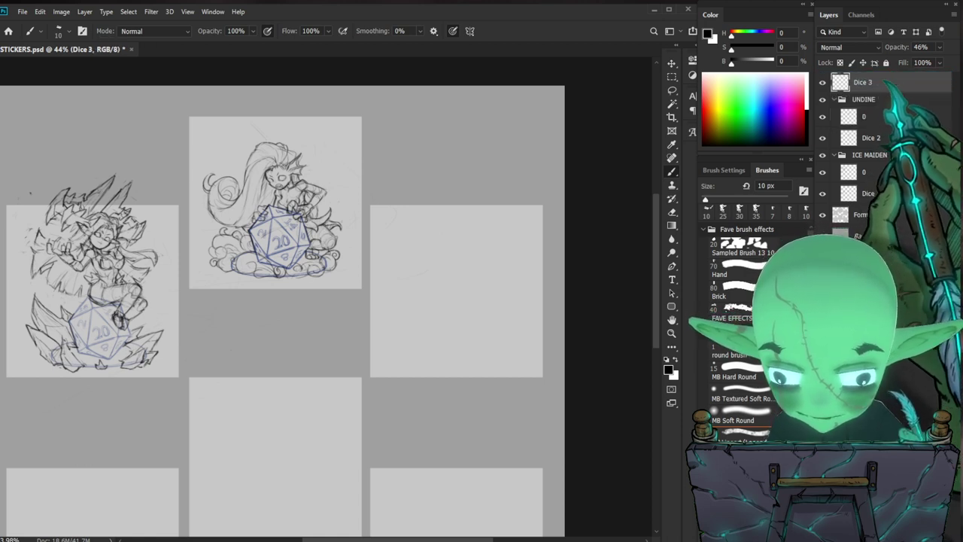
Step: Put Dice 3 in a new layer group and name the group BRIMSTONE HORRO OF CHANGE
{"action": "key", "text": "ctrl+g"}
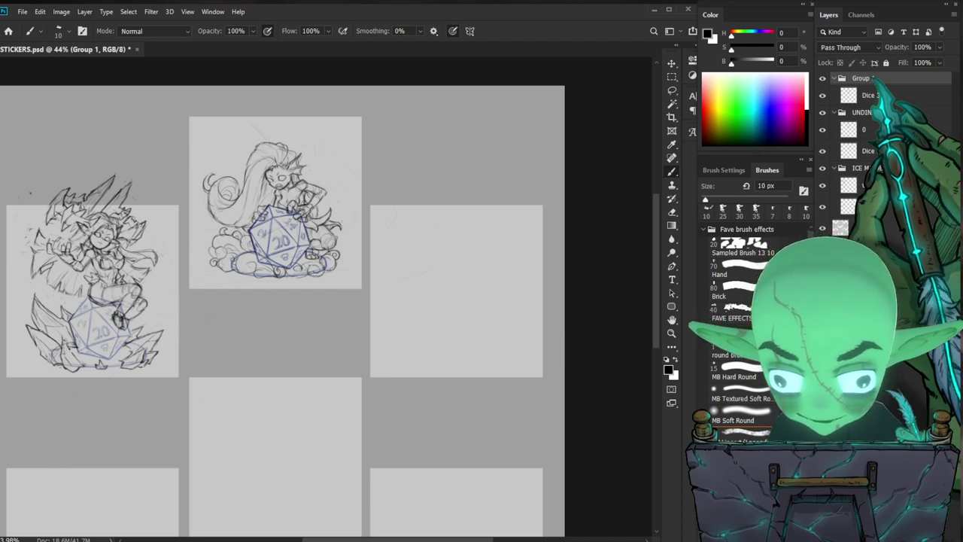
{"action": "double_click", "coordinate": [864, 78]}
{"action": "key", "text": "Return"}
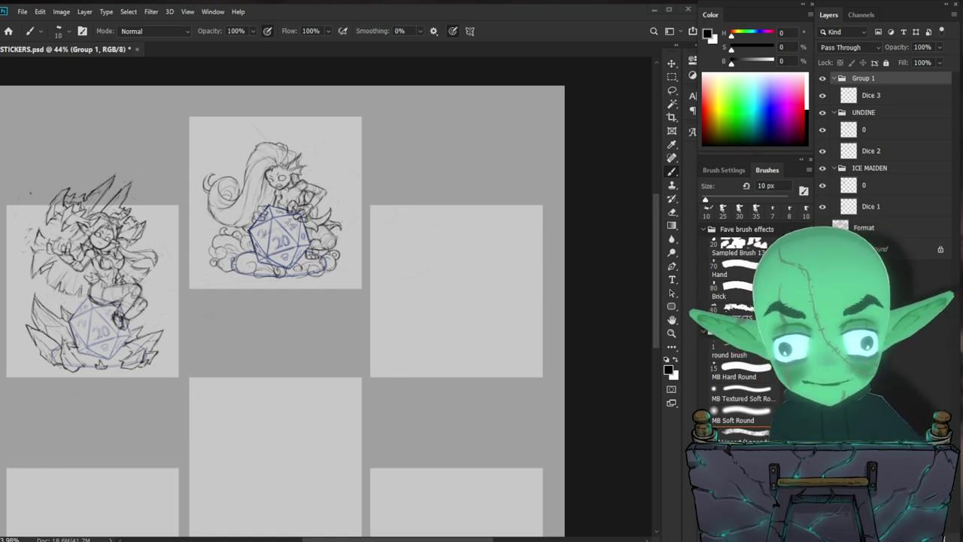
{"action": "double_click", "coordinate": [863, 79]}
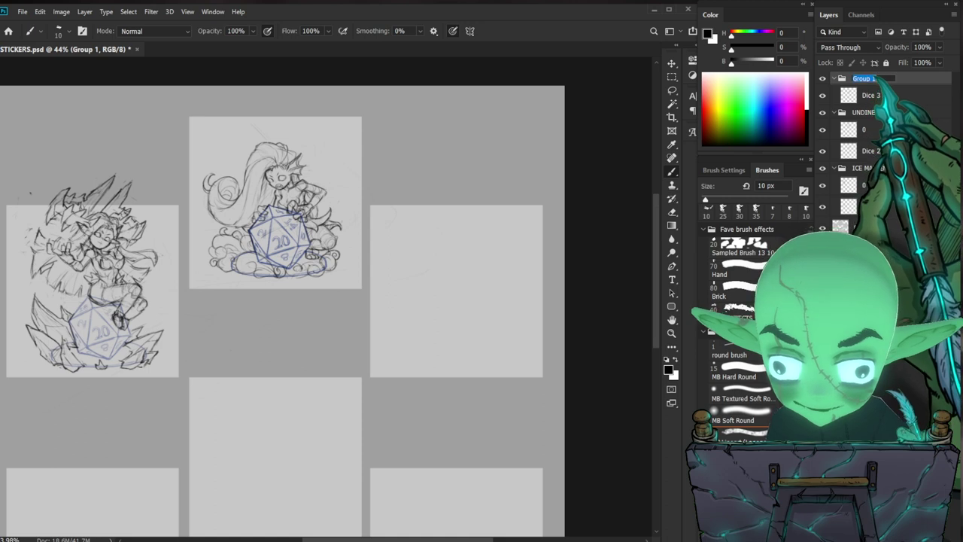
{"action": "type", "text": "BRI"}
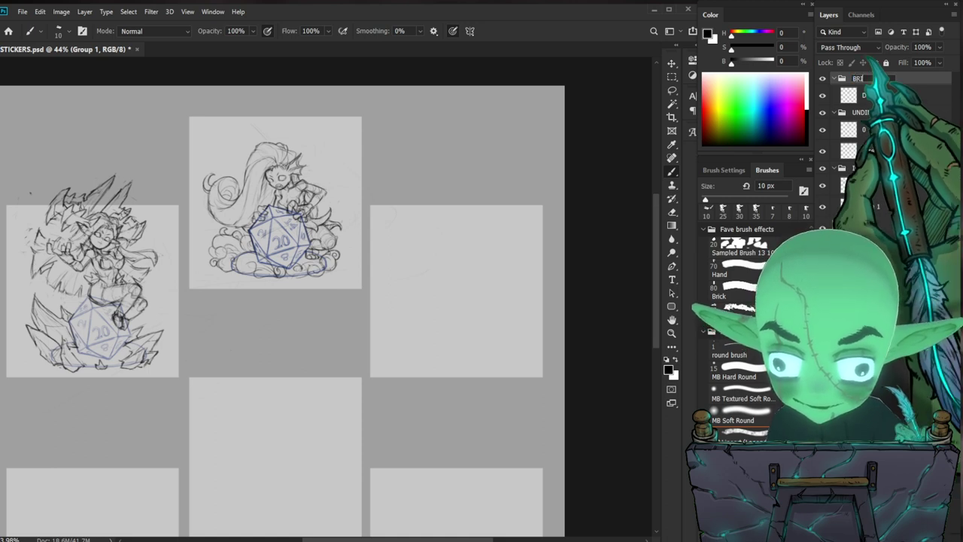
{"action": "type", "text": "MST"}
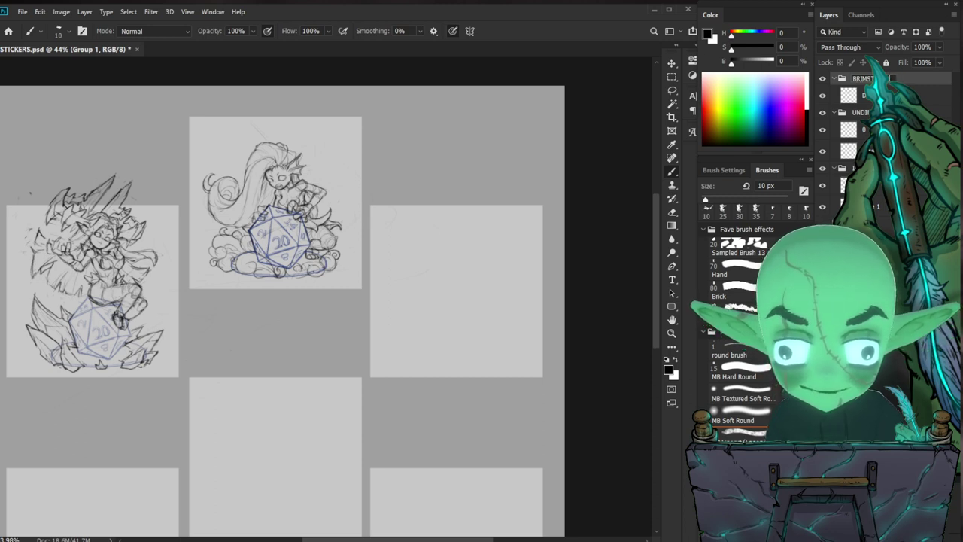
{"action": "type", "text": "HORRO OF CHANGE"}
{"action": "key", "text": "Return"}
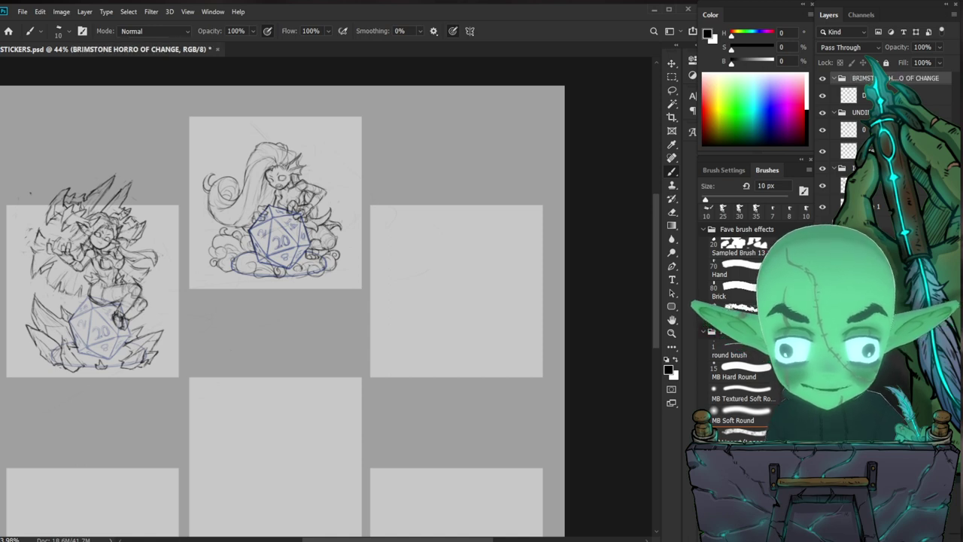
Step: Move the Dice 3 sketch into the lower middle of the blank sticker square beside the Undine's
{"action": "left_click", "coordinate": [888, 95]}
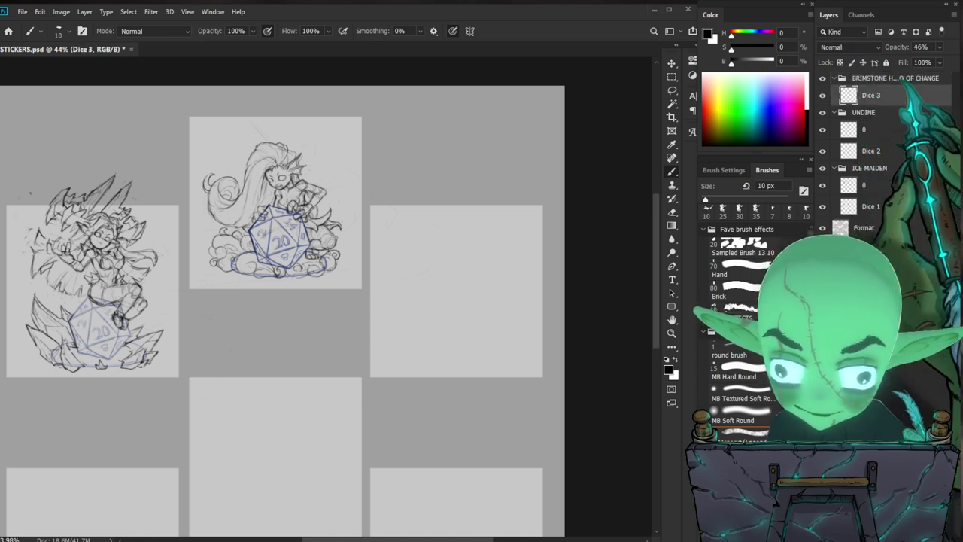
{"action": "key", "text": "v"}
{"action": "mouse_move", "coordinate": [346, 274]}
{"action": "left_mouse_down"}
{"action": "mouse_move", "coordinate": [522, 339]}
{"action": "mouse_move", "coordinate": [512, 362]}
{"action": "mouse_move", "coordinate": [548, 381]}
{"action": "mouse_move", "coordinate": [490, 355]}
{"action": "left_mouse_up"}
{"action": "left_click_drag", "start_coordinate": [487, 319], "coordinate": [467, 327]}
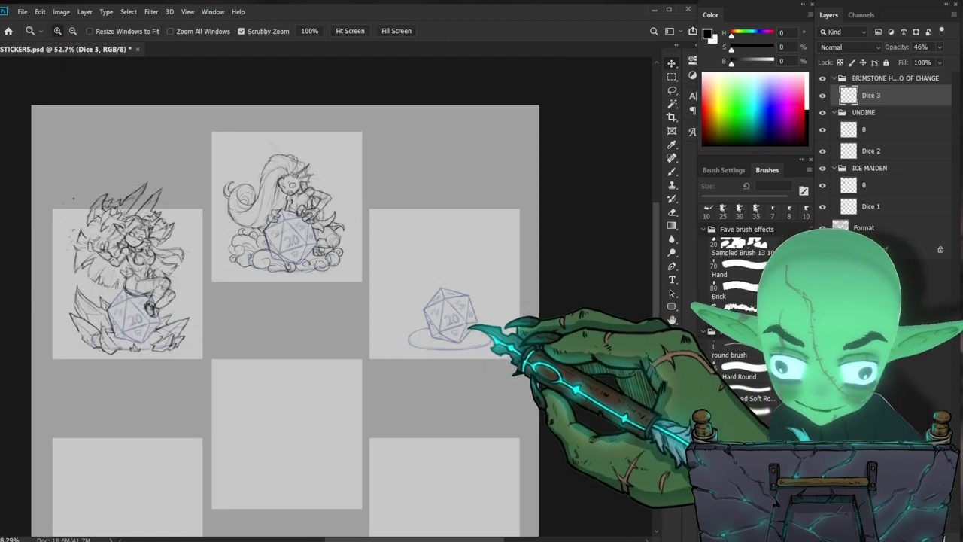
Step: Add a new layer named 0 above Dice 3 in the BRIMSTONE HORRO OF CHANGE group
{"action": "key", "text": "v"}
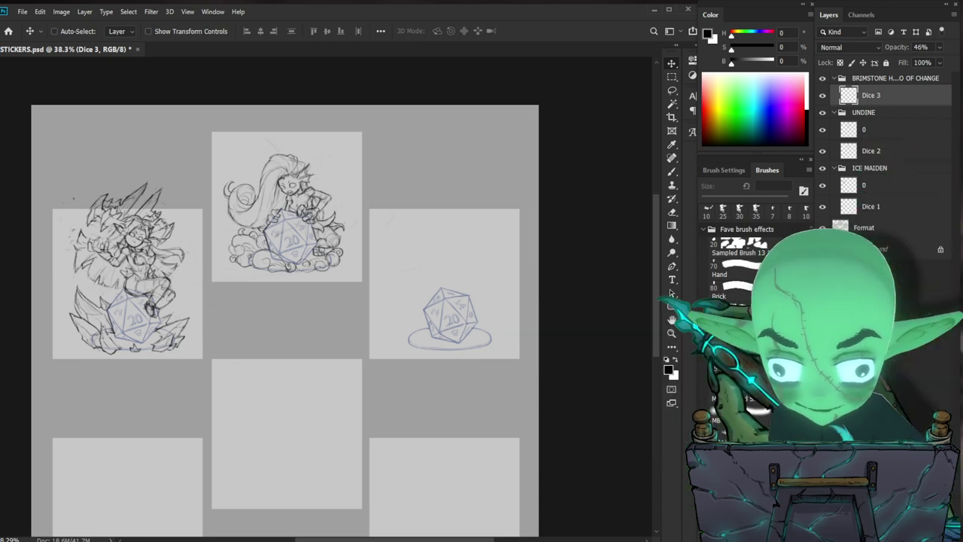
{"action": "key", "text": "ctrl+shift+n"}
{"action": "type", "text": "0"}
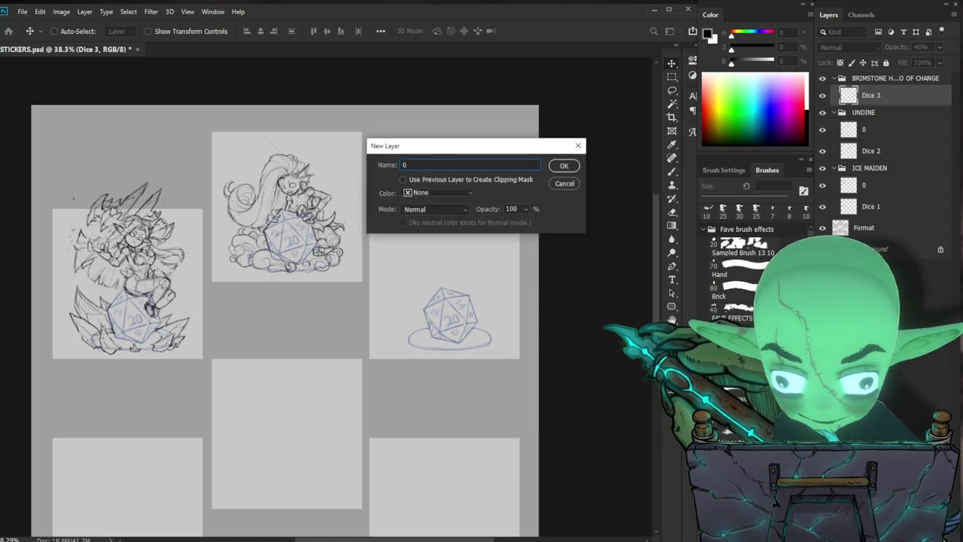
{"action": "key", "text": "Return"}
{"action": "key", "text": "ctrl+space"}
{"action": "mouse_move", "coordinate": [488, 351]}
{"action": "left_mouse_down"}
{"action": "mouse_move", "coordinate": [517, 343]}
{"action": "mouse_move", "coordinate": [498, 407]}
{"action": "mouse_move", "coordinate": [499, 366]}
{"action": "left_mouse_up"}
{"action": "key", "text": "space"}
{"action": "key", "text": "ctrl+space"}
{"action": "key", "text": "ctrl+space"}
{"action": "key", "text": "space"}
{"action": "left_click_drag", "start_coordinate": [503, 441], "coordinate": [548, 395]}
{"action": "key", "text": "ctrl+space"}
{"action": "key", "text": "ctrl+space"}
{"action": "left_click_drag", "start_coordinate": [492, 385], "coordinate": [519, 383]}
{"action": "key", "text": "v"}
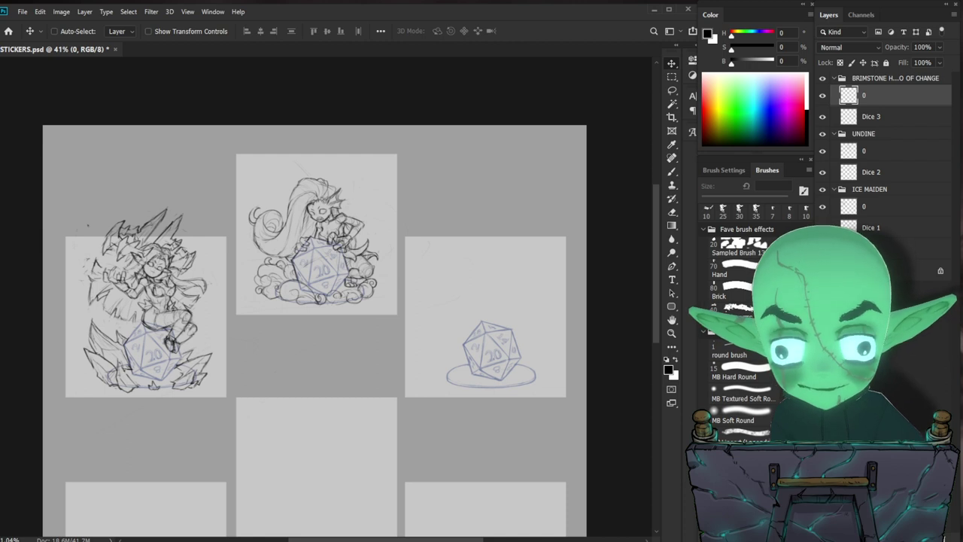
Step: Sketch a spiked fin on the Undine's bent elbow on layer 0 of the UNDINE group with a 10 px brush
{"action": "left_click", "coordinate": [887, 150]}
{"action": "key", "text": "z"}
{"action": "left_click_drag", "start_coordinate": [351, 193], "coordinate": [423, 199]}
{"action": "key", "text": "b"}
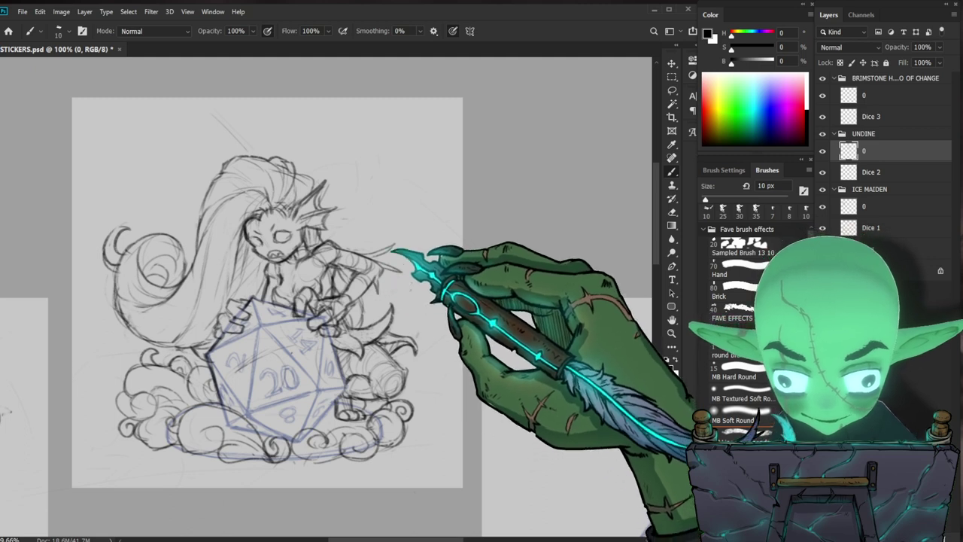
{"action": "left_click_drag", "start_coordinate": [477, 235], "coordinate": [535, 282]}
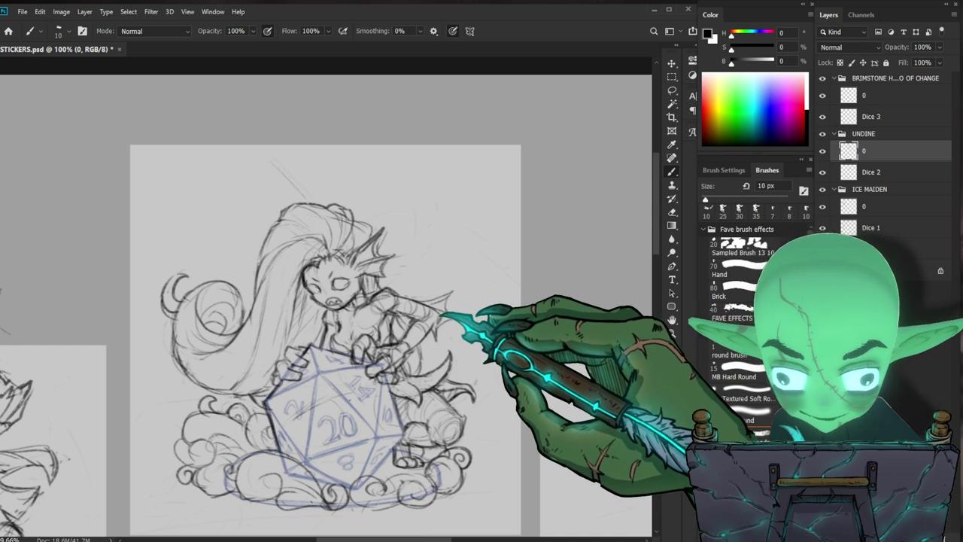
{"action": "left_click_drag", "start_coordinate": [472, 322], "coordinate": [458, 334]}
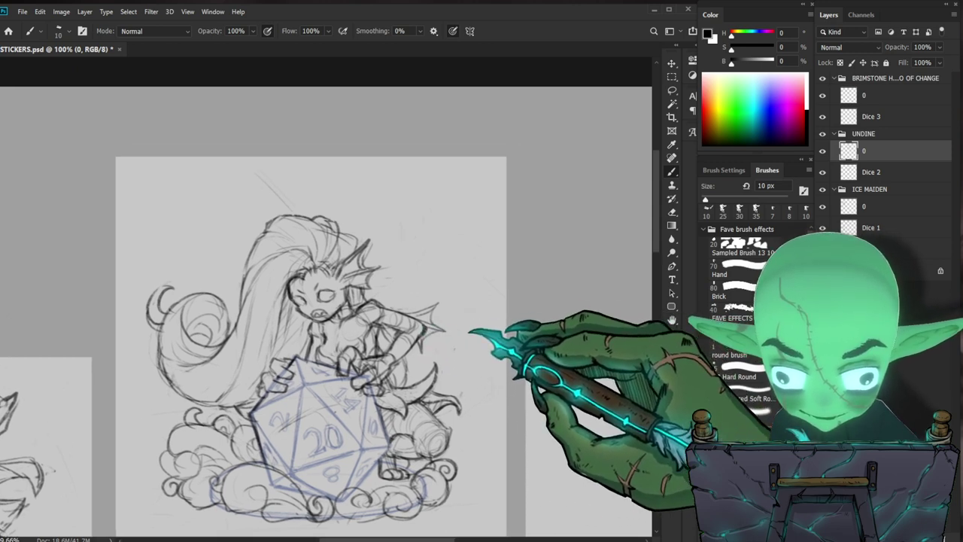
{"action": "key", "text": "e"}
{"action": "key", "text": "b"}
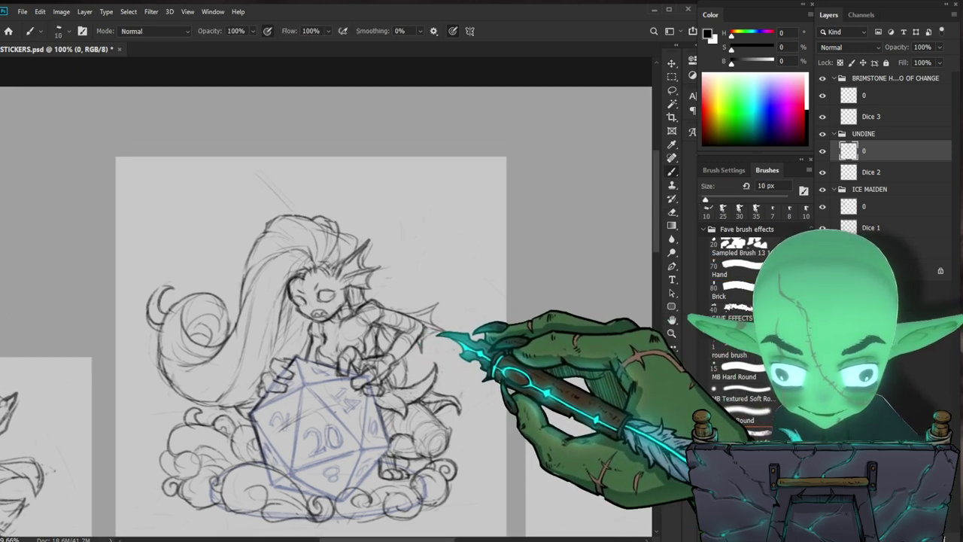
{"action": "scroll", "coordinate": [450, 332], "scroll_direction": "down", "scroll_amount": 3}
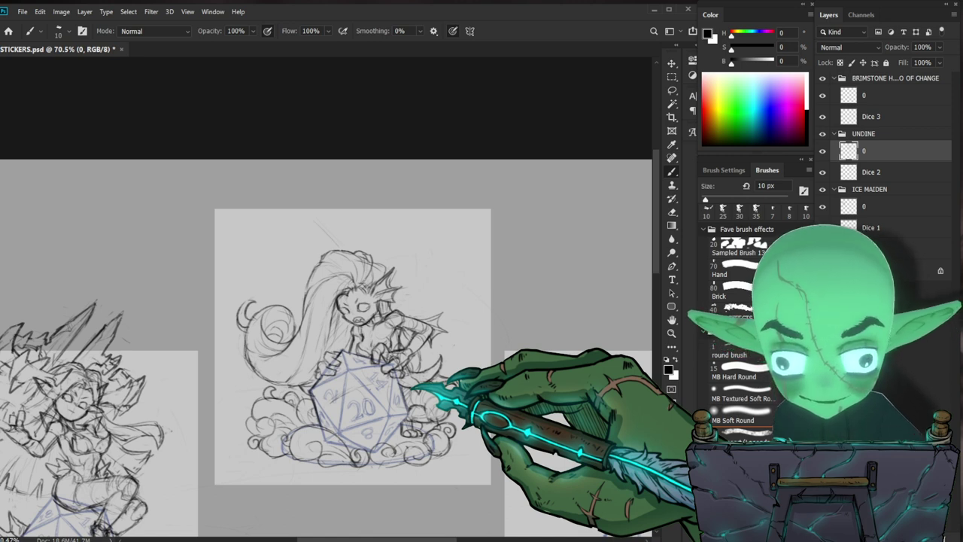
{"action": "scroll", "coordinate": [447, 307], "scroll_direction": "up", "scroll_amount": 3}
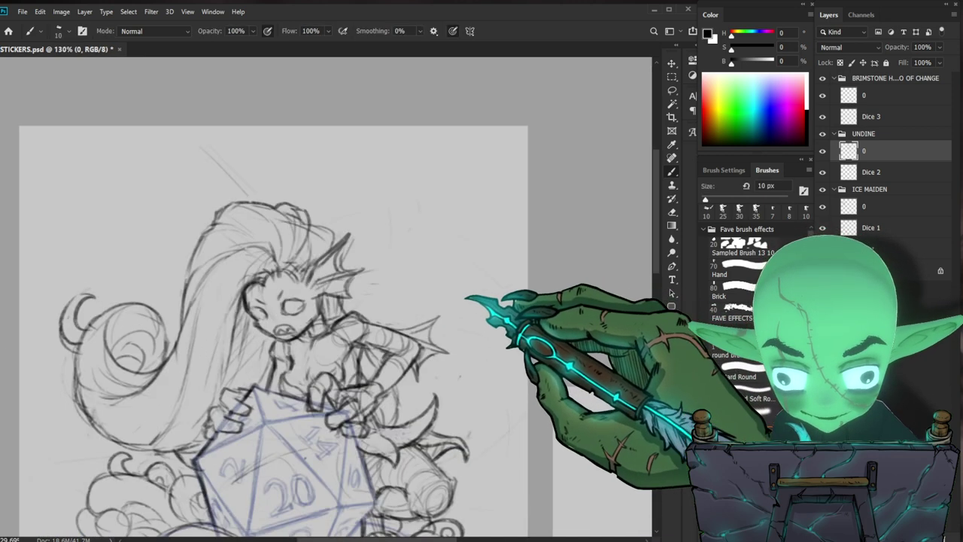
Step: Touch up the lines of the Undine's face around the mouth, erasing and redrawing small details
{"action": "mouse_move", "coordinate": [445, 300]}
{"action": "left_mouse_down"}
{"action": "mouse_move", "coordinate": [485, 253]}
{"action": "mouse_move", "coordinate": [477, 242]}
{"action": "mouse_move", "coordinate": [477, 274]}
{"action": "left_mouse_up"}
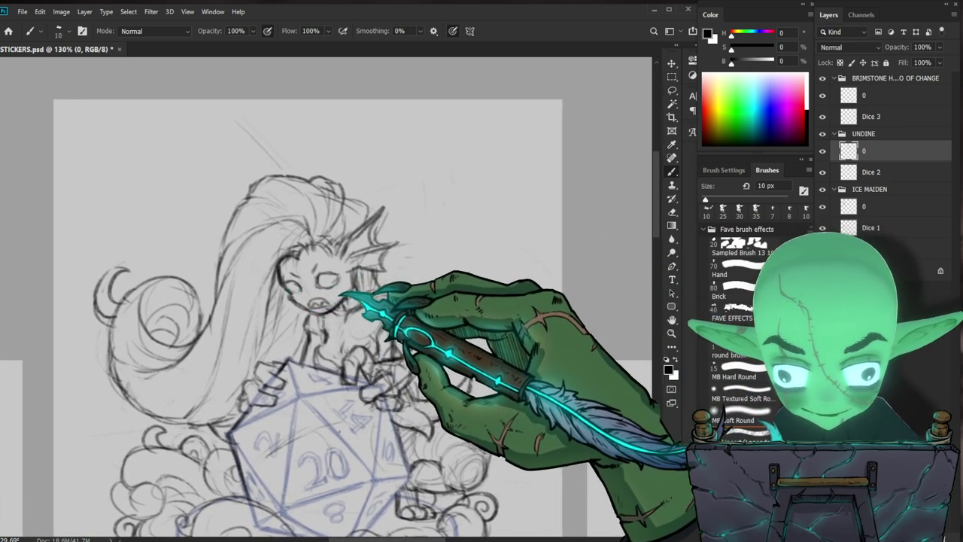
{"action": "key", "text": "e"}
{"action": "key", "text": "b"}
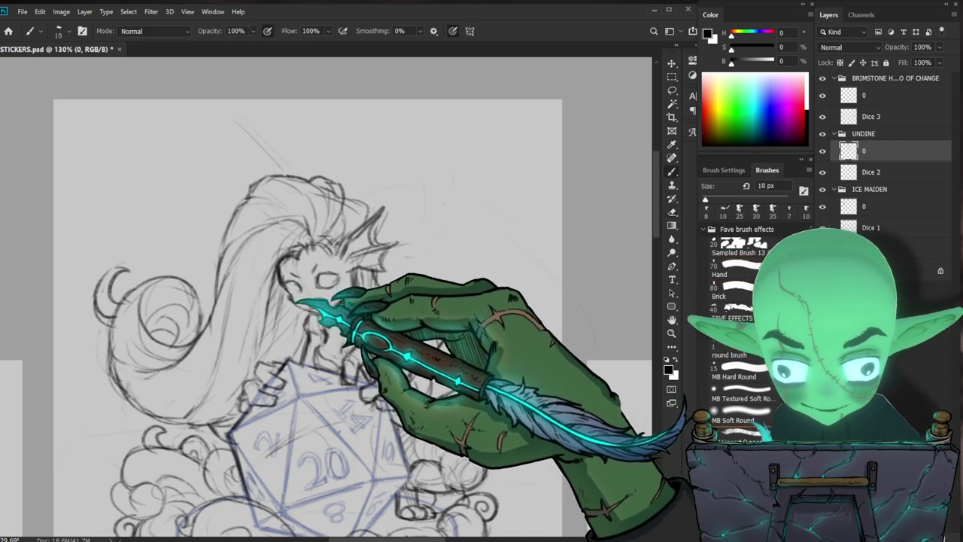
{"action": "key", "text": "e"}
{"action": "key", "text": "b"}
{"action": "key", "text": "z"}
{"action": "mouse_move", "coordinate": [331, 301]}
{"action": "left_mouse_down"}
{"action": "mouse_move", "coordinate": [430, 301]}
{"action": "mouse_move", "coordinate": [334, 282]}
{"action": "left_mouse_up"}
{"action": "key", "text": "b"}
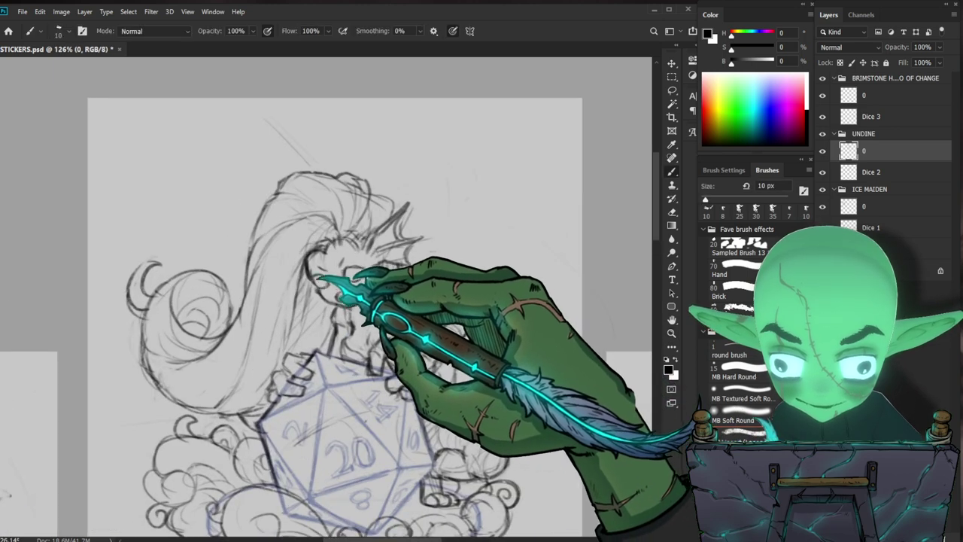
{"action": "key", "text": "e"}
{"action": "key", "text": "b"}
{"action": "key", "text": "z"}
{"action": "left_click_drag", "start_coordinate": [421, 282], "coordinate": [515, 320]}
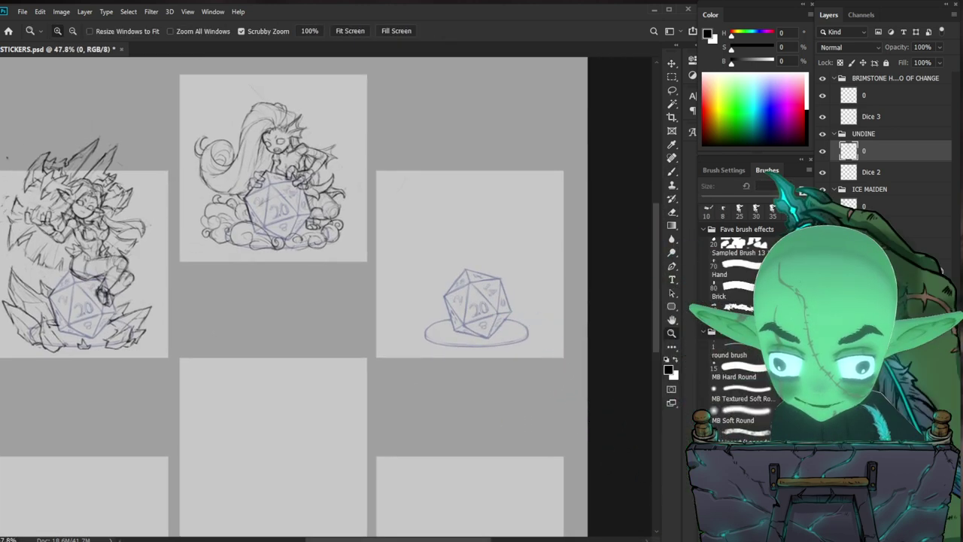
Step: Make layer 0 of the BRIMSTONE HORRO OF CHANGE group active and ready the 10 px brush for sketching
{"action": "left_click", "coordinate": [865, 96]}
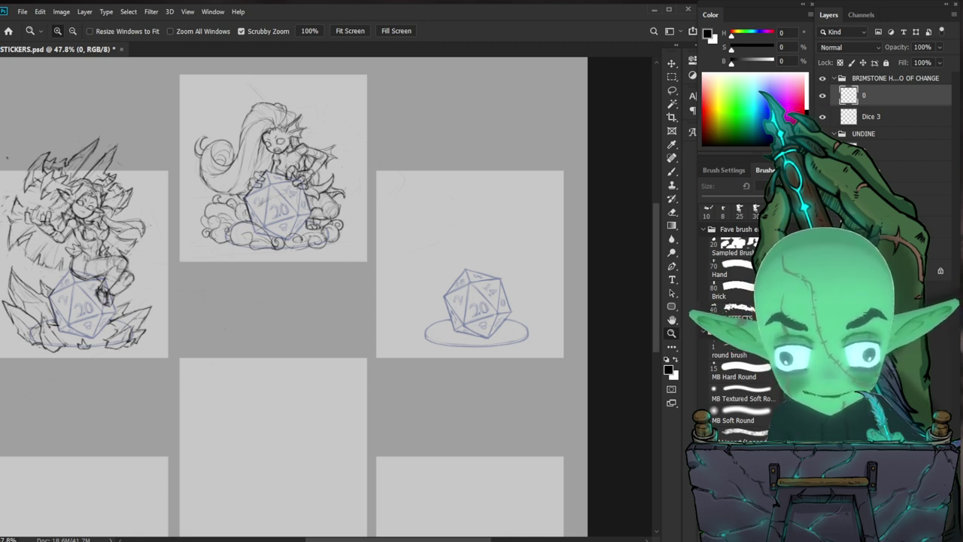
{"action": "left_click", "coordinate": [542, 242]}
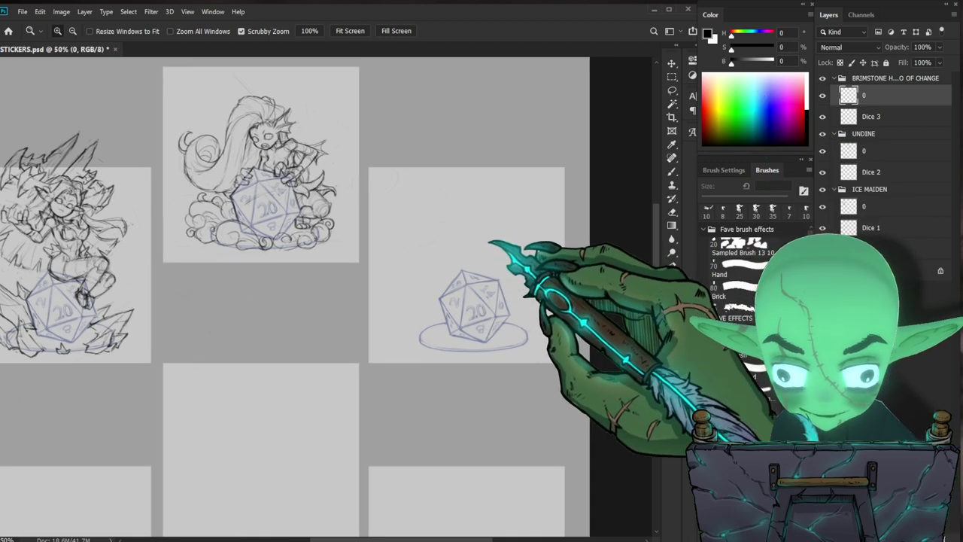
{"action": "key", "text": "b"}
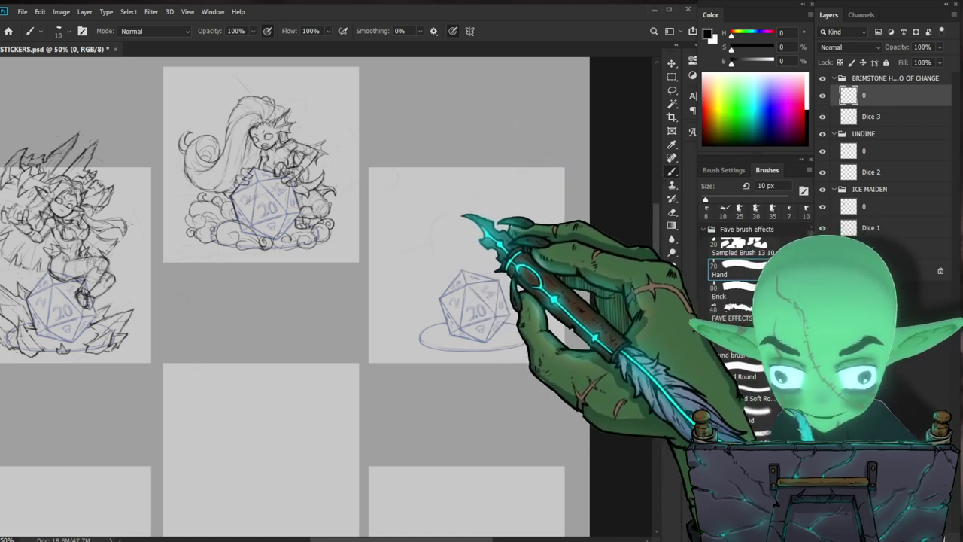
Step: Try roughing in the brimstone figure with a round head, a second rounded body form and an arm around the dice
{"action": "mouse_move", "coordinate": [440, 213]}
{"action": "left_mouse_down"}
{"action": "mouse_move", "coordinate": [413, 193]}
{"action": "mouse_move", "coordinate": [421, 228]}
{"action": "mouse_move", "coordinate": [474, 236]}
{"action": "mouse_move", "coordinate": [441, 175]}
{"action": "left_mouse_up"}
{"action": "key", "text": "ctrl+z"}
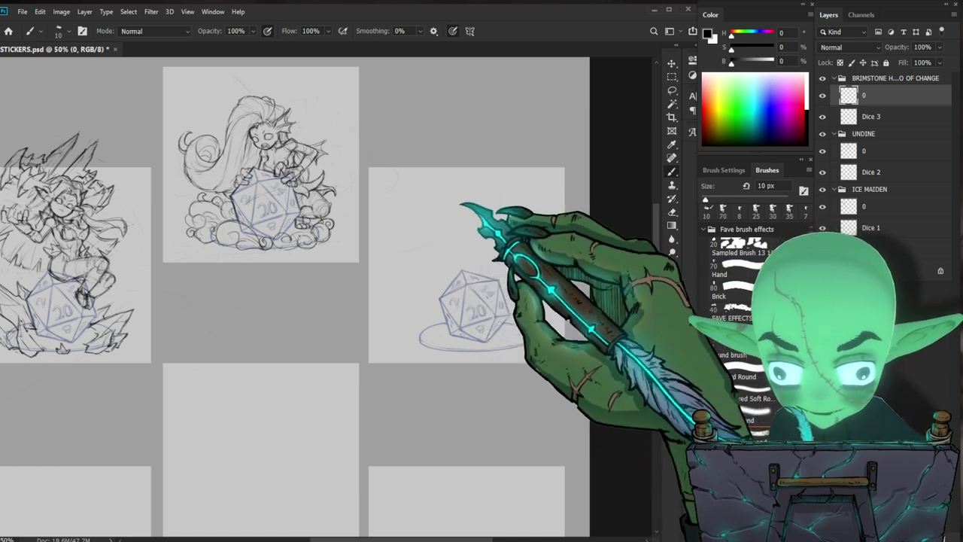
{"action": "mouse_move", "coordinate": [445, 223]}
{"action": "left_mouse_down"}
{"action": "mouse_move", "coordinate": [412, 216]}
{"action": "mouse_move", "coordinate": [430, 274]}
{"action": "mouse_move", "coordinate": [448, 239]}
{"action": "left_mouse_up"}
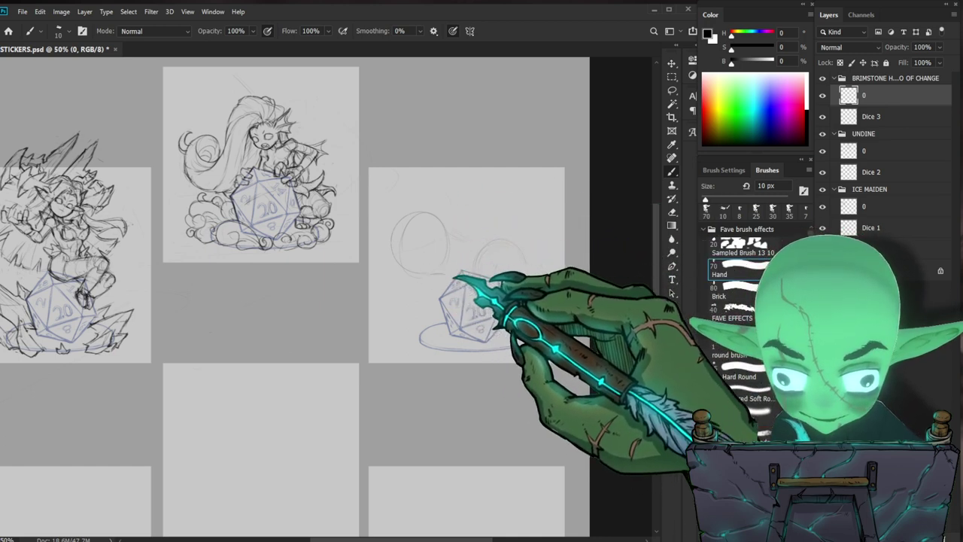
{"action": "mouse_move", "coordinate": [425, 251]}
{"action": "left_mouse_down"}
{"action": "mouse_move", "coordinate": [408, 223]}
{"action": "mouse_move", "coordinate": [422, 247]}
{"action": "left_mouse_up"}
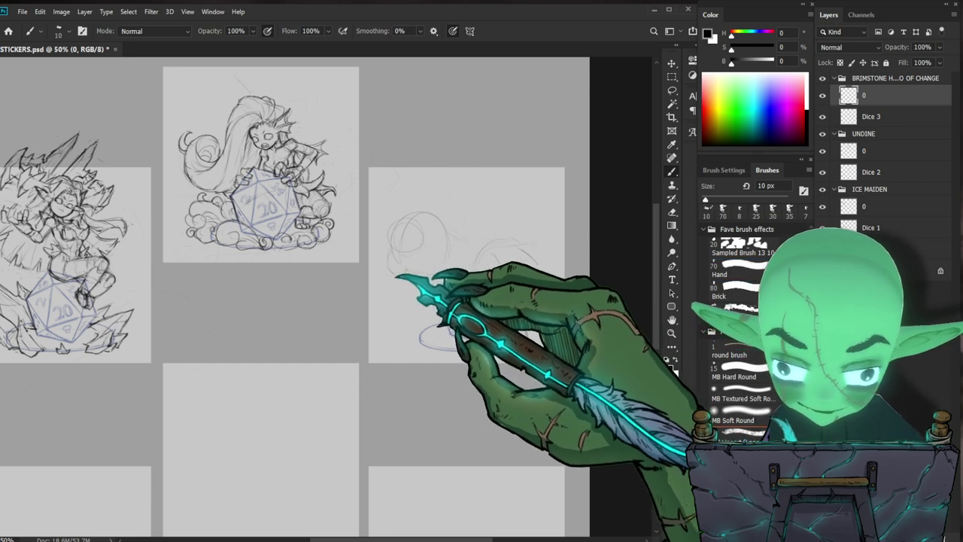
{"action": "left_click_drag", "start_coordinate": [392, 268], "coordinate": [380, 297]}
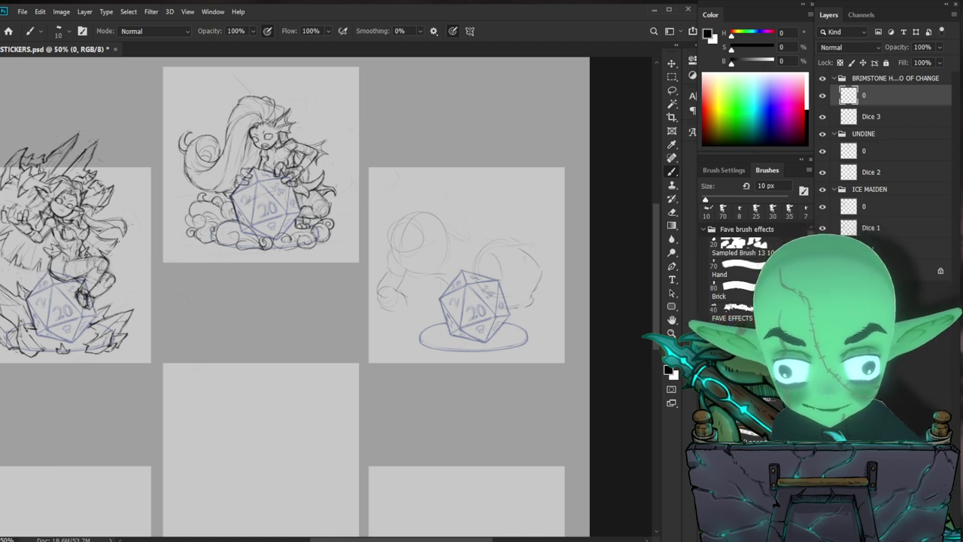
{"action": "mouse_move", "coordinate": [396, 297]}
{"action": "left_mouse_down"}
{"action": "mouse_move", "coordinate": [379, 294]}
{"action": "mouse_move", "coordinate": [387, 279]}
{"action": "mouse_move", "coordinate": [395, 304]}
{"action": "mouse_move", "coordinate": [391, 279]}
{"action": "mouse_move", "coordinate": [383, 280]}
{"action": "mouse_move", "coordinate": [407, 282]}
{"action": "left_mouse_up"}
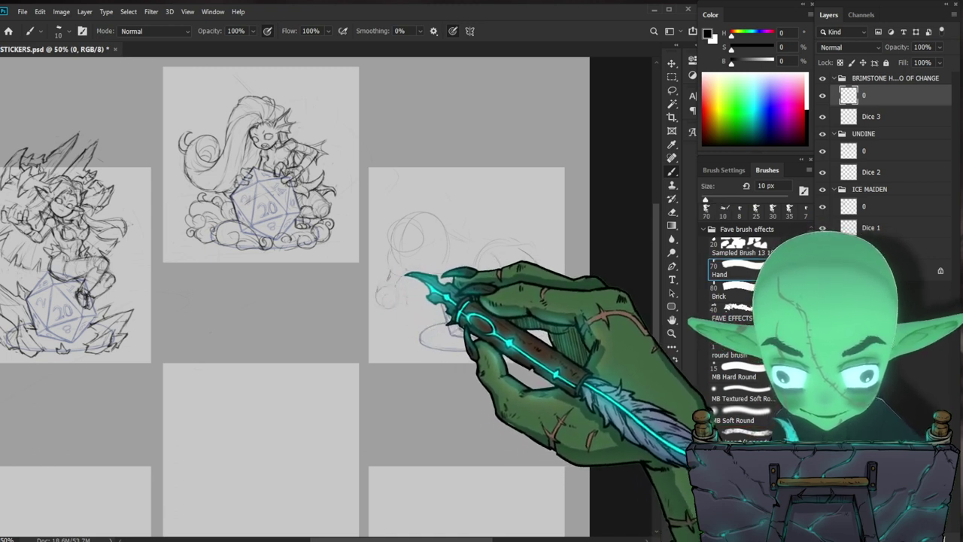
{"action": "key", "text": "ctrl+z"}
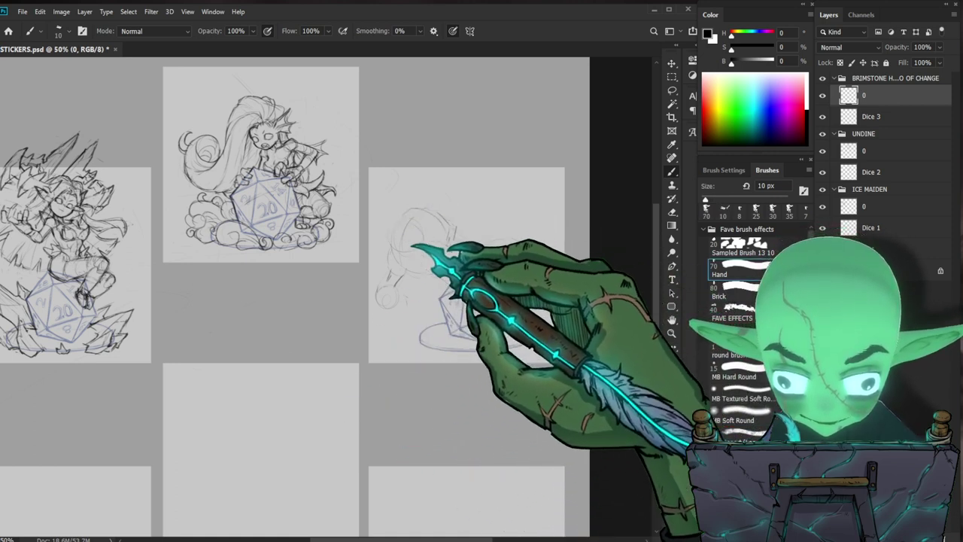
Step: Lasso the rough brimstone figure's head and arm, and transform the selection to sit closer to the dice
{"action": "key", "text": "l"}
{"action": "mouse_move", "coordinate": [443, 366]}
{"action": "left_mouse_down"}
{"action": "mouse_move", "coordinate": [576, 281]}
{"action": "mouse_move", "coordinate": [426, 365]}
{"action": "mouse_move", "coordinate": [460, 371]}
{"action": "left_mouse_up"}
{"action": "key", "text": "ctrl+t"}
{"action": "left_click_drag", "start_coordinate": [577, 171], "coordinate": [562, 185]}
{"action": "left_click_drag", "start_coordinate": [552, 237], "coordinate": [556, 233]}
{"action": "key", "text": "Return"}
{"action": "key", "text": "l"}
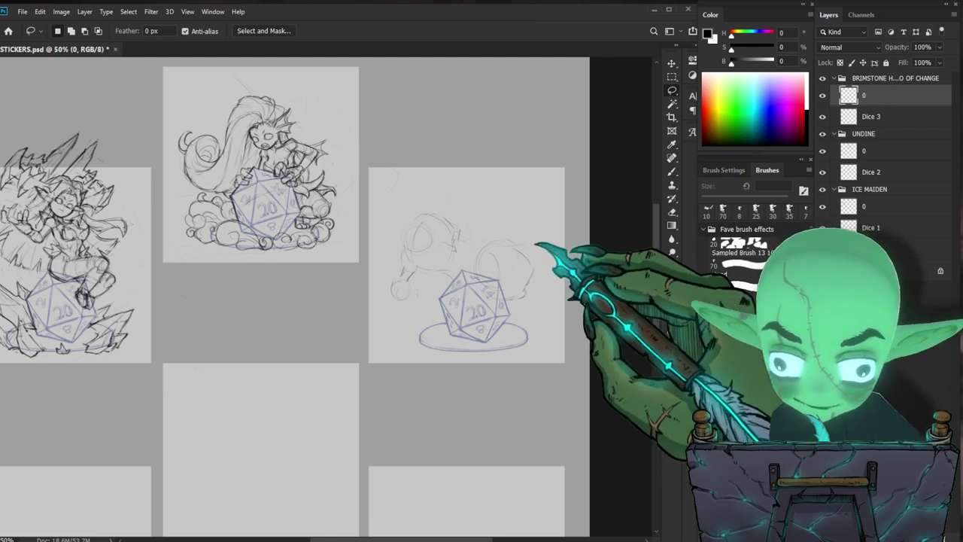
Step: Undo the rough brimstone figure strokes to clear the area around the dice
{"action": "key", "text": "b"}
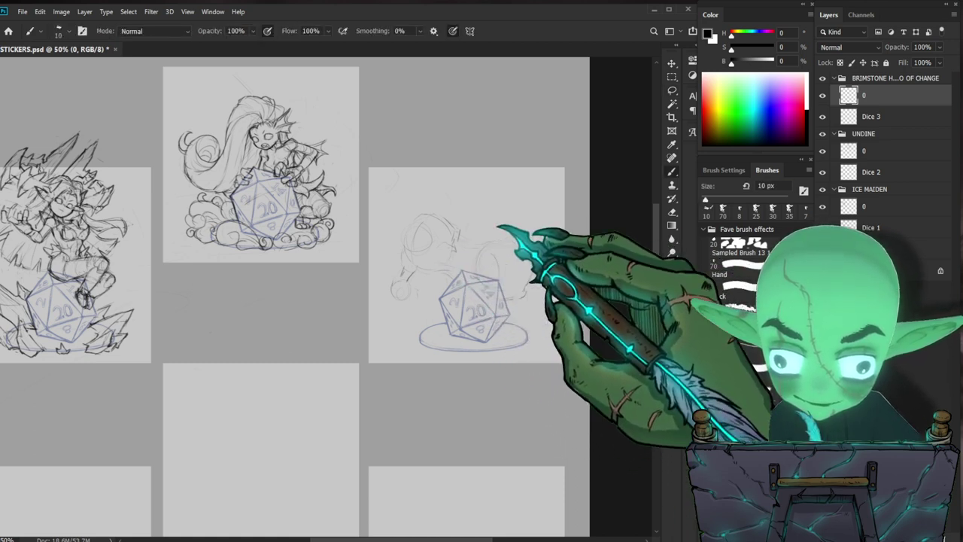
{"action": "key", "text": "ctrl+z"}
{"action": "key", "text": "ctrl+z"}
{"action": "key", "text": "ctrl+z"}
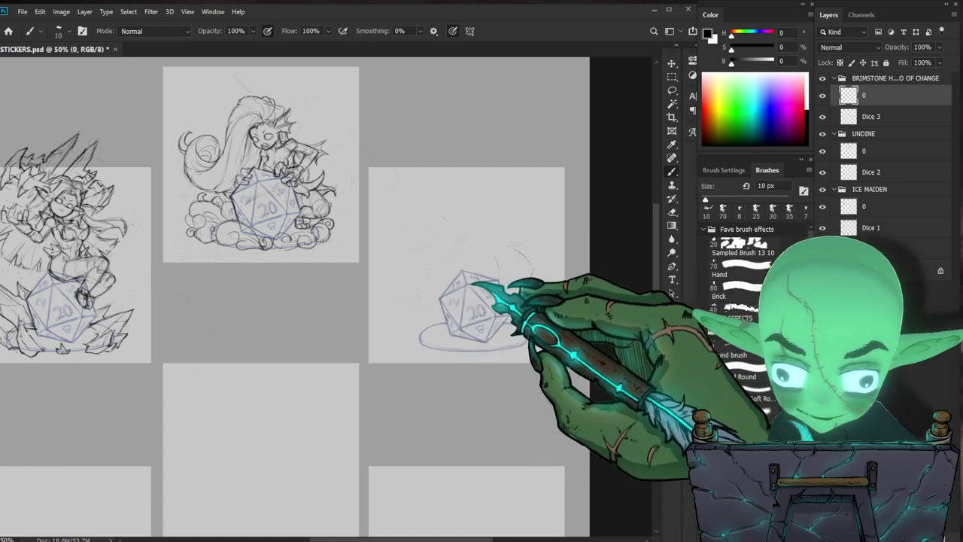
{"action": "key", "text": "ctrl+z"}
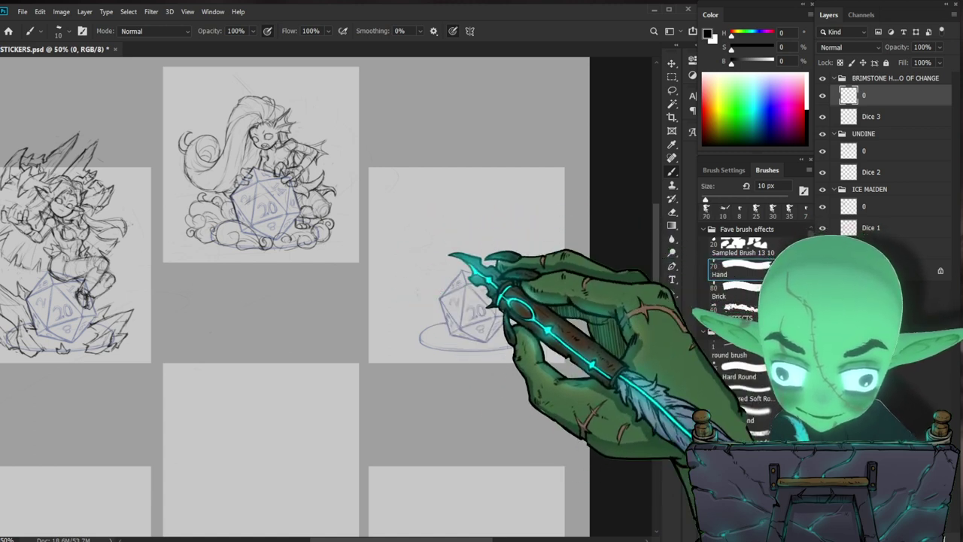
Step: Try roughing in a large round head with curved face guide lines just above the third dice
{"action": "mouse_move", "coordinate": [507, 254]}
{"action": "left_mouse_down"}
{"action": "mouse_move", "coordinate": [464, 213]}
{"action": "mouse_move", "coordinate": [446, 253]}
{"action": "mouse_move", "coordinate": [423, 274]}
{"action": "mouse_move", "coordinate": [469, 251]}
{"action": "mouse_move", "coordinate": [412, 235]}
{"action": "mouse_move", "coordinate": [478, 254]}
{"action": "mouse_move", "coordinate": [412, 240]}
{"action": "mouse_move", "coordinate": [421, 273]}
{"action": "mouse_move", "coordinate": [444, 279]}
{"action": "mouse_move", "coordinate": [473, 230]}
{"action": "mouse_move", "coordinate": [425, 247]}
{"action": "mouse_move", "coordinate": [432, 282]}
{"action": "mouse_move", "coordinate": [458, 275]}
{"action": "mouse_move", "coordinate": [426, 219]}
{"action": "mouse_move", "coordinate": [430, 243]}
{"action": "mouse_move", "coordinate": [413, 250]}
{"action": "mouse_move", "coordinate": [470, 231]}
{"action": "mouse_move", "coordinate": [455, 220]}
{"action": "mouse_move", "coordinate": [420, 245]}
{"action": "mouse_move", "coordinate": [430, 263]}
{"action": "left_mouse_up"}
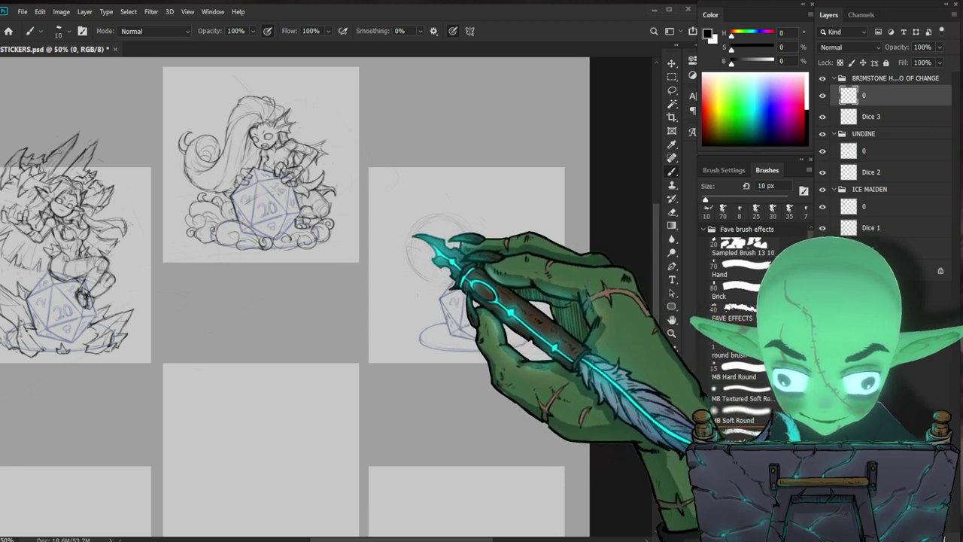
{"action": "key", "text": "ctrl+z"}
{"action": "left_click", "coordinate": [733, 269]}
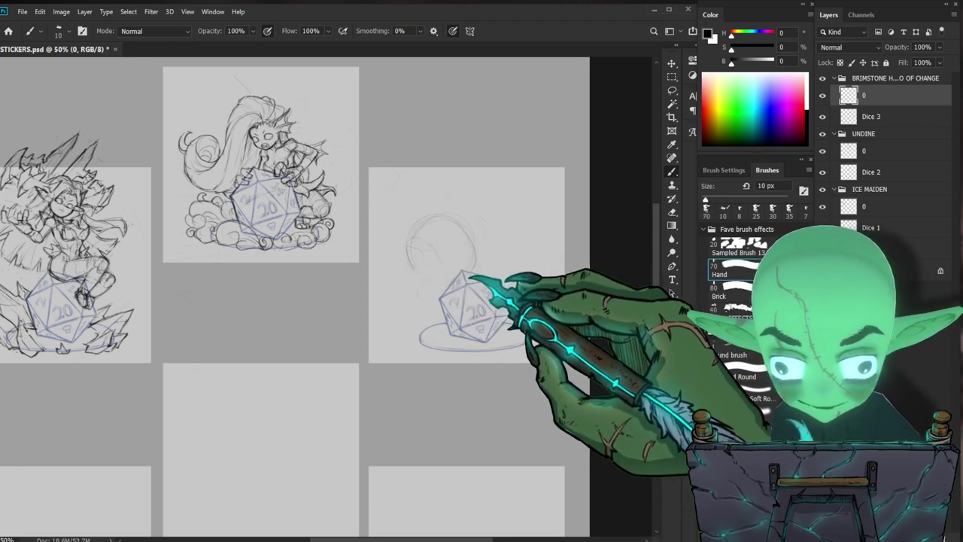
{"action": "left_click_drag", "start_coordinate": [464, 242], "coordinate": [474, 246]}
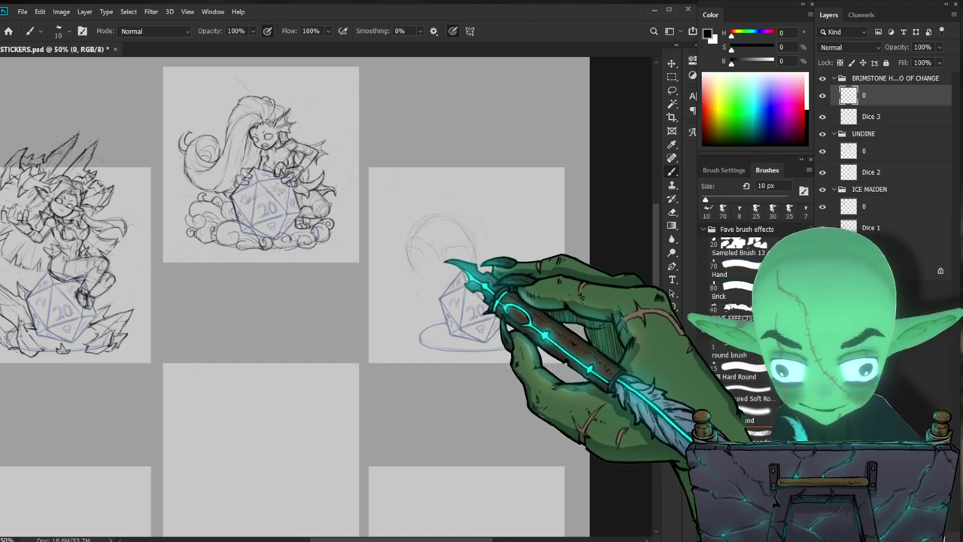
{"action": "key", "text": "ctrl+z"}
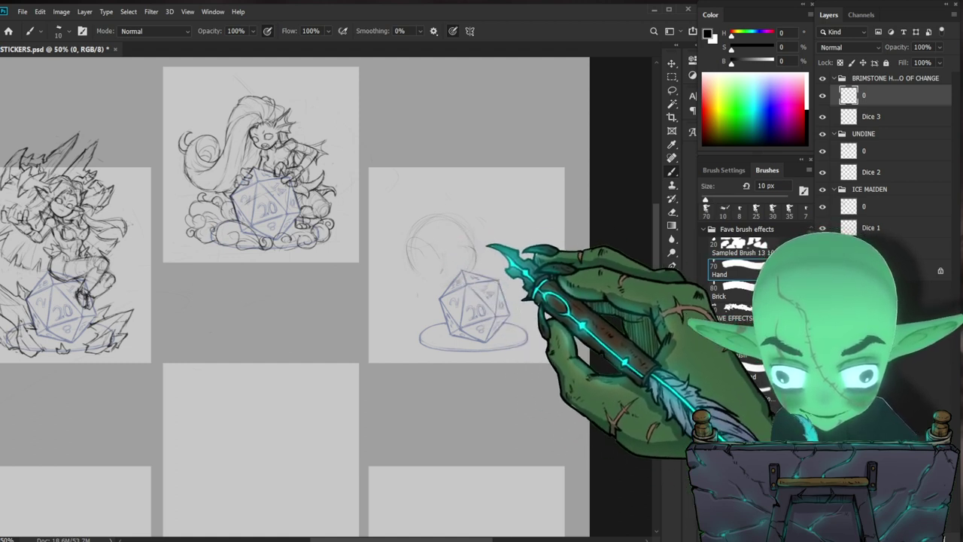
{"action": "left_click", "coordinate": [723, 207]}
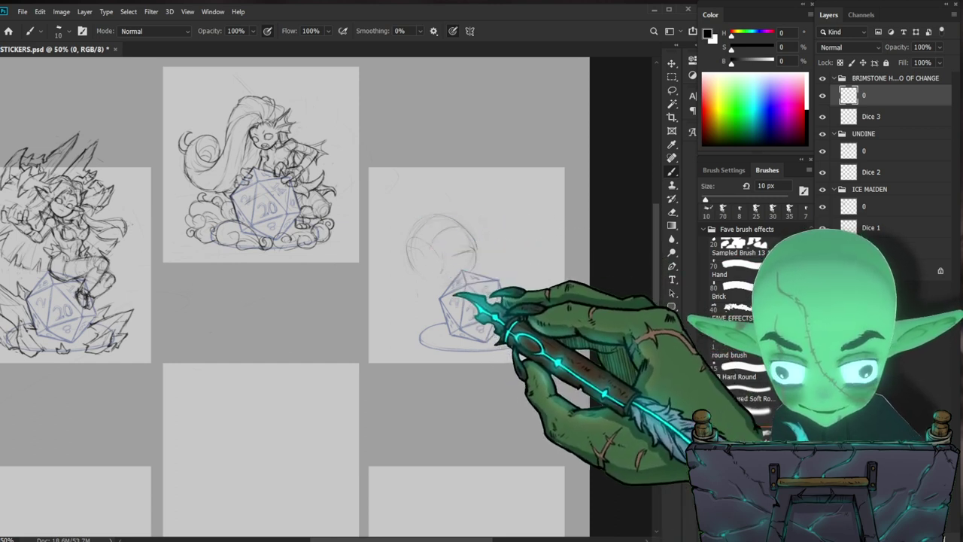
Step: Try adding eyes, a rounded shoulder form and pointed limb strokes to the rough figure around the dice
{"action": "key", "text": "e"}
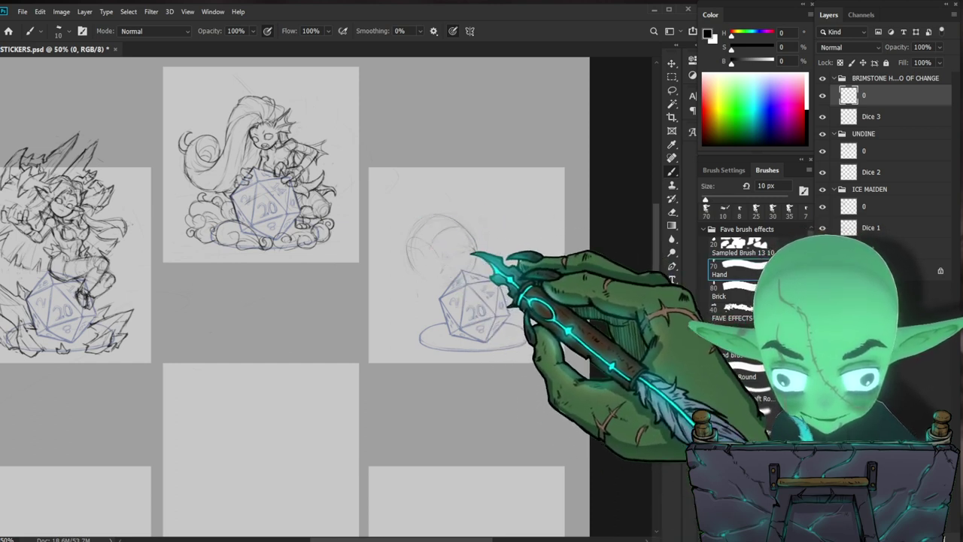
{"action": "left_click", "coordinate": [723, 207]}
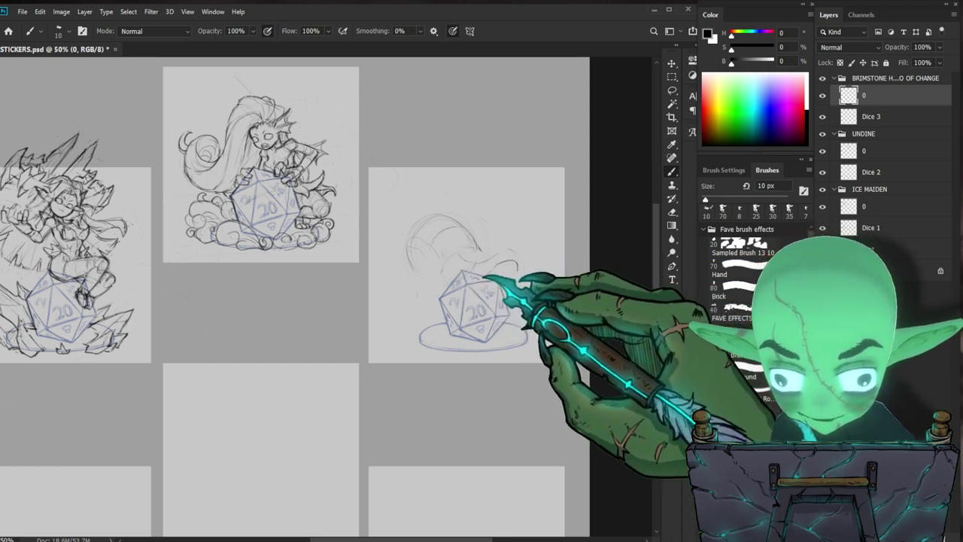
{"action": "key", "text": "e"}
{"action": "key", "text": "b"}
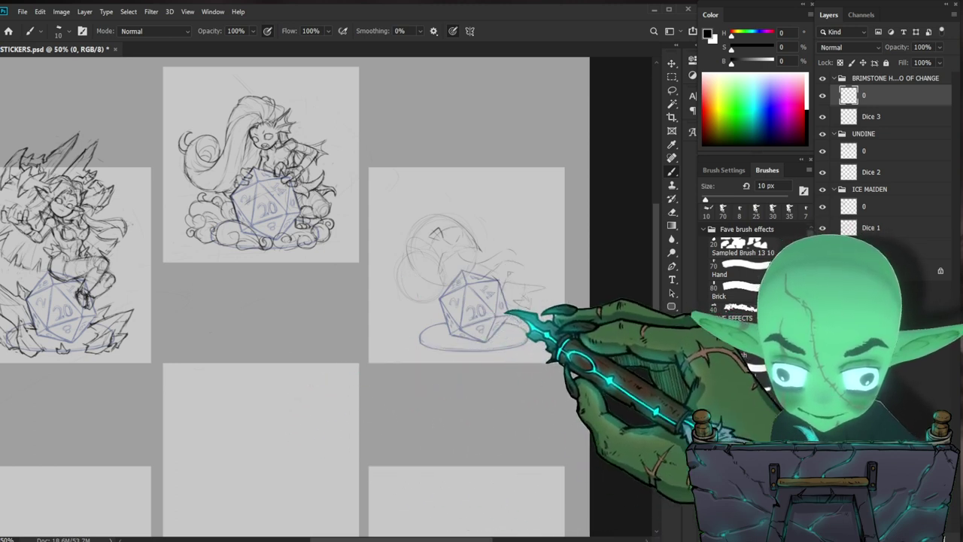
Step: Enlarge the eraser to 250 px and wipe the rough brimstone figure off its sketch layer
{"action": "key", "text": "e"}
{"action": "key", "text": "bracketright"}
{"action": "key", "text": "bracketright"}
{"action": "key", "text": "bracketright"}
{"action": "key", "text": "bracketright"}
{"action": "key", "text": "bracketright"}
{"action": "key", "text": "bracketright"}
{"action": "key", "text": "bracketright"}
{"action": "key", "text": "bracketright"}
{"action": "key", "text": "bracketright"}
{"action": "mouse_move", "coordinate": [548, 282]}
{"action": "left_mouse_down"}
{"action": "mouse_move", "coordinate": [440, 283]}
{"action": "mouse_move", "coordinate": [452, 274]}
{"action": "left_mouse_up"}
Step: Rough in a new tall head and tapering body with face guide lines above the third dice
{"action": "key", "text": "b"}
{"action": "left_click_drag", "start_coordinate": [438, 227], "coordinate": [418, 267]}
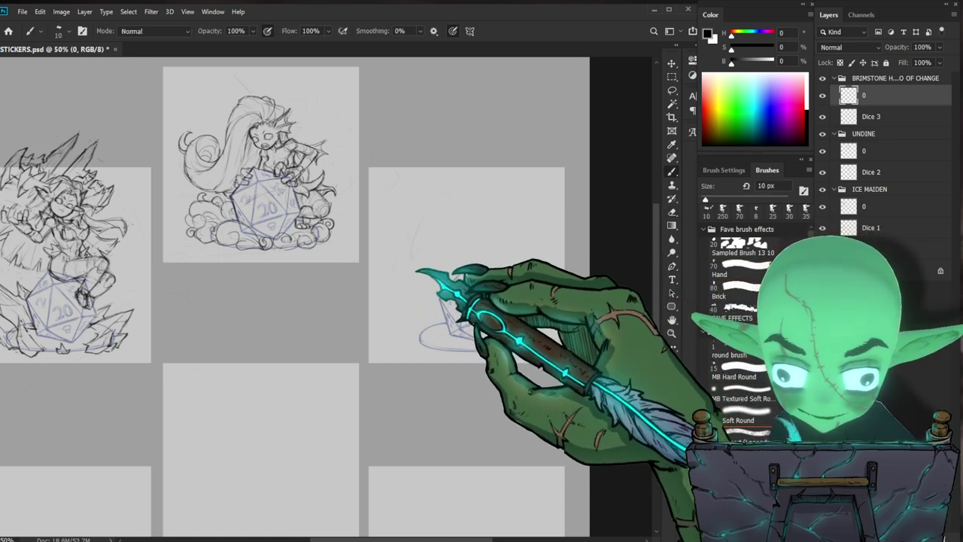
{"action": "mouse_move", "coordinate": [440, 267]}
{"action": "left_mouse_down"}
{"action": "mouse_move", "coordinate": [421, 235]}
{"action": "mouse_move", "coordinate": [441, 260]}
{"action": "left_mouse_up"}
{"action": "mouse_move", "coordinate": [426, 225]}
{"action": "left_mouse_down"}
{"action": "mouse_move", "coordinate": [461, 213]}
{"action": "mouse_move", "coordinate": [476, 232]}
{"action": "mouse_move", "coordinate": [467, 266]}
{"action": "left_mouse_up"}
{"action": "left_click_drag", "start_coordinate": [440, 230], "coordinate": [440, 259]}
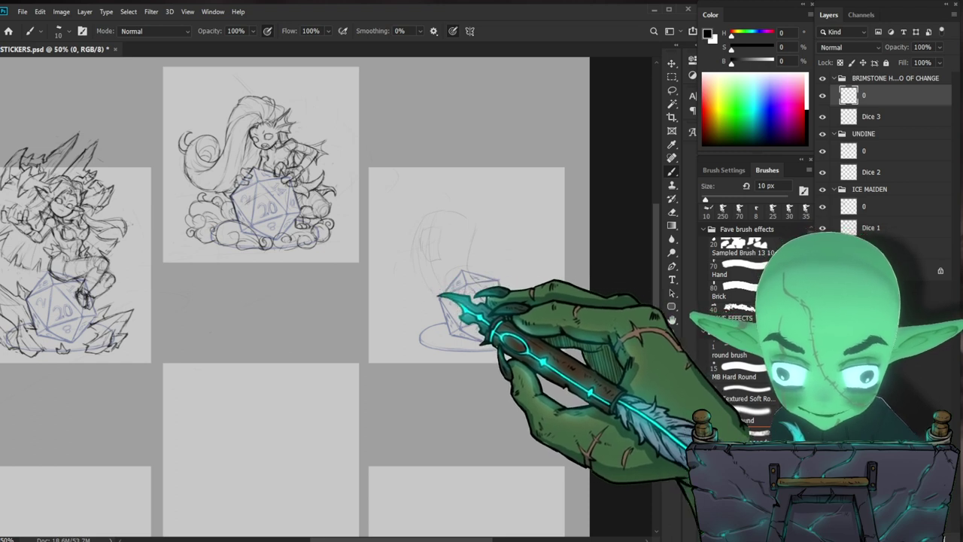
Step: Sketch a bulky bent arm with a fist beside the brimstone figure's body, reaching down next to the dice
{"action": "key", "text": "e"}
{"action": "key", "text": "b"}
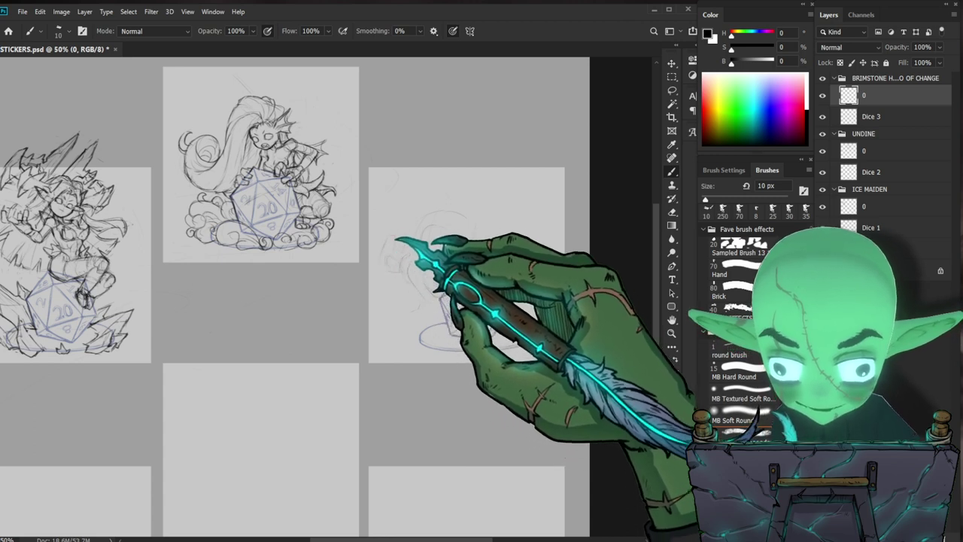
{"action": "key", "text": "period"}
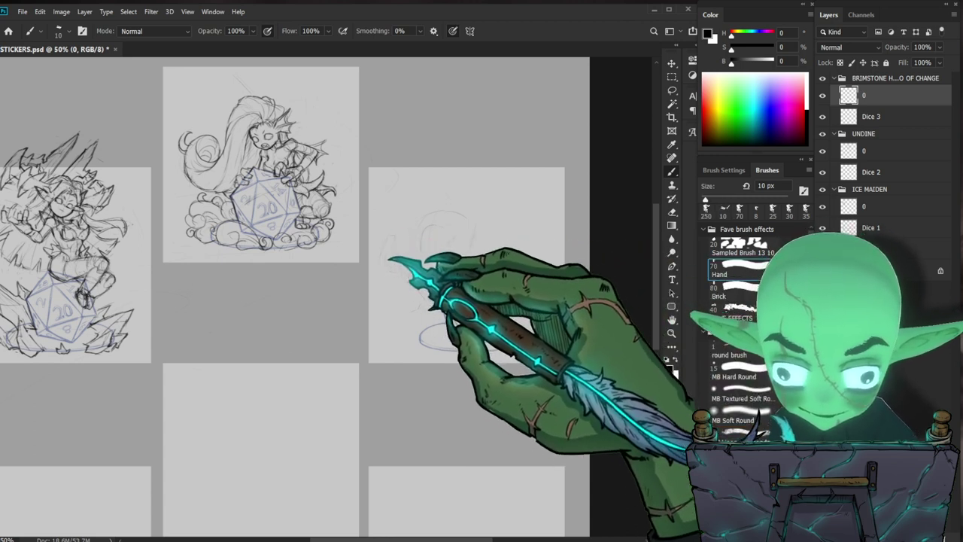
{"action": "left_click_drag", "start_coordinate": [394, 236], "coordinate": [388, 260]}
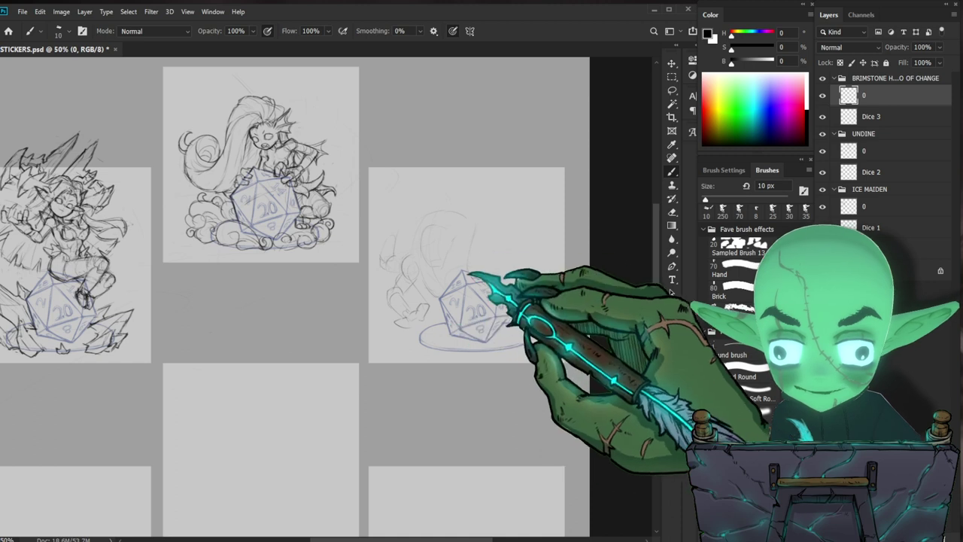
{"action": "mouse_move", "coordinate": [447, 252]}
{"action": "left_mouse_down"}
{"action": "mouse_move", "coordinate": [442, 221]}
{"action": "mouse_move", "coordinate": [453, 245]}
{"action": "mouse_move", "coordinate": [446, 272]}
{"action": "left_mouse_up"}
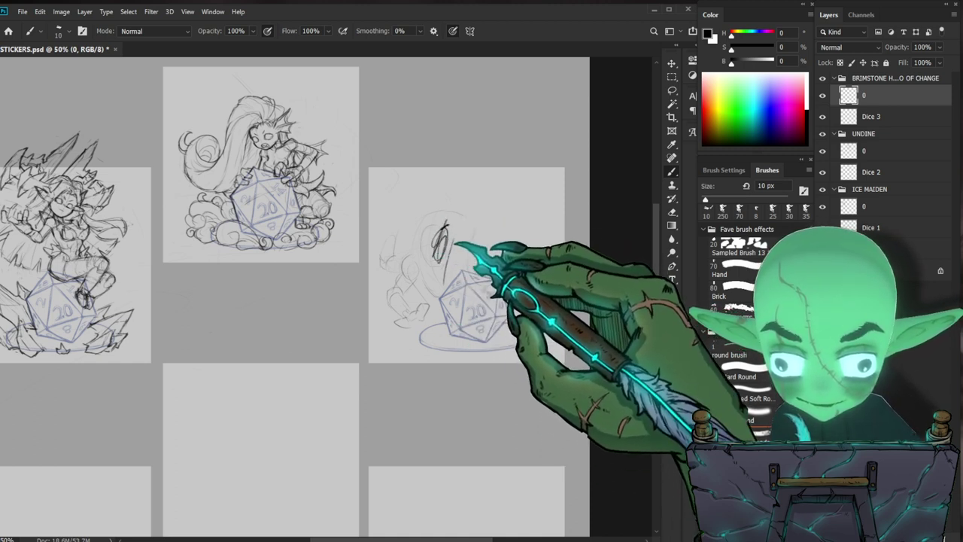
{"action": "key", "text": "ctrl+z"}
{"action": "key", "text": "ctrl+z"}
{"action": "key", "text": "ctrl+z"}
Step: Rebuild the brimstone figure's head from overlapping circles and add wavy smoke wisps rising around it
{"action": "mouse_move", "coordinate": [422, 232]}
{"action": "left_mouse_down"}
{"action": "mouse_move", "coordinate": [431, 206]}
{"action": "mouse_move", "coordinate": [453, 225]}
{"action": "mouse_move", "coordinate": [438, 224]}
{"action": "left_mouse_up"}
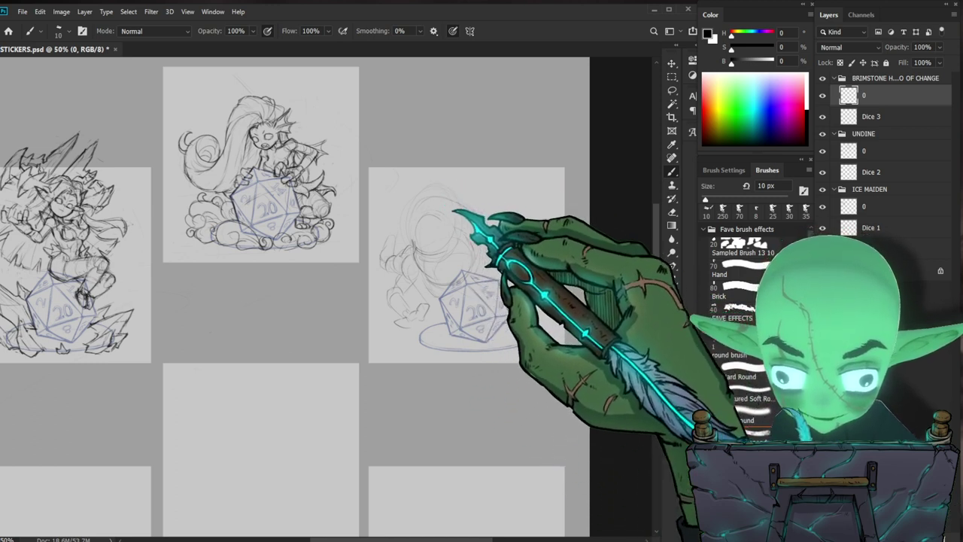
{"action": "mouse_move", "coordinate": [502, 185]}
{"action": "left_mouse_down"}
{"action": "mouse_move", "coordinate": [531, 138]}
{"action": "mouse_move", "coordinate": [509, 210]}
{"action": "mouse_move", "coordinate": [454, 132]}
{"action": "mouse_move", "coordinate": [431, 133]}
{"action": "mouse_move", "coordinate": [411, 206]}
{"action": "mouse_move", "coordinate": [408, 189]}
{"action": "mouse_move", "coordinate": [422, 178]}
{"action": "mouse_move", "coordinate": [390, 172]}
{"action": "mouse_move", "coordinate": [369, 215]}
{"action": "left_mouse_up"}
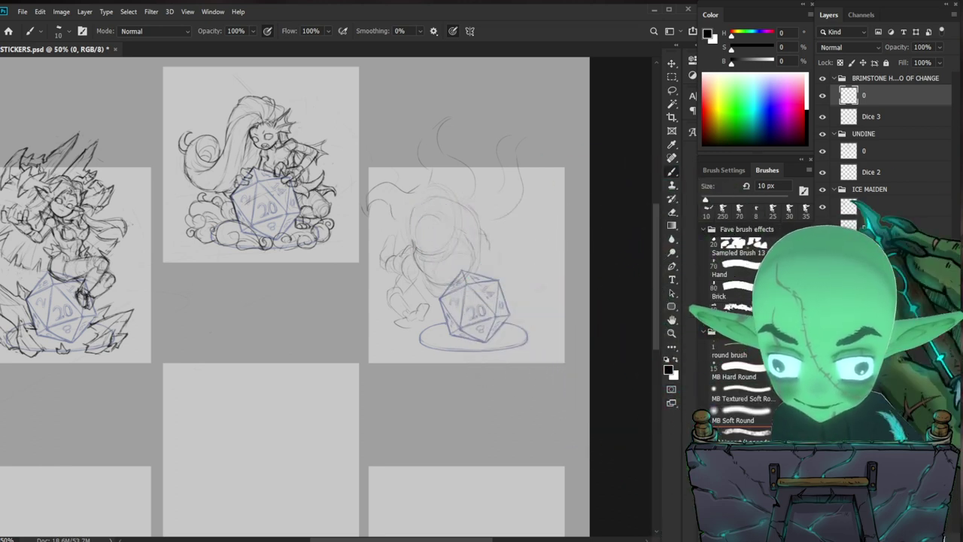
Step: Check the brimstone figure's sketch layer by hiding and showing it, leaving it as the active layer
{"action": "left_click", "coordinate": [888, 206]}
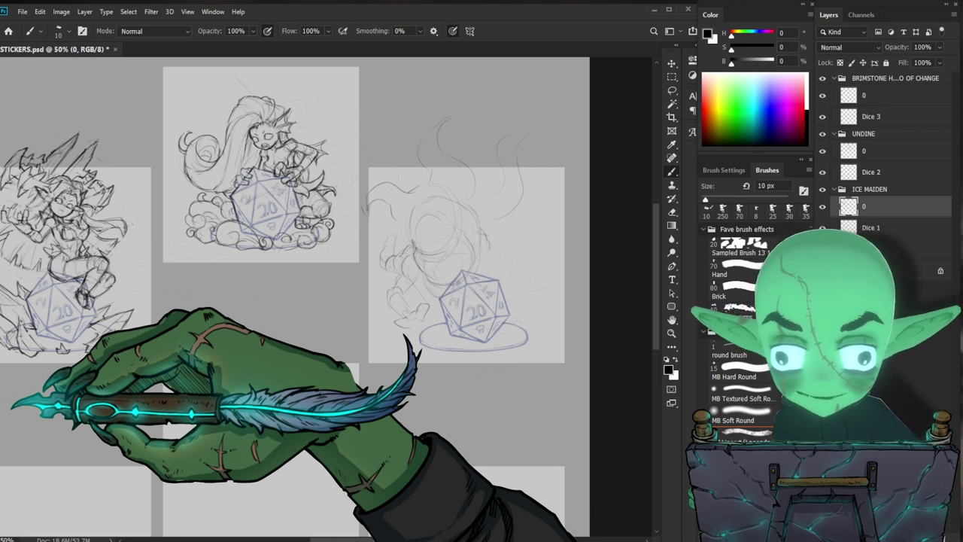
{"action": "left_click", "coordinate": [873, 172]}
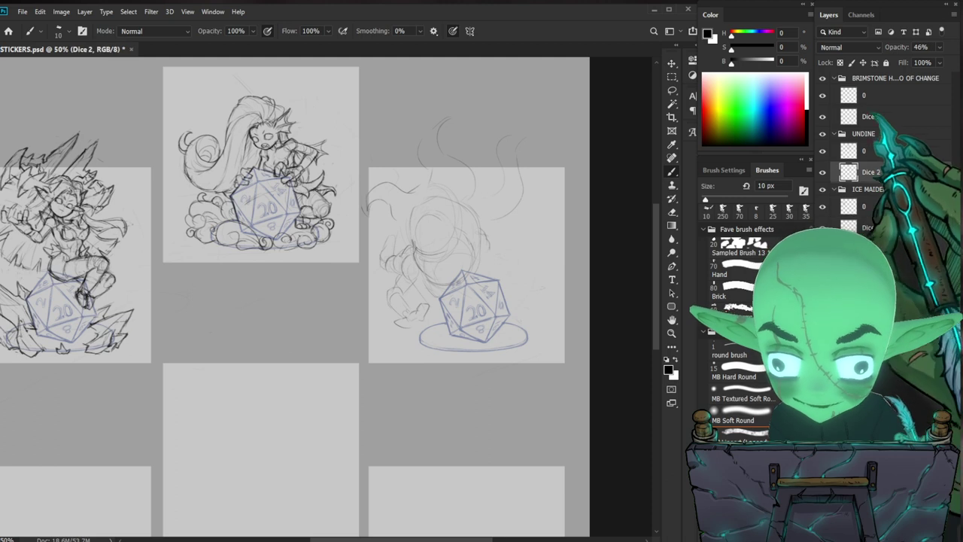
{"action": "left_click", "coordinate": [856, 95]}
{"action": "left_click", "coordinate": [823, 95]}
{"action": "left_click", "coordinate": [822, 95]}
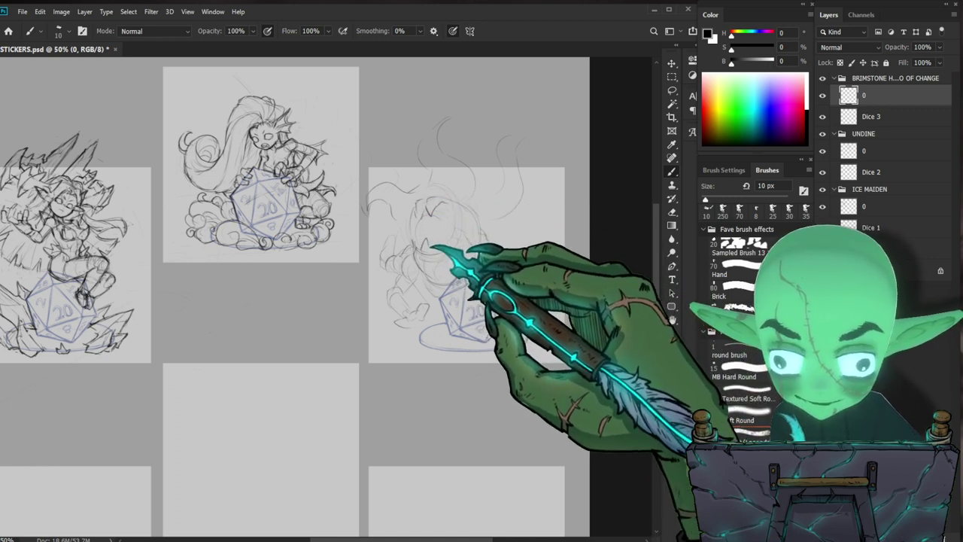
Step: Sketch the brimstone figure's angry face and gaping mouth, and rework the smoke wisps above the head
{"action": "left_click_drag", "start_coordinate": [426, 241], "coordinate": [442, 230]}
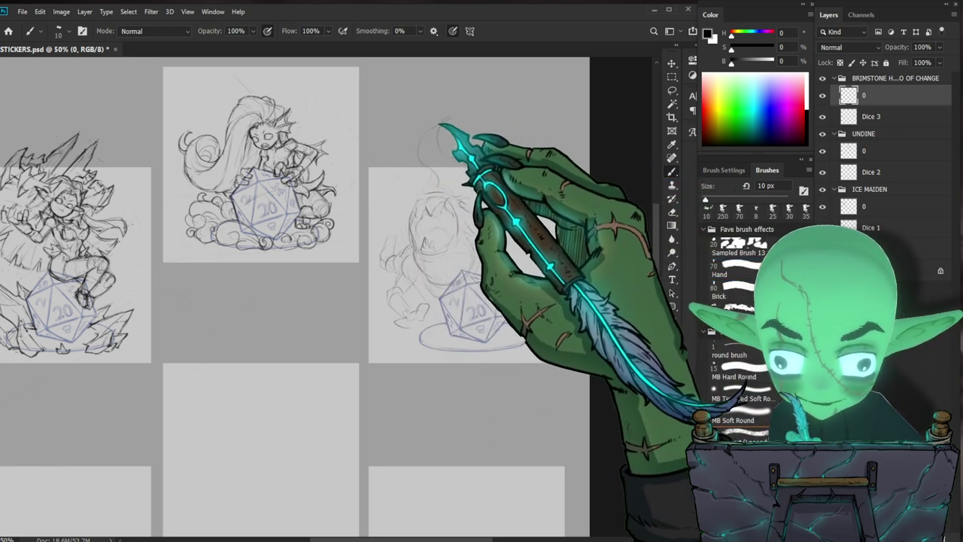
{"action": "key", "text": "e"}
{"action": "mouse_move", "coordinate": [451, 124]}
{"action": "left_mouse_down"}
{"action": "mouse_move", "coordinate": [438, 145]}
{"action": "mouse_move", "coordinate": [466, 147]}
{"action": "left_mouse_up"}
{"action": "key", "text": "b"}
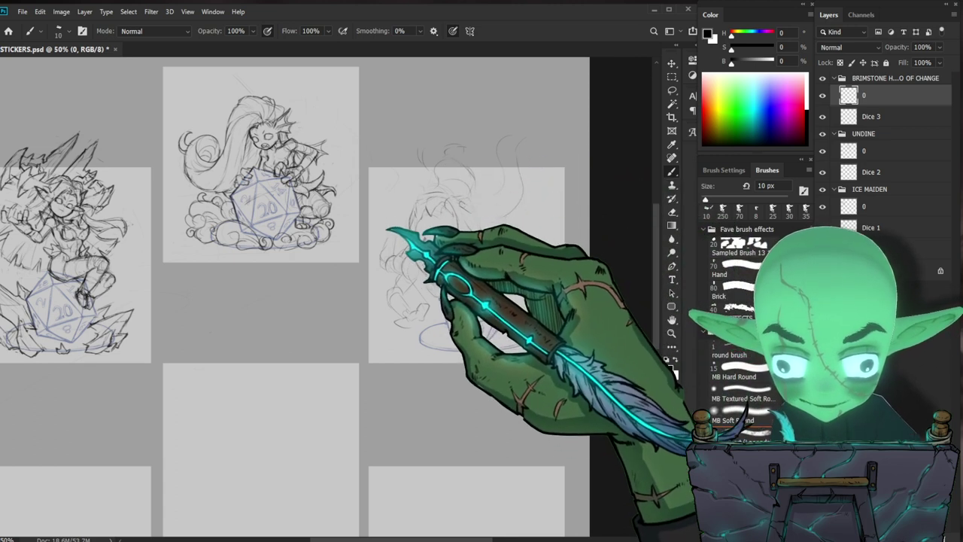
{"action": "left_click", "coordinate": [720, 268]}
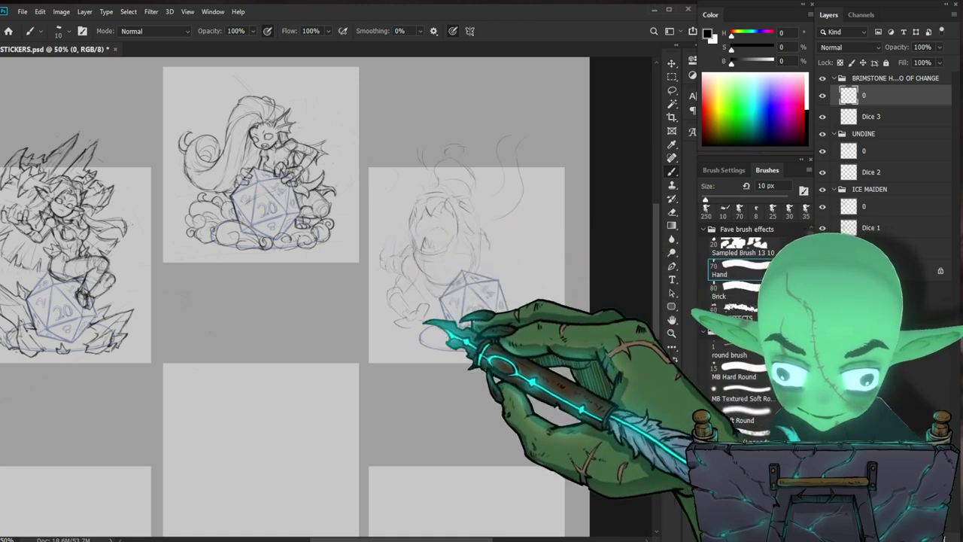
{"action": "left_click", "coordinate": [722, 211]}
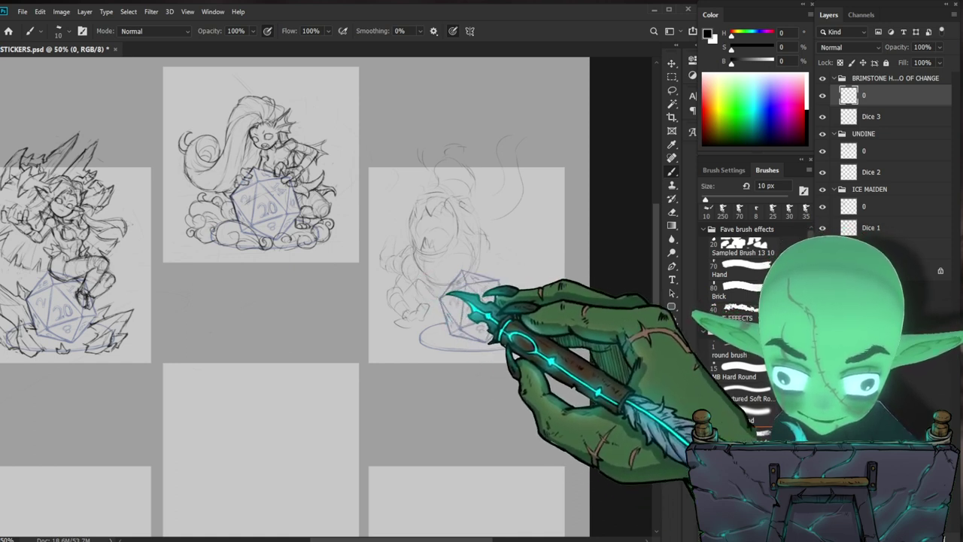
Step: Scale the brimstone sketch down slightly with Free Transform and nudge it up and to the left
{"action": "key", "text": "e"}
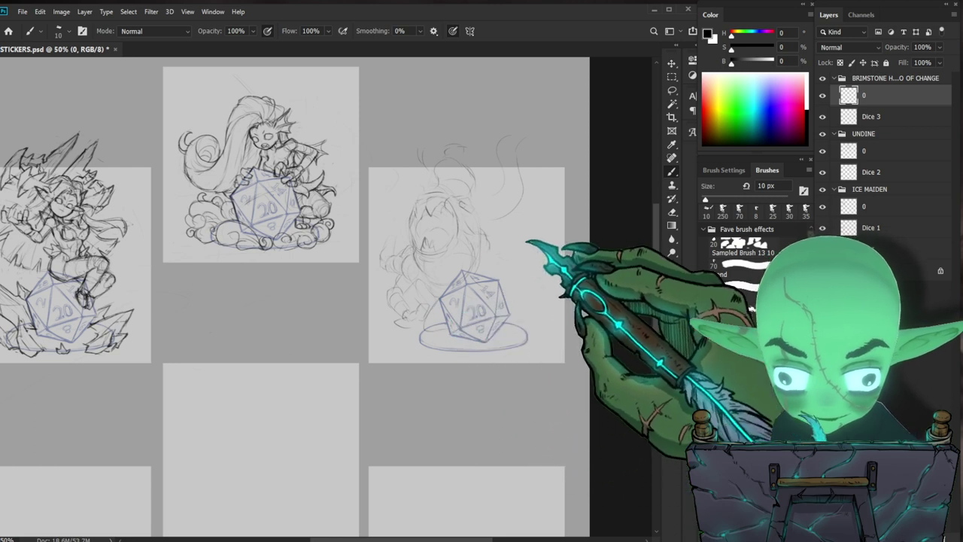
{"action": "key", "text": "ctrl"}
{"action": "key", "text": "ctrl+t"}
{"action": "left_click_drag", "start_coordinate": [577, 116], "coordinate": [570, 124]}
{"action": "left_click_drag", "start_coordinate": [533, 211], "coordinate": [525, 203]}
{"action": "key", "text": "Return"}
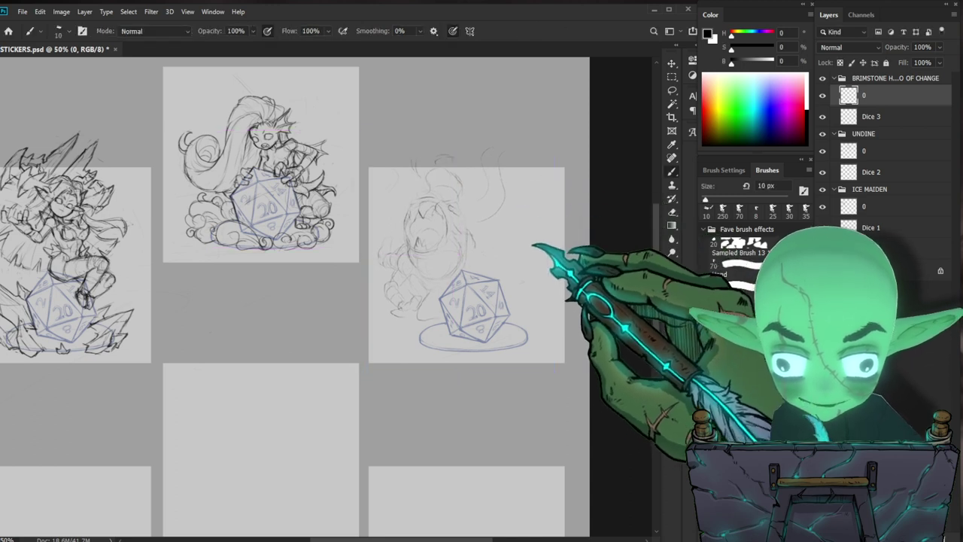
Step: Reduce the eraser to 60 px, clear the lower arm beside the dice, and redraw the arms with blocky segments and knuckles
{"action": "key", "text": "e"}
{"action": "left_click", "coordinate": [437, 307]}
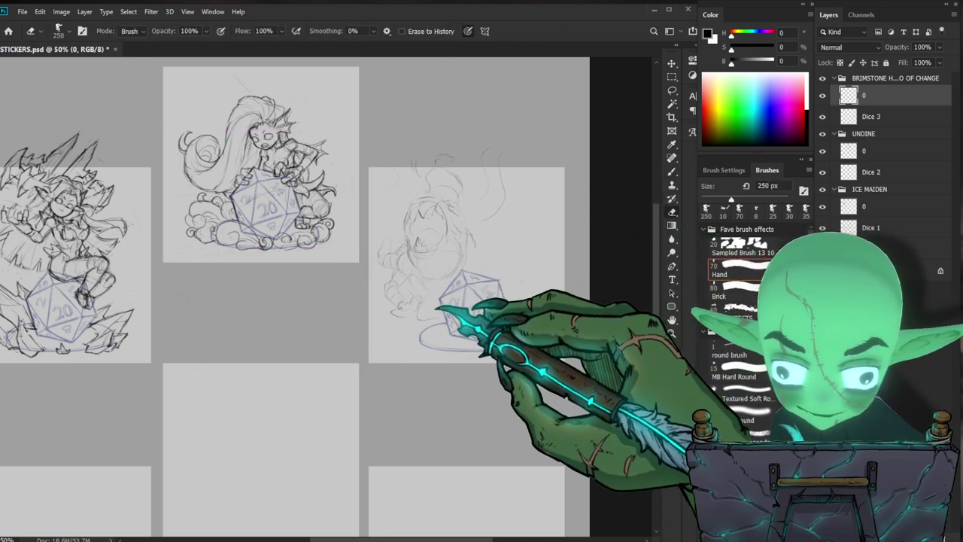
{"action": "key", "text": "bracketleft"}
{"action": "key", "text": "bracketleft"}
{"action": "key", "text": "bracketleft"}
{"action": "key", "text": "bracketleft"}
{"action": "key", "text": "bracketleft"}
{"action": "key", "text": "bracketleft"}
{"action": "key", "text": "bracketleft"}
{"action": "key", "text": "bracketleft"}
{"action": "key", "text": "bracketleft"}
{"action": "key", "text": "bracketleft"}
{"action": "left_click_drag", "start_coordinate": [413, 296], "coordinate": [420, 272]}
{"action": "key", "text": "b"}
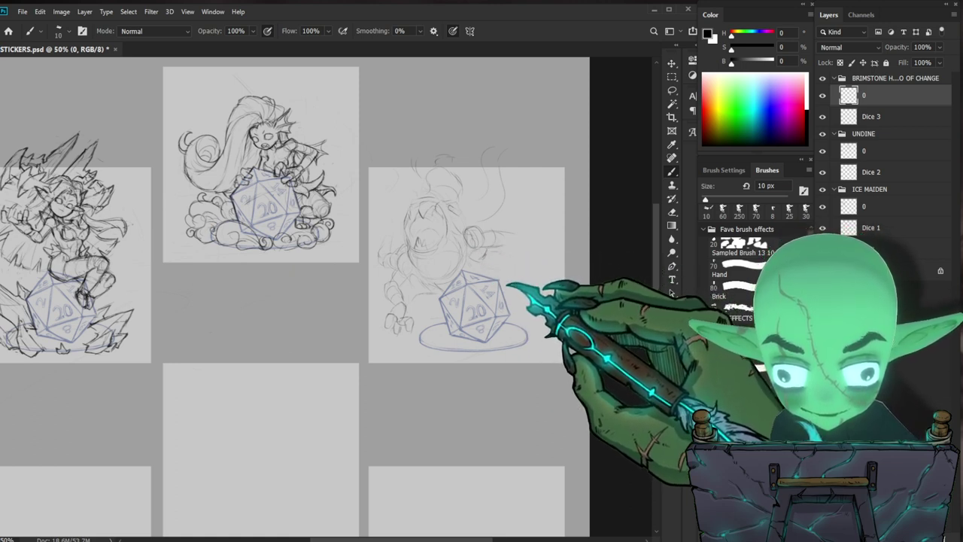
Step: Sketch and clean up the fingers gripping the upper right edge of the third dice
{"action": "left_click", "coordinate": [729, 269]}
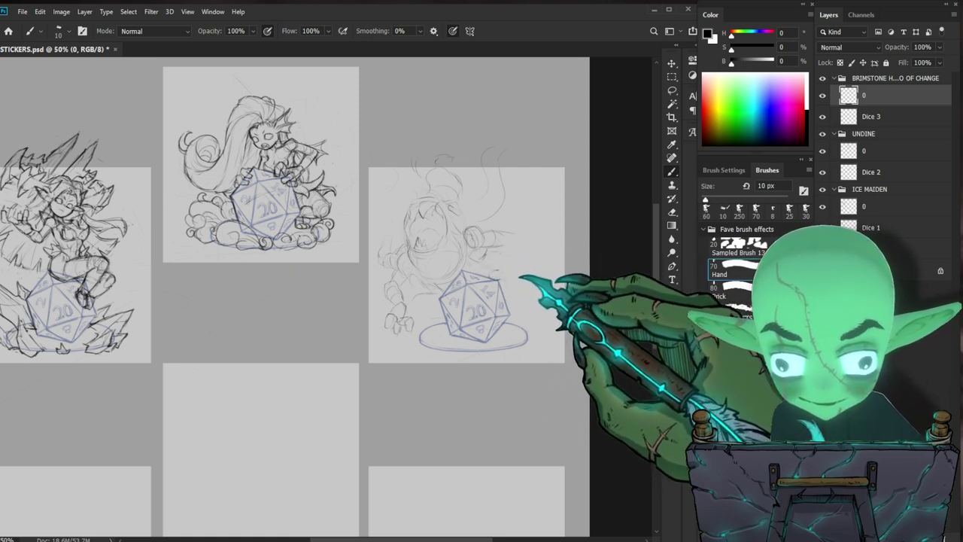
{"action": "key", "text": "b"}
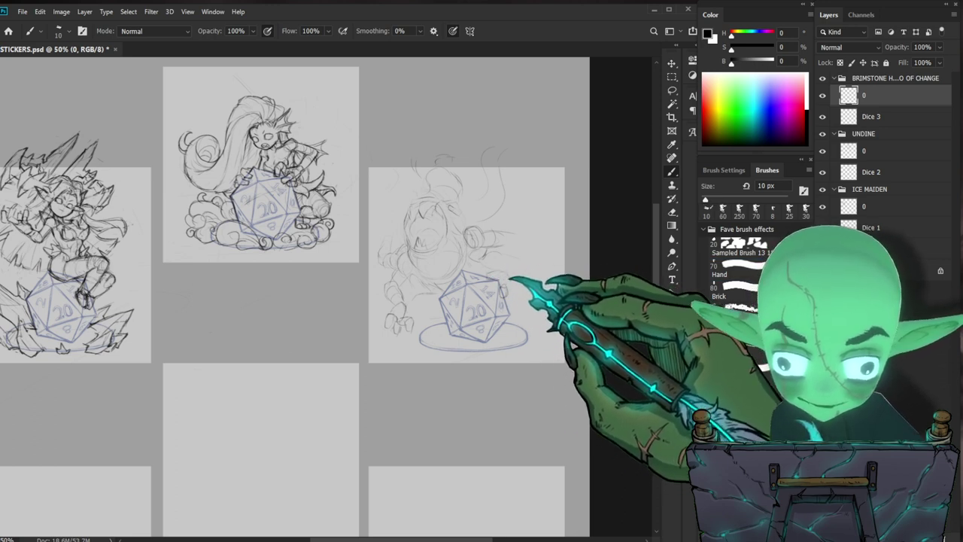
{"action": "key", "text": "e"}
{"action": "left_click_drag", "start_coordinate": [510, 276], "coordinate": [511, 281]}
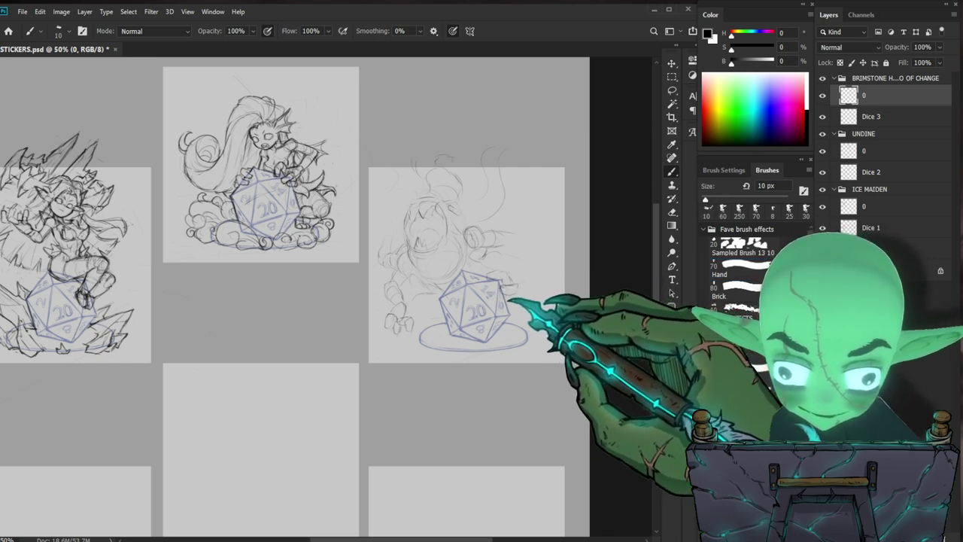
{"action": "key", "text": "e"}
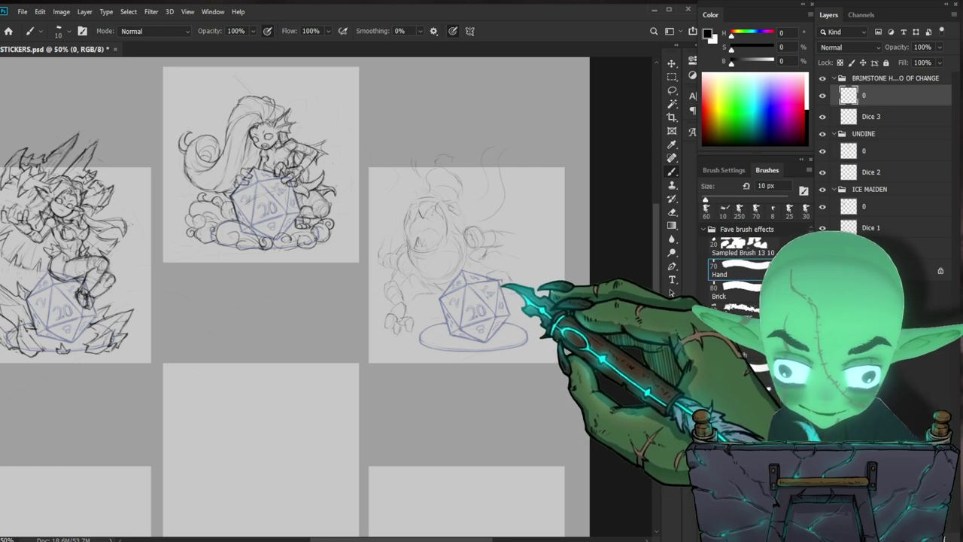
{"action": "left_click_drag", "start_coordinate": [506, 292], "coordinate": [516, 292]}
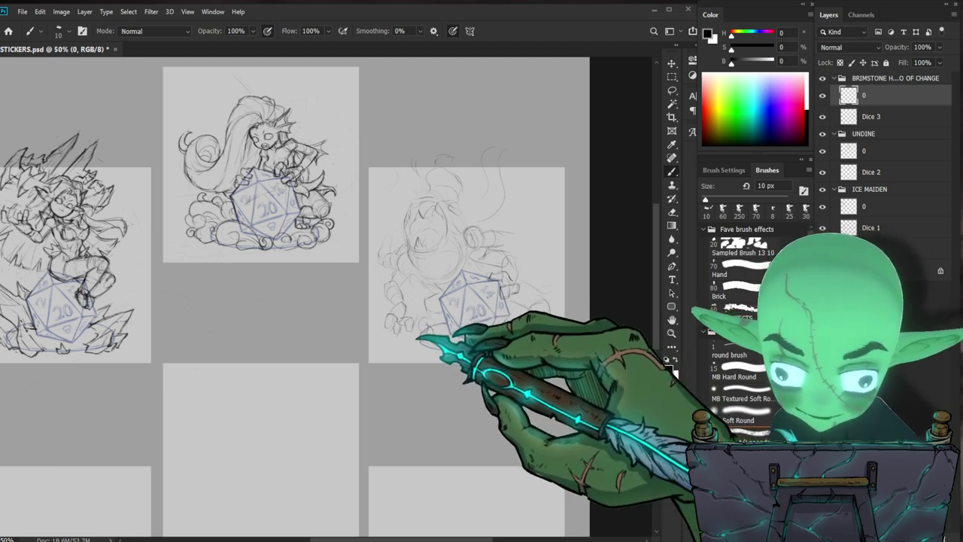
Step: Draw flames around the base of the third dice and refine the figure's outstretched arm with a blocky open hand
{"action": "left_click_drag", "start_coordinate": [440, 345], "coordinate": [527, 337]}
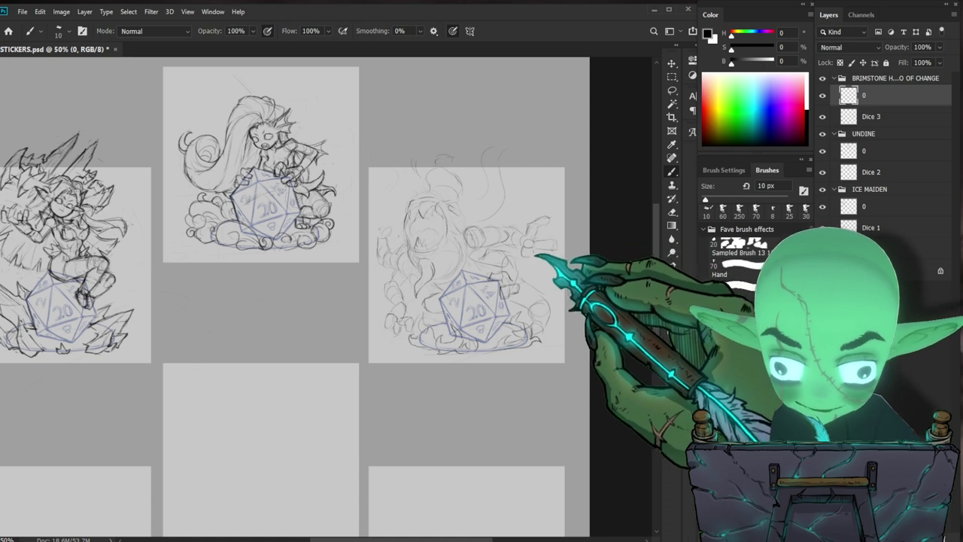
{"action": "key", "text": "e"}
{"action": "mouse_move", "coordinate": [549, 224]}
{"action": "left_mouse_down"}
{"action": "mouse_move", "coordinate": [529, 237]}
{"action": "mouse_move", "coordinate": [547, 246]}
{"action": "left_mouse_up"}
{"action": "key", "text": "b"}
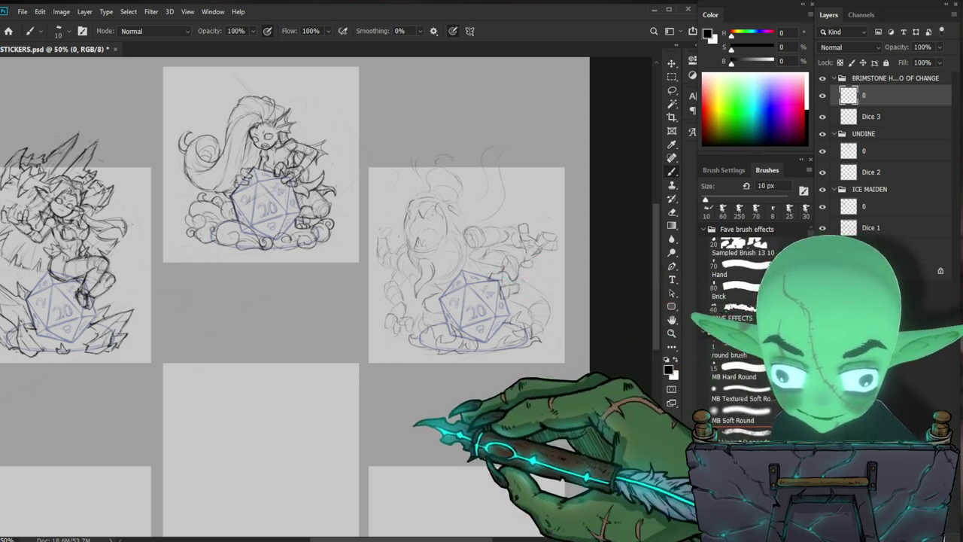
Step: Touch up the band across the figure's forehead and the body lines along the left side of the dice
{"action": "left_click", "coordinate": [723, 212]}
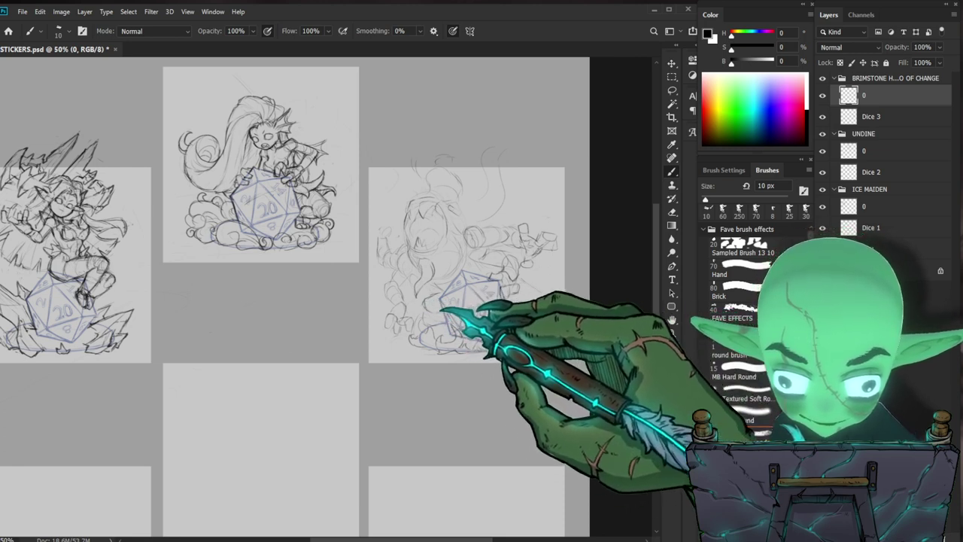
{"action": "left_click_drag", "start_coordinate": [440, 307], "coordinate": [443, 318]}
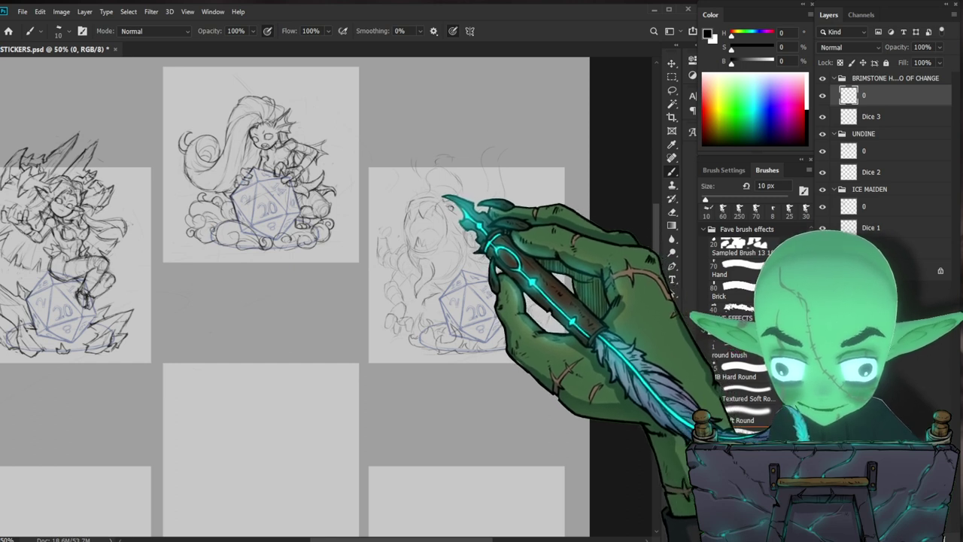
{"action": "mouse_move", "coordinate": [444, 201]}
{"action": "left_mouse_down"}
{"action": "mouse_move", "coordinate": [452, 205]}
{"action": "mouse_move", "coordinate": [437, 205]}
{"action": "left_mouse_up"}
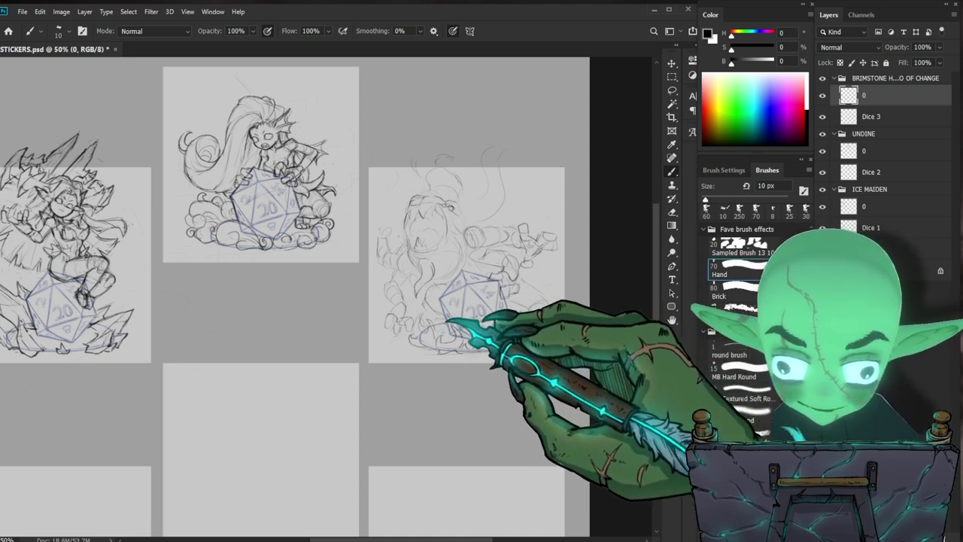
{"action": "left_click", "coordinate": [734, 269]}
{"action": "left_click_drag", "start_coordinate": [440, 324], "coordinate": [448, 321]}
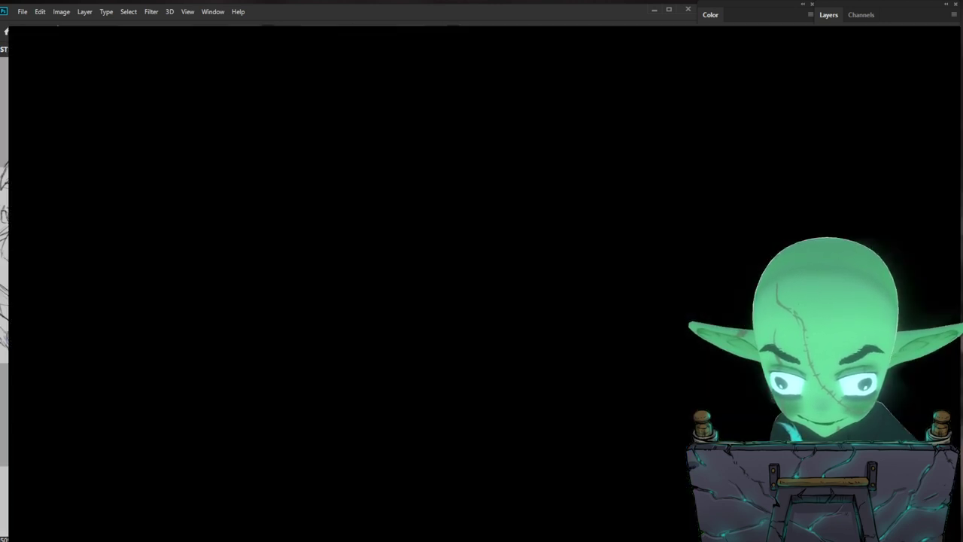
{"action": "key", "text": "e"}
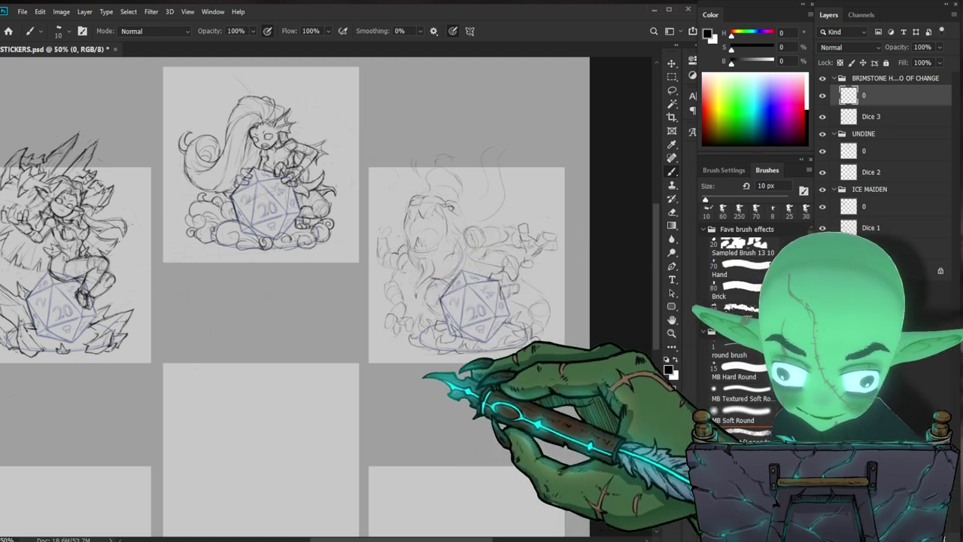
Step: Inspect the brimstone sketch up close and compare it with the other two figures across the sticker sheet
{"action": "key", "text": "ctrl+space"}
{"action": "left_click_drag", "start_coordinate": [447, 366], "coordinate": [424, 386]}
{"action": "key", "text": "ctrl+space"}
{"action": "left_click_drag", "start_coordinate": [467, 210], "coordinate": [502, 211]}
{"action": "key", "text": "space"}
{"action": "left_click_drag", "start_coordinate": [498, 376], "coordinate": [454, 406]}
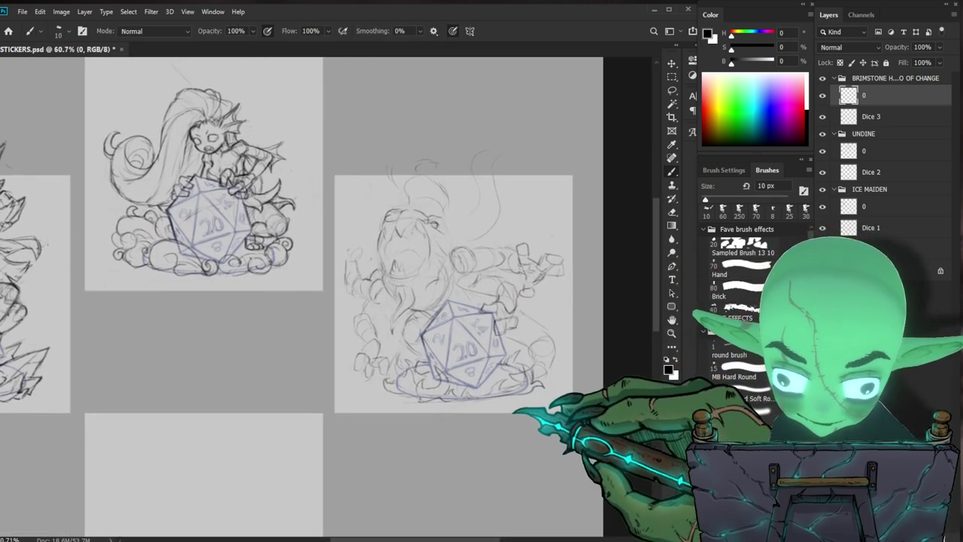
{"action": "key", "text": "ctrl+space"}
{"action": "left_click_drag", "start_coordinate": [423, 203], "coordinate": [447, 208]}
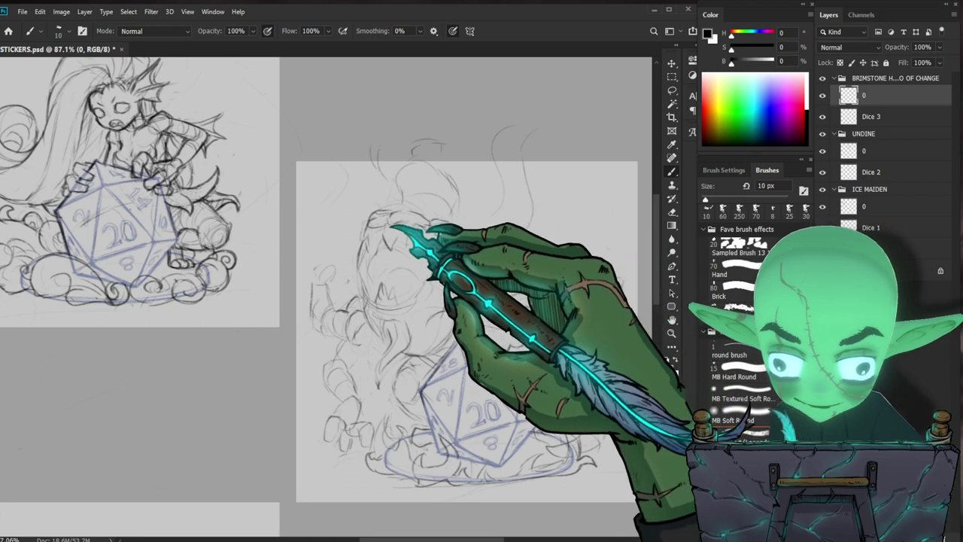
{"action": "key", "text": "ctrl+space"}
{"action": "left_click_drag", "start_coordinate": [470, 248], "coordinate": [444, 252]}
{"action": "key", "text": "ctrl+space"}
{"action": "left_click_drag", "start_coordinate": [501, 331], "coordinate": [489, 338]}
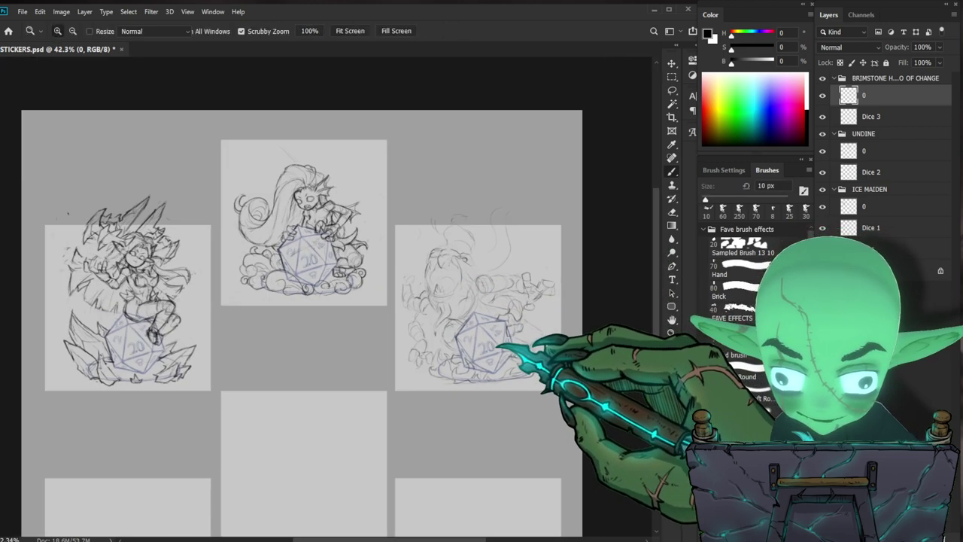
Step: Examine the rough brimstone creature sketch alongside the two more developed sticker sketches
{"action": "key", "text": "space"}
{"action": "left_click_drag", "start_coordinate": [490, 441], "coordinate": [451, 387]}
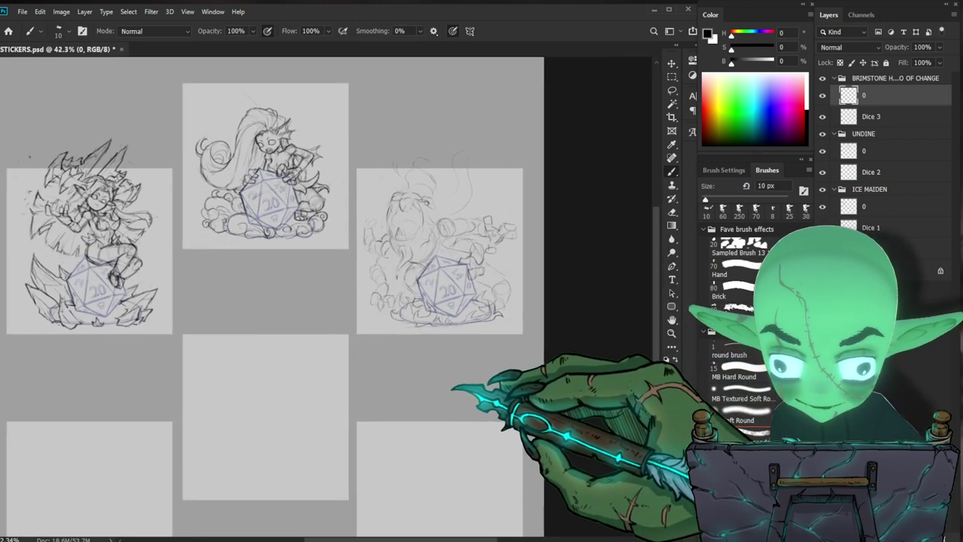
{"action": "key", "text": "ctrl+space"}
{"action": "left_click_drag", "start_coordinate": [504, 290], "coordinate": [471, 321]}
{"action": "key", "text": "ctrl+space"}
{"action": "left_click_drag", "start_coordinate": [369, 285], "coordinate": [422, 284]}
{"action": "key", "text": "space"}
{"action": "mouse_move", "coordinate": [488, 297]}
{"action": "left_mouse_down"}
{"action": "mouse_move", "coordinate": [470, 393]}
{"action": "mouse_move", "coordinate": [493, 370]}
{"action": "left_mouse_up"}
{"action": "key", "text": "ctrl+space"}
{"action": "key", "text": "space"}
{"action": "mouse_move", "coordinate": [459, 416]}
{"action": "left_mouse_down"}
{"action": "mouse_move", "coordinate": [494, 370]}
{"action": "mouse_move", "coordinate": [485, 380]}
{"action": "mouse_move", "coordinate": [468, 349]}
{"action": "left_mouse_up"}
{"action": "key", "text": "ctrl+space"}
{"action": "key", "text": "space"}
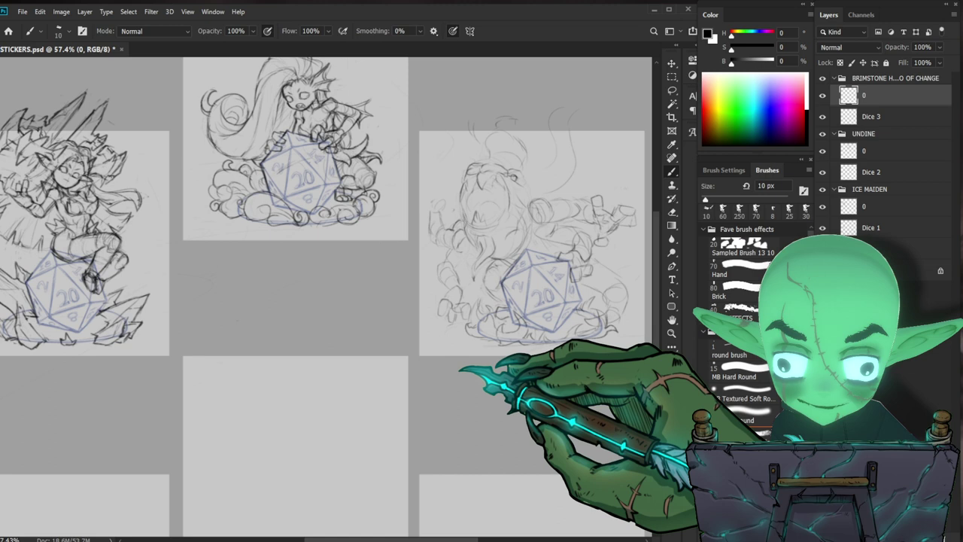
Step: Erase and redraw the segmented lower left arm of the brimstone creature on its sketch layer
{"action": "key", "text": "z"}
{"action": "left_click_drag", "start_coordinate": [506, 282], "coordinate": [532, 284]}
{"action": "left_click_drag", "start_coordinate": [529, 348], "coordinate": [493, 352]}
{"action": "key", "text": "e"}
{"action": "left_click_drag", "start_coordinate": [396, 318], "coordinate": [400, 302]}
{"action": "key", "text": "b"}
{"action": "key", "text": "space"}
{"action": "left_click_drag", "start_coordinate": [575, 285], "coordinate": [537, 288]}
{"action": "key", "text": "e"}
{"action": "left_click_drag", "start_coordinate": [375, 222], "coordinate": [363, 234]}
{"action": "key", "text": "b"}
{"action": "key", "text": "e"}
{"action": "key", "text": "b"}
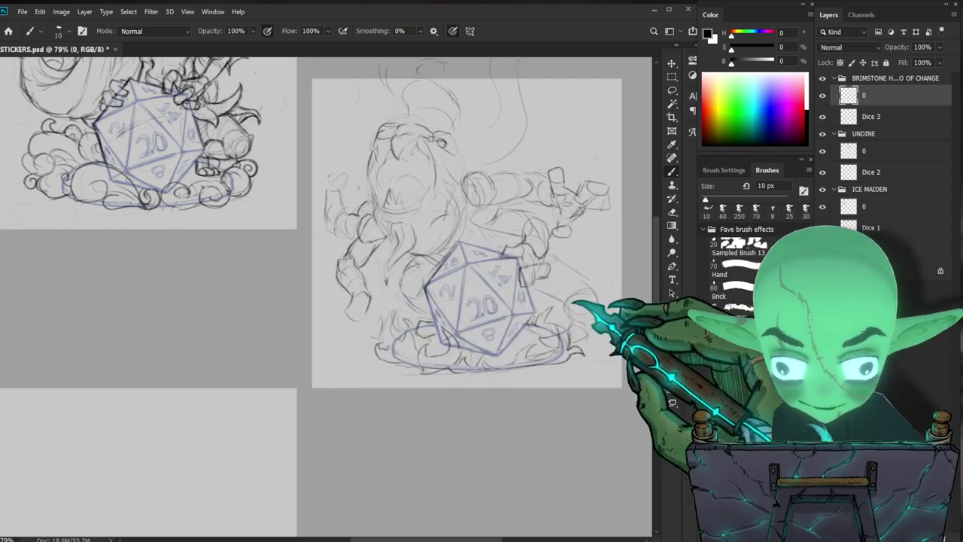
Step: Sketch a hand with splayed fingers at the end of the creature's lower left arm
{"action": "left_click_drag", "start_coordinate": [537, 290], "coordinate": [462, 314]}
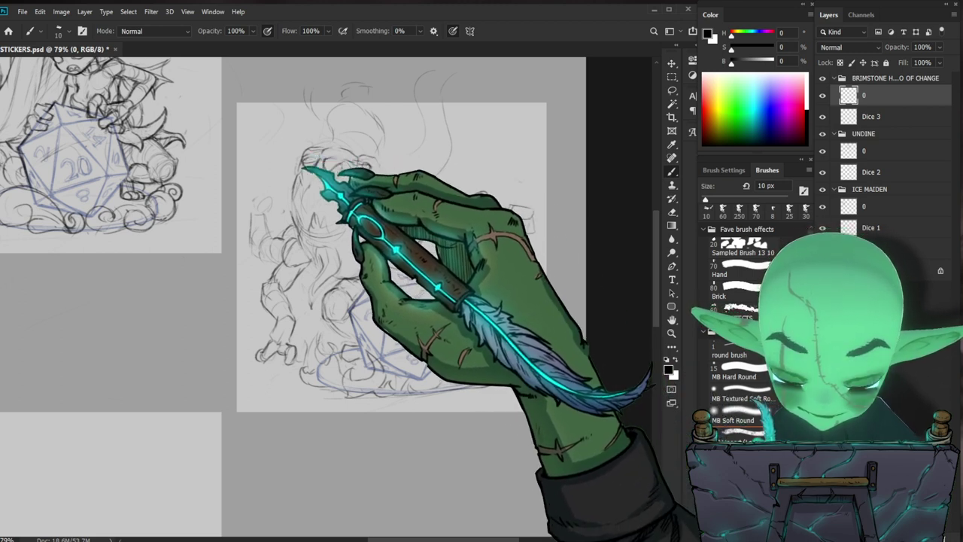
{"action": "scroll", "coordinate": [636, 295], "scroll_direction": "down", "scroll_amount": 3}
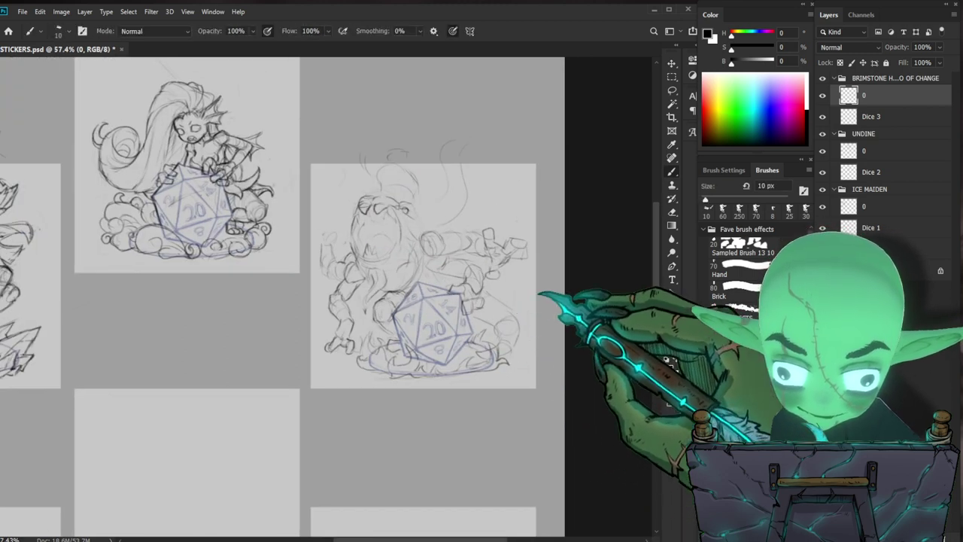
{"action": "left_click_drag", "start_coordinate": [481, 325], "coordinate": [437, 350]}
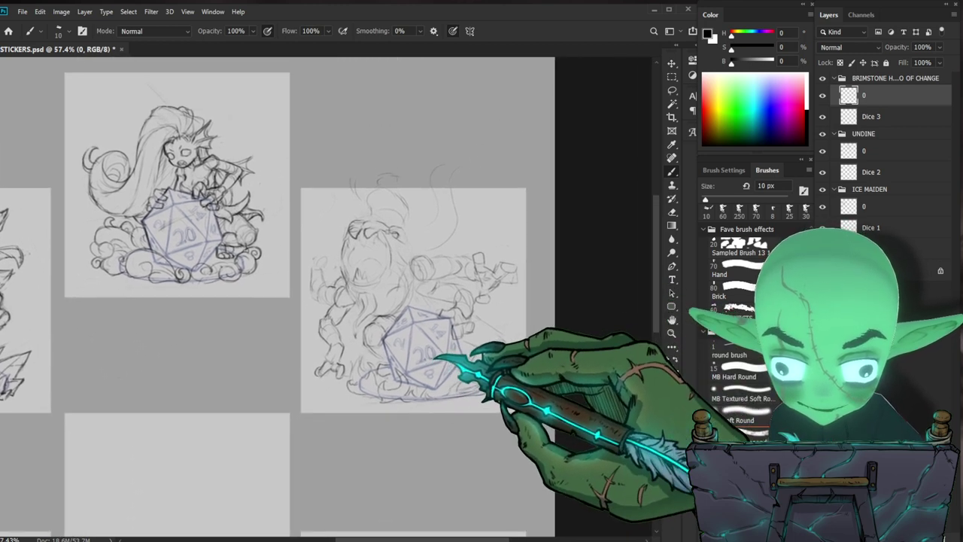
Step: Clean up and darken the jointed segments of the creature's upper left arm
{"action": "left_click_drag", "start_coordinate": [414, 269], "coordinate": [425, 256]}
{"action": "key", "text": "b"}
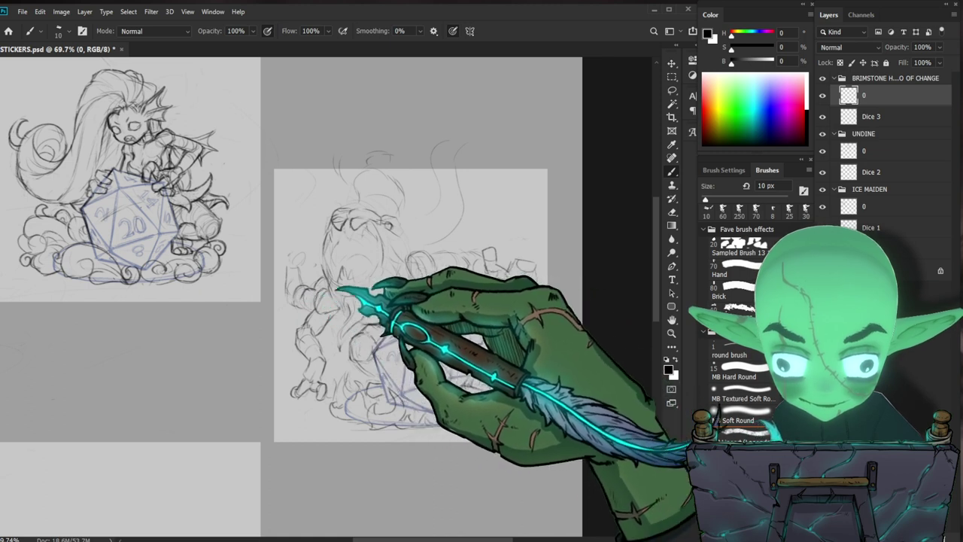
{"action": "key", "text": "e"}
{"action": "key", "text": "b"}
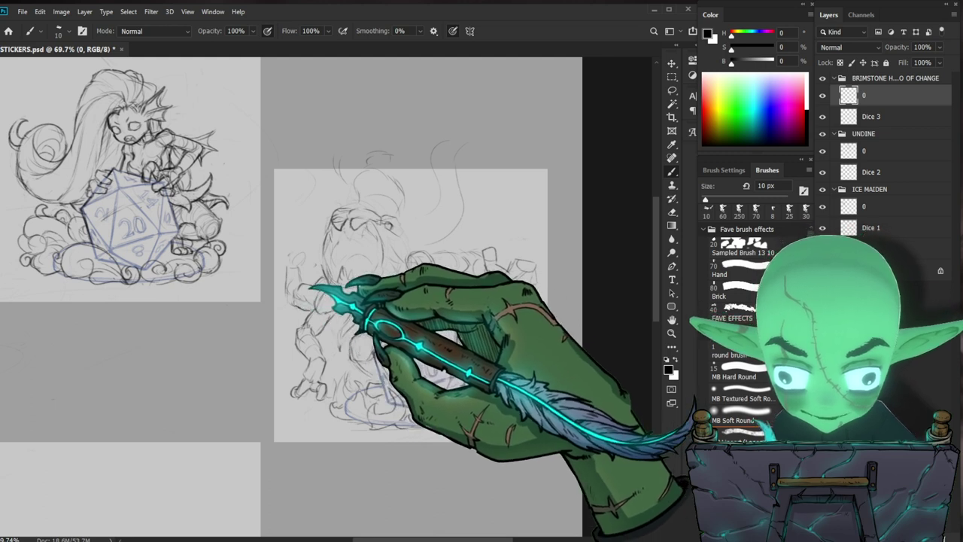
{"action": "left_click_drag", "start_coordinate": [331, 267], "coordinate": [303, 320]}
{"action": "key", "text": "e"}
{"action": "key", "text": "b"}
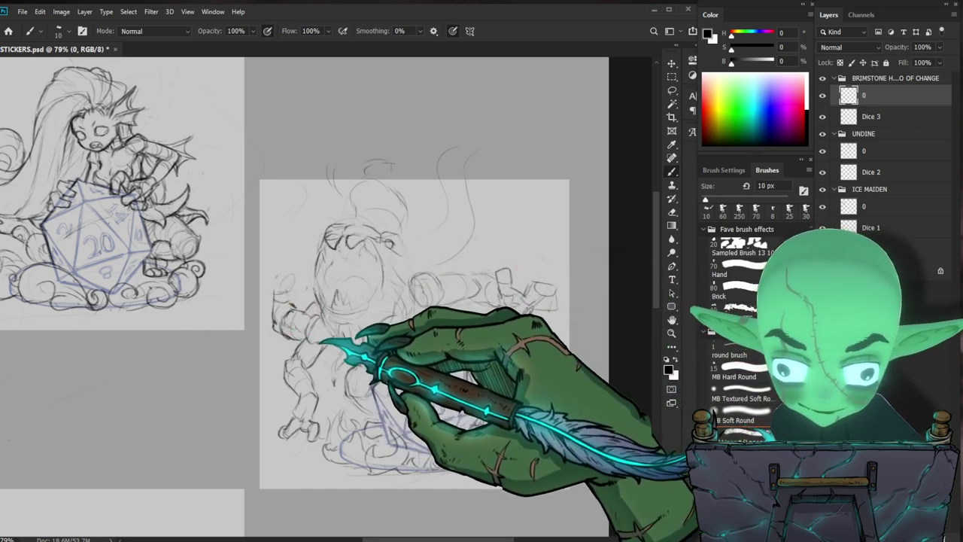
Step: Strengthen the creature's brow and beard strands, and rough in the curling flame above its head
{"action": "key", "text": "z"}
{"action": "left_click_drag", "start_coordinate": [526, 440], "coordinate": [422, 440]}
{"action": "mouse_move", "coordinate": [429, 232]}
{"action": "left_mouse_down"}
{"action": "mouse_move", "coordinate": [549, 288]}
{"action": "mouse_move", "coordinate": [425, 359]}
{"action": "mouse_move", "coordinate": [392, 331]}
{"action": "left_mouse_up"}
{"action": "key", "text": "b"}
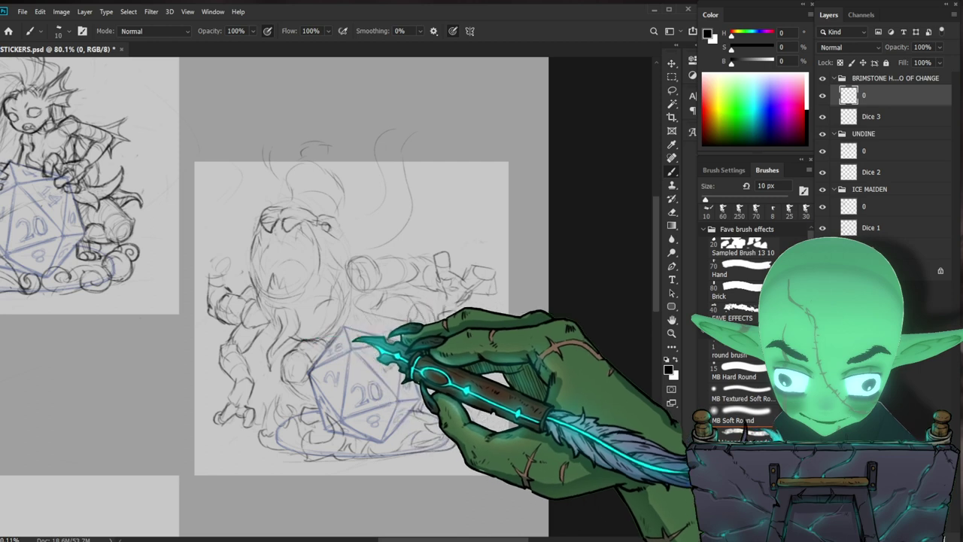
{"action": "key", "text": "z"}
{"action": "scroll", "coordinate": [451, 331], "scroll_direction": "up", "scroll_amount": 1}
{"action": "scroll", "coordinate": [451, 331], "scroll_direction": "down", "scroll_amount": 1}
{"action": "key", "text": "b"}
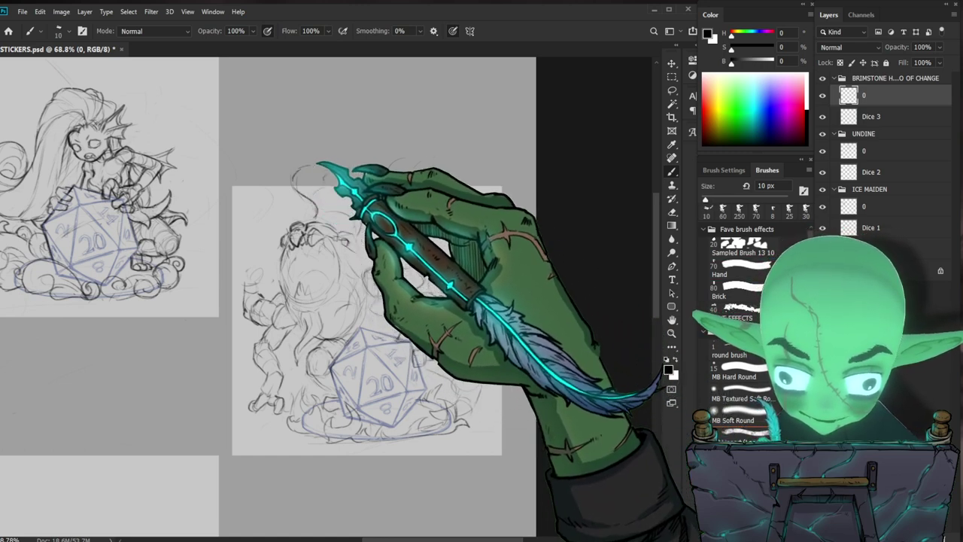
Step: Erase loose lines and redraw the curled flame rising from the top of the creature's head
{"action": "key", "text": "e"}
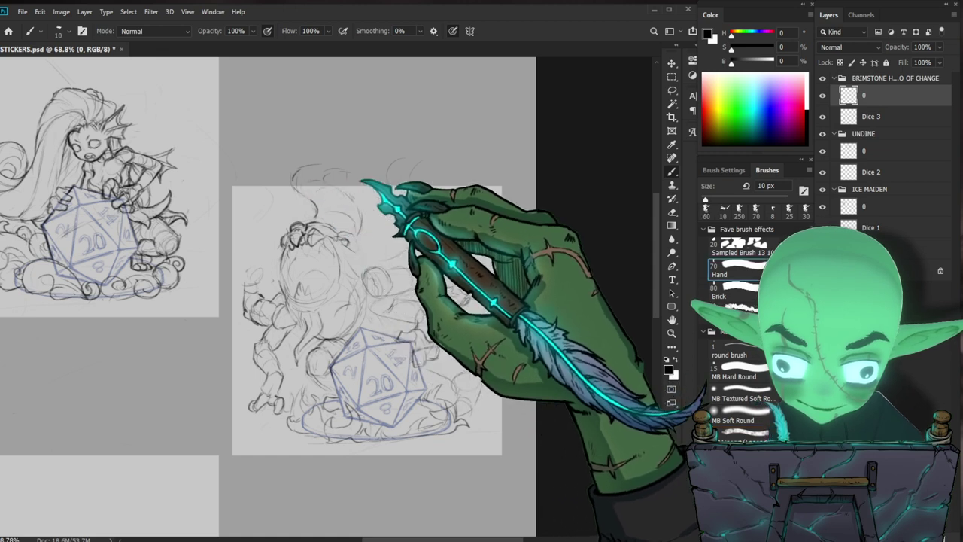
{"action": "key", "text": "b"}
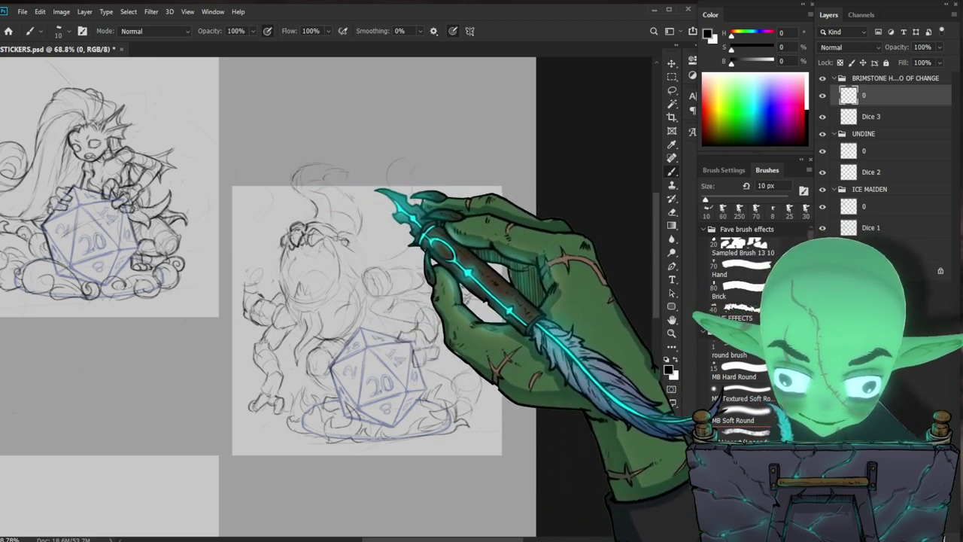
{"action": "key", "text": "e"}
{"action": "key", "text": "b"}
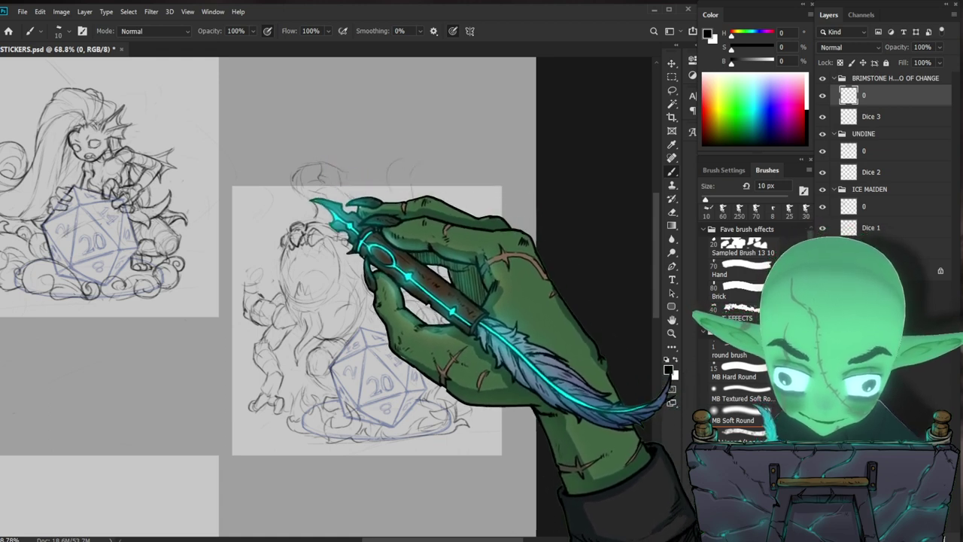
{"action": "key", "text": "period"}
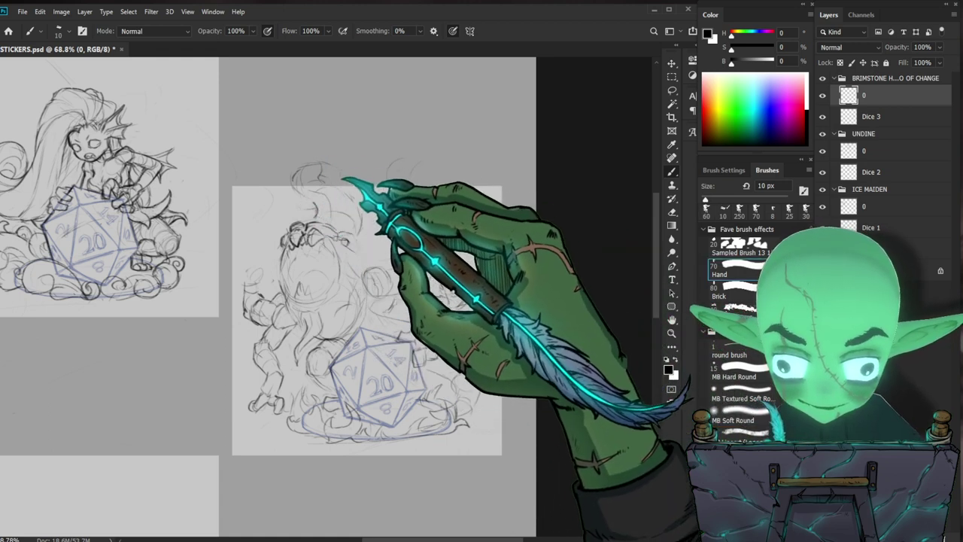
{"action": "key", "text": "comma"}
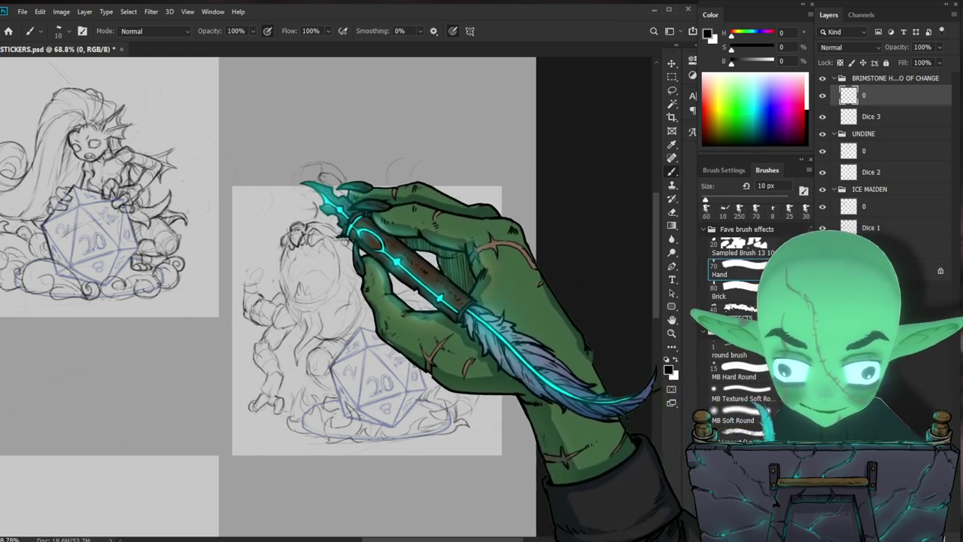
{"action": "key", "text": "e"}
{"action": "key", "text": "b"}
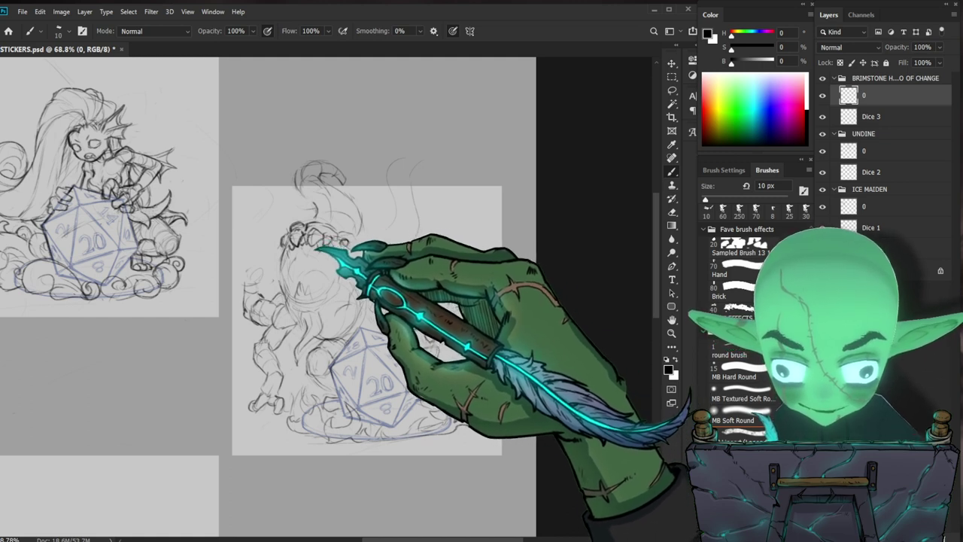
Step: Define the jagged teeth along the creature's upper jaw and the curved shape inside its mouth
{"action": "key", "text": "period"}
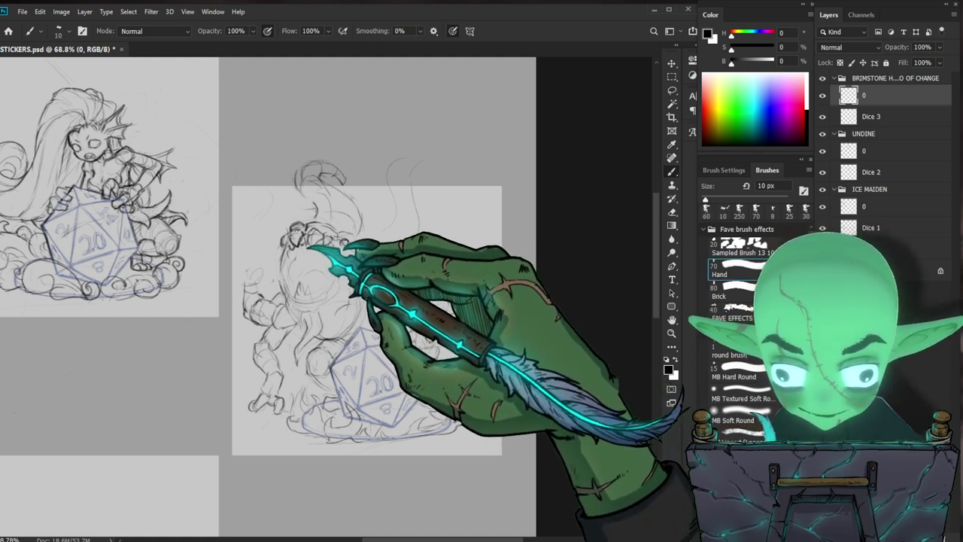
{"action": "key", "text": "comma"}
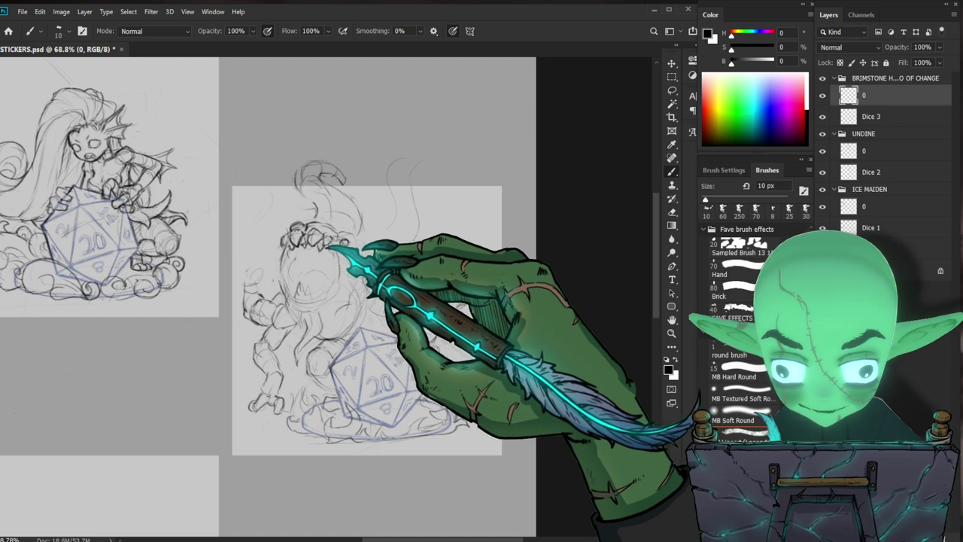
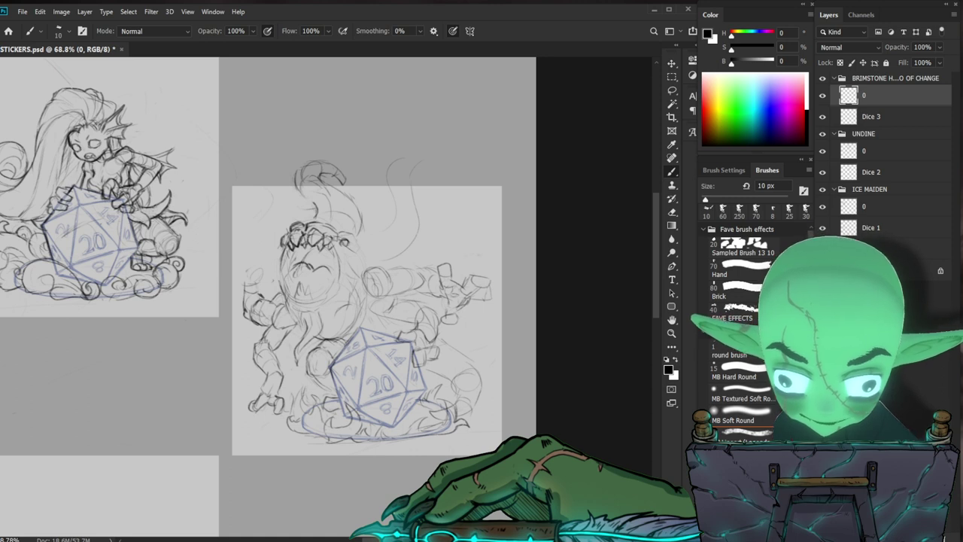
{"action": "left_click_drag", "start_coordinate": [481, 331], "coordinate": [452, 335]}
{"action": "mouse_move", "coordinate": [353, 241]}
{"action": "left_mouse_down"}
{"action": "mouse_move", "coordinate": [410, 223]}
{"action": "mouse_move", "coordinate": [420, 245]}
{"action": "left_mouse_up"}
{"action": "left_click_drag", "start_coordinate": [434, 399], "coordinate": [414, 391]}
{"action": "left_click_drag", "start_coordinate": [419, 325], "coordinate": [441, 321]}
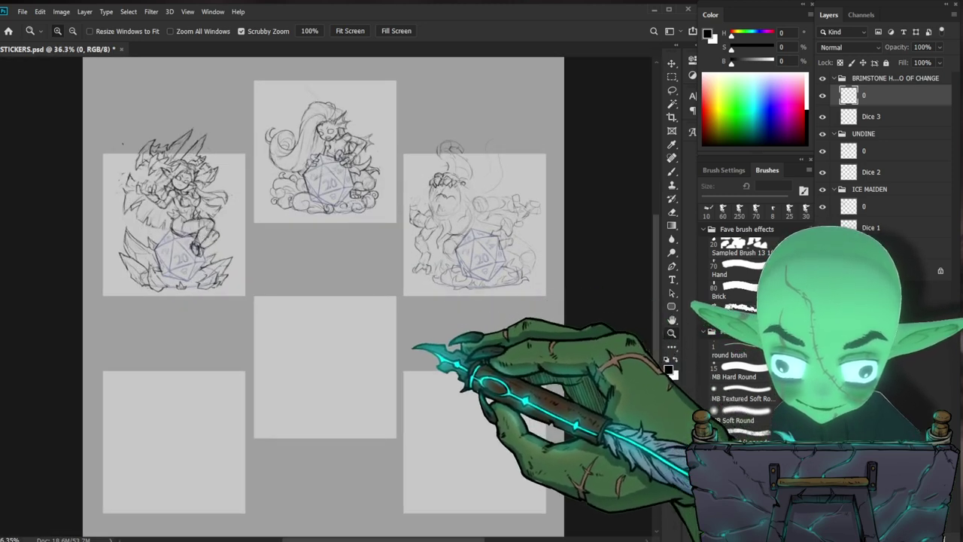
Step: Redraw the creature's raised upper left hand with bent, spread fingers
{"action": "scroll", "coordinate": [403, 352], "scroll_direction": "up", "scroll_amount": 1}
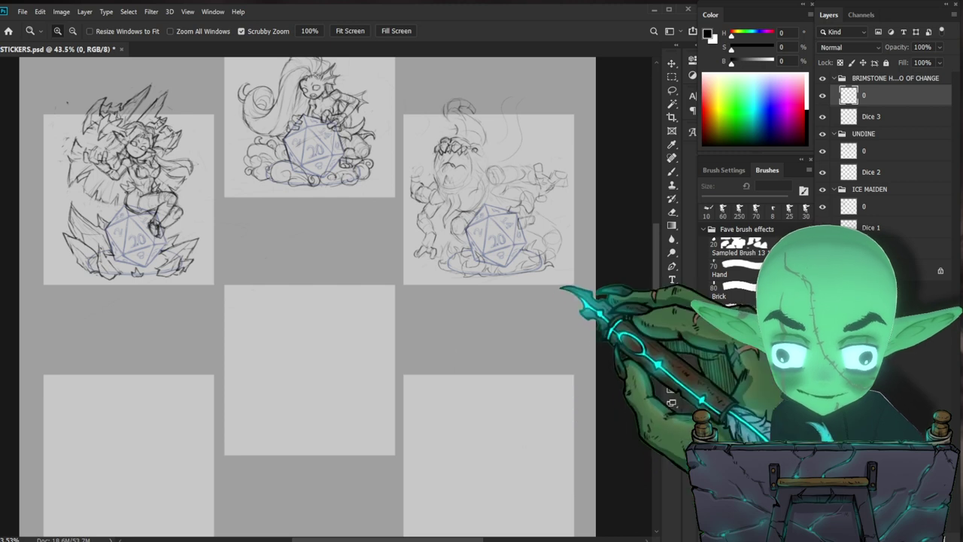
{"action": "scroll", "coordinate": [452, 185], "scroll_direction": "up", "scroll_amount": 2}
{"action": "mouse_move", "coordinate": [413, 150]}
{"action": "left_mouse_down"}
{"action": "mouse_move", "coordinate": [439, 143]}
{"action": "mouse_move", "coordinate": [437, 231]}
{"action": "left_mouse_up"}
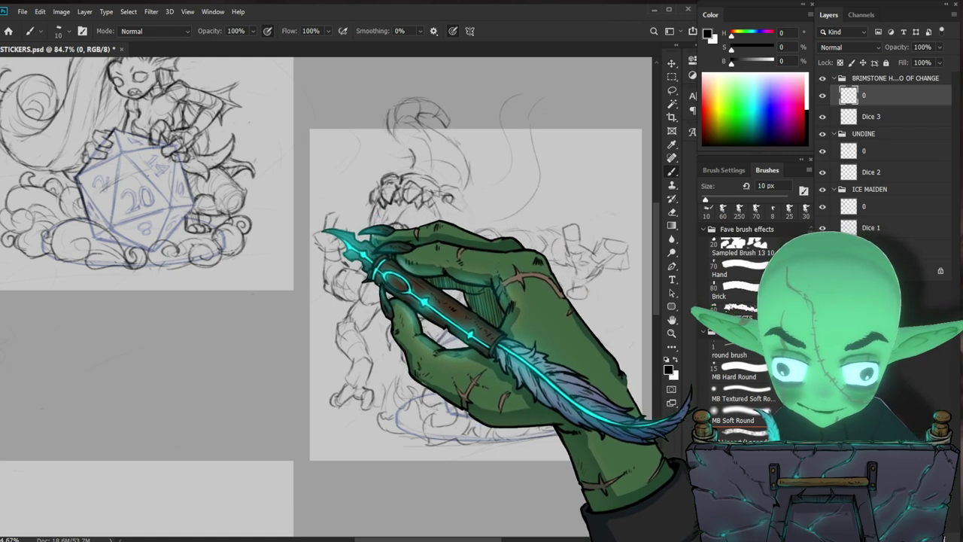
{"action": "left_click_drag", "start_coordinate": [584, 368], "coordinate": [451, 407]}
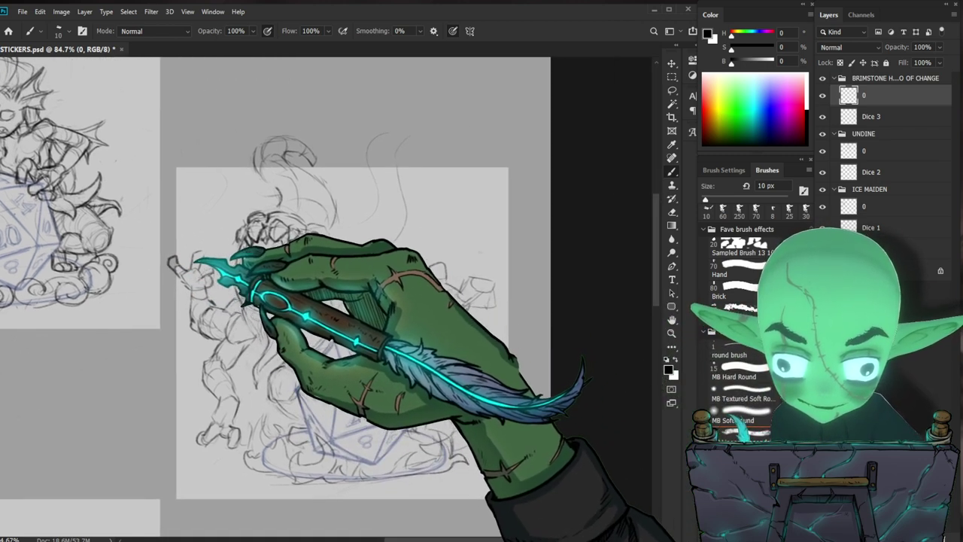
{"action": "key", "text": "e"}
{"action": "key", "text": "b"}
{"action": "mouse_move", "coordinate": [192, 263]}
{"action": "left_mouse_down"}
{"action": "mouse_move", "coordinate": [205, 250]}
{"action": "mouse_move", "coordinate": [200, 263]}
{"action": "left_mouse_up"}
{"action": "key", "text": "z"}
{"action": "left_click_drag", "start_coordinate": [502, 387], "coordinate": [491, 395]}
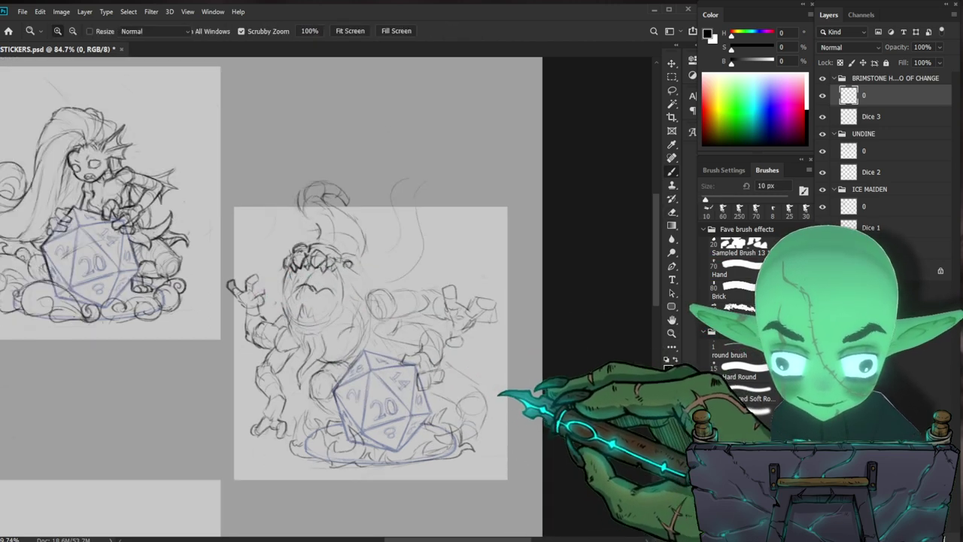
Step: Erase stray lines and refine the fingers and palm of the creature's raised left hand
{"action": "left_click_drag", "start_coordinate": [263, 288], "coordinate": [297, 288]}
{"action": "key", "text": "e"}
{"action": "key", "text": "b"}
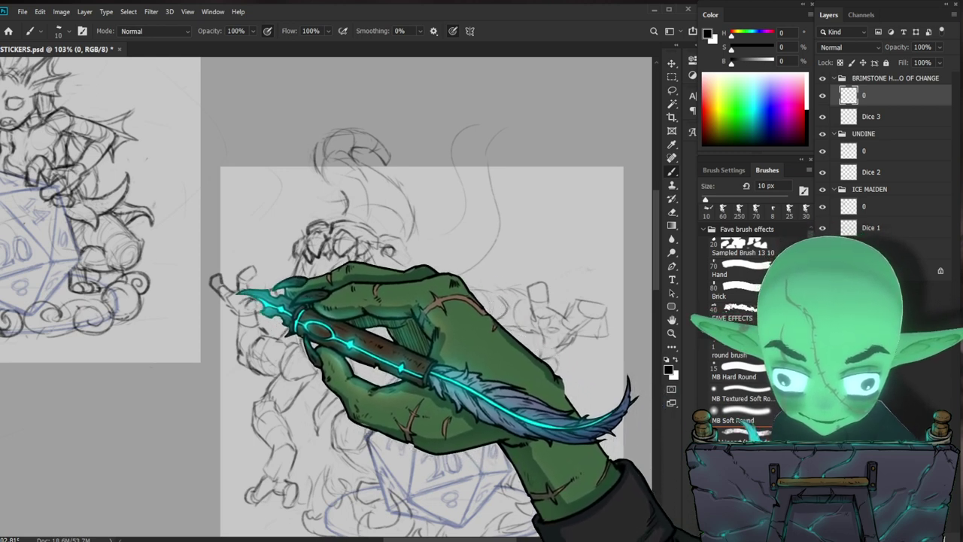
{"action": "key", "text": "z"}
{"action": "left_click_drag", "start_coordinate": [291, 308], "coordinate": [258, 335]}
{"action": "key", "text": "b"}
{"action": "left_click_drag", "start_coordinate": [651, 417], "coordinate": [591, 370]}
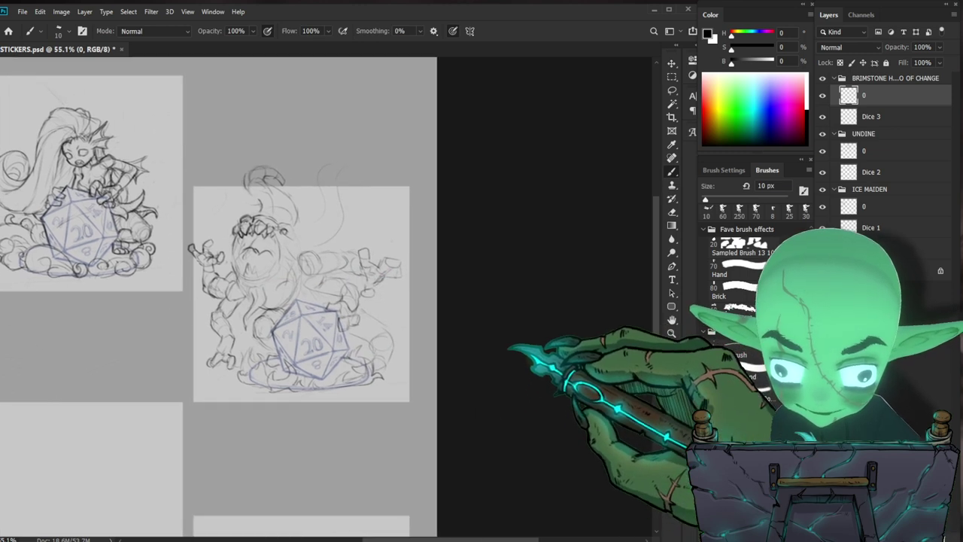
Step: Sketch a smaller curling flame rising from the left side of the creature's head
{"action": "key", "text": "z"}
{"action": "left_click_drag", "start_coordinate": [380, 288], "coordinate": [424, 273]}
{"action": "left_click_drag", "start_coordinate": [204, 373], "coordinate": [256, 372]}
{"action": "key", "text": "b"}
{"action": "left_click_drag", "start_coordinate": [483, 343], "coordinate": [461, 392]}
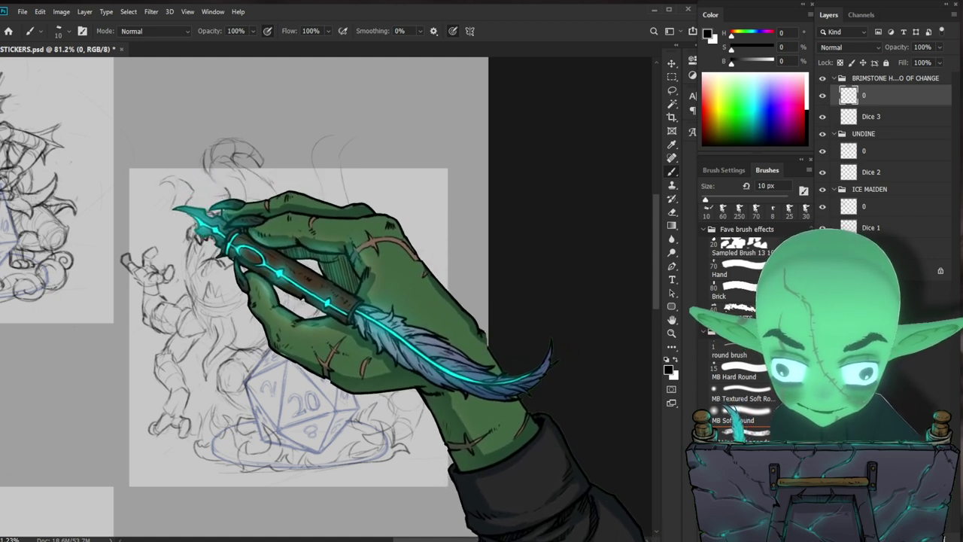
{"action": "key", "text": "e"}
{"action": "key", "text": "b"}
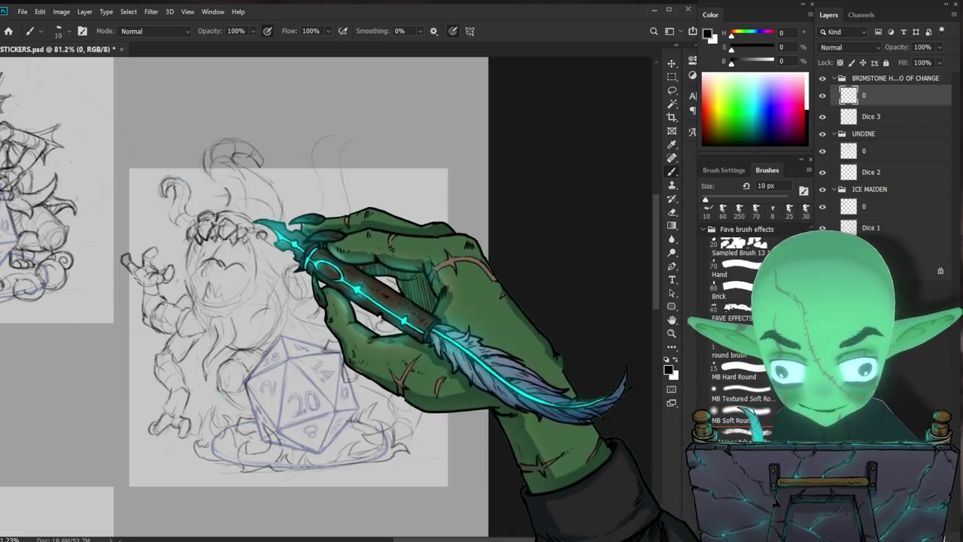
Step: Clean up and redraw the outline along the right side of the creature's head
{"action": "key", "text": "ctrl+space"}
{"action": "left_click_drag", "start_coordinate": [527, 310], "coordinate": [466, 358]}
{"action": "mouse_move", "coordinate": [418, 204]}
{"action": "left_mouse_down"}
{"action": "mouse_move", "coordinate": [509, 208]}
{"action": "mouse_move", "coordinate": [563, 240]}
{"action": "left_mouse_up"}
{"action": "left_click_drag", "start_coordinate": [554, 312], "coordinate": [472, 260]}
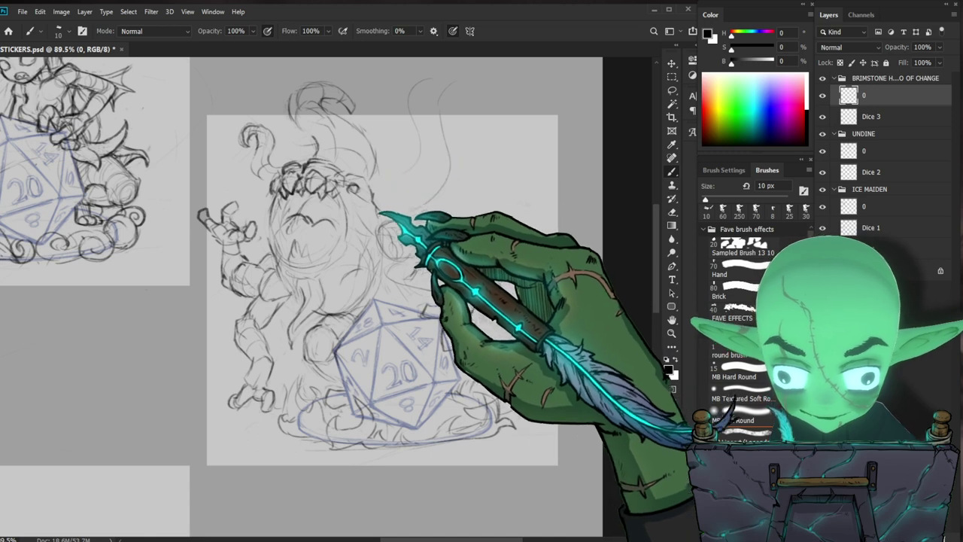
{"action": "key", "text": "e"}
{"action": "key", "text": "b"}
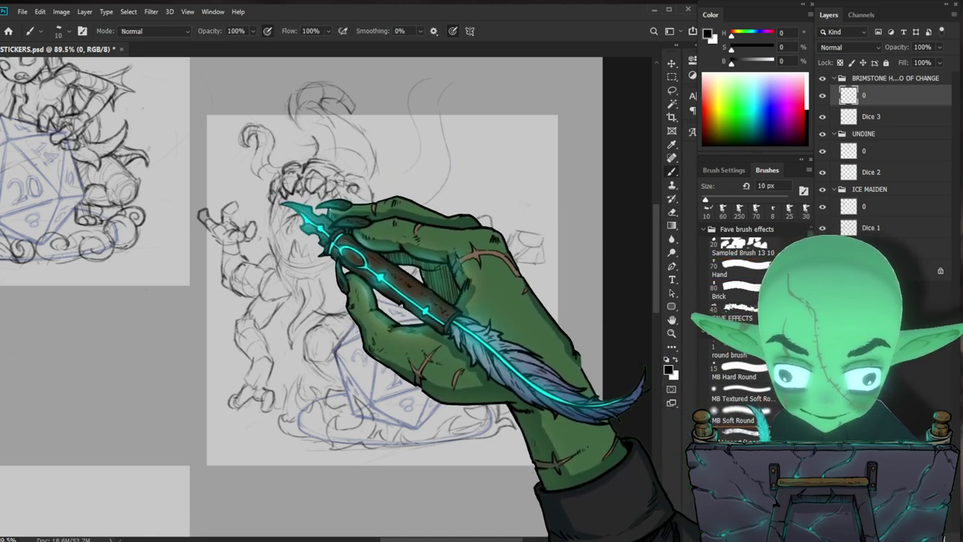
Step: Darken the creature's teeth and define the jaw joint at the right end of its mouth
{"action": "left_click_drag", "start_coordinate": [394, 248], "coordinate": [374, 300]}
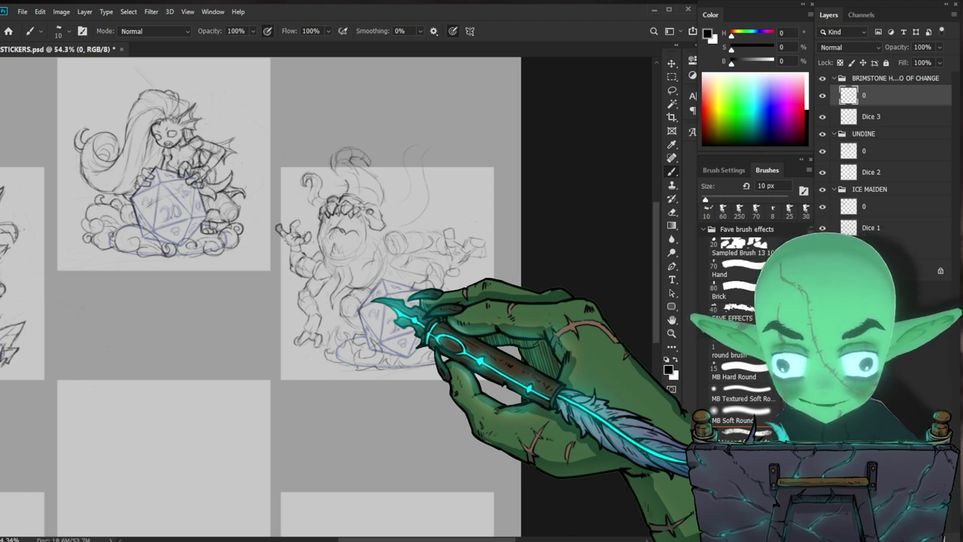
{"action": "key", "text": "z"}
{"action": "left_click_drag", "start_coordinate": [397, 222], "coordinate": [510, 163]}
{"action": "key", "text": "z"}
{"action": "left_click_drag", "start_coordinate": [389, 240], "coordinate": [417, 226]}
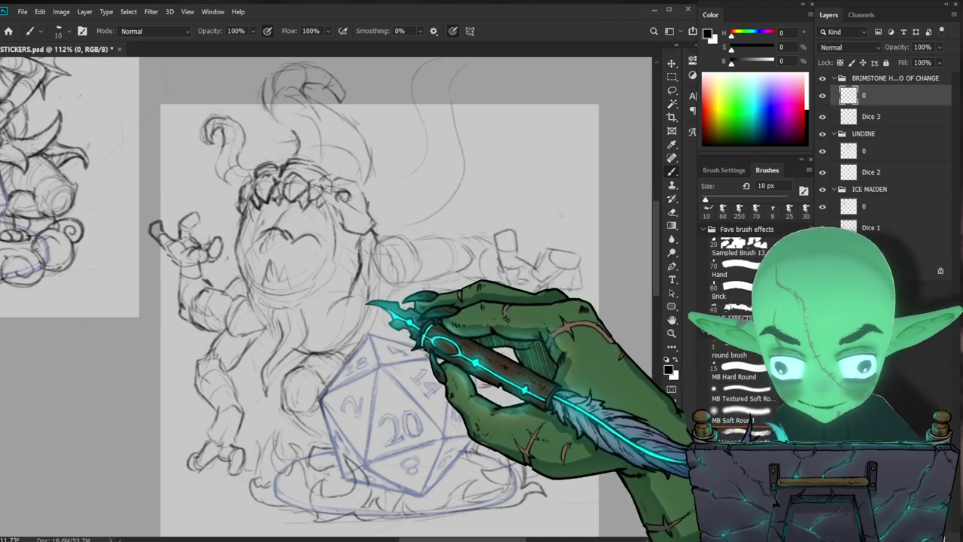
Step: Hatch dark shading inside the creature's mouth beneath the upper row of teeth
{"action": "key", "text": "ctrl+space"}
{"action": "mouse_move", "coordinate": [389, 280]}
{"action": "left_mouse_down"}
{"action": "mouse_move", "coordinate": [411, 229]}
{"action": "mouse_move", "coordinate": [353, 217]}
{"action": "mouse_move", "coordinate": [362, 240]}
{"action": "mouse_move", "coordinate": [344, 268]}
{"action": "left_mouse_up"}
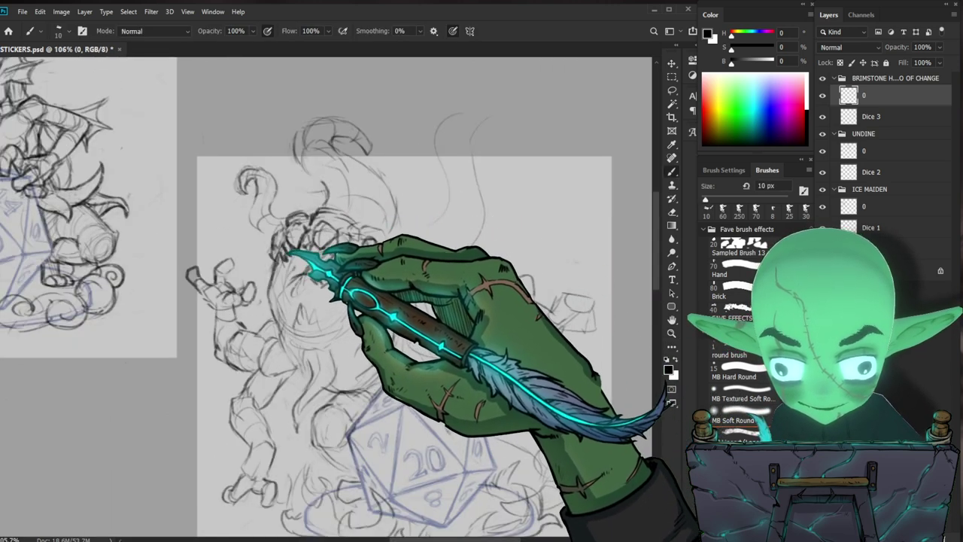
{"action": "scroll", "coordinate": [376, 311], "scroll_direction": "down", "scroll_amount": 3}
{"action": "scroll", "coordinate": [421, 265], "scroll_direction": "up", "scroll_amount": 2}
{"action": "key", "text": "b"}
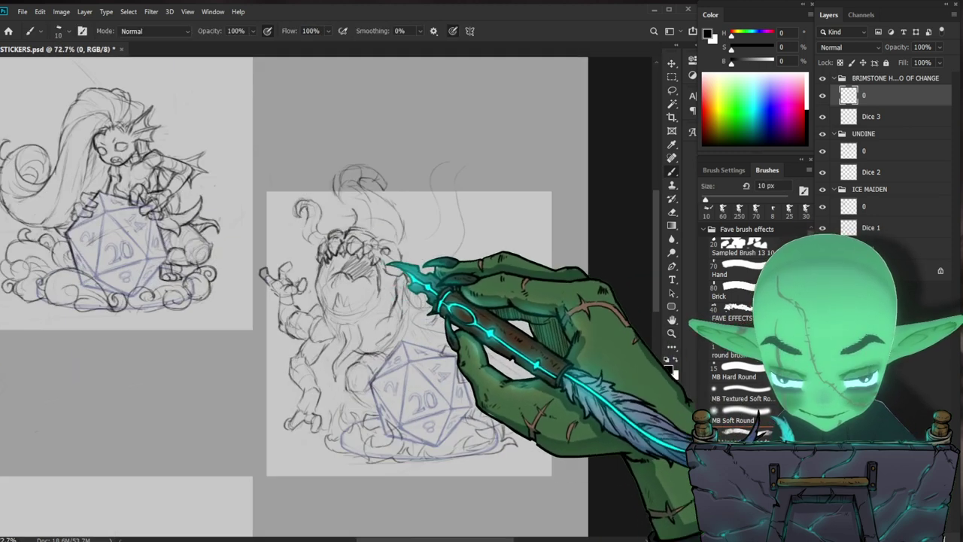
Step: Sketch a long tongue hanging out of the creature's open mouth, curling toward the right side of its jaw
{"action": "key", "text": "z"}
{"action": "left_click_drag", "start_coordinate": [424, 286], "coordinate": [414, 280]}
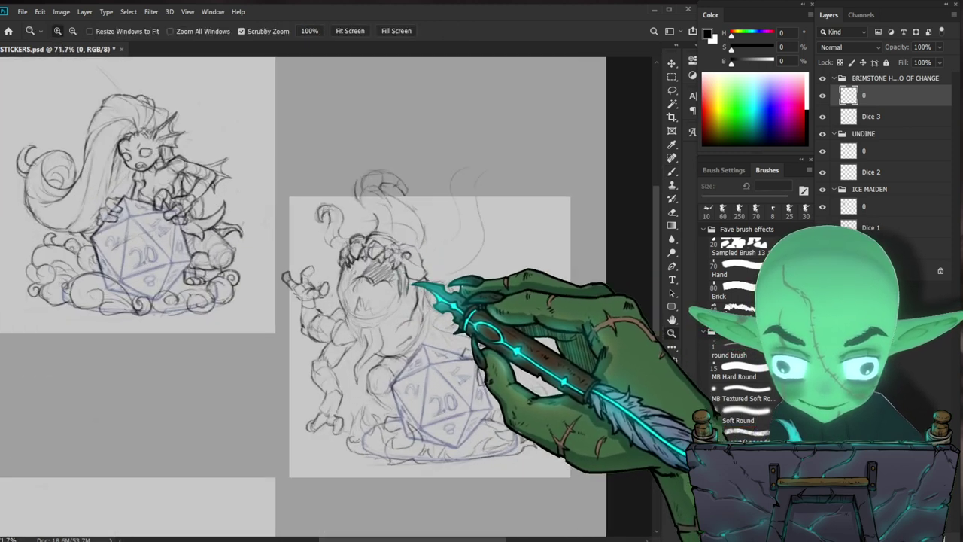
{"action": "key", "text": "b"}
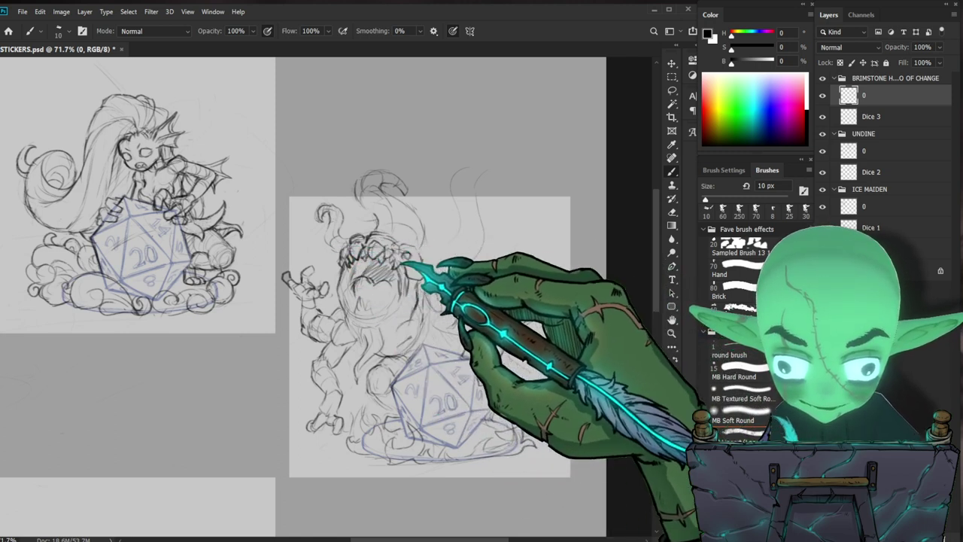
{"action": "key", "text": "e"}
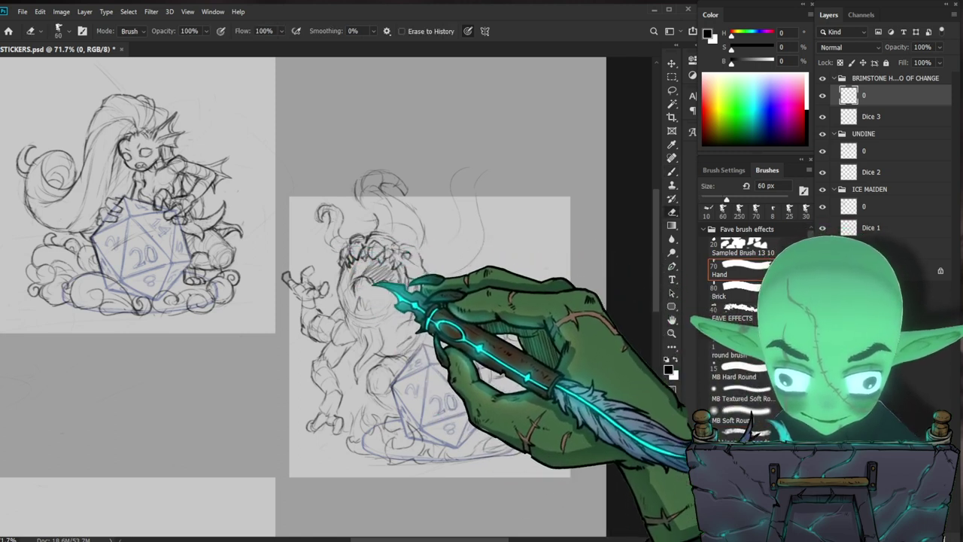
{"action": "key", "text": "b"}
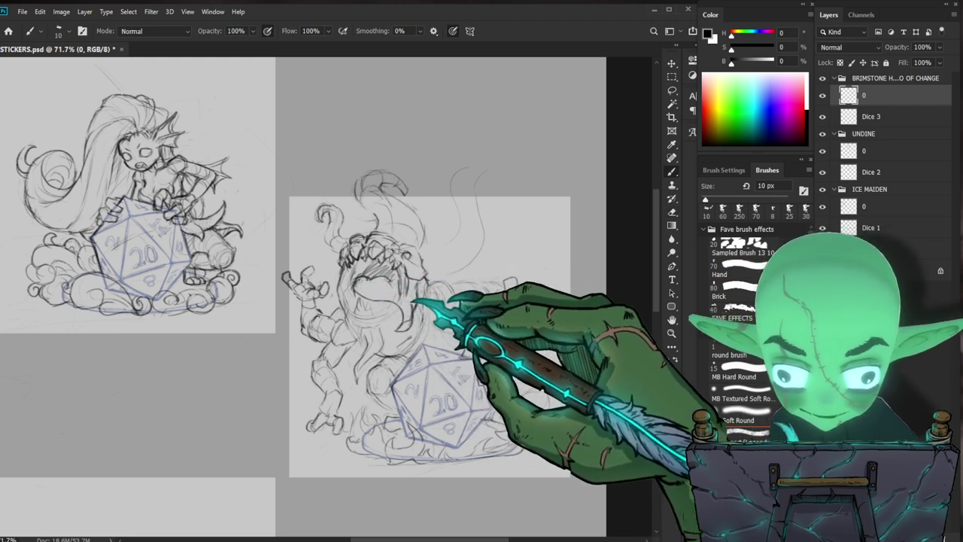
{"action": "key", "text": "e"}
{"action": "key", "text": "b"}
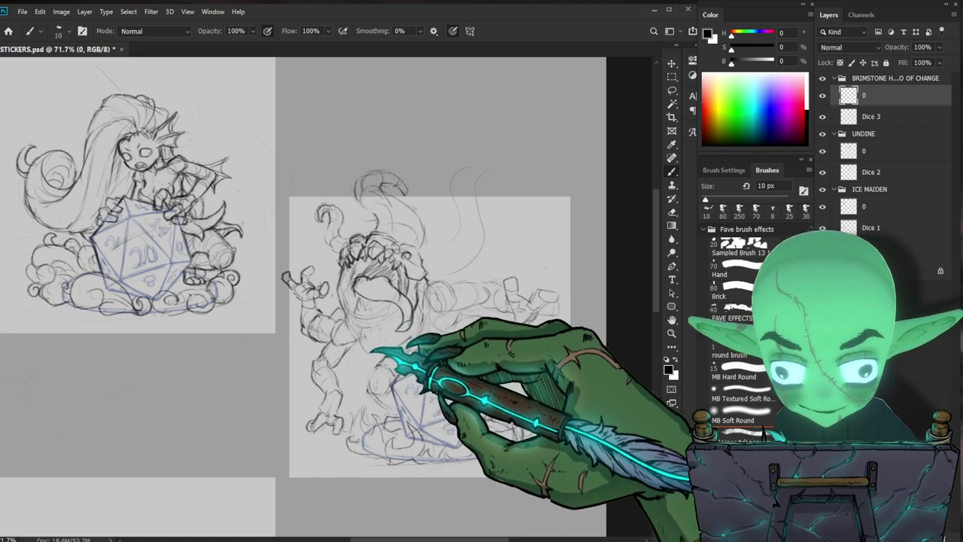
{"action": "key", "text": "e"}
{"action": "key", "text": "b"}
Step: Clean up the tongue's edges and refine the lines along the right side of the creature's mouth
{"action": "left_click_drag", "start_coordinate": [379, 339], "coordinate": [369, 383]}
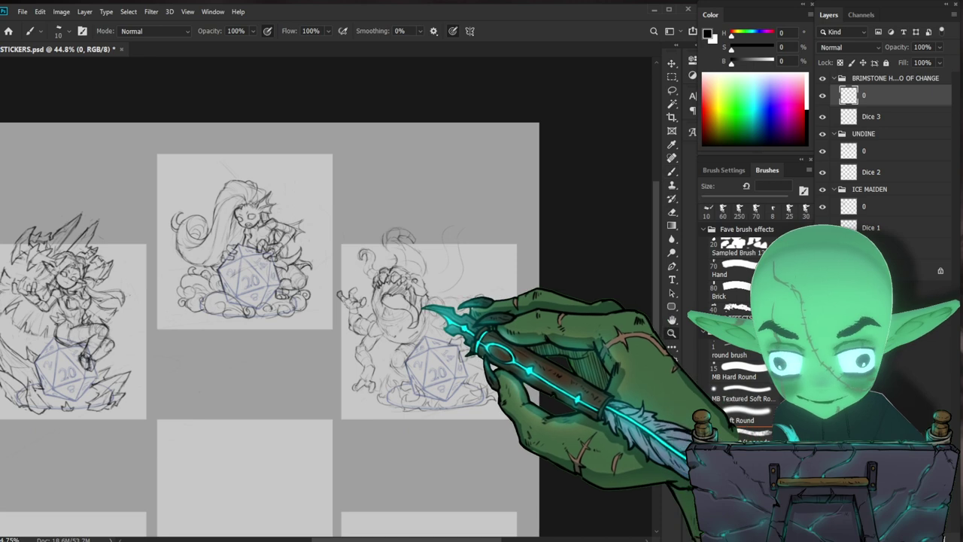
{"action": "scroll", "coordinate": [425, 325], "scroll_direction": "up", "scroll_amount": 2}
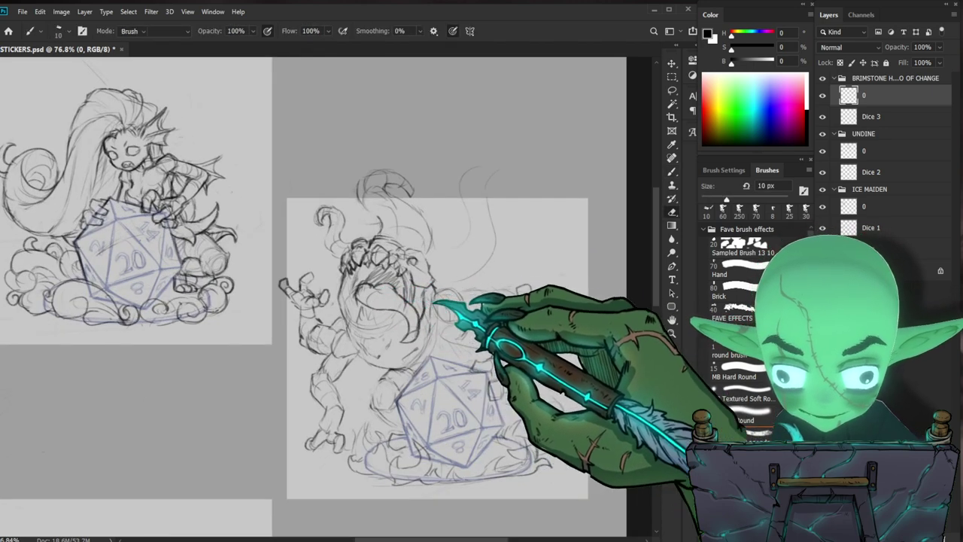
{"action": "key", "text": "e"}
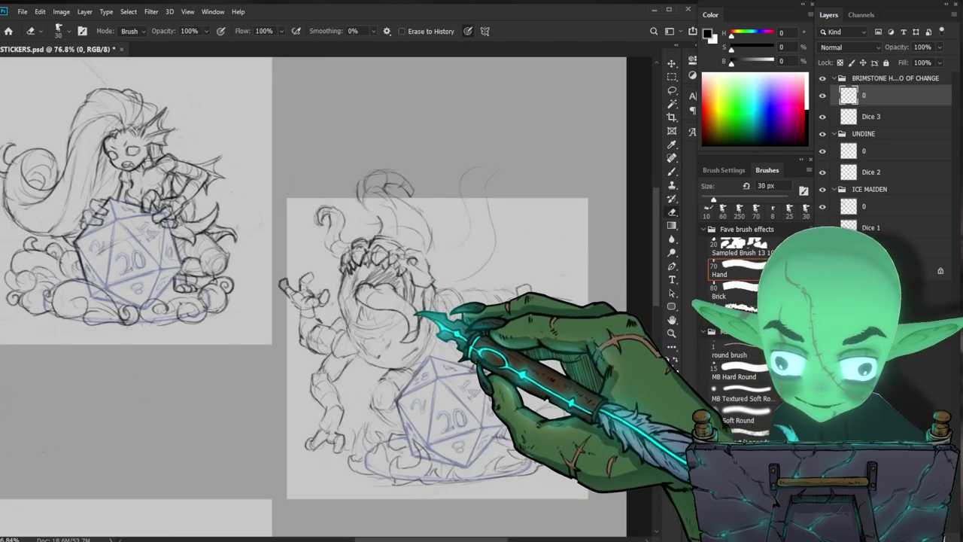
{"action": "key", "text": "b"}
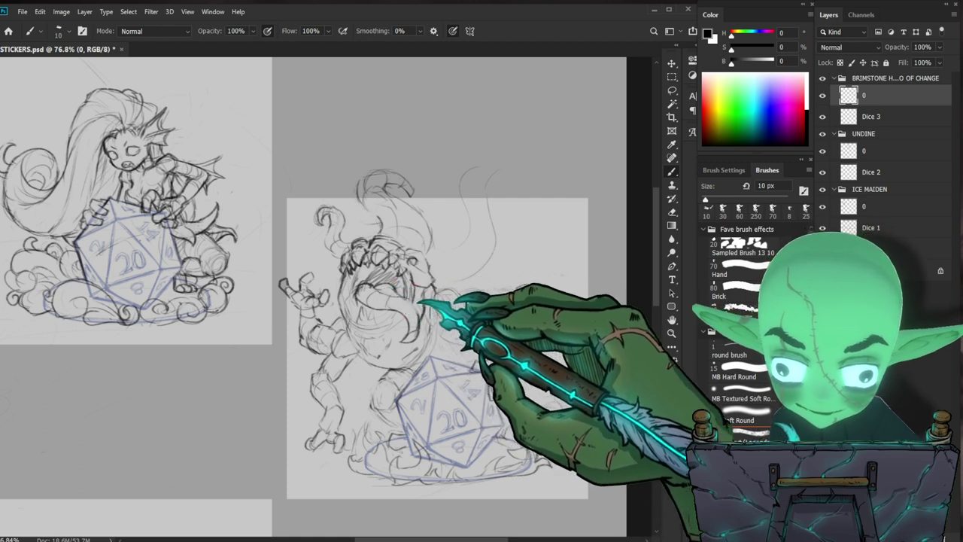
{"action": "key", "text": "e"}
{"action": "key", "text": "b"}
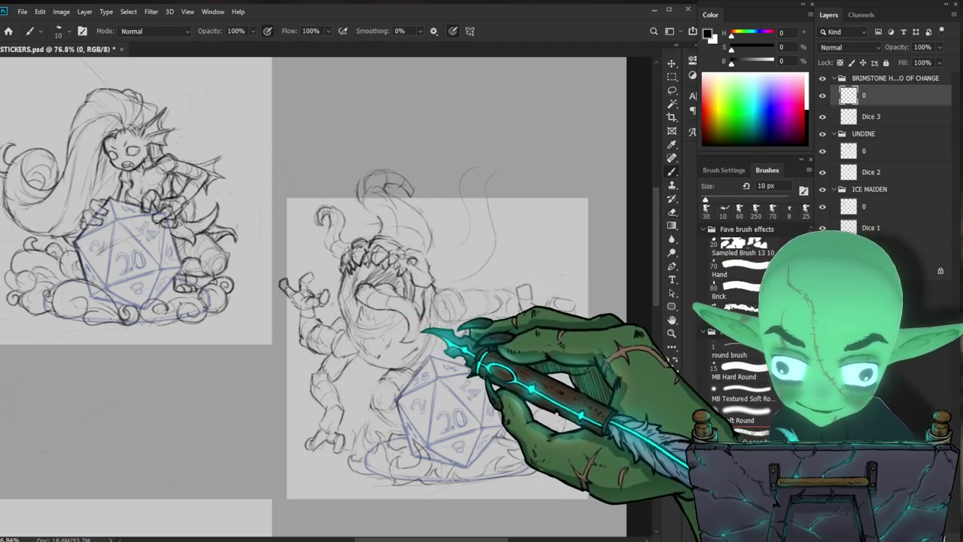
Step: Sketch a row of jagged lower teeth beneath the tongue, erasing stray lines around them
{"action": "key", "text": "z"}
{"action": "left_click_drag", "start_coordinate": [426, 318], "coordinate": [412, 374]}
{"action": "mouse_move", "coordinate": [429, 243]}
{"action": "left_mouse_down"}
{"action": "mouse_move", "coordinate": [608, 305]}
{"action": "mouse_move", "coordinate": [531, 289]}
{"action": "left_mouse_up"}
{"action": "left_click_drag", "start_coordinate": [410, 229], "coordinate": [444, 230]}
{"action": "key", "text": "b"}
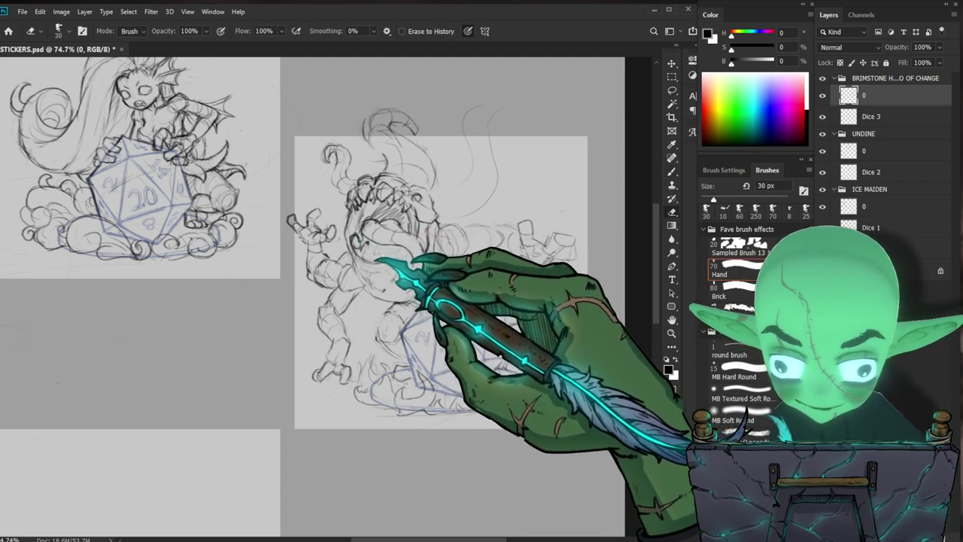
{"action": "key", "text": "e"}
{"action": "left_click_drag", "start_coordinate": [371, 242], "coordinate": [364, 257]}
{"action": "key", "text": "b"}
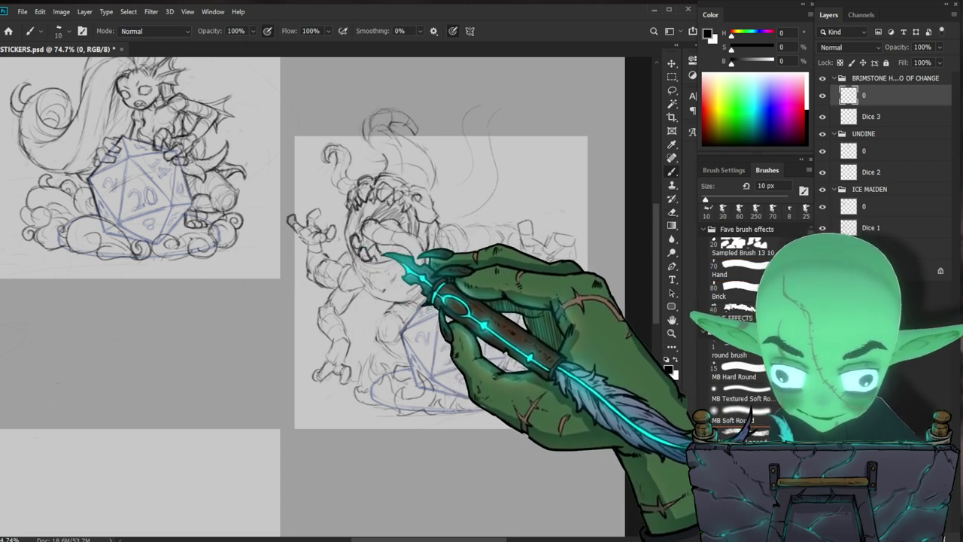
{"action": "key", "text": "e"}
{"action": "left_click_drag", "start_coordinate": [385, 255], "coordinate": [399, 251]}
{"action": "key", "text": "b"}
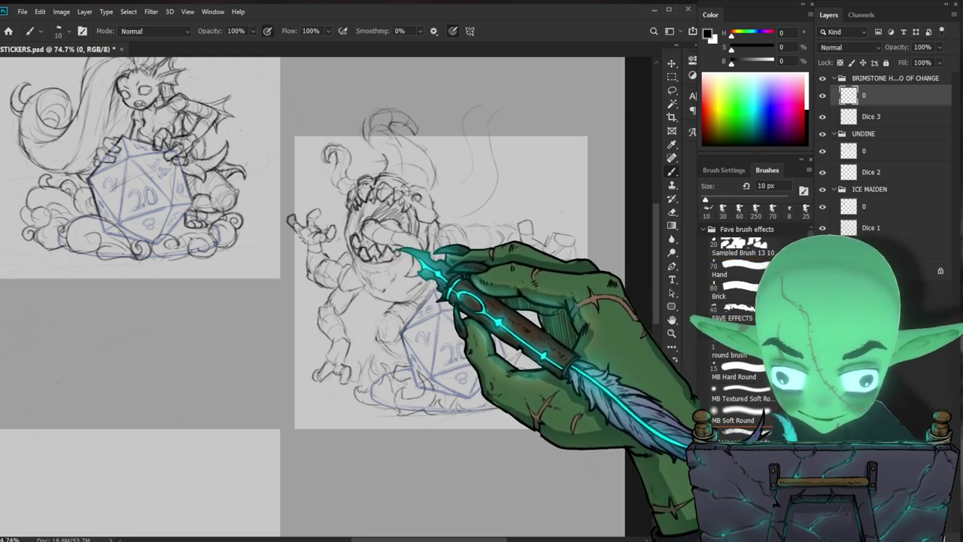
Step: Finish the lower row of teeth toward the tongue and darken the left rim of the creature's mouth
{"action": "key", "text": "e"}
{"action": "key", "text": "b"}
{"action": "key", "text": "e"}
{"action": "key", "text": "b"}
{"action": "left_click_drag", "start_coordinate": [482, 256], "coordinate": [418, 290]}
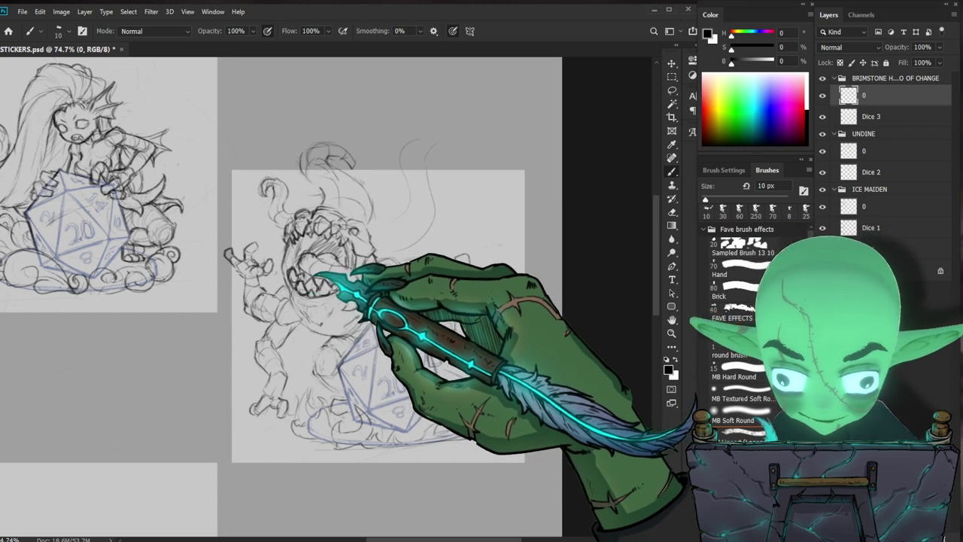
{"action": "key", "text": "z"}
{"action": "left_click_drag", "start_coordinate": [384, 278], "coordinate": [319, 288]}
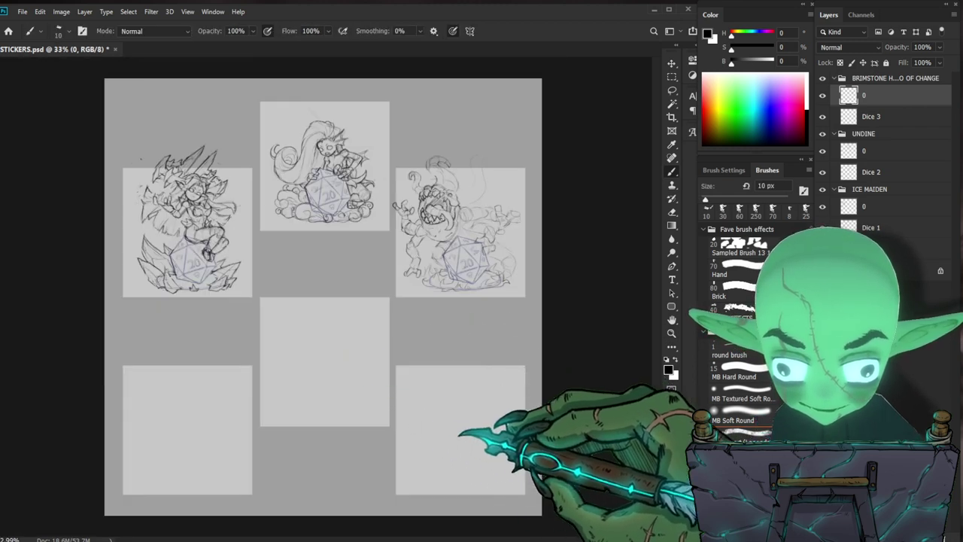
{"action": "key", "text": "z"}
{"action": "left_click_drag", "start_coordinate": [435, 207], "coordinate": [501, 201]}
{"action": "left_click_drag", "start_coordinate": [562, 292], "coordinate": [490, 334]}
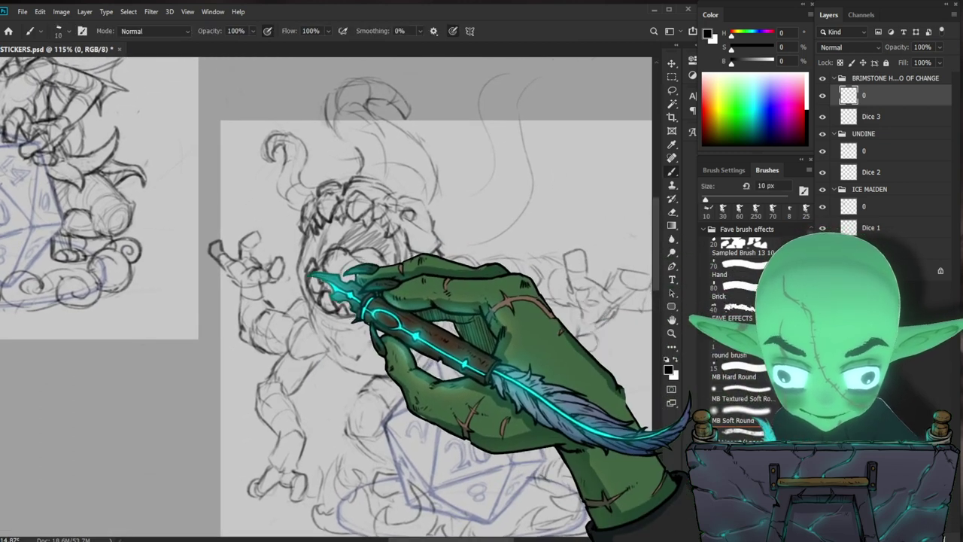
{"action": "left_click_drag", "start_coordinate": [320, 228], "coordinate": [305, 264]}
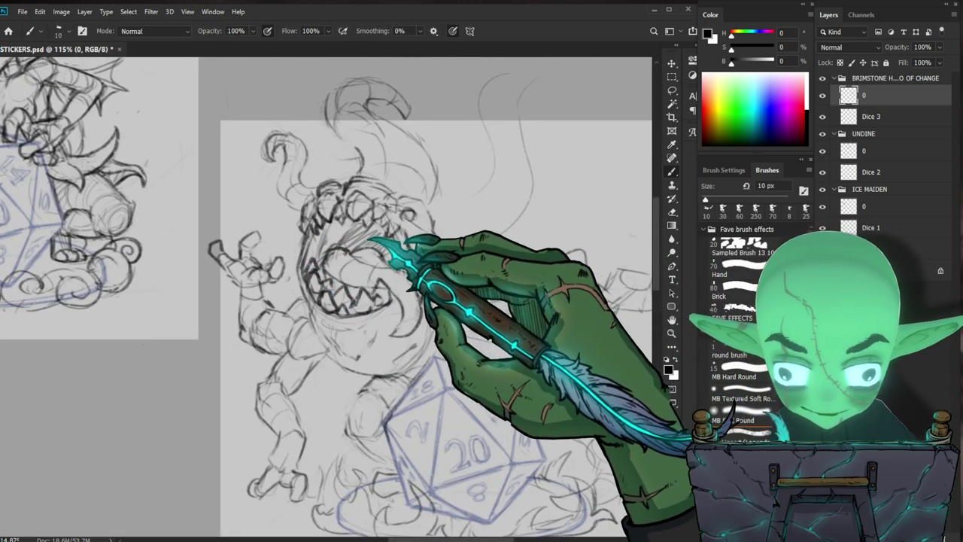
Step: Strengthen the outline of the cheek and jaw along the right side of the creature's head
{"action": "key", "text": "z"}
{"action": "left_click_drag", "start_coordinate": [497, 318], "coordinate": [438, 318]}
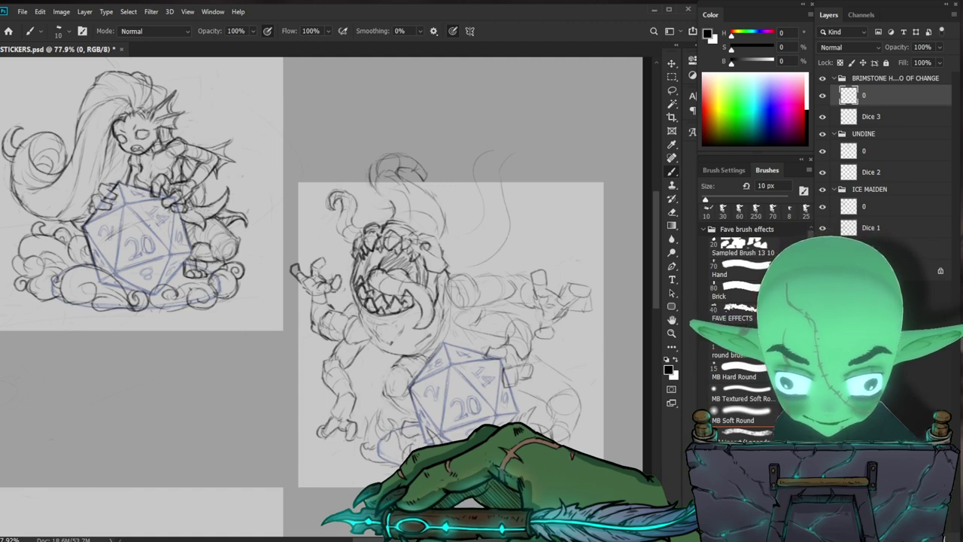
{"action": "key", "text": "z"}
{"action": "left_click", "coordinate": [425, 288]}
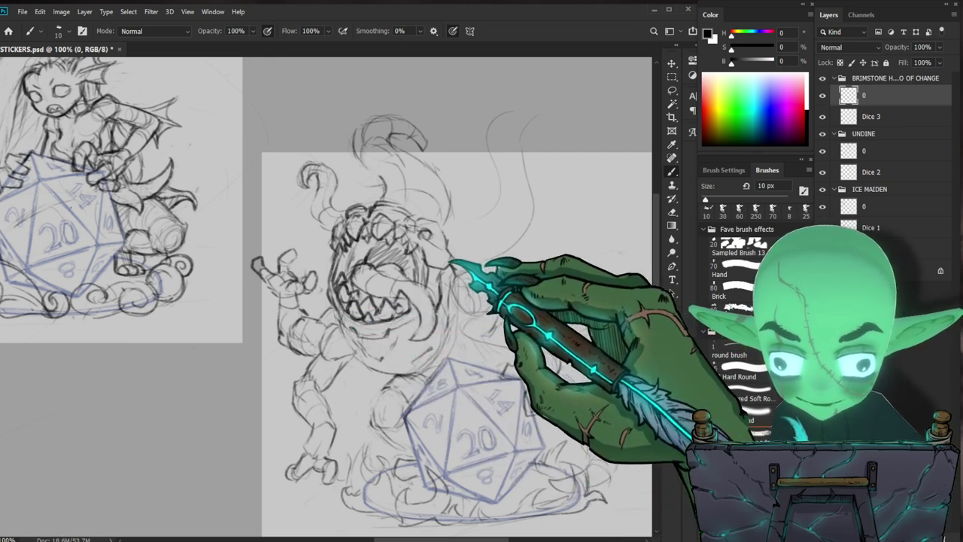
{"action": "key", "text": "z"}
{"action": "left_click_drag", "start_coordinate": [437, 334], "coordinate": [416, 349]}
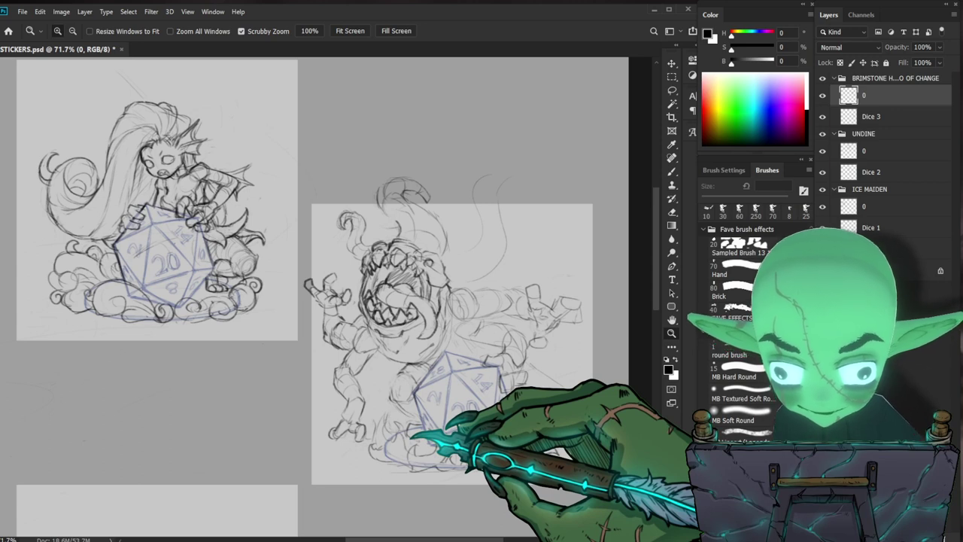
Step: Redraw the creature's rounded underside and define where the arms on the left join the body
{"action": "left_click_drag", "start_coordinate": [443, 325], "coordinate": [477, 323]}
{"action": "key", "text": "b"}
{"action": "left_click_drag", "start_coordinate": [314, 339], "coordinate": [361, 378]}
{"action": "key", "text": "e"}
{"action": "key", "text": "b"}
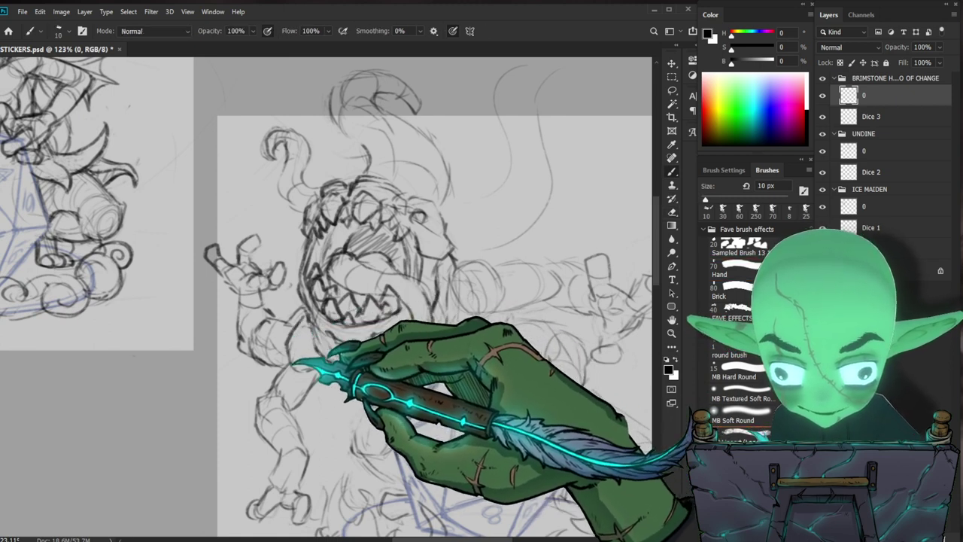
{"action": "key", "text": "b"}
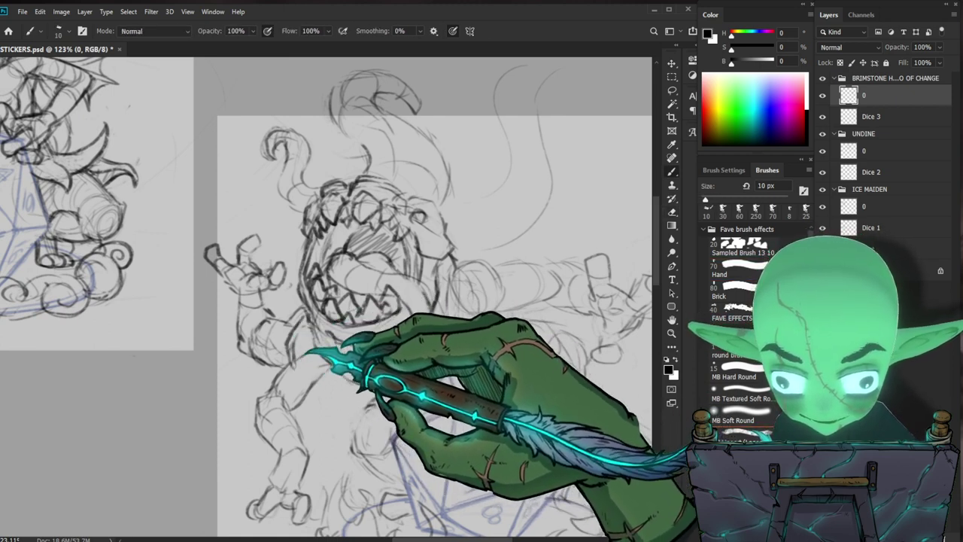
{"action": "left_click_drag", "start_coordinate": [479, 380], "coordinate": [361, 335]}
{"action": "left_click_drag", "start_coordinate": [459, 304], "coordinate": [519, 304]}
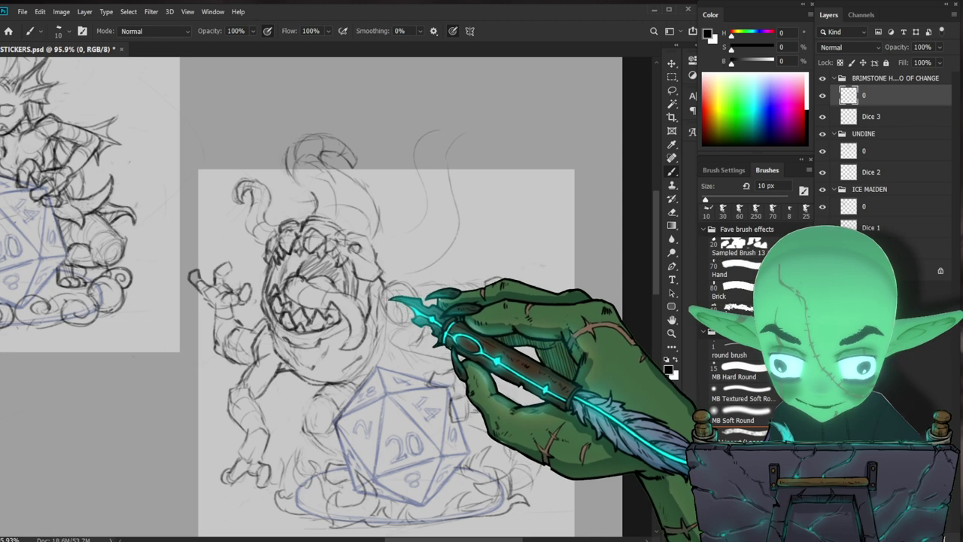
Step: Redraw the shoulder and forearm of the creature's upper outstretched arm on the right with darker lines
{"action": "key", "text": "e"}
{"action": "key", "text": "b"}
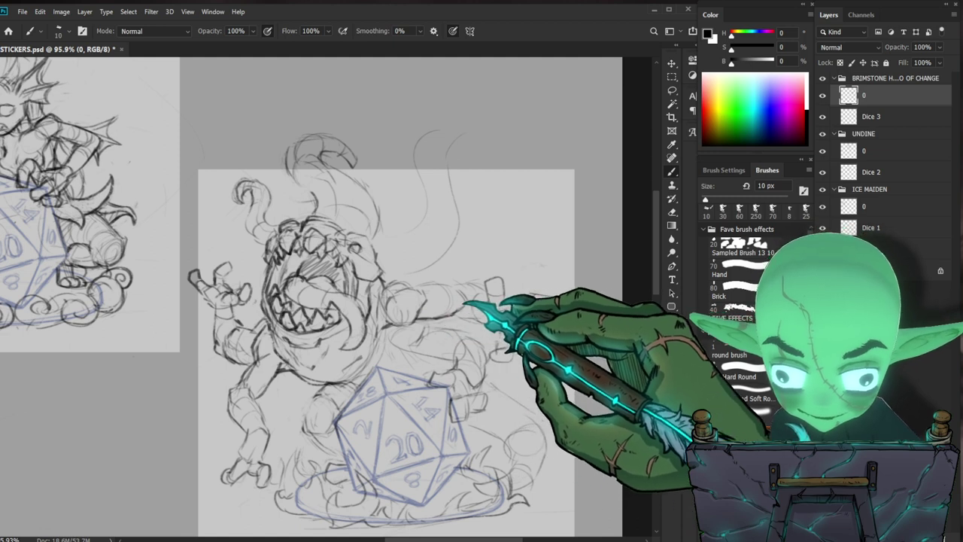
{"action": "mouse_move", "coordinate": [561, 301]}
{"action": "left_mouse_down"}
{"action": "mouse_move", "coordinate": [530, 260]}
{"action": "mouse_move", "coordinate": [509, 261]}
{"action": "left_mouse_up"}
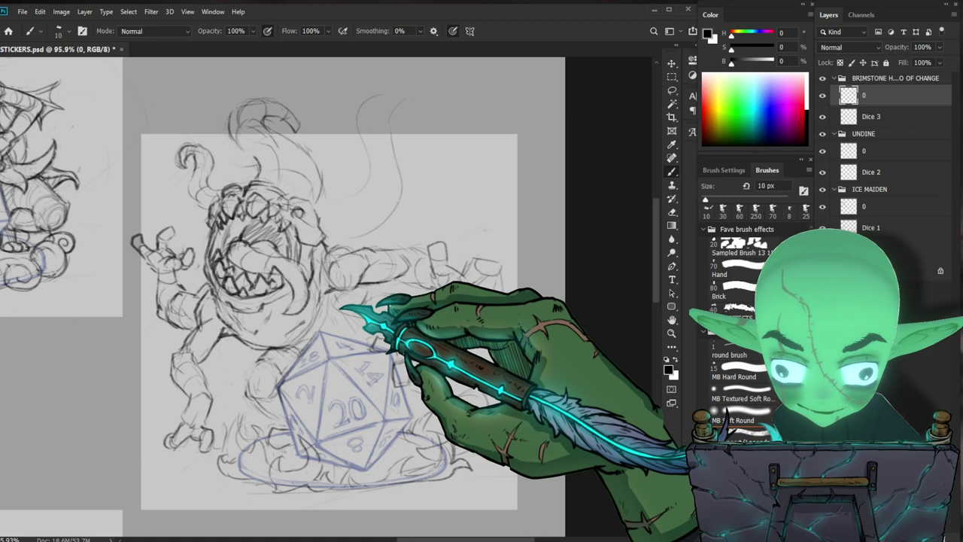
Step: Clean up and redraw the creature's lower arm on the right, reaching from the body above the die
{"action": "key", "text": "e"}
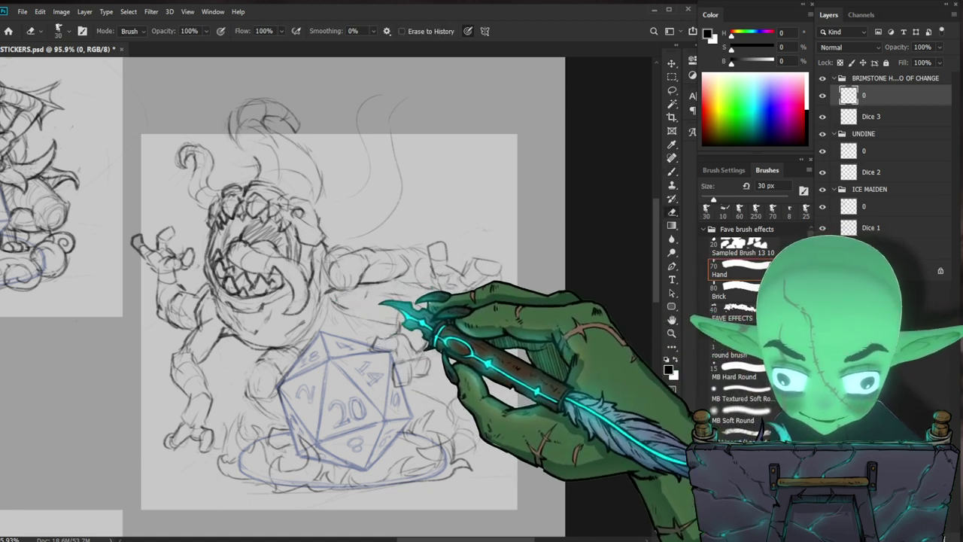
{"action": "key", "text": "b"}
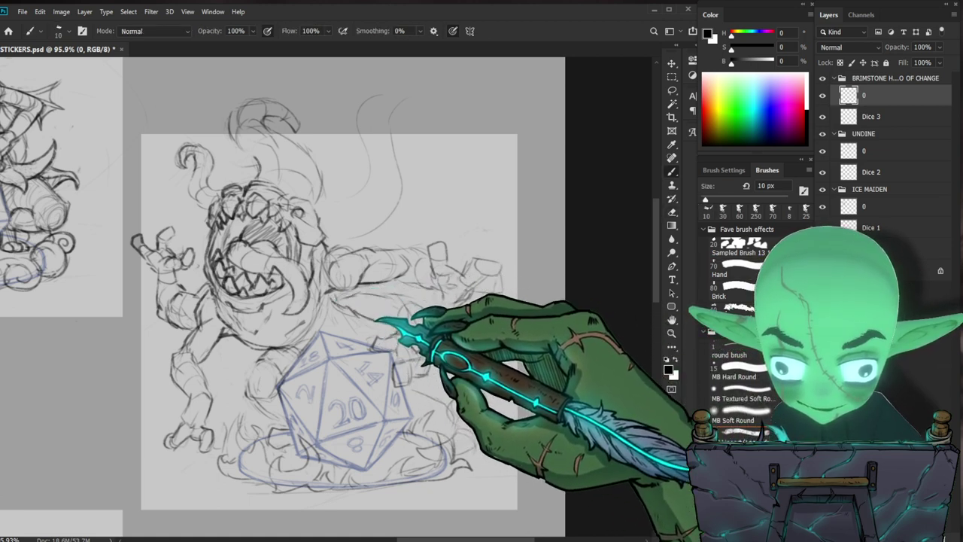
{"action": "key", "text": "e"}
{"action": "key", "text": "b"}
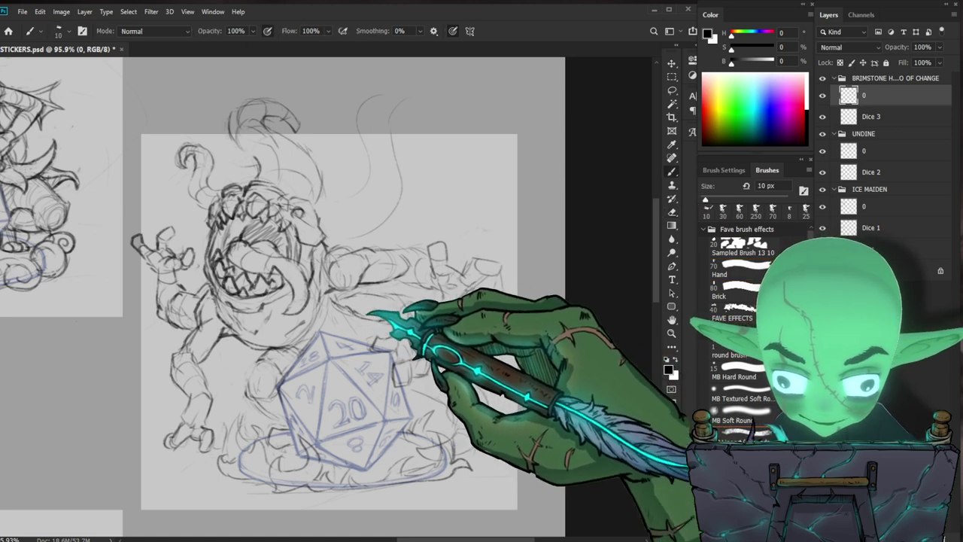
{"action": "mouse_move", "coordinate": [542, 410]}
{"action": "left_mouse_down"}
{"action": "mouse_move", "coordinate": [521, 377]}
{"action": "mouse_move", "coordinate": [525, 385]}
{"action": "left_mouse_up"}
{"action": "key", "text": "e"}
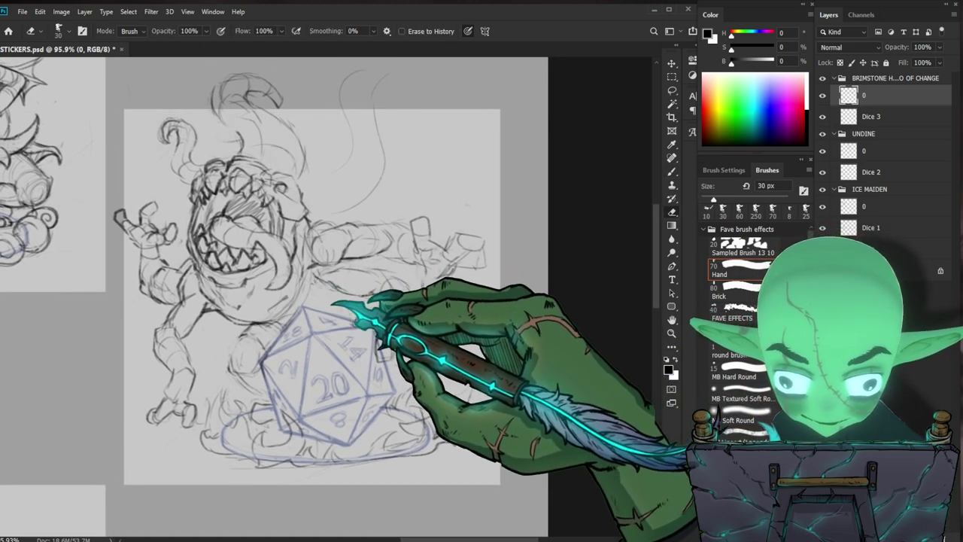
{"action": "key", "text": "b"}
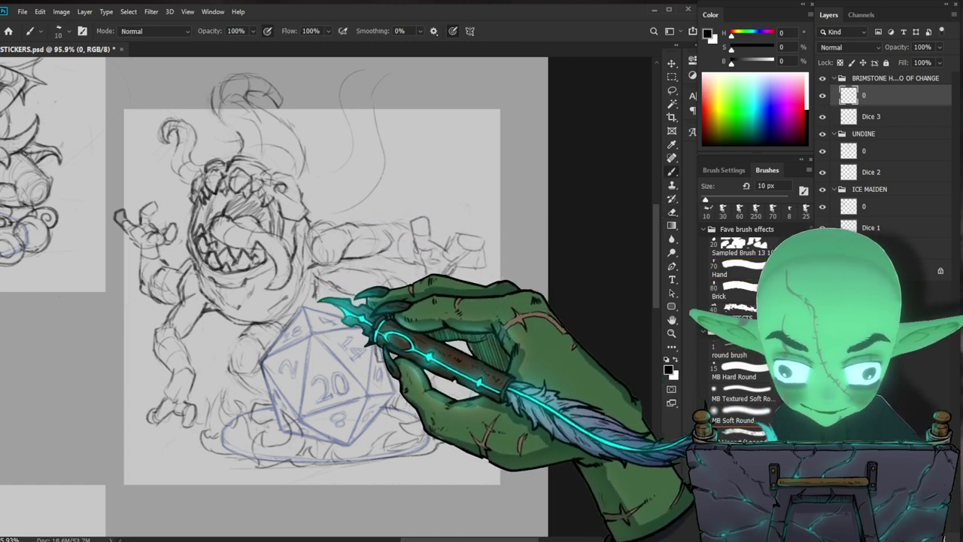
Step: Erase the rough leg beside the die's left edge and redraw it with a cleaner contour
{"action": "key", "text": "e"}
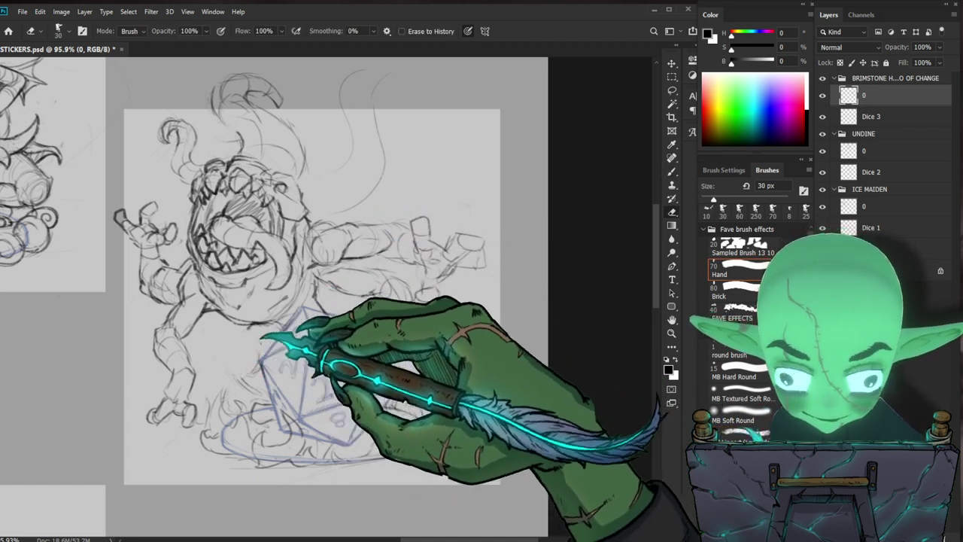
{"action": "key", "text": "b"}
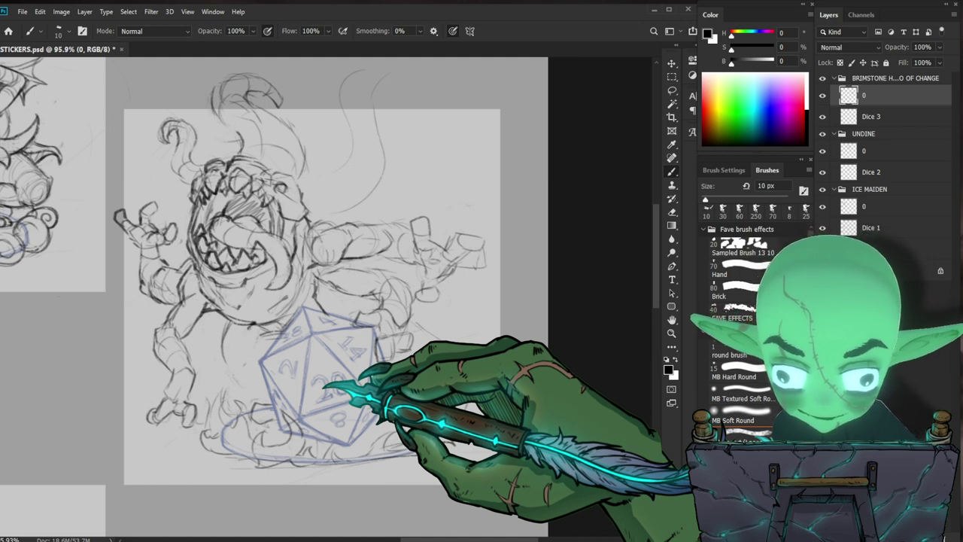
{"action": "left_click_drag", "start_coordinate": [286, 352], "coordinate": [294, 351]}
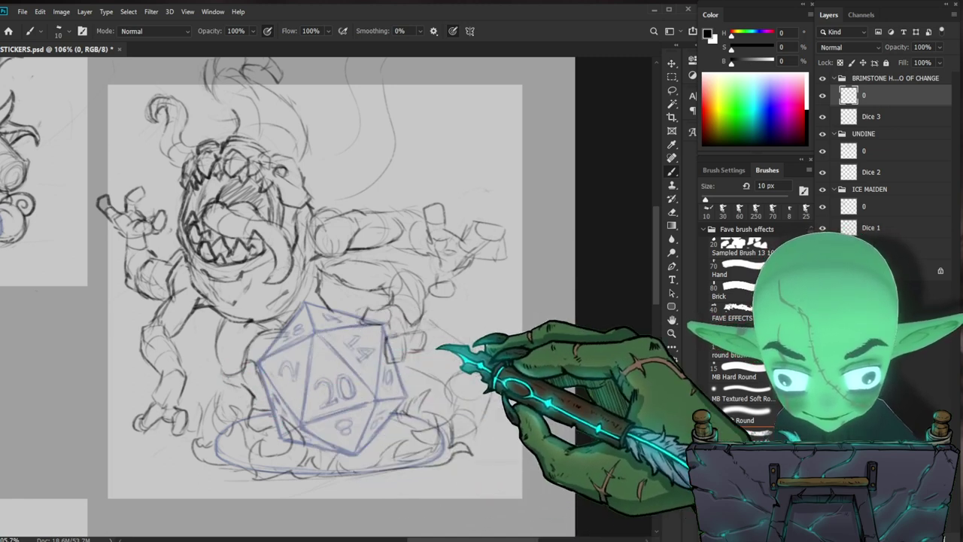
Step: Draw the clawed foot at the end of the leg beside the die's left edge, erasing the rough lines around it
{"action": "left_click_drag", "start_coordinate": [430, 369], "coordinate": [426, 357]}
{"action": "key", "text": "e"}
{"action": "key", "text": "b"}
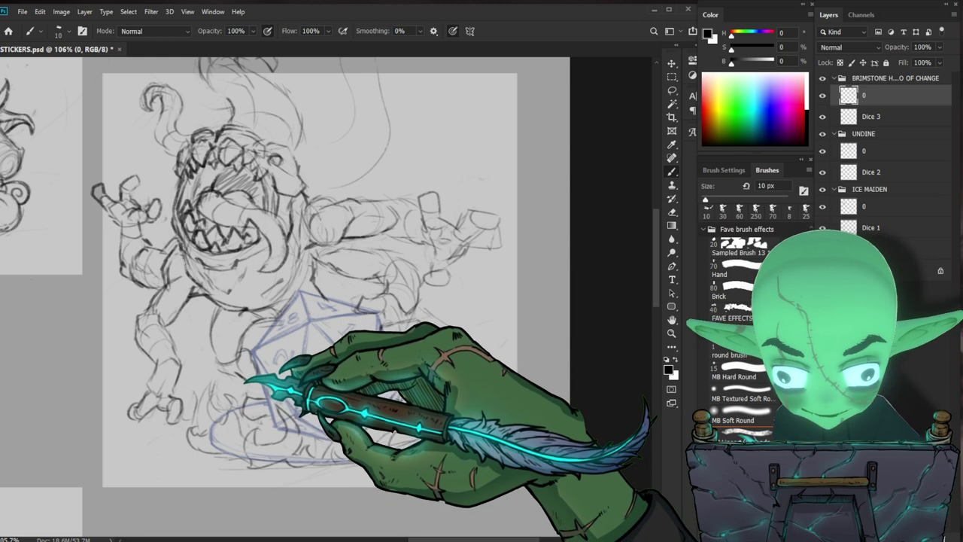
{"action": "key", "text": "e"}
{"action": "key", "text": "b"}
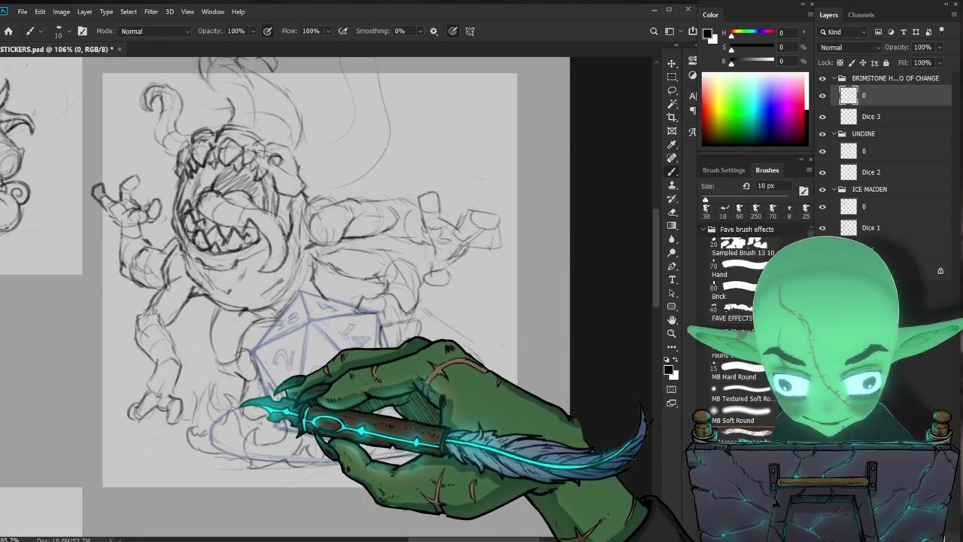
{"action": "left_click_drag", "start_coordinate": [496, 355], "coordinate": [453, 395]}
{"action": "key", "text": "e"}
{"action": "key", "text": "b"}
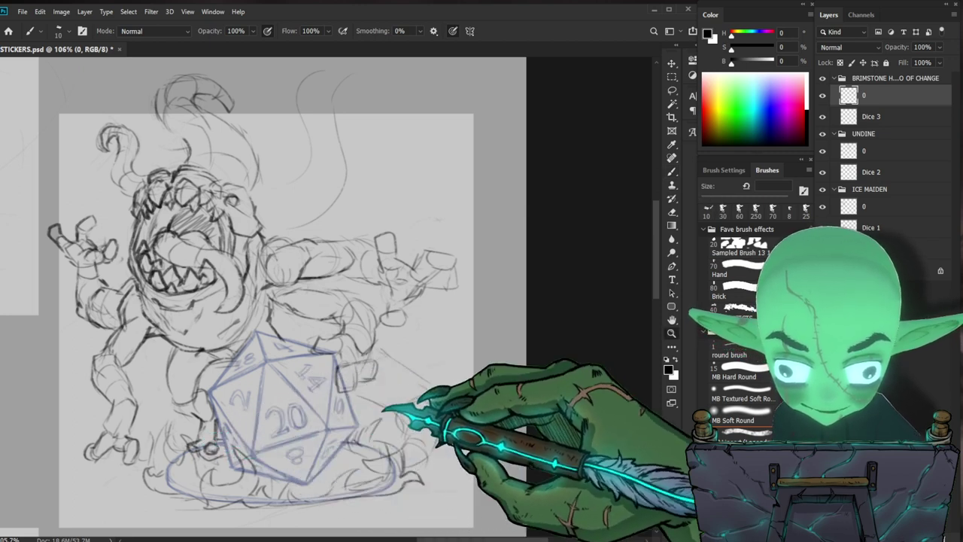
Step: Sketch a thick, curling tentacle rising from the right side of the creature's head and erase the old guide lines
{"action": "key", "text": "z"}
{"action": "left_click_drag", "start_coordinate": [443, 398], "coordinate": [384, 398]}
{"action": "left_click_drag", "start_coordinate": [460, 399], "coordinate": [482, 399]}
{"action": "key", "text": "b"}
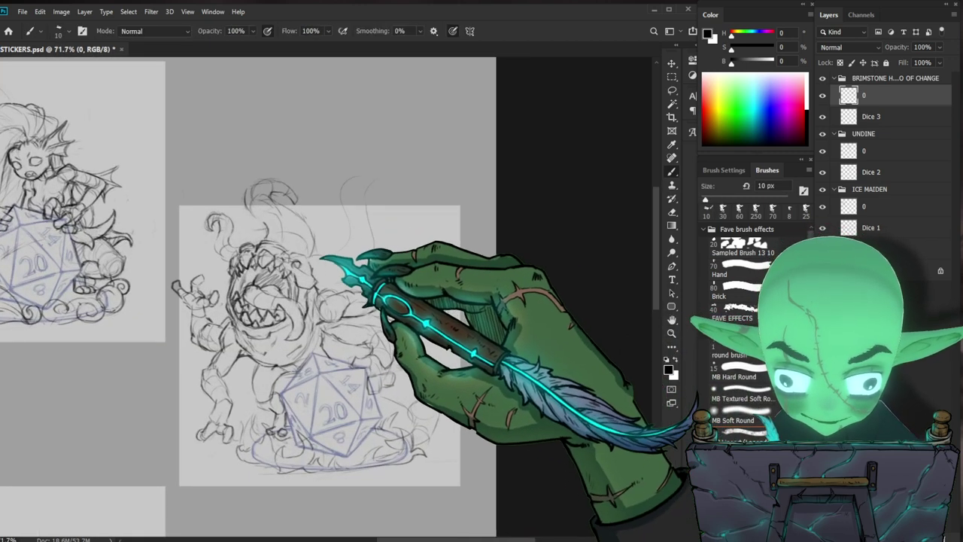
{"action": "left_click_drag", "start_coordinate": [447, 236], "coordinate": [447, 258]}
{"action": "key", "text": "e"}
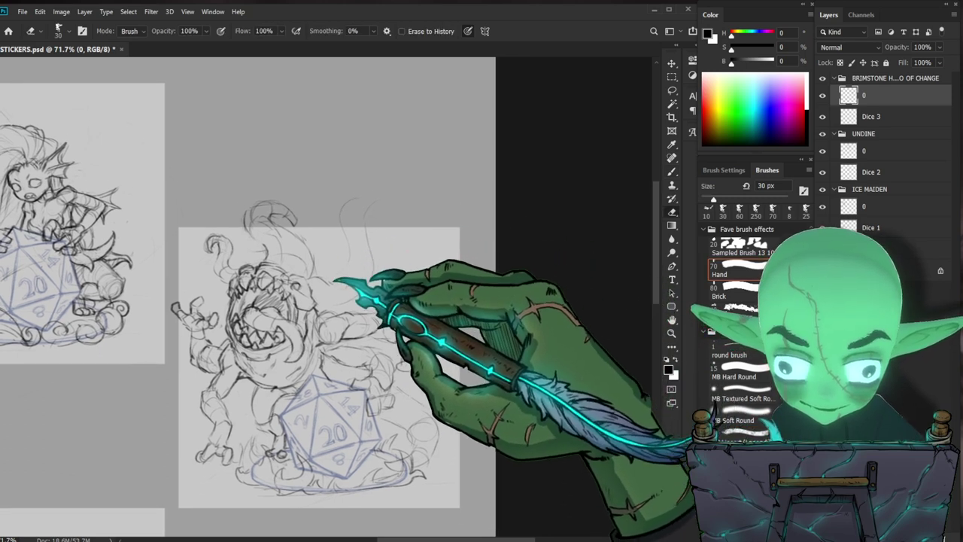
{"action": "key", "text": "b"}
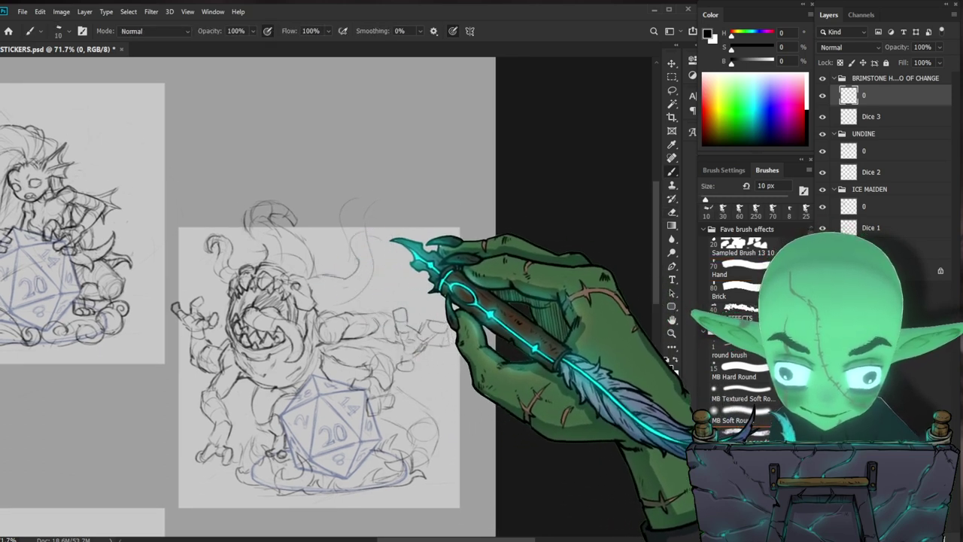
{"action": "key", "text": "e"}
{"action": "key", "text": "b"}
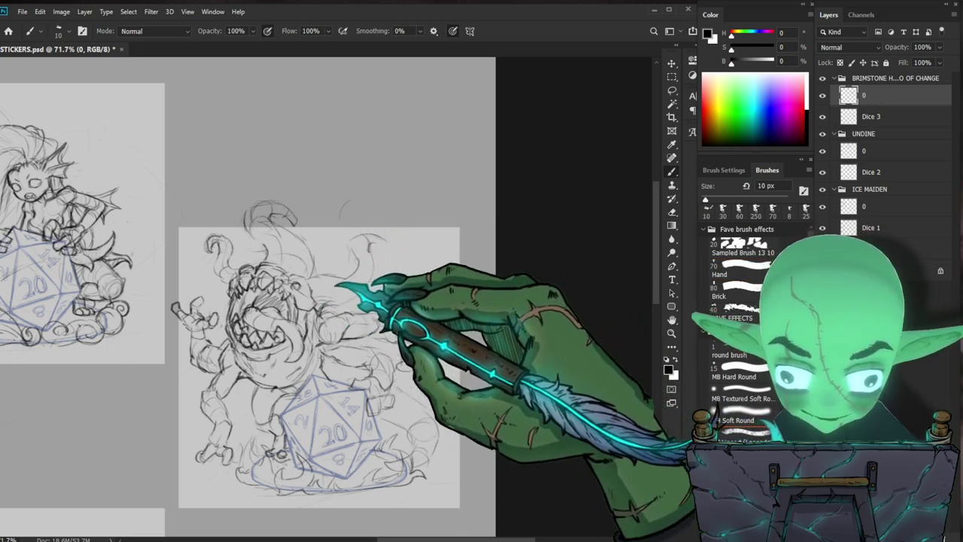
{"action": "key", "text": "e"}
{"action": "key", "text": "b"}
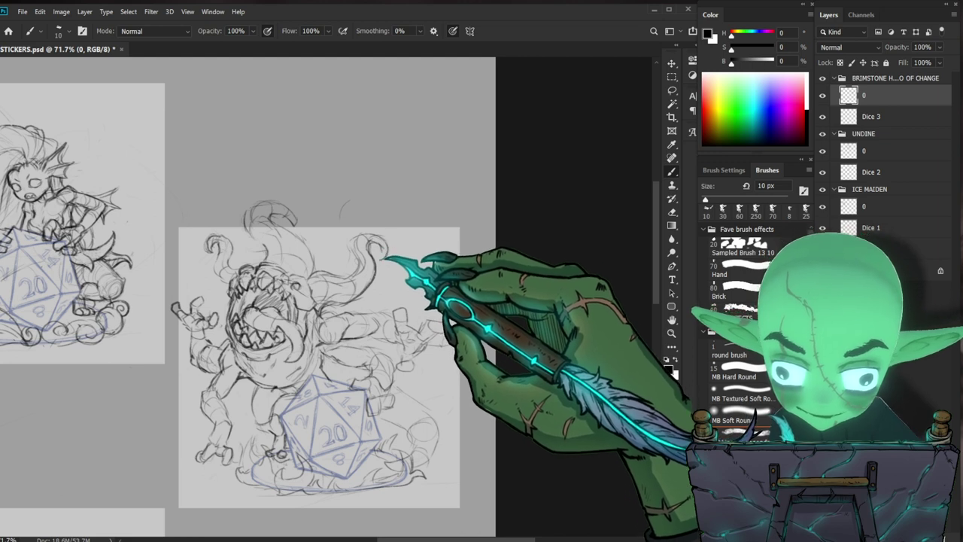
Step: Redraw the end of the top tentacle above the creature's head as an upward-curling hook
{"action": "key", "text": "e"}
{"action": "key", "text": "b"}
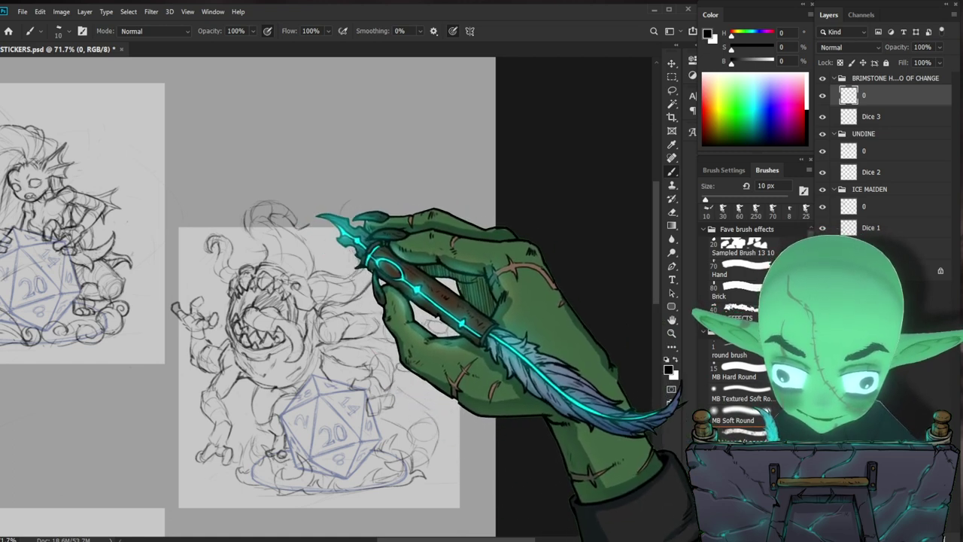
{"action": "mouse_move", "coordinate": [396, 249]}
{"action": "left_mouse_down"}
{"action": "mouse_move", "coordinate": [324, 249]}
{"action": "mouse_move", "coordinate": [408, 203]}
{"action": "left_mouse_up"}
{"action": "key", "text": "e"}
{"action": "key", "text": "b"}
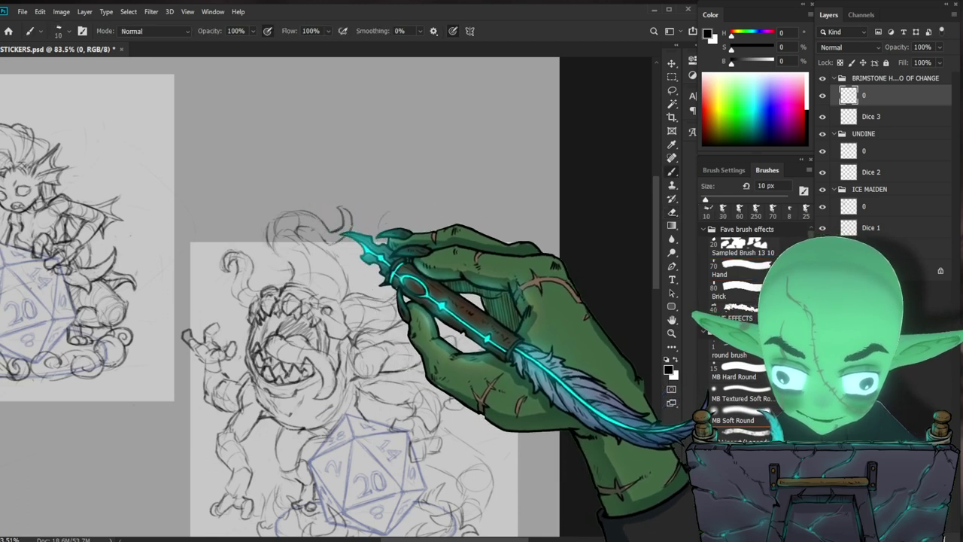
Step: Finish the head's right tentacle with a hooked tip and hatch shading onto the leg beside the die
{"action": "scroll", "coordinate": [431, 265], "scroll_direction": "up", "scroll_amount": 1}
{"action": "key", "text": "e"}
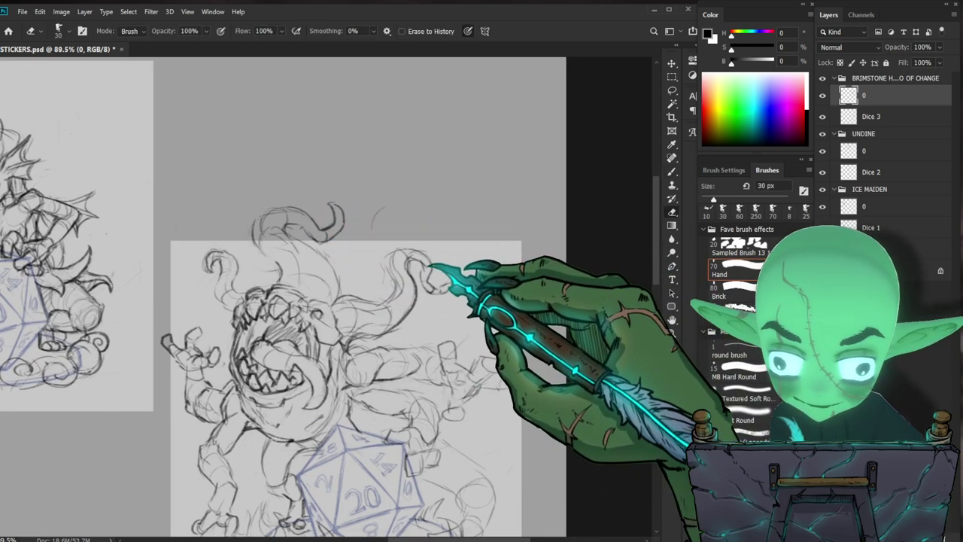
{"action": "key", "text": "b"}
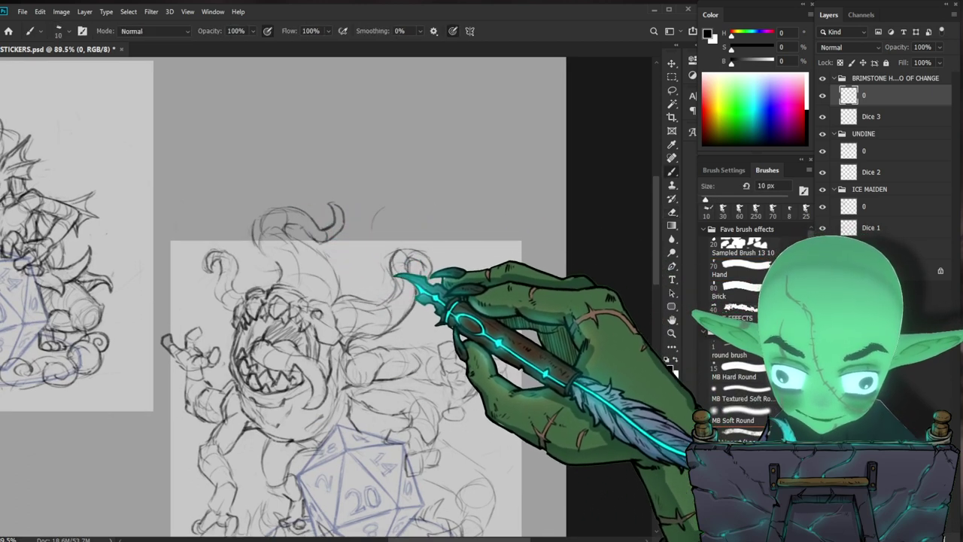
{"action": "key", "text": "e"}
{"action": "left_click_drag", "start_coordinate": [253, 283], "coordinate": [243, 276]}
{"action": "key", "text": "b"}
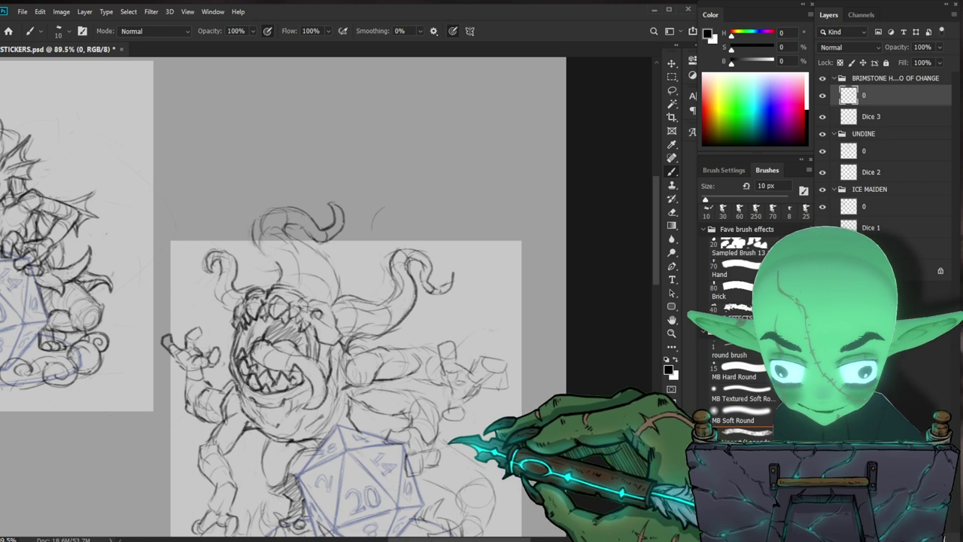
Step: Replace the rough circle to the right of the die with a tentacle curling out from behind it
{"action": "key", "text": "e"}
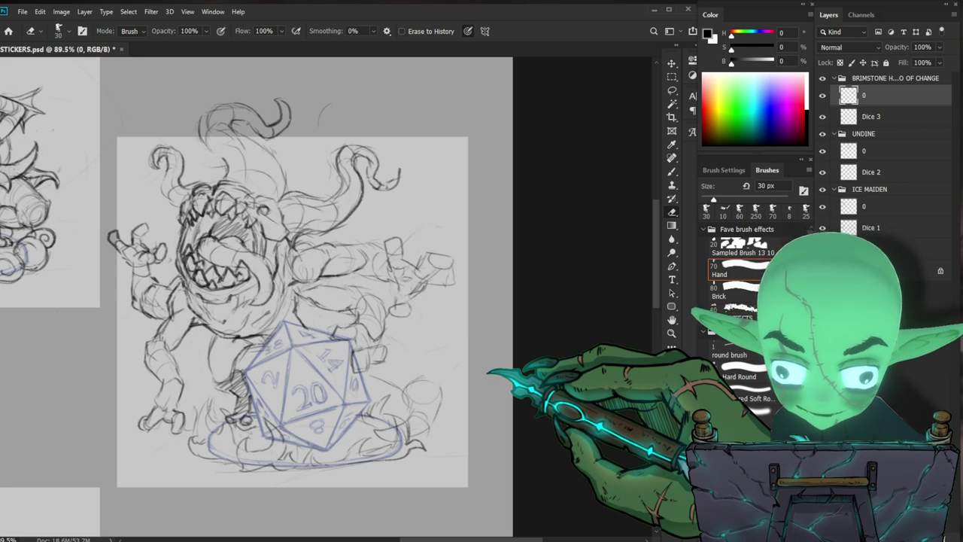
{"action": "key", "text": "b"}
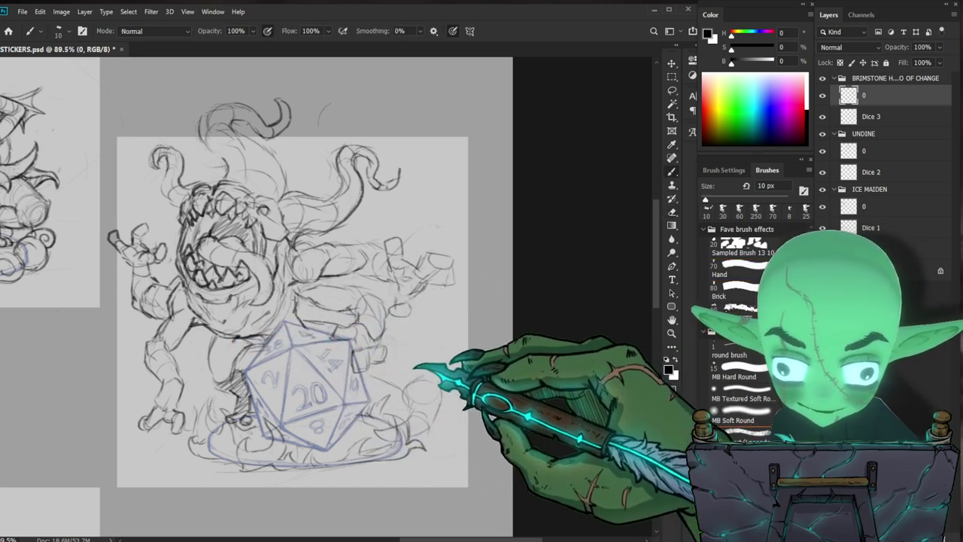
{"action": "key", "text": "e"}
{"action": "key", "text": "b"}
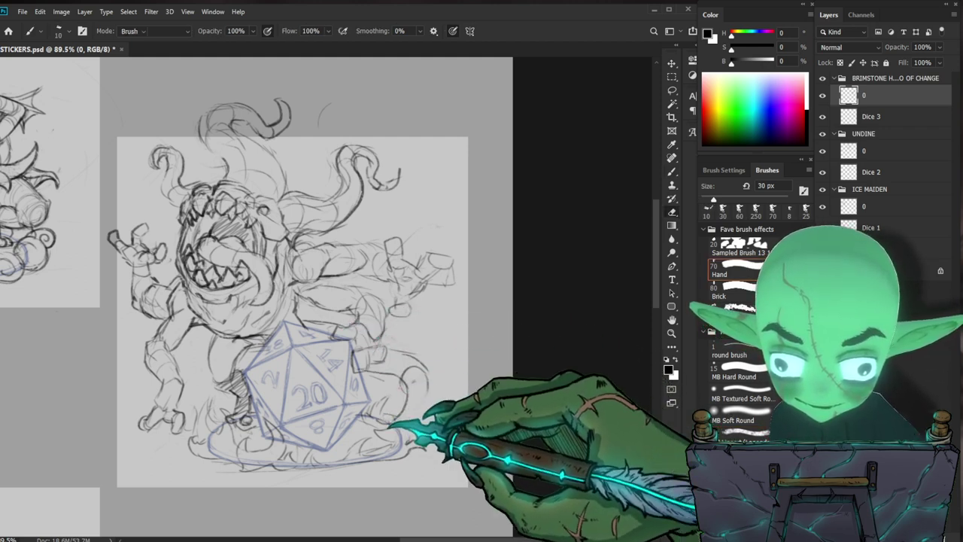
{"action": "key", "text": "e"}
{"action": "key", "text": "b"}
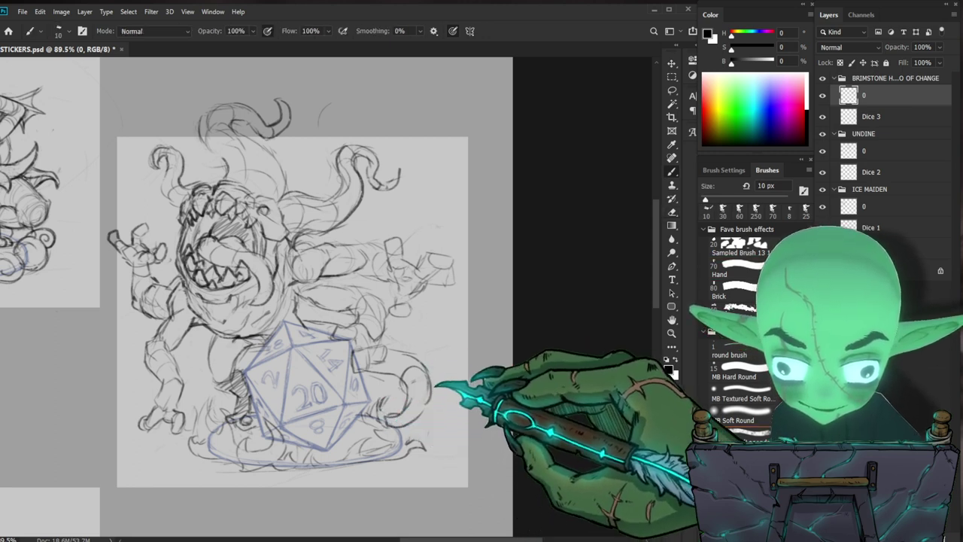
Step: Clean up and darken the forearm of the creature's upper outstretched arm on the right
{"action": "left_click_drag", "start_coordinate": [472, 241], "coordinate": [489, 292]}
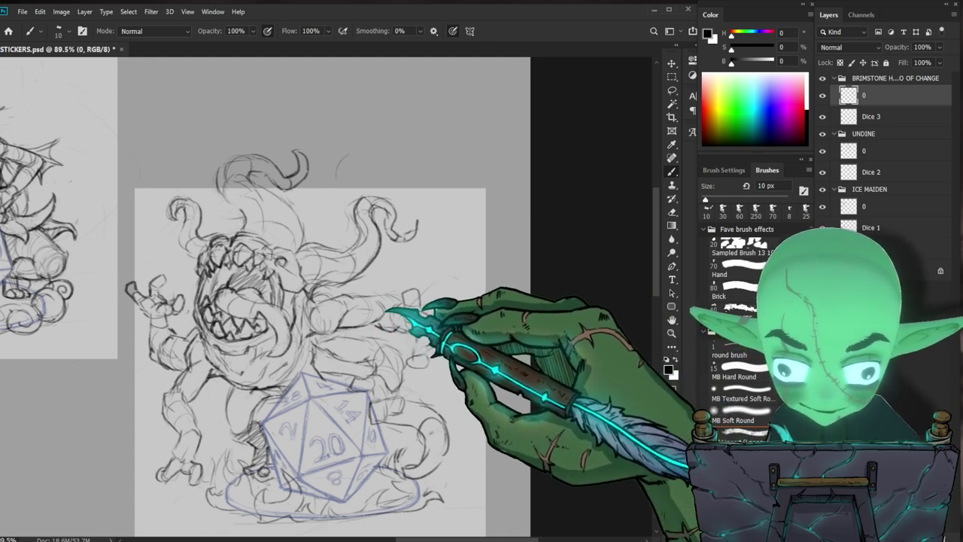
{"action": "key", "text": "e"}
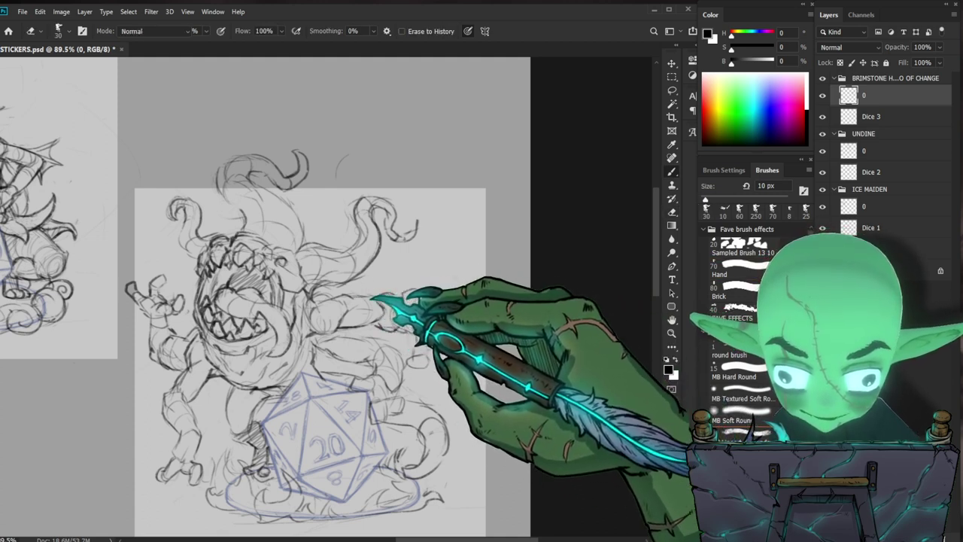
{"action": "key", "text": "b"}
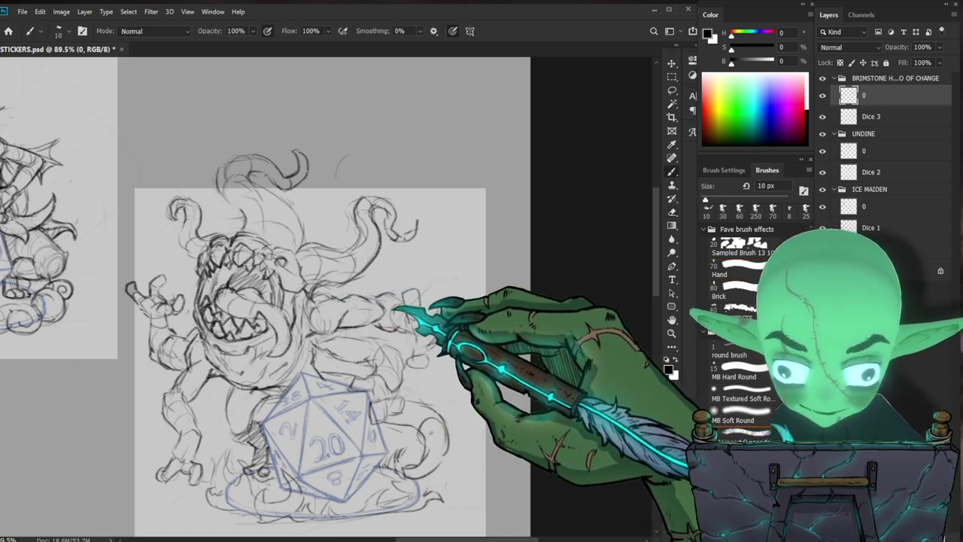
{"action": "key", "text": "ctrl+space"}
{"action": "mouse_move", "coordinate": [446, 311]}
{"action": "left_mouse_down"}
{"action": "mouse_move", "coordinate": [406, 323]}
{"action": "mouse_move", "coordinate": [444, 323]}
{"action": "left_mouse_up"}
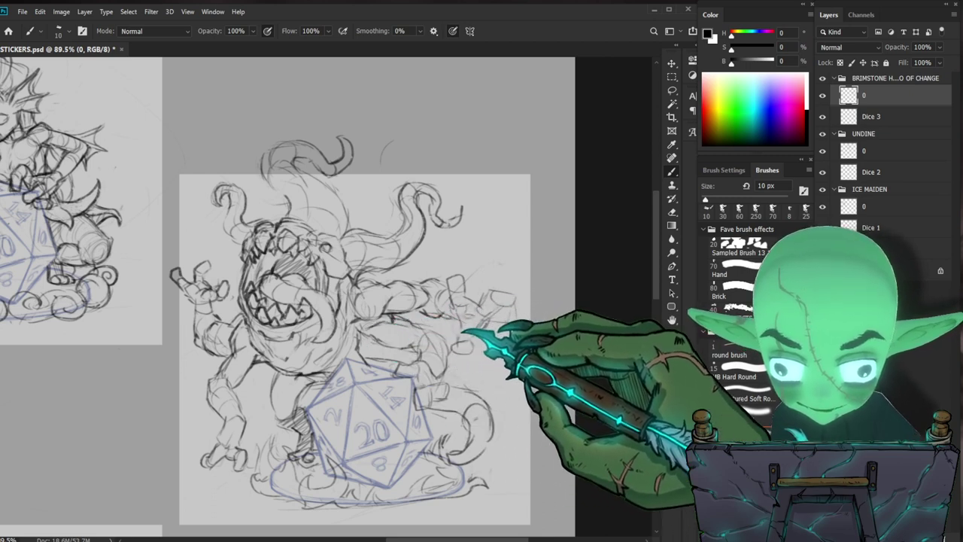
Step: Define the forearm and elbow of the creature's lower right arm with darker contour lines
{"action": "left_click_drag", "start_coordinate": [413, 347], "coordinate": [419, 355]}
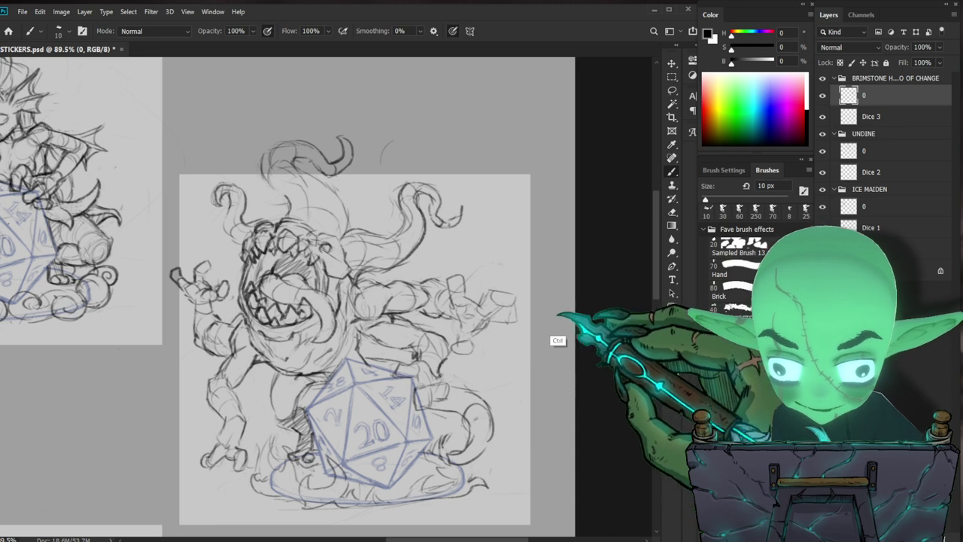
{"action": "key", "text": "e"}
{"action": "key", "text": "b"}
{"action": "left_click_drag", "start_coordinate": [419, 350], "coordinate": [422, 337]}
Step: Erase the rough hand at the die's upper right edge and redraw it with dark fingers gripping the die
{"action": "left_click_drag", "start_coordinate": [538, 396], "coordinate": [483, 388]}
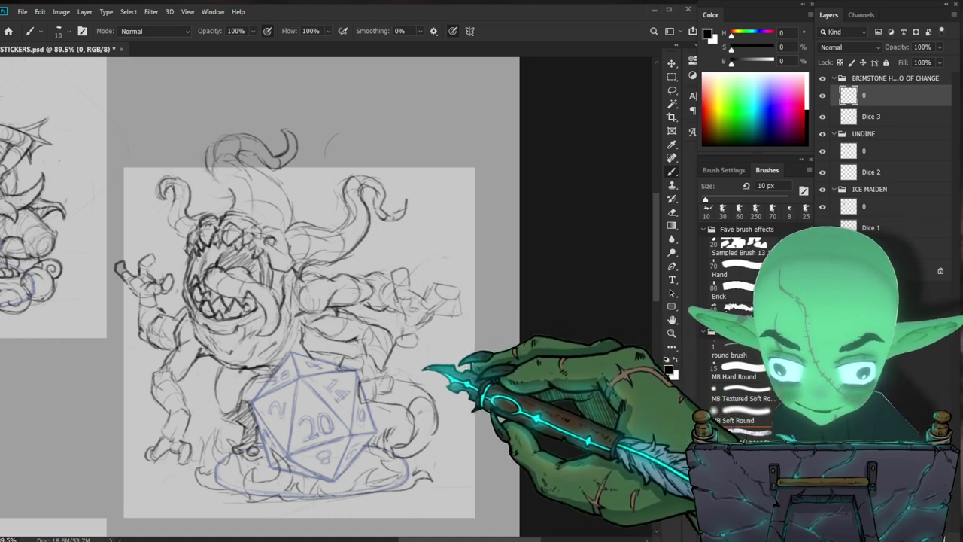
{"action": "key", "text": "e"}
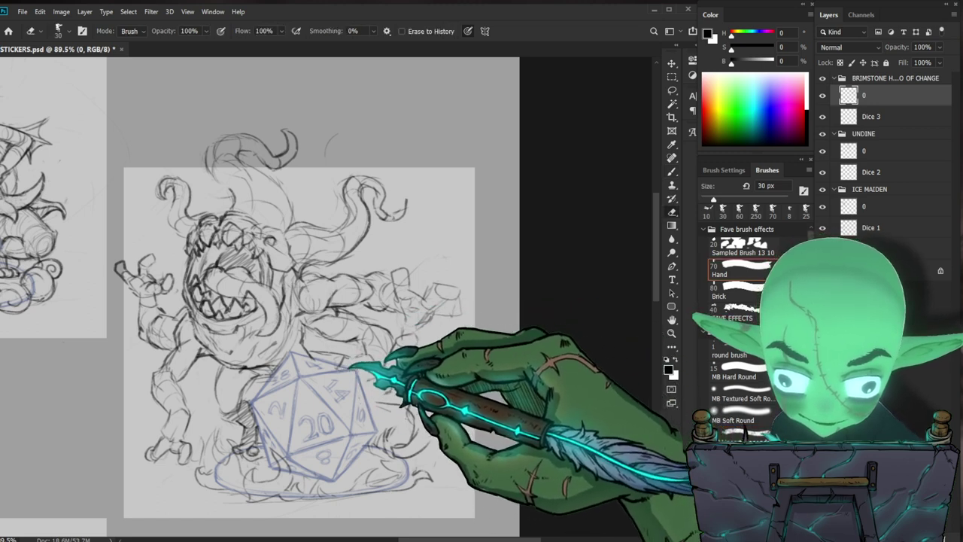
{"action": "key", "text": "b"}
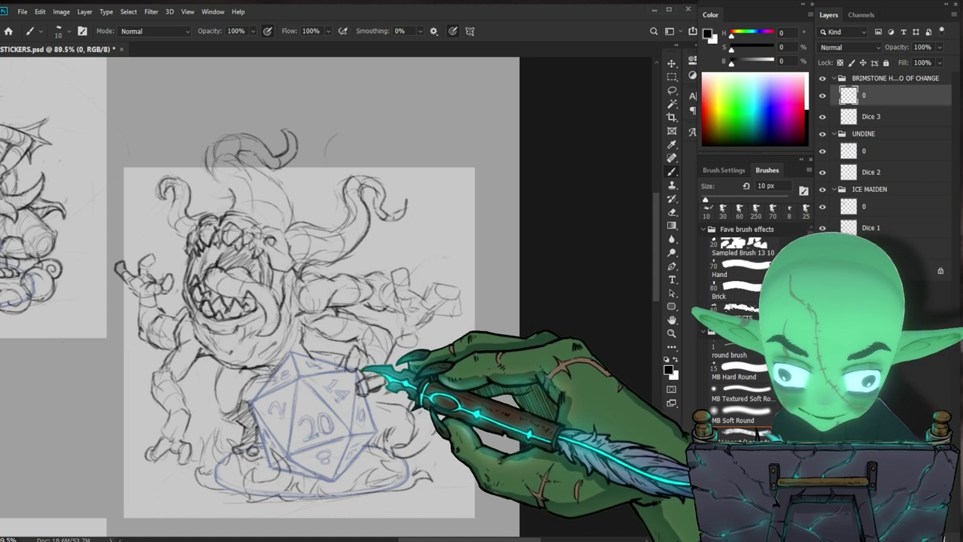
{"action": "key", "text": "e"}
{"action": "key", "text": "b"}
{"action": "key", "text": "e"}
{"action": "key", "text": "b"}
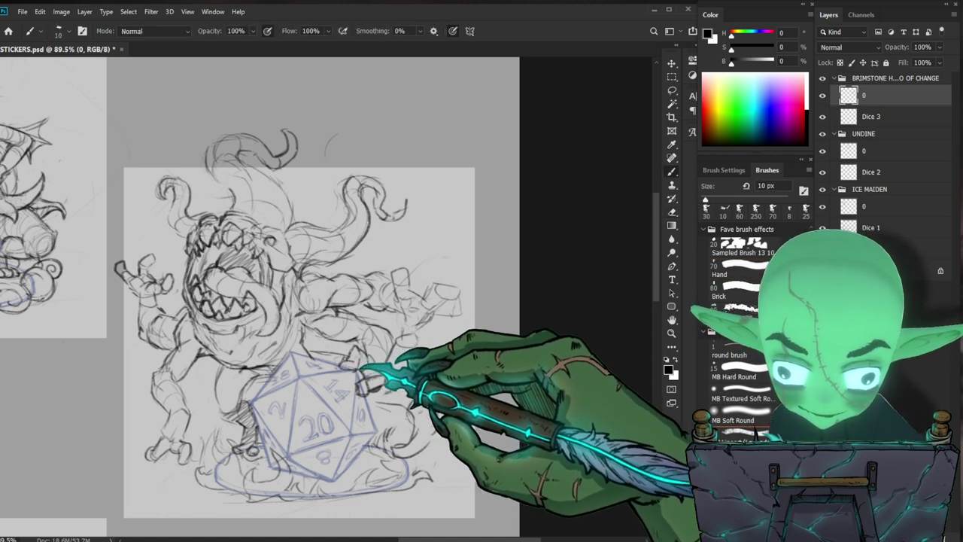
{"action": "key", "text": "e"}
{"action": "key", "text": "b"}
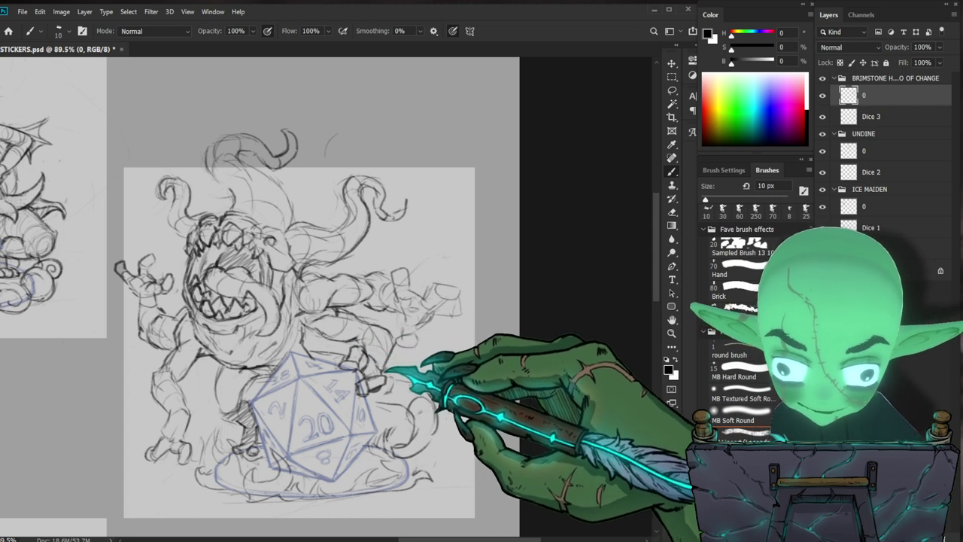
Step: Clean up the base of the central tentacle where it rises from the top of the creature's head
{"action": "scroll", "coordinate": [386, 352], "scroll_direction": "down", "scroll_amount": 7}
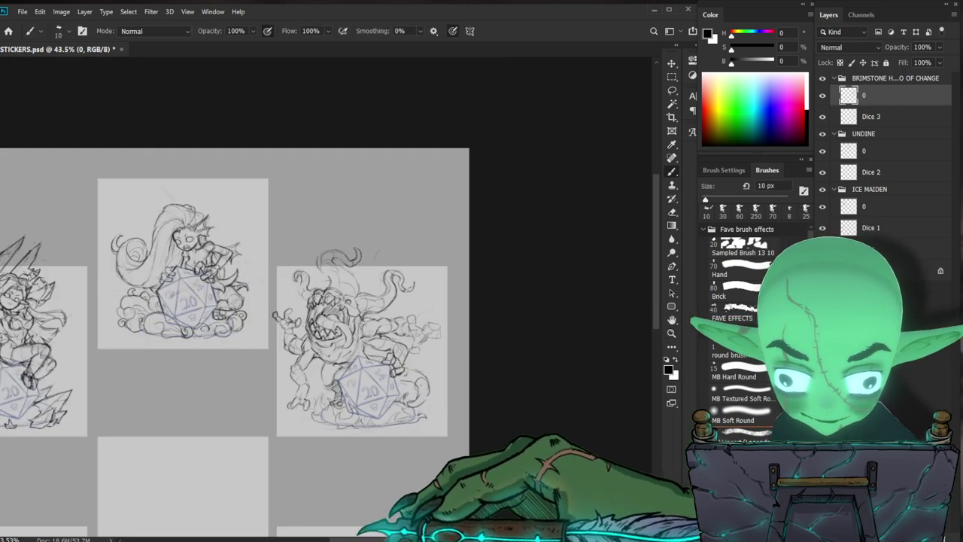
{"action": "scroll", "coordinate": [316, 353], "scroll_direction": "up", "scroll_amount": 7}
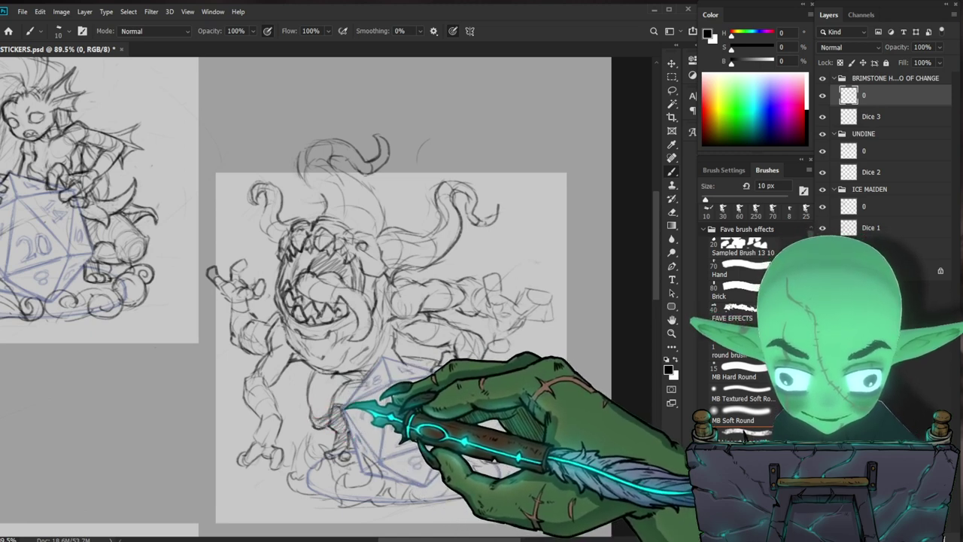
{"action": "mouse_move", "coordinate": [488, 451]}
{"action": "left_mouse_down"}
{"action": "mouse_move", "coordinate": [421, 451]}
{"action": "mouse_move", "coordinate": [474, 421]}
{"action": "left_mouse_up"}
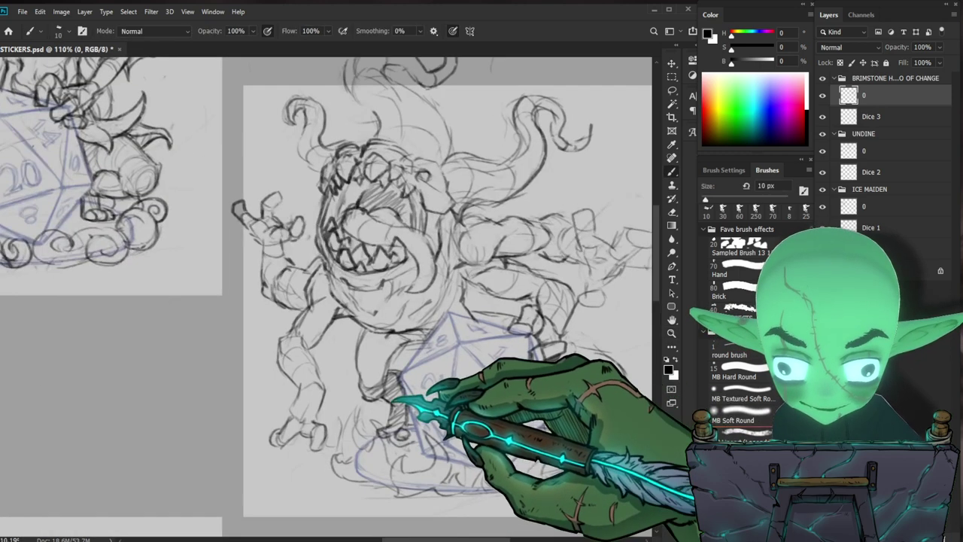
{"action": "left_click_drag", "start_coordinate": [615, 412], "coordinate": [490, 408]}
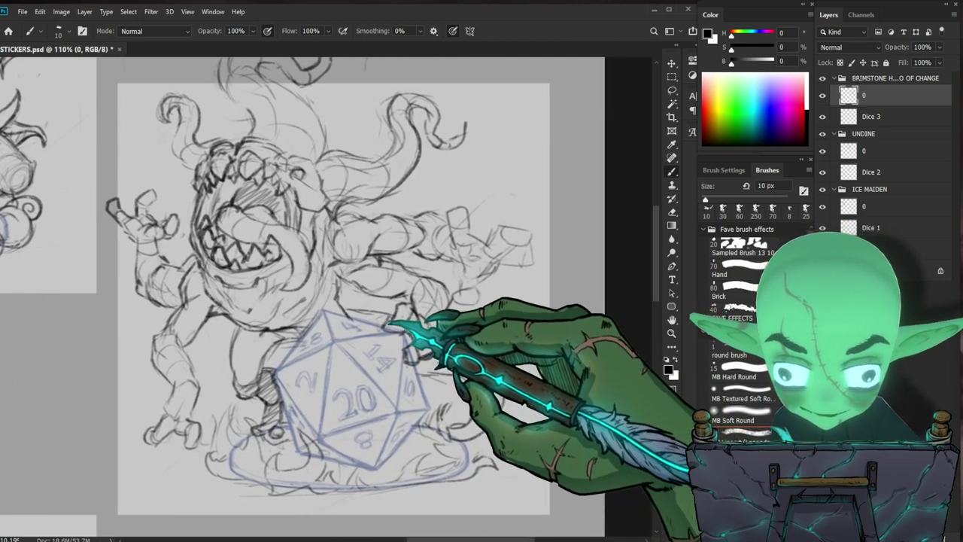
{"action": "left_click_drag", "start_coordinate": [421, 249], "coordinate": [421, 365]}
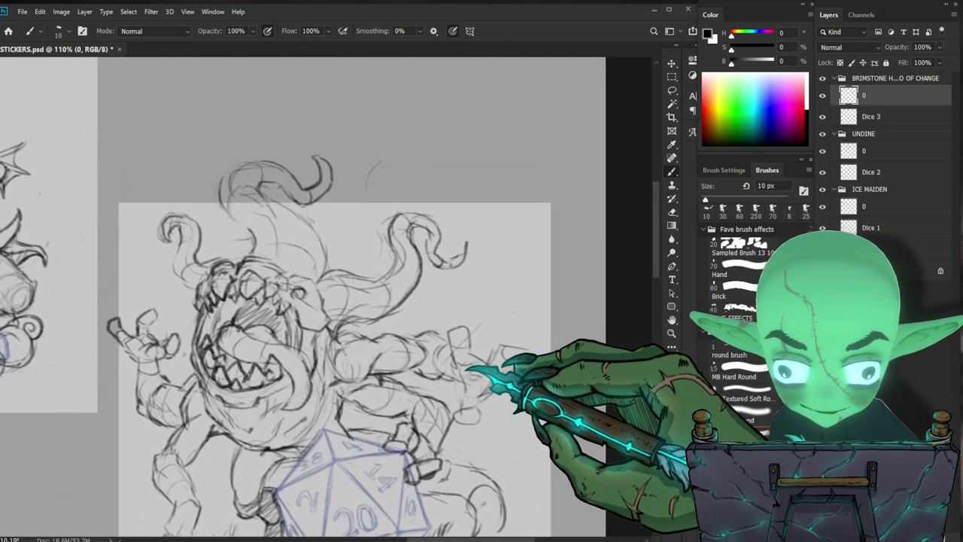
{"action": "key", "text": "e"}
{"action": "key", "text": "b"}
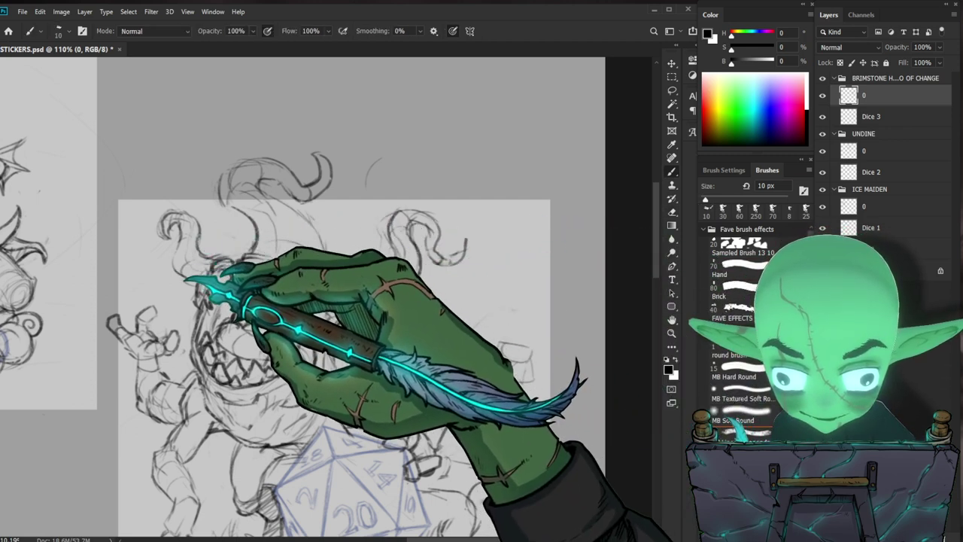
{"action": "key", "text": "e"}
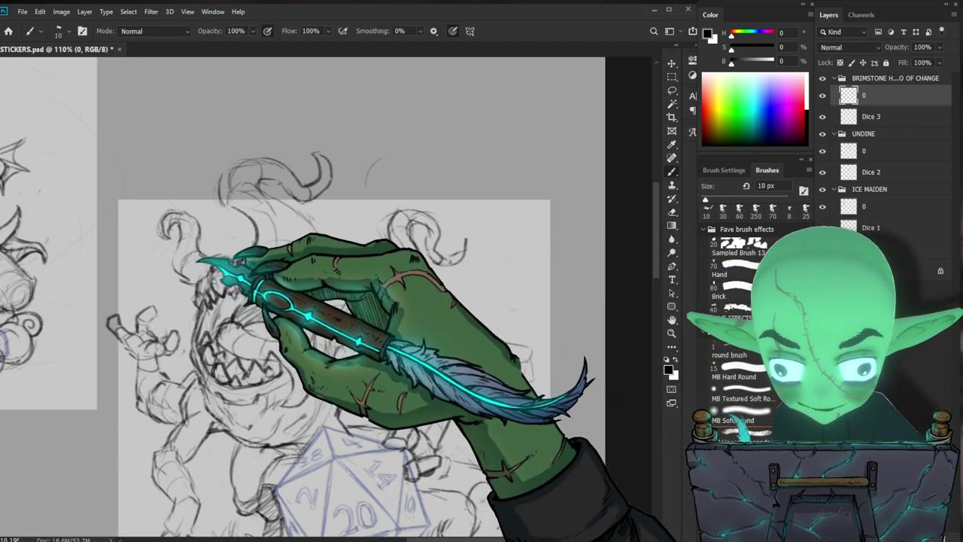
{"action": "key", "text": "z"}
{"action": "left_click_drag", "start_coordinate": [283, 221], "coordinate": [256, 249]}
{"action": "key", "text": "b"}
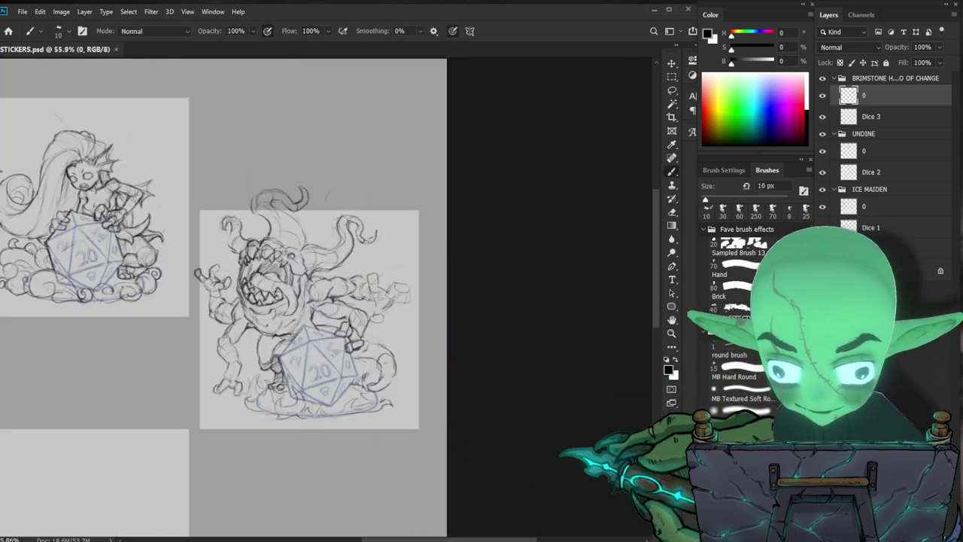
Step: Clean up the shoulder and underside of the creature's lower right arm with darker contour lines above the die
{"action": "key", "text": "z"}
{"action": "mouse_move", "coordinate": [228, 307]}
{"action": "left_mouse_down"}
{"action": "mouse_move", "coordinate": [268, 283]}
{"action": "mouse_move", "coordinate": [233, 302]}
{"action": "mouse_move", "coordinate": [239, 309]}
{"action": "left_mouse_up"}
{"action": "key", "text": "b"}
{"action": "left_click_drag", "start_coordinate": [507, 344], "coordinate": [455, 366]}
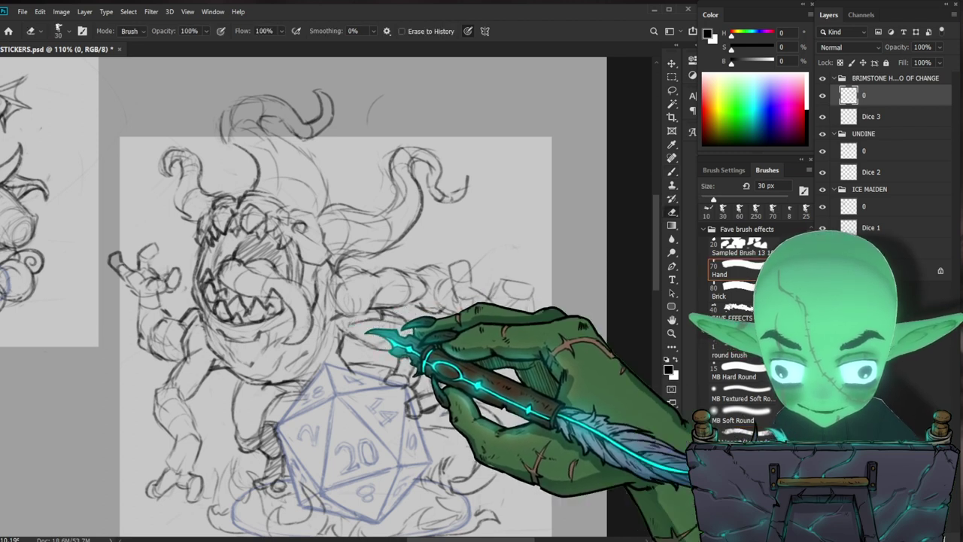
{"action": "key", "text": "e"}
{"action": "key", "text": "b"}
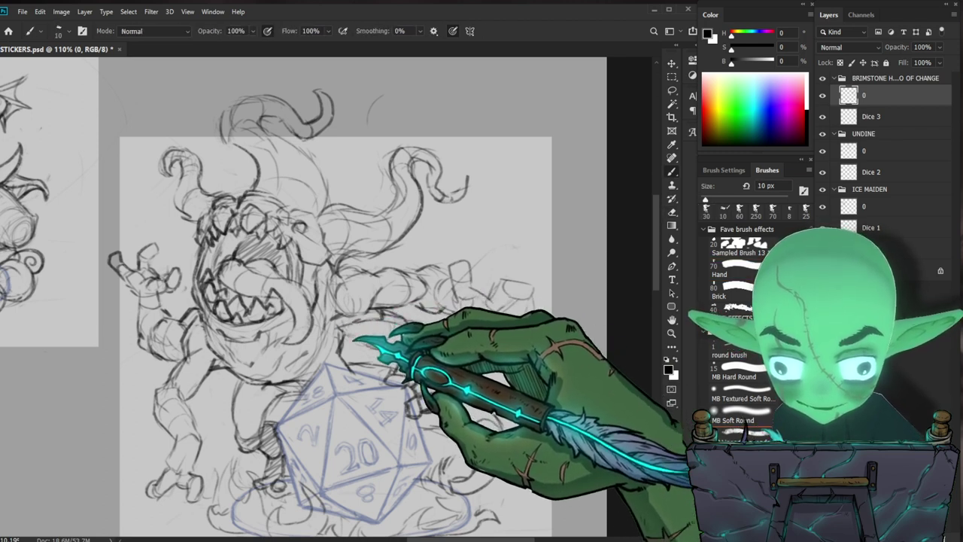
{"action": "key", "text": "e"}
{"action": "mouse_move", "coordinate": [360, 337]}
{"action": "left_mouse_down"}
{"action": "mouse_move", "coordinate": [346, 344]}
{"action": "mouse_move", "coordinate": [360, 336]}
{"action": "left_mouse_up"}
{"action": "key", "text": "b"}
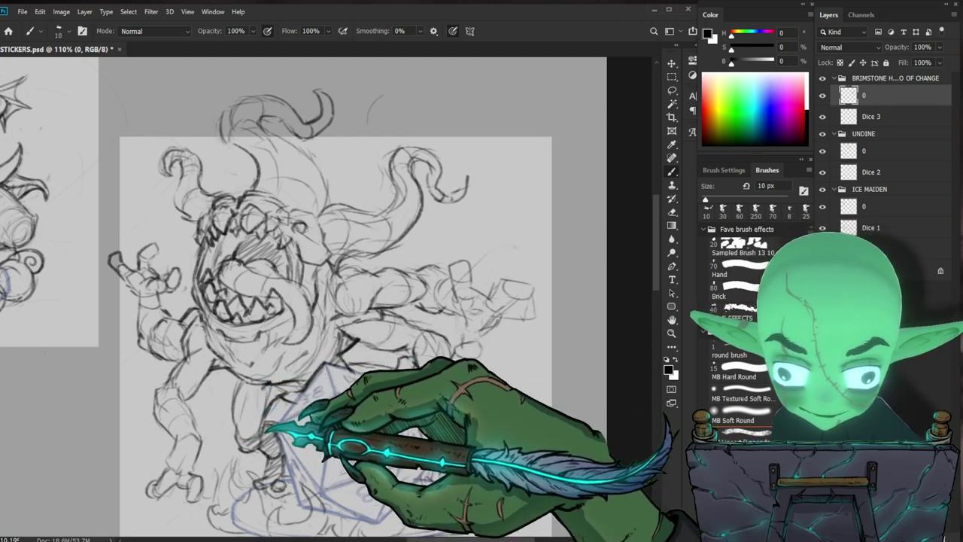
Step: Refine the contour of the creature's leg and lower belly just left of the die
{"action": "key", "text": "e"}
{"action": "key", "text": "b"}
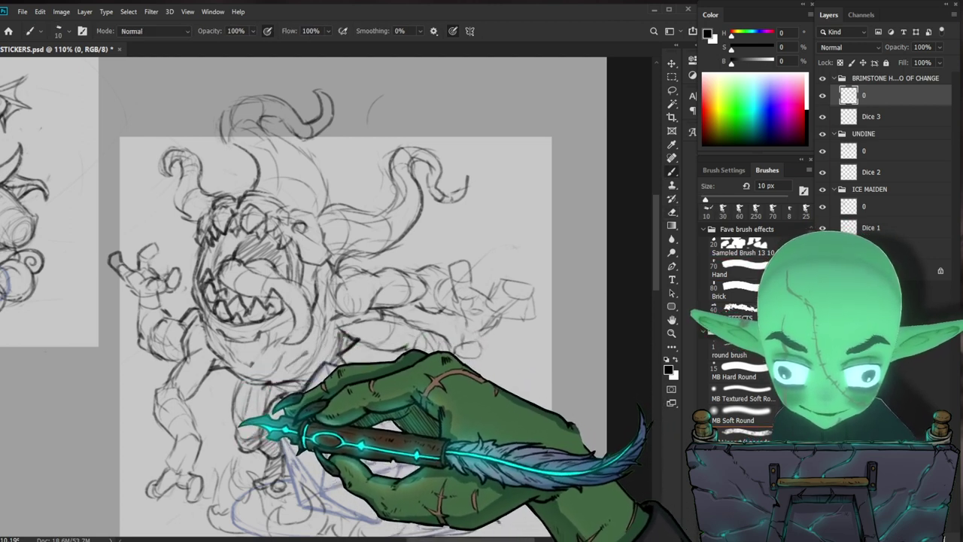
{"action": "key", "text": "e"}
{"action": "key", "text": "b"}
{"action": "key", "text": "e"}
{"action": "key", "text": "b"}
{"action": "left_click_drag", "start_coordinate": [490, 408], "coordinate": [503, 324]}
{"action": "scroll", "coordinate": [503, 331], "scroll_direction": "down", "scroll_amount": 8}
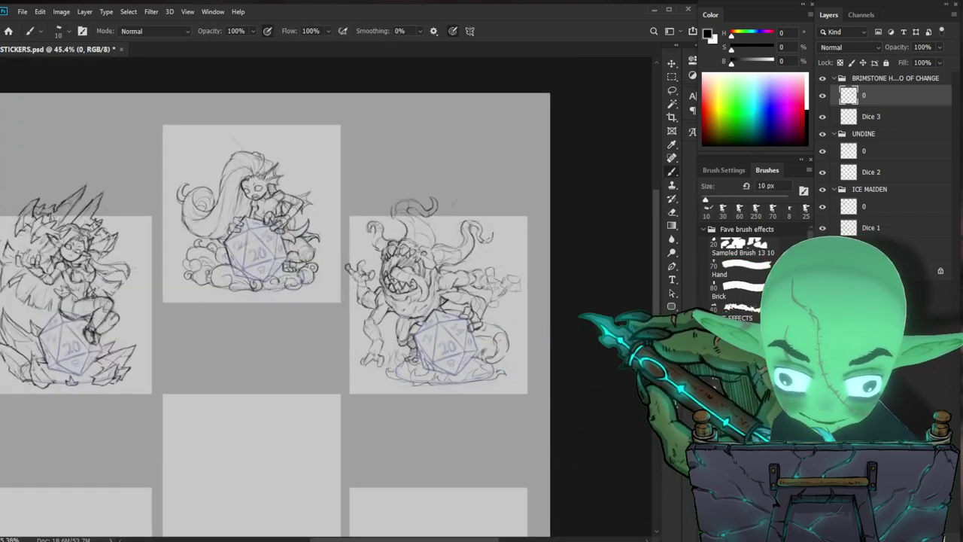
Step: Erase the rough tail beside the die and redraw its outer edge as one broad sweeping curve
{"action": "left_click_drag", "start_coordinate": [545, 367], "coordinate": [512, 386]}
{"action": "scroll", "coordinate": [488, 296], "scroll_direction": "up", "scroll_amount": 3}
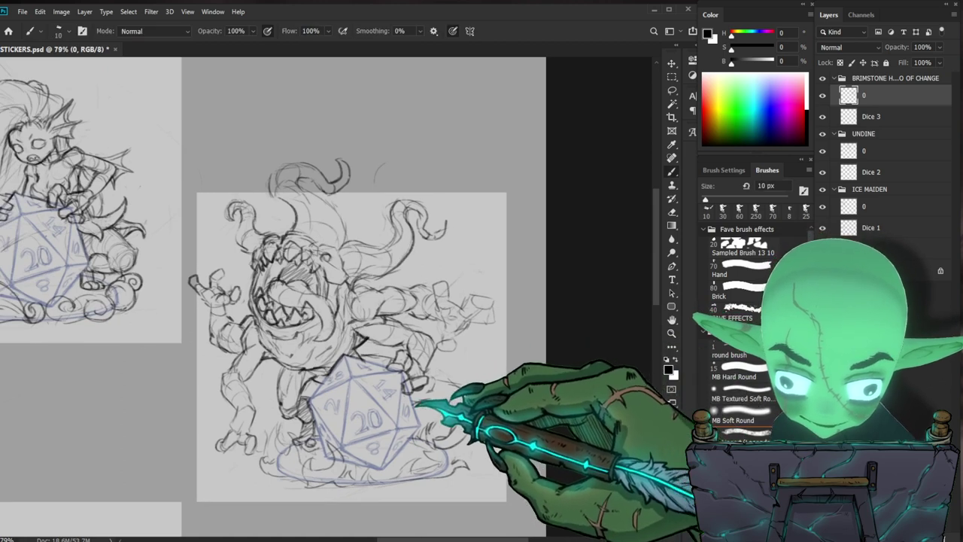
{"action": "key", "text": "e"}
{"action": "key", "text": "b"}
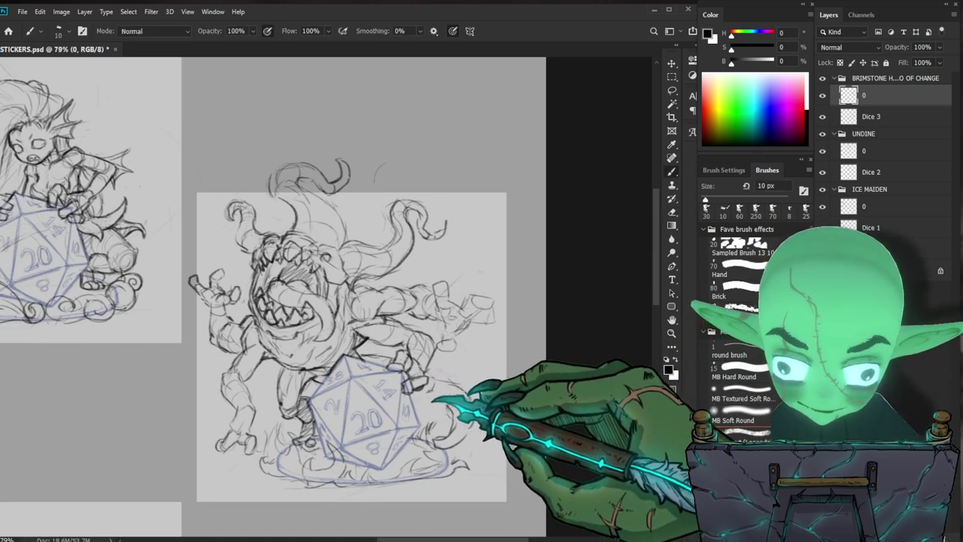
{"action": "left_click_drag", "start_coordinate": [422, 385], "coordinate": [434, 390]}
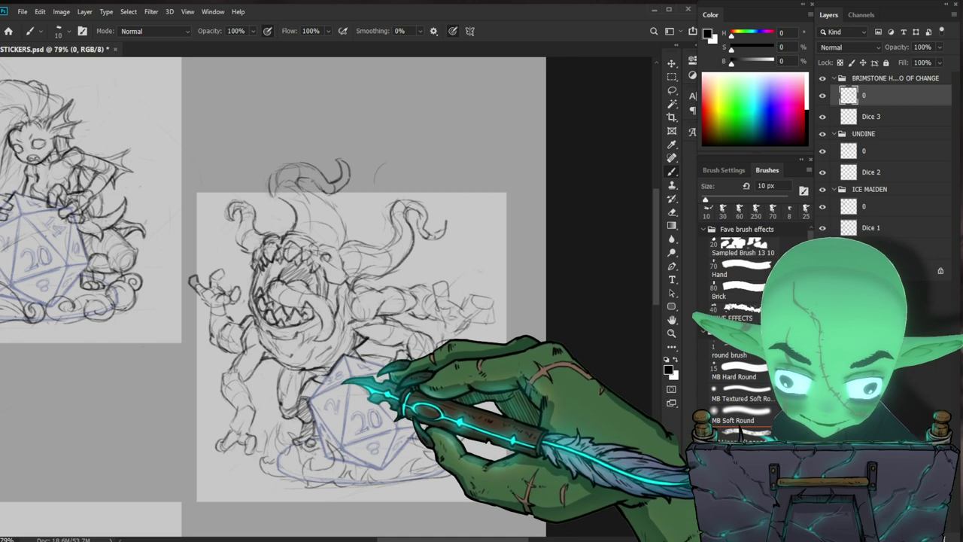
{"action": "key", "text": "e"}
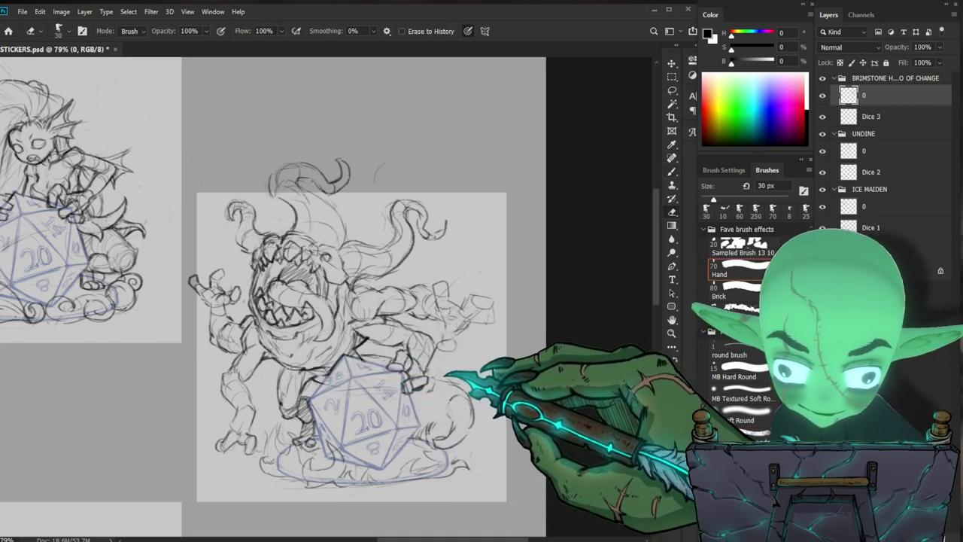
{"action": "key", "text": "b"}
{"action": "key", "text": "e"}
{"action": "key", "text": "b"}
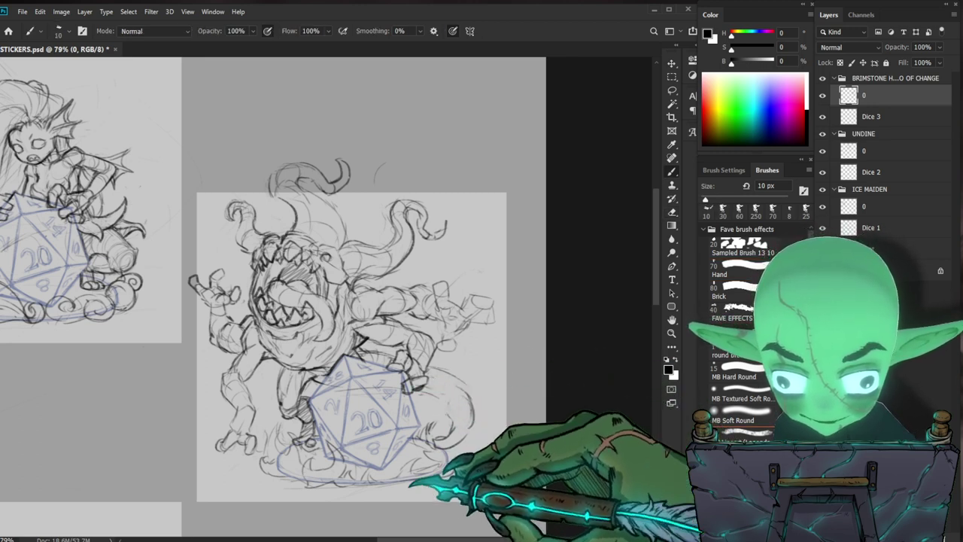
{"action": "key", "text": "e"}
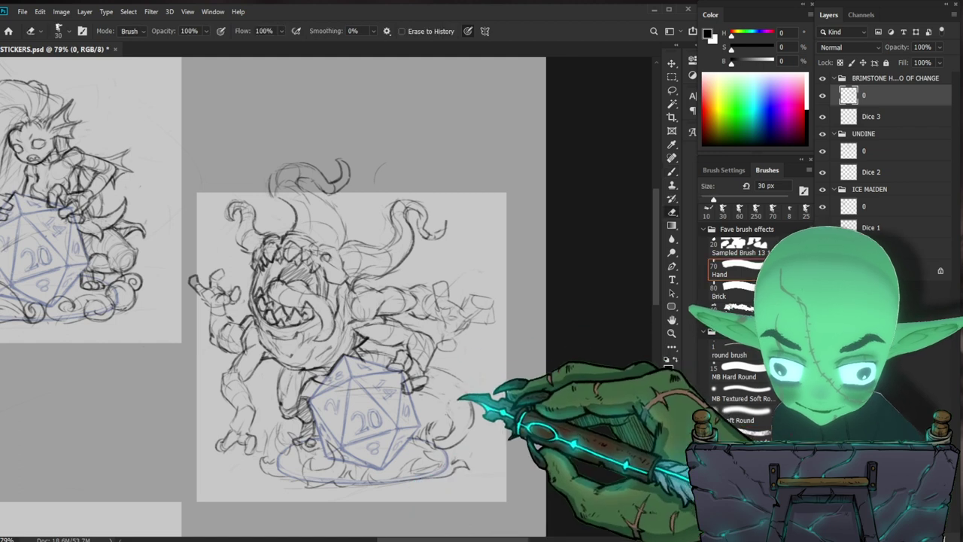
{"action": "key", "text": "b"}
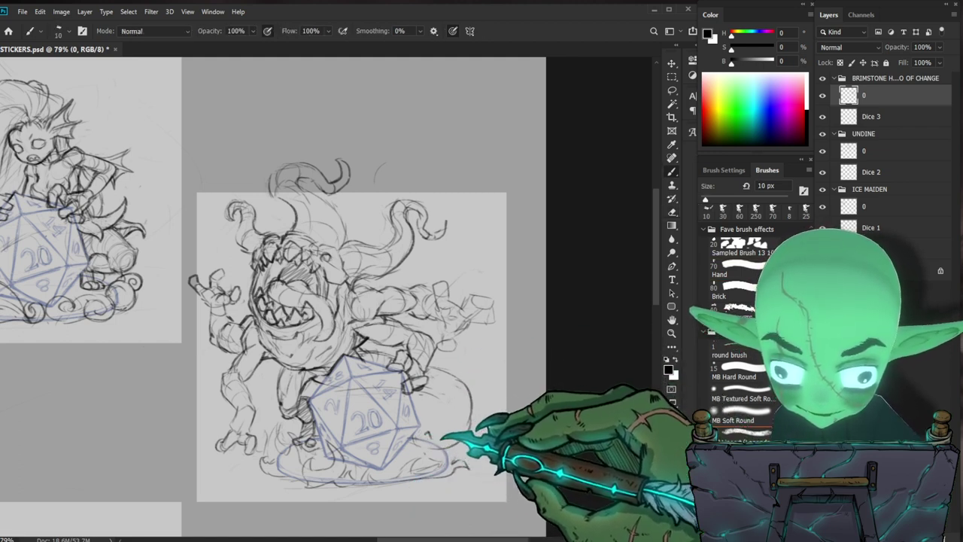
Step: Draw the tail's inner edge so that it follows the outer curve down to the base
{"action": "key", "text": "e"}
{"action": "left_click_drag", "start_coordinate": [428, 393], "coordinate": [448, 398]}
{"action": "key", "text": "b"}
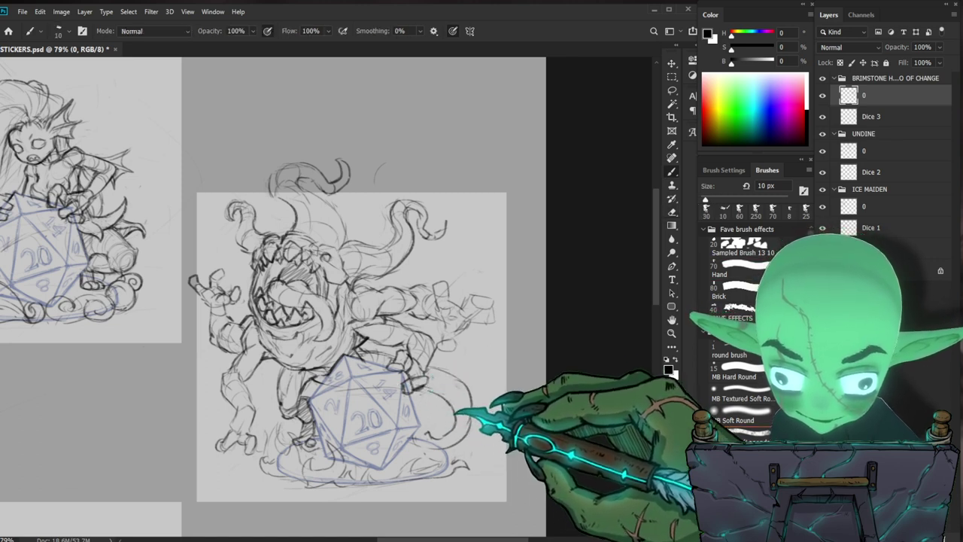
{"action": "key", "text": "e"}
{"action": "key", "text": "b"}
{"action": "key", "text": "e"}
{"action": "key", "text": "b"}
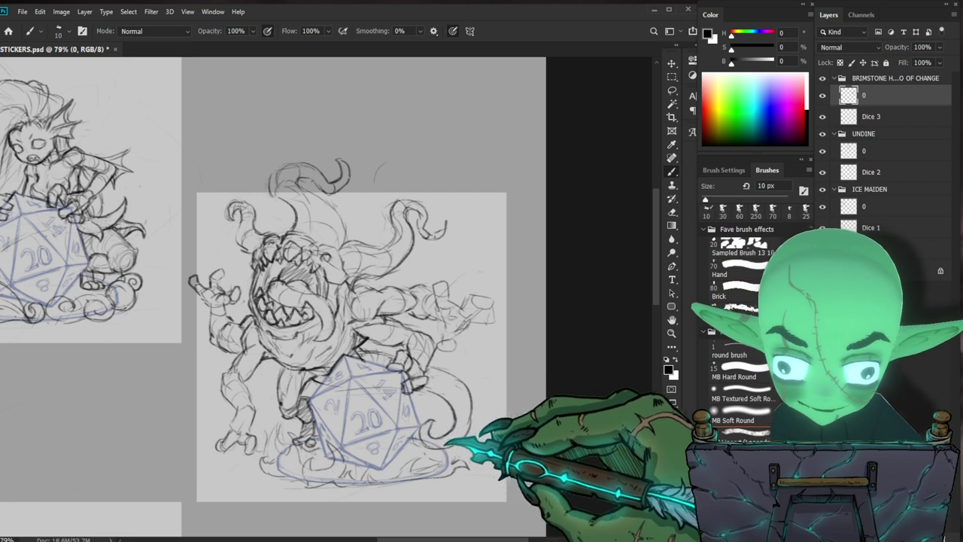
Step: Shape the tail's tip into an inward spiral and add curved form lines along its length
{"action": "key", "text": "e"}
{"action": "key", "text": "b"}
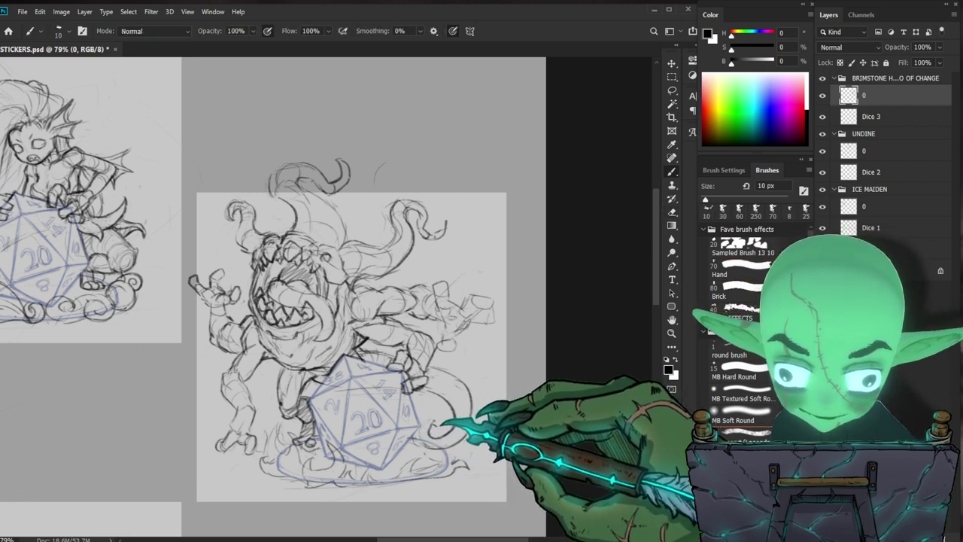
{"action": "key", "text": "e"}
{"action": "key", "text": "b"}
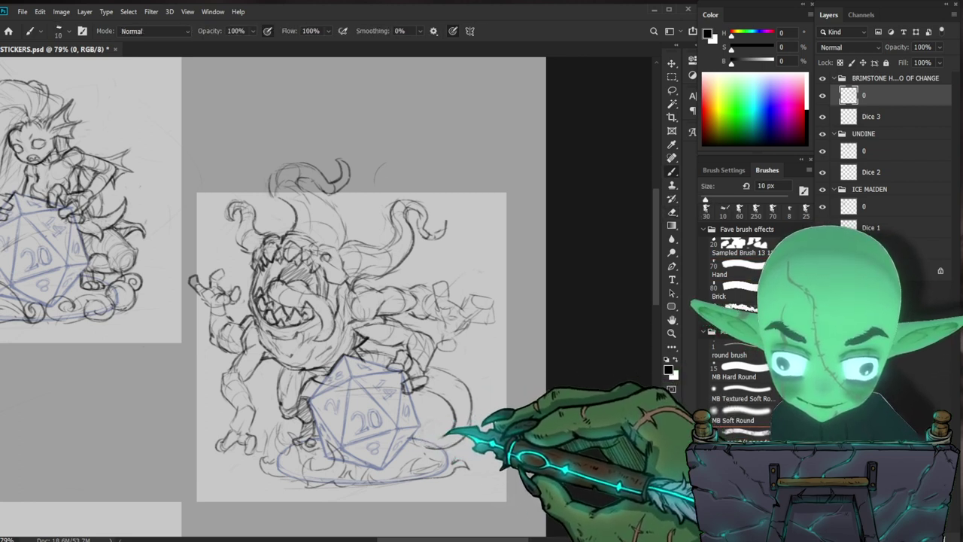
{"action": "key", "text": "e"}
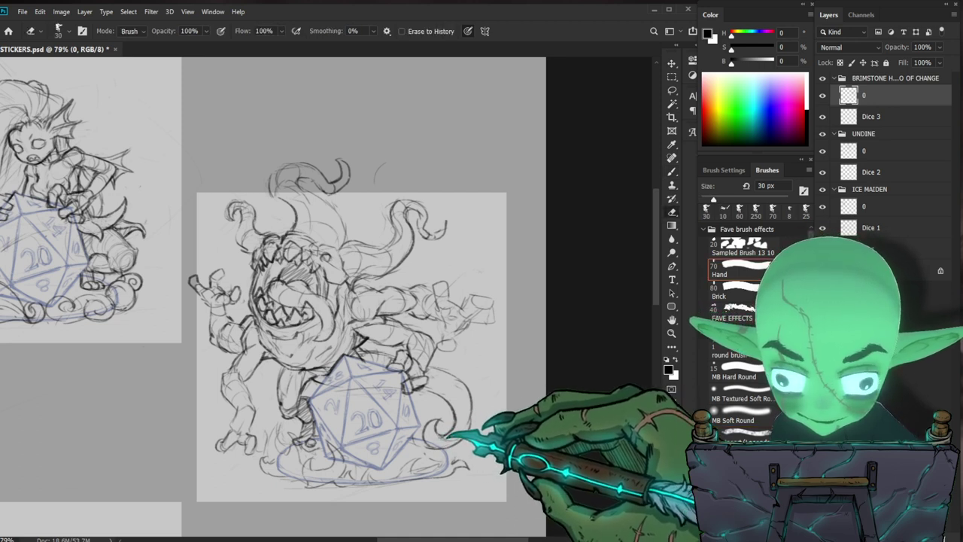
{"action": "key", "text": "b"}
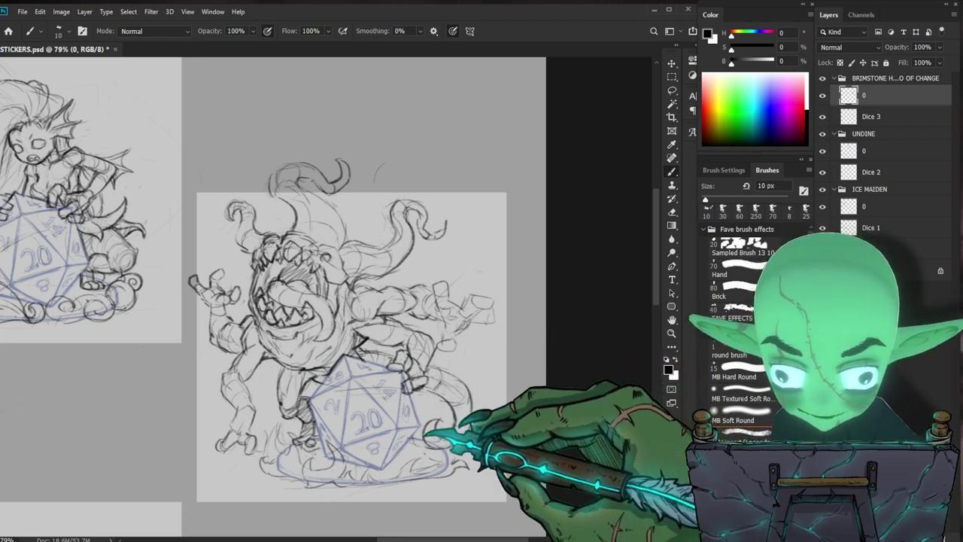
{"action": "left_click_drag", "start_coordinate": [352, 346], "coordinate": [347, 319]}
{"action": "key", "text": "e"}
{"action": "key", "text": "b"}
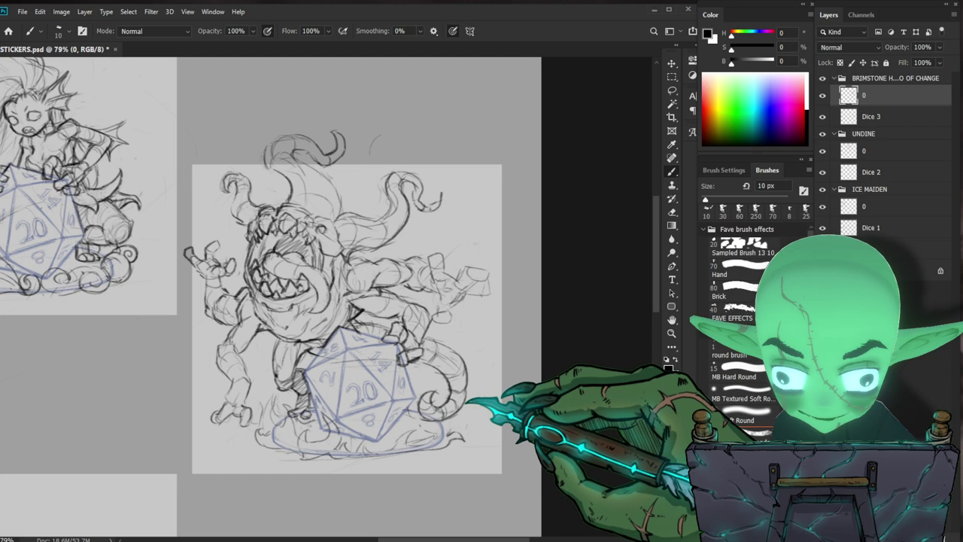
{"action": "left_click_drag", "start_coordinate": [475, 413], "coordinate": [430, 415]}
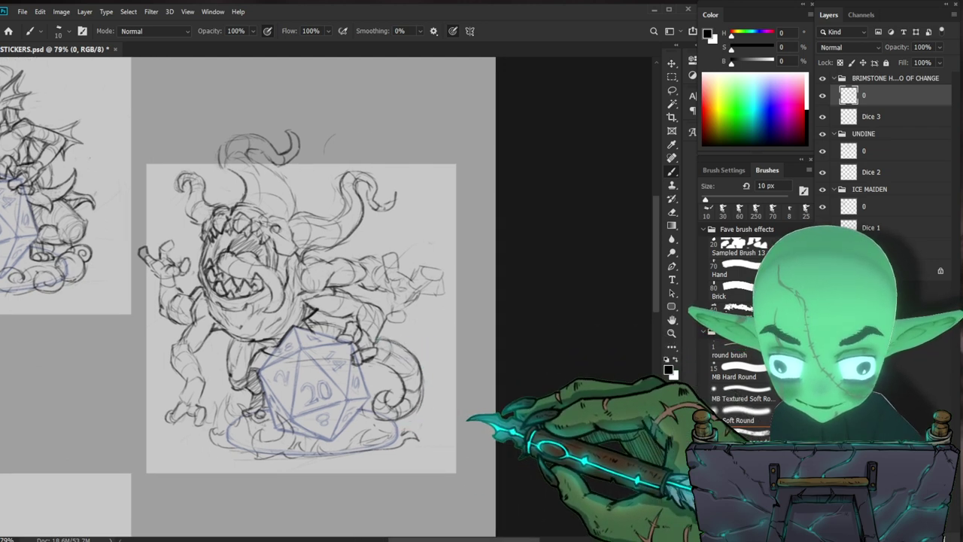
{"action": "scroll", "coordinate": [457, 293], "scroll_direction": "down", "scroll_amount": 3}
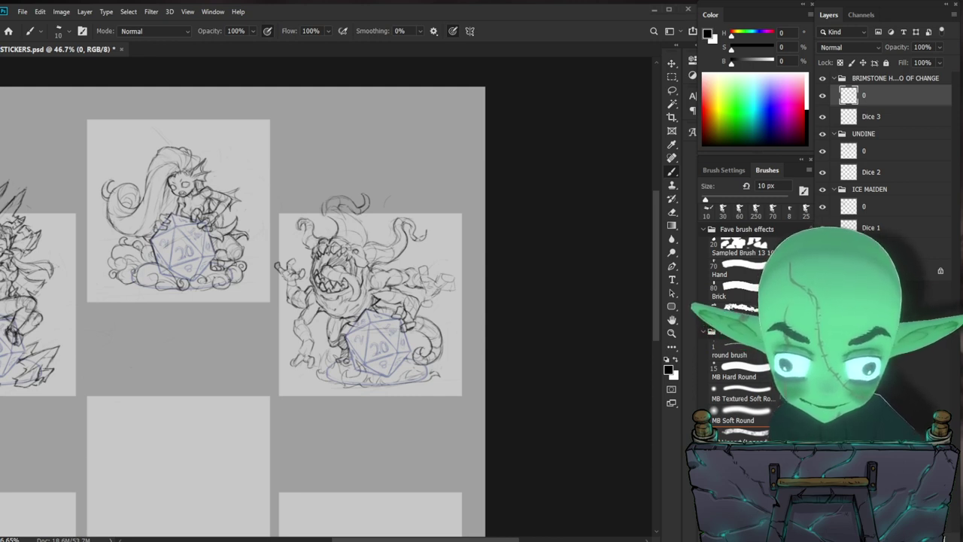
Step: Erase the blocky hand of the upper right arm and redraw it with dark, splayed, blunt-tipped fingers
{"action": "scroll", "coordinate": [369, 301], "scroll_direction": "up", "scroll_amount": 4}
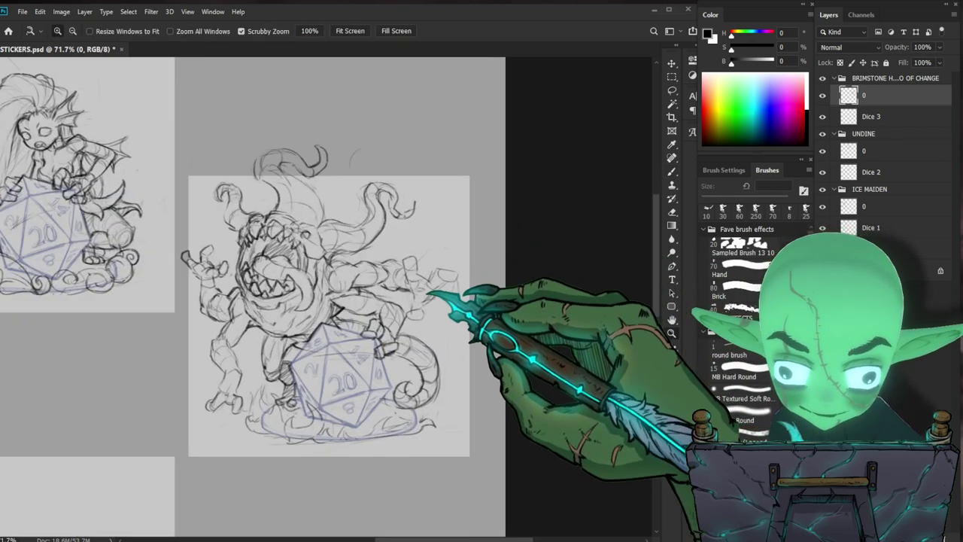
{"action": "key", "text": "e"}
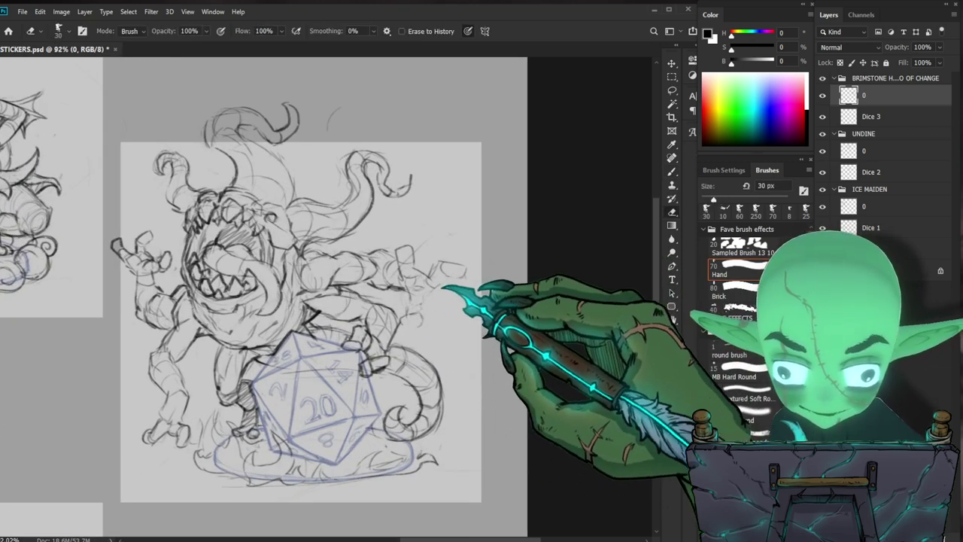
{"action": "key", "text": "b"}
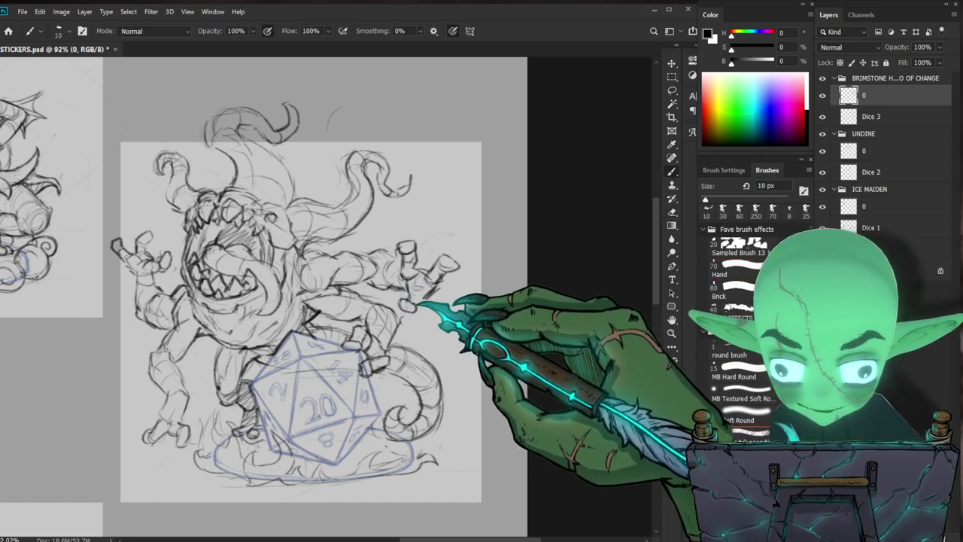
{"action": "scroll", "coordinate": [454, 299], "scroll_direction": "down", "scroll_amount": 3}
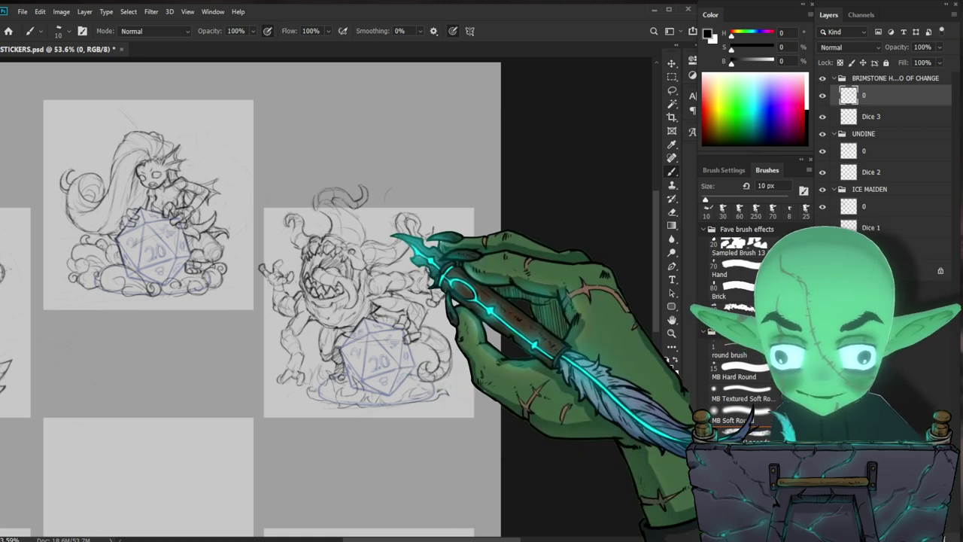
Step: Define the fingers of the creature's lower left hand with darker contour lines
{"action": "scroll", "coordinate": [368, 243], "scroll_direction": "up", "scroll_amount": 8}
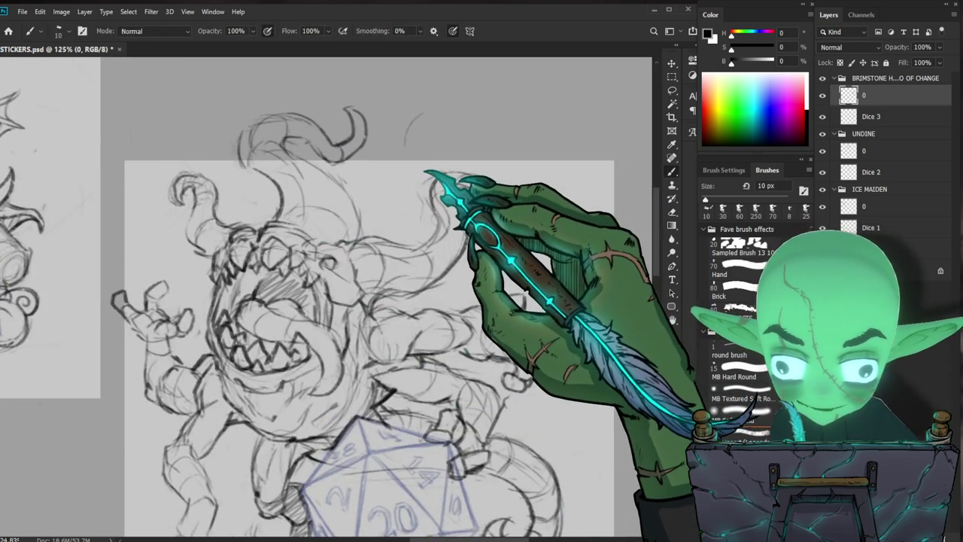
{"action": "left_click_drag", "start_coordinate": [402, 229], "coordinate": [338, 232]}
{"action": "left_click_drag", "start_coordinate": [346, 413], "coordinate": [307, 378]}
{"action": "left_click_drag", "start_coordinate": [290, 297], "coordinate": [335, 295]}
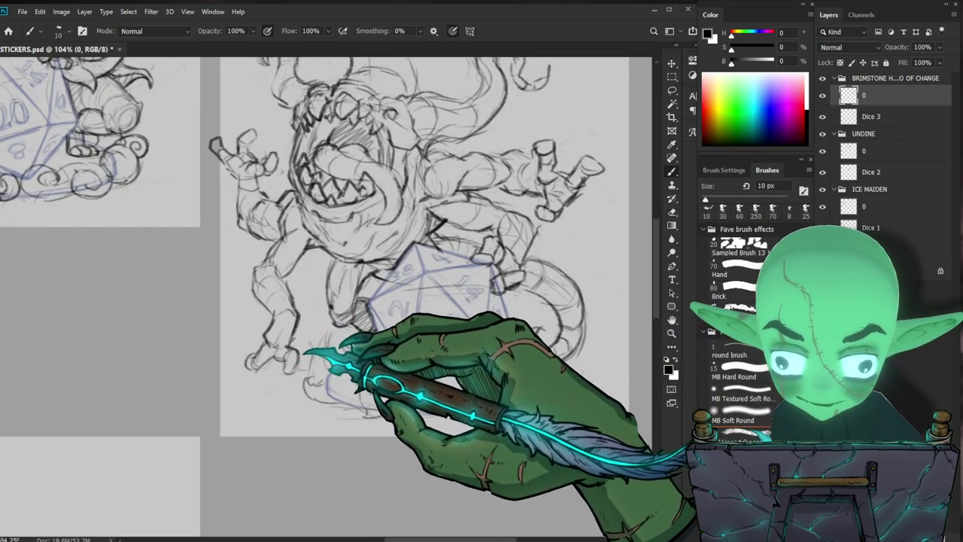
{"action": "scroll", "coordinate": [331, 346], "scroll_direction": "down", "scroll_amount": 3}
{"action": "scroll", "coordinate": [366, 376], "scroll_direction": "up", "scroll_amount": 1}
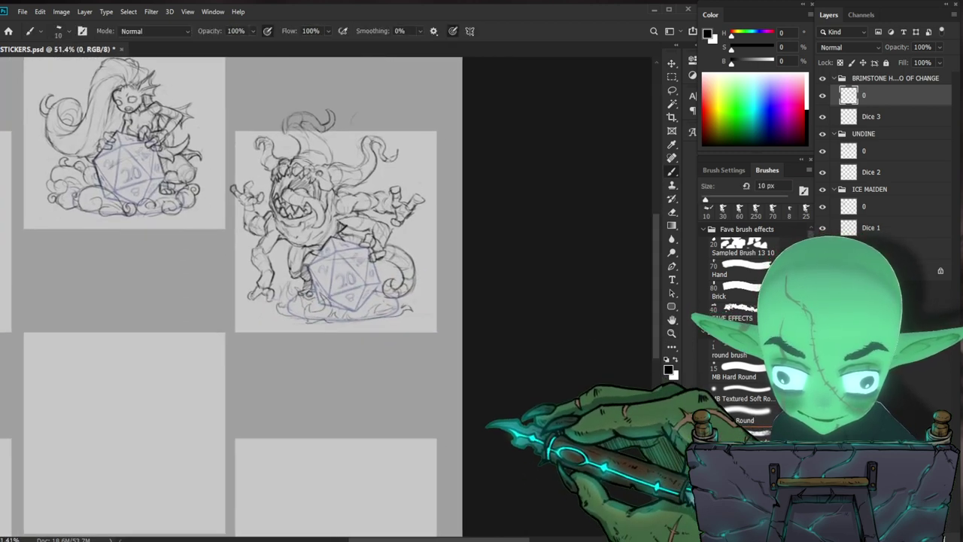
{"action": "scroll", "coordinate": [366, 376], "scroll_direction": "up", "scroll_amount": 3}
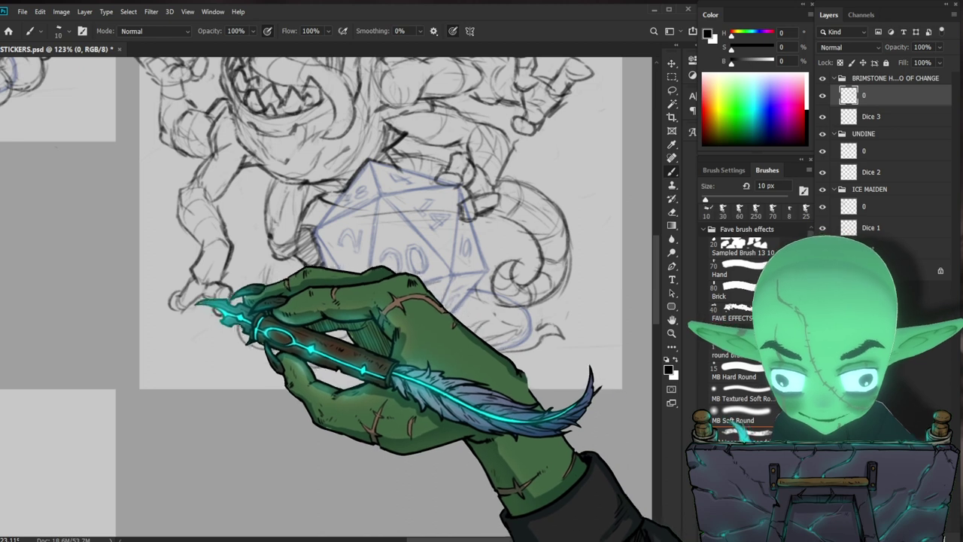
{"action": "key", "text": "z"}
{"action": "left_click_drag", "start_coordinate": [354, 328], "coordinate": [323, 328]}
{"action": "key", "text": "b"}
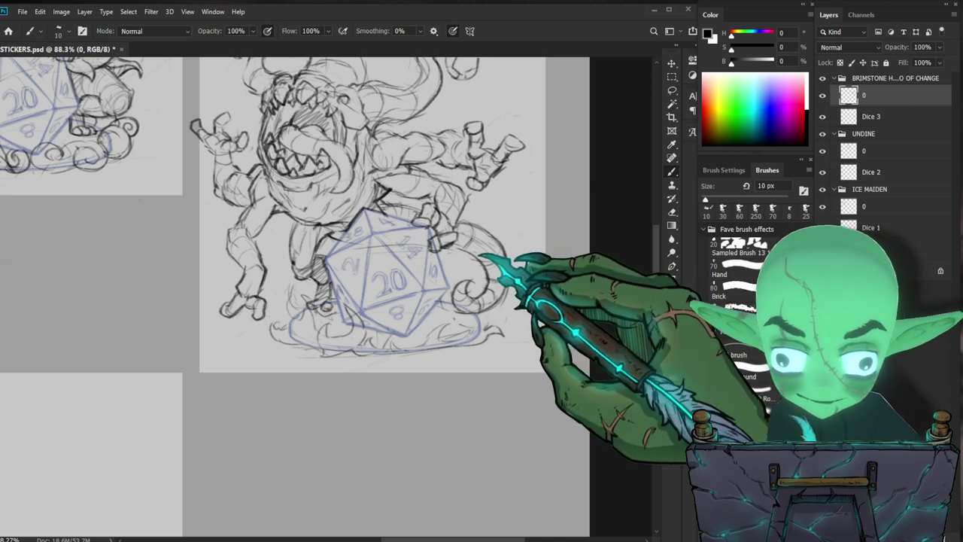
Step: Clean up the upper right arm from shoulder to wrist and strengthen its muscle contours
{"action": "left_click_drag", "start_coordinate": [555, 248], "coordinate": [457, 395]}
{"action": "scroll", "coordinate": [458, 392], "scroll_direction": "down", "scroll_amount": 3}
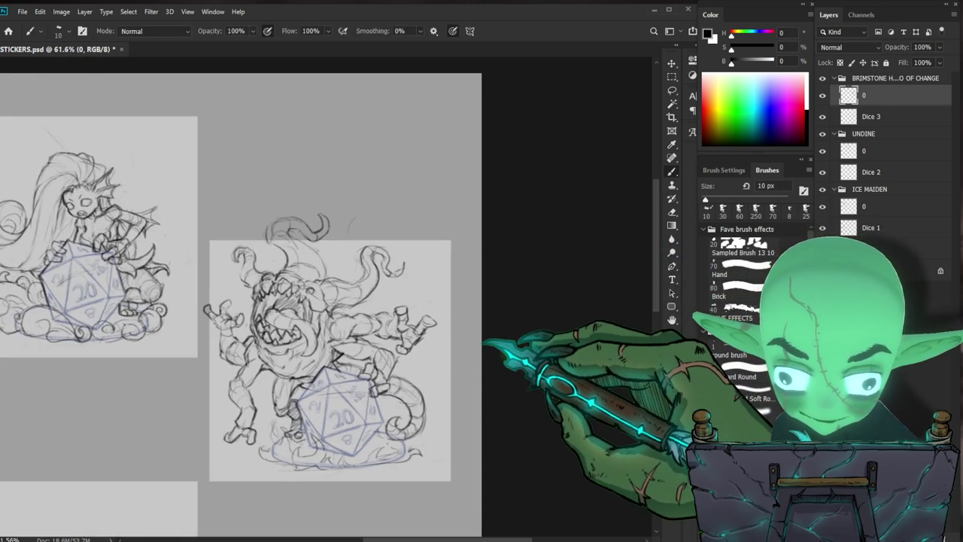
{"action": "key", "text": "ctrl+space"}
{"action": "left_click_drag", "start_coordinate": [400, 319], "coordinate": [436, 319]}
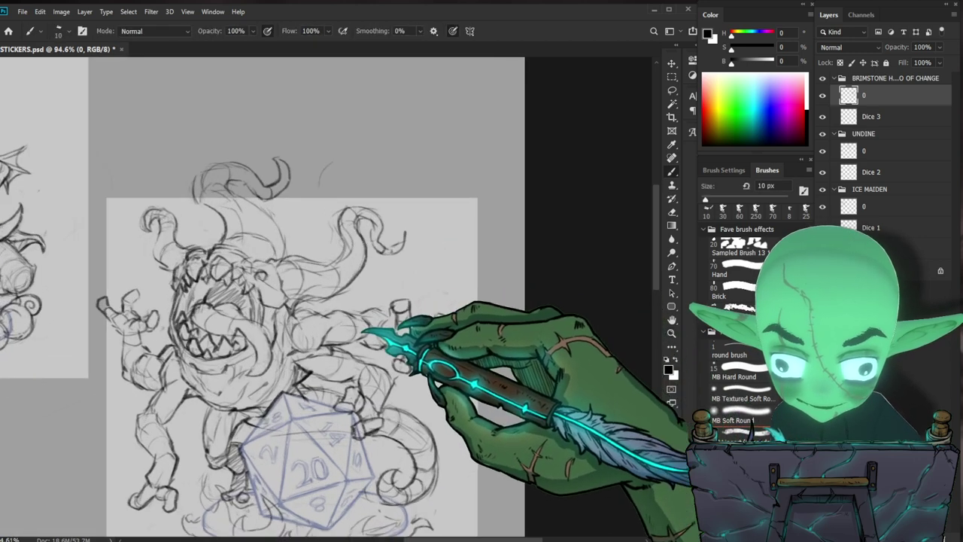
{"action": "key", "text": "e"}
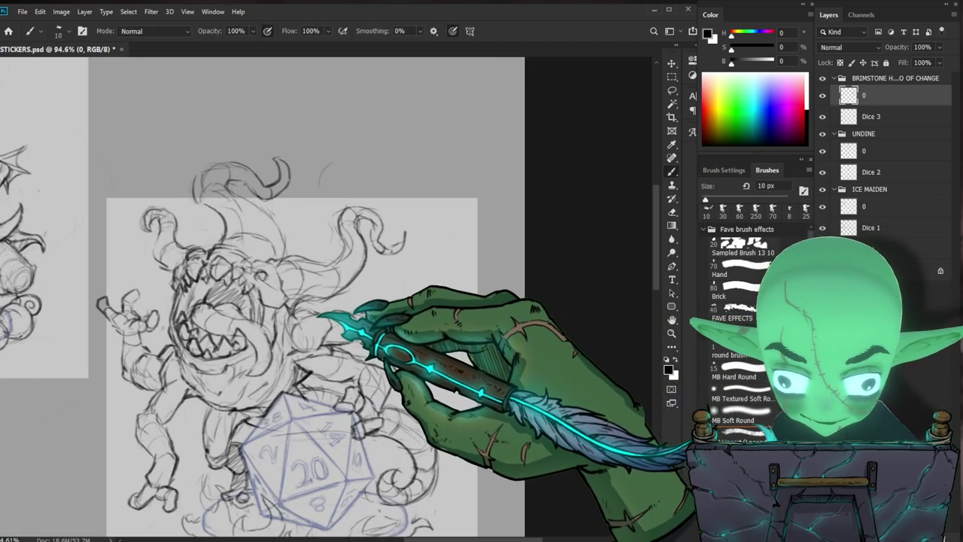
{"action": "key", "text": "b"}
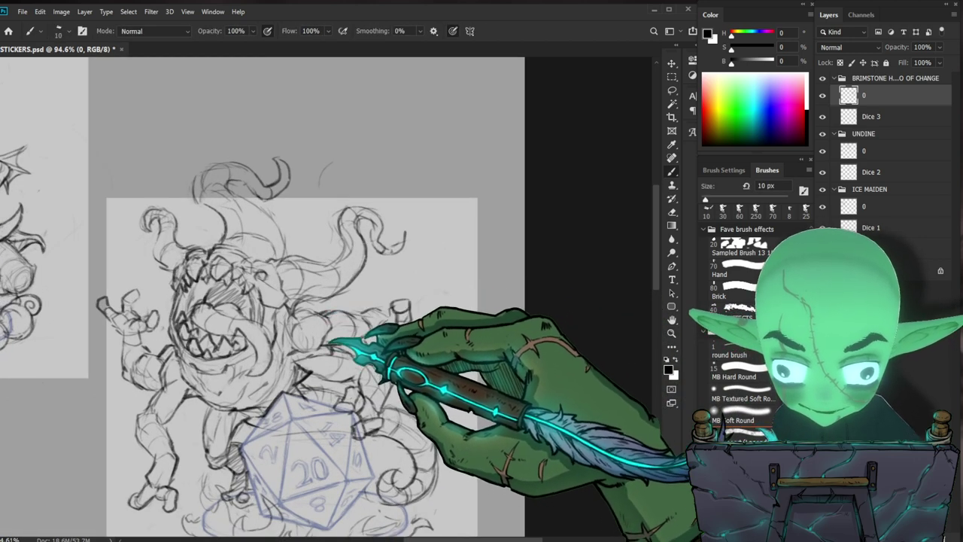
{"action": "key", "text": "ctrl+space"}
{"action": "mouse_move", "coordinate": [511, 325]}
{"action": "left_mouse_down"}
{"action": "mouse_move", "coordinate": [464, 328]}
{"action": "mouse_move", "coordinate": [530, 325]}
{"action": "left_mouse_up"}
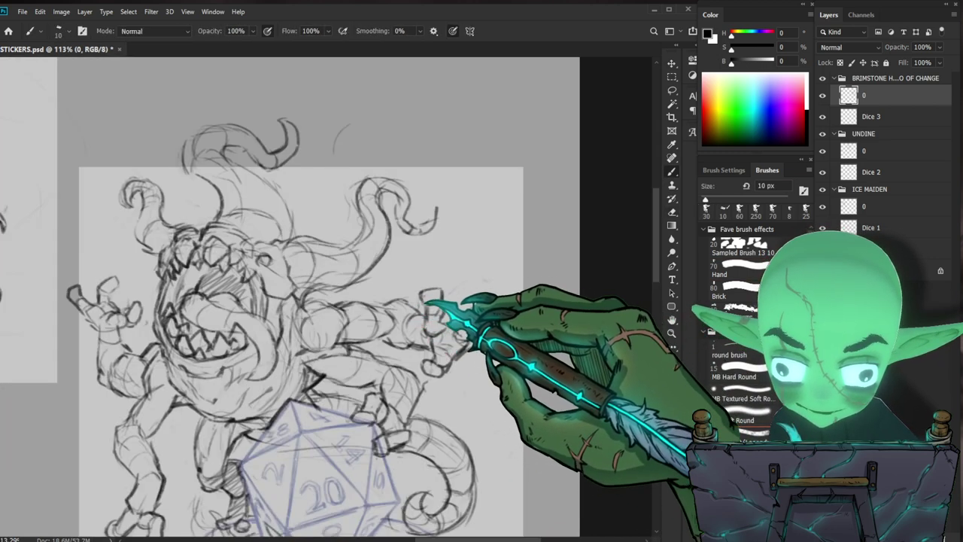
Step: Redraw the base of the large central tentacle as a thick, tapering form joined to the head, with curved form lines
{"action": "key", "text": "ctrl+space"}
{"action": "left_click_drag", "start_coordinate": [481, 339], "coordinate": [433, 340]}
{"action": "left_click_drag", "start_coordinate": [291, 279], "coordinate": [326, 275]}
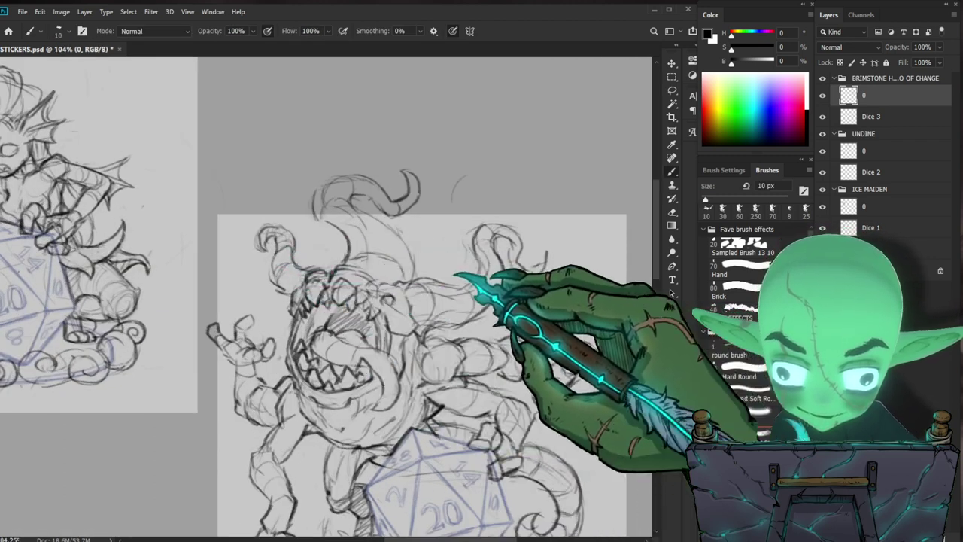
{"action": "key", "text": "e"}
{"action": "key", "text": "b"}
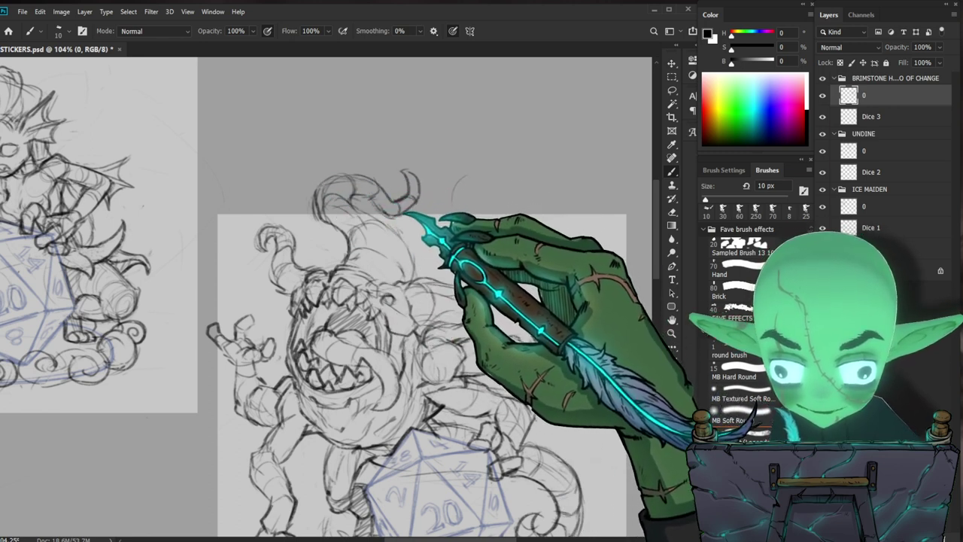
{"action": "key", "text": "ctrl+space"}
{"action": "mouse_move", "coordinate": [471, 219]}
{"action": "left_mouse_down"}
{"action": "mouse_move", "coordinate": [425, 224]}
{"action": "mouse_move", "coordinate": [484, 226]}
{"action": "left_mouse_up"}
{"action": "key", "text": "ctrl+space"}
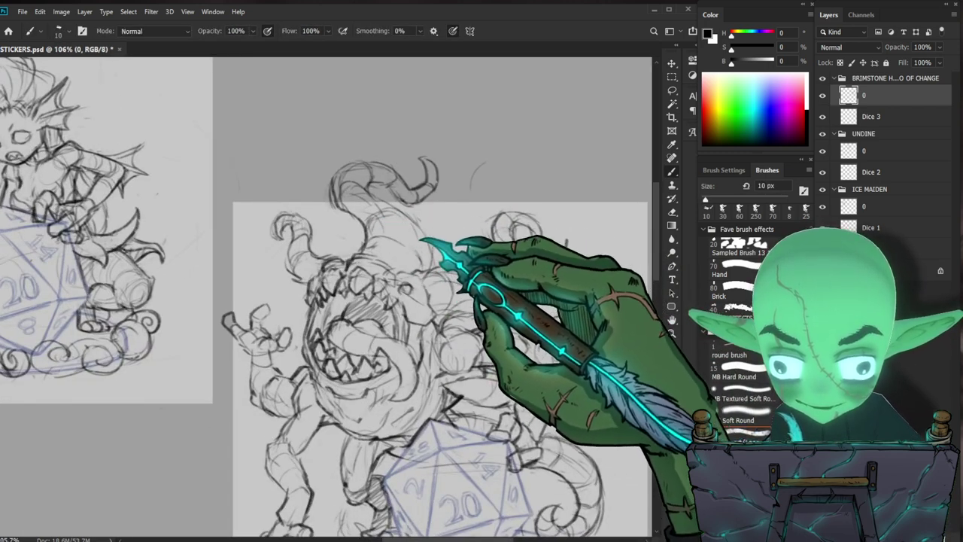
Step: Clean up the creature's underside and strengthen the upper leg lines beside the die
{"action": "key", "text": "space"}
{"action": "mouse_move", "coordinate": [541, 422]}
{"action": "left_mouse_down"}
{"action": "mouse_move", "coordinate": [487, 384]}
{"action": "mouse_move", "coordinate": [422, 303]}
{"action": "left_mouse_up"}
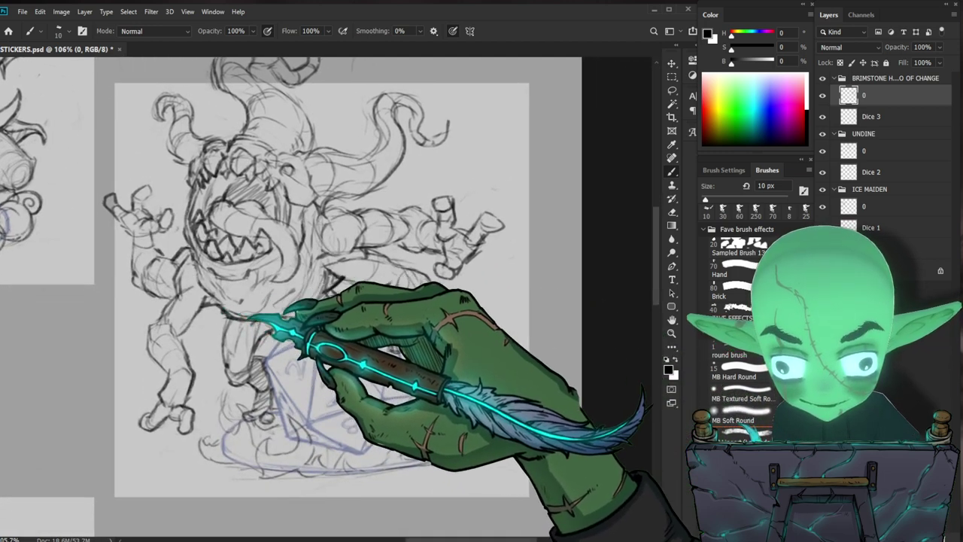
{"action": "key", "text": "e"}
{"action": "key", "text": "b"}
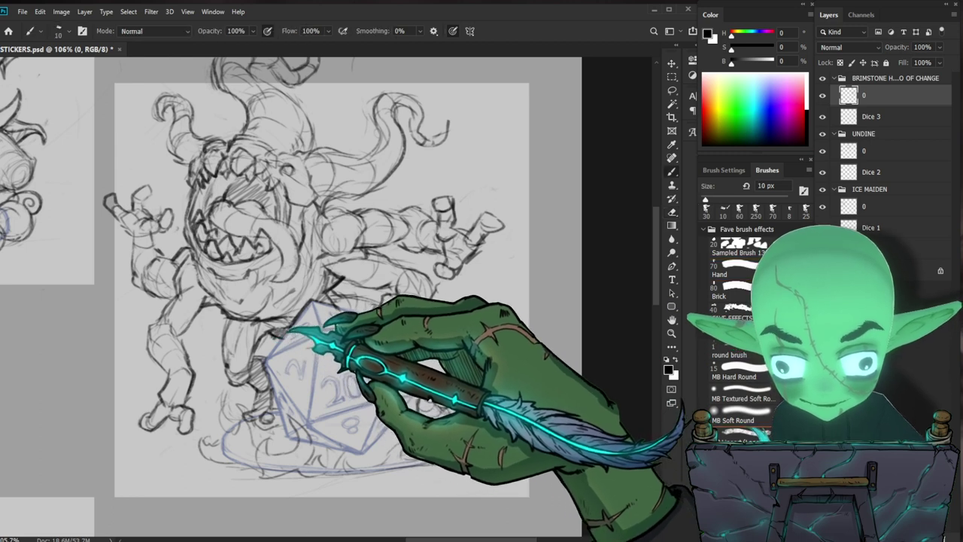
Step: Refine the lower right hand gripping the die, erasing stray lines and redrawing its blunt fingers with darker contours
{"action": "key", "text": "z"}
{"action": "left_click_drag", "start_coordinate": [372, 327], "coordinate": [326, 424]}
{"action": "left_click_drag", "start_coordinate": [423, 346], "coordinate": [469, 342]}
{"action": "key", "text": "b"}
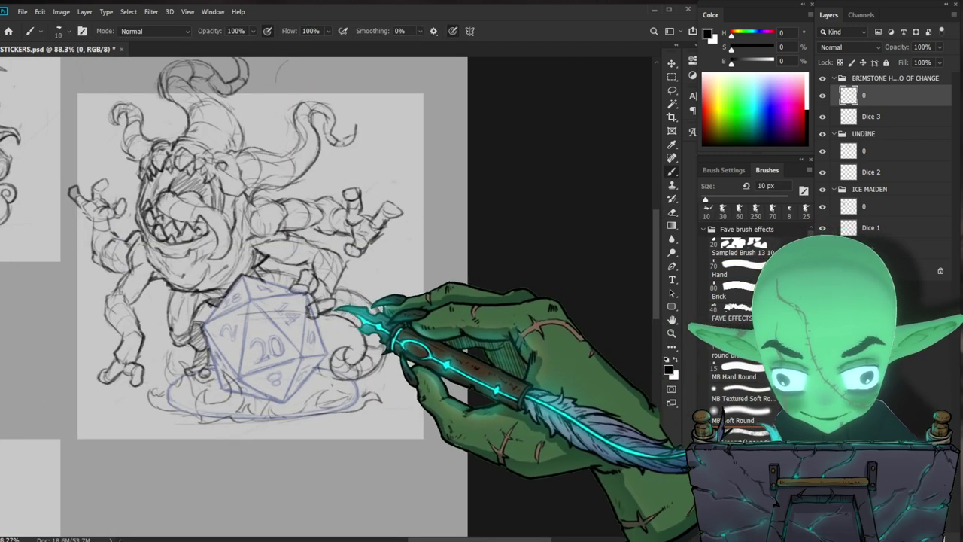
{"action": "key", "text": "z"}
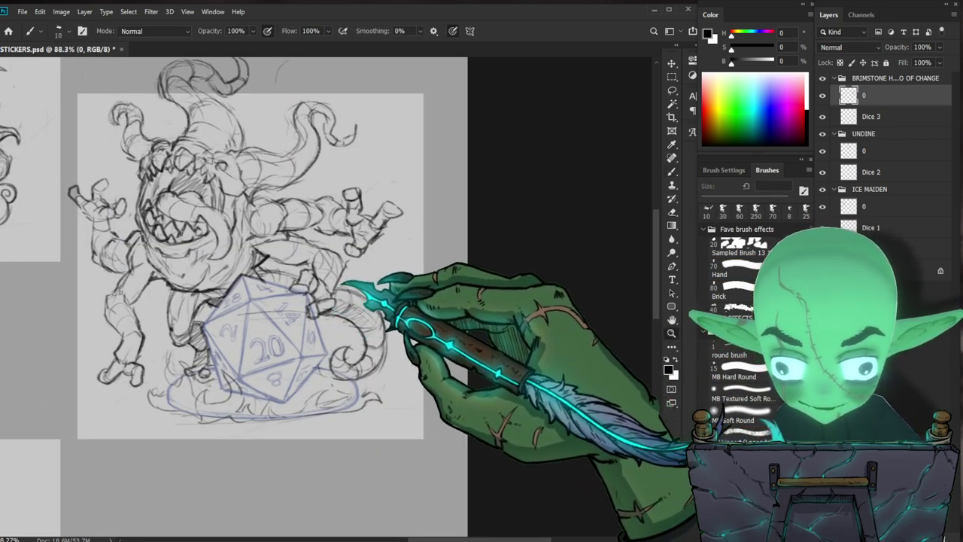
{"action": "left_click_drag", "start_coordinate": [341, 286], "coordinate": [360, 286]}
{"action": "key", "text": "b"}
{"action": "key", "text": "e"}
{"action": "key", "text": "b"}
{"action": "mouse_move", "coordinate": [307, 301]}
{"action": "left_mouse_down"}
{"action": "mouse_move", "coordinate": [338, 292]}
{"action": "mouse_move", "coordinate": [315, 284]}
{"action": "left_mouse_up"}
{"action": "key", "text": "e"}
{"action": "key", "text": "b"}
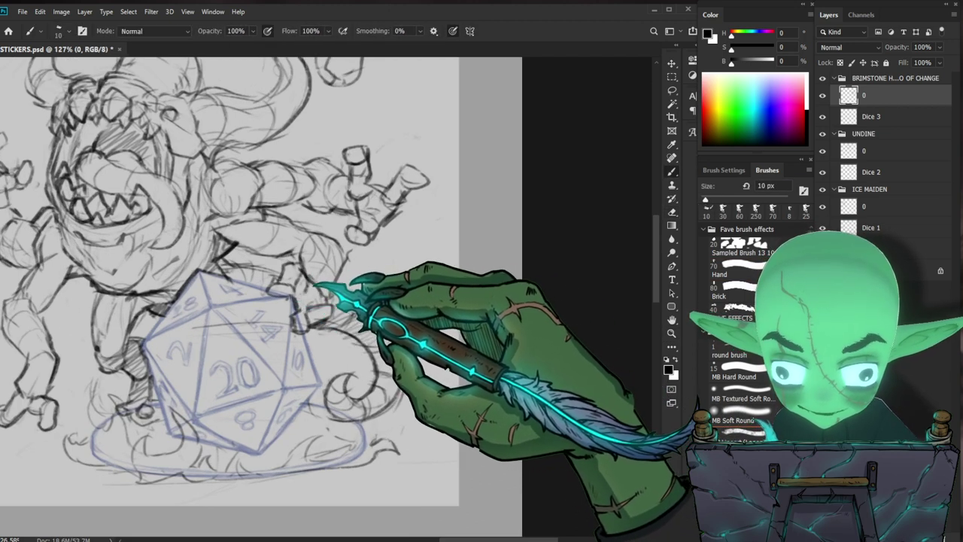
{"action": "key", "text": "e"}
{"action": "left_click_drag", "start_coordinate": [328, 307], "coordinate": [333, 316]}
{"action": "key", "text": "b"}
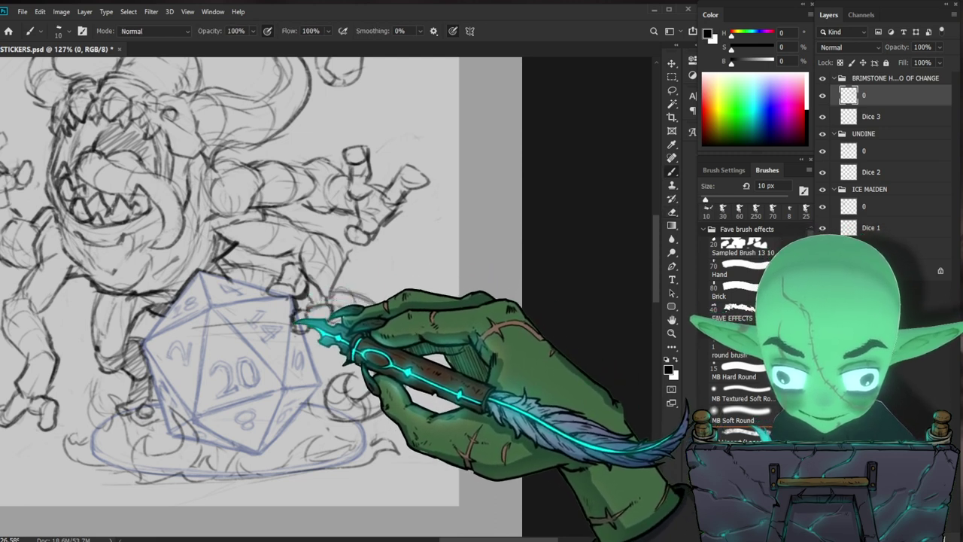
Step: Select the lower left forearm and hand with the Lasso, rotate them by -23.12°, and shift them outward from the body
{"action": "left_click", "coordinate": [426, 335], "text": "alt"}
{"action": "left_click_drag", "start_coordinate": [443, 407], "coordinate": [422, 428]}
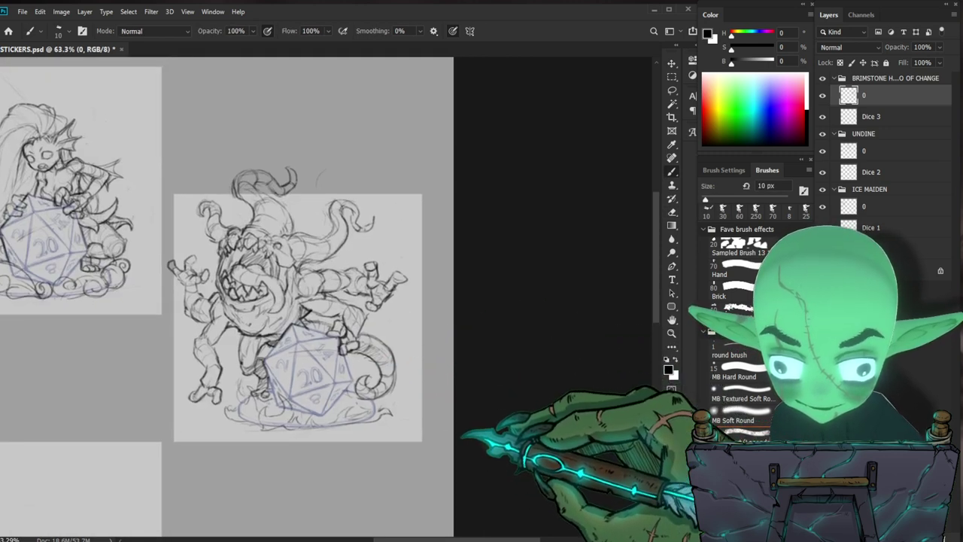
{"action": "key", "text": "ctrl+space"}
{"action": "left_click_drag", "start_coordinate": [291, 384], "coordinate": [307, 382]}
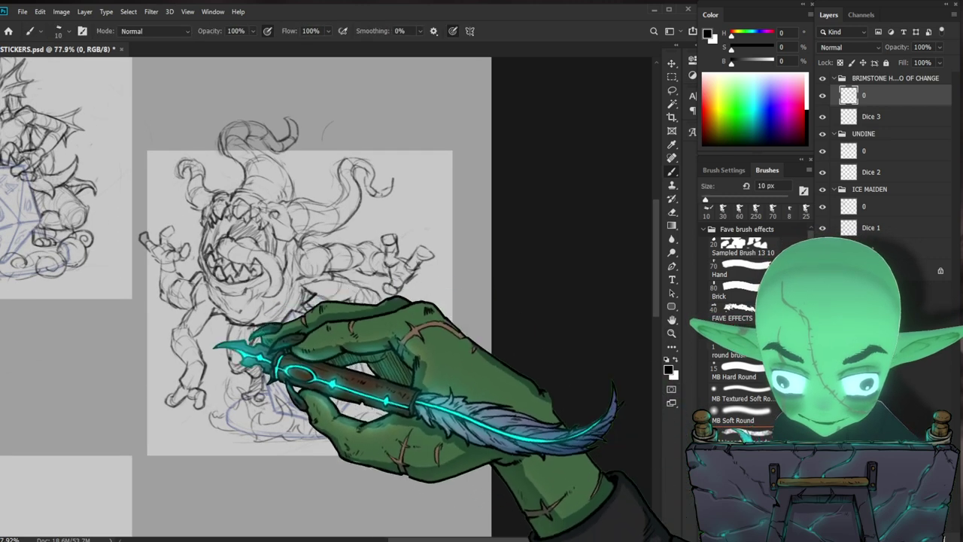
{"action": "key", "text": "l"}
{"action": "mouse_move", "coordinate": [185, 425]}
{"action": "left_mouse_down"}
{"action": "mouse_move", "coordinate": [206, 344]}
{"action": "mouse_move", "coordinate": [152, 339]}
{"action": "mouse_move", "coordinate": [200, 432]}
{"action": "left_mouse_up"}
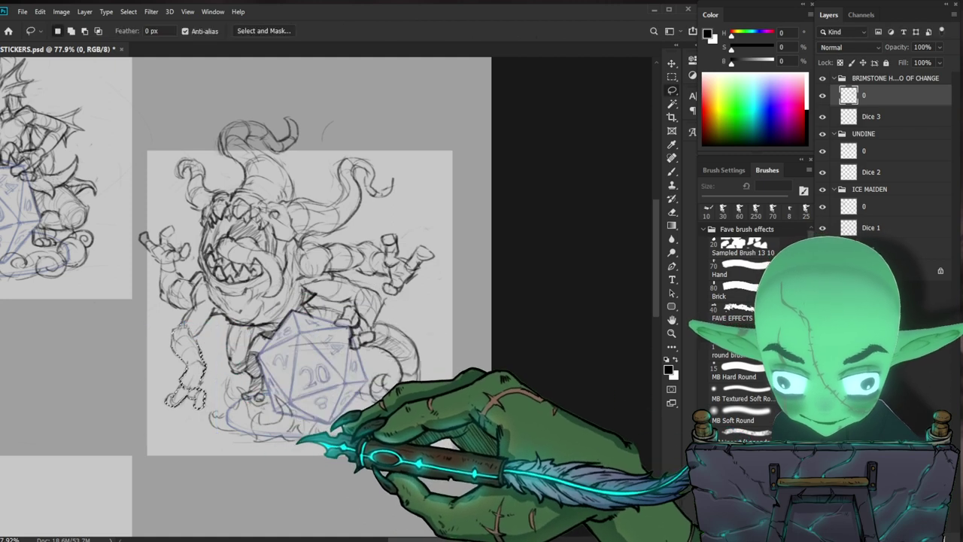
{"action": "key", "text": "ctrl+t"}
{"action": "left_click", "coordinate": [176, 331], "text": "alt"}
{"action": "left_click_drag", "start_coordinate": [263, 430], "coordinate": [271, 397]}
{"action": "mouse_move", "coordinate": [209, 364]}
{"action": "left_mouse_down"}
{"action": "mouse_move", "coordinate": [199, 361]}
{"action": "mouse_move", "coordinate": [207, 366]}
{"action": "left_mouse_up"}
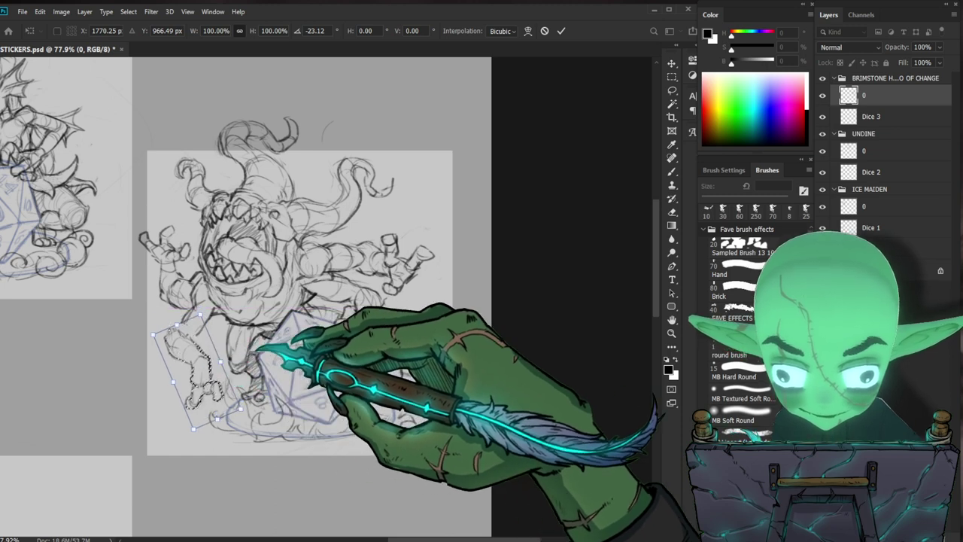
{"action": "key", "text": "Return"}
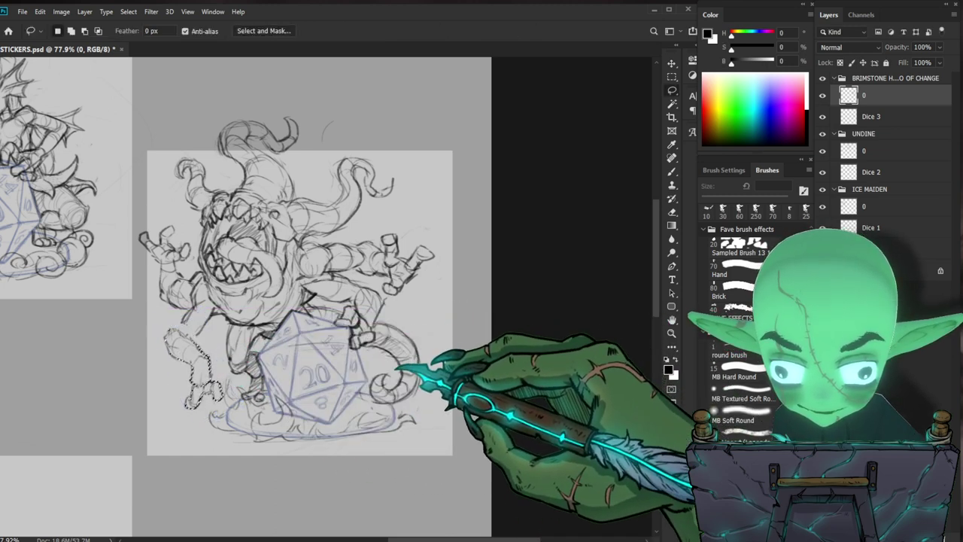
Step: Erase the leftover lines at the lower left elbow and redraw the upper arm to meet the rotated forearm
{"action": "key", "text": "e"}
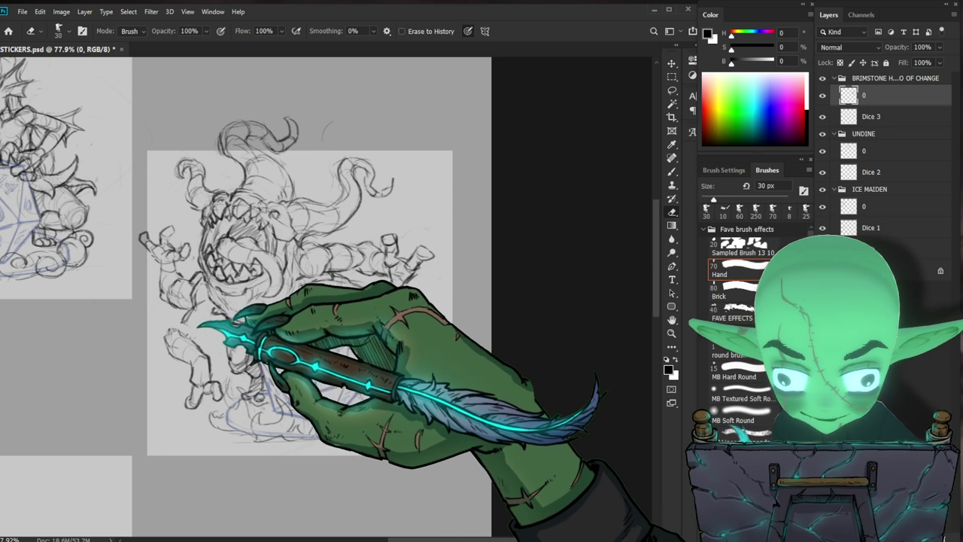
{"action": "key", "text": "b"}
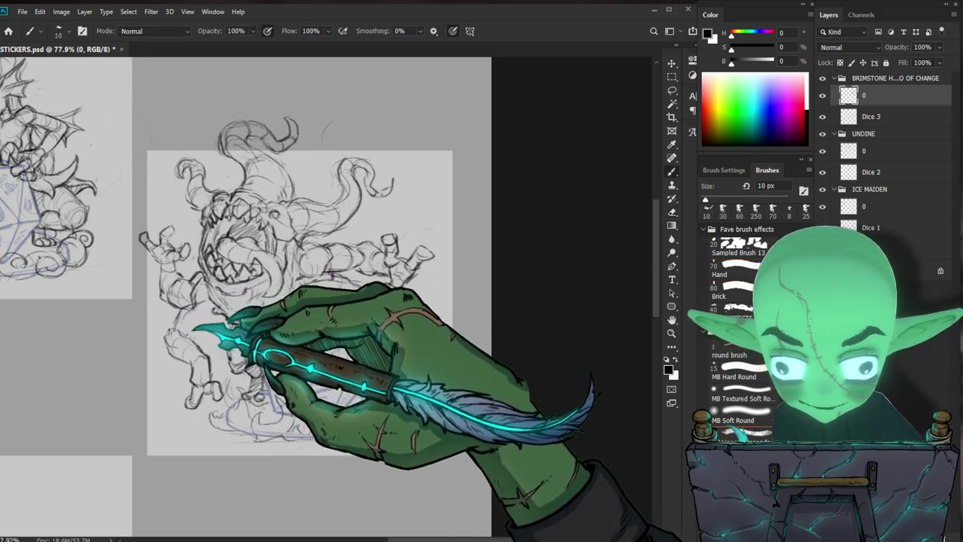
{"action": "key", "text": "e"}
{"action": "key", "text": "b"}
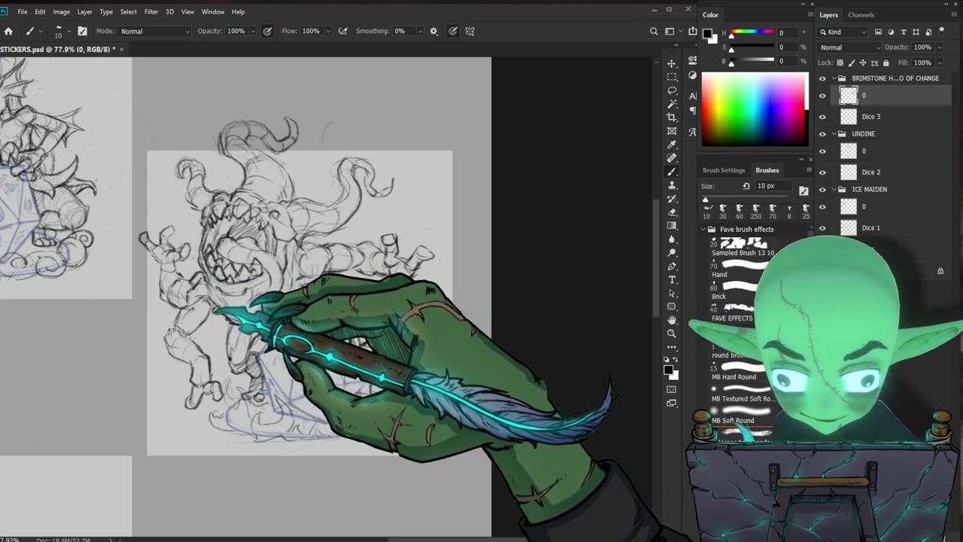
Step: Erase rough lines on the upper left hand and redraw its palm, wrist and curled fingers with darker contours
{"action": "left_click_drag", "start_coordinate": [283, 315], "coordinate": [397, 380]}
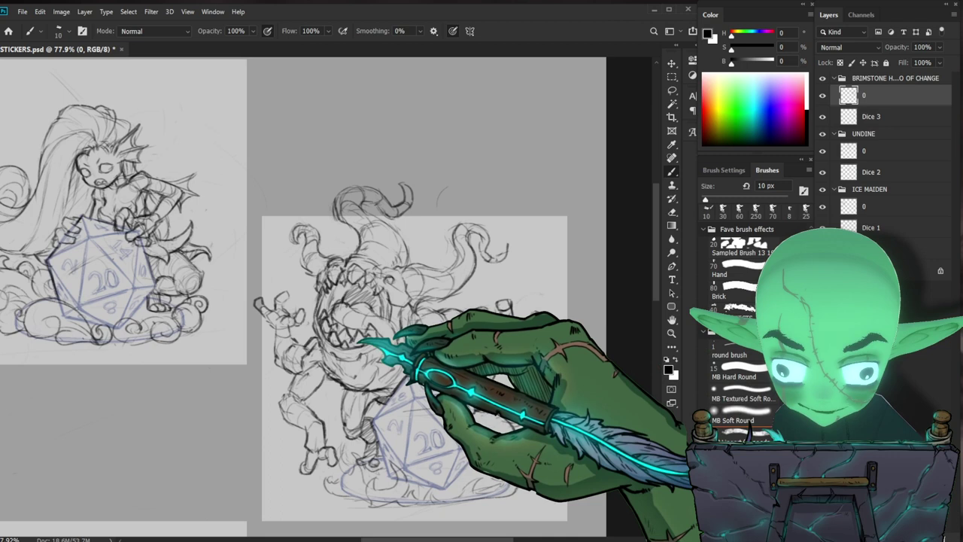
{"action": "key", "text": "e"}
{"action": "left_click_drag", "start_coordinate": [271, 350], "coordinate": [274, 320]}
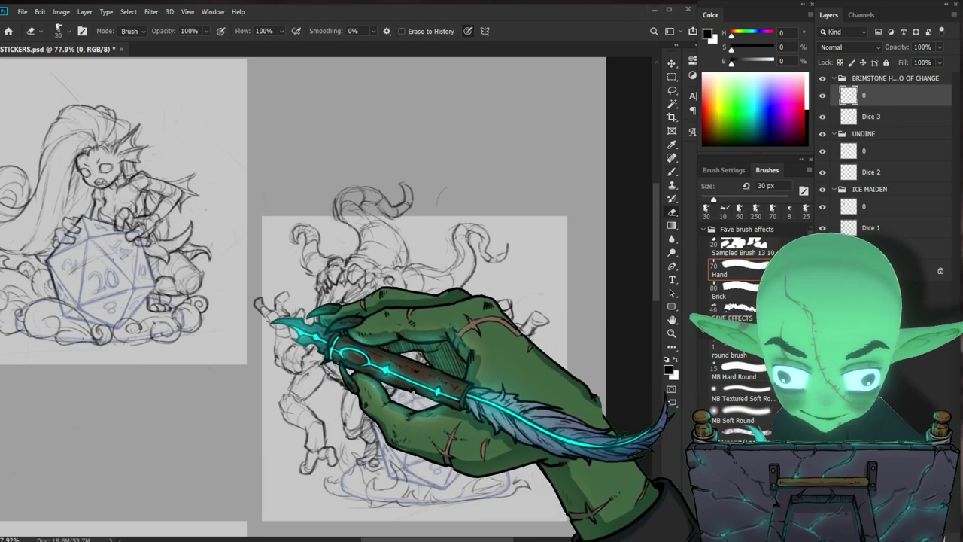
{"action": "key", "text": "b"}
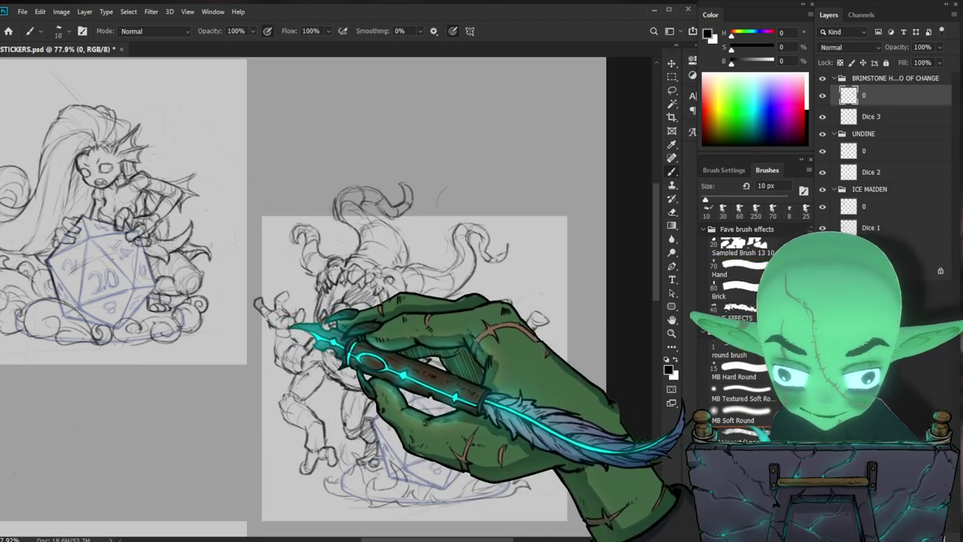
{"action": "key", "text": "e"}
{"action": "key", "text": "b"}
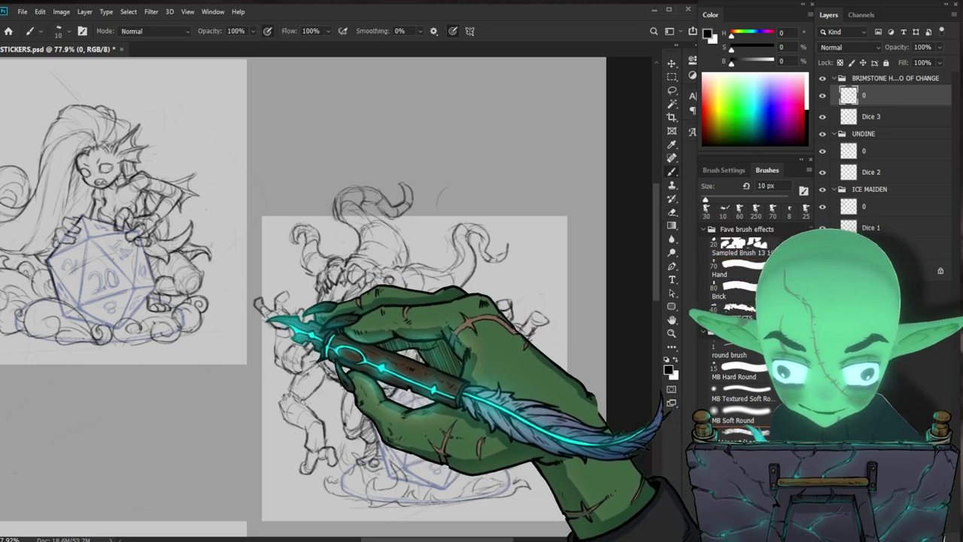
{"action": "key", "text": "e"}
{"action": "mouse_move", "coordinate": [295, 328]}
{"action": "left_mouse_down"}
{"action": "mouse_move", "coordinate": [303, 322]}
{"action": "mouse_move", "coordinate": [304, 333]}
{"action": "left_mouse_up"}
{"action": "key", "text": "b"}
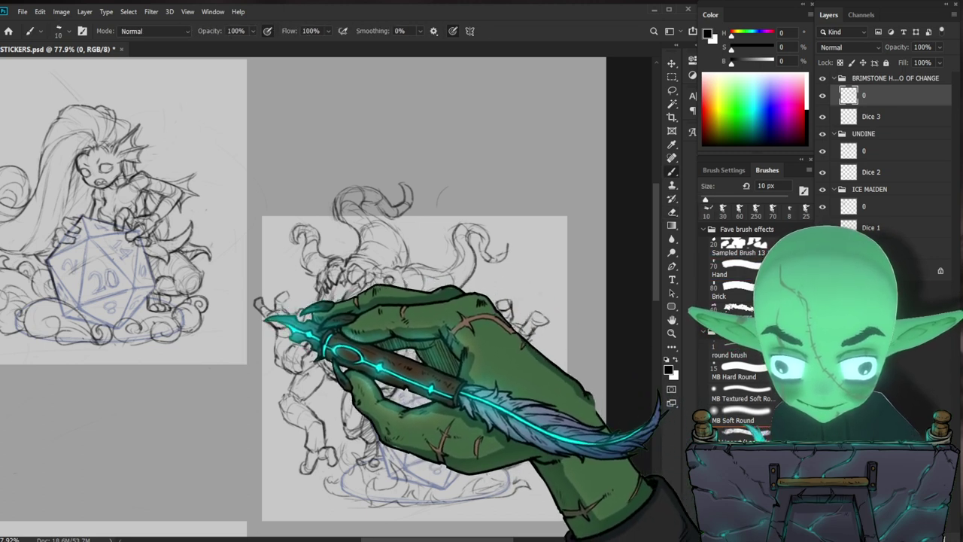
{"action": "key", "text": "e"}
{"action": "key", "text": "b"}
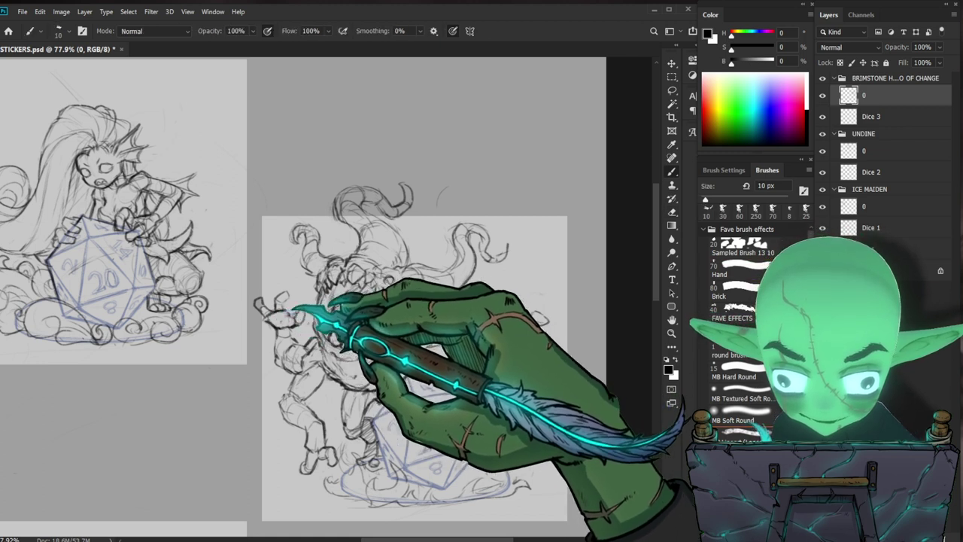
Step: Examine the brimstone creature's silhouette and pose alongside the other sticker sketches on the sheet
{"action": "key", "text": "z"}
{"action": "left_click_drag", "start_coordinate": [451, 428], "coordinate": [376, 437]}
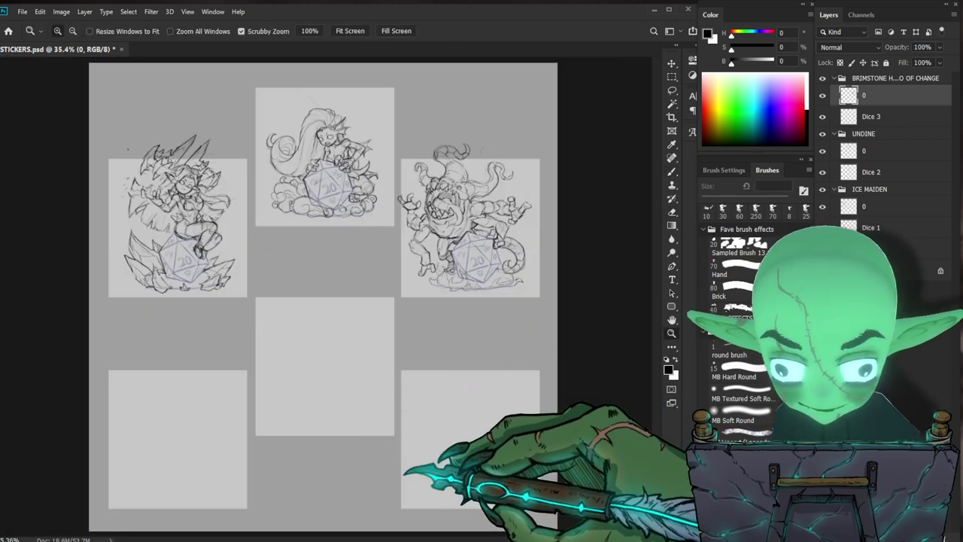
{"action": "left_click_drag", "start_coordinate": [427, 323], "coordinate": [529, 405]}
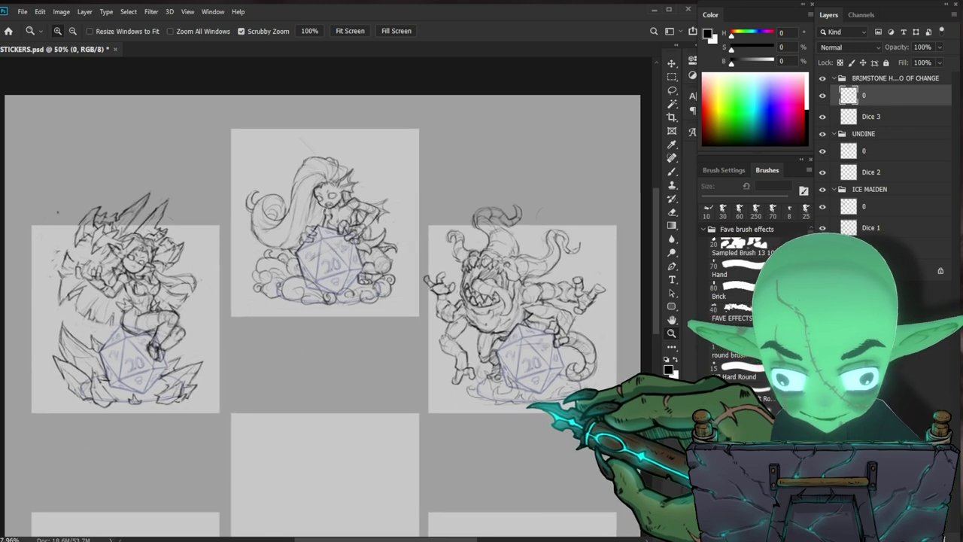
{"action": "left_click_drag", "start_coordinate": [531, 424], "coordinate": [542, 382]}
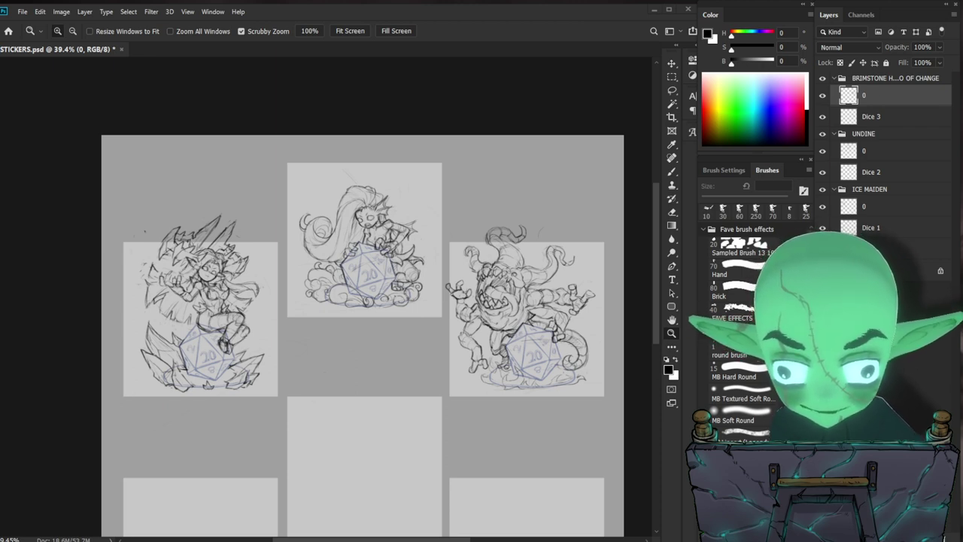
{"action": "left_click_drag", "start_coordinate": [497, 357], "coordinate": [531, 338]}
{"action": "key", "text": "b"}
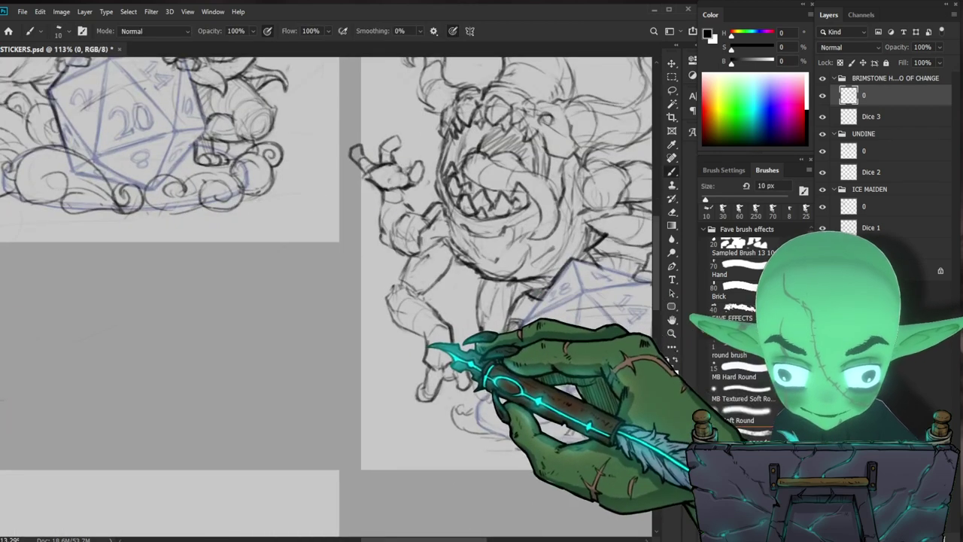
{"action": "mouse_move", "coordinate": [504, 370]}
{"action": "left_mouse_down"}
{"action": "mouse_move", "coordinate": [479, 375]}
{"action": "mouse_move", "coordinate": [534, 475]}
{"action": "left_mouse_up"}
{"action": "left_click_drag", "start_coordinate": [471, 396], "coordinate": [455, 398]}
{"action": "left_click_drag", "start_coordinate": [492, 470], "coordinate": [478, 395]}
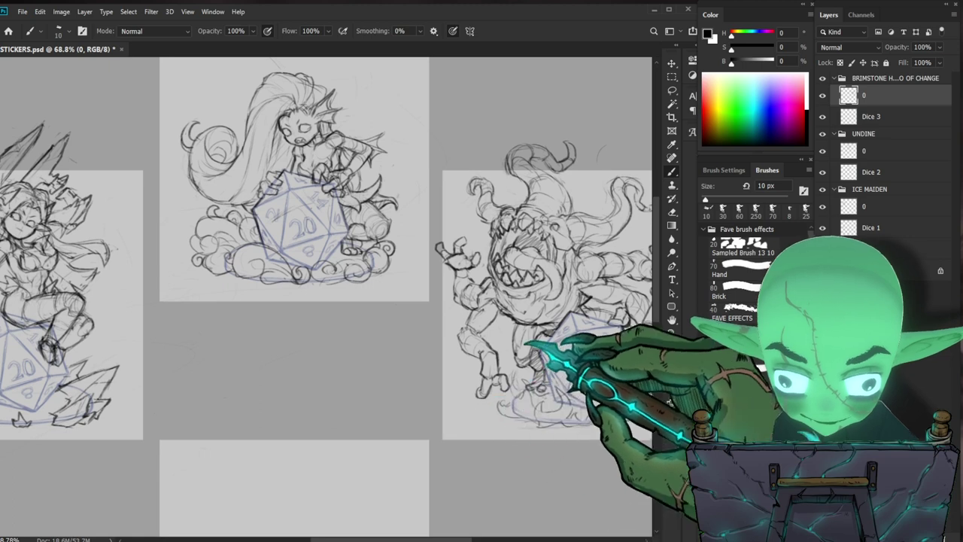
{"action": "left_click_drag", "start_coordinate": [529, 354], "coordinate": [520, 353]}
{"action": "left_click_drag", "start_coordinate": [548, 214], "coordinate": [573, 216]}
{"action": "mouse_move", "coordinate": [516, 234]}
{"action": "left_mouse_down"}
{"action": "mouse_move", "coordinate": [493, 259]}
{"action": "mouse_move", "coordinate": [494, 404]}
{"action": "mouse_move", "coordinate": [462, 398]}
{"action": "left_mouse_up"}
{"action": "left_click_drag", "start_coordinate": [444, 167], "coordinate": [477, 172]}
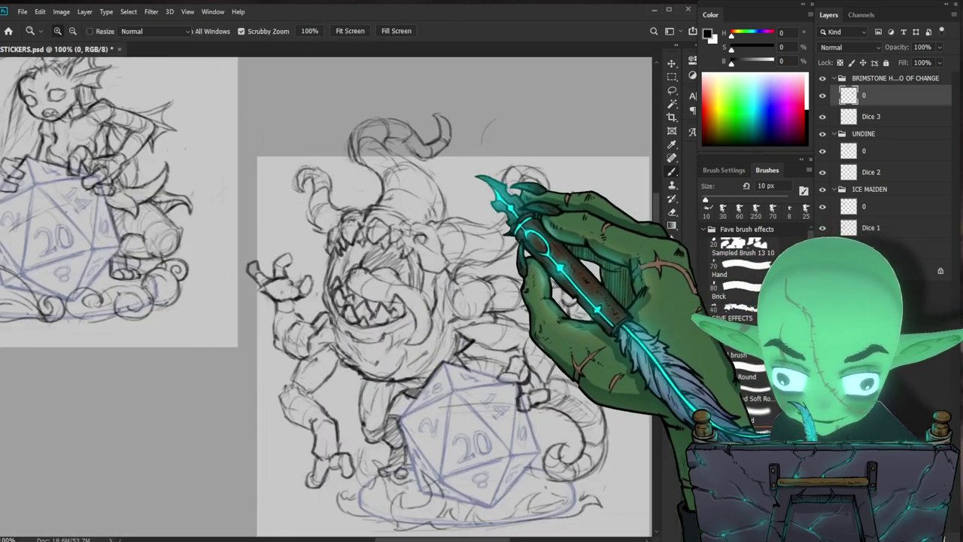
Step: Clean up the creature's leg and foot behind the die and shade the leg with diagonal hatching
{"action": "key", "text": "b"}
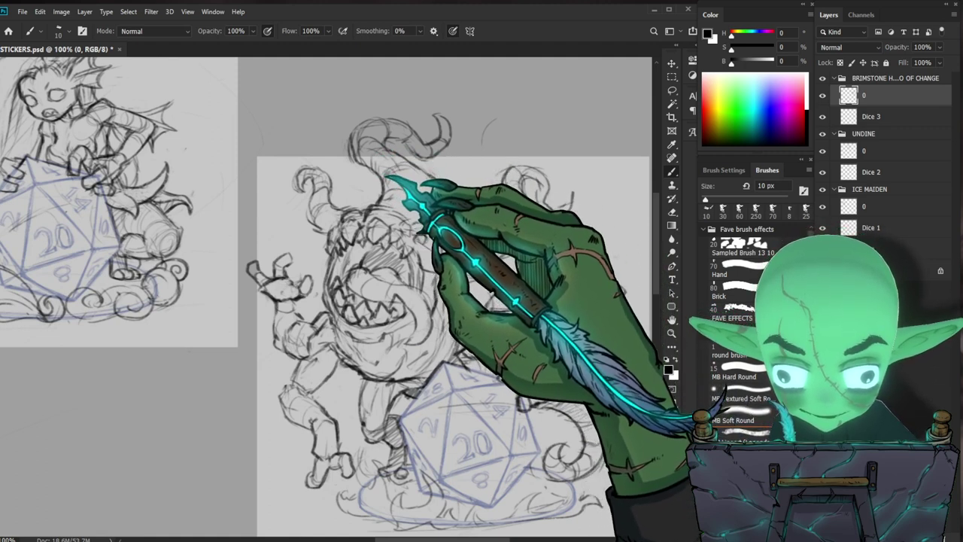
{"action": "scroll", "coordinate": [475, 196], "scroll_direction": "down", "scroll_amount": 2, "text": "alt"}
{"action": "left_click_drag", "start_coordinate": [479, 464], "coordinate": [506, 436]}
{"action": "key", "text": "z"}
{"action": "left_click_drag", "start_coordinate": [565, 353], "coordinate": [604, 349]}
{"action": "key", "text": "b"}
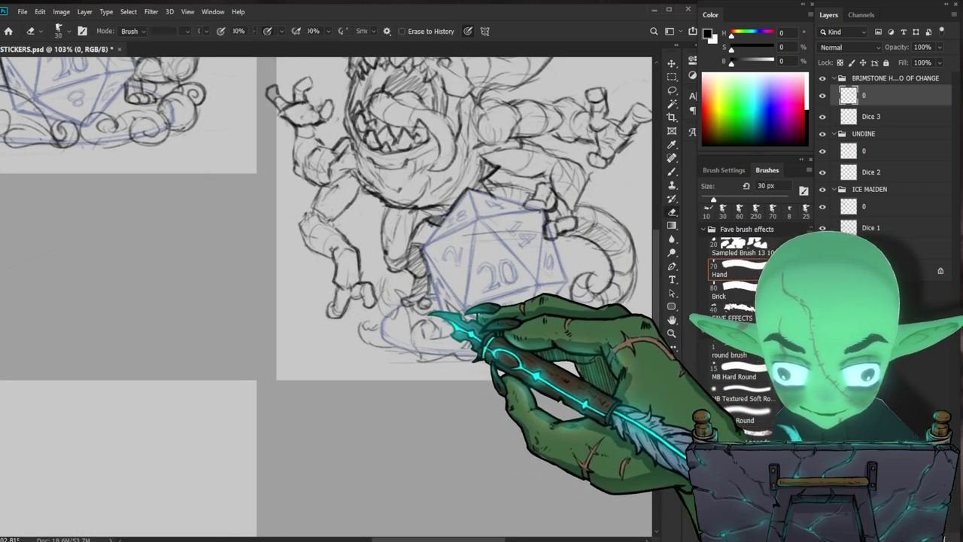
{"action": "left_click_drag", "start_coordinate": [598, 337], "coordinate": [469, 413]}
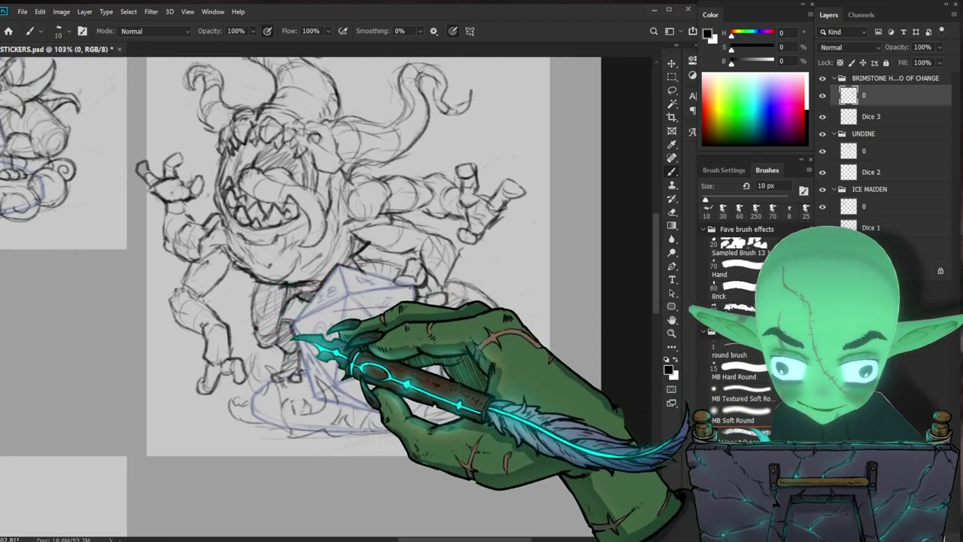
{"action": "left_click_drag", "start_coordinate": [369, 335], "coordinate": [301, 334]}
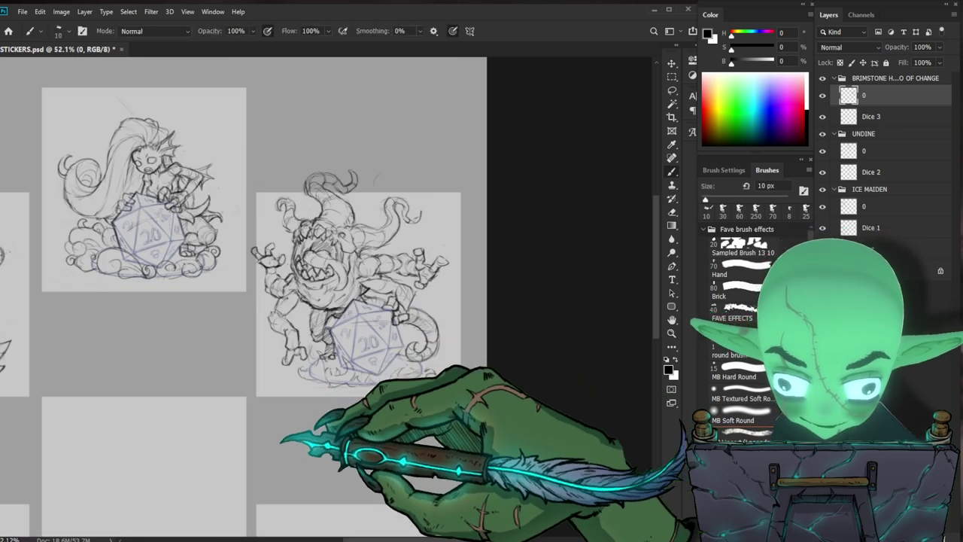
Step: Erase rough lines beside the right edge of the creature's mouth and redraw the cheek and brow contours
{"action": "scroll", "coordinate": [362, 237], "scroll_direction": "up", "scroll_amount": 5}
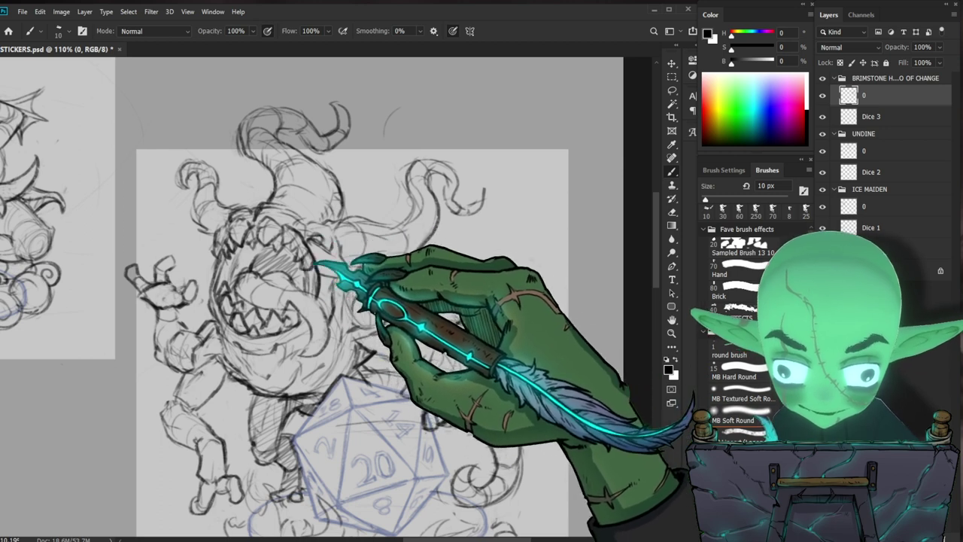
{"action": "key", "text": "e"}
{"action": "key", "text": "b"}
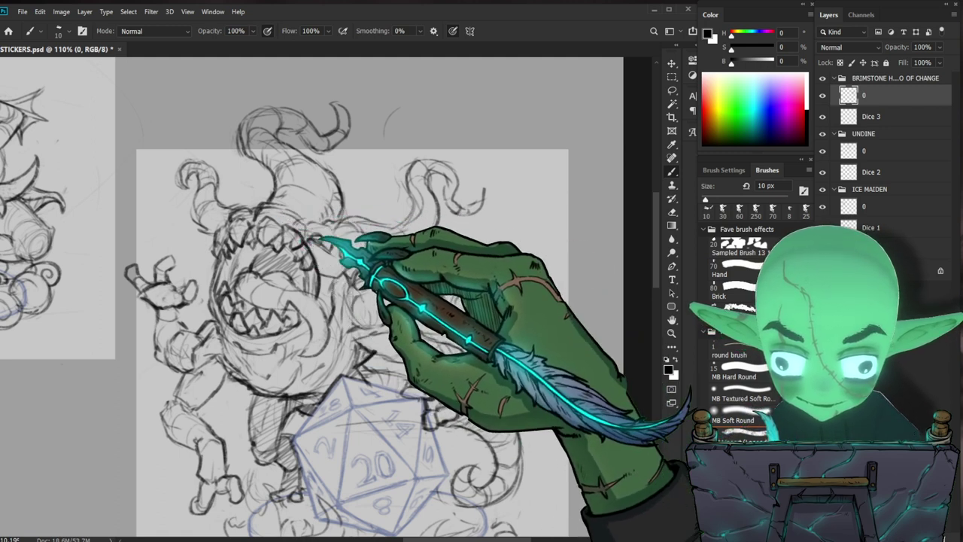
{"action": "key", "text": "e"}
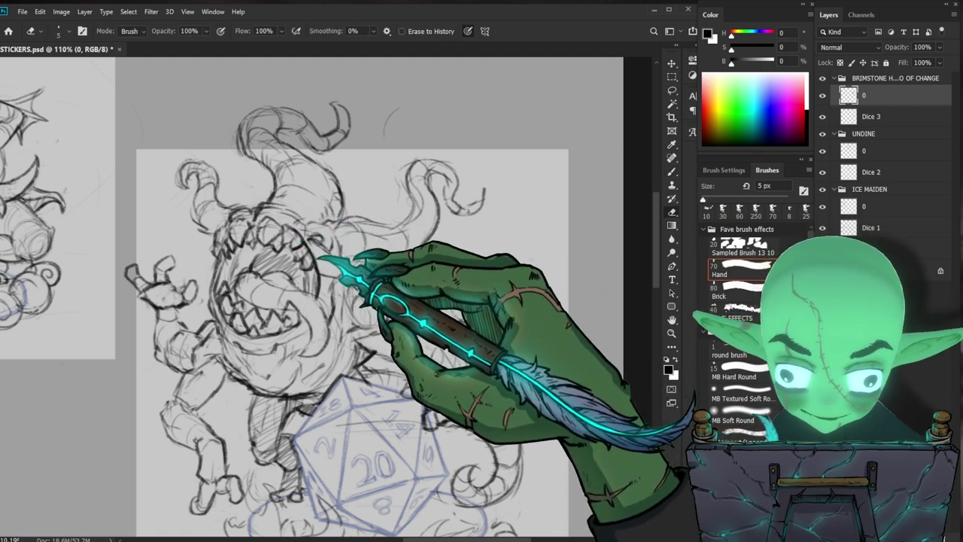
{"action": "key", "text": "b"}
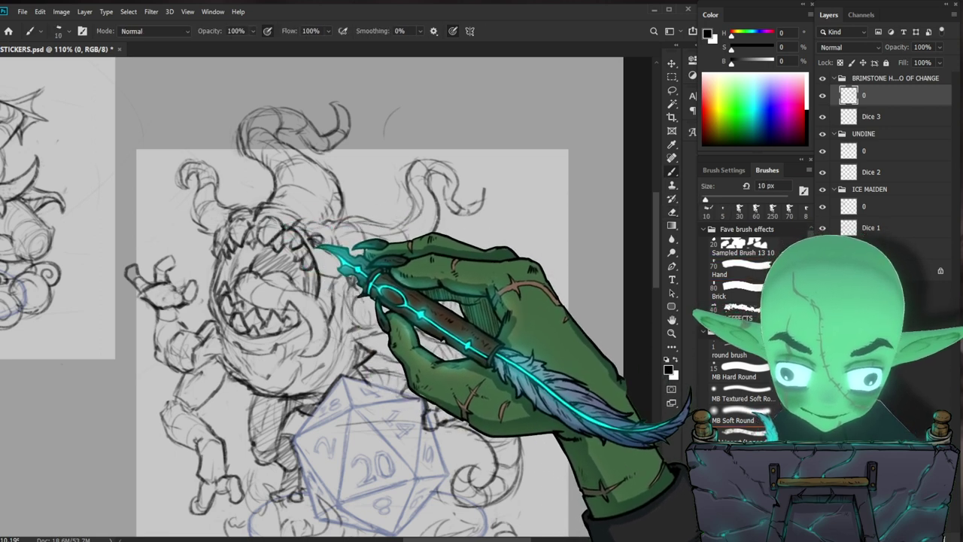
{"action": "key", "text": "e"}
{"action": "key", "text": "b"}
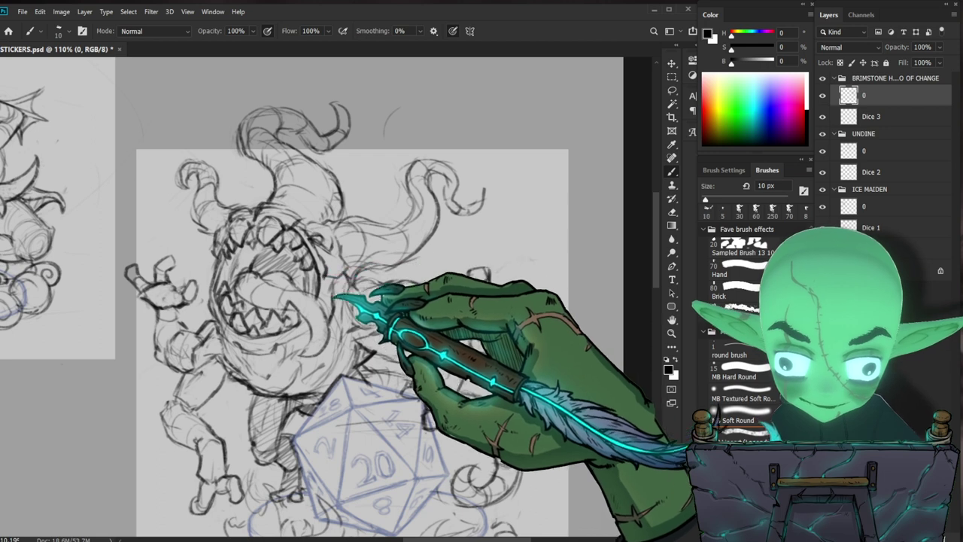
{"action": "key", "text": "e"}
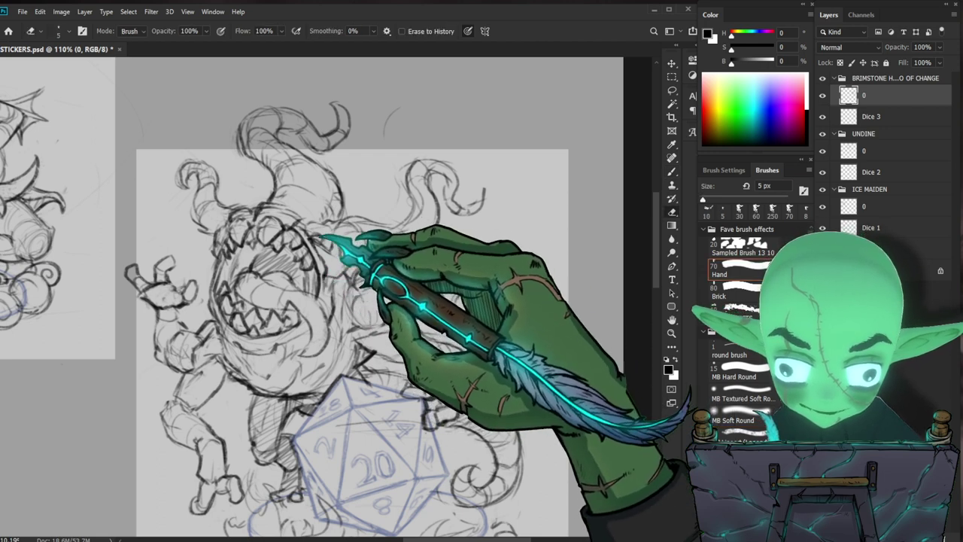
{"action": "key", "text": "b"}
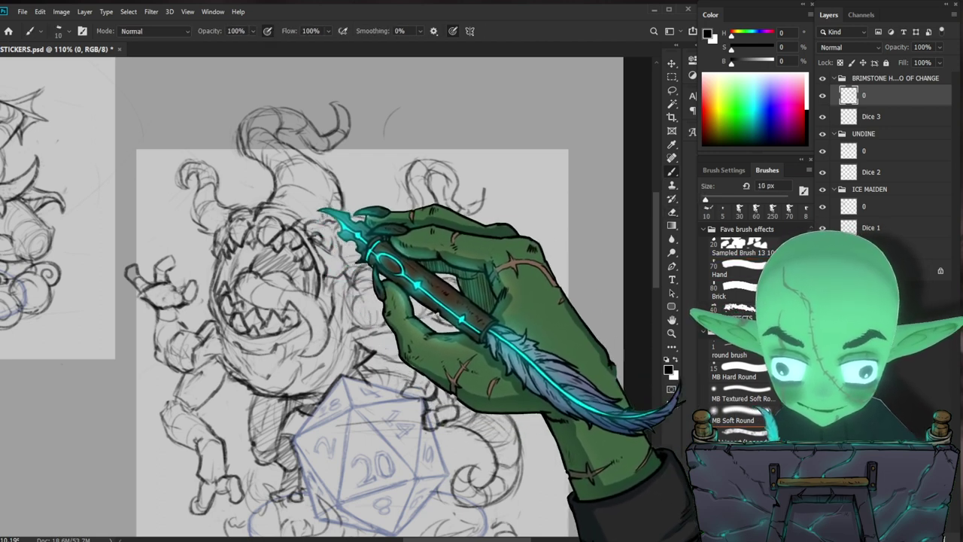
Step: Clean up the top of the creature's head and redraw the contour above the upper teeth with darker lines
{"action": "key", "text": "e"}
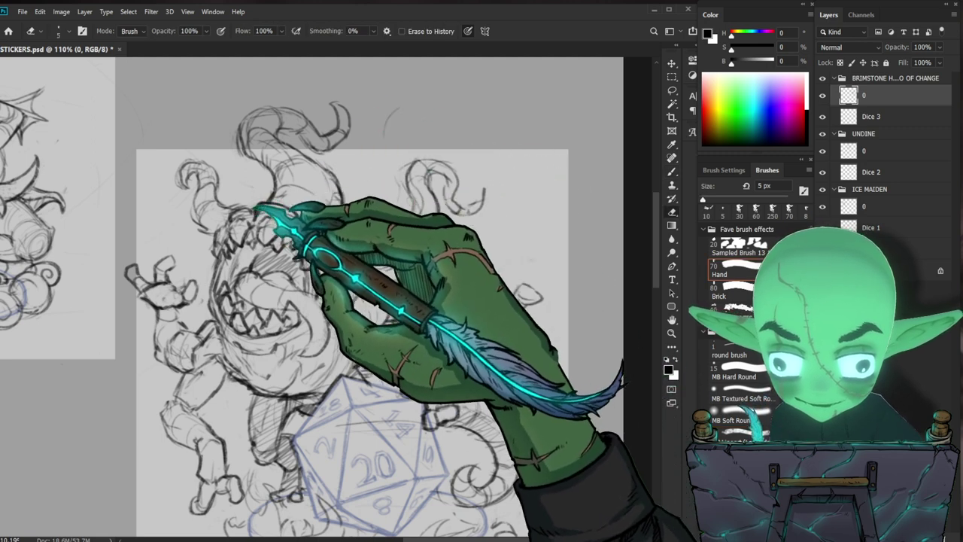
{"action": "key", "text": "b"}
{"action": "left_click_drag", "start_coordinate": [406, 255], "coordinate": [416, 279]}
{"action": "key", "text": "e"}
{"action": "key", "text": "b"}
{"action": "left_click_drag", "start_coordinate": [470, 396], "coordinate": [468, 371]}
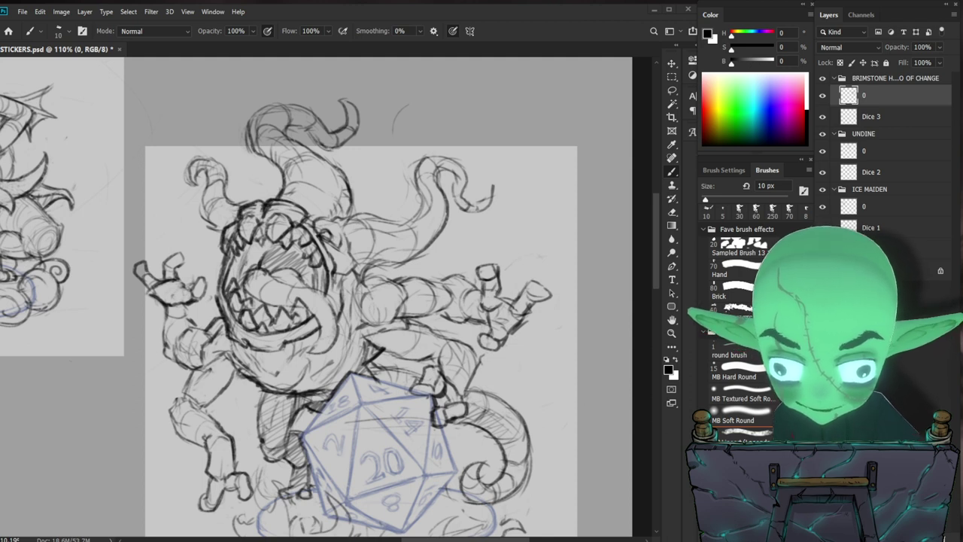
Step: Erase and redraw the lines where the creature's upper left arm meets the body below the jaw
{"action": "mouse_move", "coordinate": [310, 224]}
{"action": "left_mouse_down"}
{"action": "mouse_move", "coordinate": [273, 301]}
{"action": "mouse_move", "coordinate": [295, 301]}
{"action": "left_mouse_up"}
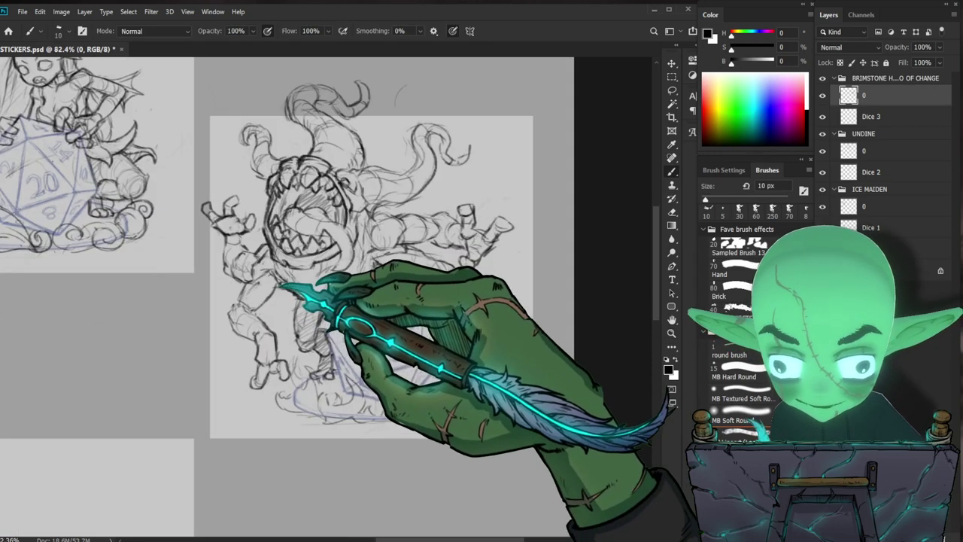
{"action": "key", "text": "e"}
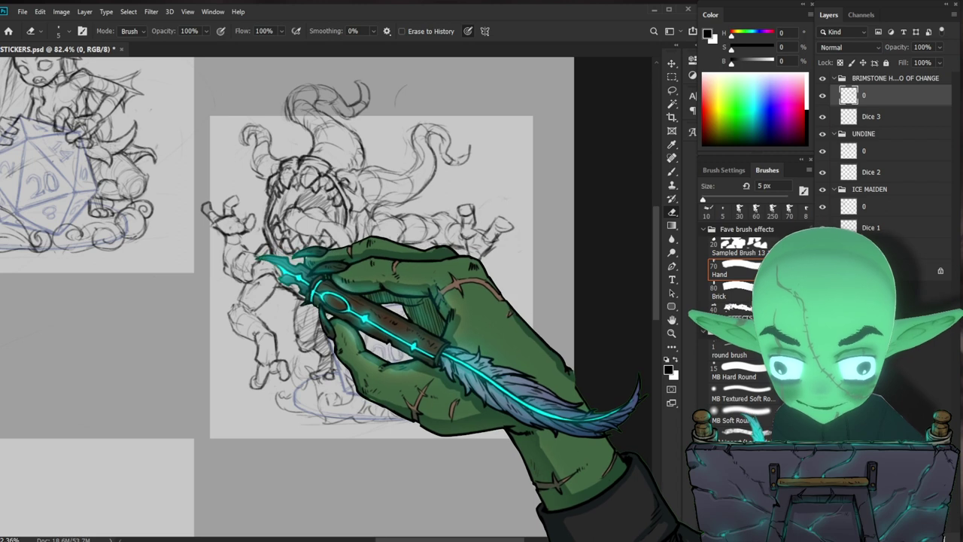
{"action": "key", "text": "b"}
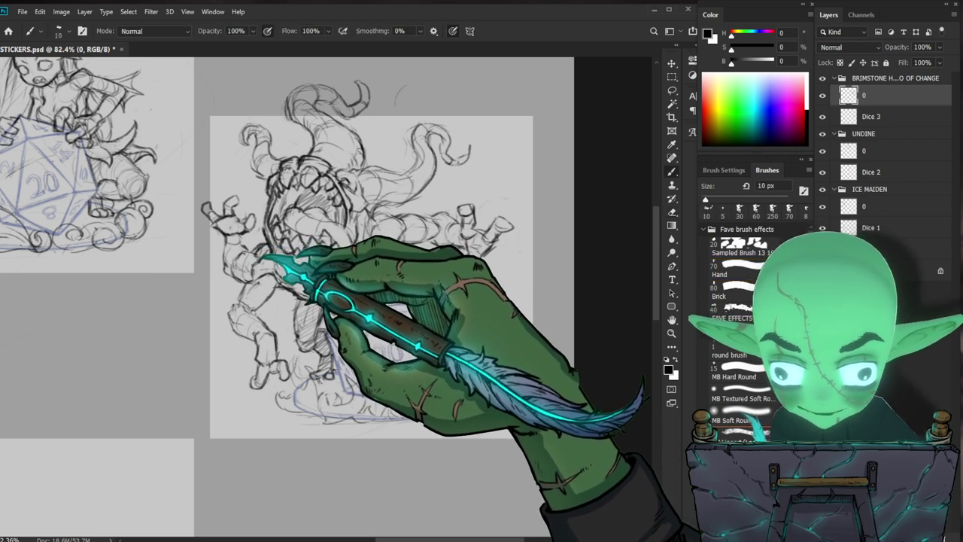
{"action": "key", "text": "e"}
{"action": "left_click_drag", "start_coordinate": [541, 344], "coordinate": [487, 383]}
{"action": "key", "text": "b"}
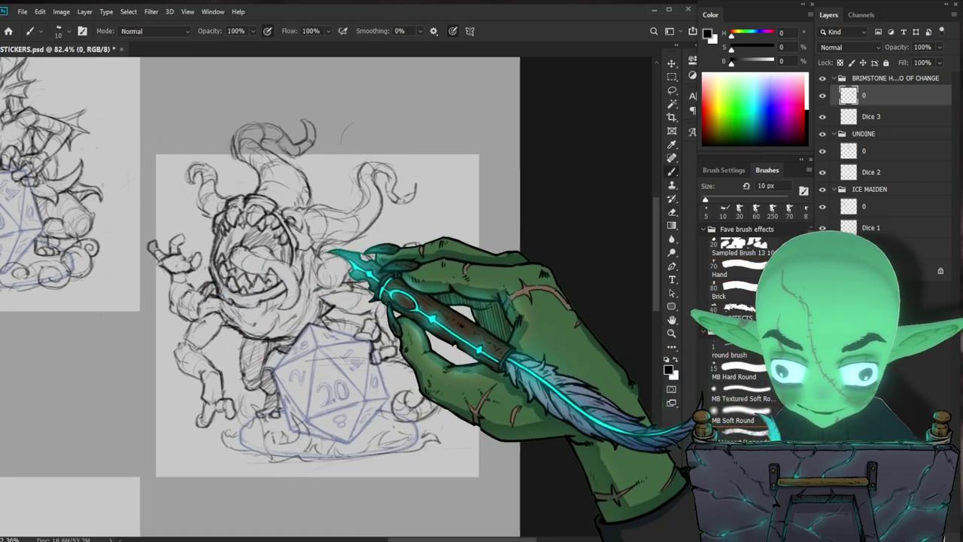
Step: Clean up the creature's lower leg and foot behind the die and darken their lines
{"action": "left_click_drag", "start_coordinate": [472, 315], "coordinate": [440, 315]}
{"action": "left_click_drag", "start_coordinate": [380, 359], "coordinate": [404, 355]}
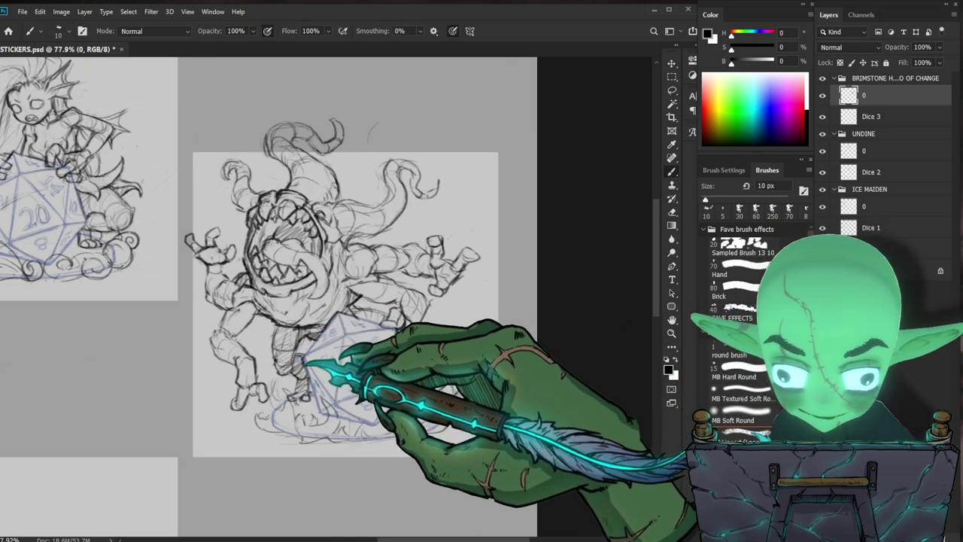
{"action": "left_click_drag", "start_coordinate": [575, 377], "coordinate": [547, 368]}
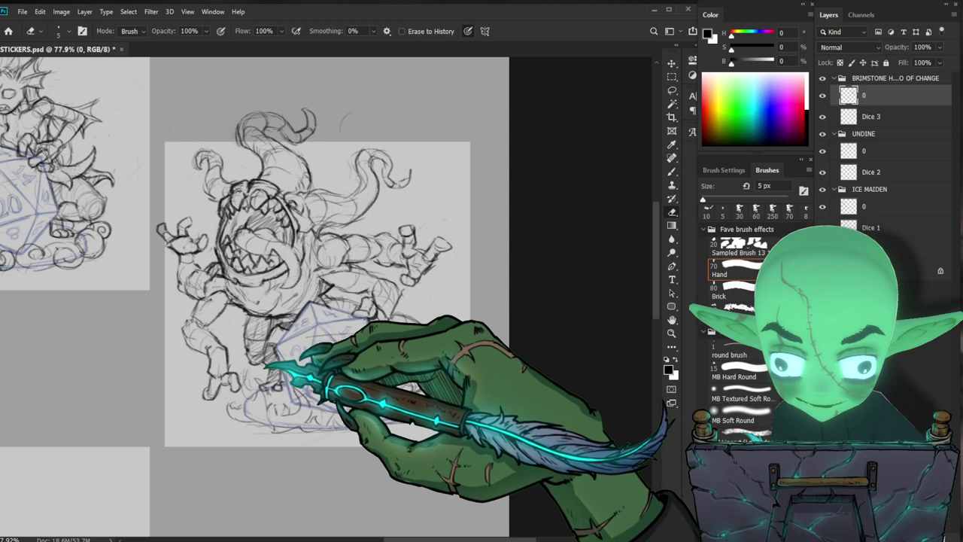
{"action": "left_click_drag", "start_coordinate": [313, 347], "coordinate": [283, 348]}
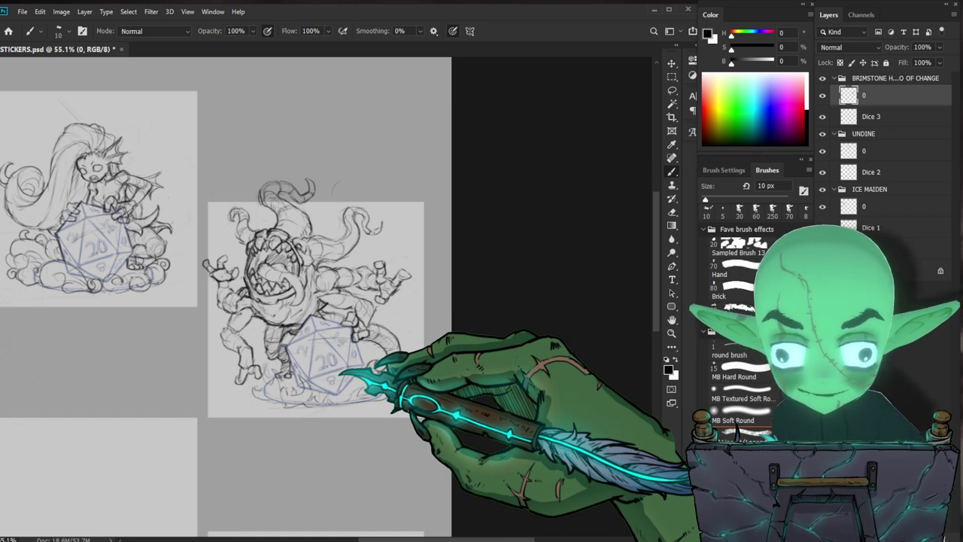
Step: Erase stray lines inside the open mouth and refine the upper teeth and throat shading
{"action": "left_click_drag", "start_coordinate": [282, 284], "coordinate": [333, 269]}
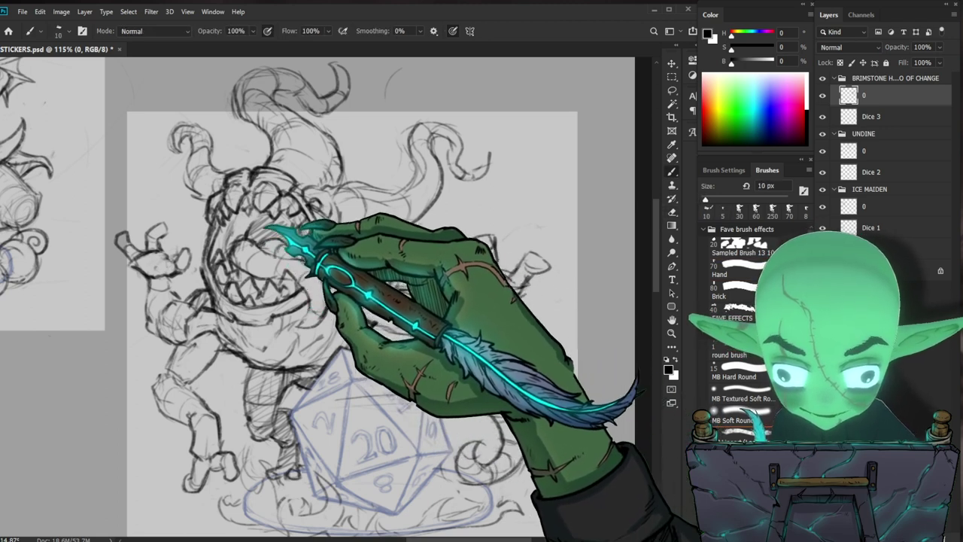
{"action": "key", "text": "e"}
{"action": "mouse_move", "coordinate": [251, 222]}
{"action": "left_mouse_down"}
{"action": "mouse_move", "coordinate": [278, 216]}
{"action": "mouse_move", "coordinate": [265, 219]}
{"action": "left_mouse_up"}
{"action": "key", "text": "b"}
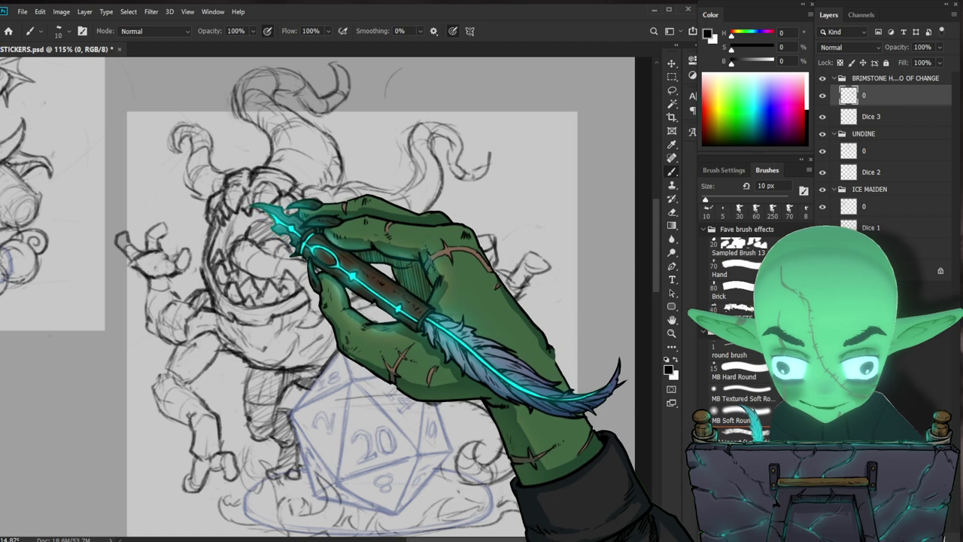
{"action": "left_click_drag", "start_coordinate": [361, 243], "coordinate": [286, 242]}
{"action": "left_click_drag", "start_coordinate": [322, 213], "coordinate": [399, 218]}
Step: Examine the creature's overall silhouette, tentacles and arms at several zoom levels, compared with the other stickers
{"action": "left_click_drag", "start_coordinate": [509, 436], "coordinate": [454, 386]}
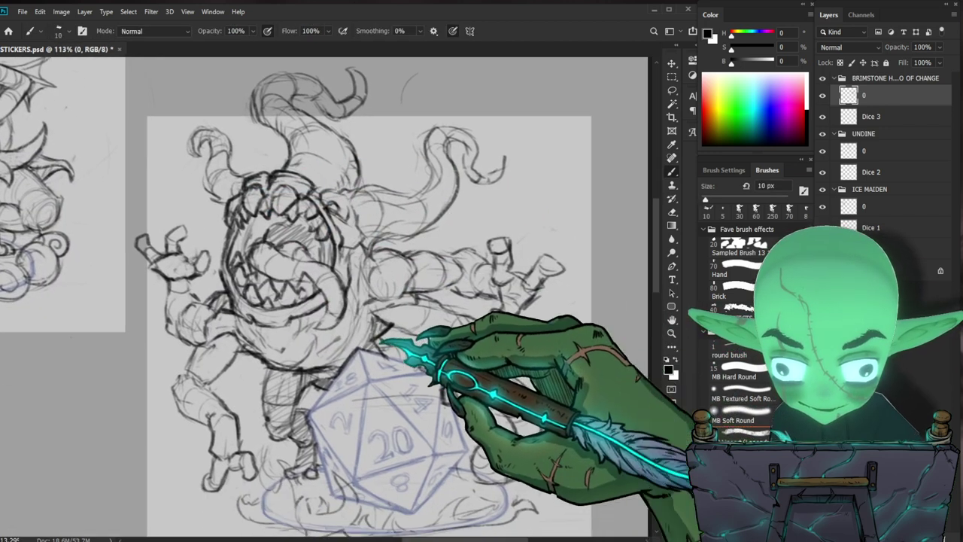
{"action": "key", "text": "ctrl+0"}
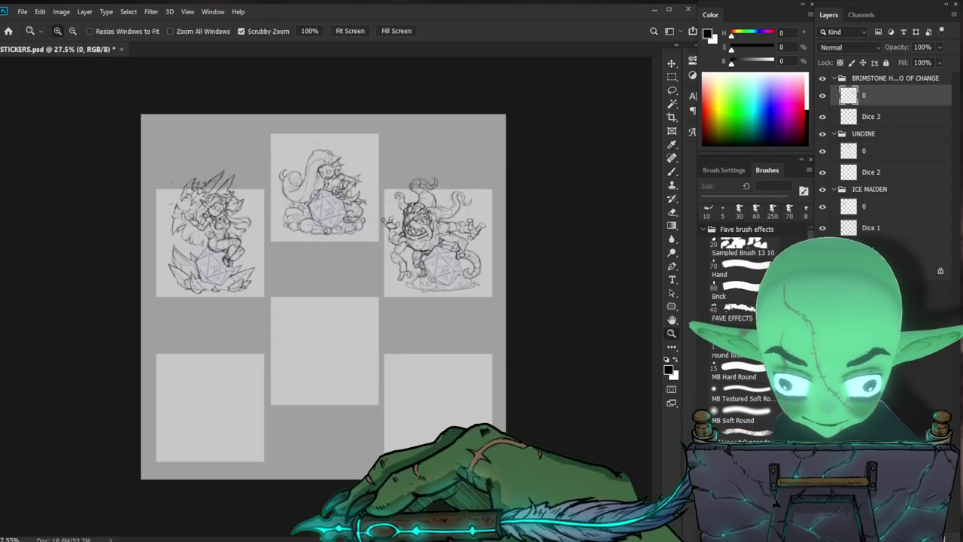
{"action": "left_click_drag", "start_coordinate": [455, 202], "coordinate": [606, 348]}
{"action": "left_click_drag", "start_coordinate": [564, 408], "coordinate": [511, 366]}
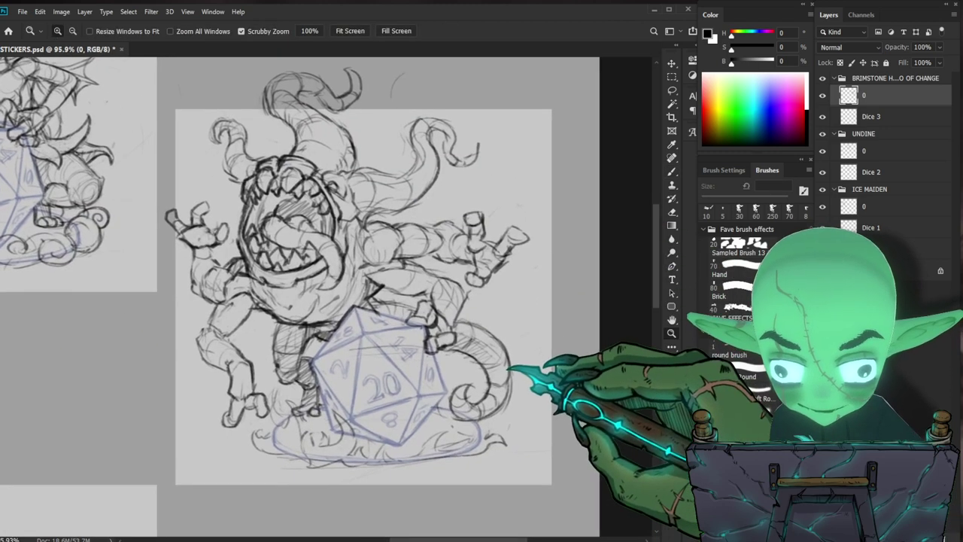
{"action": "key", "text": "b"}
{"action": "left_click_drag", "start_coordinate": [452, 347], "coordinate": [422, 348]}
{"action": "left_click_drag", "start_coordinate": [515, 421], "coordinate": [486, 381]}
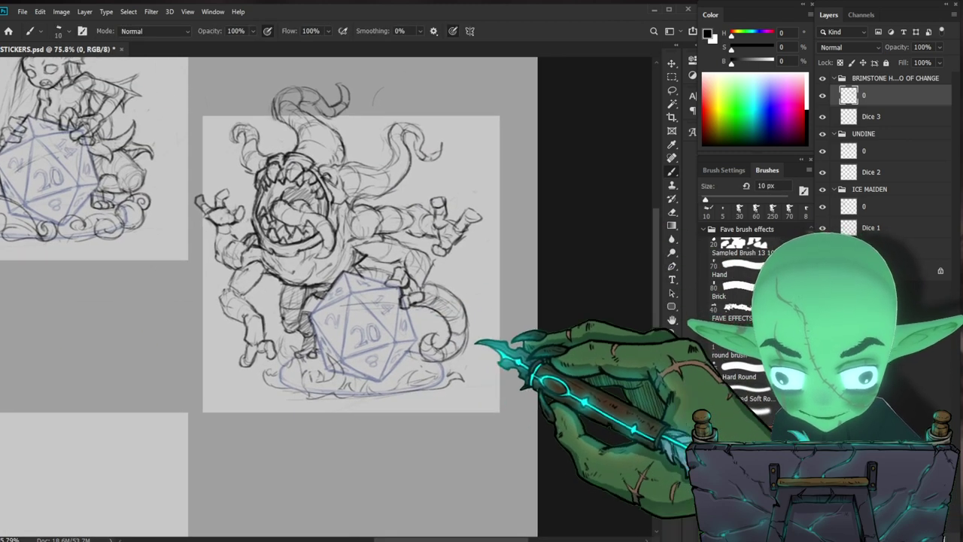
{"action": "left_click_drag", "start_coordinate": [419, 208], "coordinate": [460, 208]}
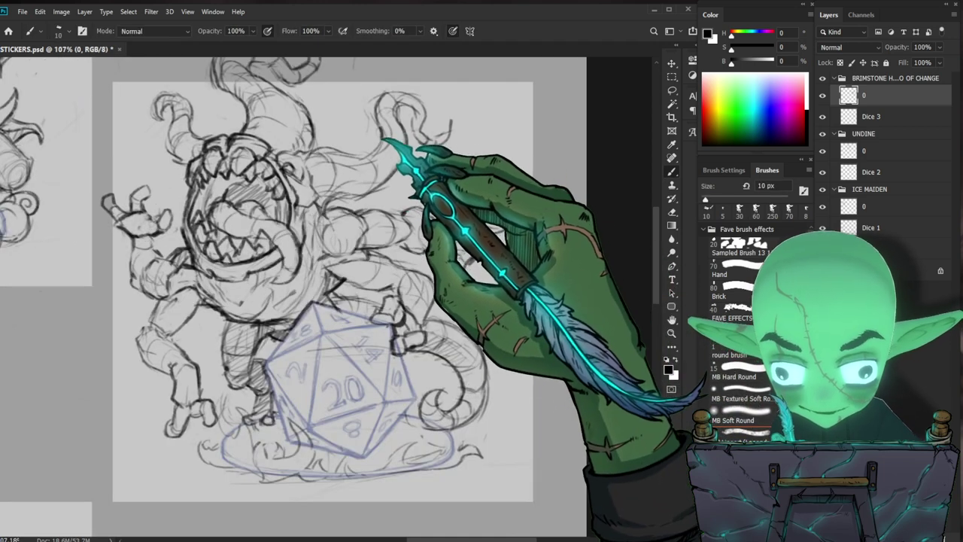
{"action": "key", "text": "z"}
{"action": "left_click_drag", "start_coordinate": [412, 181], "coordinate": [361, 181]}
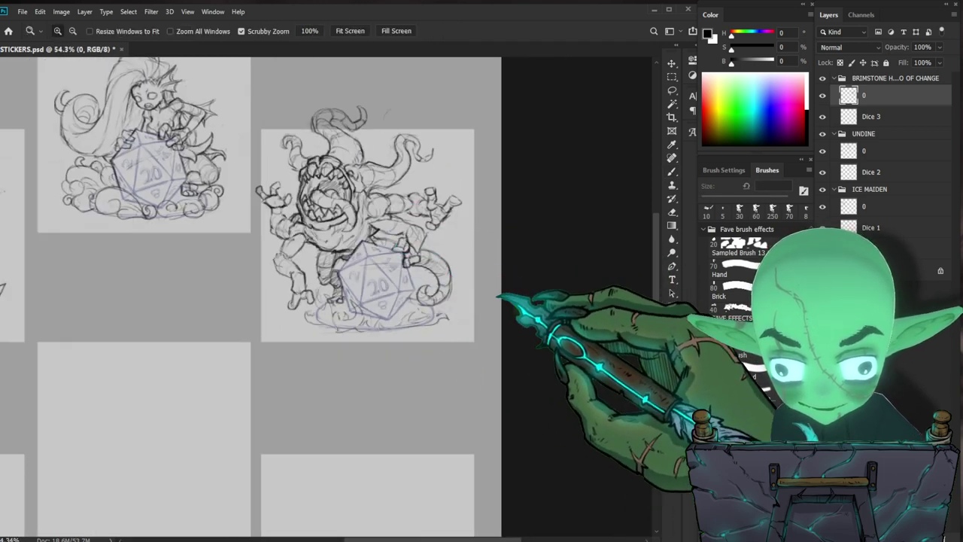
{"action": "left_click_drag", "start_coordinate": [477, 353], "coordinate": [486, 391]}
{"action": "left_click_drag", "start_coordinate": [317, 270], "coordinate": [357, 270]}
{"action": "key", "text": "b"}
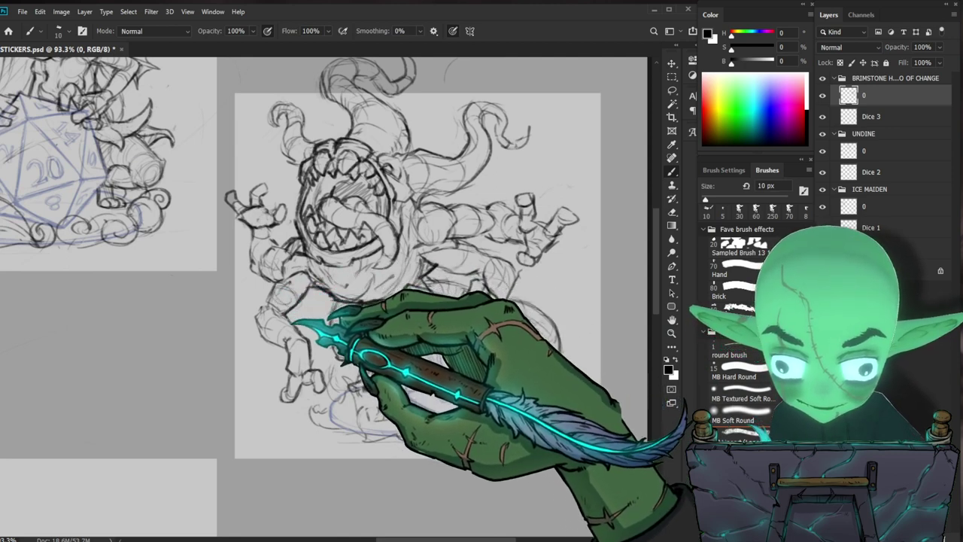
{"action": "key", "text": "z"}
{"action": "mouse_move", "coordinate": [356, 354]}
{"action": "left_mouse_down"}
{"action": "mouse_move", "coordinate": [324, 355]}
{"action": "mouse_move", "coordinate": [371, 346]}
{"action": "left_mouse_up"}
{"action": "key", "text": "b"}
{"action": "left_click_drag", "start_coordinate": [575, 366], "coordinate": [491, 381]}
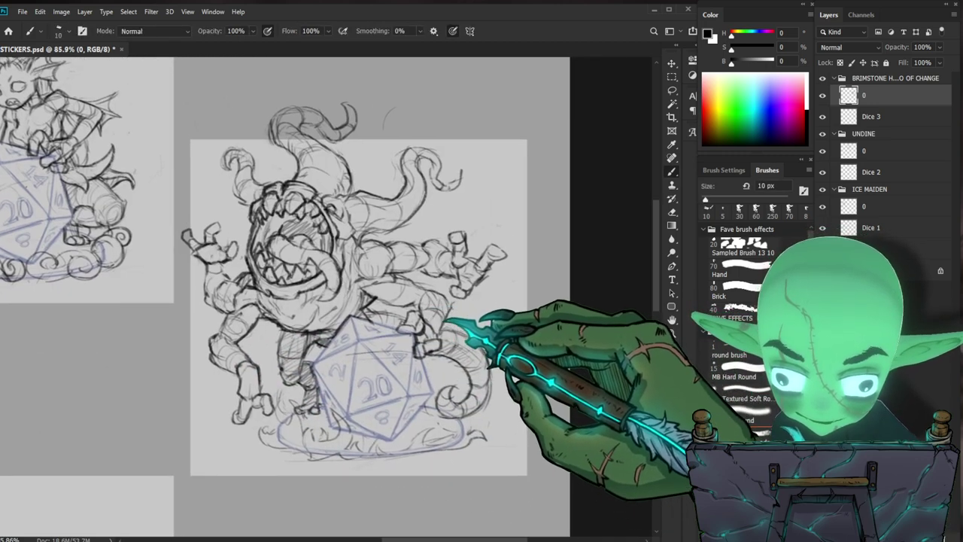
Step: Erase rough lines on the upper right arm and redraw its lower edge and the shoulder joint at the body
{"action": "left_click_drag", "start_coordinate": [502, 286], "coordinate": [487, 297]}
{"action": "key", "text": "e"}
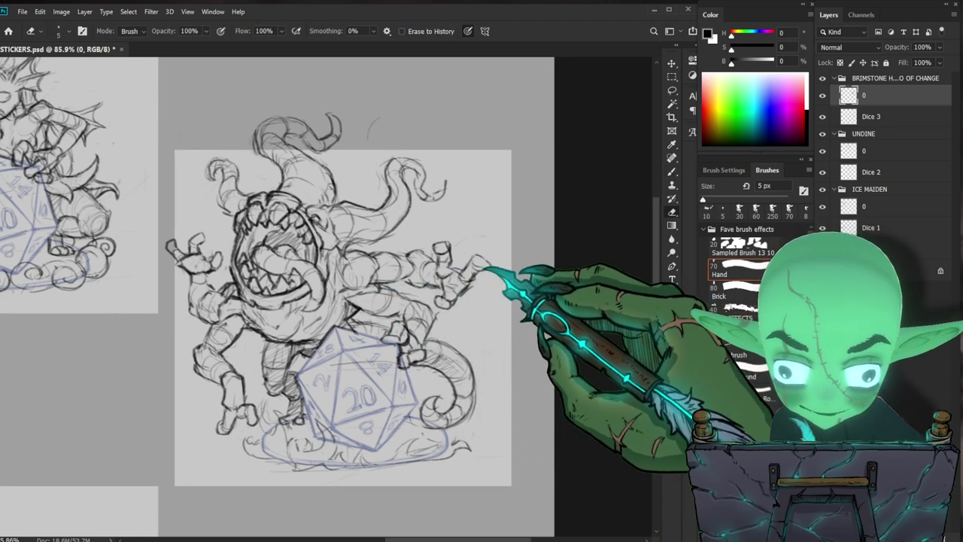
{"action": "key", "text": "b"}
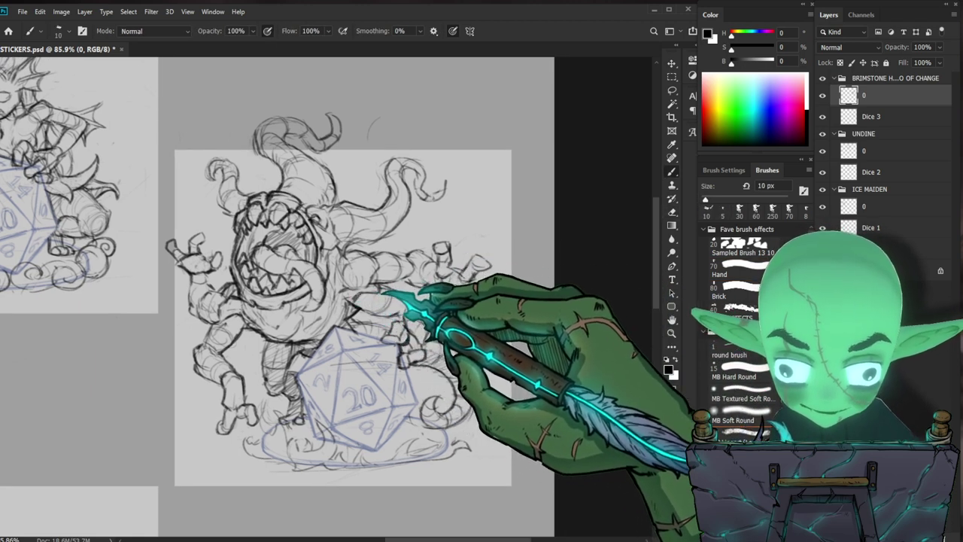
{"action": "key", "text": "e"}
{"action": "key", "text": "b"}
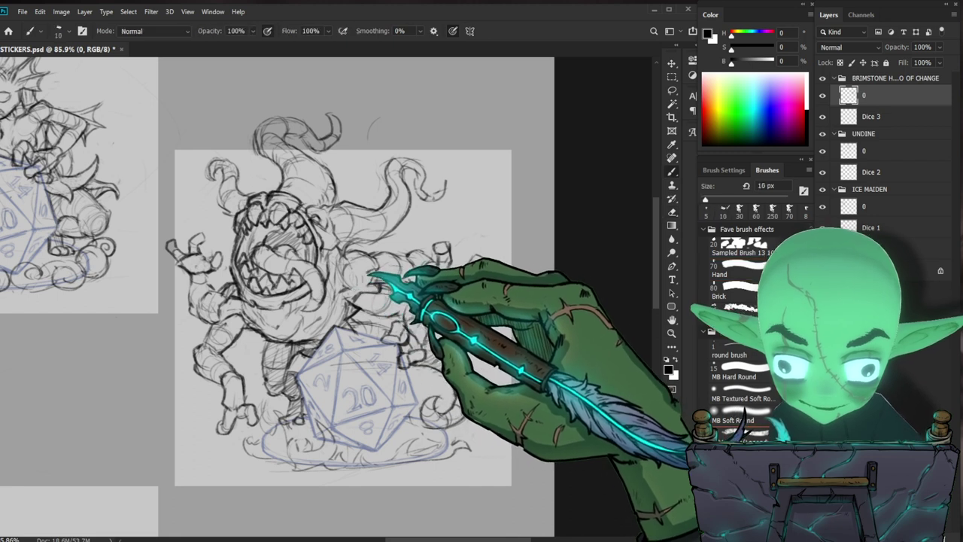
{"action": "key", "text": "e"}
{"action": "key", "text": "b"}
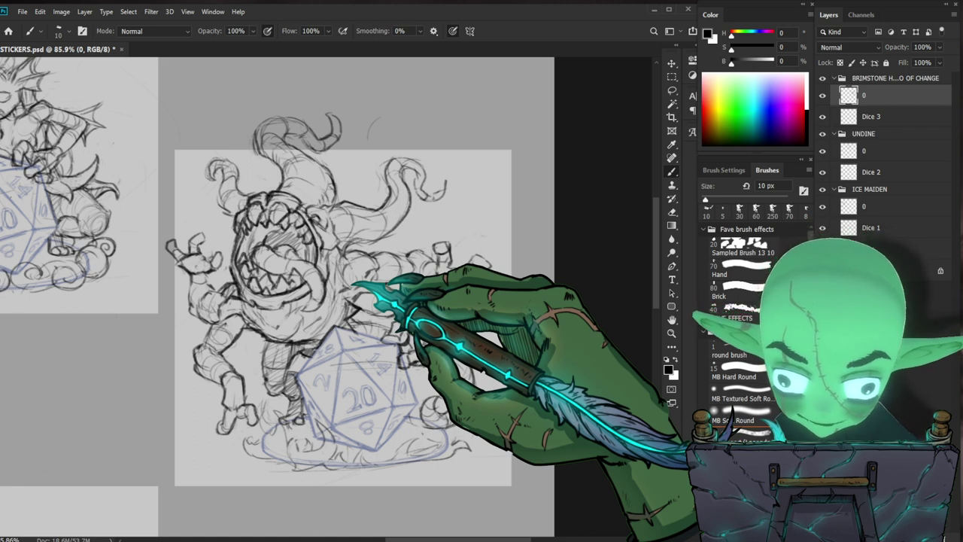
{"action": "key", "text": "e"}
{"action": "key", "text": "b"}
{"action": "left_click_drag", "start_coordinate": [344, 268], "coordinate": [345, 279]}
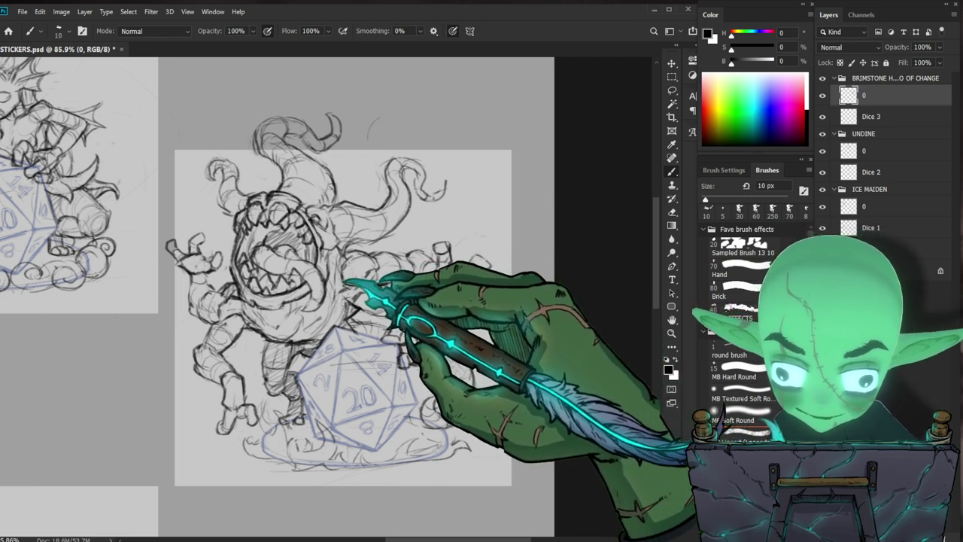
{"action": "key", "text": "e"}
{"action": "key", "text": "b"}
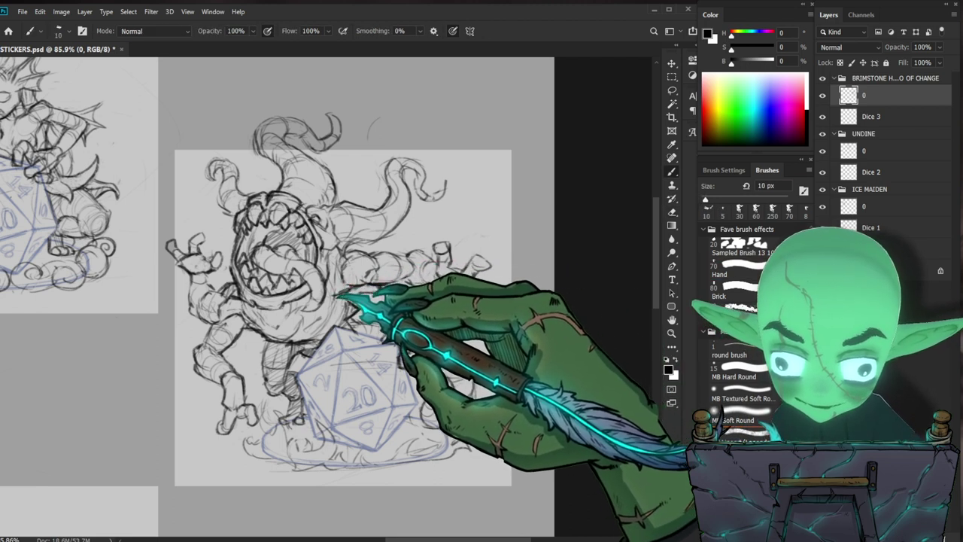
Step: Clean up the large right tentacle and redraw its curving outline with darker contours
{"action": "key", "text": "z"}
{"action": "left_click_drag", "start_coordinate": [428, 314], "coordinate": [376, 316]}
{"action": "left_click_drag", "start_coordinate": [407, 269], "coordinate": [458, 279]}
{"action": "key", "text": "e"}
{"action": "key", "text": "b"}
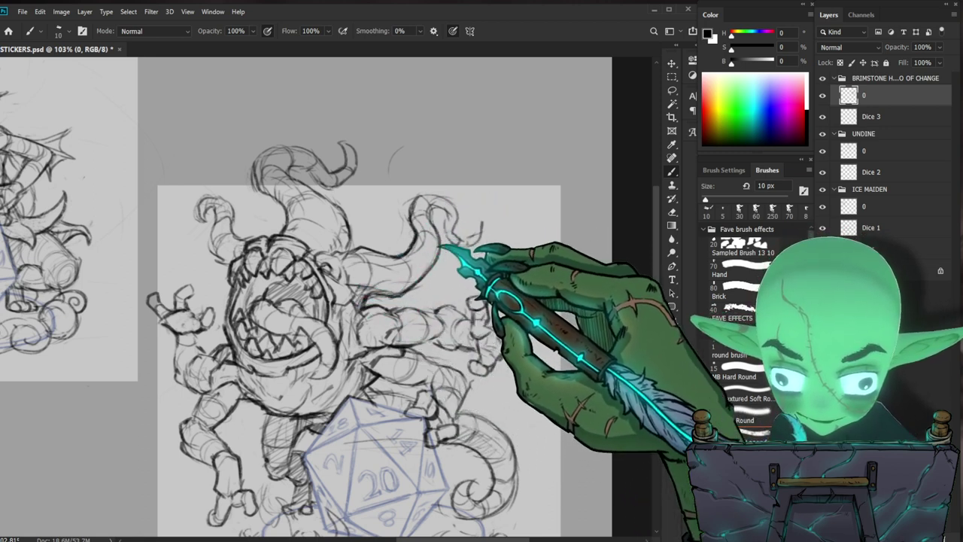
{"action": "key", "text": "z"}
{"action": "left_click_drag", "start_coordinate": [456, 257], "coordinate": [411, 293]}
{"action": "key", "text": "b"}
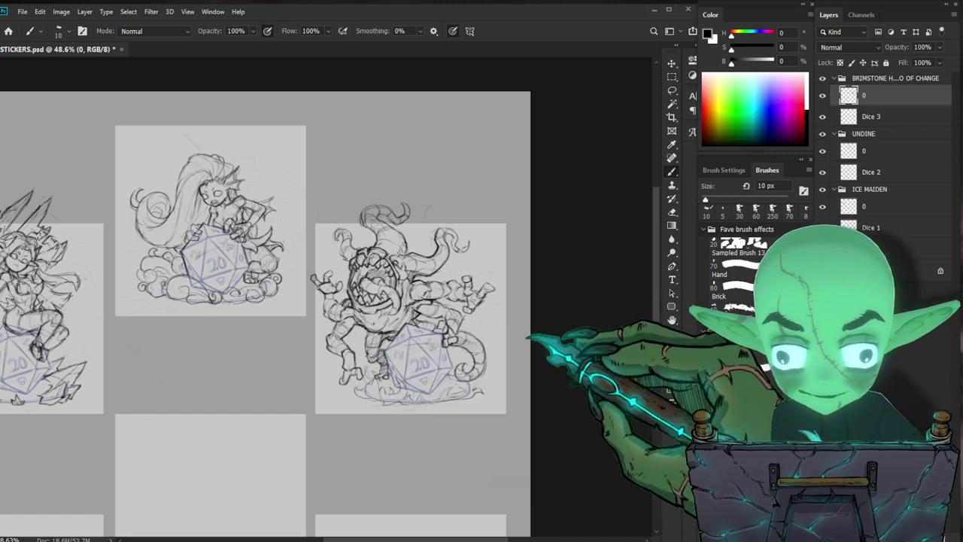
Step: Examine the creature's full silhouette and tentacles close up and from afar, compared with the neighbouring stickers
{"action": "key", "text": "ctrl+space"}
{"action": "left_click_drag", "start_coordinate": [356, 239], "coordinate": [407, 224]}
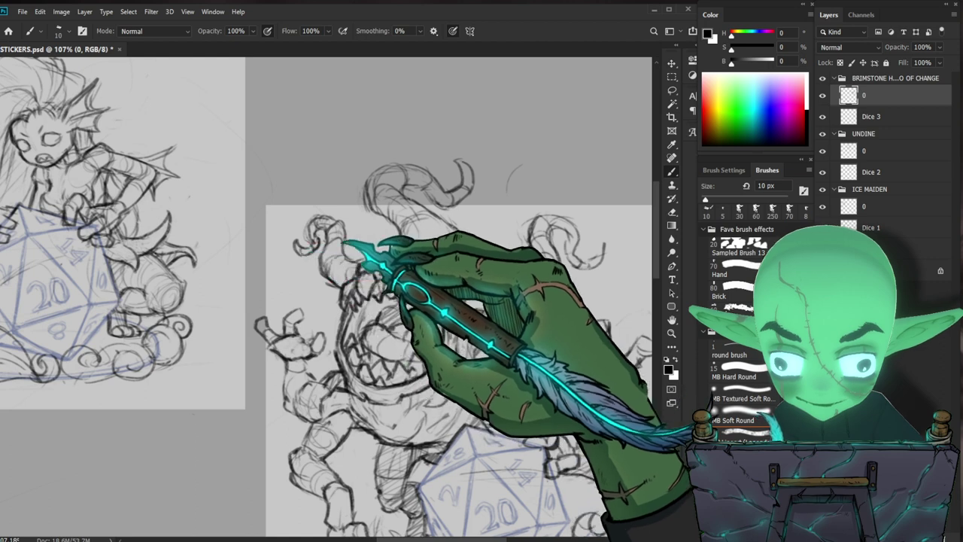
{"action": "key", "text": "z"}
{"action": "left_click_drag", "start_coordinate": [617, 391], "coordinate": [537, 404]}
{"action": "left_click_drag", "start_coordinate": [537, 344], "coordinate": [557, 344]}
{"action": "left_click_drag", "start_coordinate": [524, 382], "coordinate": [467, 422]}
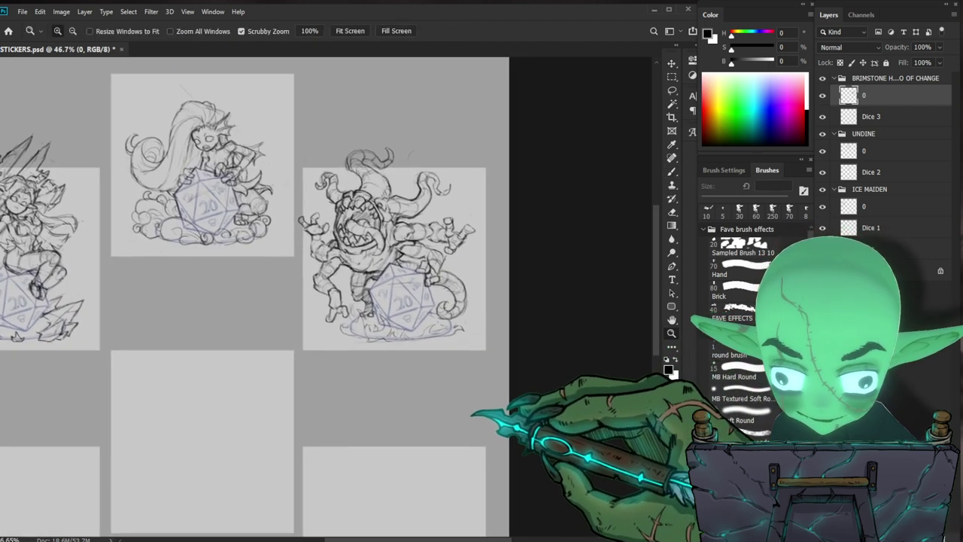
{"action": "left_click_drag", "start_coordinate": [466, 220], "coordinate": [503, 220]}
{"action": "key", "text": "b"}
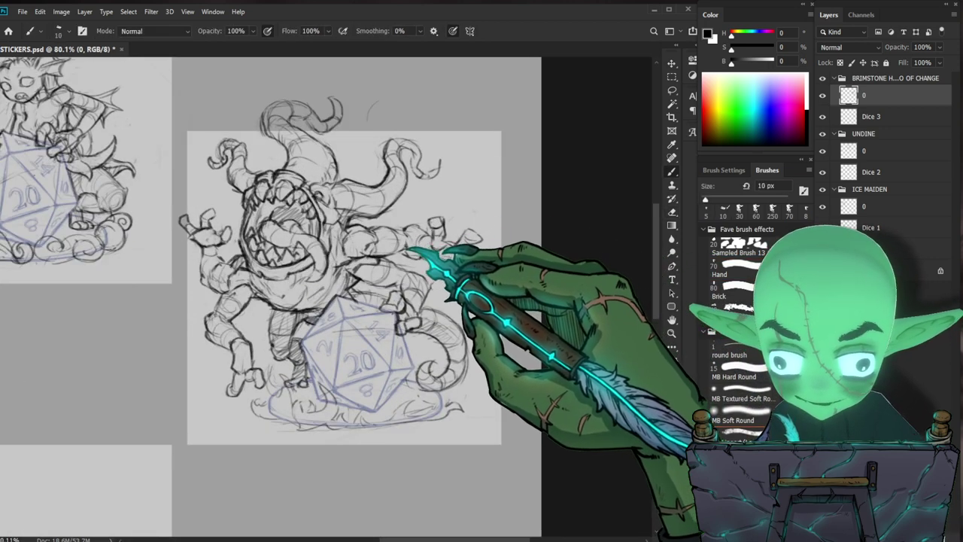
{"action": "left_click_drag", "start_coordinate": [428, 242], "coordinate": [363, 311]}
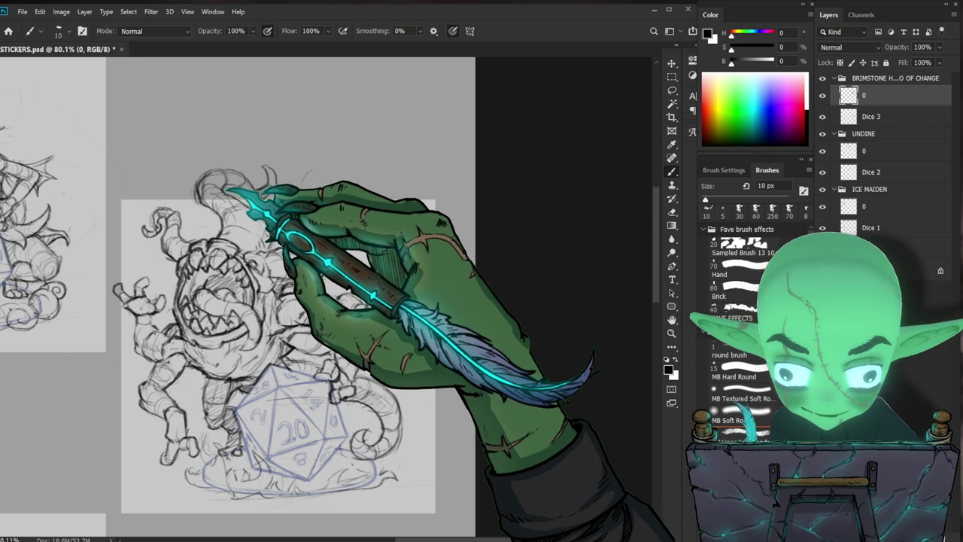
{"action": "key", "text": "z"}
{"action": "key", "text": "ctrl+0"}
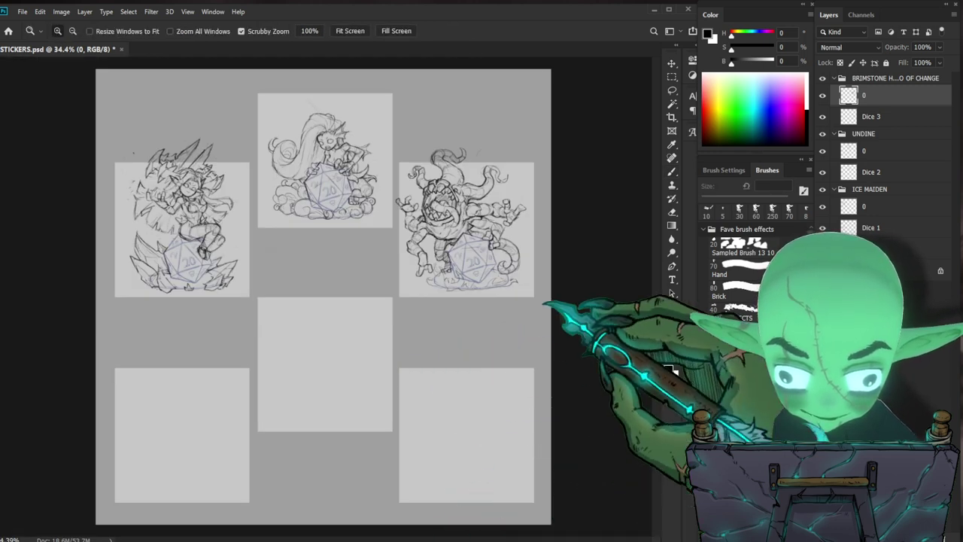
Step: Clean up and redraw the lines around the creature's lower left hand and foot where they meet the ground base
{"action": "left_click_drag", "start_coordinate": [544, 303], "coordinate": [499, 371]}
{"action": "left_click_drag", "start_coordinate": [452, 299], "coordinate": [486, 306]}
{"action": "key", "text": "b"}
{"action": "key", "text": "e"}
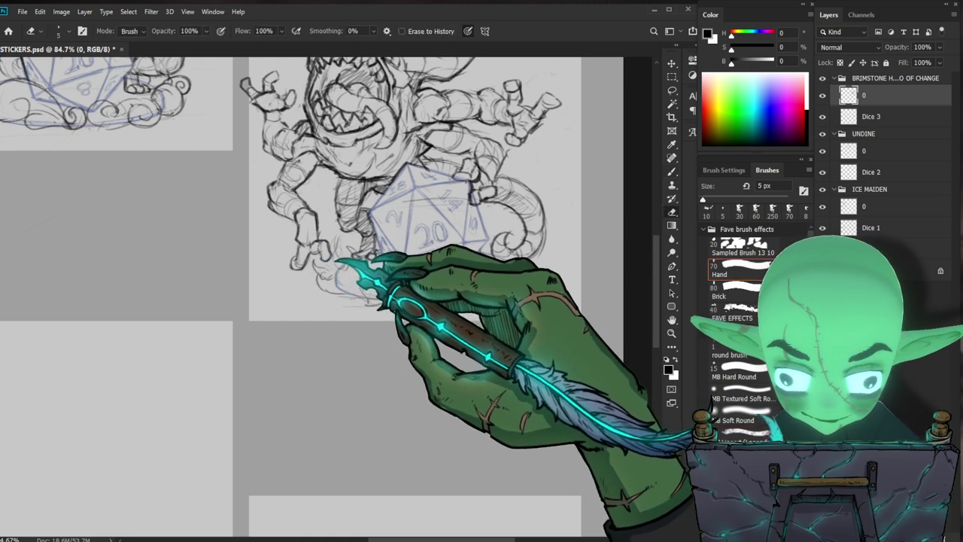
{"action": "key", "text": "b"}
{"action": "left_click_drag", "start_coordinate": [499, 301], "coordinate": [434, 415]}
{"action": "key", "text": "e"}
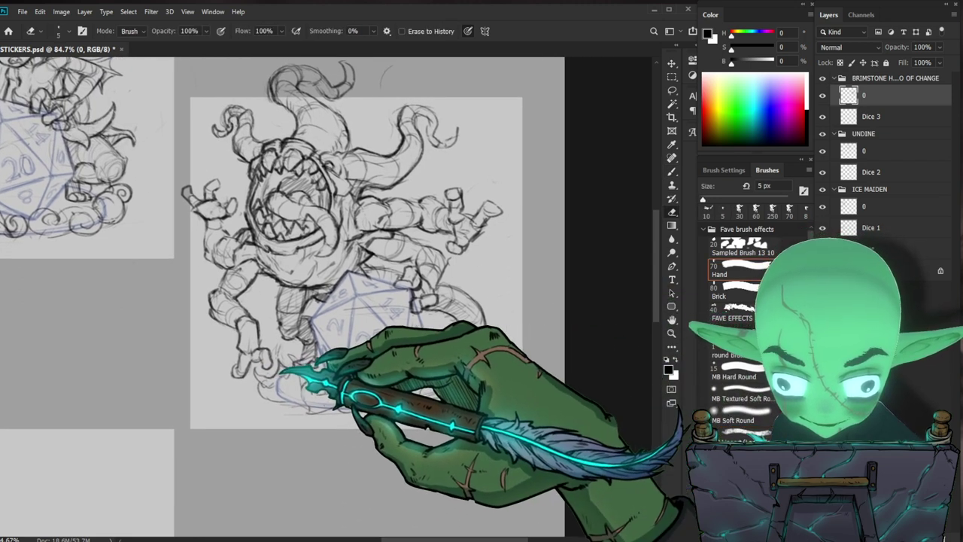
{"action": "key", "text": "b"}
{"action": "key", "text": "e"}
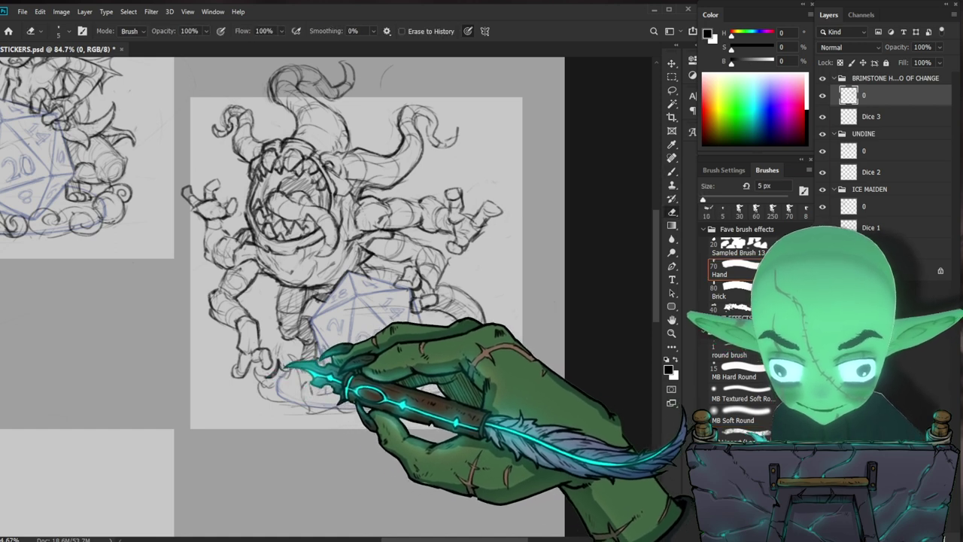
{"action": "key", "text": "b"}
{"action": "left_click_drag", "start_coordinate": [495, 369], "coordinate": [458, 399]}
{"action": "key", "text": "b"}
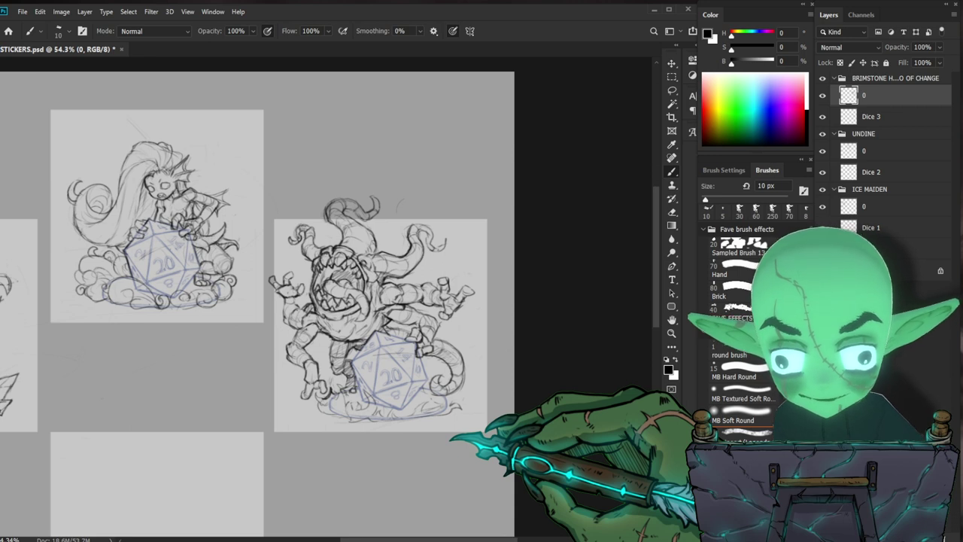
Step: Erase rough lines on the lower right arm above the die and redraw its elbow and forearm contours
{"action": "left_click_drag", "start_coordinate": [417, 322], "coordinate": [444, 322]}
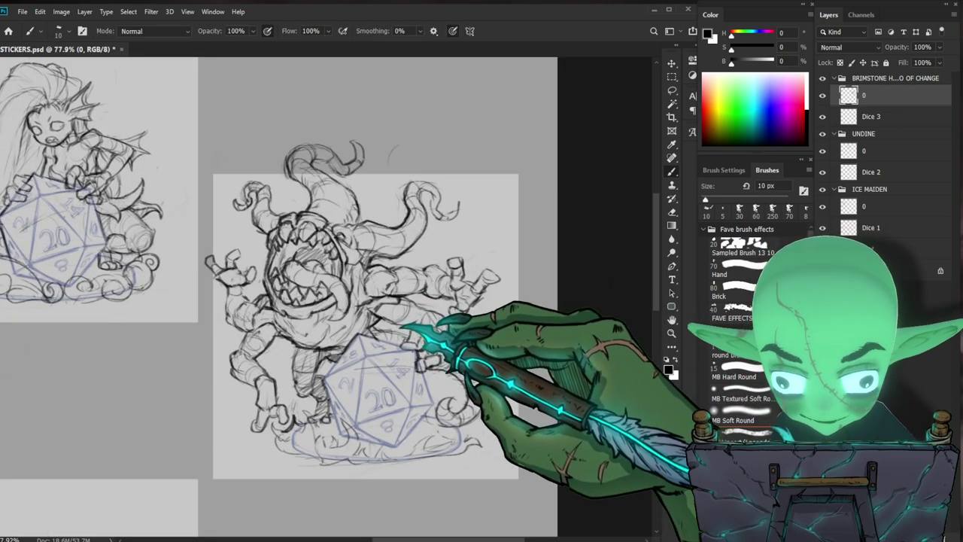
{"action": "key", "text": "e"}
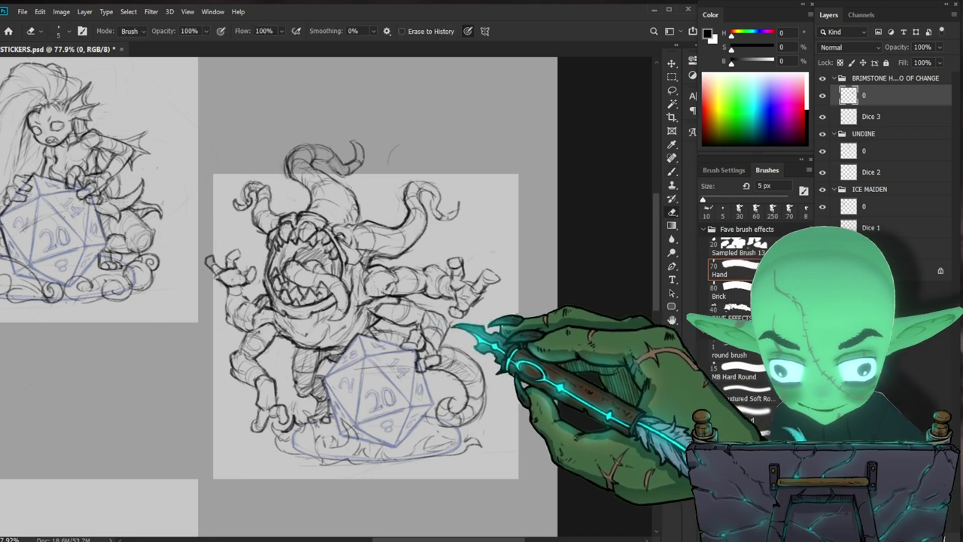
{"action": "key", "text": "b"}
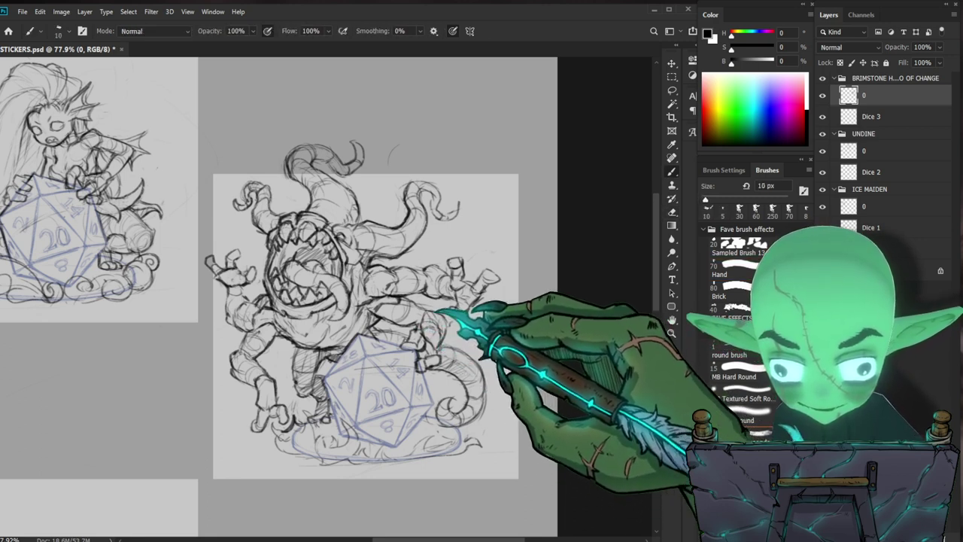
{"action": "key", "text": "e"}
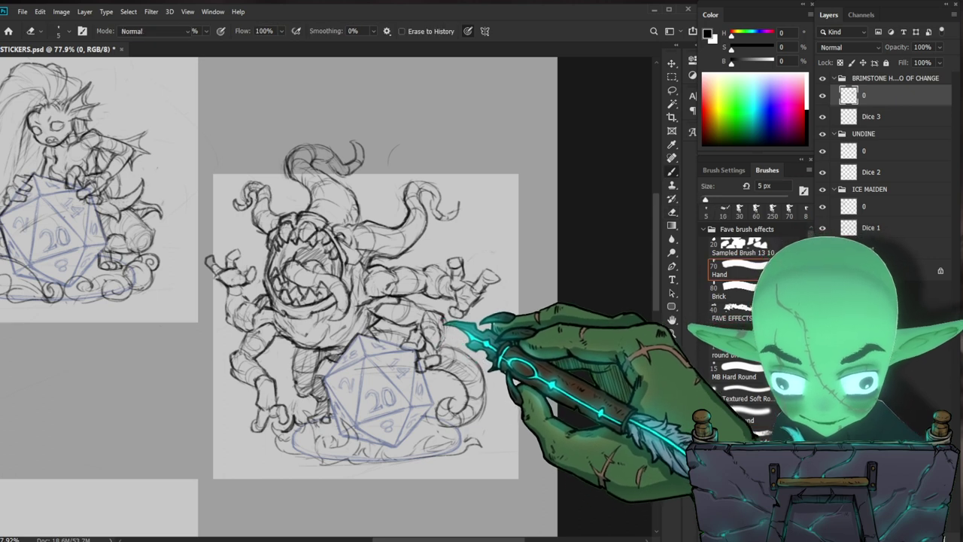
{"action": "key", "text": "b"}
{"action": "key", "text": "e"}
{"action": "key", "text": "b"}
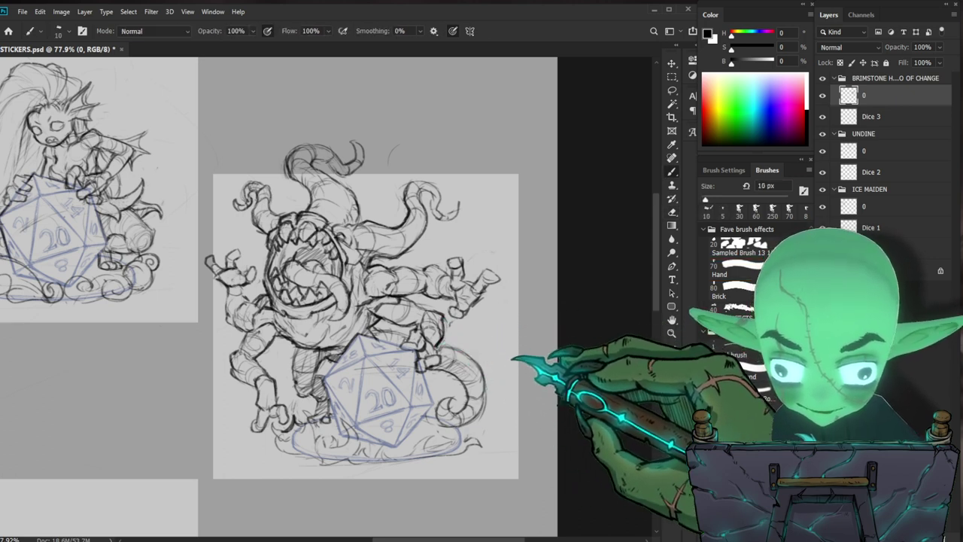
Step: Erase rough lines on the left part of the ground base and sketch small flame shapes along its edge
{"action": "left_click_drag", "start_coordinate": [435, 334], "coordinate": [385, 369]}
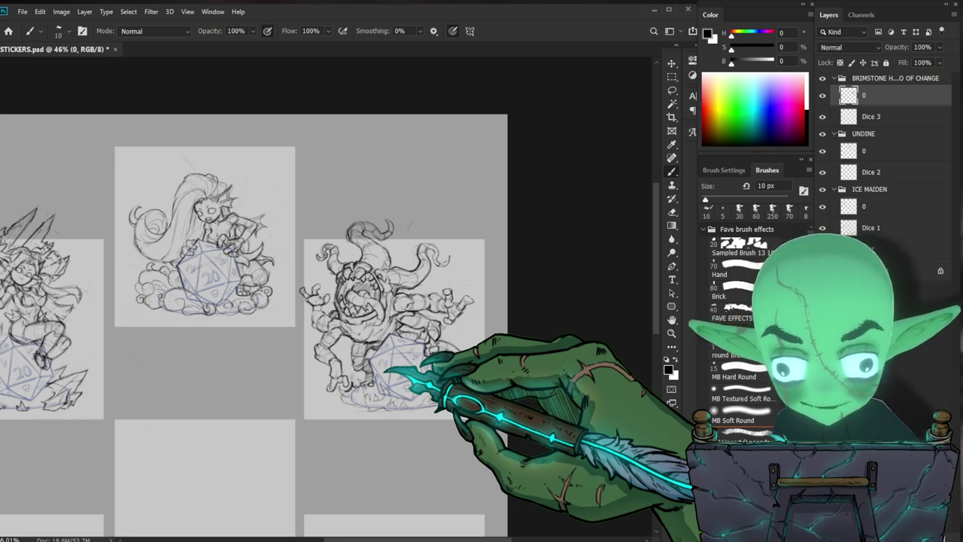
{"action": "left_click_drag", "start_coordinate": [395, 415], "coordinate": [451, 415]}
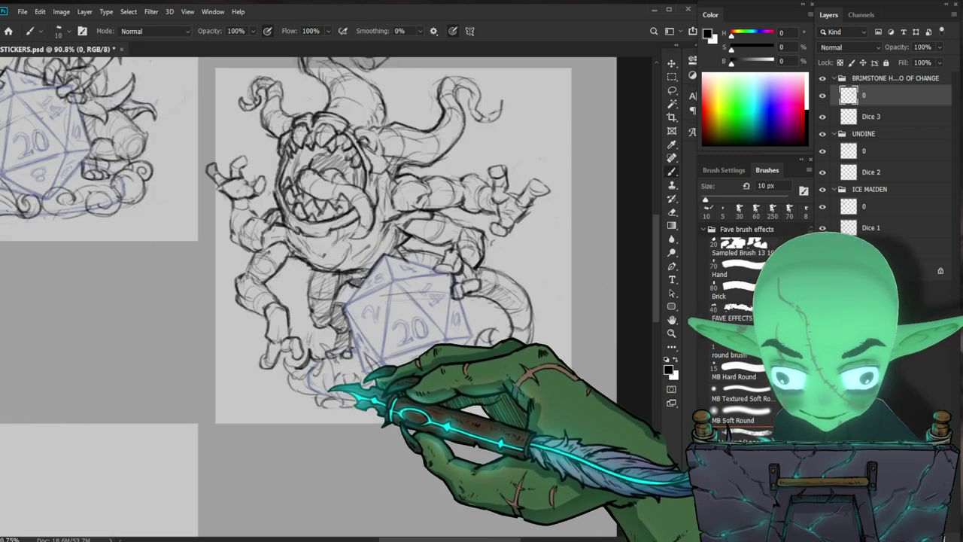
{"action": "key", "text": "e"}
{"action": "key", "text": "b"}
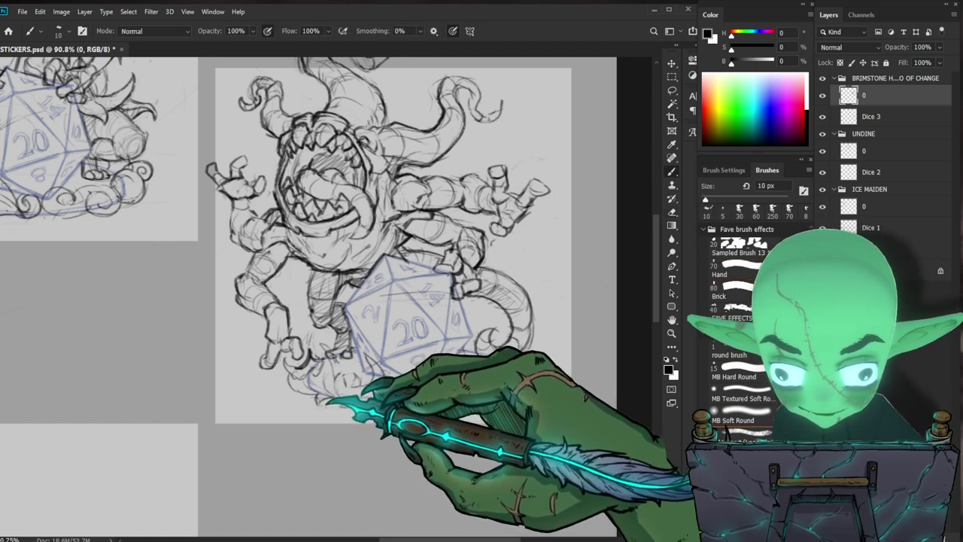
{"action": "key", "text": "e"}
{"action": "key", "text": "b"}
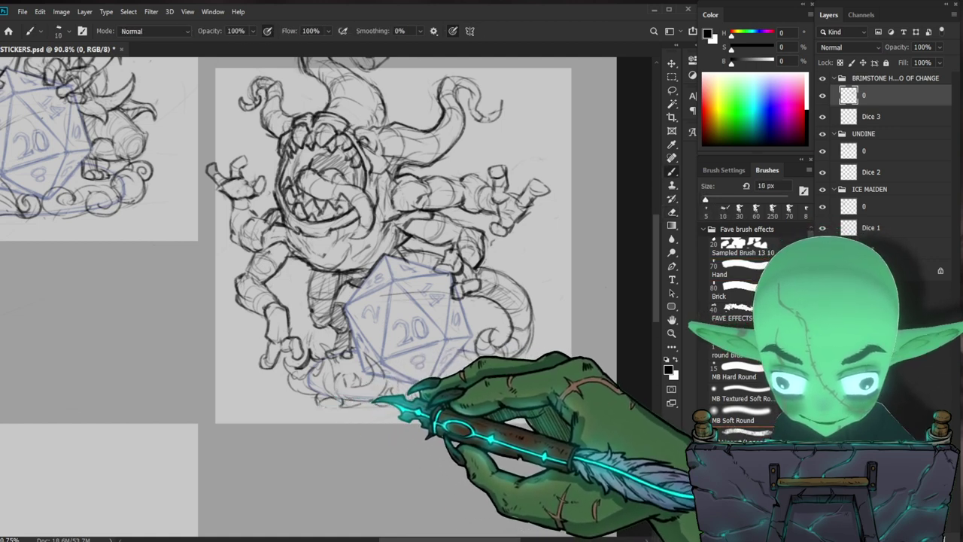
Step: Continue the flame shapes along the front edge of the base beneath the die, cleaning up the rough lines
{"action": "left_click_drag", "start_coordinate": [565, 389], "coordinate": [537, 395]}
{"action": "key", "text": "e"}
{"action": "key", "text": "b"}
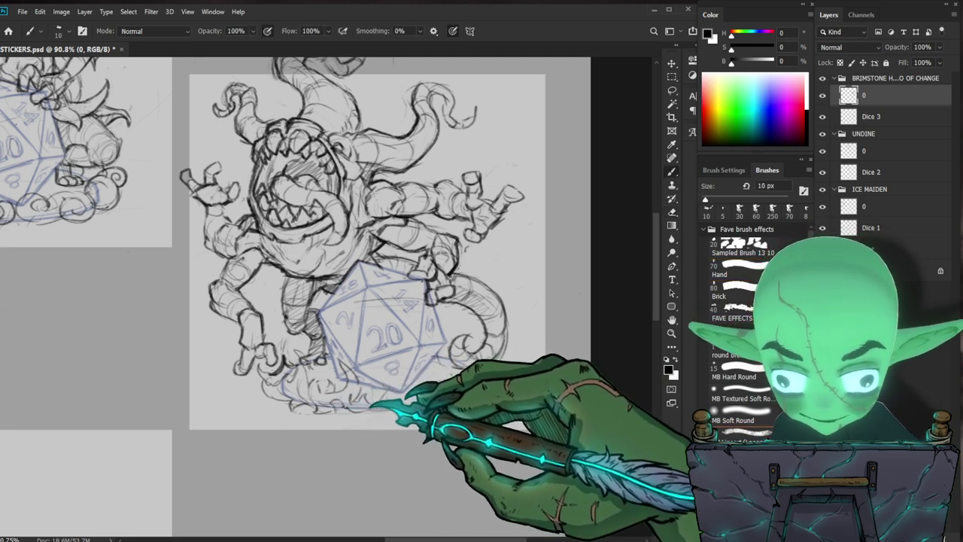
{"action": "left_click_drag", "start_coordinate": [371, 406], "coordinate": [348, 418]}
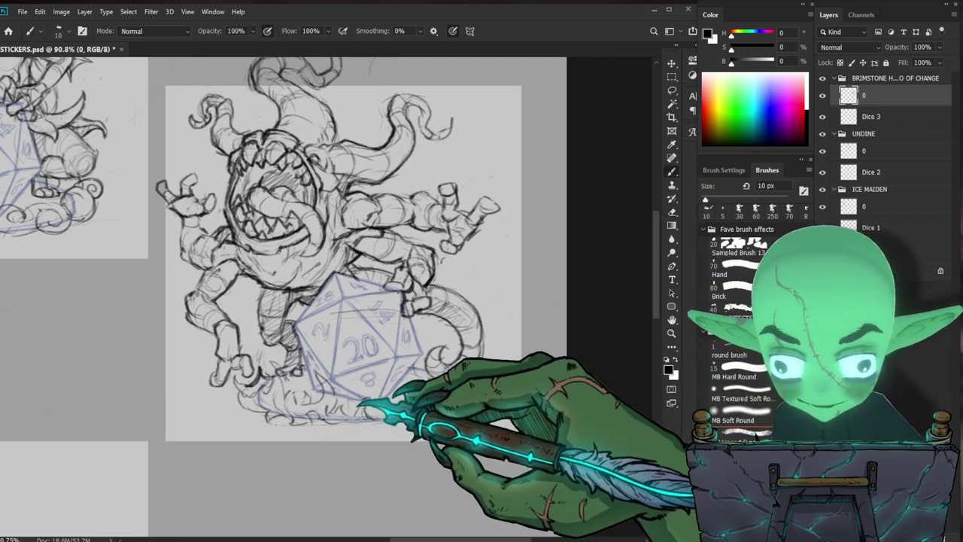
{"action": "key", "text": "e"}
{"action": "key", "text": "b"}
{"action": "key", "text": "e"}
{"action": "key", "text": "b"}
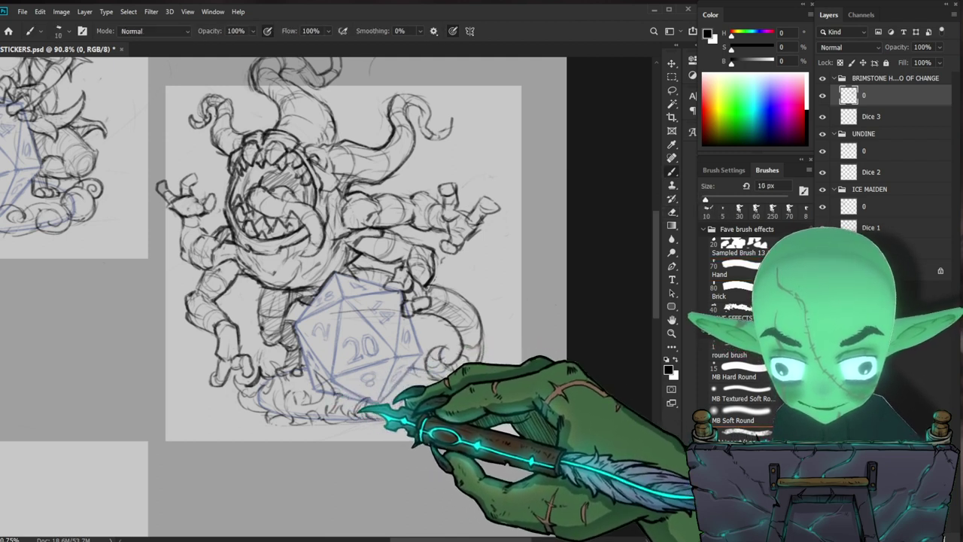
Step: Enlarge the eraser to 30 px, clear rough lines on the base below the die and redraw flames there
{"action": "key", "text": "e"}
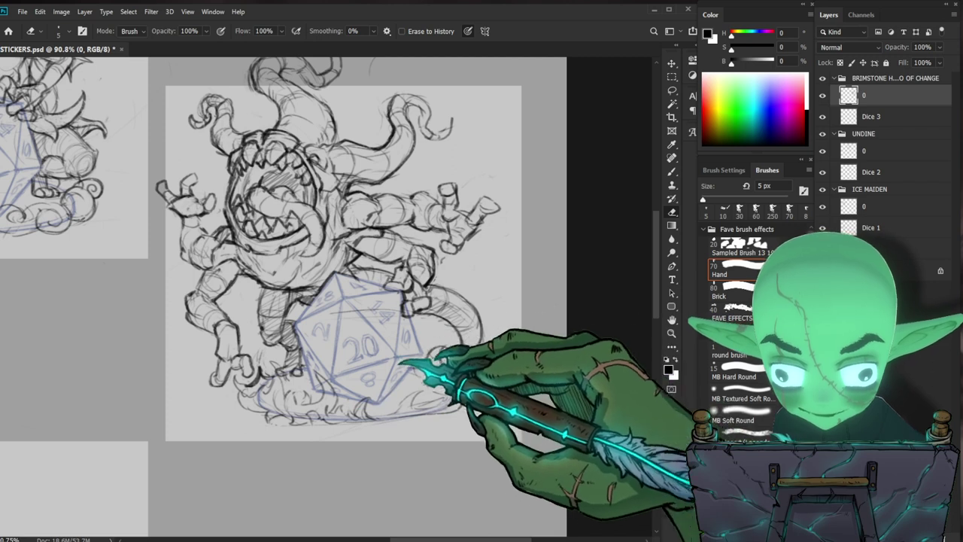
{"action": "key", "text": "bracketright"}
{"action": "key", "text": "bracketright"}
{"action": "key", "text": "bracketright"}
{"action": "key", "text": "bracketright"}
{"action": "key", "text": "bracketright"}
{"action": "key", "text": "bracketright"}
{"action": "key", "text": "bracketright"}
{"action": "key", "text": "bracketright"}
{"action": "key", "text": "bracketright"}
{"action": "key", "text": "bracketright"}
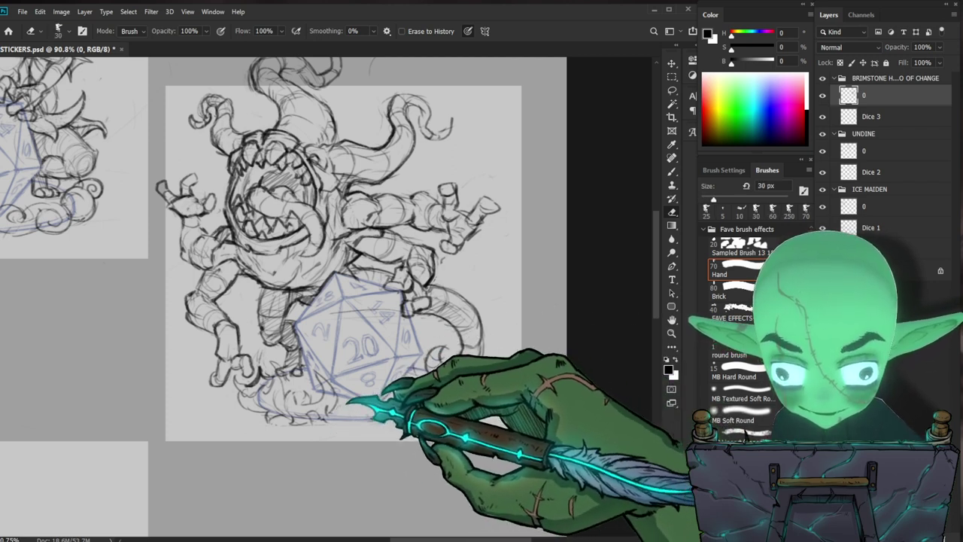
{"action": "key", "text": "b"}
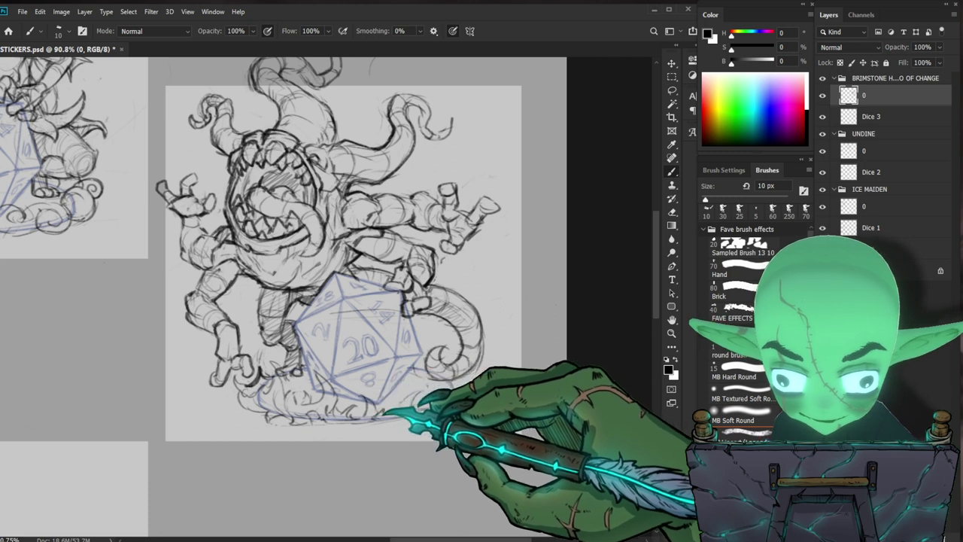
Step: Refine the flames and outline at the right end of the base, below the curled tail tentacle
{"action": "key", "text": "z"}
{"action": "left_click_drag", "start_coordinate": [425, 404], "coordinate": [383, 404]}
{"action": "left_click_drag", "start_coordinate": [443, 399], "coordinate": [489, 399]}
{"action": "key", "text": "e"}
{"action": "key", "text": "b"}
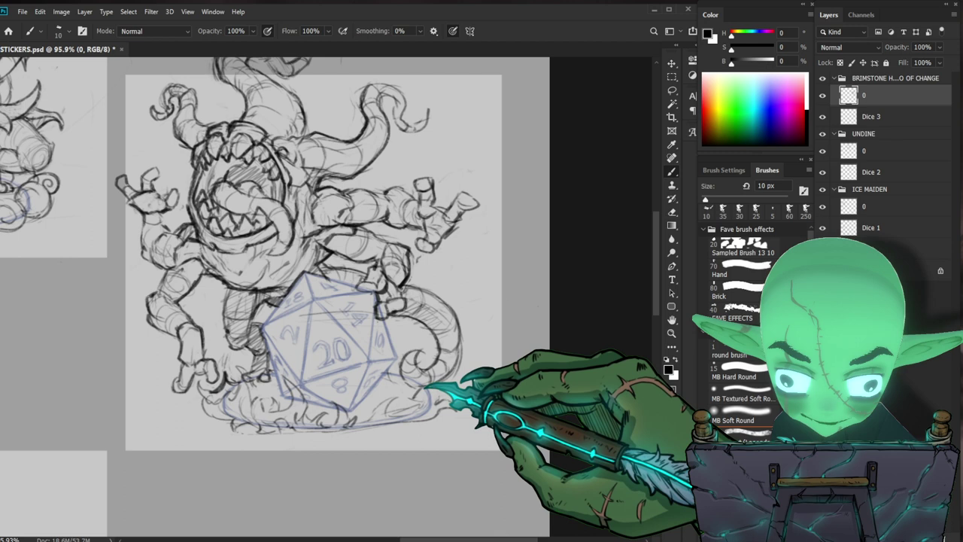
{"action": "key", "text": "z"}
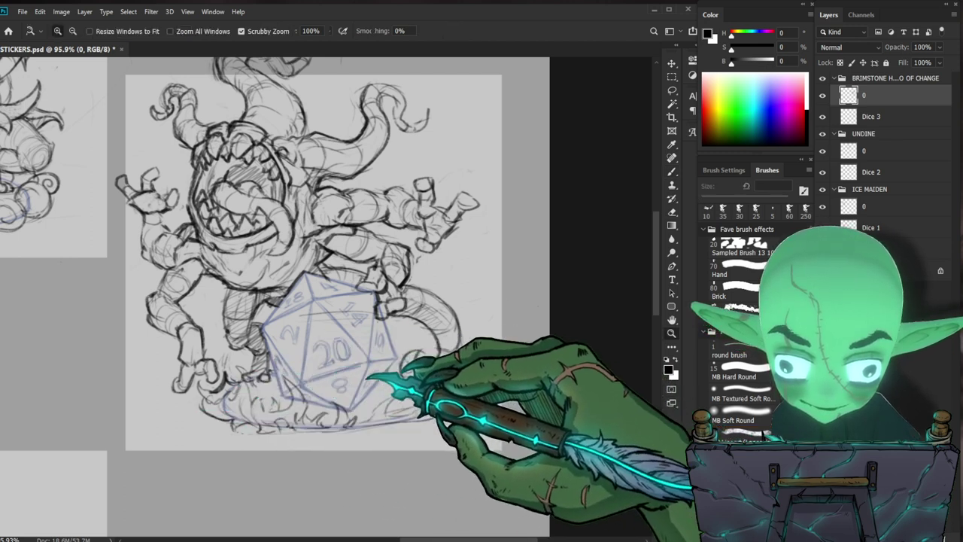
{"action": "left_click_drag", "start_coordinate": [366, 369], "coordinate": [324, 368]}
{"action": "left_click_drag", "start_coordinate": [446, 370], "coordinate": [489, 368]}
{"action": "scroll", "coordinate": [410, 391], "scroll_direction": "up", "scroll_amount": 2}
{"action": "key", "text": "b"}
Step: Erase rough lines on the hand gripping the die's upper right edge and redraw its fingers
{"action": "key", "text": "z"}
{"action": "scroll", "coordinate": [527, 421], "scroll_direction": "down", "scroll_amount": 3}
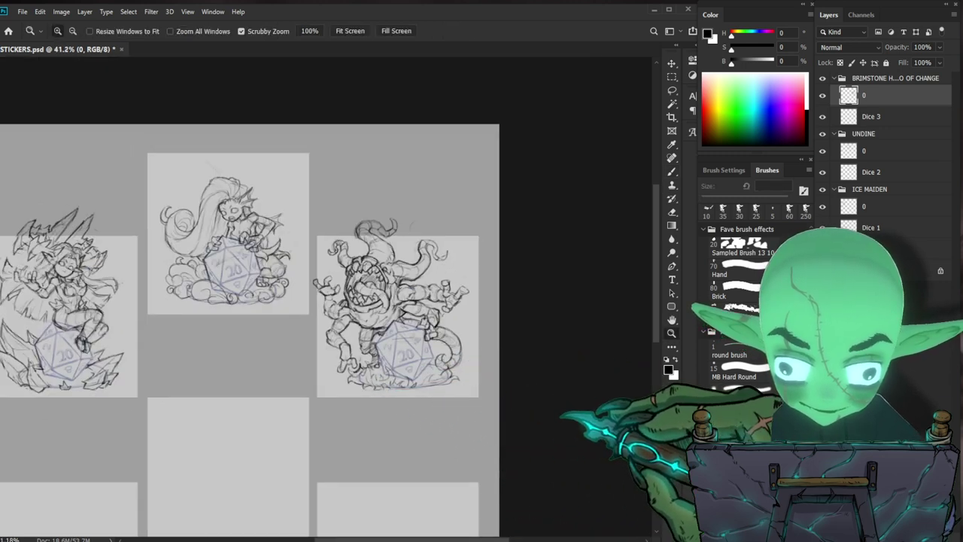
{"action": "scroll", "coordinate": [526, 335], "scroll_direction": "up", "scroll_amount": 2}
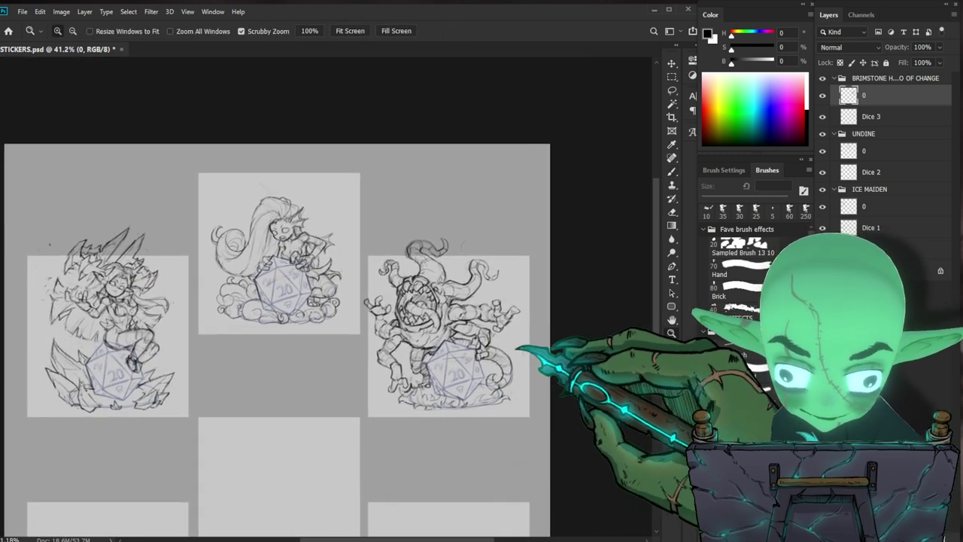
{"action": "scroll", "coordinate": [465, 370], "scroll_direction": "up", "scroll_amount": 1}
{"action": "key", "text": "b"}
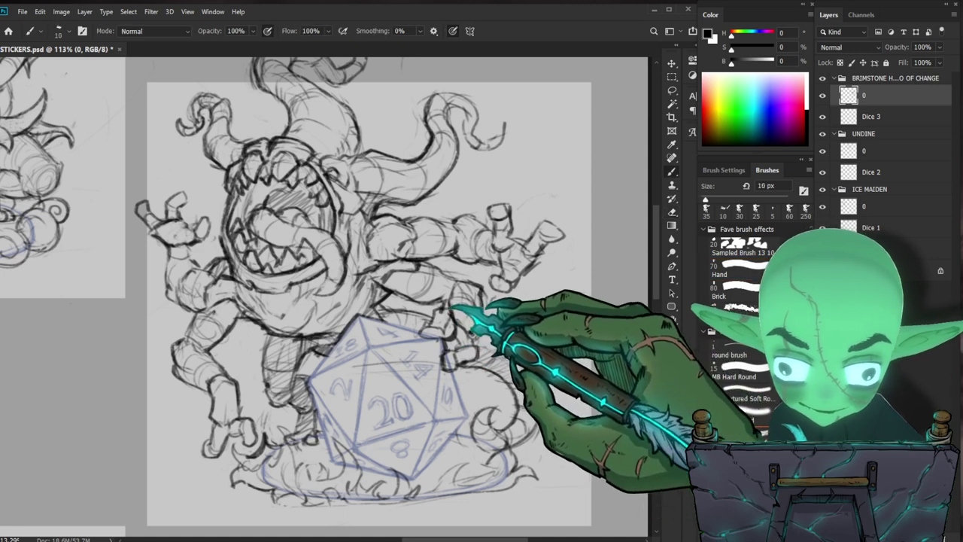
{"action": "key", "text": "e"}
{"action": "key", "text": "b"}
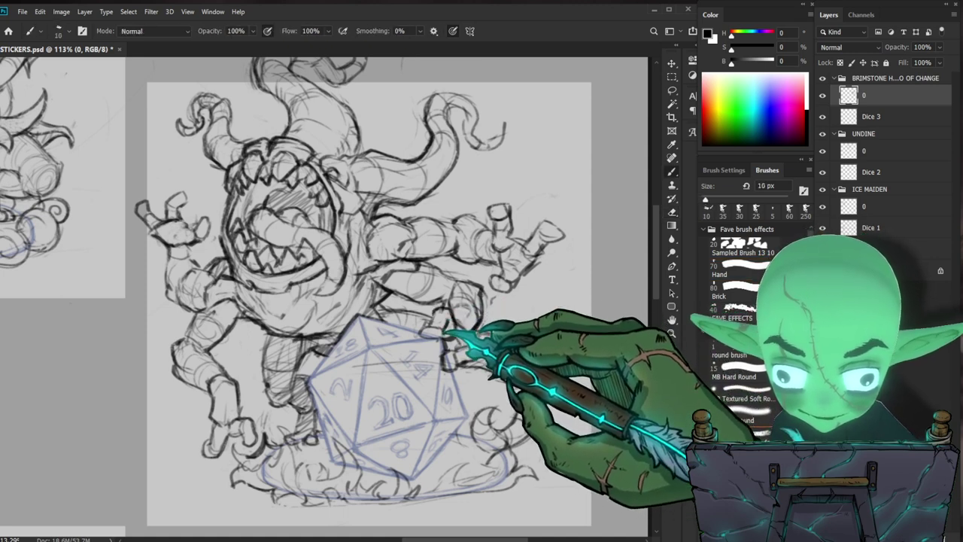
{"action": "key", "text": "e"}
{"action": "key", "text": "b"}
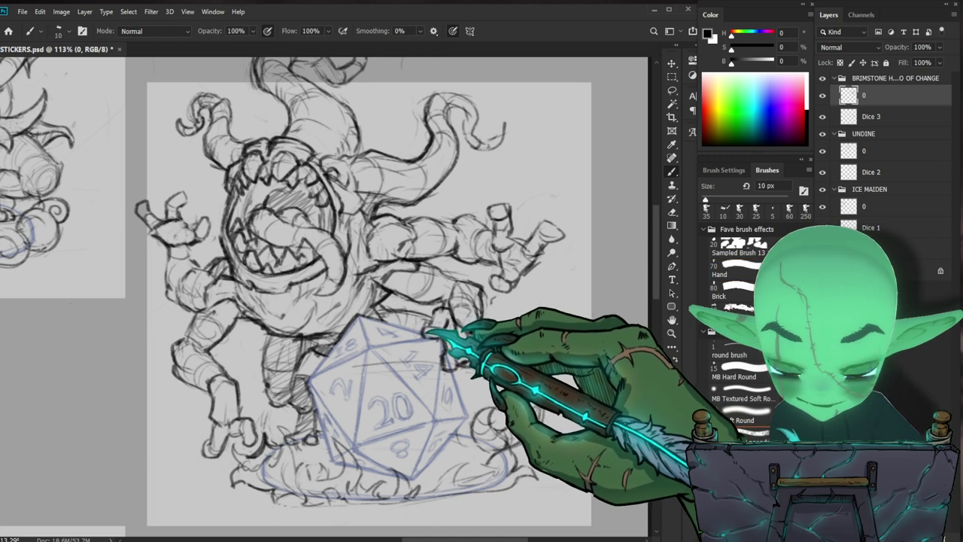
{"action": "key", "text": "z"}
{"action": "left_click_drag", "start_coordinate": [464, 325], "coordinate": [424, 336]}
{"action": "key", "text": "b"}
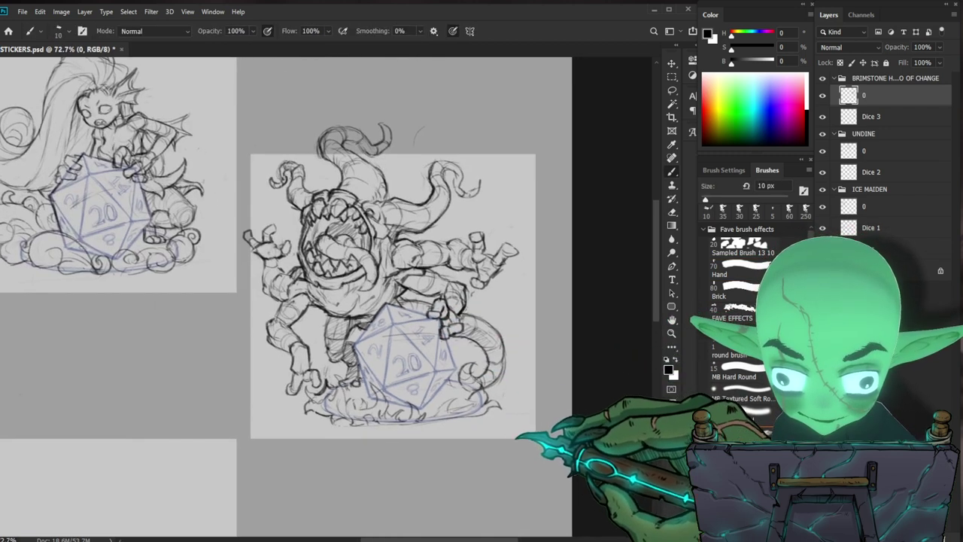
Step: Touch up the brimstone creature's head and body lines beside its open mouth and above the die
{"action": "key", "text": "z"}
{"action": "scroll", "coordinate": [382, 183], "scroll_direction": "up", "scroll_amount": 2}
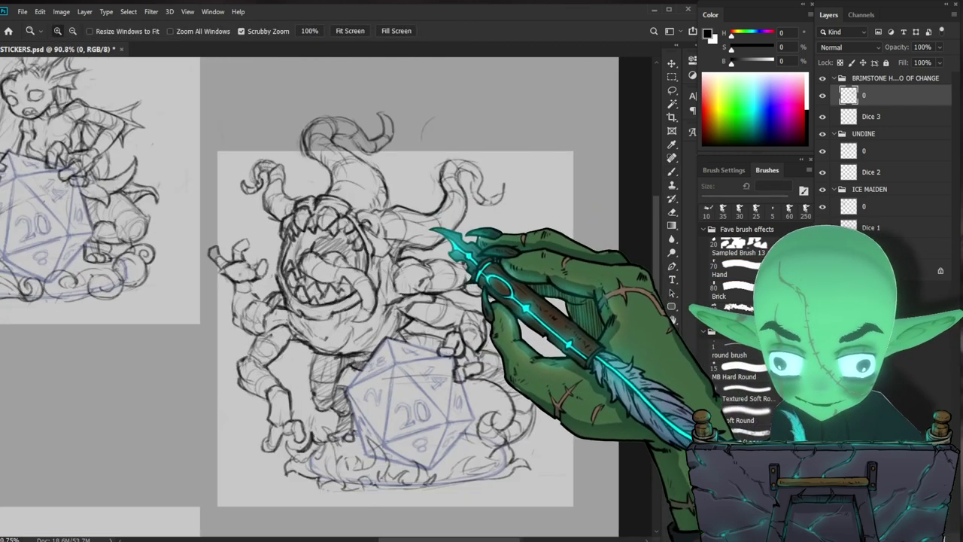
{"action": "key", "text": "b"}
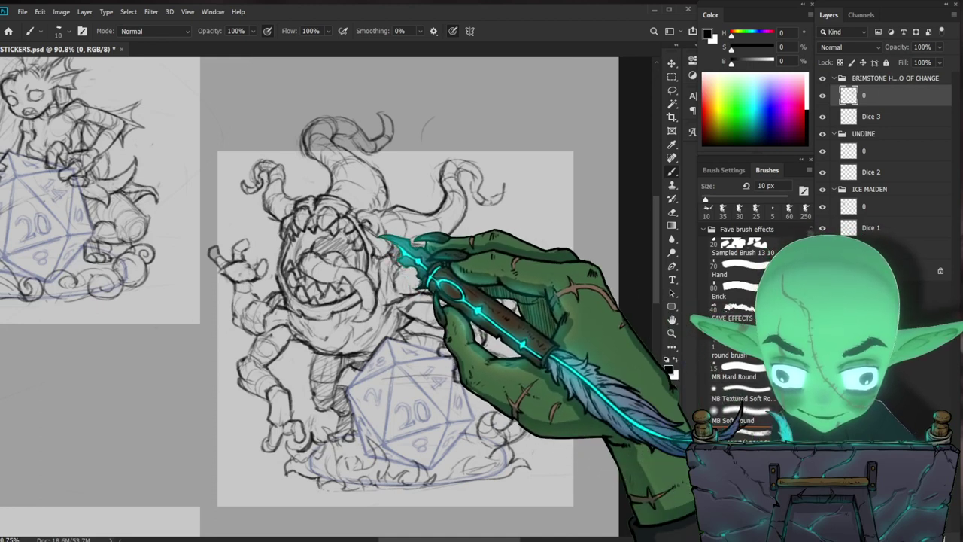
{"action": "key", "text": "e"}
{"action": "key", "text": "b"}
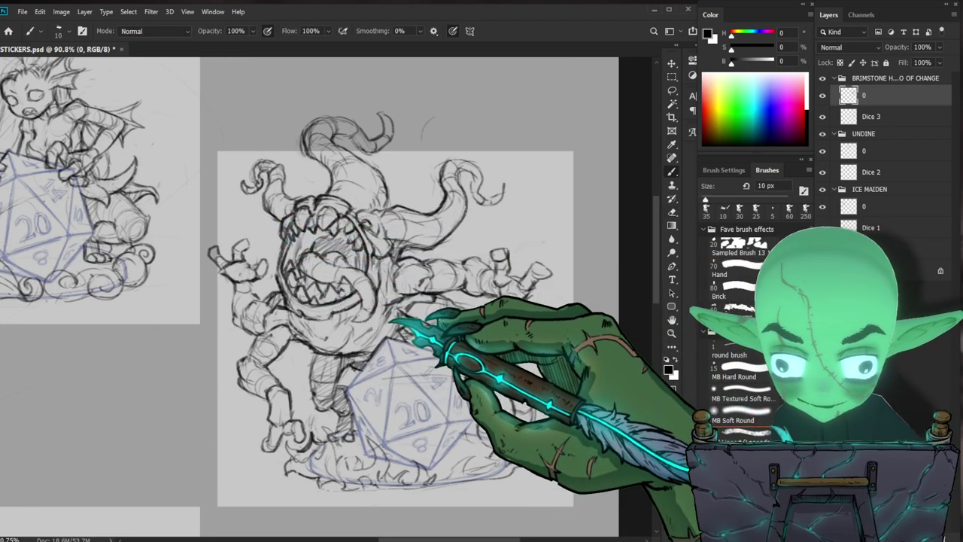
{"action": "left_click_drag", "start_coordinate": [463, 279], "coordinate": [343, 279]}
{"action": "left_click_drag", "start_coordinate": [343, 382], "coordinate": [268, 325]}
{"action": "scroll", "coordinate": [324, 188], "scroll_direction": "up", "scroll_amount": 3}
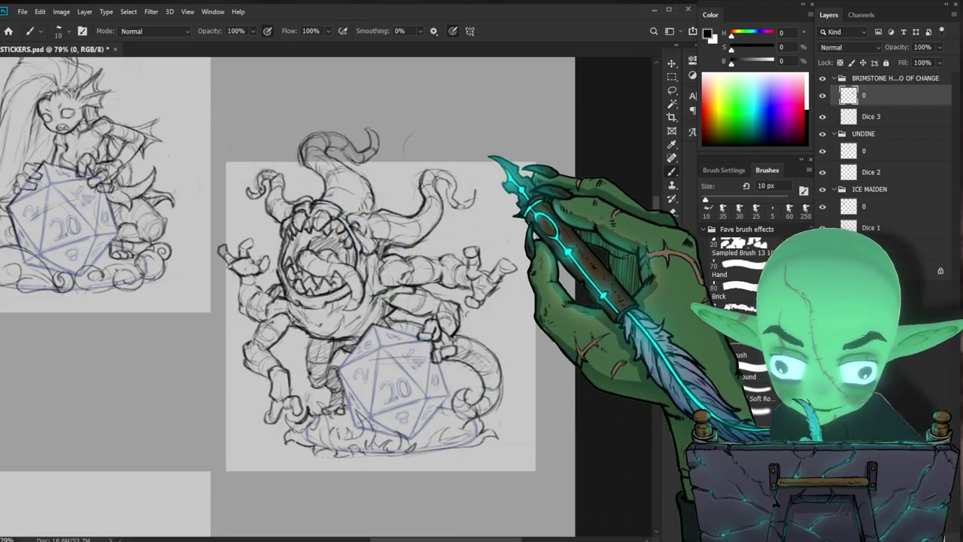
Step: Erase rough lines at the base of the creature's small left head tentacle and redraw the brow above its mouth
{"action": "key", "text": "e"}
{"action": "left_click_drag", "start_coordinate": [290, 204], "coordinate": [279, 197]}
{"action": "key", "text": "b"}
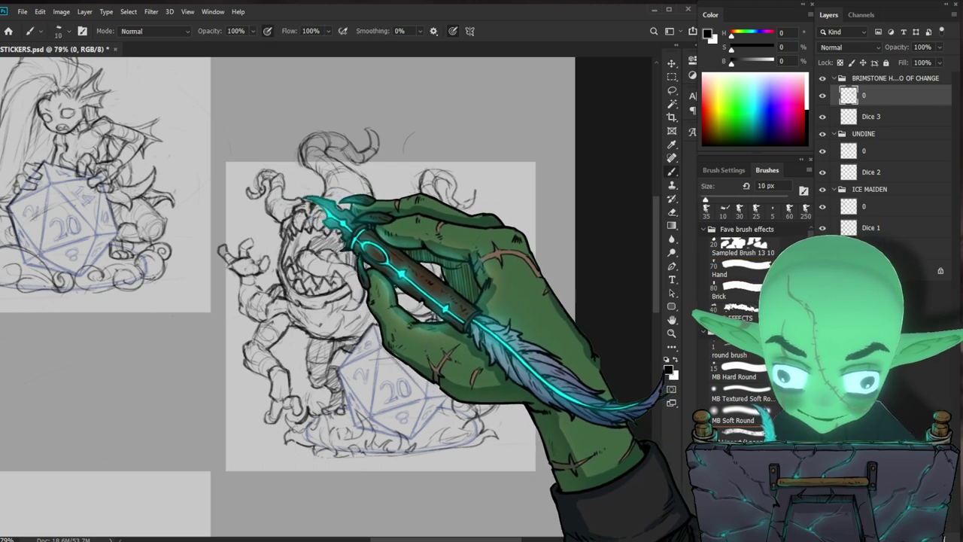
{"action": "key", "text": "e"}
{"action": "key", "text": "b"}
{"action": "mouse_move", "coordinate": [328, 197]}
{"action": "left_mouse_down"}
{"action": "mouse_move", "coordinate": [313, 202]}
{"action": "mouse_move", "coordinate": [327, 209]}
{"action": "left_mouse_up"}
Step: Refine the underside of the creature's belly where it meets the upper edge of the die
{"action": "key", "text": "z"}
{"action": "left_click_drag", "start_coordinate": [520, 354], "coordinate": [425, 359]}
{"action": "scroll", "coordinate": [440, 228], "scroll_direction": "up", "scroll_amount": 3}
{"action": "key", "text": "b"}
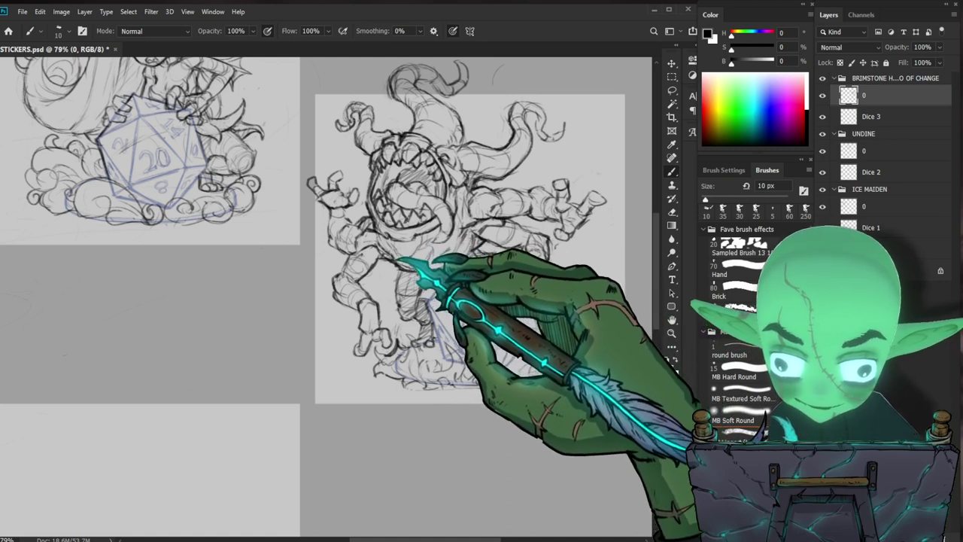
{"action": "left_click_drag", "start_coordinate": [544, 286], "coordinate": [486, 309]}
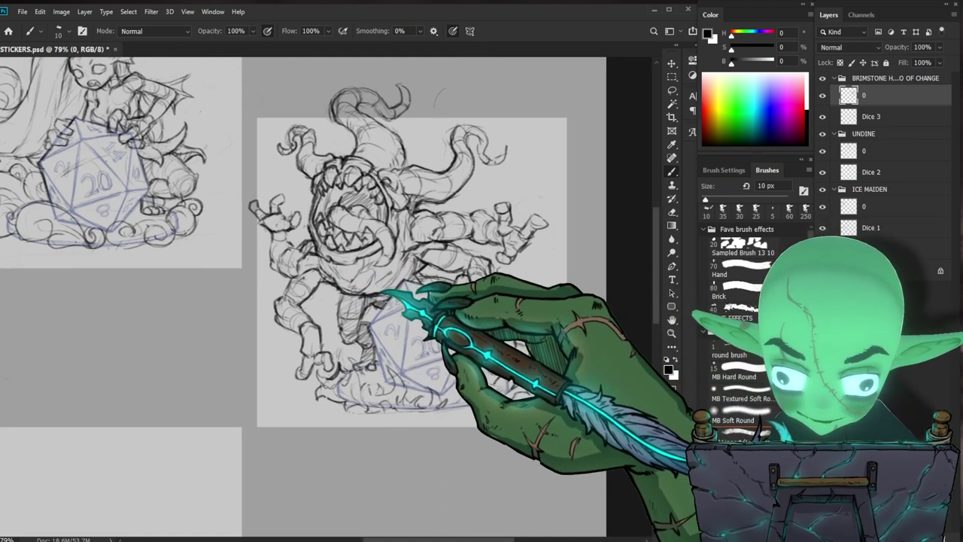
{"action": "key", "text": "e"}
{"action": "key", "text": "b"}
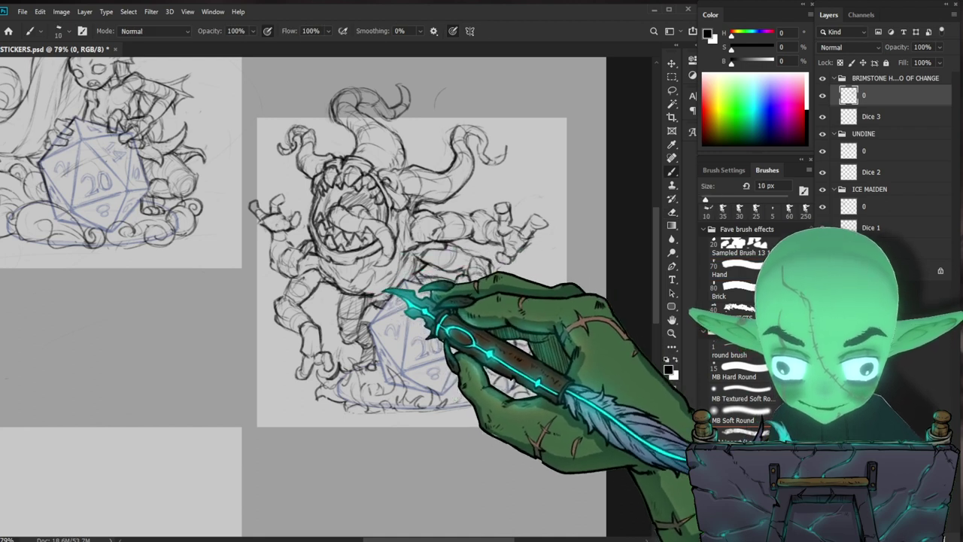
Step: Review the three character sketches side by side and save the sticker file
{"action": "key", "text": "z"}
{"action": "key", "text": "ctrl+0"}
{"action": "key", "text": "z"}
{"action": "mouse_move", "coordinate": [444, 319]}
{"action": "left_mouse_down"}
{"action": "mouse_move", "coordinate": [516, 313]}
{"action": "mouse_move", "coordinate": [477, 374]}
{"action": "mouse_move", "coordinate": [494, 398]}
{"action": "mouse_move", "coordinate": [485, 394]}
{"action": "mouse_move", "coordinate": [490, 410]}
{"action": "mouse_move", "coordinate": [492, 399]}
{"action": "left_mouse_up"}
{"action": "key", "text": "z"}
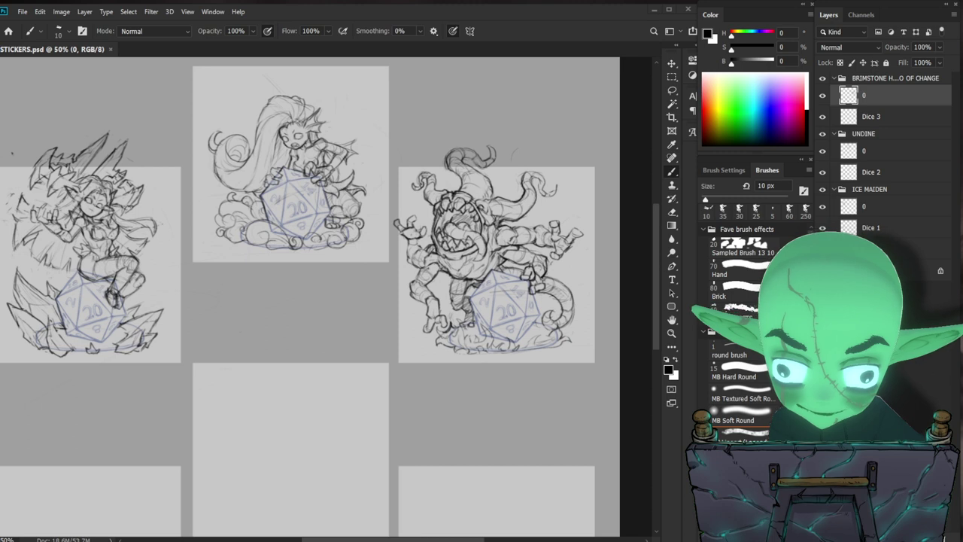
{"action": "left_click_drag", "start_coordinate": [446, 393], "coordinate": [421, 378]}
{"action": "mouse_move", "coordinate": [361, 309]}
{"action": "left_mouse_down"}
{"action": "mouse_move", "coordinate": [386, 313]}
{"action": "mouse_move", "coordinate": [402, 352]}
{"action": "left_mouse_up"}
{"action": "key", "text": "ctrl+s"}
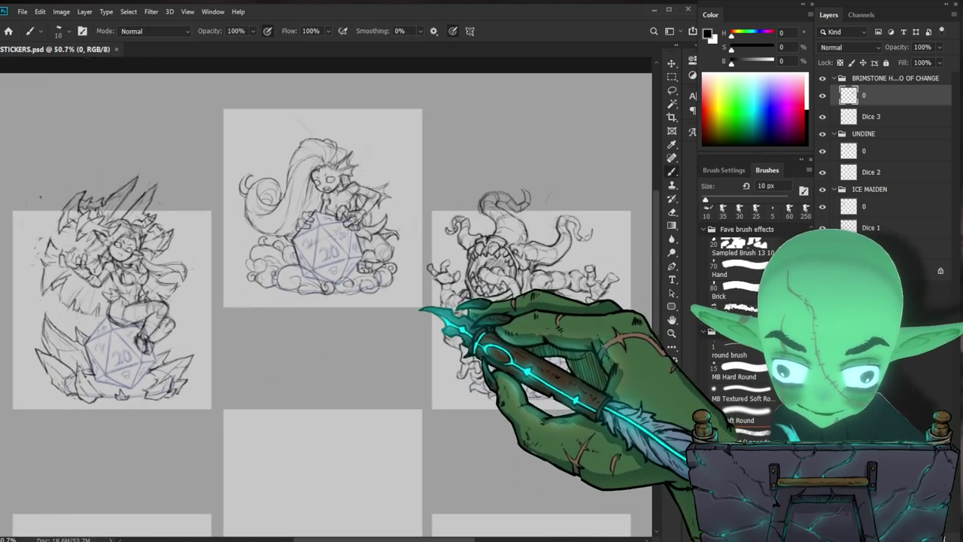
Step: Make the Undine group's sketch layer 0 active, touch up the undine's upper body and save the file
{"action": "left_click", "coordinate": [842, 151]}
{"action": "left_click_drag", "start_coordinate": [296, 176], "coordinate": [354, 161]}
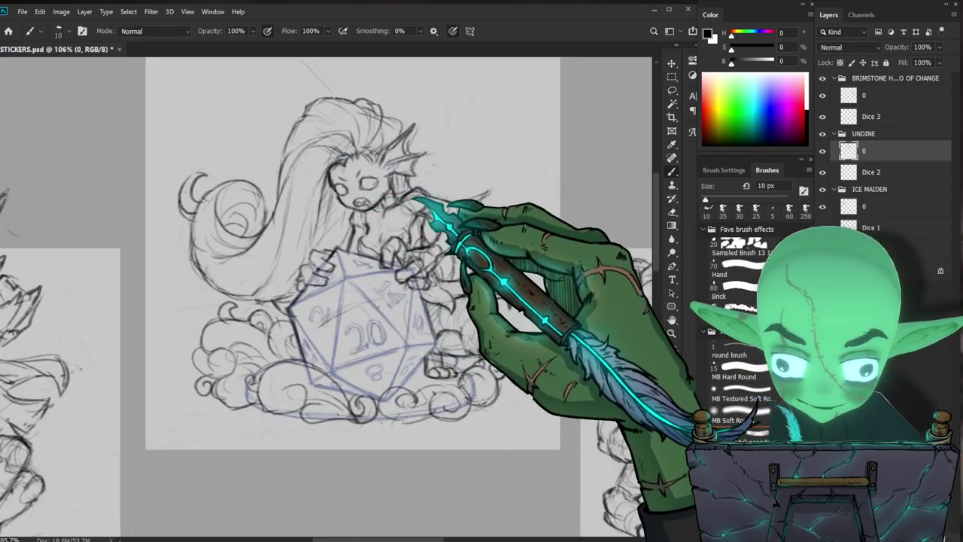
{"action": "left_click_drag", "start_coordinate": [463, 262], "coordinate": [451, 271]}
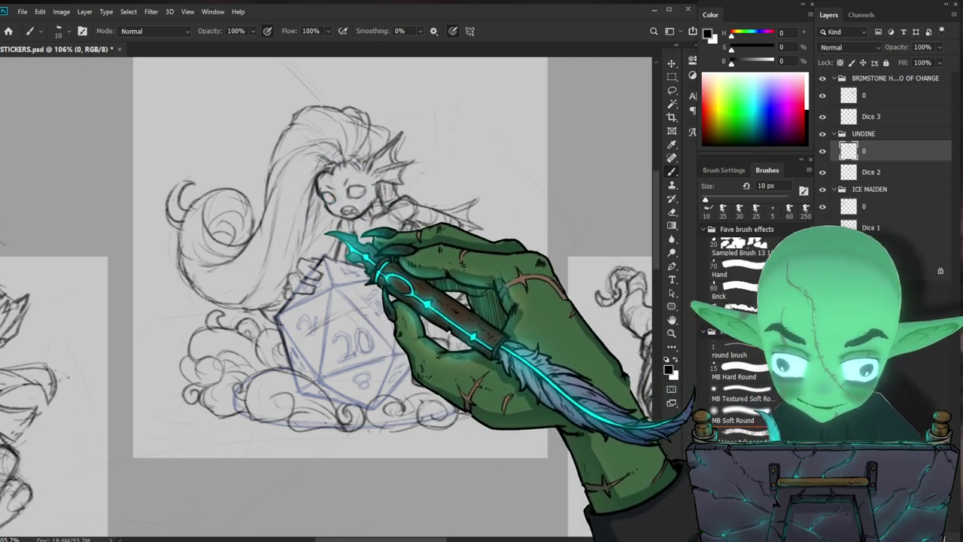
{"action": "left_click_drag", "start_coordinate": [331, 271], "coordinate": [256, 273]}
{"action": "left_click_drag", "start_coordinate": [516, 458], "coordinate": [467, 398]}
{"action": "key", "text": "ctrl+s"}
Step: Erase rough lines in the undine's long flowing hair and redraw the strands and the large curl at its end
{"action": "left_click_drag", "start_coordinate": [246, 177], "coordinate": [301, 172]}
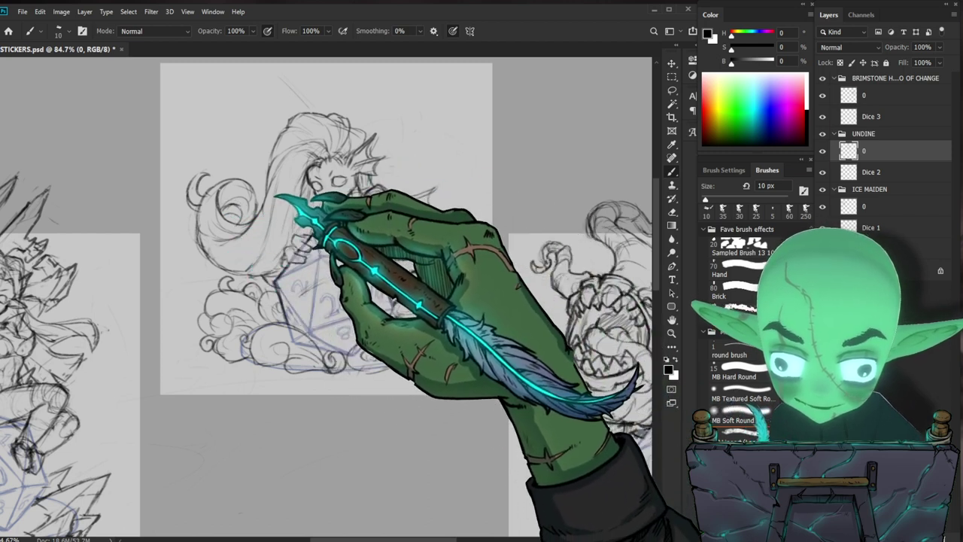
{"action": "key", "text": "e"}
{"action": "key", "text": "b"}
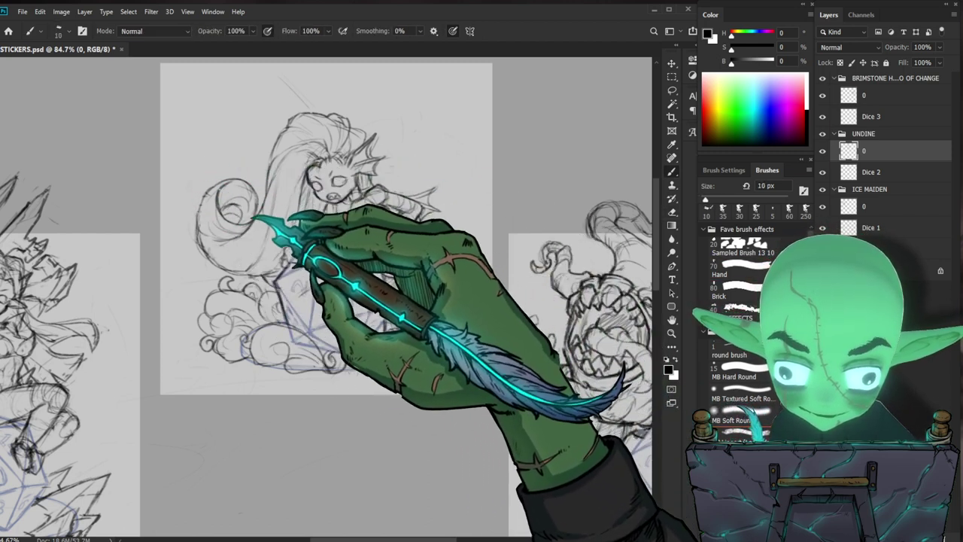
{"action": "key", "text": "e"}
{"action": "key", "text": "b"}
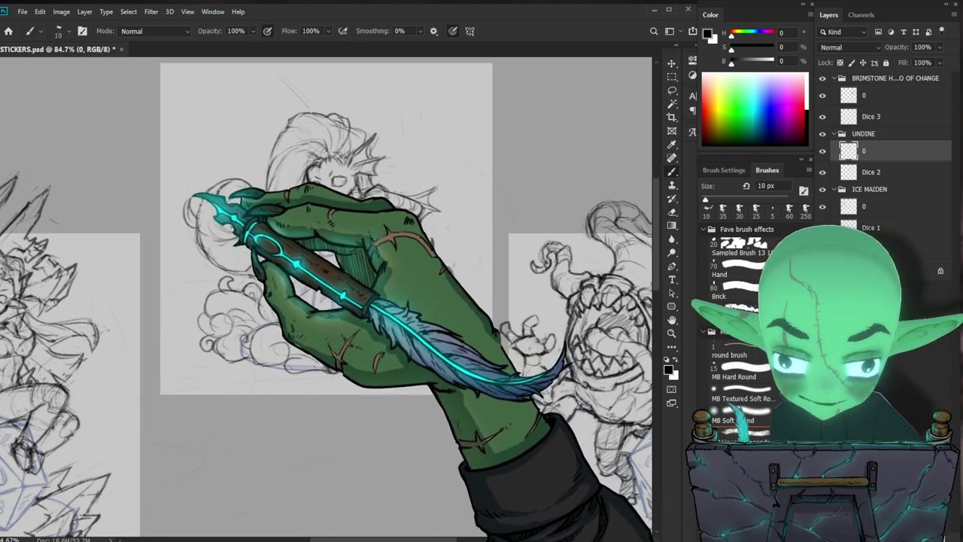
{"action": "key", "text": "z"}
{"action": "left_click_drag", "start_coordinate": [327, 226], "coordinate": [263, 227]}
{"action": "left_click_drag", "start_coordinate": [468, 280], "coordinate": [517, 283]}
{"action": "left_click_drag", "start_coordinate": [482, 341], "coordinate": [440, 365]}
{"action": "left_click_drag", "start_coordinate": [234, 289], "coordinate": [247, 290]}
{"action": "key", "text": "b"}
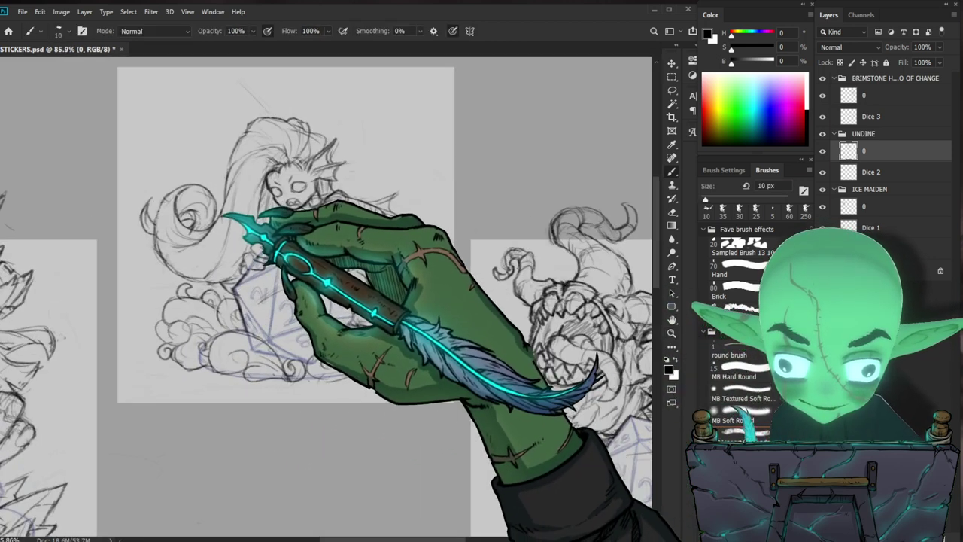
Step: Refine the swirling clouds along the front of the undine's base below the die
{"action": "key", "text": "z"}
{"action": "left_click_drag", "start_coordinate": [290, 333], "coordinate": [338, 332]}
{"action": "key", "text": "b"}
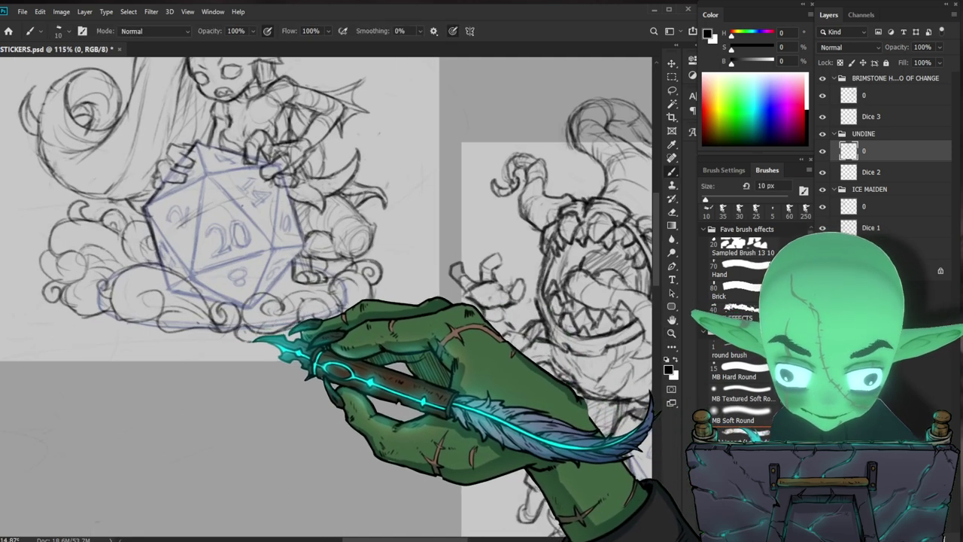
{"action": "key", "text": "z"}
{"action": "scroll", "coordinate": [366, 344], "scroll_direction": "down", "scroll_amount": 3}
{"action": "scroll", "coordinate": [387, 318], "scroll_direction": "up", "scroll_amount": 2}
{"action": "key", "text": "b"}
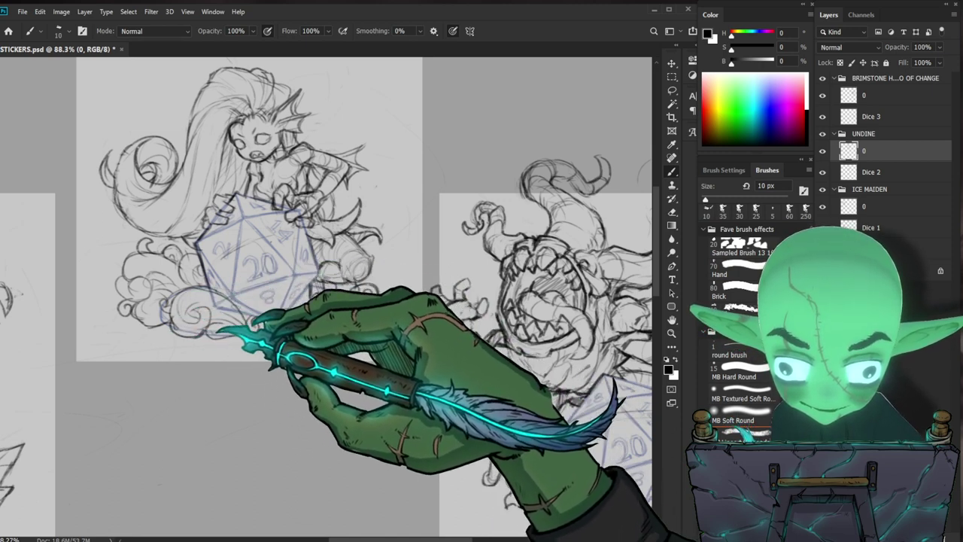
Step: Touch up the cloud swirls beside the lower left of the undine's die and compare the sketch with its neighbours
{"action": "key", "text": "z"}
{"action": "left_click_drag", "start_coordinate": [268, 337], "coordinate": [235, 409]}
{"action": "key", "text": "b"}
{"action": "key", "text": "z"}
{"action": "left_click_drag", "start_coordinate": [312, 207], "coordinate": [361, 211]}
{"action": "key", "text": "b"}
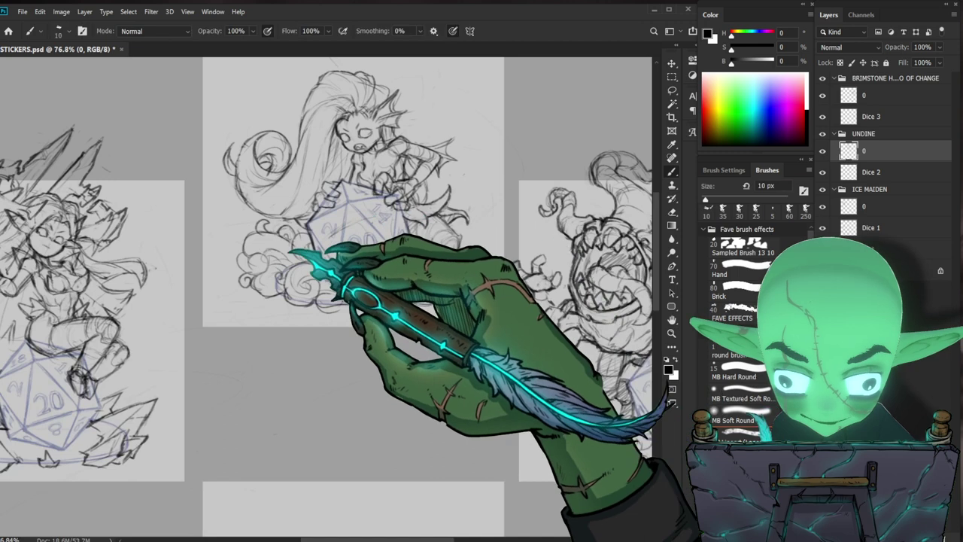
{"action": "key", "text": "ctrl+space"}
{"action": "left_click_drag", "start_coordinate": [335, 273], "coordinate": [323, 339]}
{"action": "key", "text": "space"}
{"action": "left_click_drag", "start_coordinate": [519, 376], "coordinate": [379, 400]}
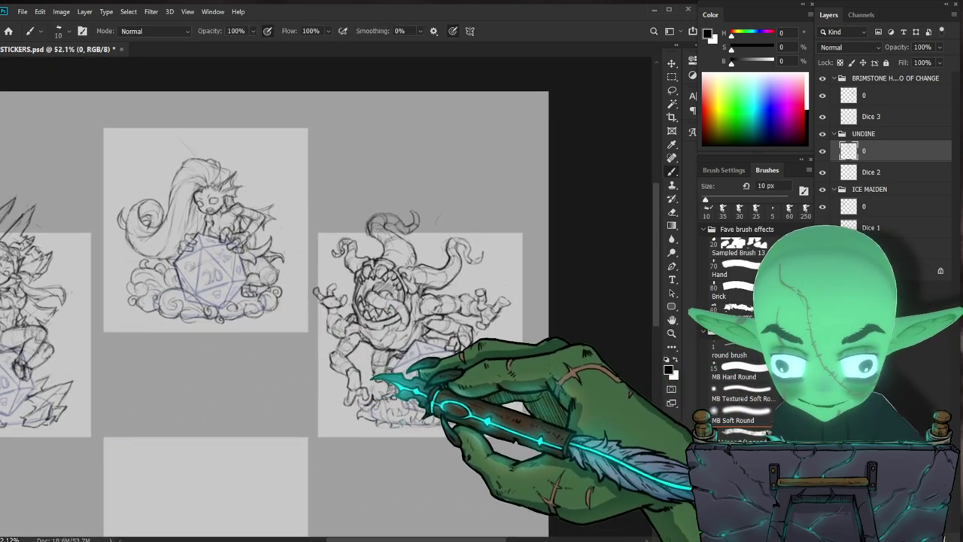
Step: Refine the cloud puffs around the undine's foot at the right end of her base
{"action": "key", "text": "z"}
{"action": "scroll", "coordinate": [264, 285], "scroll_direction": "up", "scroll_amount": 3}
{"action": "key", "text": "b"}
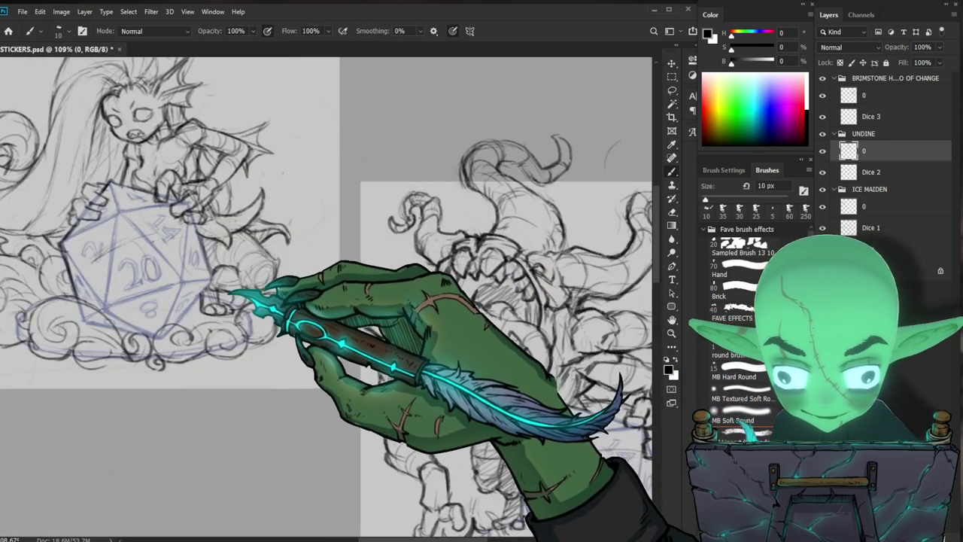
{"action": "key", "text": "space"}
{"action": "left_click_drag", "start_coordinate": [346, 314], "coordinate": [382, 345]}
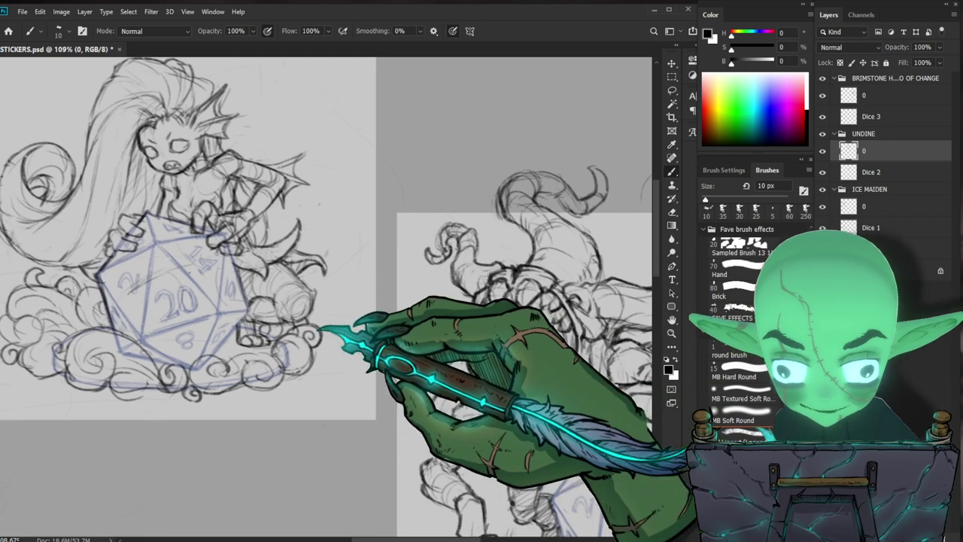
{"action": "scroll", "coordinate": [322, 328], "scroll_direction": "down", "scroll_amount": 1}
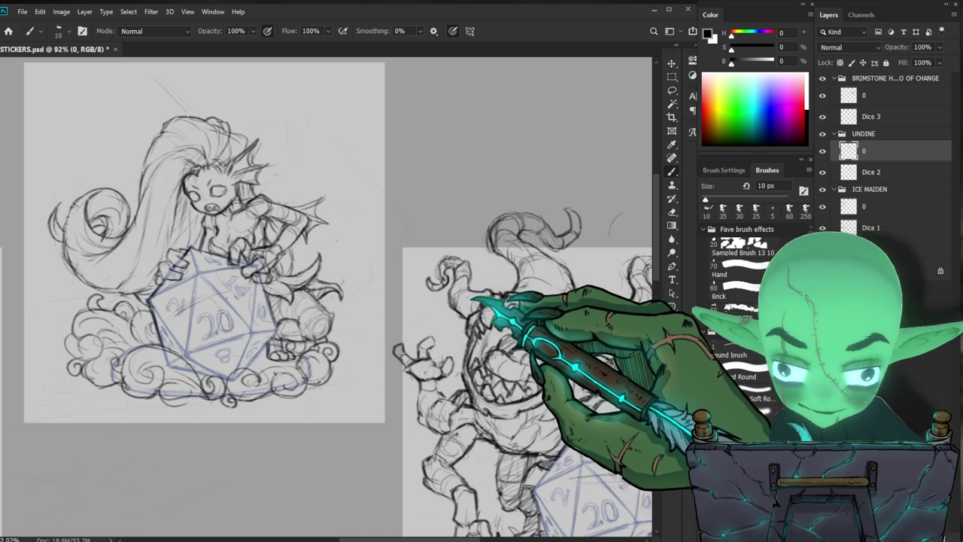
Step: Switch to the Brimstone group's sketch layer 0 and clean up the creature's head outline below its small left tentacle
{"action": "left_click", "coordinate": [857, 95]}
{"action": "key", "text": "e"}
{"action": "key", "text": "b"}
{"action": "left_click_drag", "start_coordinate": [469, 288], "coordinate": [468, 301]}
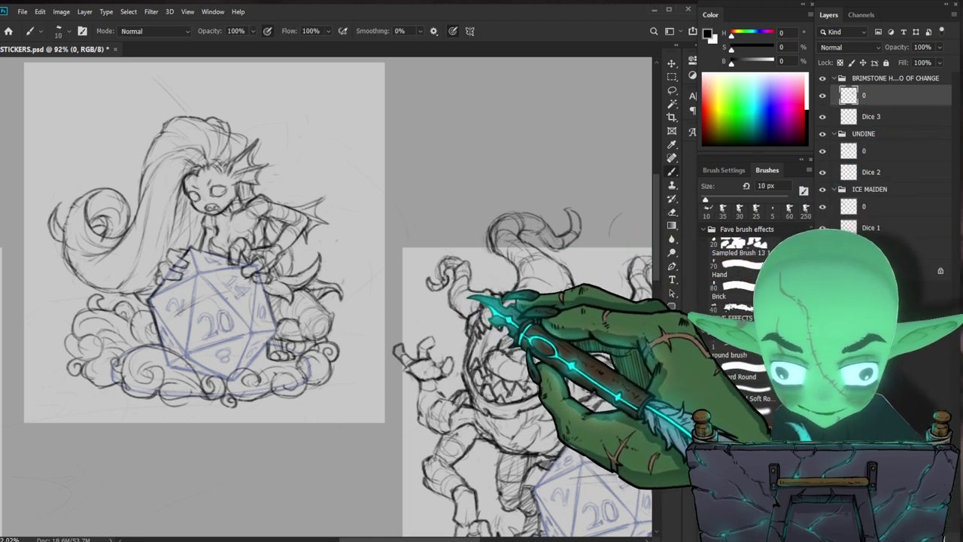
{"action": "key", "text": "ctrl+0"}
{"action": "scroll", "coordinate": [329, 290], "scroll_direction": "up", "scroll_amount": 1}
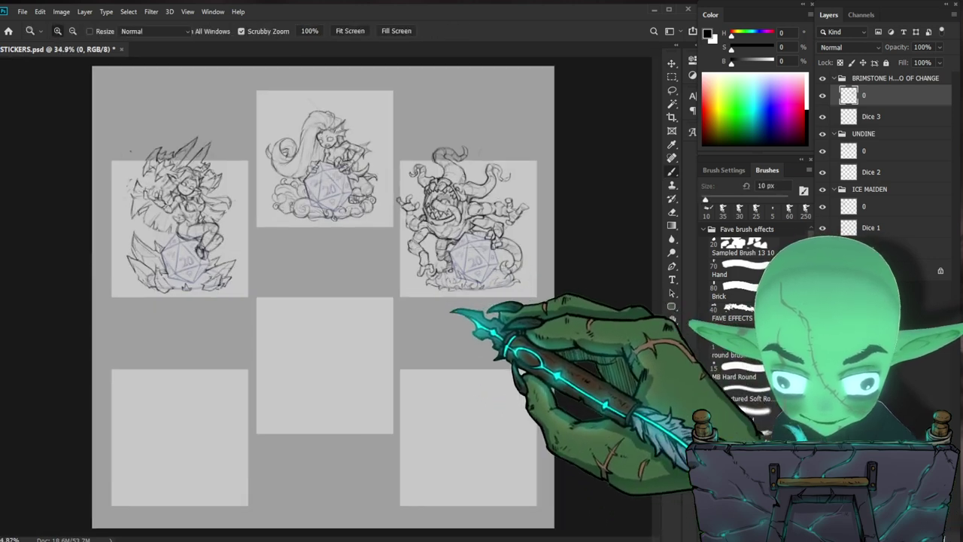
Step: Switch to the Ice Maiden group's sketch layer 0 and rework the maiden's hip and thigh above the die
{"action": "left_click", "coordinate": [863, 207]}
{"action": "key", "text": "z"}
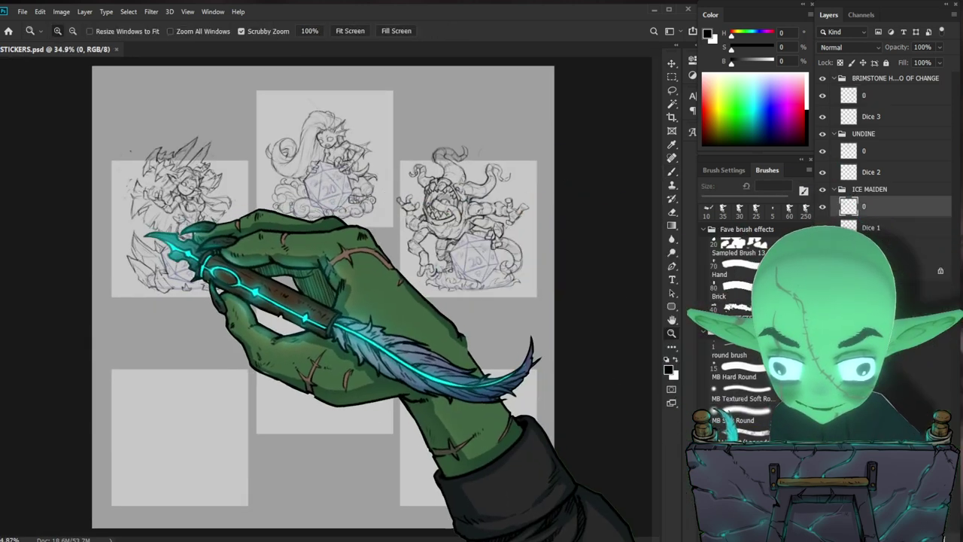
{"action": "left_click_drag", "start_coordinate": [144, 233], "coordinate": [226, 228]}
{"action": "key", "text": "b"}
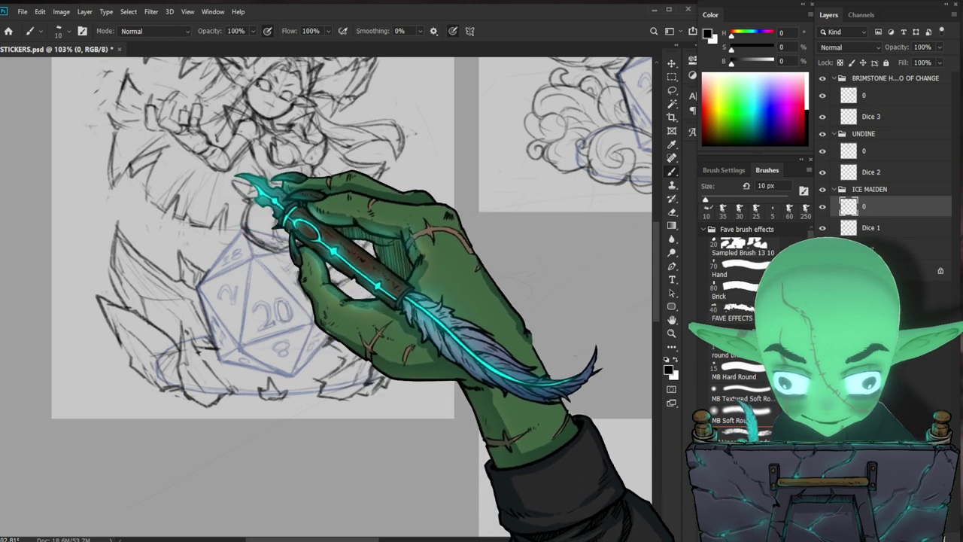
{"action": "key", "text": "z"}
{"action": "mouse_move", "coordinate": [300, 219]}
{"action": "left_mouse_down"}
{"action": "mouse_move", "coordinate": [291, 232]}
{"action": "mouse_move", "coordinate": [349, 238]}
{"action": "mouse_move", "coordinate": [269, 228]}
{"action": "left_mouse_up"}
{"action": "key", "text": "e"}
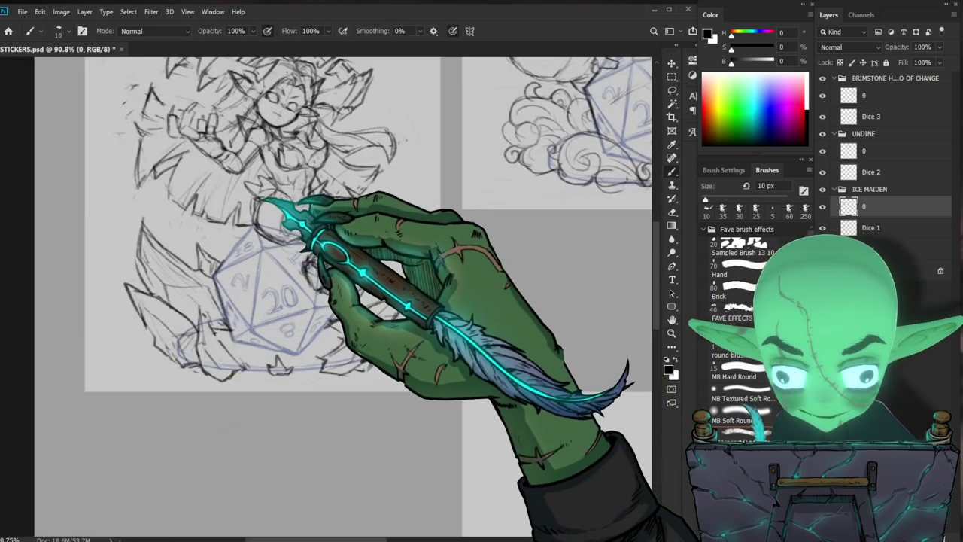
{"action": "key", "text": "b"}
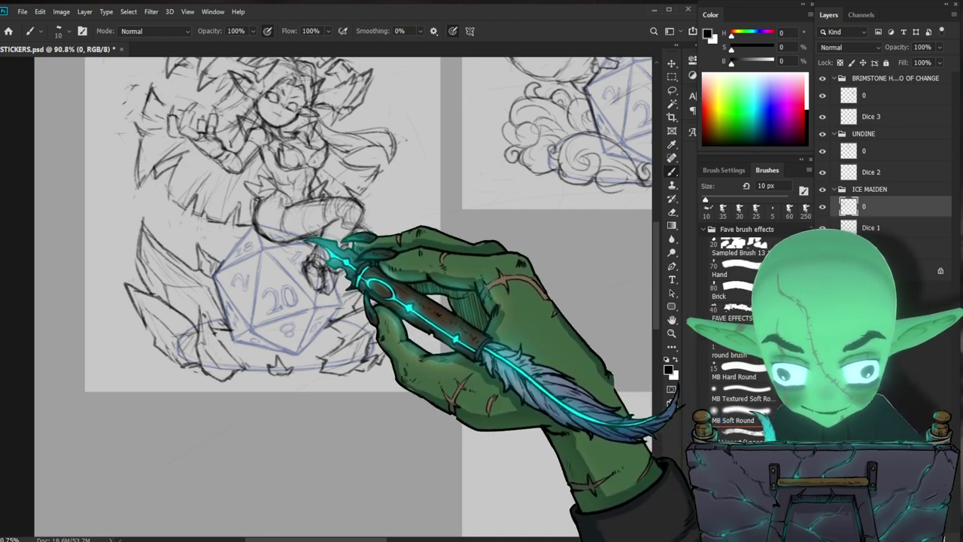
Step: Erase the rough contour of the ice maiden's bent knee and lower leg and redraw it cleanly down to the foot
{"action": "key", "text": "z"}
{"action": "mouse_move", "coordinate": [403, 240]}
{"action": "left_mouse_down"}
{"action": "mouse_move", "coordinate": [367, 236]}
{"action": "mouse_move", "coordinate": [401, 231]}
{"action": "left_mouse_up"}
{"action": "key", "text": "b"}
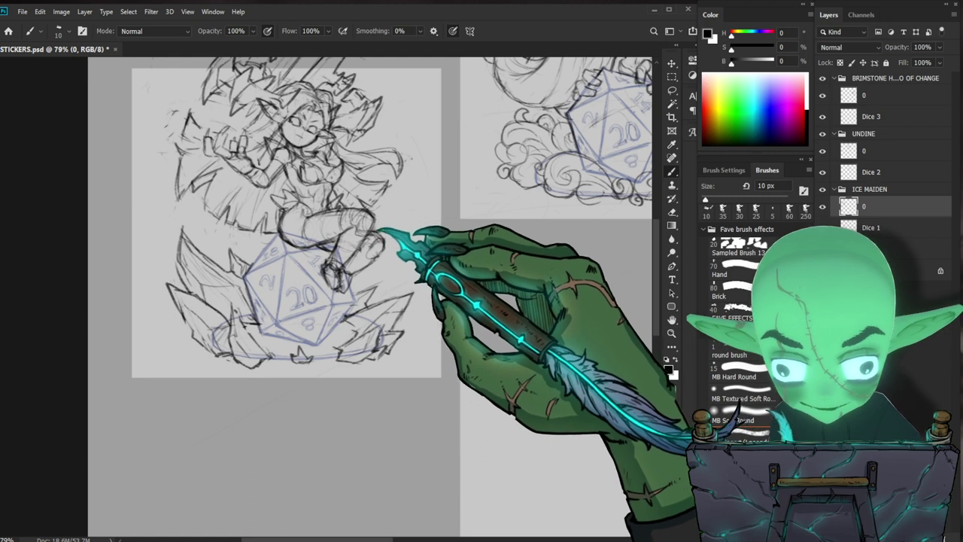
{"action": "key", "text": "e"}
{"action": "left_click_drag", "start_coordinate": [381, 238], "coordinate": [386, 253]}
{"action": "key", "text": "b"}
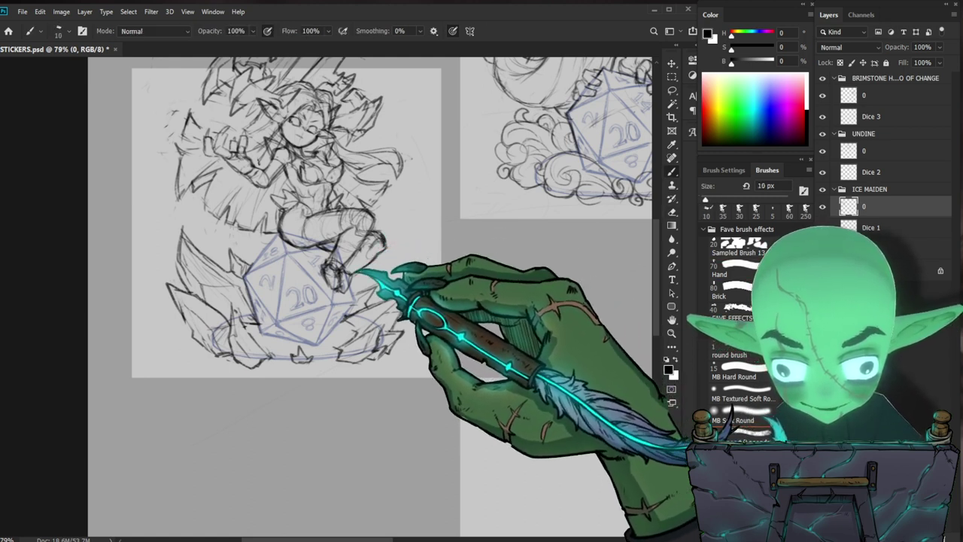
{"action": "key", "text": "e"}
{"action": "key", "text": "b"}
{"action": "key", "text": "e"}
{"action": "key", "text": "b"}
Step: Review all three character sketches together on the sticker sheet and save the file
{"action": "key", "text": "z"}
{"action": "left_click_drag", "start_coordinate": [350, 275], "coordinate": [301, 429]}
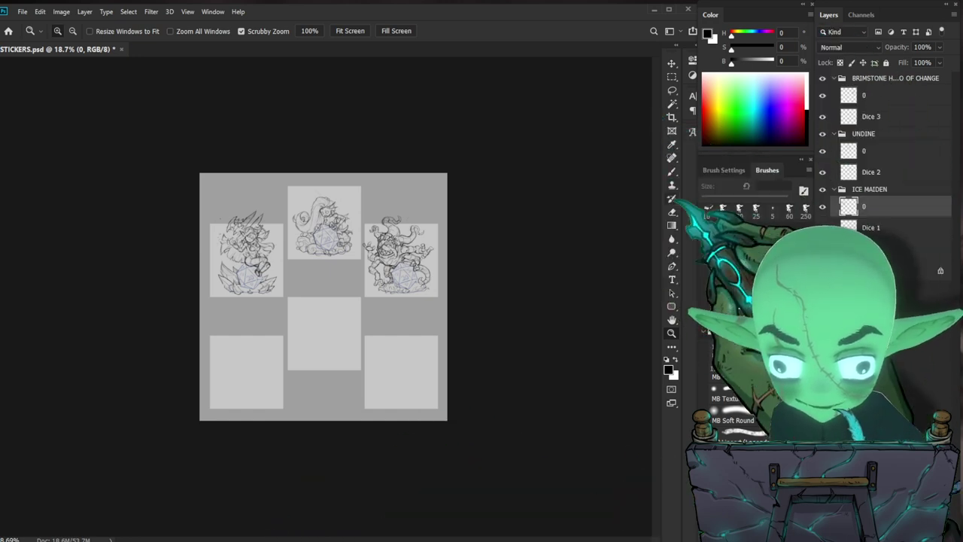
{"action": "left_click", "coordinate": [352, 285]}
{"action": "mouse_move", "coordinate": [309, 231]}
{"action": "left_mouse_down"}
{"action": "mouse_move", "coordinate": [361, 226]}
{"action": "mouse_move", "coordinate": [319, 229]}
{"action": "left_mouse_up"}
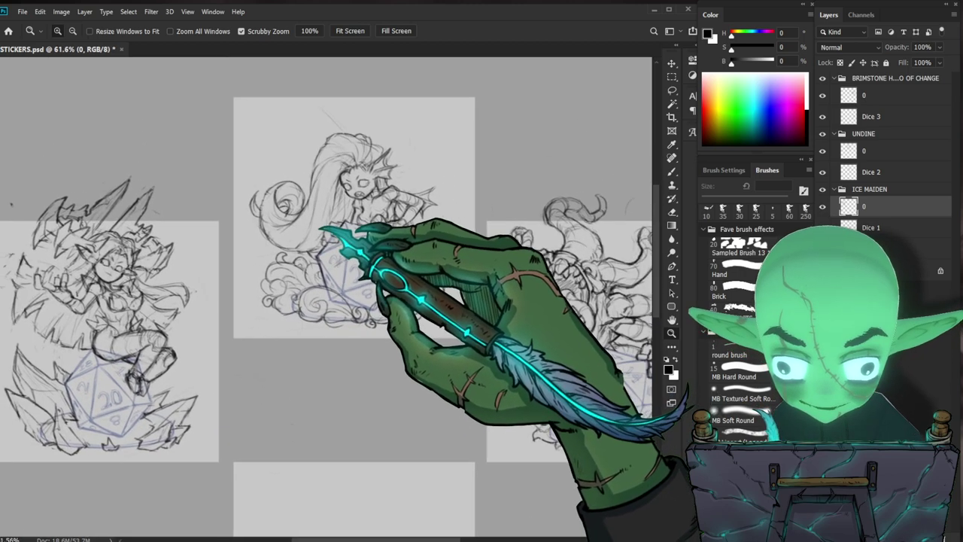
{"action": "left_click_drag", "start_coordinate": [340, 295], "coordinate": [337, 271]}
{"action": "mouse_move", "coordinate": [326, 238]}
{"action": "left_mouse_down"}
{"action": "mouse_move", "coordinate": [313, 233]}
{"action": "mouse_move", "coordinate": [326, 260]}
{"action": "mouse_move", "coordinate": [344, 236]}
{"action": "mouse_move", "coordinate": [334, 301]}
{"action": "left_mouse_up"}
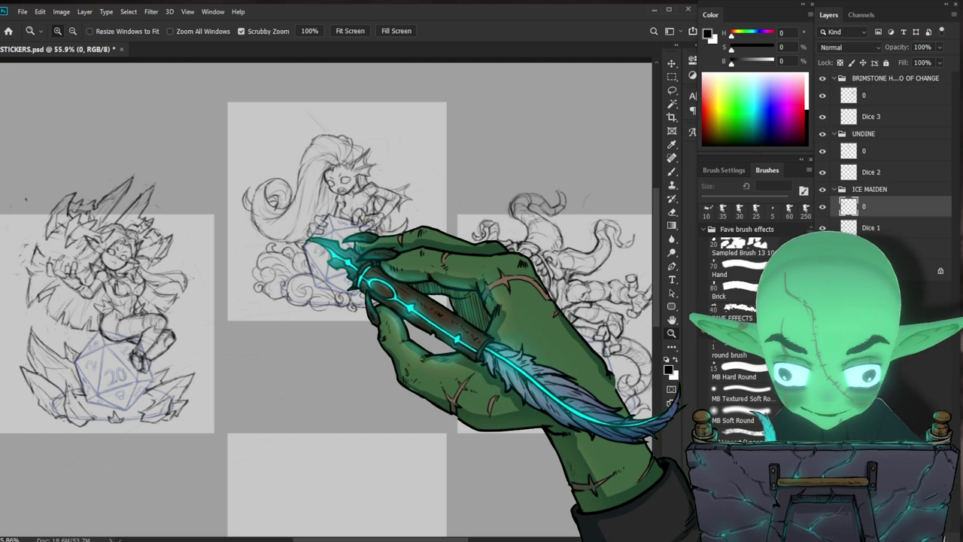
{"action": "key", "text": "ctrl+s"}
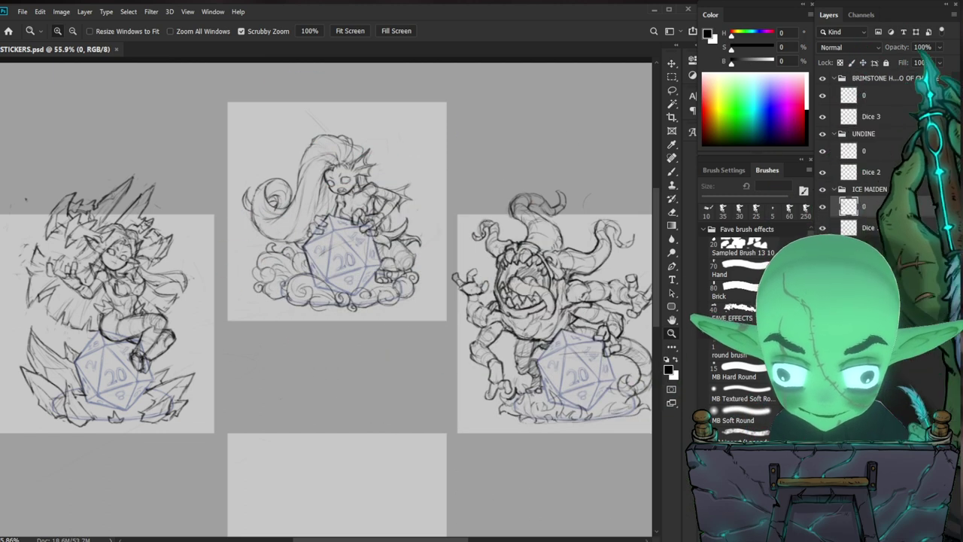
Step: Add a new layer above all the character groups and set its opacity to 50%
{"action": "left_click", "coordinate": [895, 79]}
{"action": "key", "text": "ctrl+shift+alt+n"}
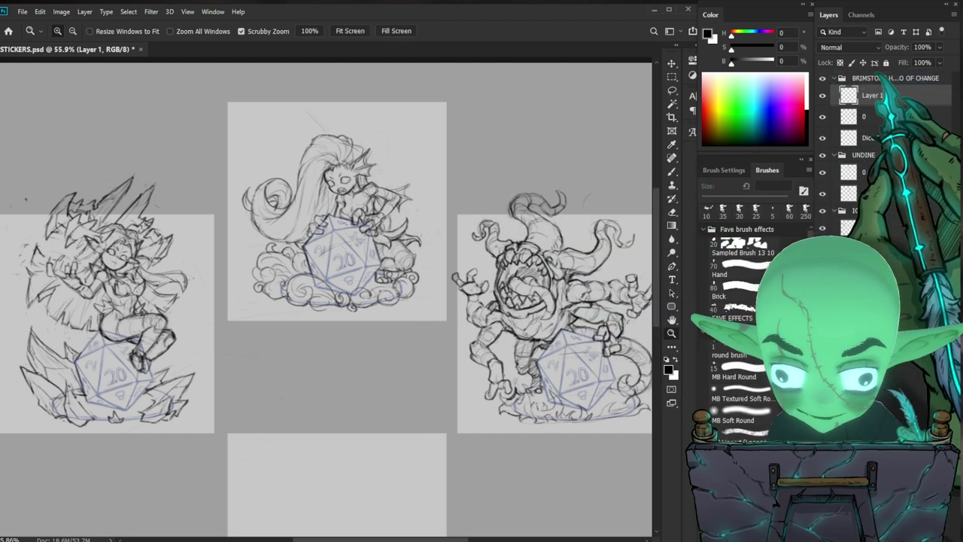
{"action": "left_click_drag", "start_coordinate": [897, 94], "coordinate": [865, 76]}
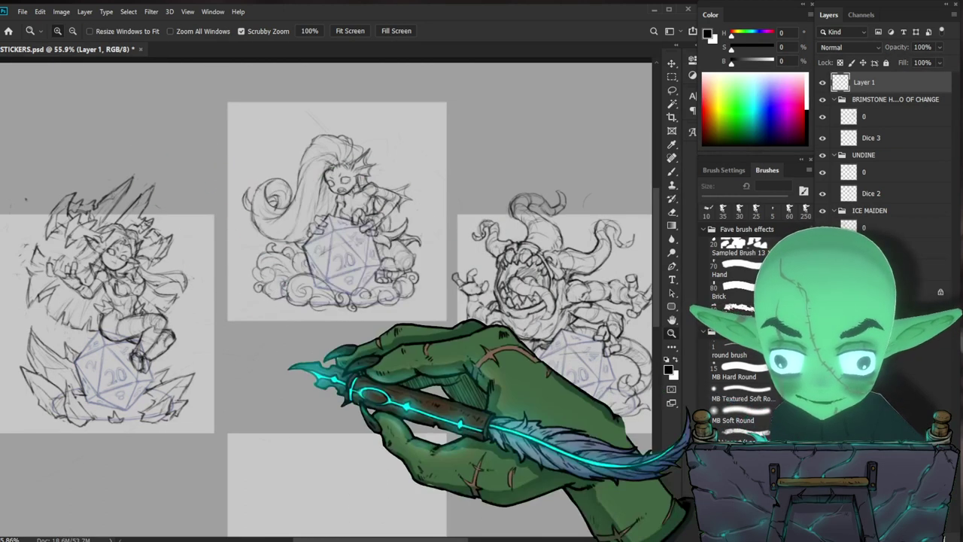
{"action": "key", "text": "1"}
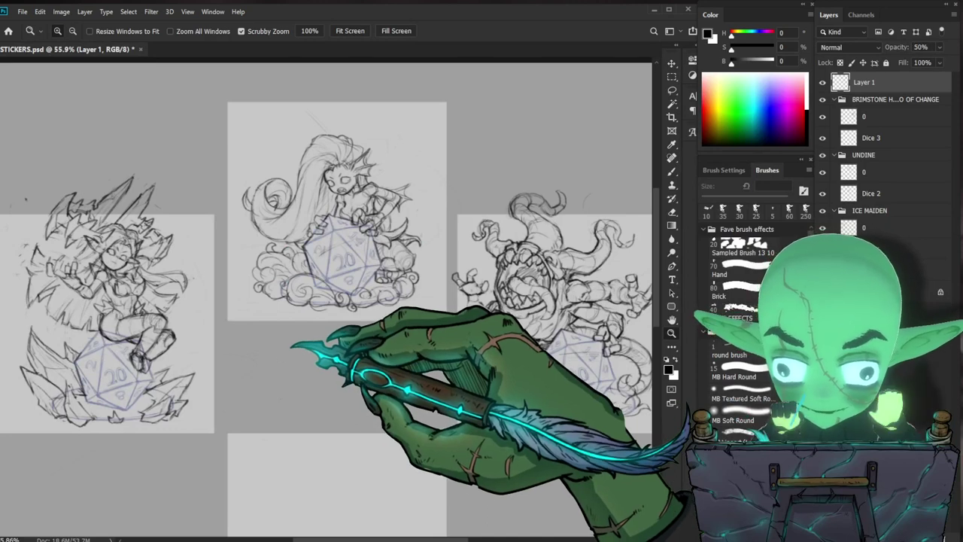